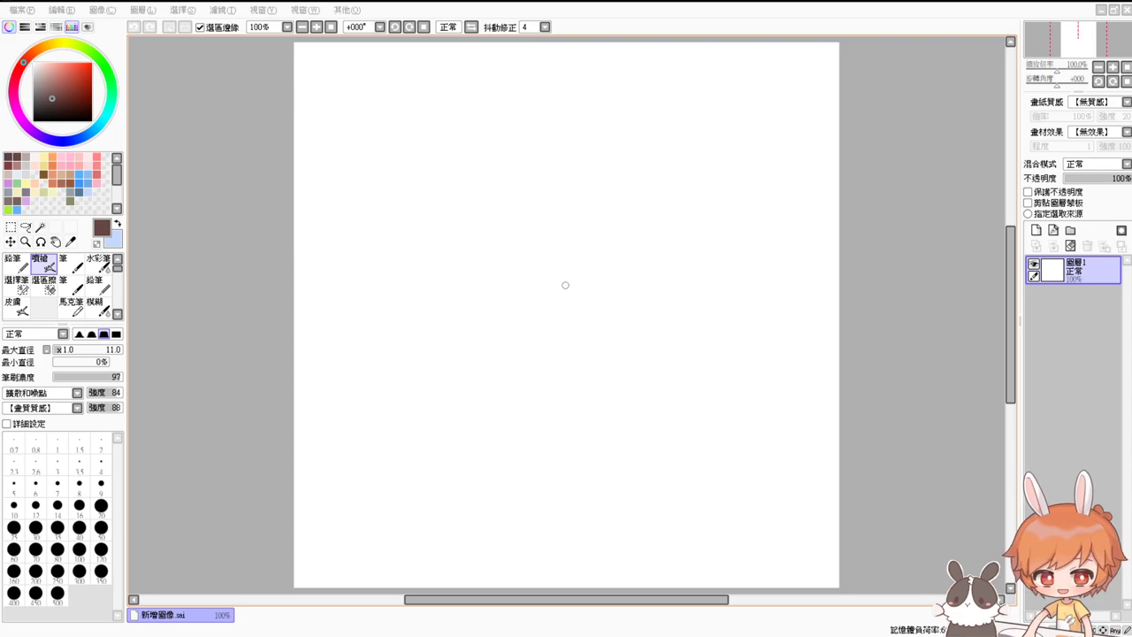
Try a small and a large freehand circle outline on the blank canvas, undoing each one
{"action": "mouse_move", "coordinate": [549, 215]}
{"action": "left_mouse_down"}
{"action": "mouse_move", "coordinate": [503, 239]}
{"action": "mouse_move", "coordinate": [579, 361]}
{"action": "mouse_move", "coordinate": [608, 232]}
{"action": "mouse_move", "coordinate": [535, 224]}
{"action": "left_mouse_up"}
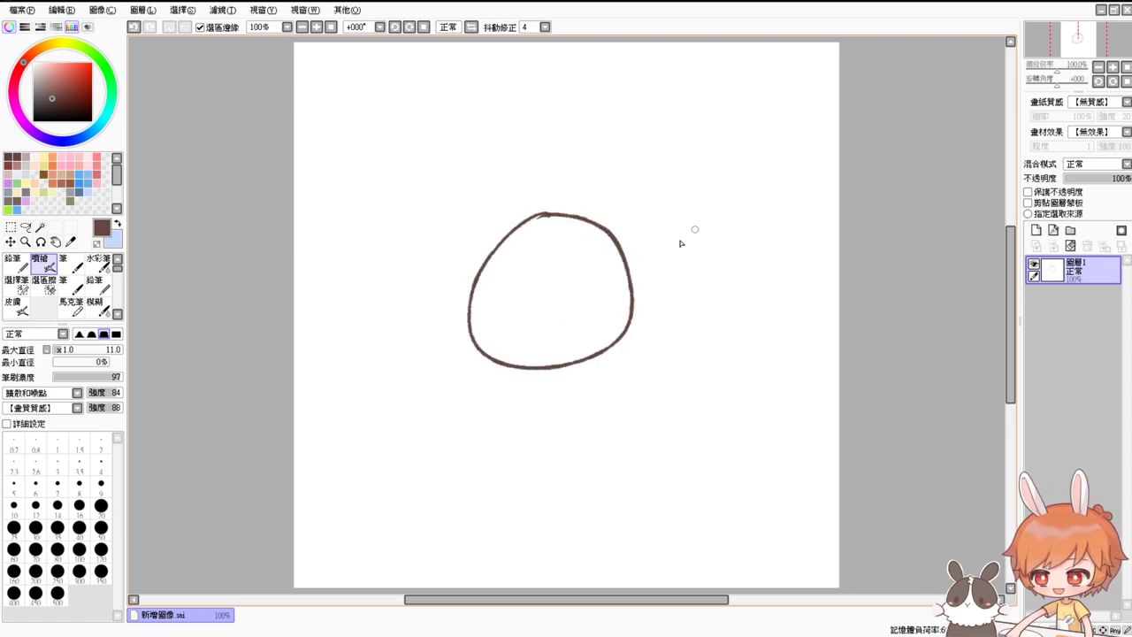
{"action": "key", "text": "ctrl+z"}
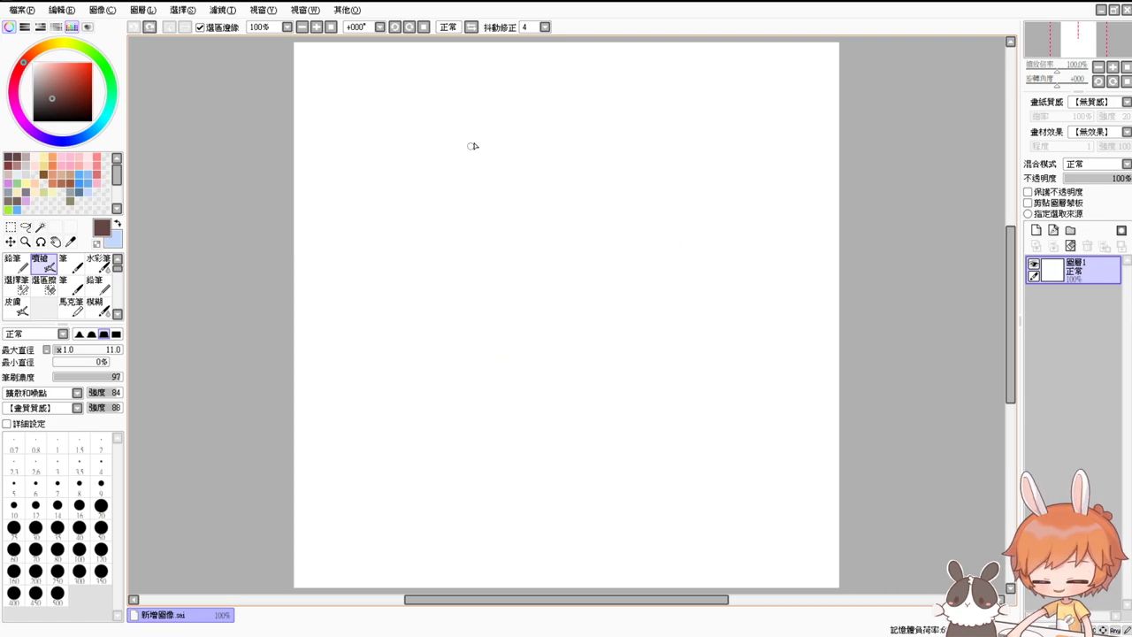
{"action": "mouse_move", "coordinate": [485, 107]}
{"action": "left_mouse_down"}
{"action": "mouse_move", "coordinate": [453, 122]}
{"action": "mouse_move", "coordinate": [789, 334]}
{"action": "mouse_move", "coordinate": [497, 115]}
{"action": "left_mouse_up"}
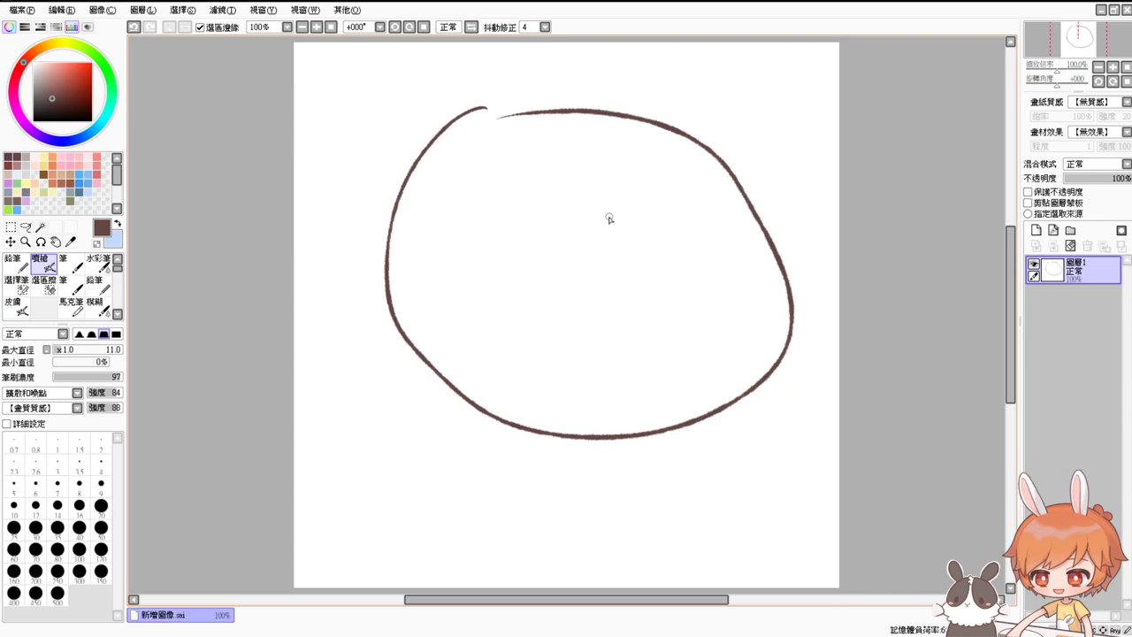
{"action": "key", "text": "ctrl+z"}
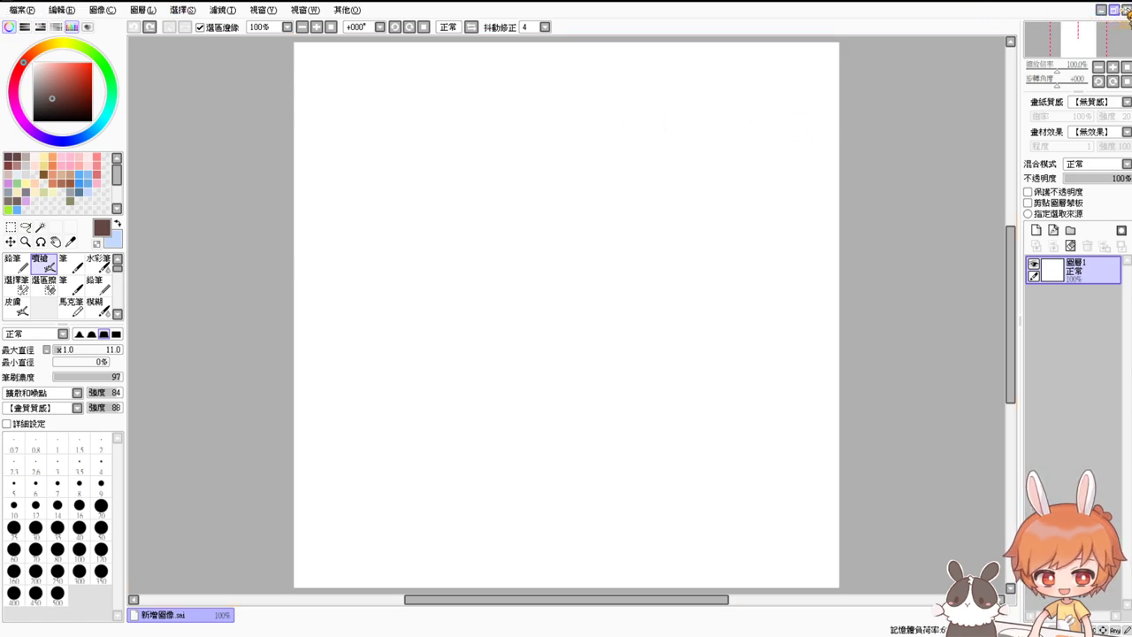
Switch to the smaller blank canvas and try a short test stroke, undoing it
{"action": "left_click", "coordinate": [1126, 10]}
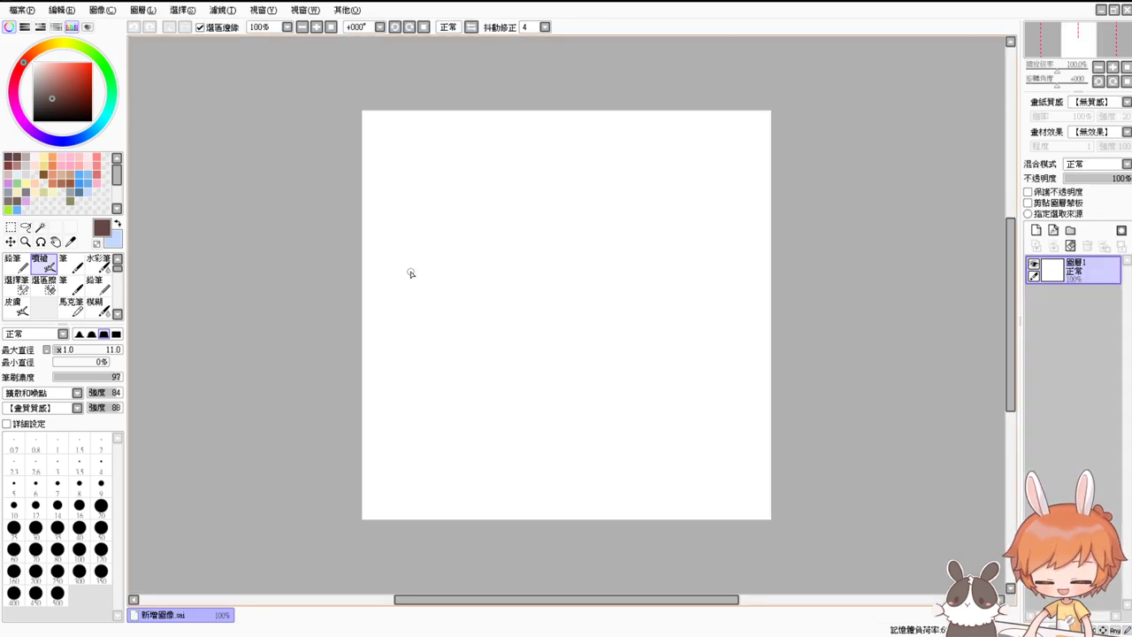
{"action": "left_click_drag", "start_coordinate": [508, 227], "coordinate": [508, 276]}
{"action": "key", "text": "ctrl+z"}
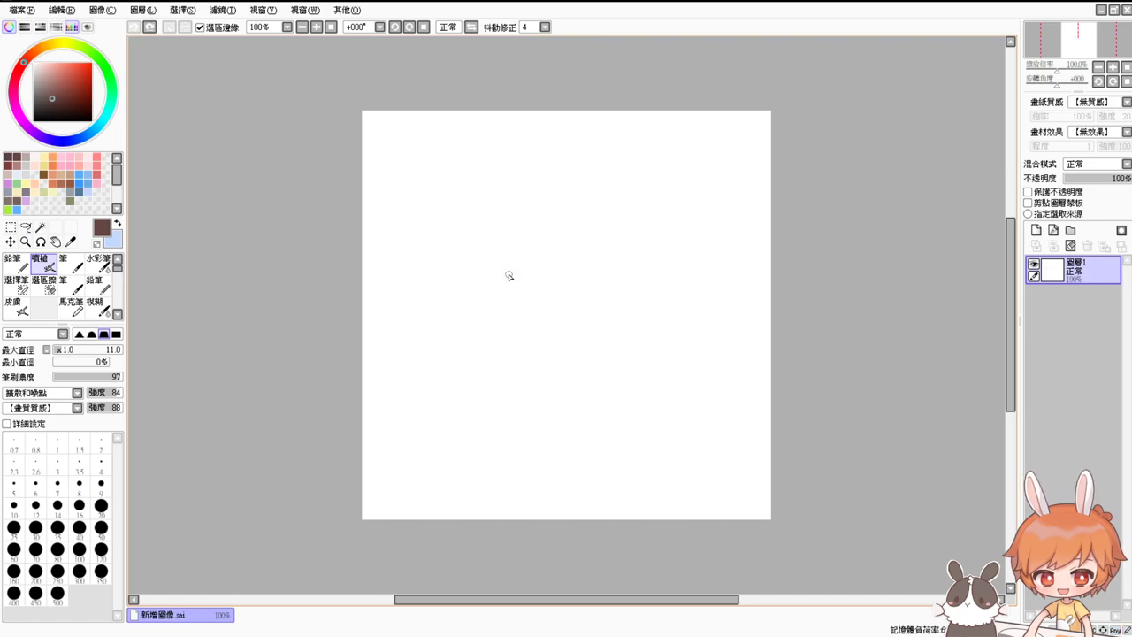
Try the curved left half of a heart several times on the smaller canvas, undoing each stroke
{"action": "scroll", "coordinate": [509, 276], "scroll_direction": "up", "scroll_amount": 1}
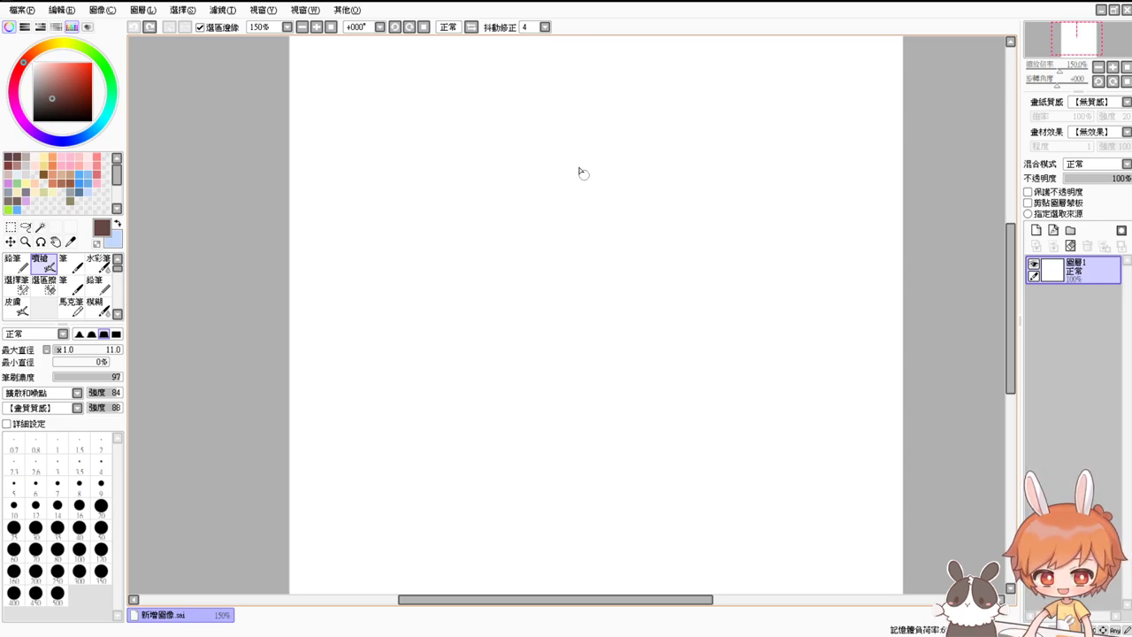
{"action": "left_click", "coordinate": [304, 28]}
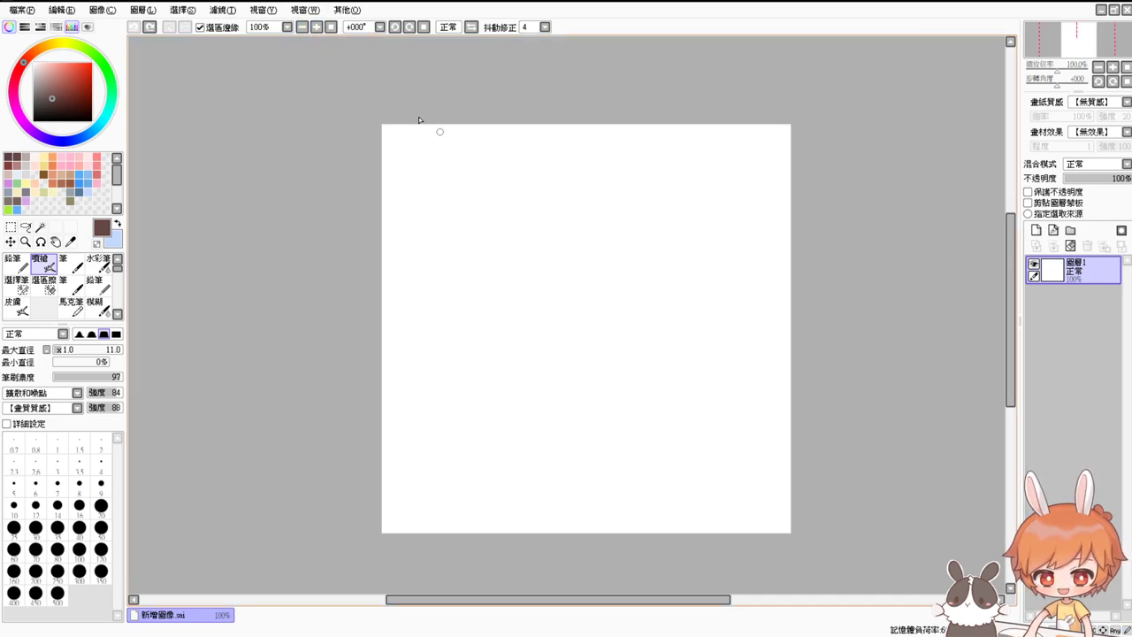
{"action": "left_click", "coordinate": [317, 27]}
{"action": "left_click_drag", "start_coordinate": [622, 200], "coordinate": [627, 412]}
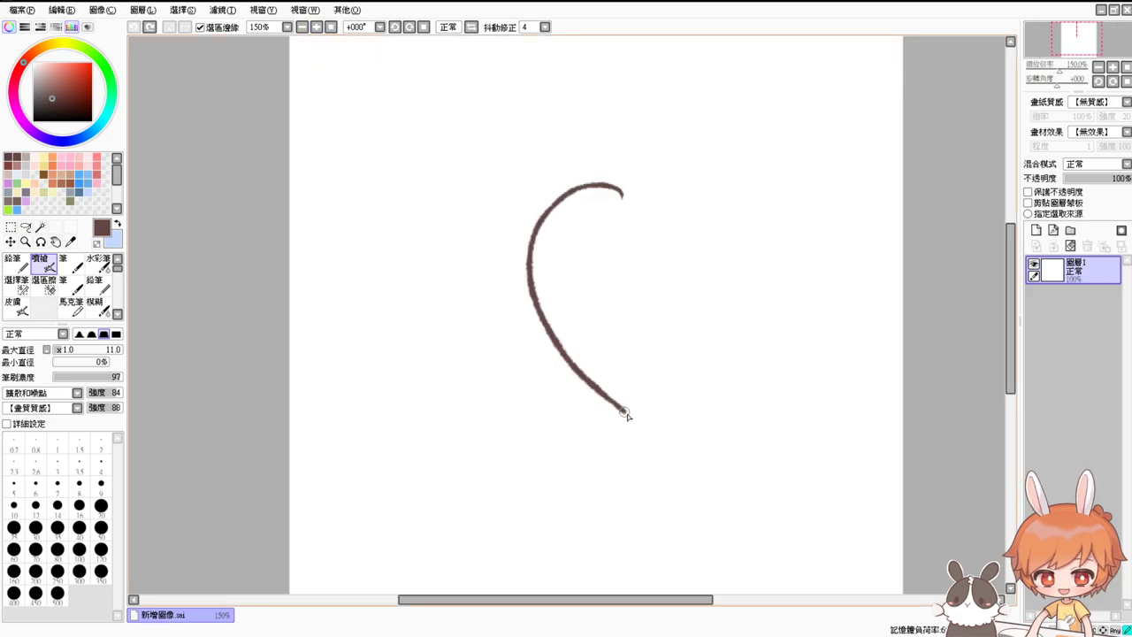
{"action": "key", "text": "ctrl+z"}
{"action": "mouse_move", "coordinate": [630, 172]}
{"action": "left_mouse_down"}
{"action": "mouse_move", "coordinate": [458, 202]}
{"action": "mouse_move", "coordinate": [663, 398]}
{"action": "left_mouse_up"}
{"action": "key", "text": "ctrl+z"}
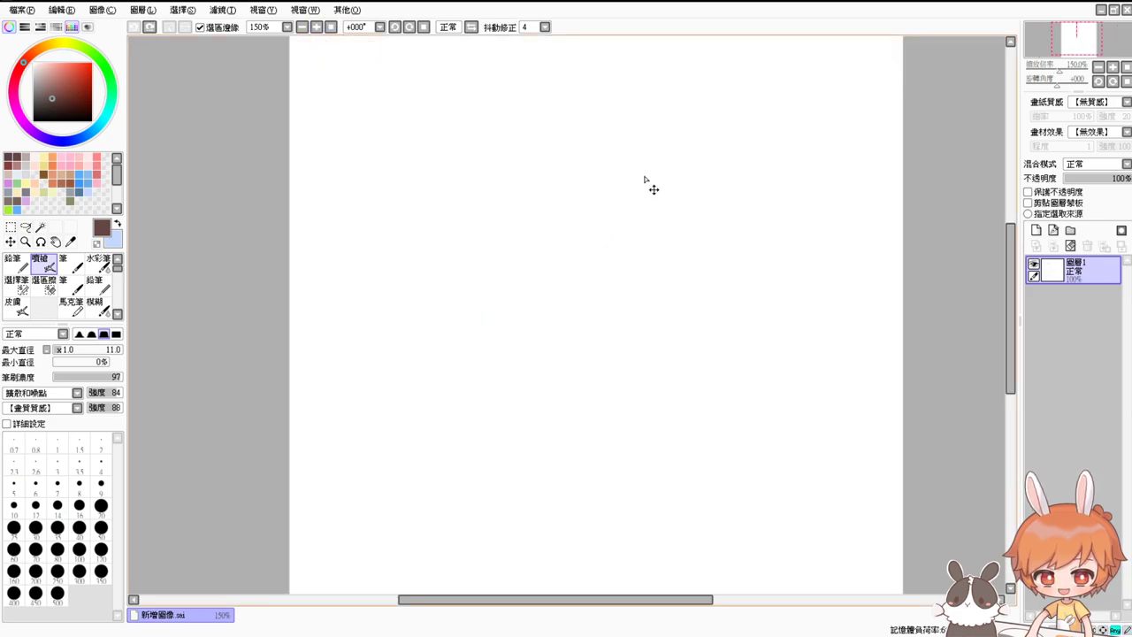
{"action": "mouse_move", "coordinate": [647, 177]}
{"action": "left_mouse_down"}
{"action": "mouse_move", "coordinate": [602, 144]}
{"action": "mouse_move", "coordinate": [636, 380]}
{"action": "left_mouse_up"}
{"action": "key", "text": "ctrl+z"}
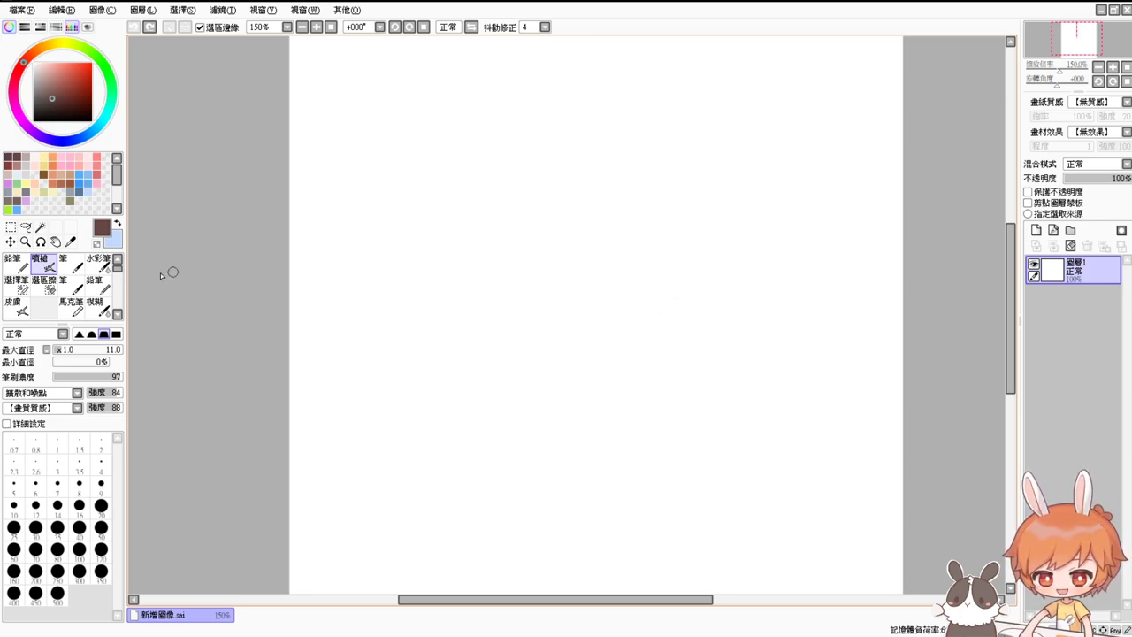
Try a softer and the hardest brush edge shape with one large curved stroke each, undoing both strokes
{"action": "left_click", "coordinate": [91, 333]}
{"action": "mouse_move", "coordinate": [643, 144]}
{"action": "left_mouse_down"}
{"action": "mouse_move", "coordinate": [502, 239]}
{"action": "mouse_move", "coordinate": [663, 398]}
{"action": "left_mouse_up"}
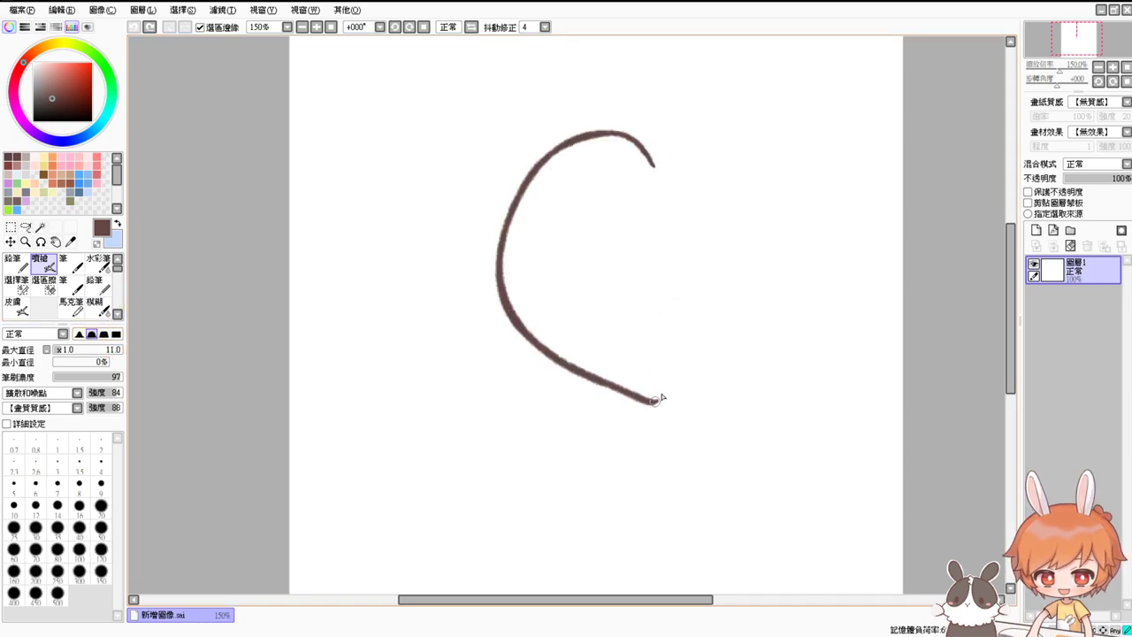
{"action": "key", "text": "ctrl+z"}
{"action": "left_click", "coordinate": [116, 334]}
{"action": "mouse_move", "coordinate": [664, 217]}
{"action": "left_mouse_down"}
{"action": "mouse_move", "coordinate": [611, 425]}
{"action": "mouse_move", "coordinate": [630, 432]}
{"action": "left_mouse_up"}
{"action": "key", "text": "ctrl+z"}
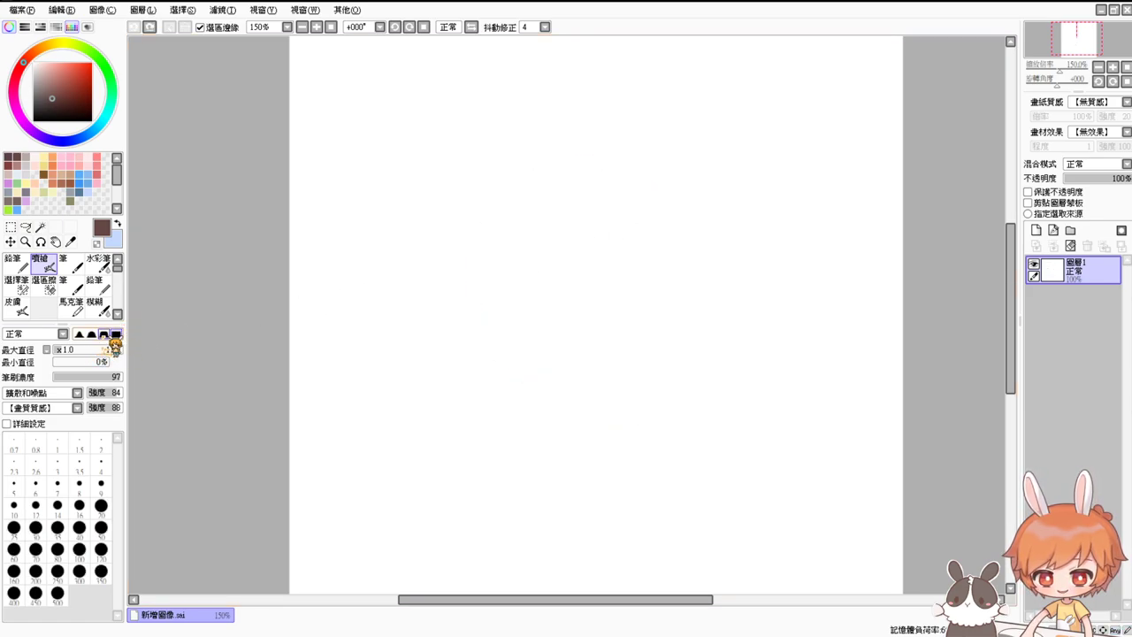
Restore the second-hardest brush edge shape and try a freehand circle with it, undoing the circle
{"action": "left_click", "coordinate": [104, 334]}
{"action": "mouse_move", "coordinate": [594, 337]}
{"action": "left_mouse_down"}
{"action": "mouse_move", "coordinate": [494, 281]}
{"action": "mouse_move", "coordinate": [678, 192]}
{"action": "mouse_move", "coordinate": [646, 339]}
{"action": "mouse_move", "coordinate": [576, 348]}
{"action": "mouse_move", "coordinate": [598, 329]}
{"action": "left_mouse_up"}
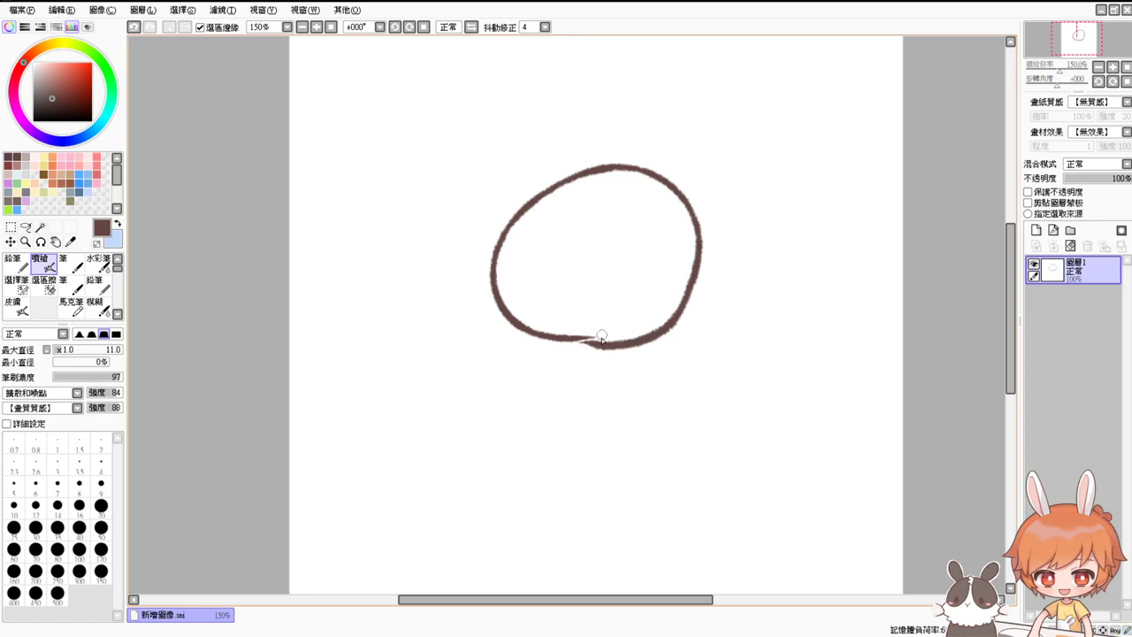
{"action": "key", "text": "ctrl+z"}
Return to the larger blank canvas and try a circle and a close-up stroke, undoing both
{"action": "left_click", "coordinate": [1127, 10]}
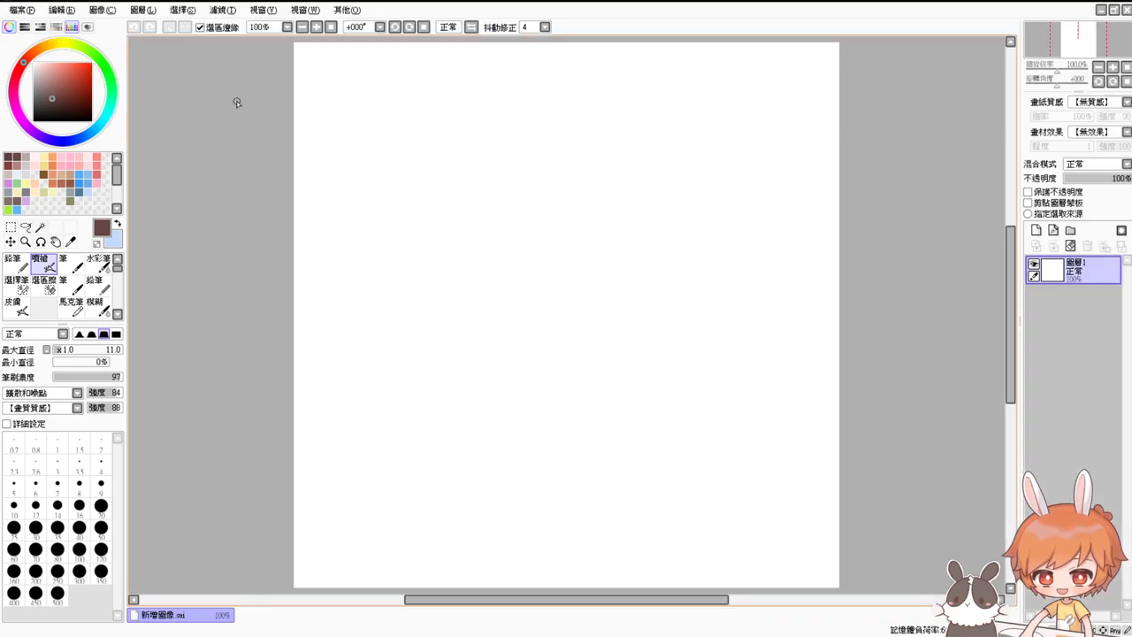
{"action": "mouse_move", "coordinate": [584, 263]}
{"action": "left_mouse_down"}
{"action": "mouse_move", "coordinate": [458, 311]}
{"action": "mouse_move", "coordinate": [653, 405]}
{"action": "mouse_move", "coordinate": [576, 253]}
{"action": "left_mouse_up"}
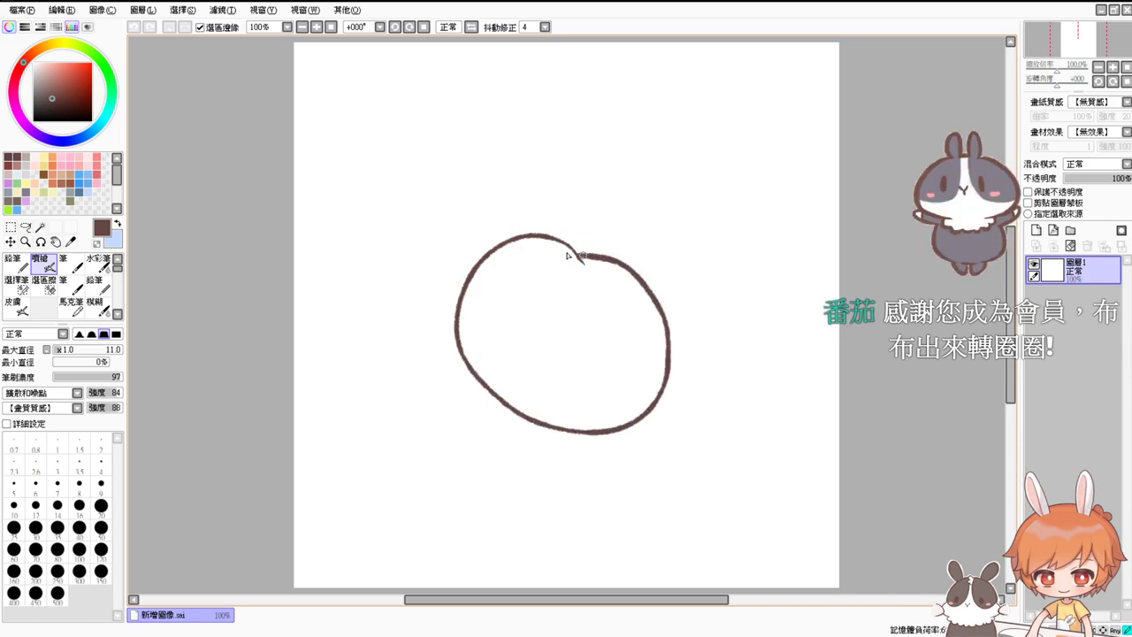
{"action": "key", "text": "ctrl+z"}
{"action": "scroll", "coordinate": [567, 263], "scroll_direction": "up", "scroll_amount": 2}
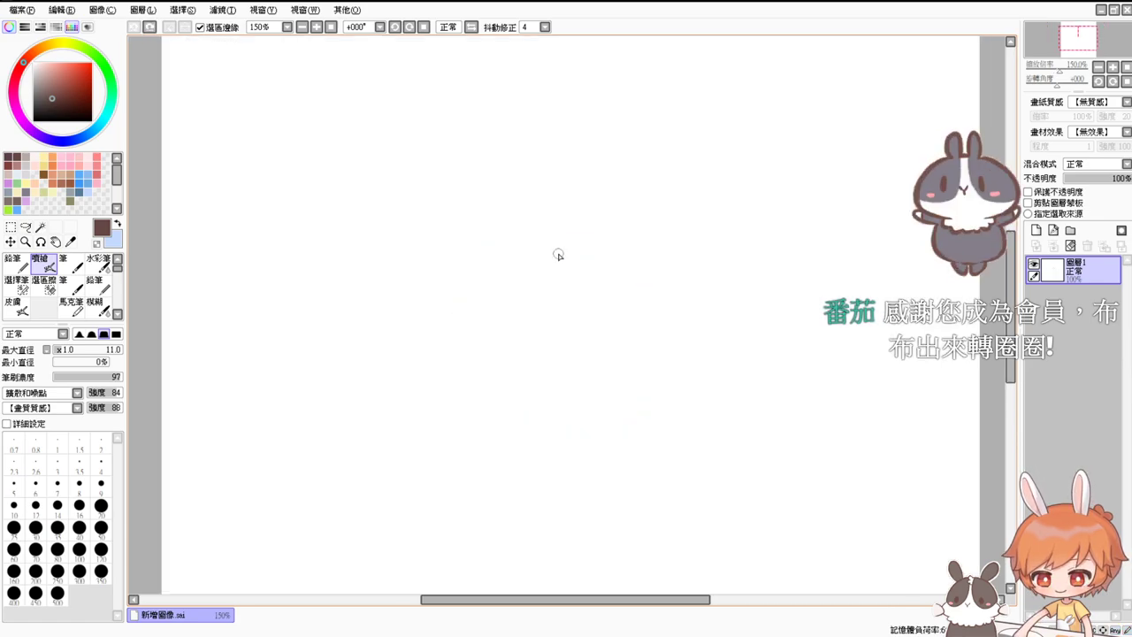
{"action": "mouse_move", "coordinate": [505, 258]}
{"action": "left_mouse_down"}
{"action": "mouse_move", "coordinate": [347, 315]}
{"action": "mouse_move", "coordinate": [596, 454]}
{"action": "mouse_move", "coordinate": [647, 253]}
{"action": "left_mouse_up"}
{"action": "key", "text": "ctrl+z"}
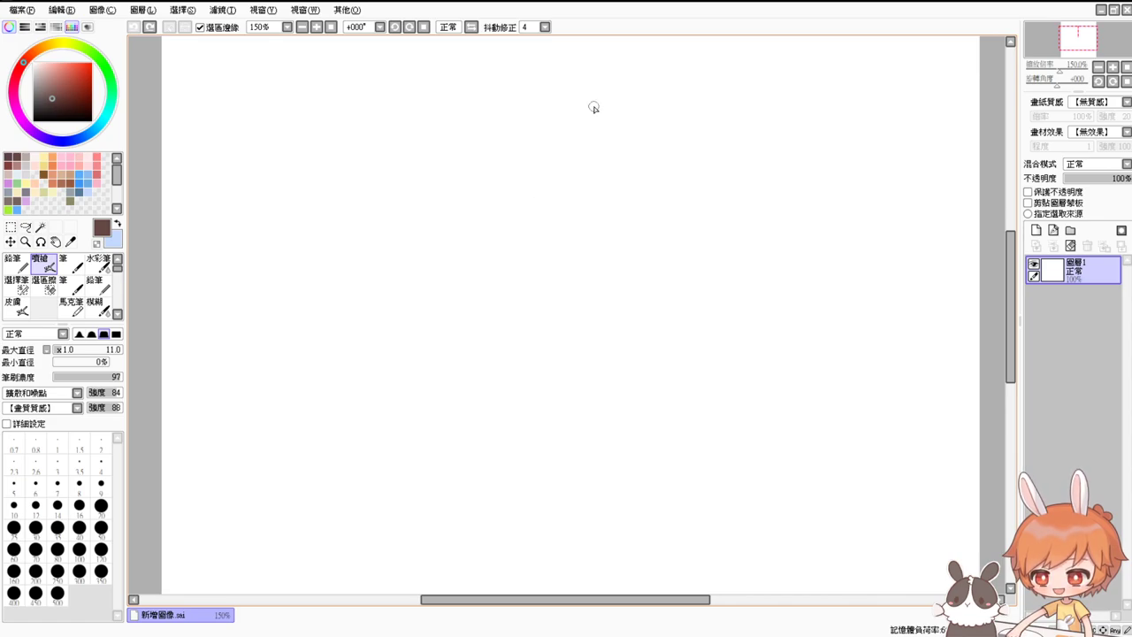
Try outlining a heart from its left half on the larger canvas at 100% zoom, undoing each attempt
{"action": "left_click", "coordinate": [141, 231]}
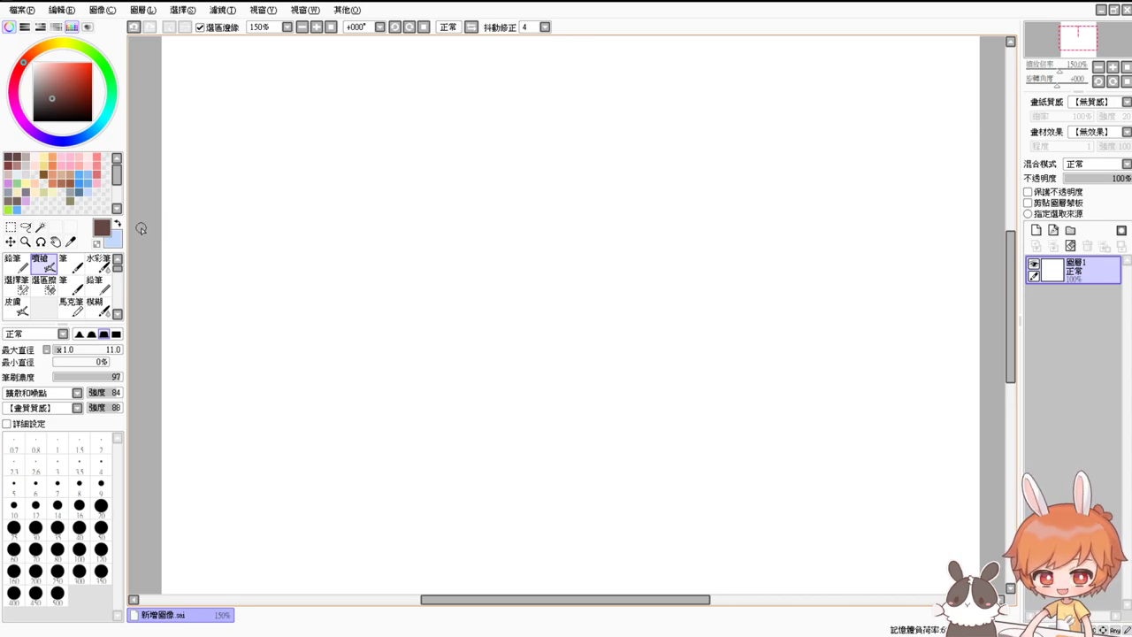
{"action": "left_click", "coordinate": [316, 27]}
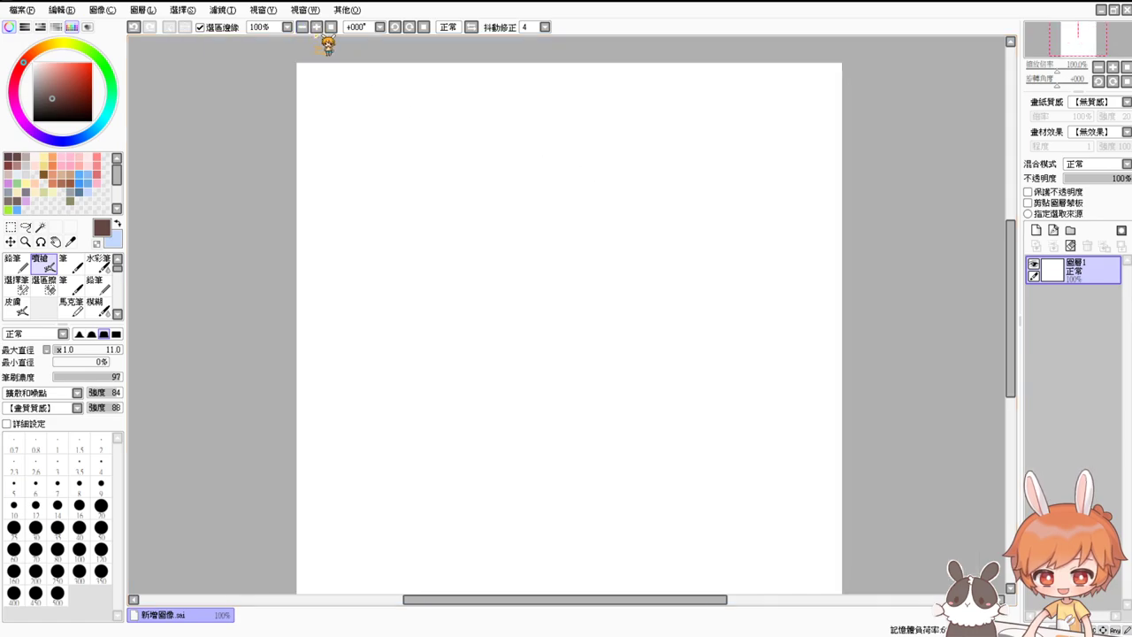
{"action": "mouse_move", "coordinate": [649, 228]}
{"action": "left_mouse_down"}
{"action": "mouse_move", "coordinate": [581, 209]}
{"action": "mouse_move", "coordinate": [553, 355]}
{"action": "left_mouse_up"}
{"action": "key", "text": "ctrl+z"}
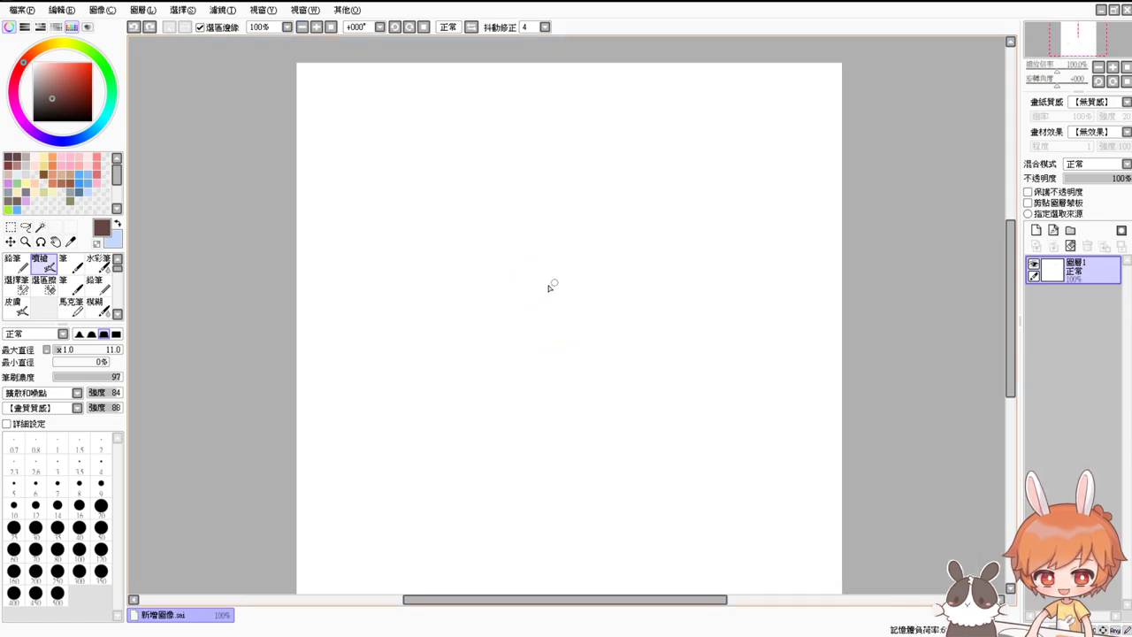
{"action": "mouse_move", "coordinate": [463, 280]}
{"action": "left_mouse_down"}
{"action": "mouse_move", "coordinate": [578, 417]}
{"action": "mouse_move", "coordinate": [611, 445]}
{"action": "left_mouse_up"}
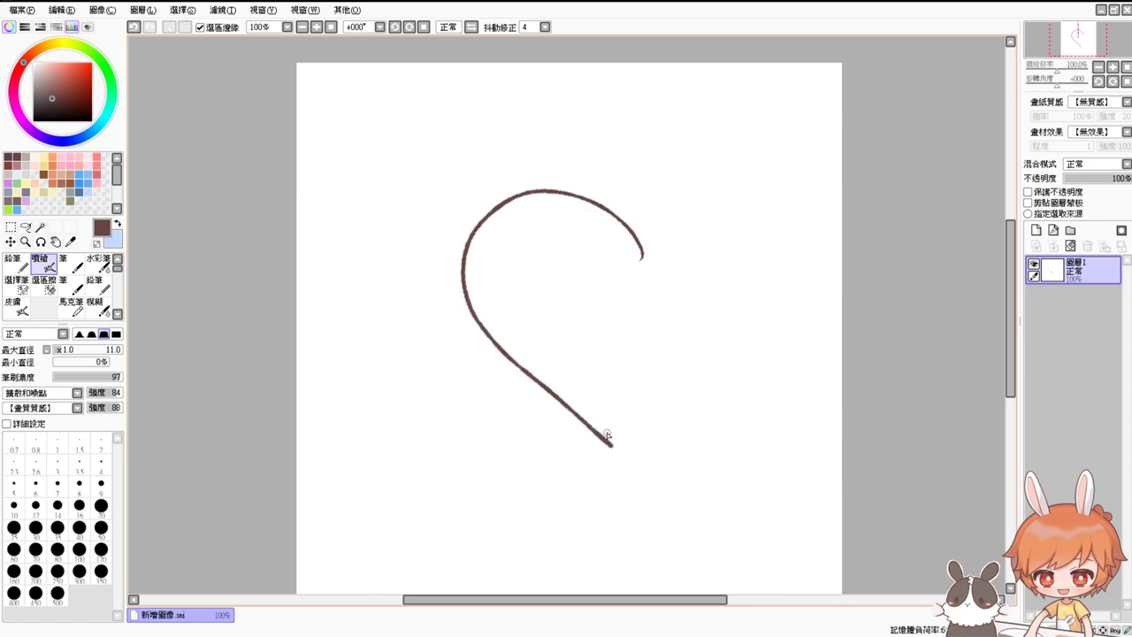
{"action": "mouse_move", "coordinate": [643, 259]}
{"action": "left_mouse_down"}
{"action": "mouse_move", "coordinate": [798, 290]}
{"action": "mouse_move", "coordinate": [637, 449]}
{"action": "left_mouse_up"}
{"action": "key", "text": "ctrl+z"}
{"action": "key", "text": "ctrl+z"}
{"action": "key", "text": "ctrl+z"}
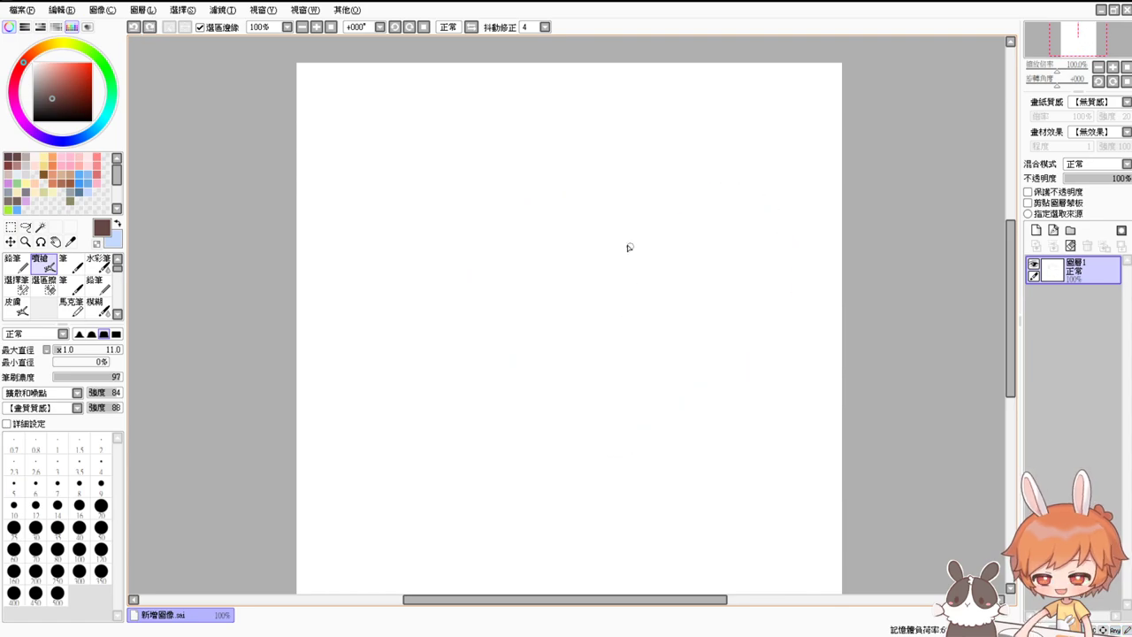
{"action": "mouse_move", "coordinate": [638, 278]}
{"action": "left_mouse_down"}
{"action": "mouse_move", "coordinate": [434, 268]}
{"action": "mouse_move", "coordinate": [631, 493]}
{"action": "left_mouse_up"}
{"action": "key", "text": "ctrl+z"}
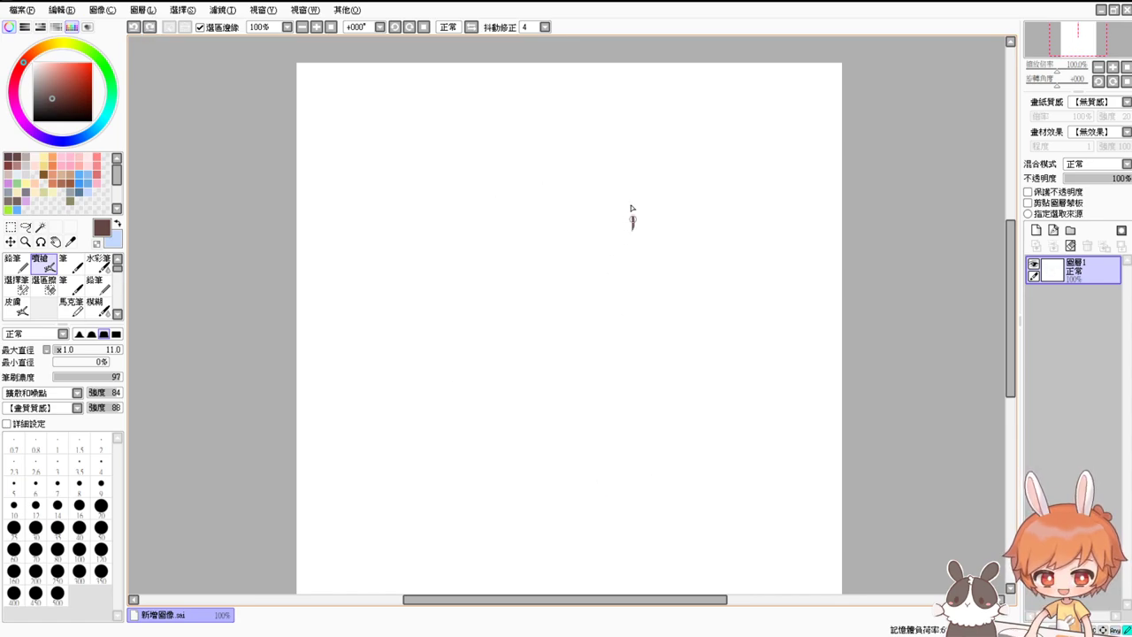
Draw a large brown heart outline and move it near the middle of the canvas
{"action": "mouse_move", "coordinate": [633, 228]}
{"action": "left_mouse_down"}
{"action": "mouse_move", "coordinate": [602, 441]}
{"action": "mouse_move", "coordinate": [652, 461]}
{"action": "mouse_move", "coordinate": [801, 209]}
{"action": "mouse_move", "coordinate": [653, 458]}
{"action": "left_mouse_up"}
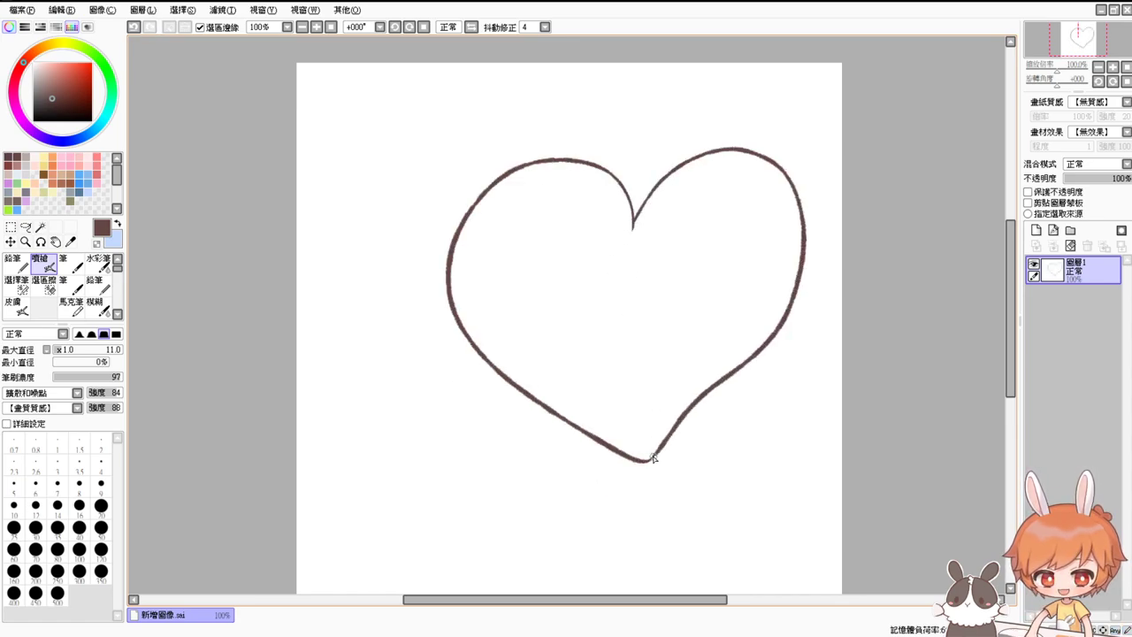
{"action": "mouse_move", "coordinate": [692, 358]}
{"action": "left_mouse_down"}
{"action": "mouse_move", "coordinate": [699, 437]}
{"action": "mouse_move", "coordinate": [686, 443]}
{"action": "left_mouse_up"}
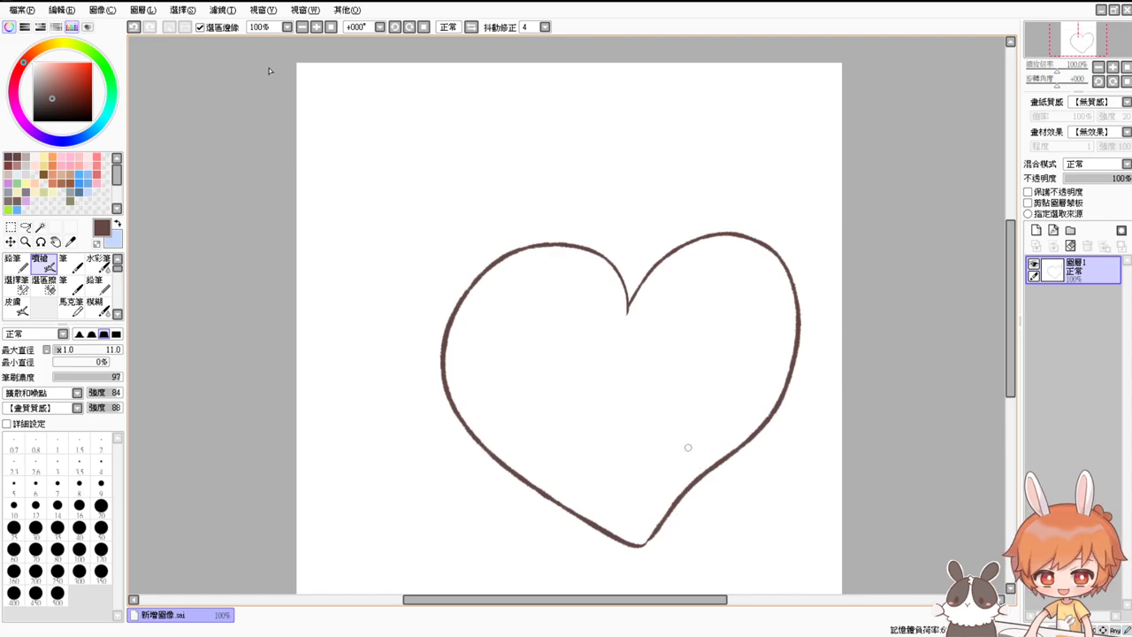
{"action": "left_click", "coordinate": [318, 28]}
{"action": "left_click", "coordinate": [302, 27]}
{"action": "left_click", "coordinate": [303, 28]}
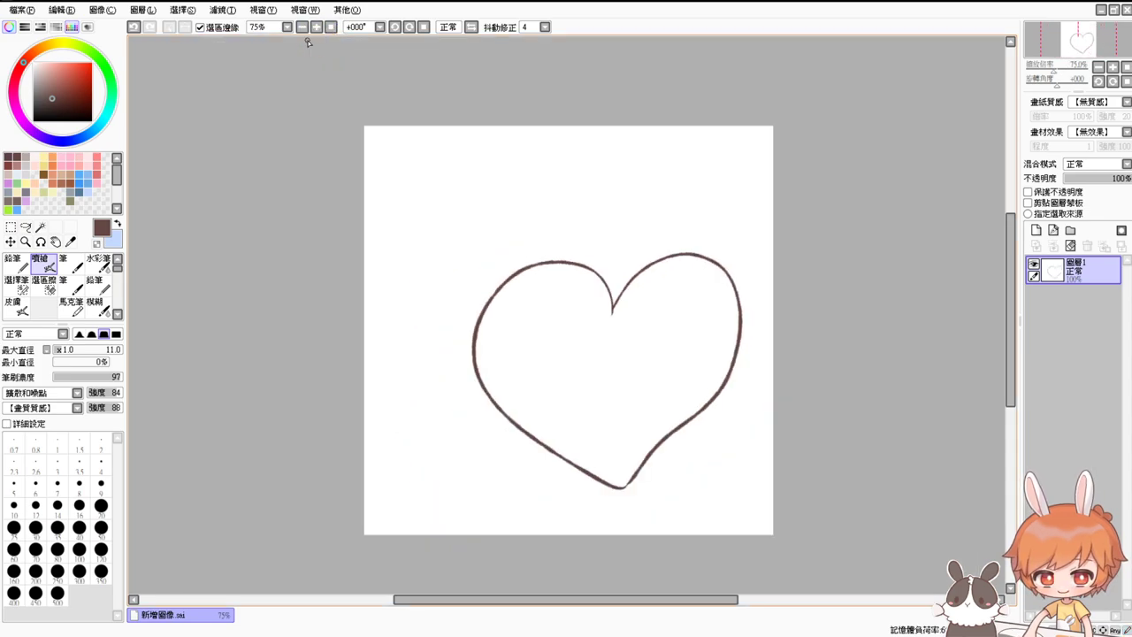
{"action": "left_click_drag", "start_coordinate": [636, 408], "coordinate": [550, 399]}
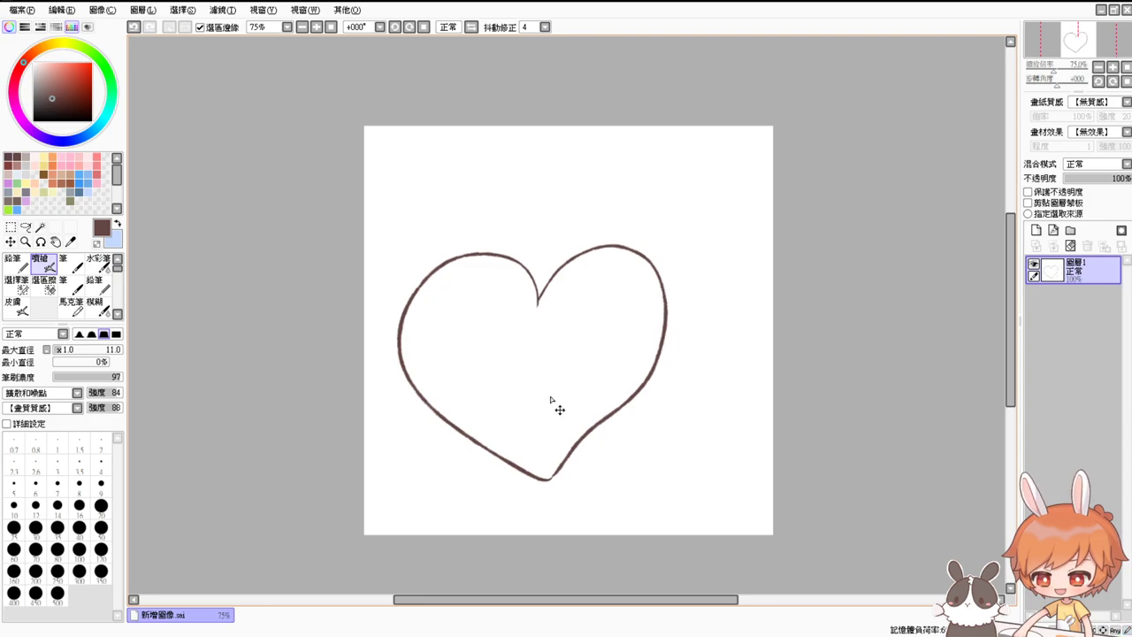
{"action": "scroll", "coordinate": [550, 400], "scroll_direction": "up", "scroll_amount": 1}
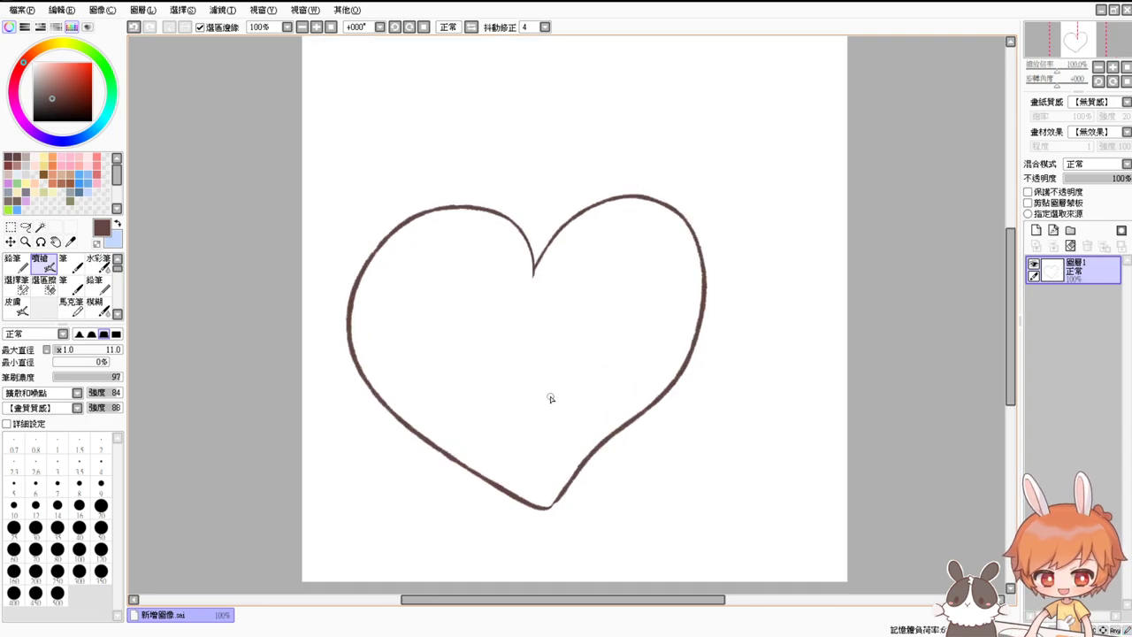
Undo the heart outline and its repositioning to leave the canvas blank
{"action": "key", "text": "ctrl+z"}
{"action": "key", "text": "ctrl+z"}
{"action": "key", "text": "ctrl+z"}
{"action": "key", "text": "ctrl+z"}
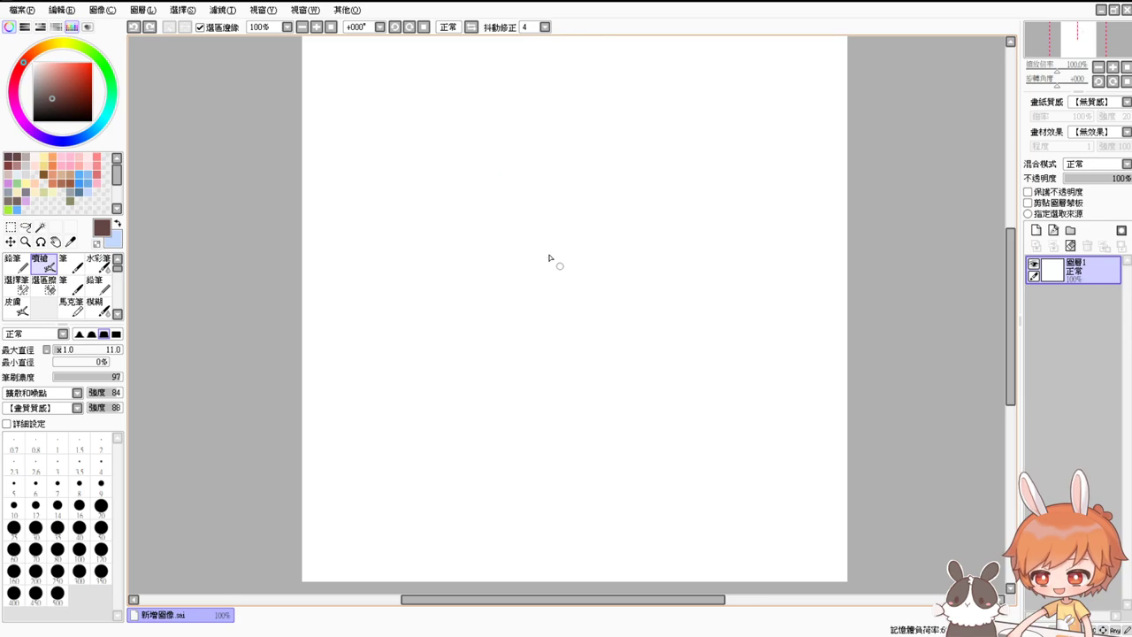
Set the brush's maximum diameter to 37 and try the left half of a heart, undoing the stroke
{"action": "left_click", "coordinate": [303, 26]}
{"action": "left_click_drag", "start_coordinate": [553, 292], "coordinate": [568, 309]}
{"action": "mouse_move", "coordinate": [528, 228]}
{"action": "left_mouse_down"}
{"action": "mouse_move", "coordinate": [403, 327]}
{"action": "mouse_move", "coordinate": [552, 427]}
{"action": "left_mouse_up"}
{"action": "key", "text": "ctrl+z"}
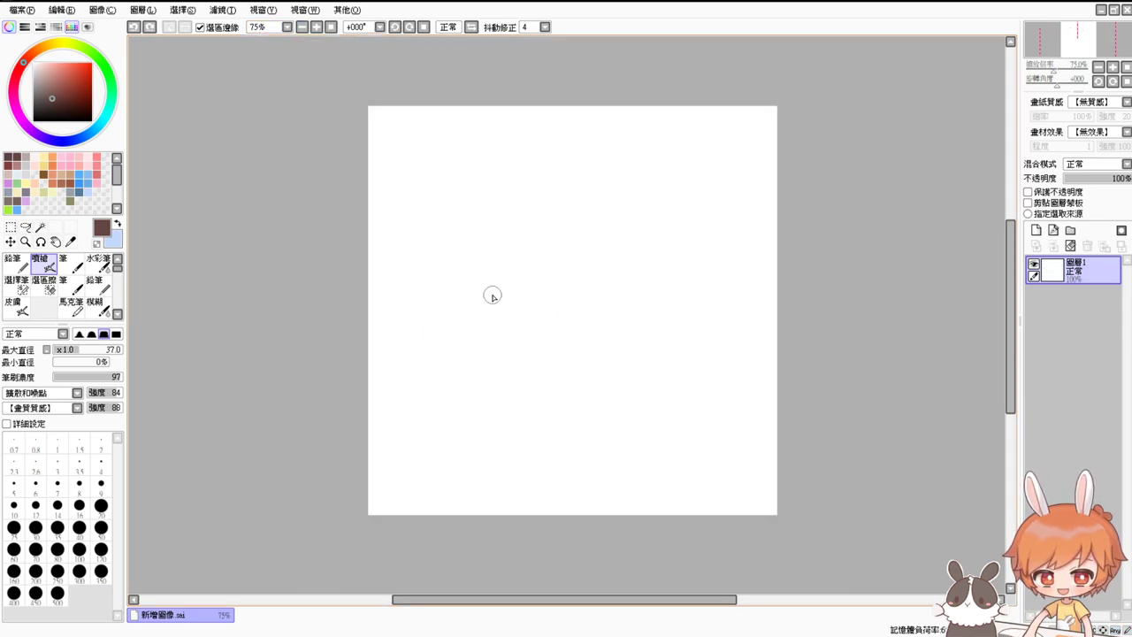
Set the brush's maximum diameter to 21 and try a heart outline in two halves, undoing the strokes
{"action": "left_click_drag", "start_coordinate": [494, 259], "coordinate": [505, 271]}
{"action": "mouse_move", "coordinate": [522, 215]}
{"action": "left_mouse_down"}
{"action": "mouse_move", "coordinate": [435, 217]}
{"action": "mouse_move", "coordinate": [558, 420]}
{"action": "left_mouse_up"}
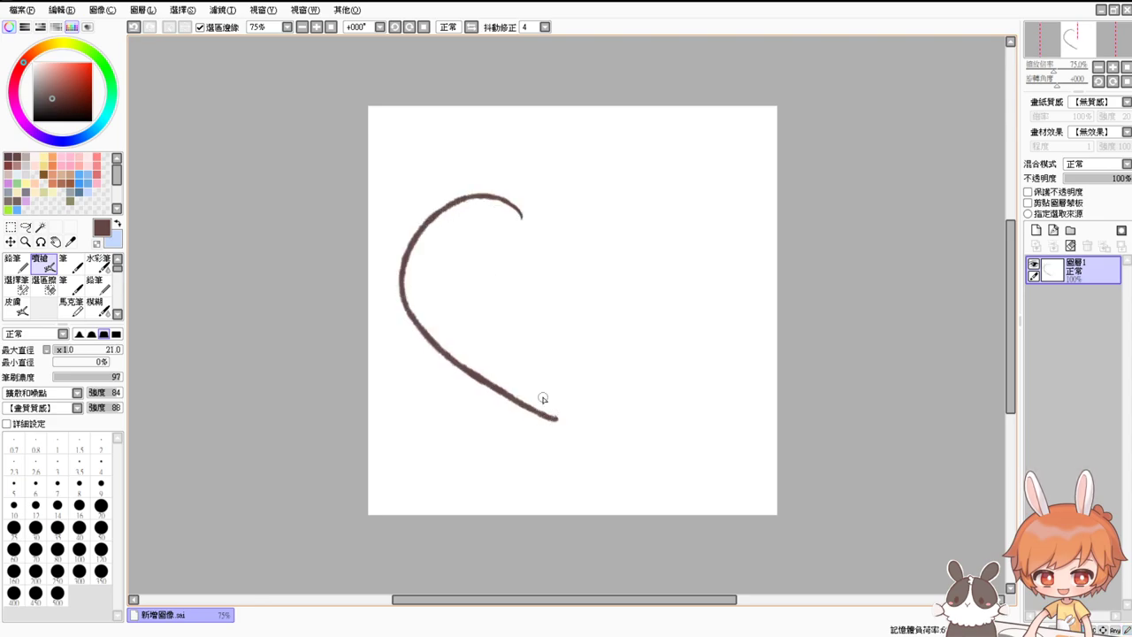
{"action": "key", "text": "ctrl+z"}
{"action": "mouse_move", "coordinate": [570, 261]}
{"action": "left_mouse_down"}
{"action": "mouse_move", "coordinate": [540, 400]}
{"action": "mouse_move", "coordinate": [705, 294]}
{"action": "mouse_move", "coordinate": [567, 408]}
{"action": "left_mouse_up"}
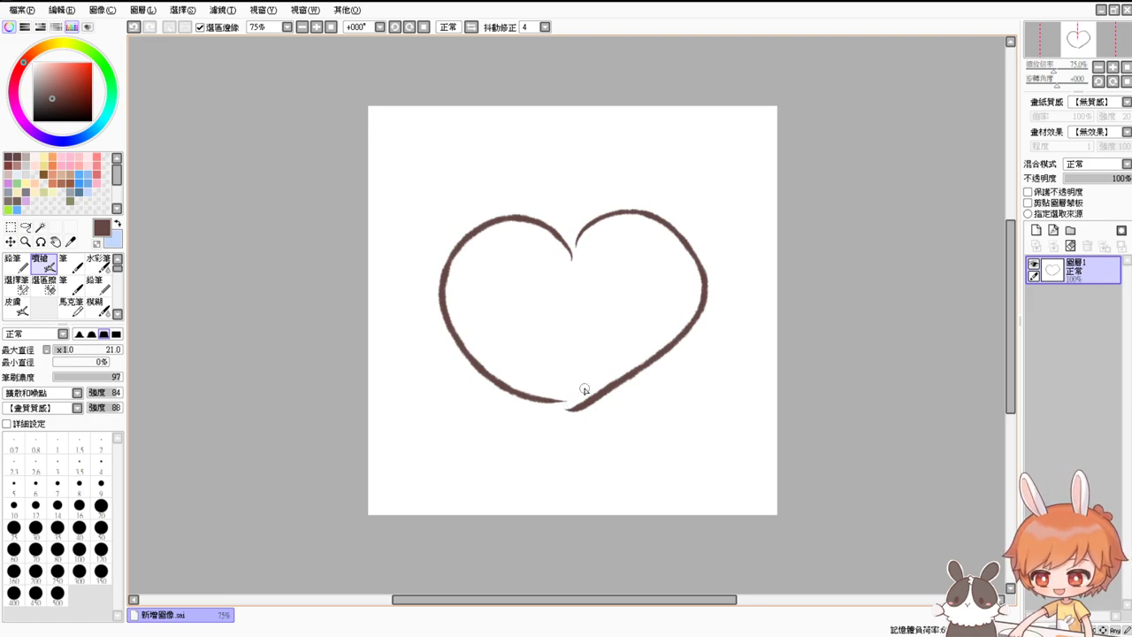
{"action": "key", "text": "ctrl+z"}
{"action": "key", "text": "ctrl+z"}
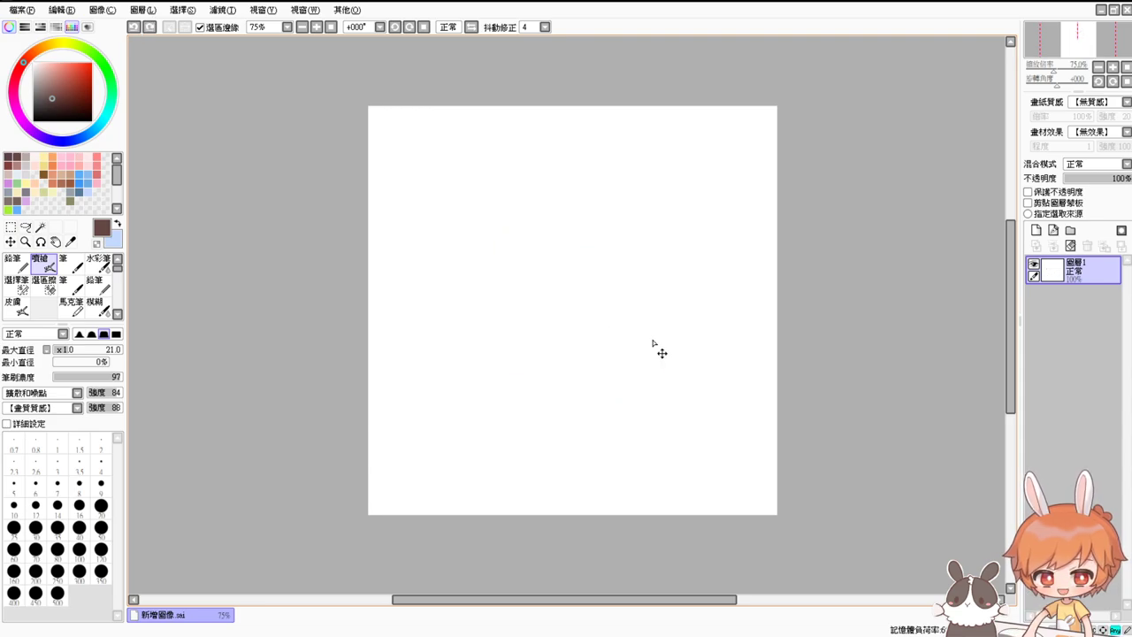
Set the brush's maximum diameter to 15
{"action": "left_click_drag", "start_coordinate": [587, 312], "coordinate": [583, 316]}
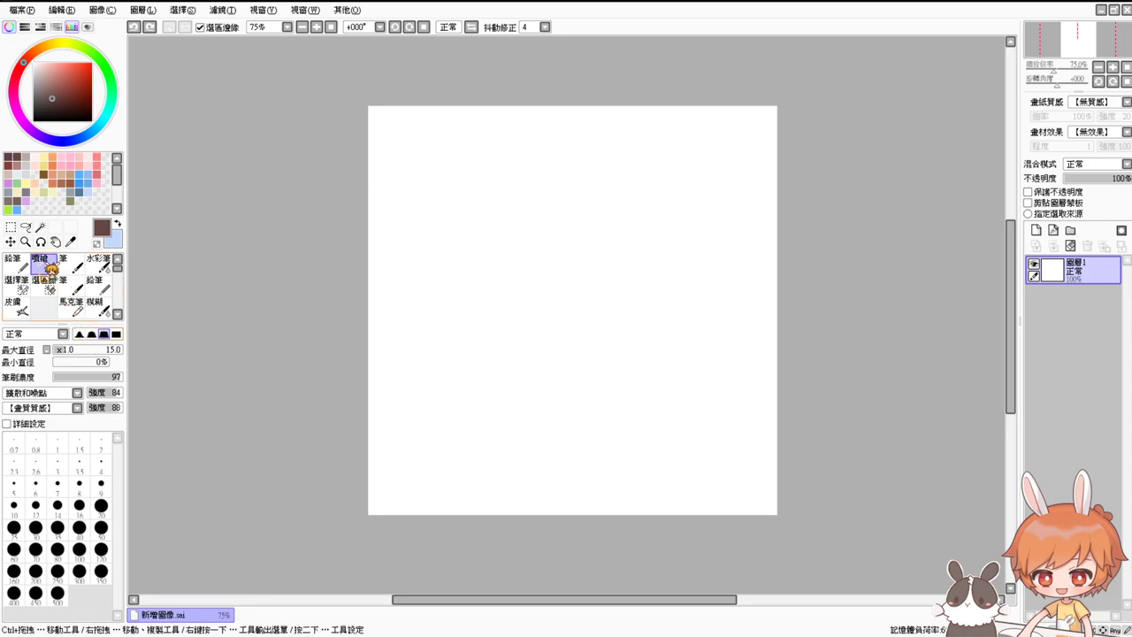
Make a roughly square rectangular selection in the middle of the canvas
{"action": "left_click", "coordinate": [10, 227]}
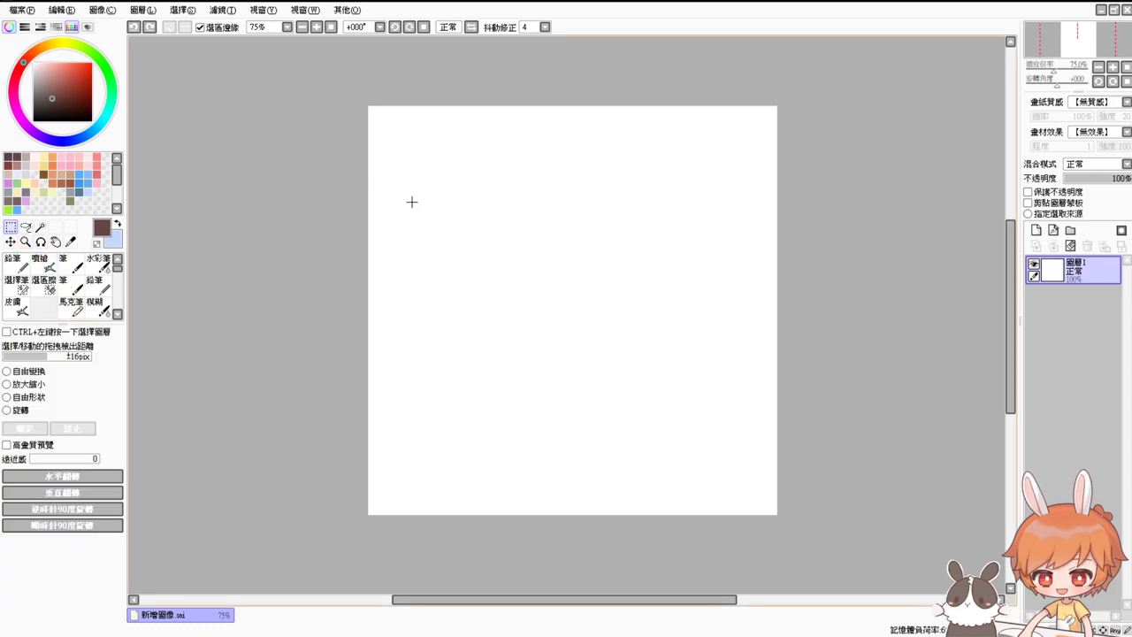
{"action": "left_click_drag", "start_coordinate": [445, 193], "coordinate": [701, 445]}
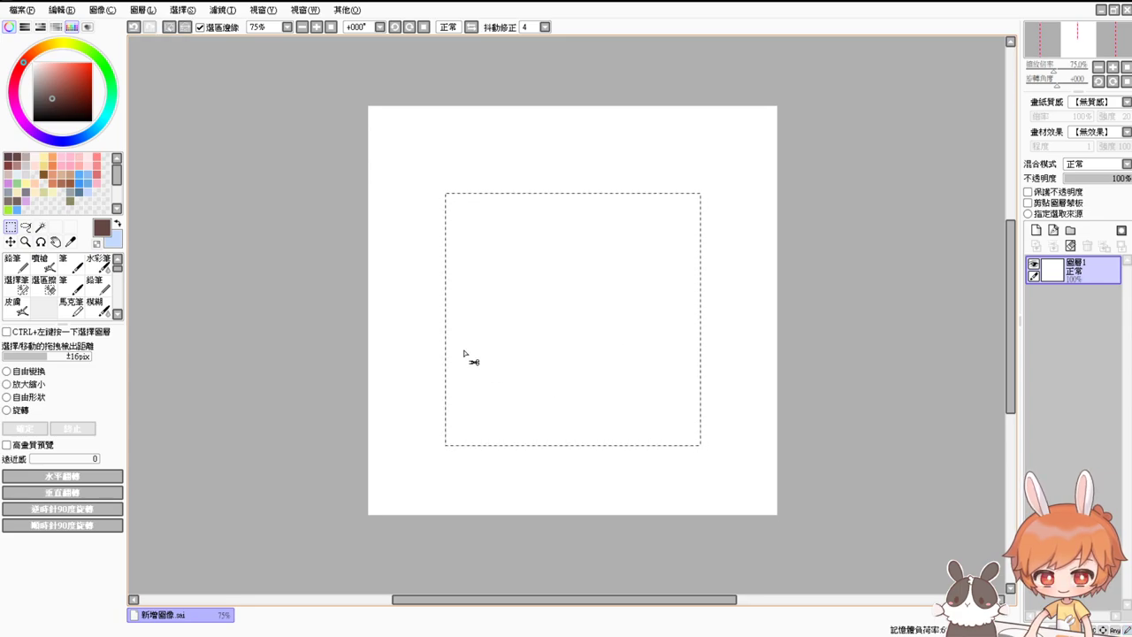
Try tracing the selection's left edge with the airbrush at maximum diameter 20, undoing the strokes
{"action": "left_click", "coordinate": [40, 263]}
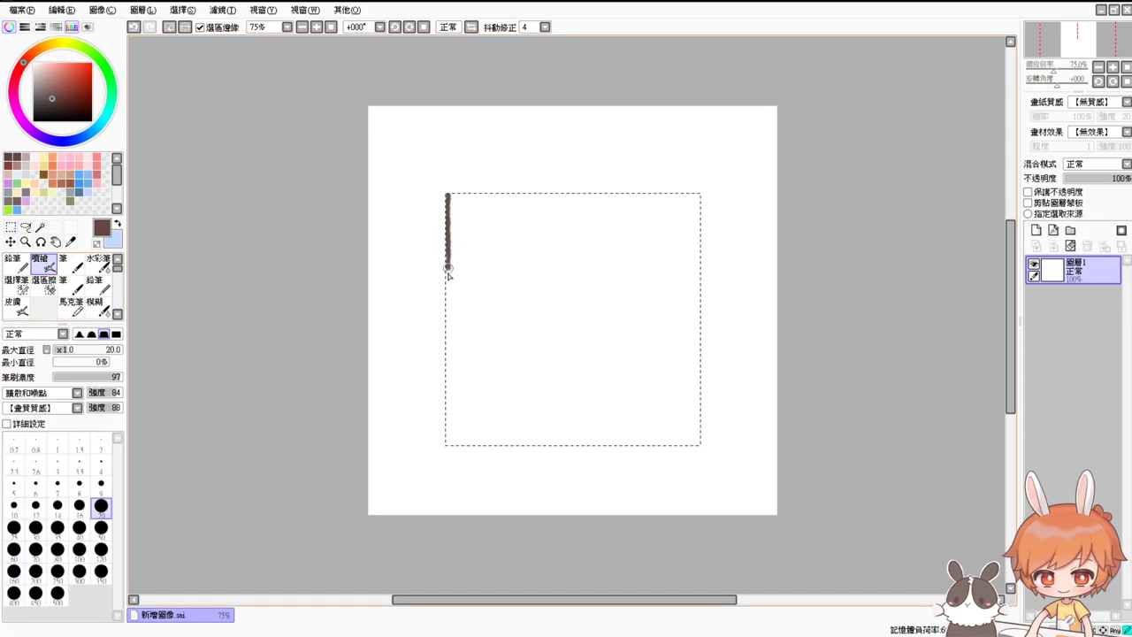
{"action": "key", "text": "ctrl+z"}
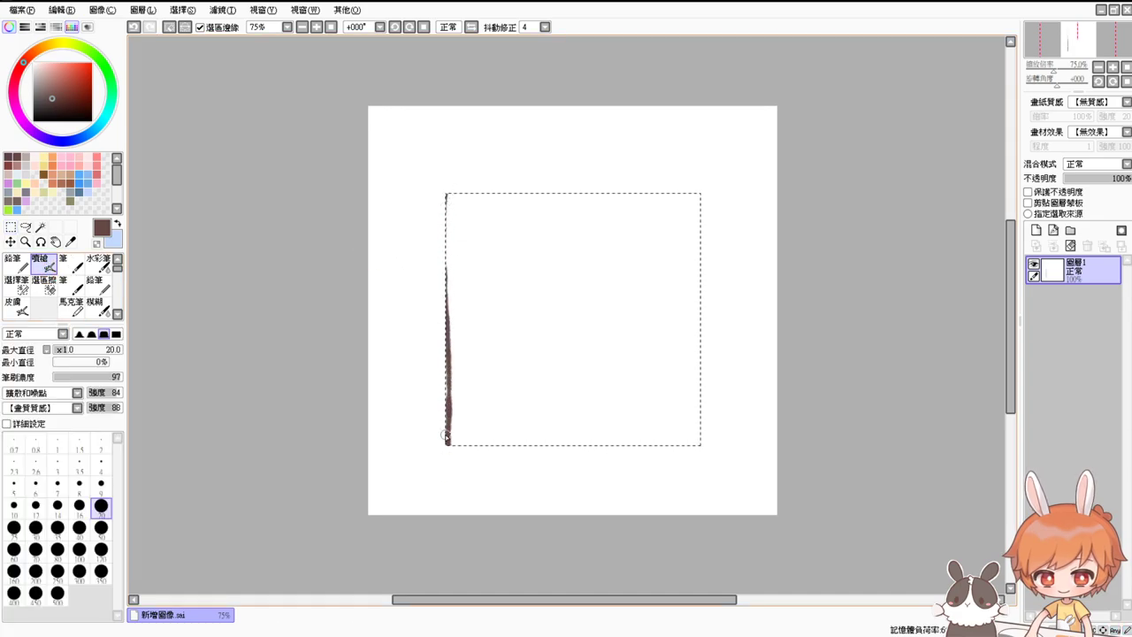
{"action": "key", "text": "ctrl+z"}
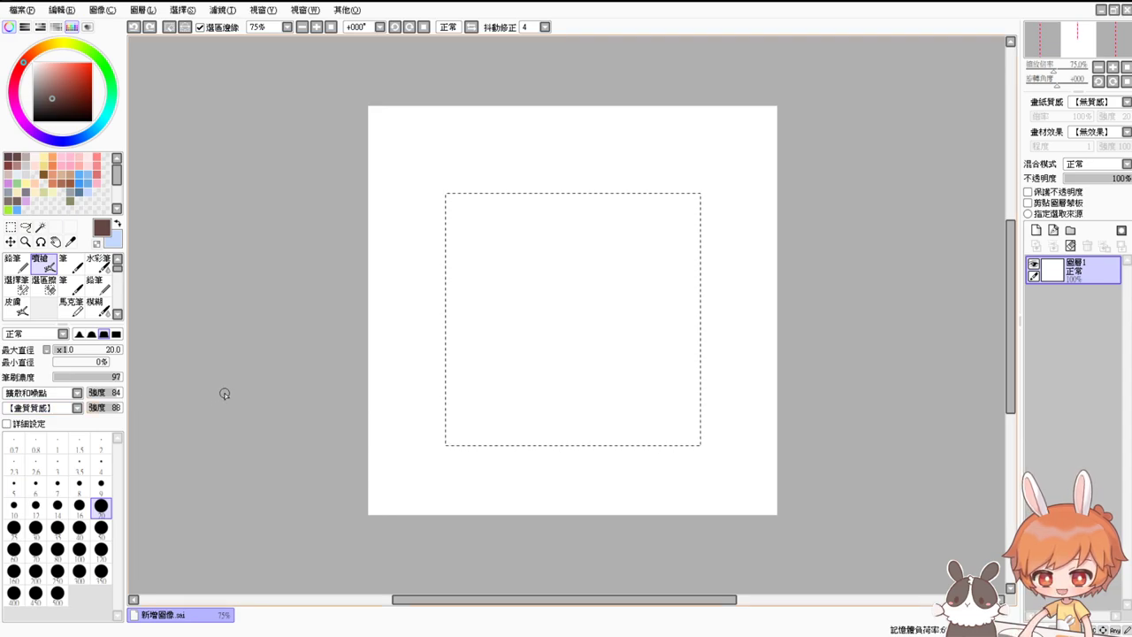
Invert the selection and paint a soft shadow around the square with the watercolor brush at maximum diameter 90, finally clearing the selection
{"action": "left_click", "coordinate": [102, 263]}
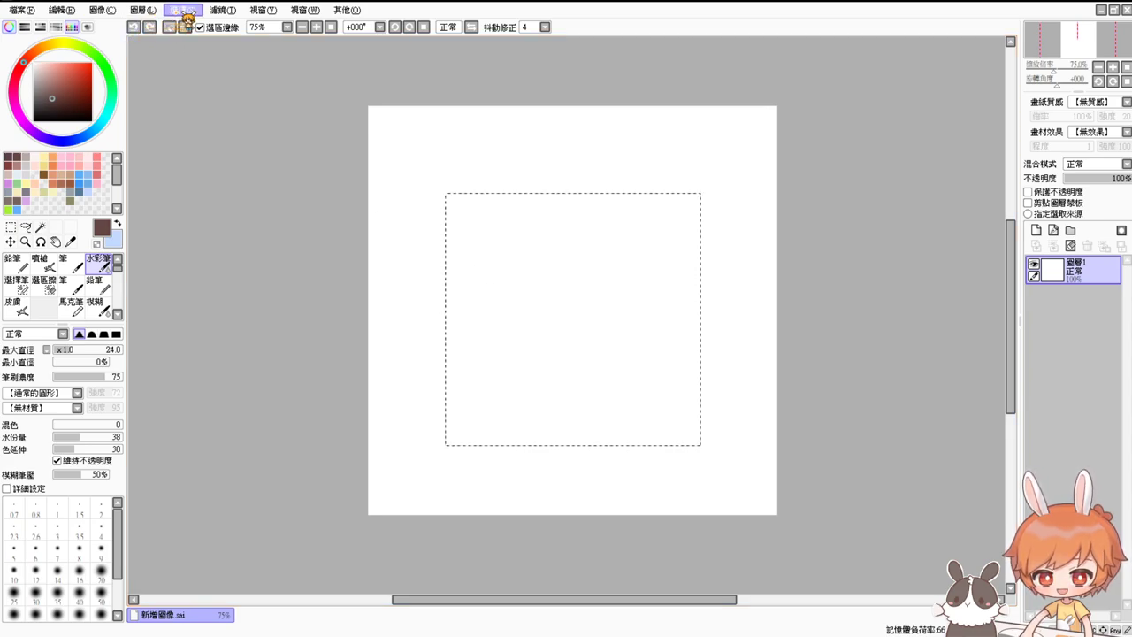
{"action": "left_click", "coordinate": [201, 39]}
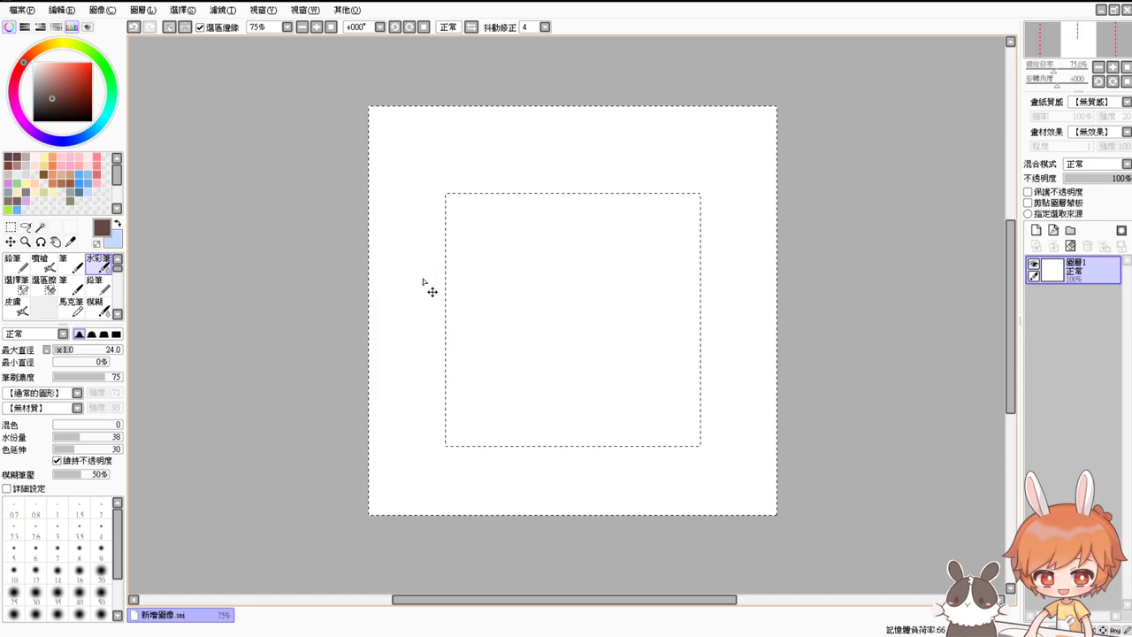
{"action": "mouse_move", "coordinate": [424, 278]}
{"action": "left_mouse_down"}
{"action": "mouse_move", "coordinate": [413, 255]}
{"action": "mouse_move", "coordinate": [443, 259]}
{"action": "left_mouse_up"}
{"action": "left_click_drag", "start_coordinate": [455, 176], "coordinate": [434, 506]}
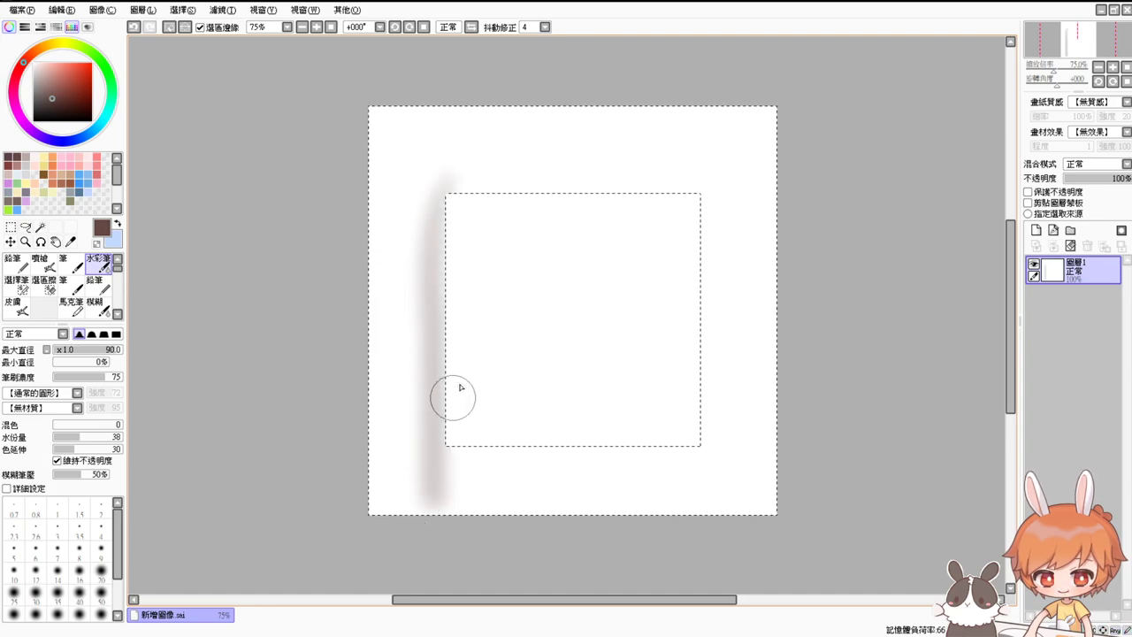
{"action": "key", "text": "ctrl+z"}
{"action": "mouse_move", "coordinate": [442, 180]}
{"action": "left_mouse_down"}
{"action": "mouse_move", "coordinate": [443, 354]}
{"action": "mouse_move", "coordinate": [481, 445]}
{"action": "mouse_move", "coordinate": [694, 435]}
{"action": "mouse_move", "coordinate": [468, 455]}
{"action": "mouse_move", "coordinate": [713, 448]}
{"action": "mouse_move", "coordinate": [710, 196]}
{"action": "mouse_move", "coordinate": [447, 190]}
{"action": "left_mouse_up"}
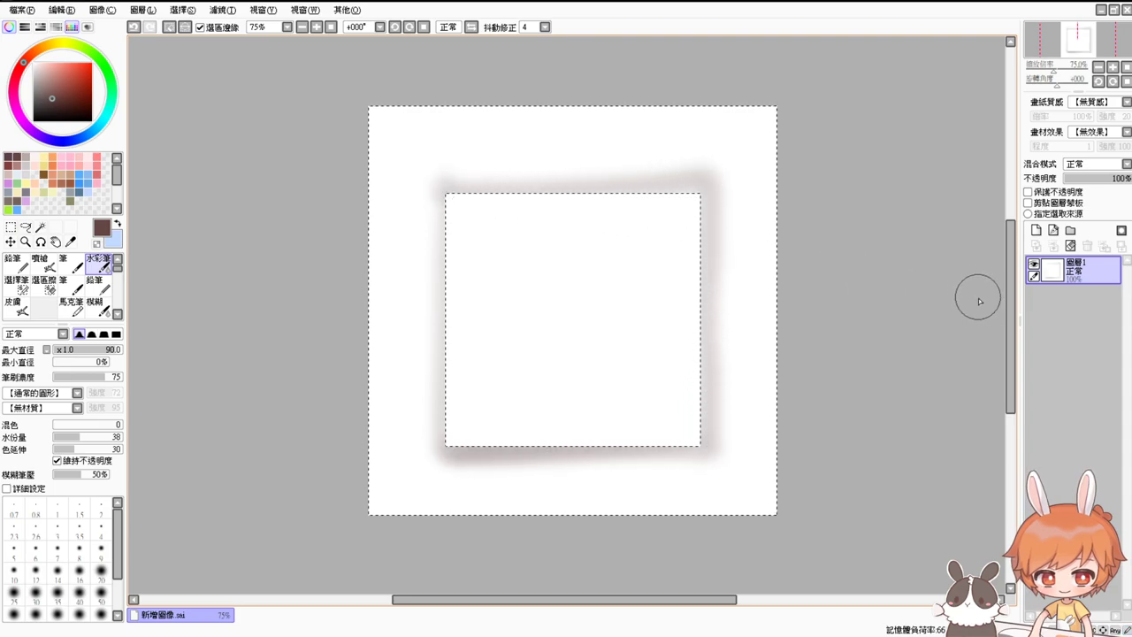
{"action": "key", "text": "ctrl+d"}
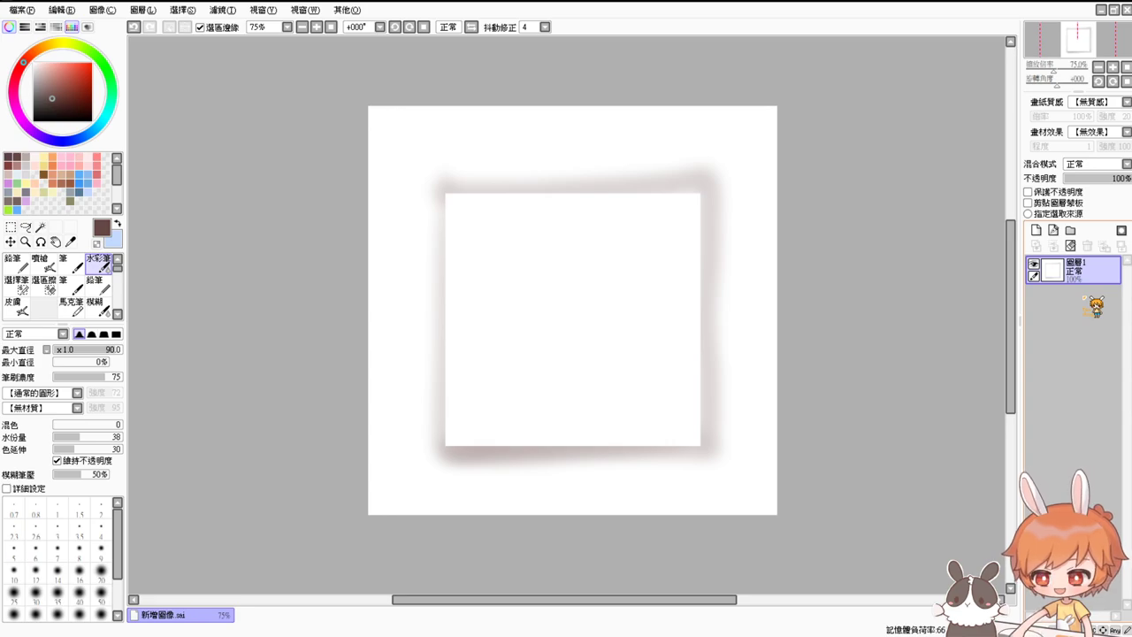
Add a new layer and place it below the layer with the shadow frame
{"action": "key", "text": "Page_Up"}
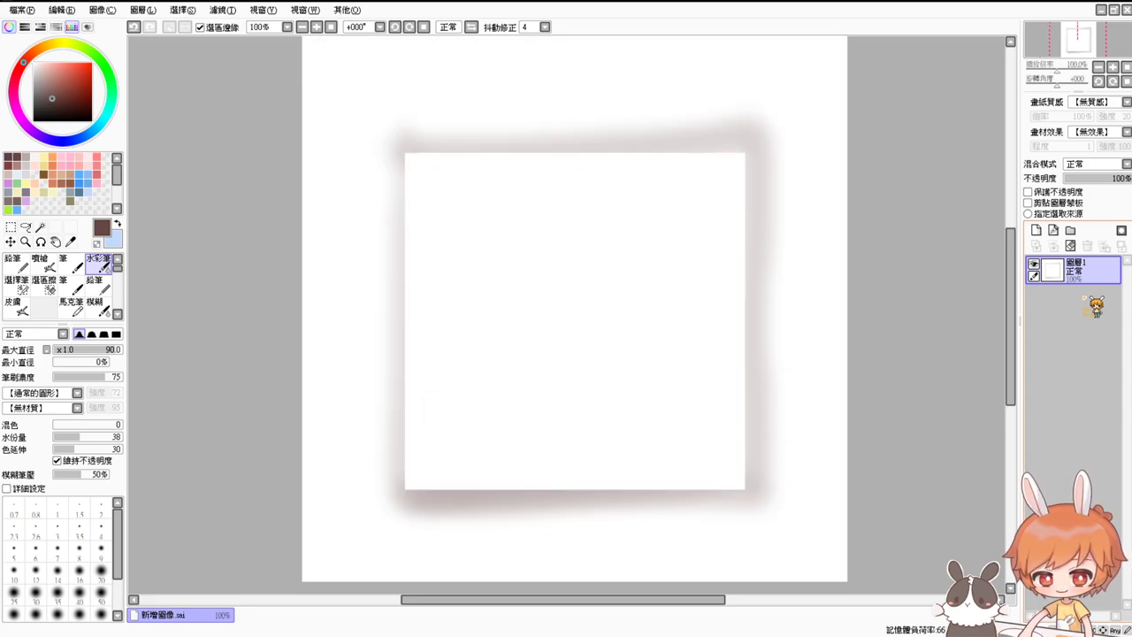
{"action": "left_click", "coordinate": [1039, 230]}
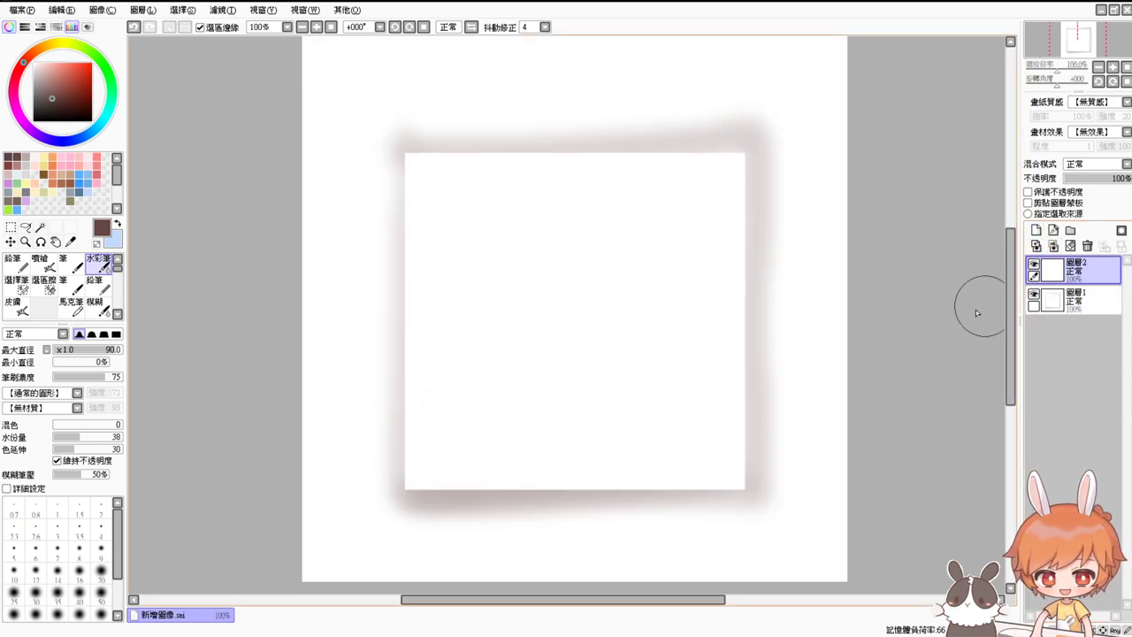
{"action": "left_click_drag", "start_coordinate": [1089, 305], "coordinate": [1084, 263]}
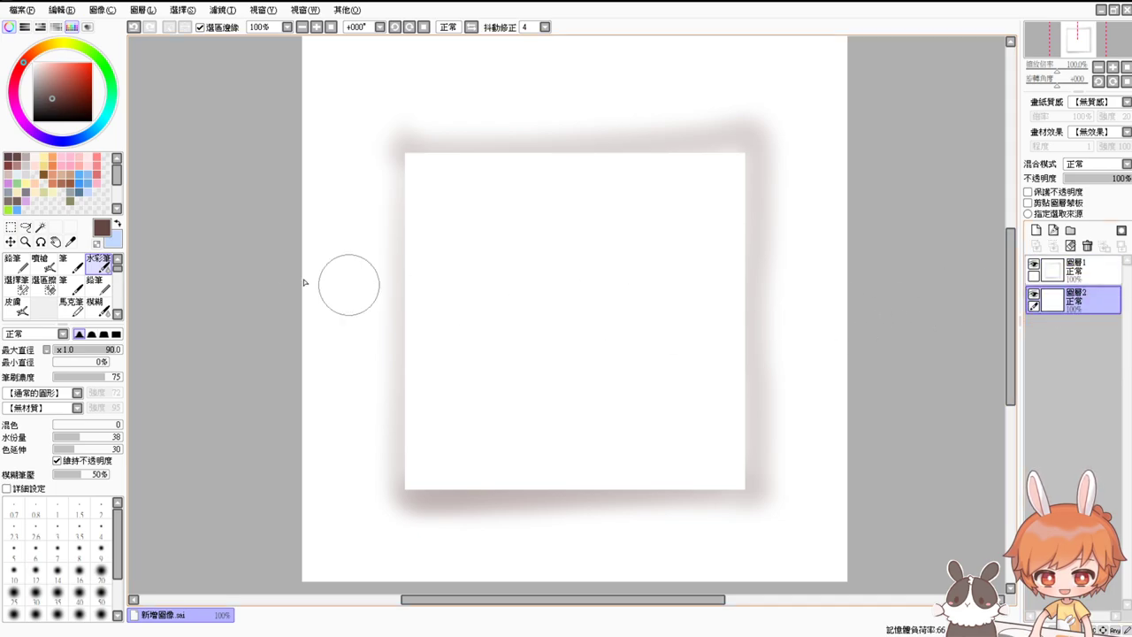
Switch to the airbrush at maximum diameter 18 and try curved strokes for the left side of a rabbit's face, undoing them
{"action": "left_click", "coordinate": [43, 264]}
{"action": "mouse_move", "coordinate": [645, 351]}
{"action": "left_mouse_down"}
{"action": "mouse_move", "coordinate": [659, 347]}
{"action": "mouse_move", "coordinate": [633, 407]}
{"action": "left_mouse_up"}
{"action": "key", "text": "ctrl+z"}
{"action": "left_click_drag", "start_coordinate": [659, 308], "coordinate": [632, 407]}
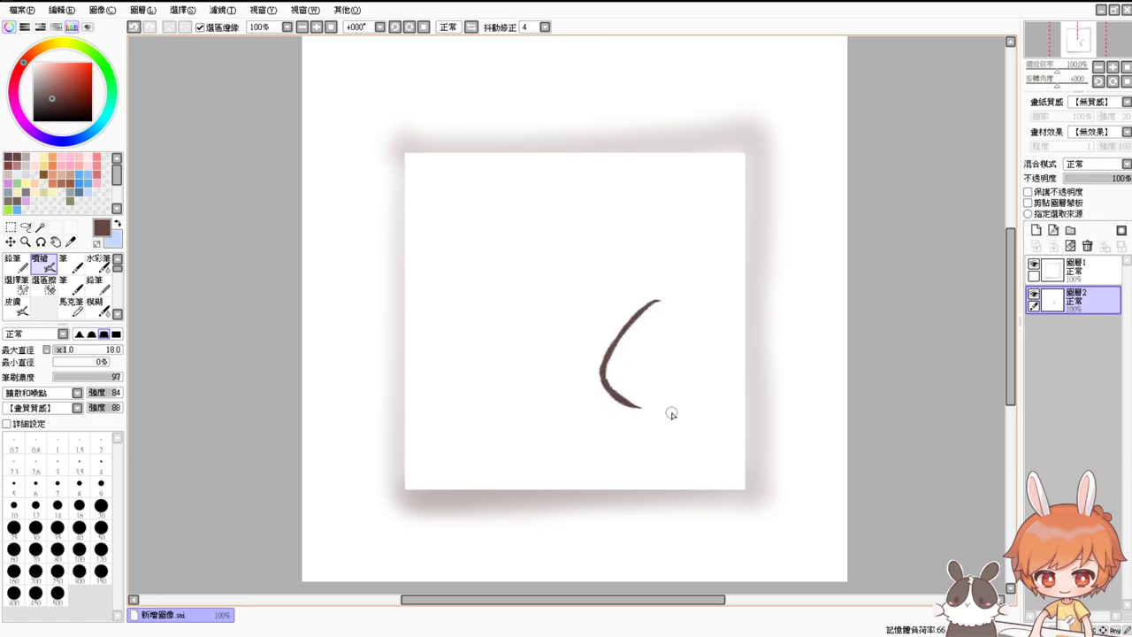
{"action": "key", "text": "ctrl+z"}
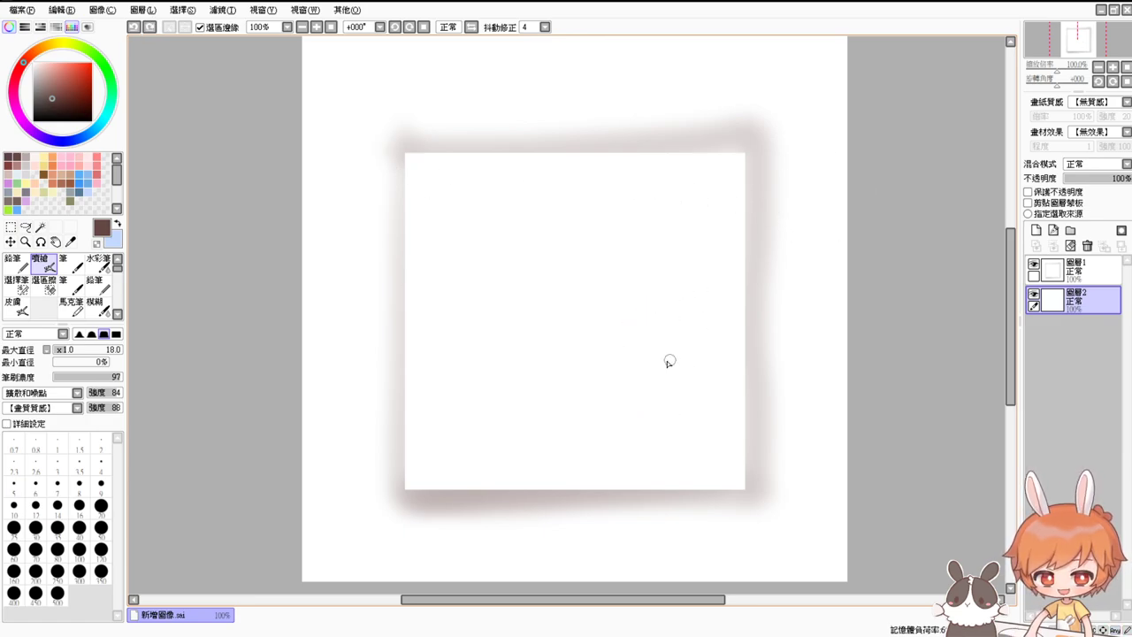
{"action": "left_click_drag", "start_coordinate": [630, 320], "coordinate": [637, 418]}
{"action": "key", "text": "ctrl+z"}
{"action": "left_click_drag", "start_coordinate": [637, 317], "coordinate": [610, 431]}
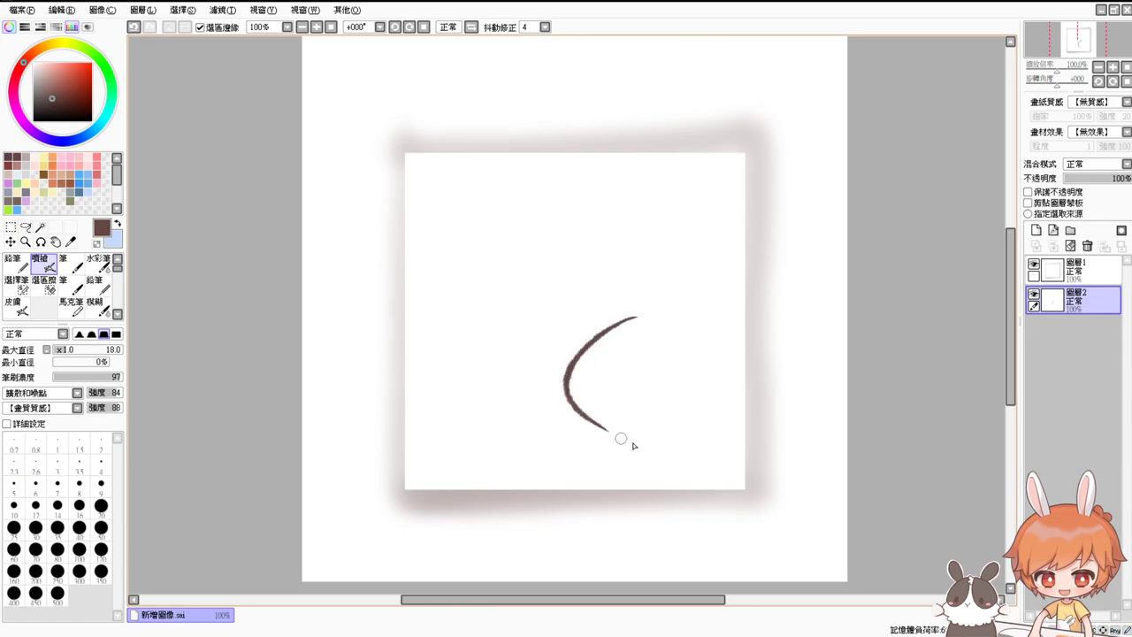
{"action": "key", "text": "ctrl+z"}
{"action": "left_click_drag", "start_coordinate": [632, 325], "coordinate": [622, 375]}
{"action": "key", "text": "ctrl+z"}
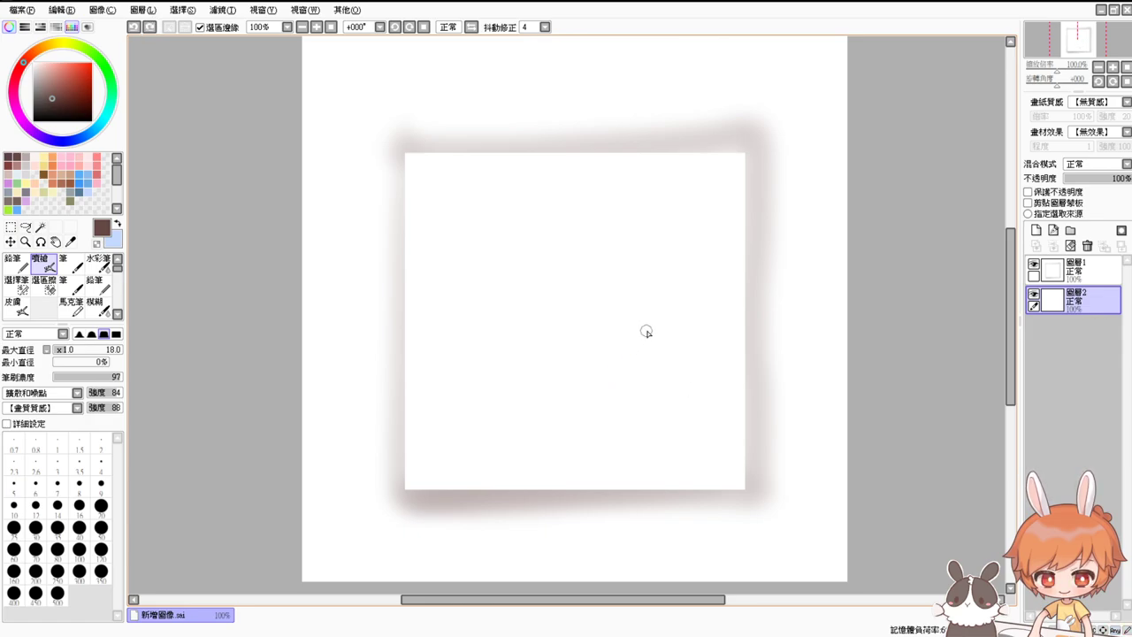
Draw the left side of the rabbit's forehead and its rounded cheek, redoing strokes until the curves suit
{"action": "mouse_move", "coordinate": [647, 332]}
{"action": "left_mouse_down"}
{"action": "mouse_move", "coordinate": [613, 364]}
{"action": "mouse_move", "coordinate": [610, 391]}
{"action": "left_mouse_up"}
{"action": "key", "text": "ctrl+z"}
{"action": "mouse_move", "coordinate": [652, 332]}
{"action": "left_mouse_down"}
{"action": "mouse_move", "coordinate": [624, 398]}
{"action": "mouse_move", "coordinate": [623, 382]}
{"action": "mouse_move", "coordinate": [626, 443]}
{"action": "left_mouse_up"}
{"action": "key", "text": "ctrl+z"}
{"action": "left_click_drag", "start_coordinate": [620, 383], "coordinate": [624, 442]}
{"action": "key", "text": "ctrl+z"}
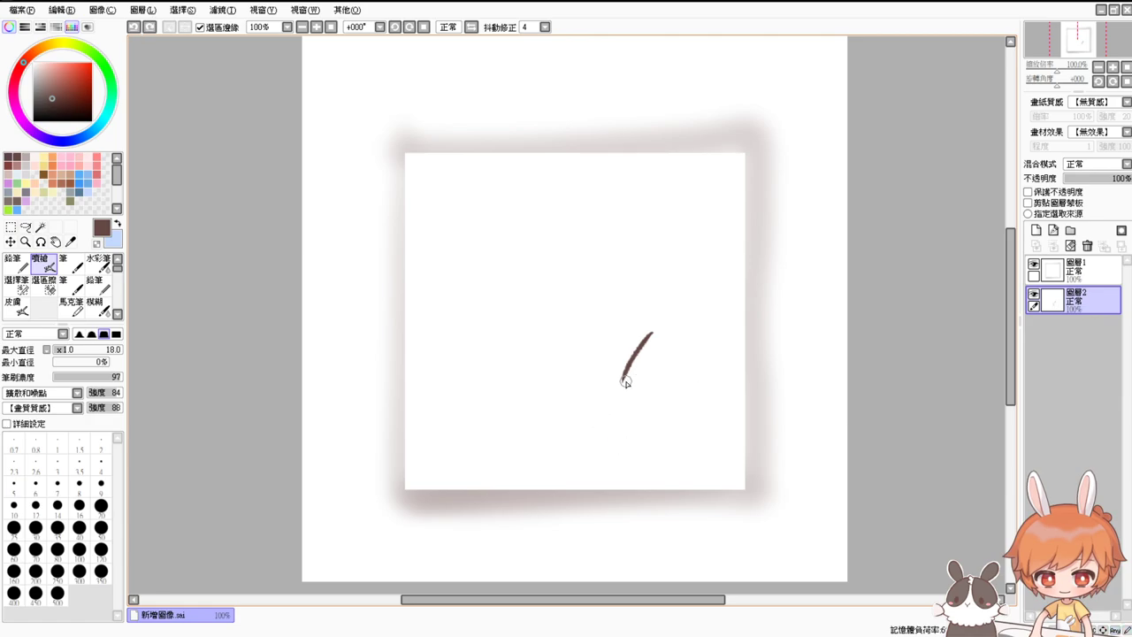
{"action": "mouse_move", "coordinate": [624, 382]}
{"action": "left_mouse_down"}
{"action": "mouse_move", "coordinate": [606, 409]}
{"action": "mouse_move", "coordinate": [626, 439]}
{"action": "mouse_move", "coordinate": [607, 423]}
{"action": "mouse_move", "coordinate": [628, 437]}
{"action": "left_mouse_up"}
{"action": "key", "text": "ctrl+z"}
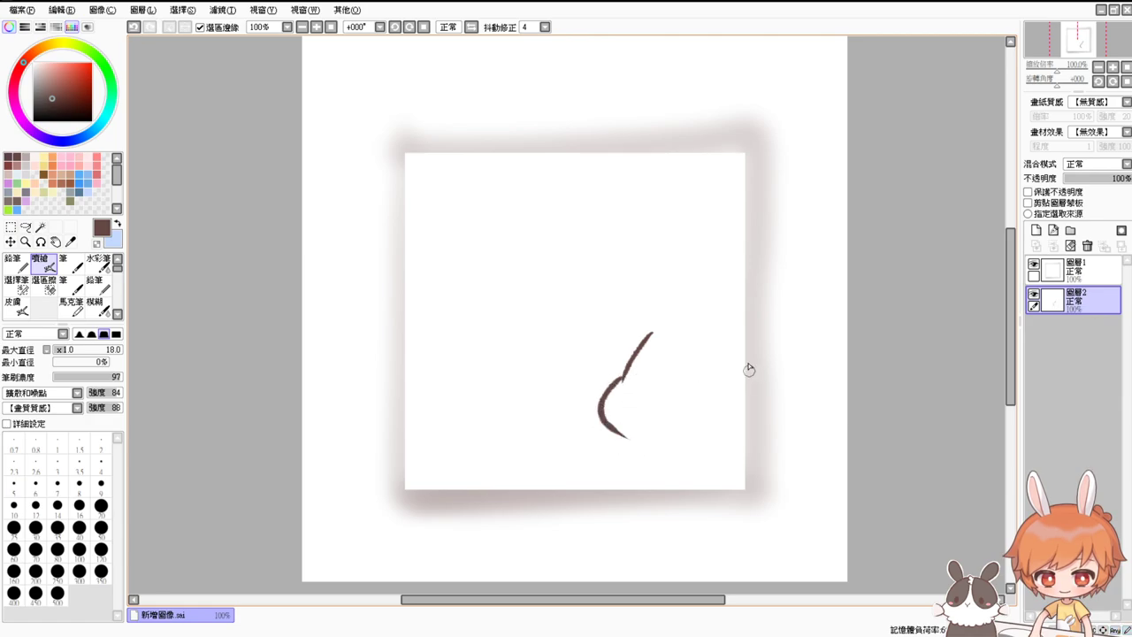
Draw the top and right side of the rabbit's head and small fur strokes below the left cheek
{"action": "left_click_drag", "start_coordinate": [625, 379], "coordinate": [694, 326]}
{"action": "mouse_move", "coordinate": [764, 349]}
{"action": "left_mouse_down"}
{"action": "mouse_move", "coordinate": [784, 434]}
{"action": "mouse_move", "coordinate": [750, 462]}
{"action": "mouse_move", "coordinate": [784, 399]}
{"action": "mouse_move", "coordinate": [779, 423]}
{"action": "mouse_move", "coordinate": [727, 460]}
{"action": "left_mouse_up"}
{"action": "key", "text": "ctrl+z"}
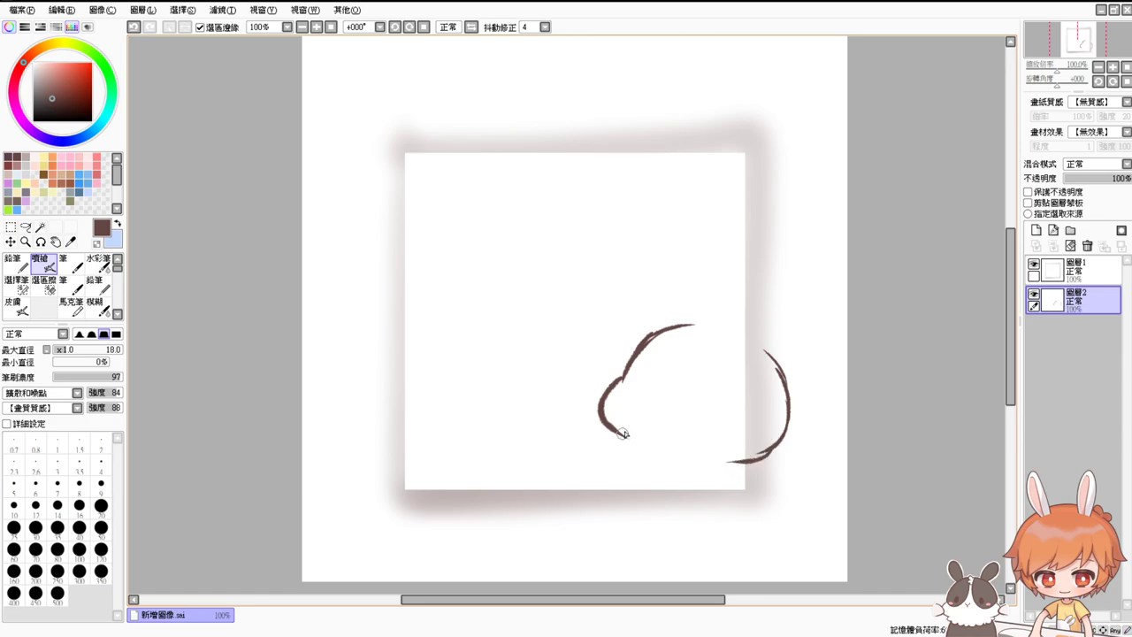
{"action": "mouse_move", "coordinate": [607, 425]}
{"action": "left_mouse_down"}
{"action": "mouse_move", "coordinate": [639, 443]}
{"action": "mouse_move", "coordinate": [628, 456]}
{"action": "left_mouse_up"}
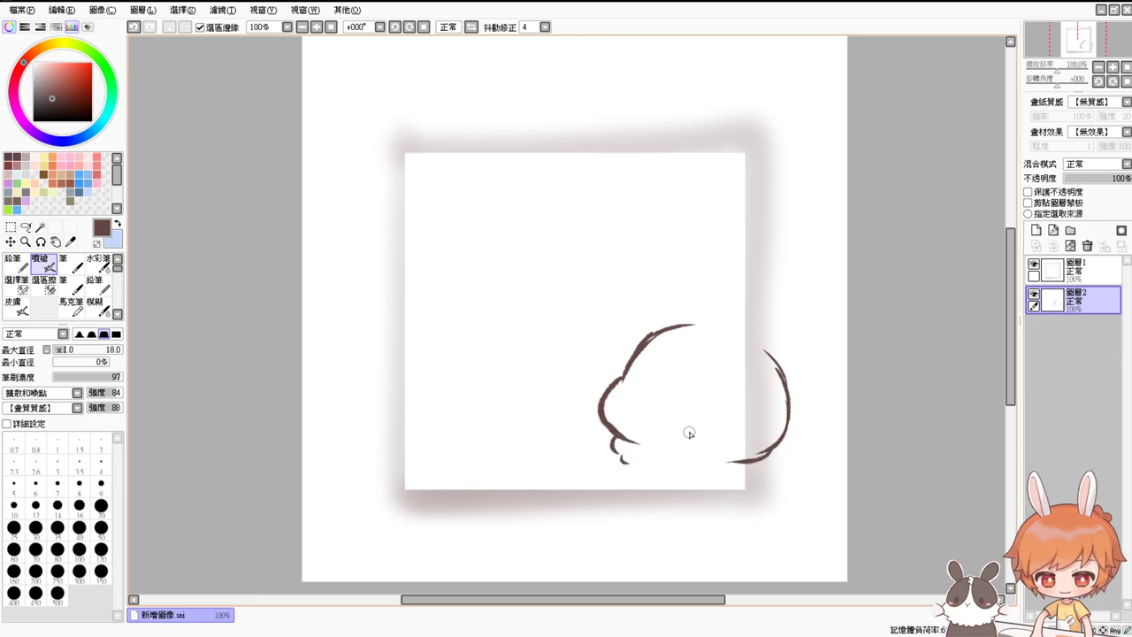
Shift the head outline slightly down and left and try squinting eyes on the face, undoing them
{"action": "mouse_move", "coordinate": [712, 398]}
{"action": "left_mouse_down"}
{"action": "mouse_move", "coordinate": [692, 410]}
{"action": "mouse_move", "coordinate": [704, 399]}
{"action": "left_mouse_up"}
{"action": "left_click_drag", "start_coordinate": [618, 386], "coordinate": [629, 398]}
{"action": "key", "text": "ctrl+z"}
{"action": "key", "text": "ctrl+z"}
{"action": "left_click_drag", "start_coordinate": [613, 398], "coordinate": [616, 399]}
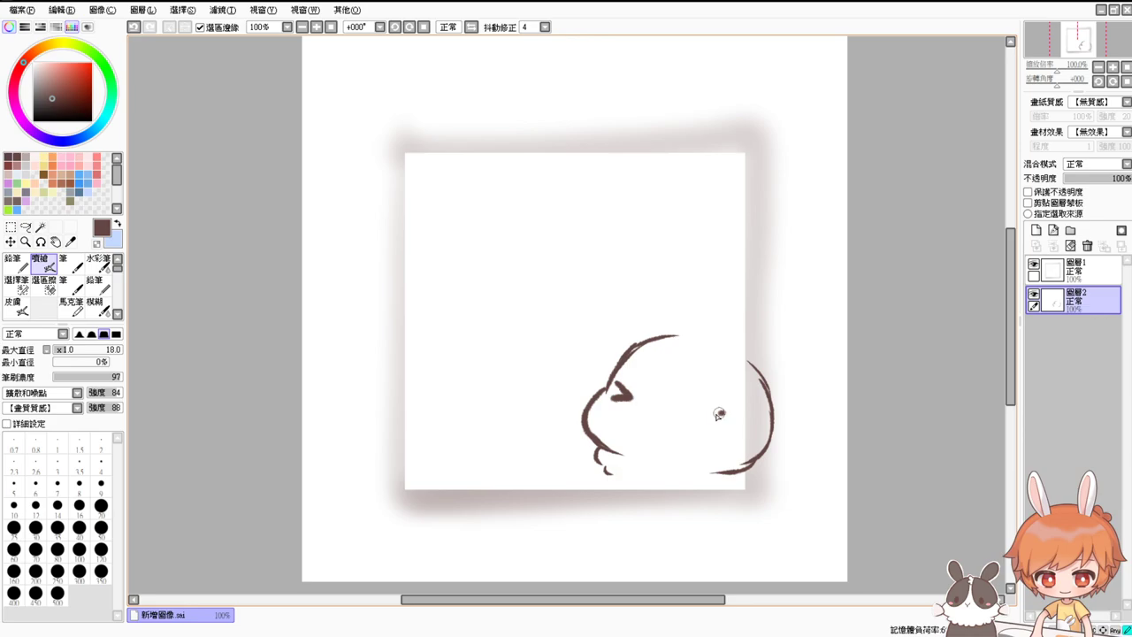
{"action": "left_click_drag", "start_coordinate": [720, 413], "coordinate": [714, 429]}
{"action": "key", "text": "ctrl+z"}
{"action": "key", "text": "ctrl+z"}
{"action": "key", "text": "ctrl+z"}
Draw two upright oval eyes, a Y-shaped nose and two pointed ears with a fur tuft on the rabbit
{"action": "mouse_move", "coordinate": [625, 383]}
{"action": "left_mouse_down"}
{"action": "mouse_move", "coordinate": [623, 407]}
{"action": "mouse_move", "coordinate": [649, 430]}
{"action": "mouse_move", "coordinate": [702, 404]}
{"action": "left_mouse_up"}
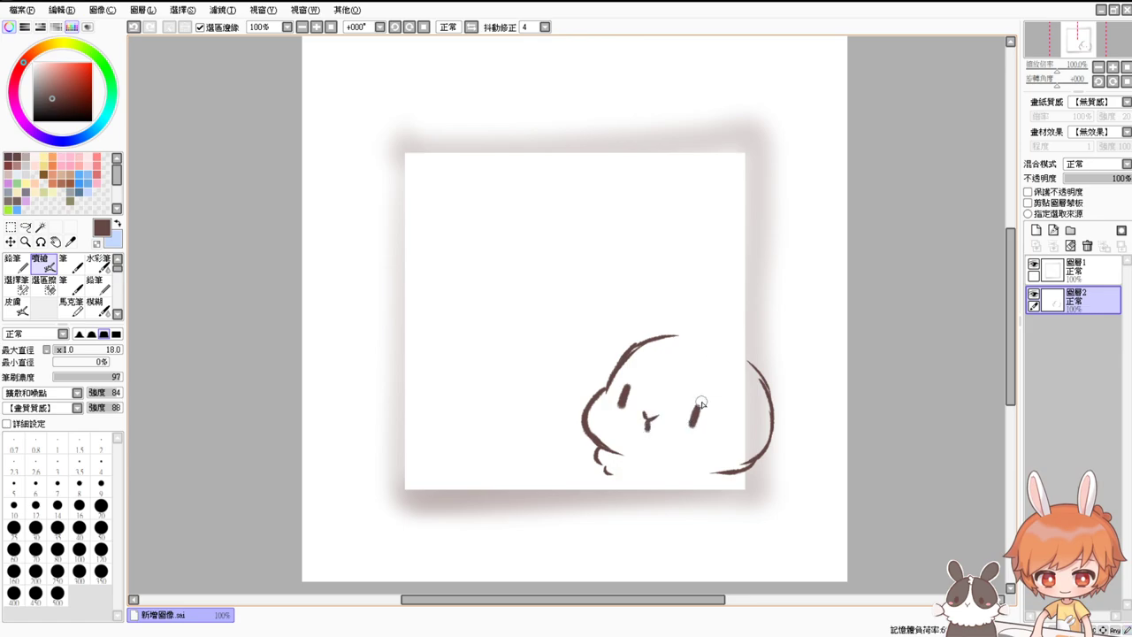
{"action": "mouse_move", "coordinate": [694, 340]}
{"action": "left_mouse_down"}
{"action": "mouse_move", "coordinate": [681, 334]}
{"action": "mouse_move", "coordinate": [683, 356]}
{"action": "mouse_move", "coordinate": [708, 291]}
{"action": "mouse_move", "coordinate": [740, 271]}
{"action": "mouse_move", "coordinate": [722, 336]}
{"action": "mouse_move", "coordinate": [799, 313]}
{"action": "mouse_move", "coordinate": [800, 337]}
{"action": "mouse_move", "coordinate": [763, 362]}
{"action": "left_mouse_up"}
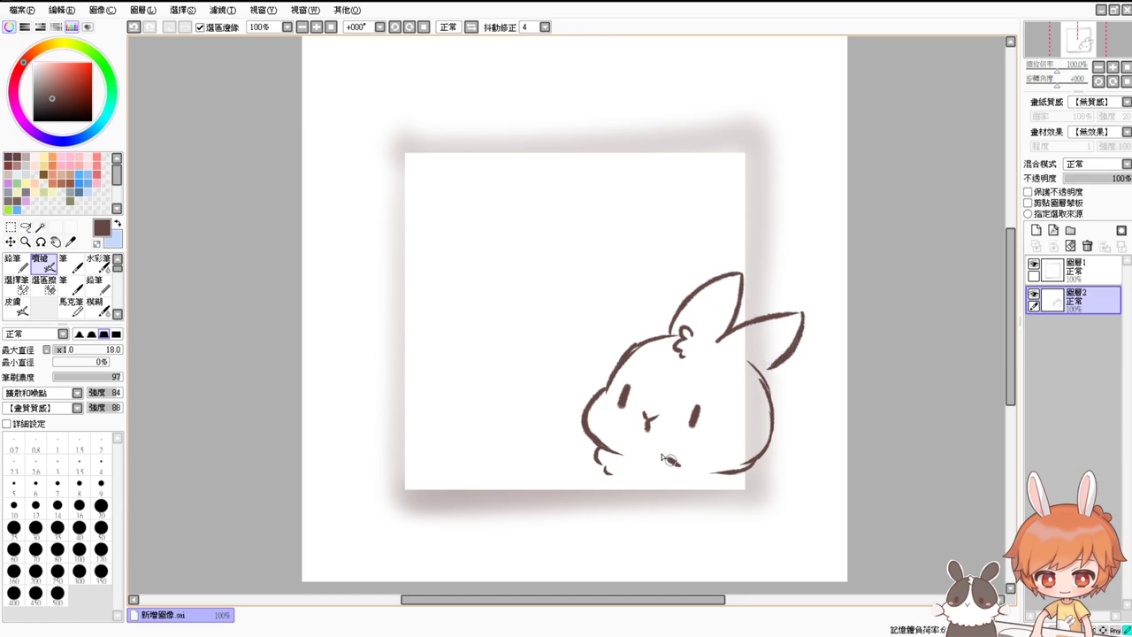
Draw the rabbit's paw below the chin and a short arm stroke beside the left cheek, redoing unsatisfactory lines
{"action": "mouse_move", "coordinate": [679, 465]}
{"action": "left_mouse_down"}
{"action": "mouse_move", "coordinate": [621, 443]}
{"action": "mouse_move", "coordinate": [615, 455]}
{"action": "mouse_move", "coordinate": [692, 467]}
{"action": "mouse_move", "coordinate": [624, 441]}
{"action": "mouse_move", "coordinate": [679, 480]}
{"action": "left_mouse_up"}
{"action": "key", "text": "ctrl+z"}
{"action": "key", "text": "ctrl+z"}
{"action": "key", "text": "ctrl+z"}
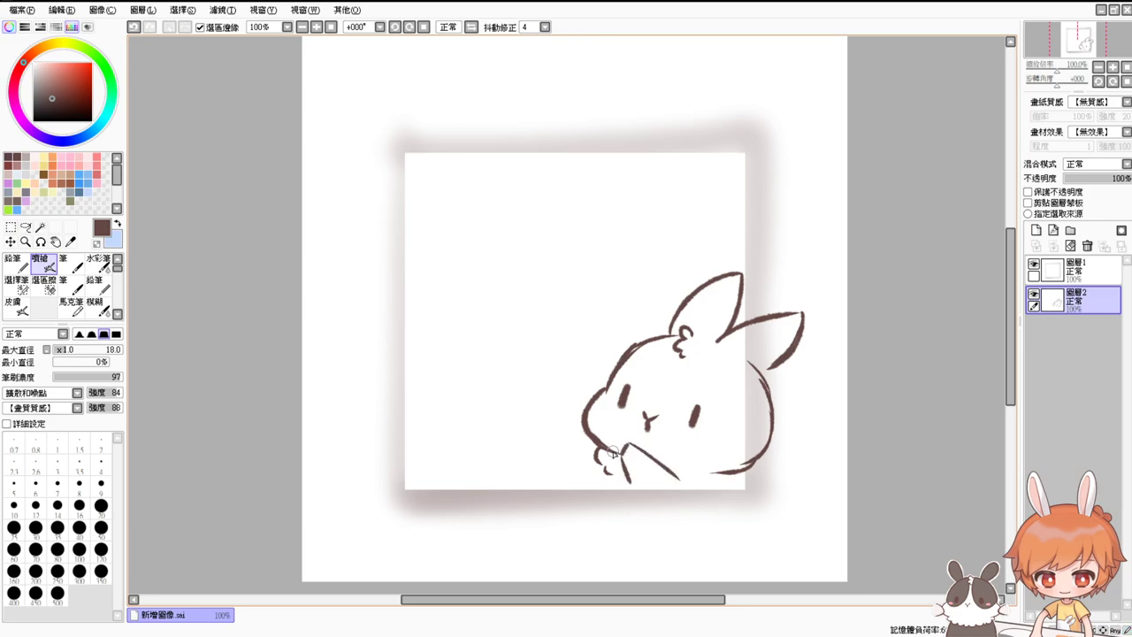
{"action": "key", "text": "ctrl+z"}
{"action": "left_click_drag", "start_coordinate": [622, 454], "coordinate": [622, 463]}
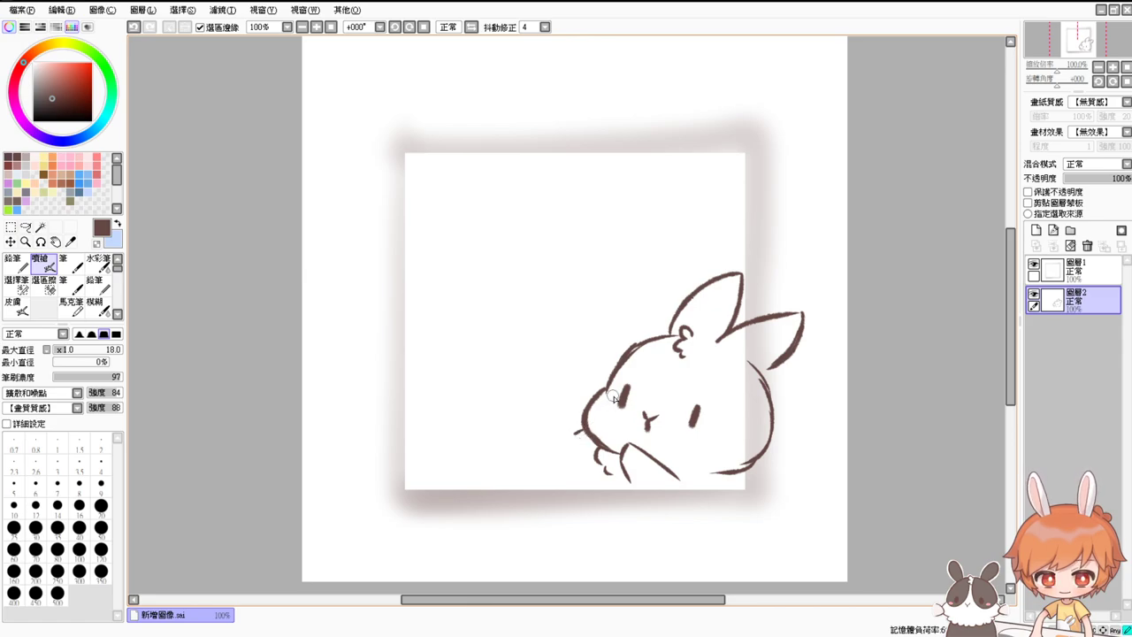
{"action": "mouse_move", "coordinate": [614, 396]}
{"action": "left_mouse_down"}
{"action": "mouse_move", "coordinate": [608, 441]}
{"action": "mouse_move", "coordinate": [618, 413]}
{"action": "left_mouse_up"}
{"action": "key", "text": "ctrl+z"}
Draw a large heart outline to the left of the rabbit, ending at its head and paws
{"action": "left_click_drag", "start_coordinate": [469, 228], "coordinate": [450, 390]}
{"action": "key", "text": "ctrl+z"}
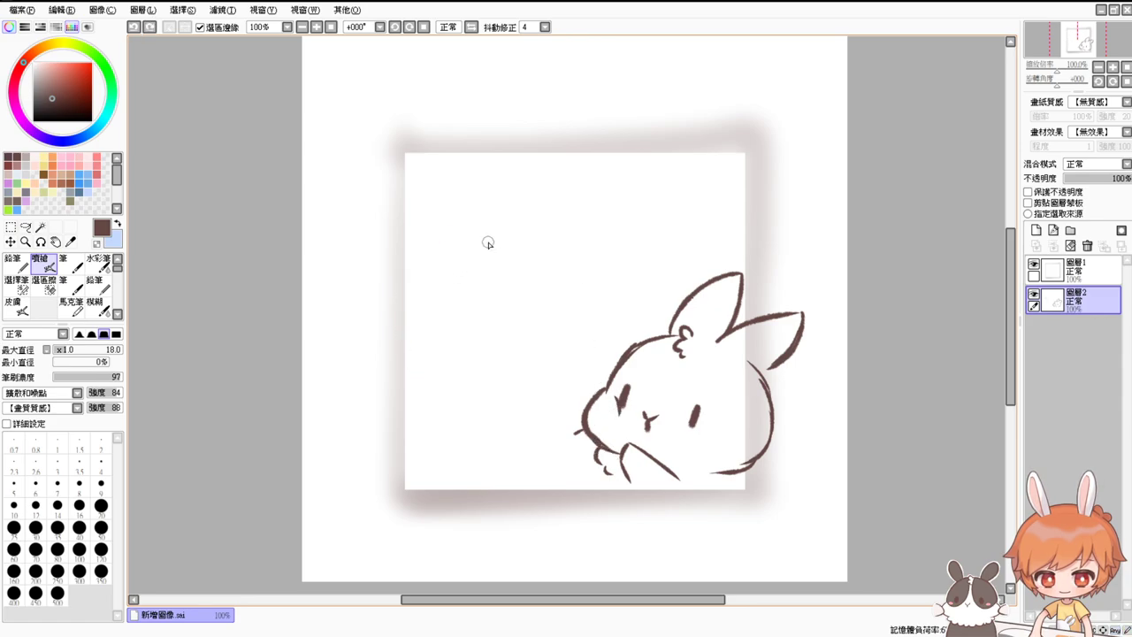
{"action": "left_click_drag", "start_coordinate": [488, 242], "coordinate": [586, 326]}
{"action": "key", "text": "ctrl+z"}
{"action": "left_click_drag", "start_coordinate": [534, 217], "coordinate": [482, 482]}
{"action": "key", "text": "ctrl+z"}
{"action": "mouse_move", "coordinate": [511, 256]}
{"action": "left_mouse_down"}
{"action": "mouse_move", "coordinate": [418, 413]}
{"action": "mouse_move", "coordinate": [524, 473]}
{"action": "mouse_move", "coordinate": [539, 216]}
{"action": "mouse_move", "coordinate": [641, 314]}
{"action": "mouse_move", "coordinate": [637, 342]}
{"action": "left_mouse_up"}
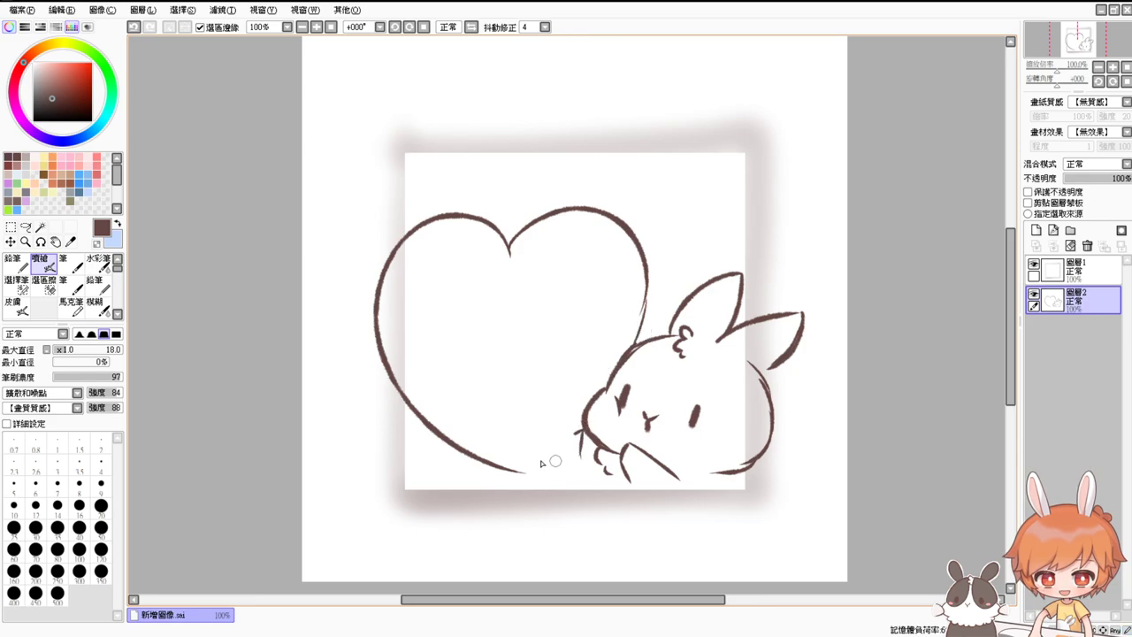
{"action": "left_click_drag", "start_coordinate": [500, 471], "coordinate": [597, 479]}
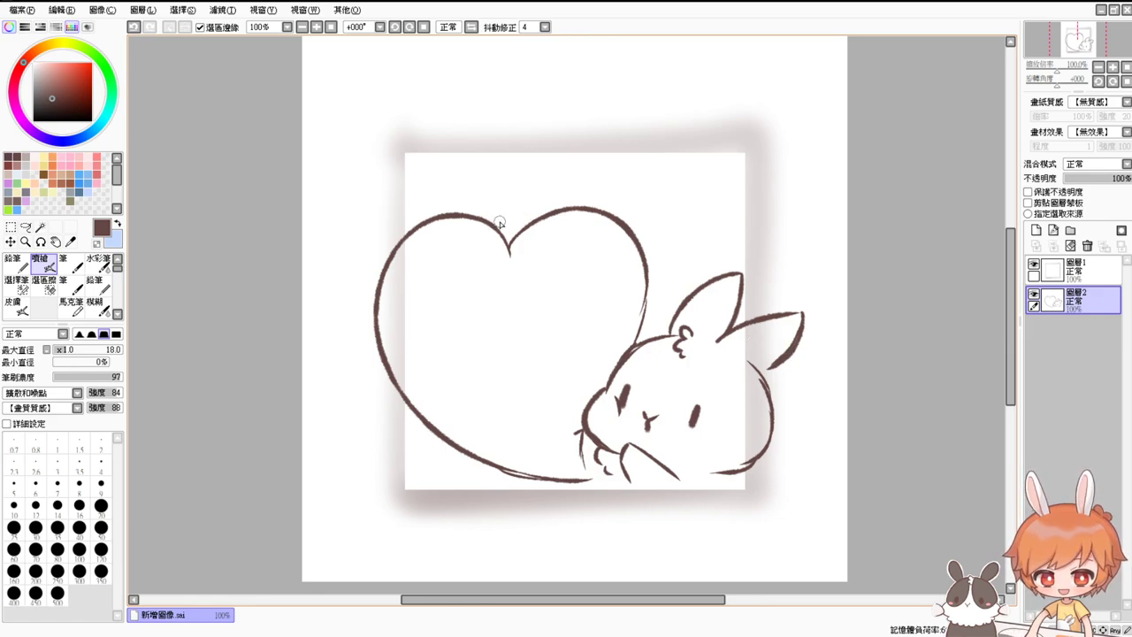
Scale down the heart and rabbit sketch with a free transform and reposition it within the square frame
{"action": "key", "text": "ctrl+t"}
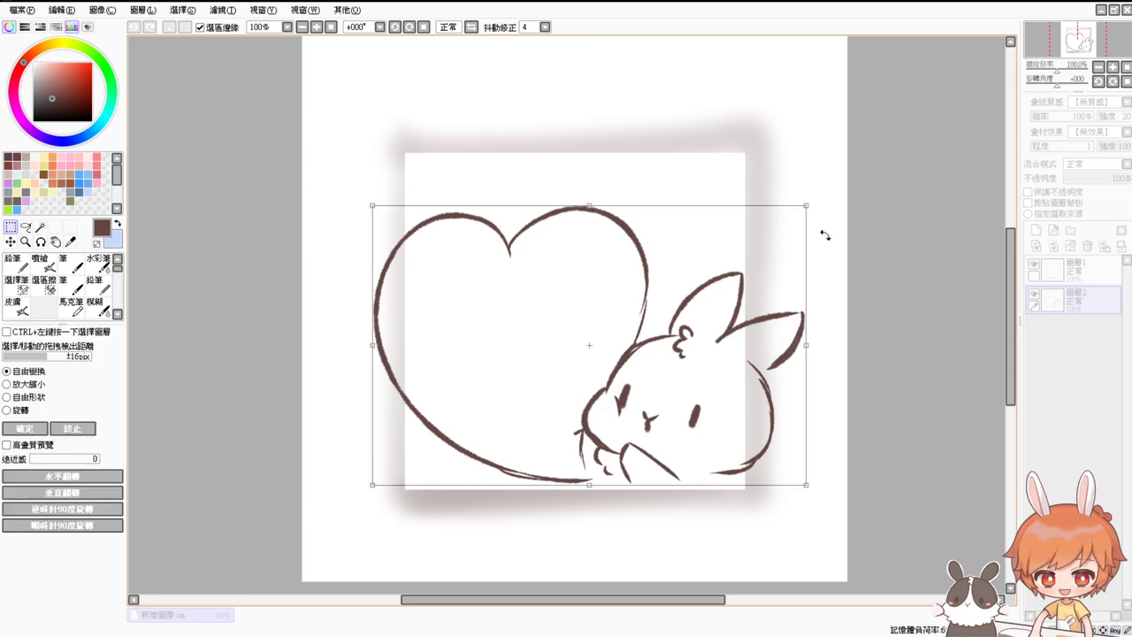
{"action": "left_click_drag", "start_coordinate": [809, 205], "coordinate": [763, 235]}
{"action": "mouse_move", "coordinate": [725, 283]}
{"action": "left_mouse_down"}
{"action": "mouse_move", "coordinate": [749, 290]}
{"action": "mouse_move", "coordinate": [745, 270]}
{"action": "mouse_move", "coordinate": [754, 277]}
{"action": "left_mouse_up"}
{"action": "key", "text": "Return"}
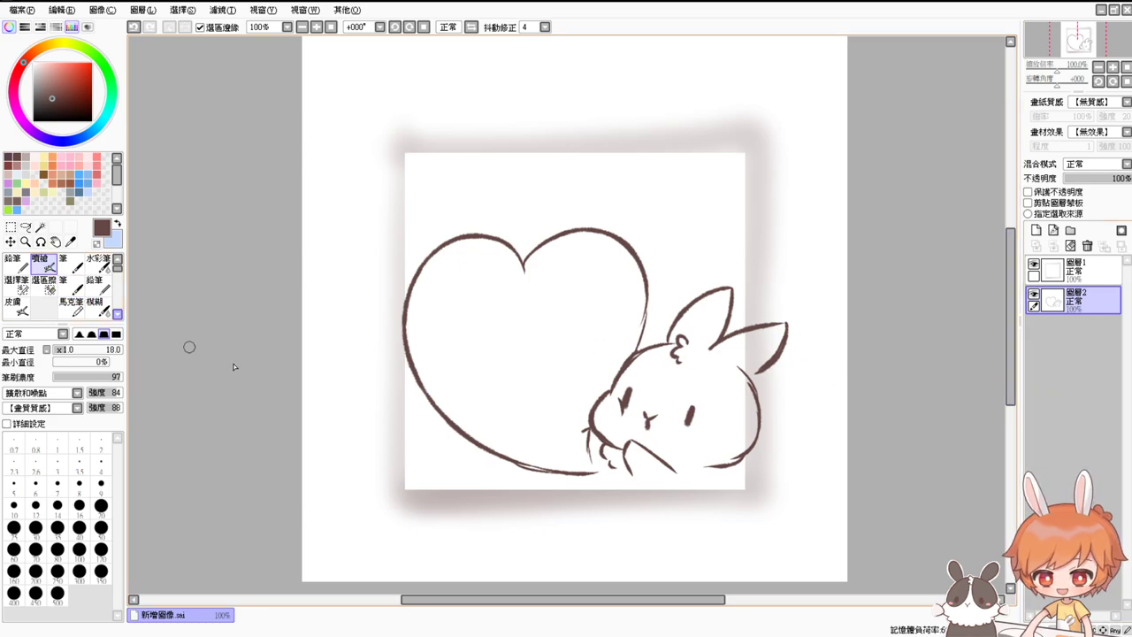
Nudge the sketch slightly down and right and erase the stray mark at the rabbit's left eye
{"action": "scroll", "coordinate": [924, 412], "scroll_direction": "up", "scroll_amount": 1}
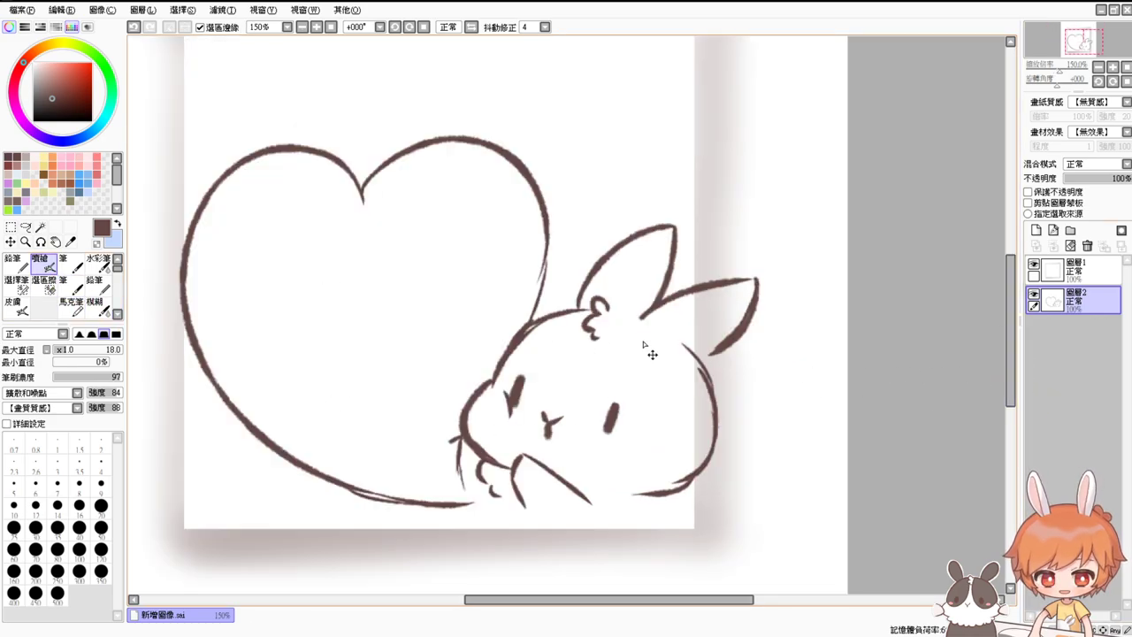
{"action": "mouse_move", "coordinate": [652, 354]}
{"action": "left_mouse_down"}
{"action": "mouse_move", "coordinate": [631, 354]}
{"action": "mouse_move", "coordinate": [637, 369]}
{"action": "left_mouse_up"}
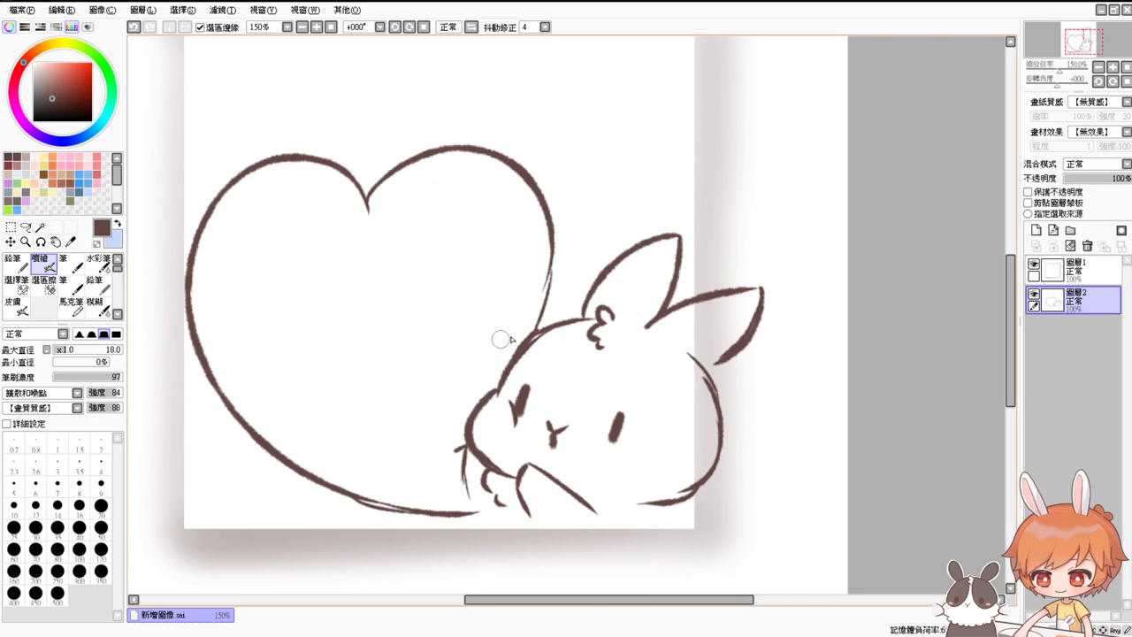
{"action": "key", "text": "e"}
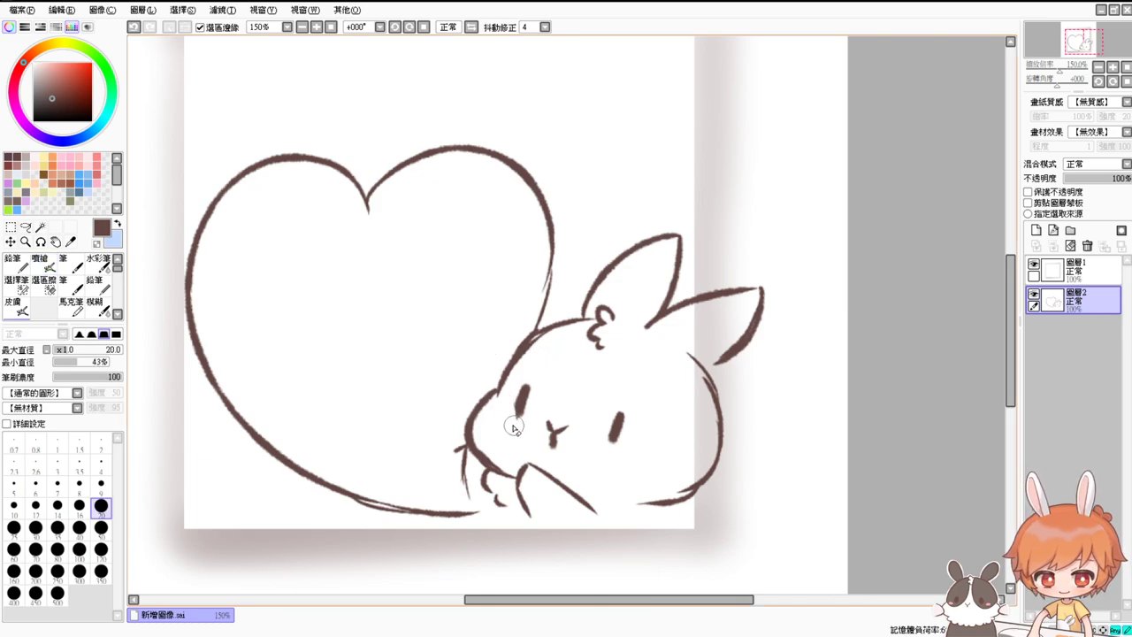
{"action": "key", "text": "e"}
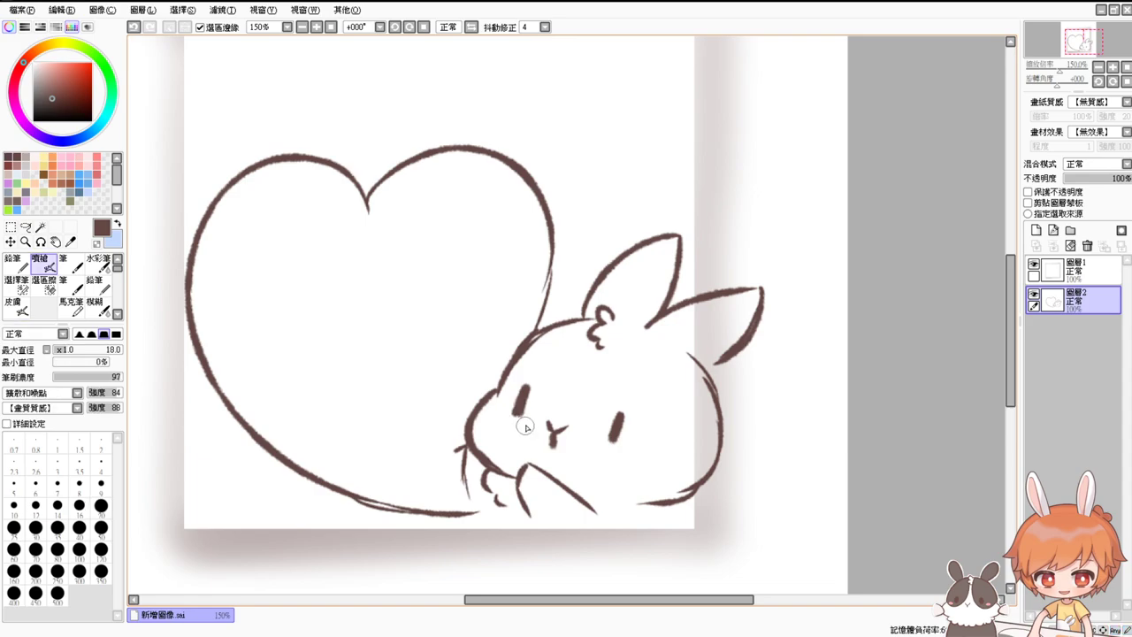
Redraw the heart's lower edge higher up, ending at the rabbit's paw, and erase the old bottom line
{"action": "left_click", "coordinate": [330, 26]}
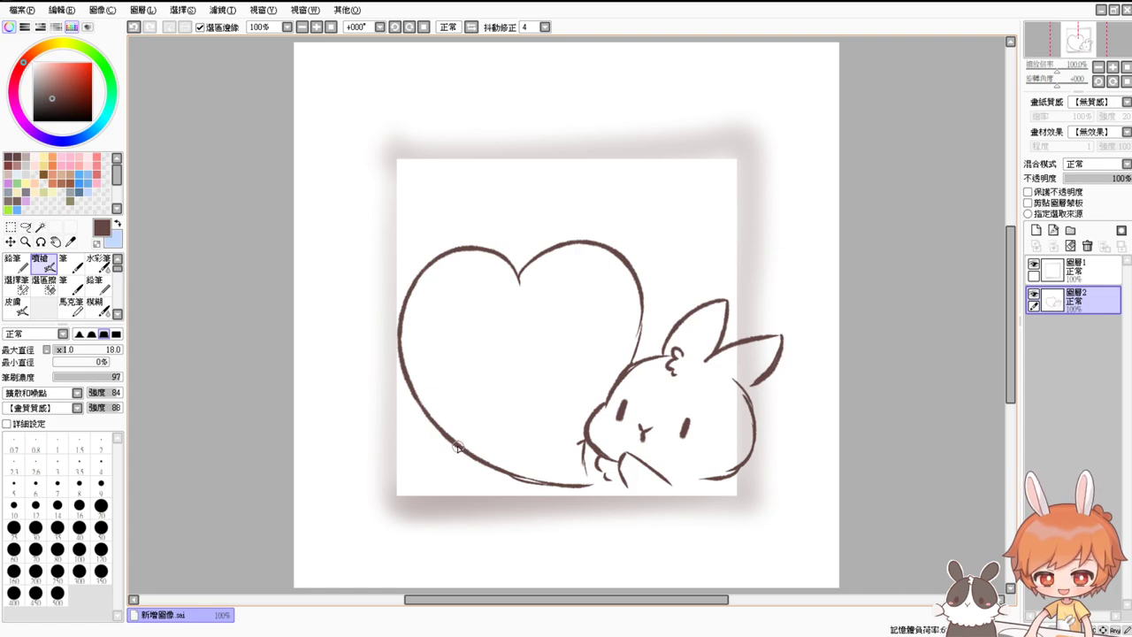
{"action": "left_click_drag", "start_coordinate": [458, 445], "coordinate": [522, 468]}
{"action": "key", "text": "ctrl+z"}
{"action": "left_click_drag", "start_coordinate": [458, 442], "coordinate": [574, 468]}
{"action": "key", "text": "ctrl+z"}
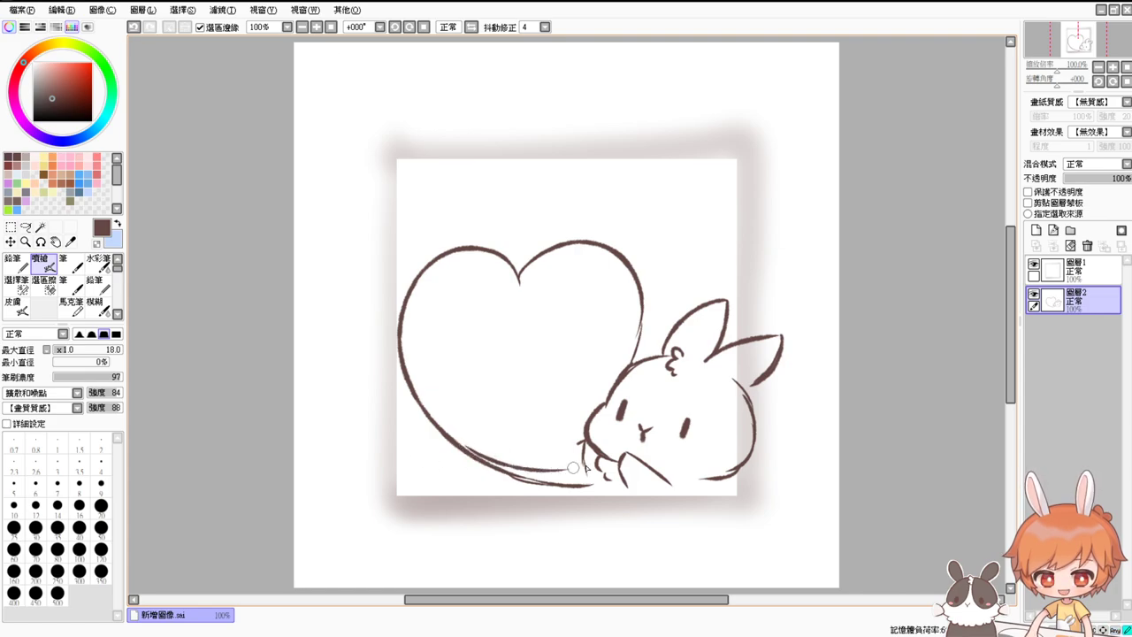
{"action": "key", "text": "ctrl+z"}
{"action": "left_click_drag", "start_coordinate": [452, 441], "coordinate": [583, 467]}
{"action": "key", "text": "ctrl+z"}
{"action": "mouse_move", "coordinate": [439, 424]}
{"action": "left_mouse_down"}
{"action": "mouse_move", "coordinate": [574, 464]}
{"action": "mouse_move", "coordinate": [576, 481]}
{"action": "mouse_move", "coordinate": [582, 472]}
{"action": "mouse_move", "coordinate": [563, 472]}
{"action": "mouse_move", "coordinate": [593, 468]}
{"action": "left_mouse_up"}
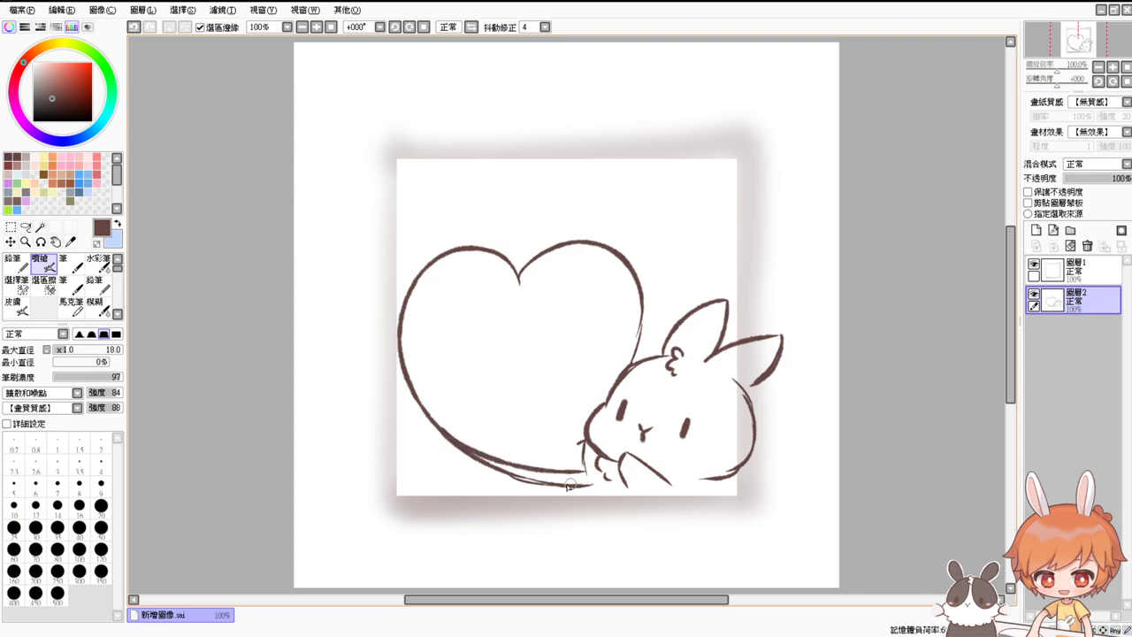
{"action": "key", "text": "e"}
{"action": "left_click_drag", "start_coordinate": [448, 452], "coordinate": [586, 486]}
Draw the arm stroke beside the left paw and short body strokes beneath the rabbit's head
{"action": "key", "text": "b"}
{"action": "left_click_drag", "start_coordinate": [583, 441], "coordinate": [589, 466]}
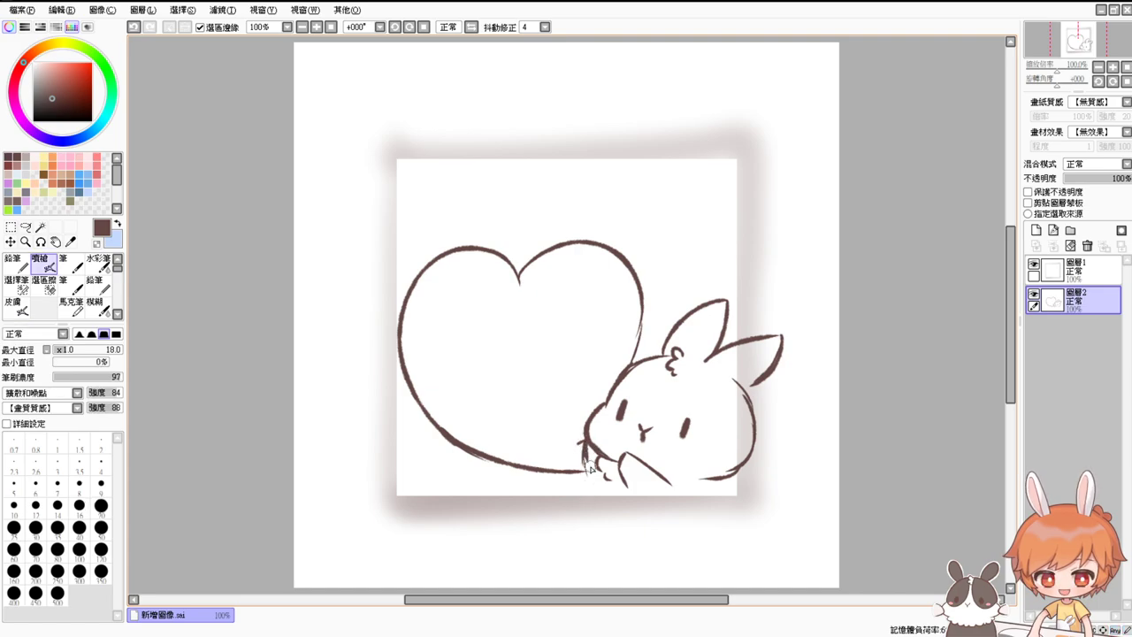
{"action": "left_click_drag", "start_coordinate": [706, 477], "coordinate": [717, 496]}
{"action": "key", "text": "ctrl+z"}
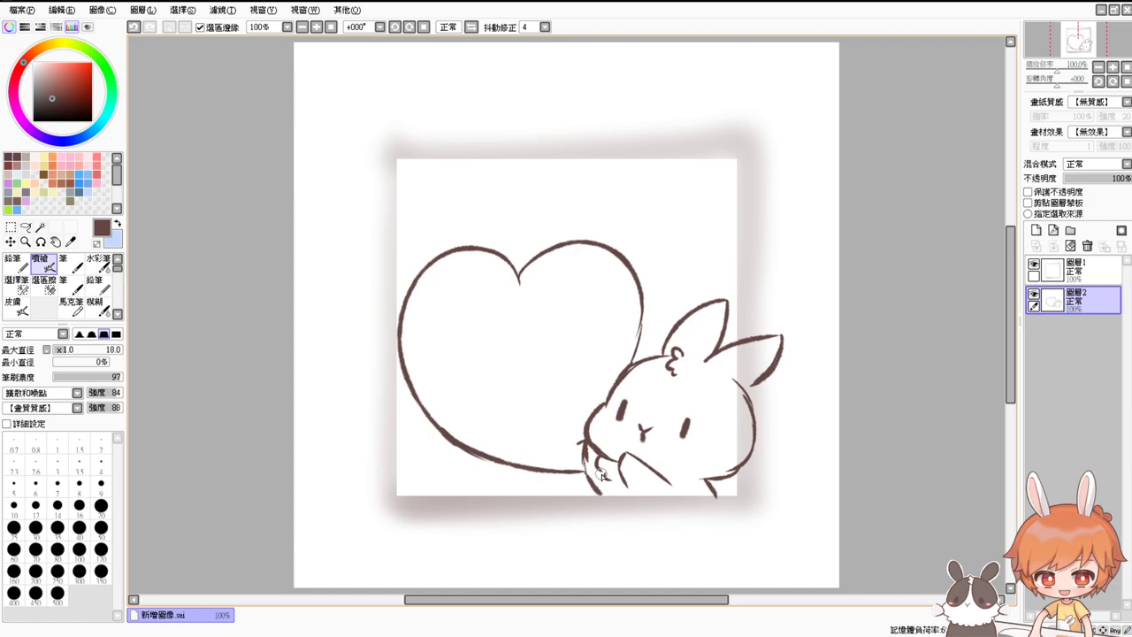
Draw the chin line below the rabbit's head and curved fur-patch lines from the ears around both eyes
{"action": "mouse_move", "coordinate": [601, 476]}
{"action": "left_mouse_down"}
{"action": "mouse_move", "coordinate": [609, 489]}
{"action": "mouse_move", "coordinate": [708, 484]}
{"action": "left_mouse_up"}
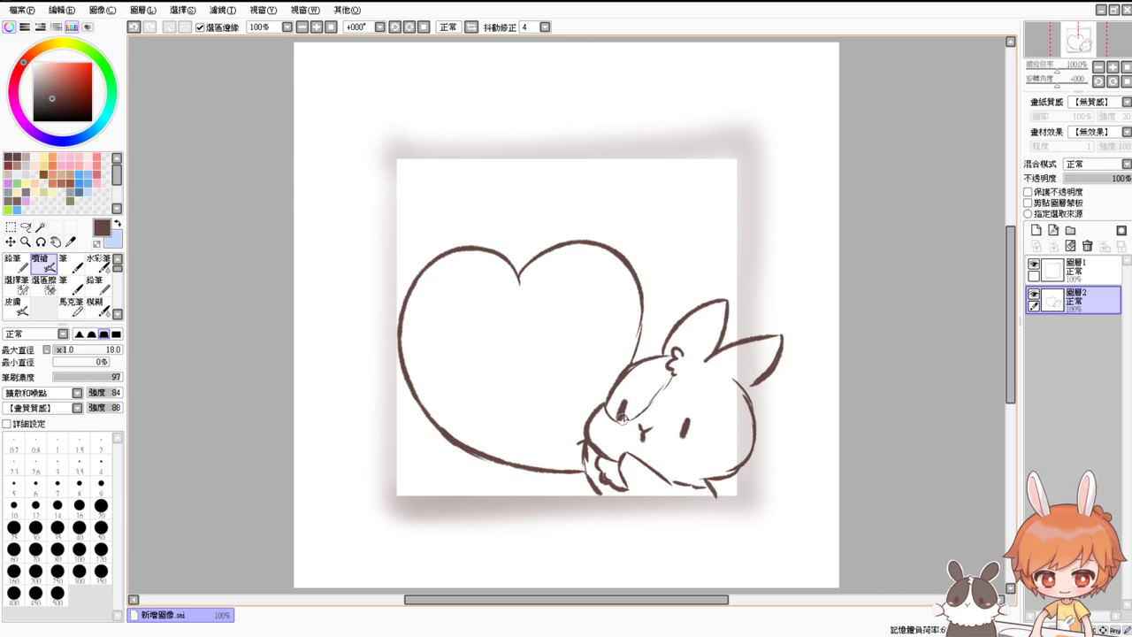
{"action": "mouse_move", "coordinate": [696, 368]}
{"action": "left_mouse_down"}
{"action": "mouse_move", "coordinate": [670, 433]}
{"action": "mouse_move", "coordinate": [705, 457]}
{"action": "mouse_move", "coordinate": [698, 465]}
{"action": "mouse_move", "coordinate": [735, 461]}
{"action": "left_mouse_up"}
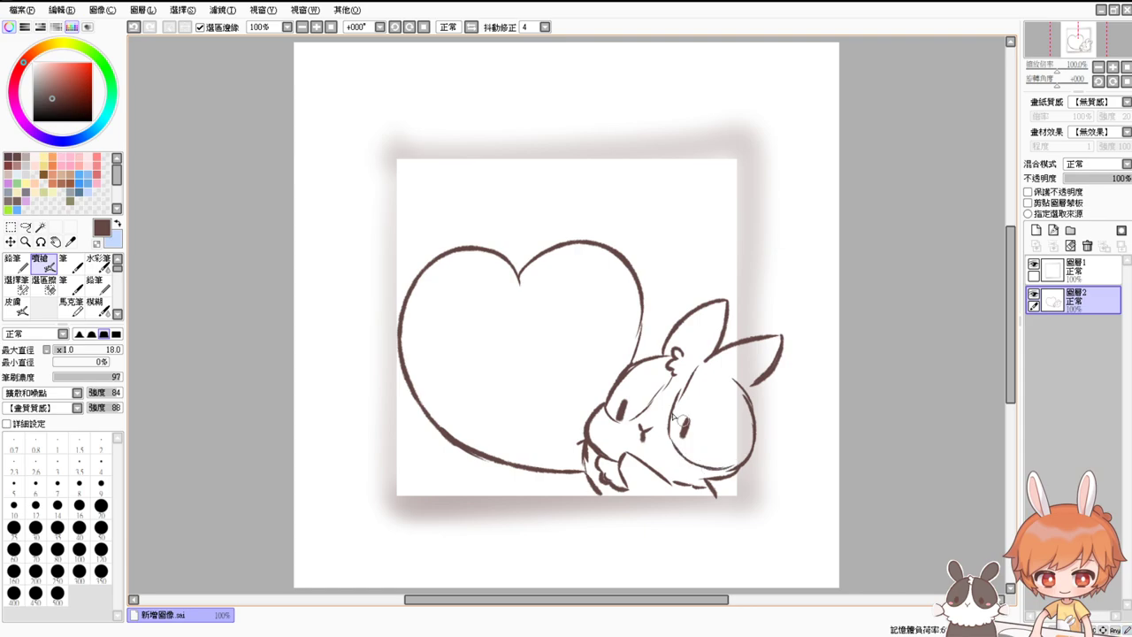
Erase the rabbit's oval eyes and redraw them as inward-pointing squinting angles, redoing unsatisfactory strokes
{"action": "key", "text": "e"}
{"action": "left_click_drag", "start_coordinate": [688, 419], "coordinate": [685, 431]}
{"action": "key", "text": "b"}
{"action": "mouse_move", "coordinate": [621, 403]}
{"action": "left_mouse_down"}
{"action": "mouse_move", "coordinate": [626, 416]}
{"action": "mouse_move", "coordinate": [616, 418]}
{"action": "left_mouse_up"}
{"action": "key", "text": "ctrl+z"}
{"action": "left_click_drag", "start_coordinate": [689, 422], "coordinate": [688, 441]}
{"action": "key", "text": "ctrl+z"}
{"action": "key", "text": "ctrl+z"}
{"action": "key", "text": "ctrl+z"}
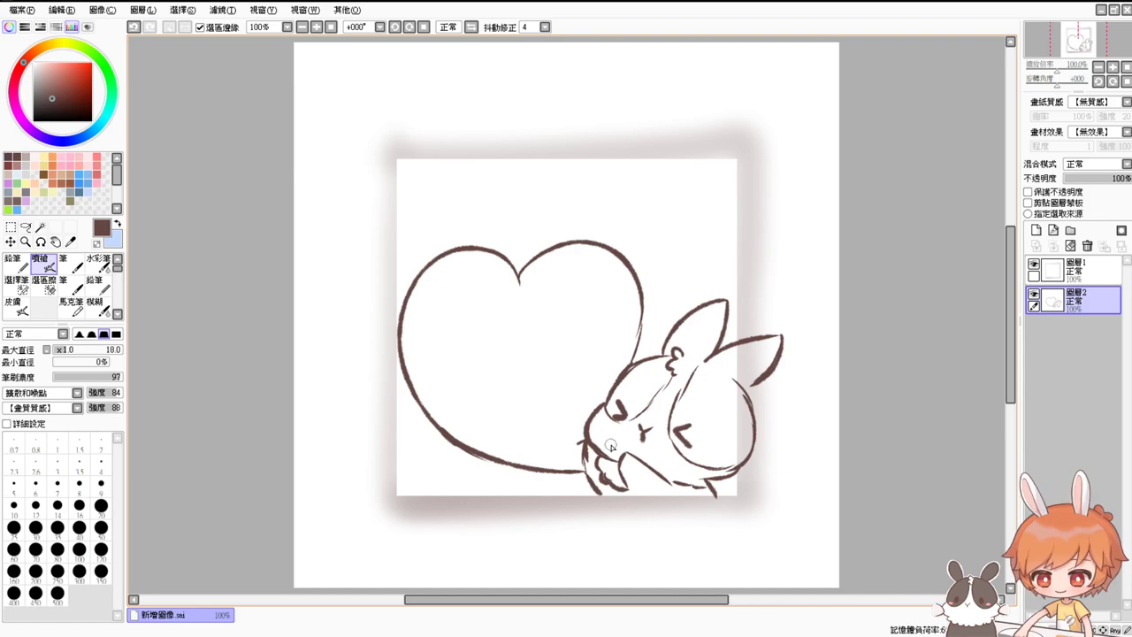
Extend the heart's right edge down across the rabbit's left cheek to the heart's lower tip
{"action": "left_click_drag", "start_coordinate": [622, 377], "coordinate": [607, 428]}
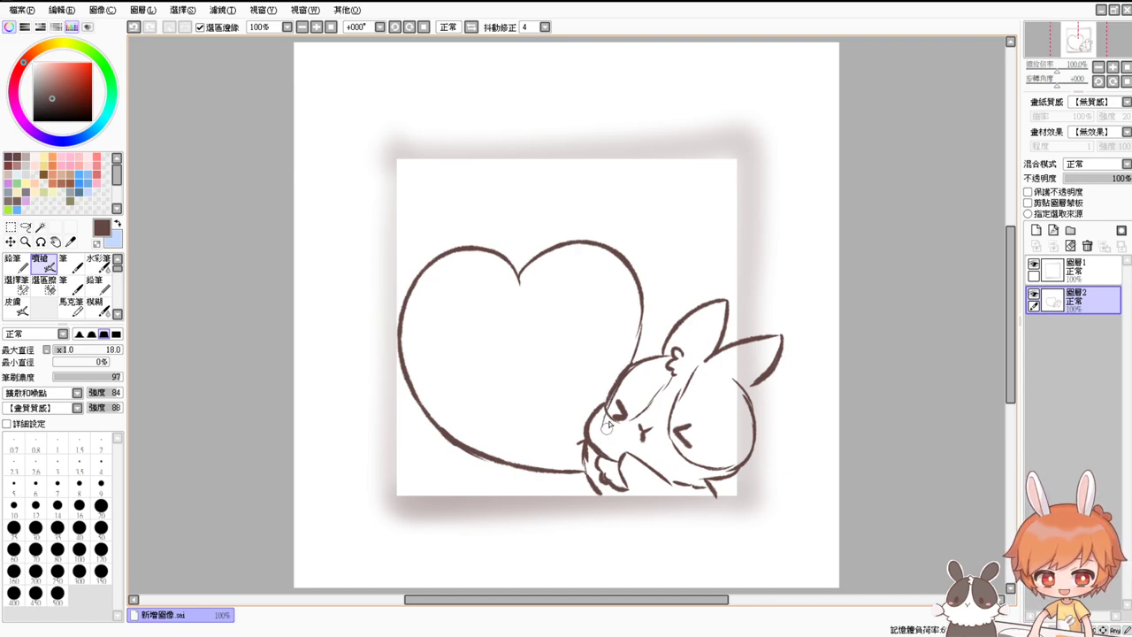
{"action": "key", "text": "ctrl+z"}
{"action": "mouse_move", "coordinate": [629, 369]}
{"action": "left_mouse_down"}
{"action": "mouse_move", "coordinate": [609, 439]}
{"action": "mouse_move", "coordinate": [613, 472]}
{"action": "mouse_move", "coordinate": [591, 474]}
{"action": "left_mouse_up"}
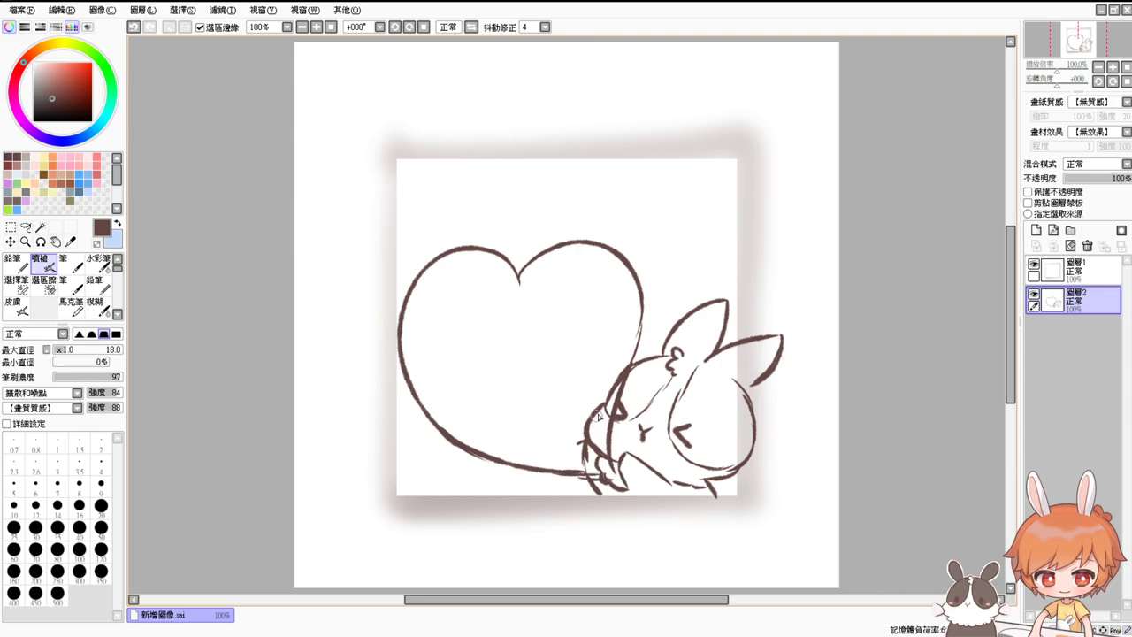
Erase the rabbit's cheek and paw lines inside the heart and reinforce the heart's edge against the face
{"action": "key", "text": "e"}
{"action": "mouse_move", "coordinate": [618, 364]}
{"action": "left_mouse_down"}
{"action": "mouse_move", "coordinate": [587, 427]}
{"action": "mouse_move", "coordinate": [595, 453]}
{"action": "left_mouse_up"}
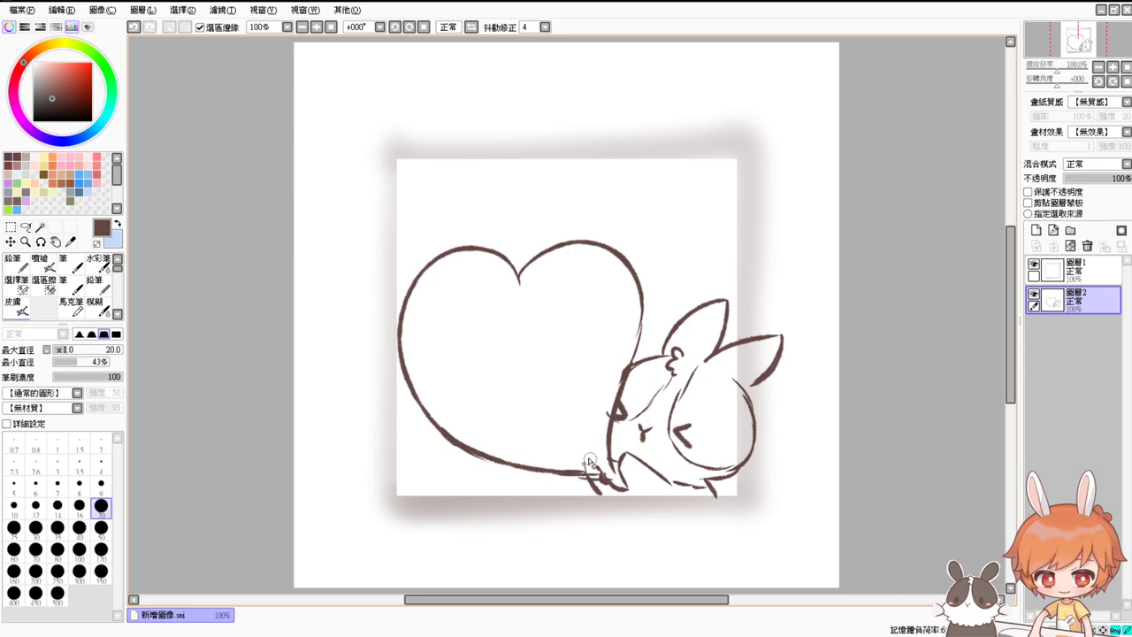
{"action": "key", "text": "v"}
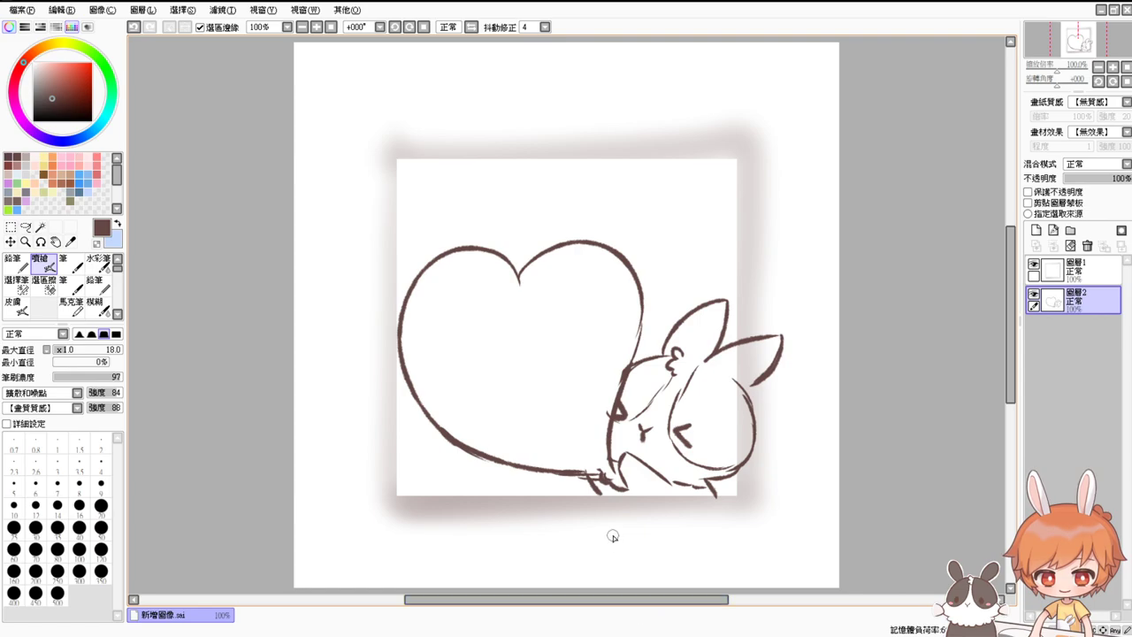
{"action": "key", "text": "e"}
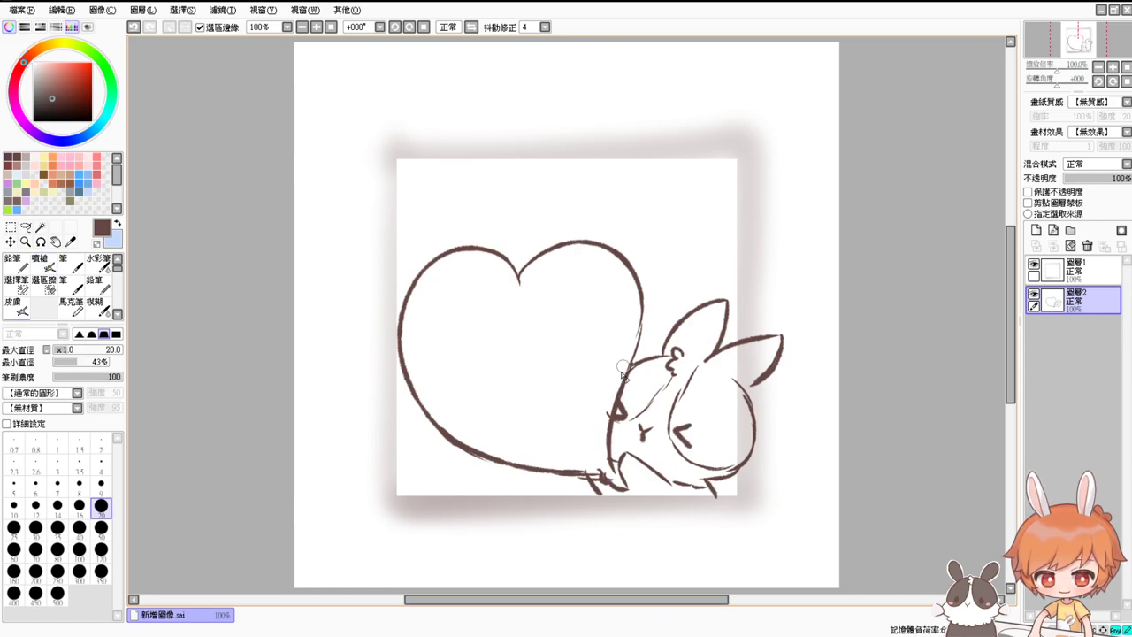
{"action": "key", "text": "v"}
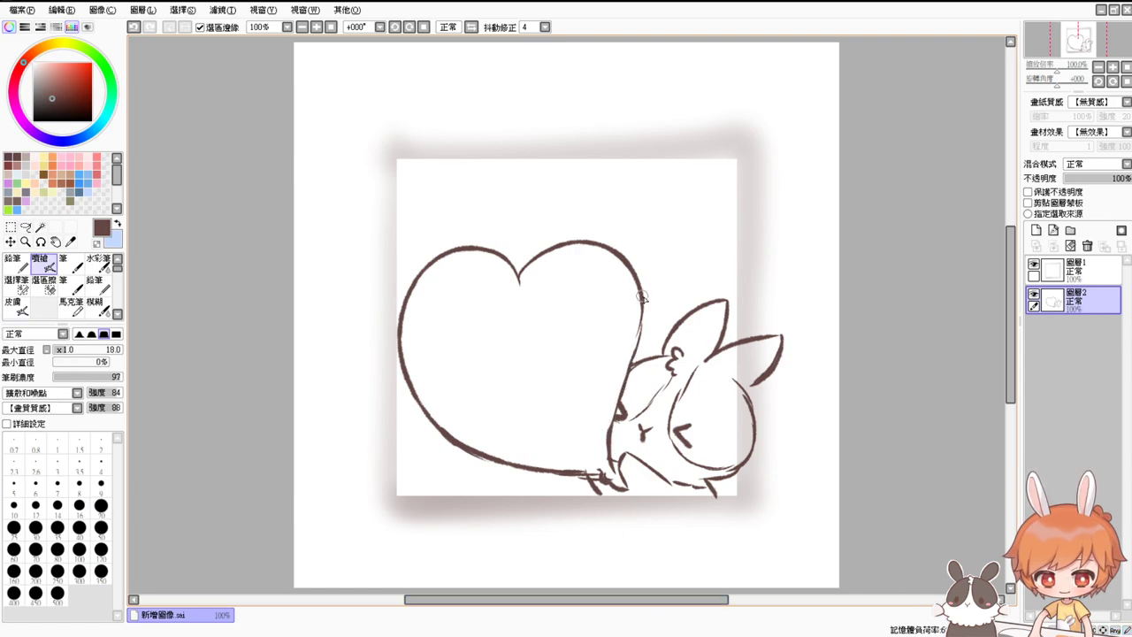
{"action": "left_click_drag", "start_coordinate": [627, 370], "coordinate": [609, 476]}
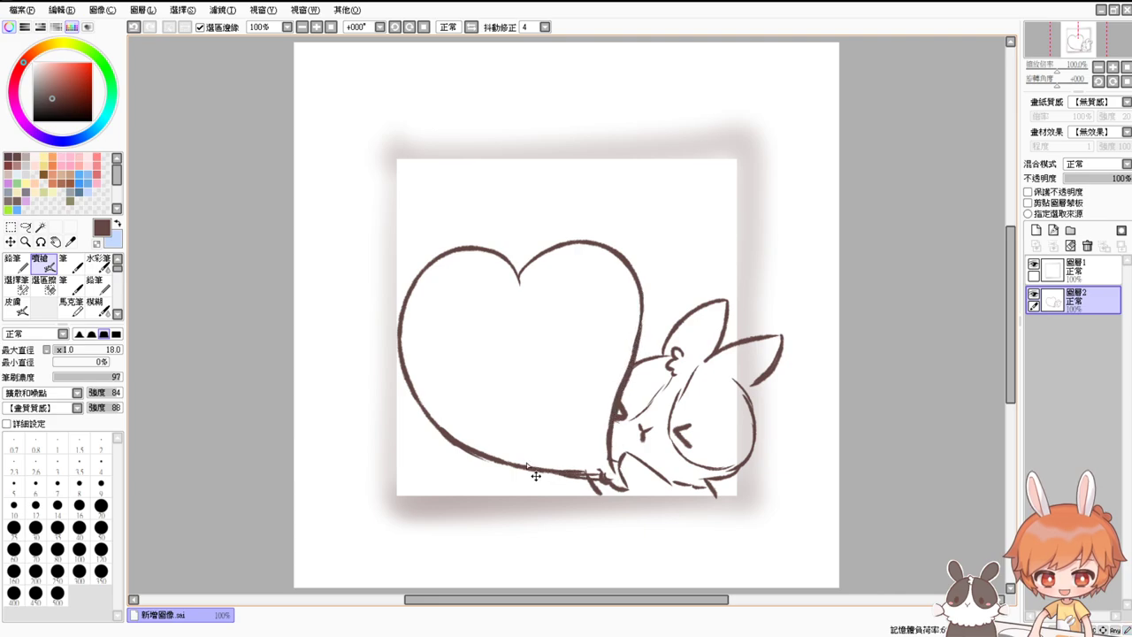
Redraw the heart's bottom line into a pointed tip at the rabbit's paw and erase the surplus strokes
{"action": "key", "text": "ctrl+z"}
{"action": "left_click_drag", "start_coordinate": [529, 467], "coordinate": [610, 480]}
{"action": "key", "text": "ctrl+z"}
{"action": "left_click_drag", "start_coordinate": [534, 467], "coordinate": [618, 477]}
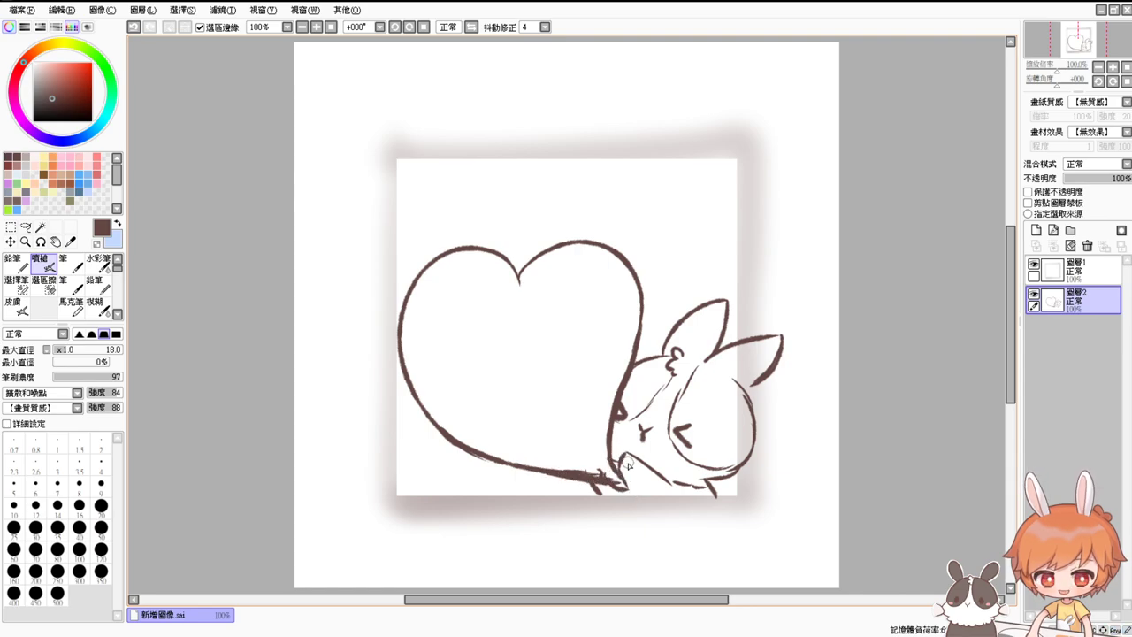
{"action": "mouse_move", "coordinate": [629, 469]}
{"action": "left_mouse_down"}
{"action": "mouse_move", "coordinate": [619, 481]}
{"action": "mouse_move", "coordinate": [573, 466]}
{"action": "left_mouse_up"}
{"action": "key", "text": "e"}
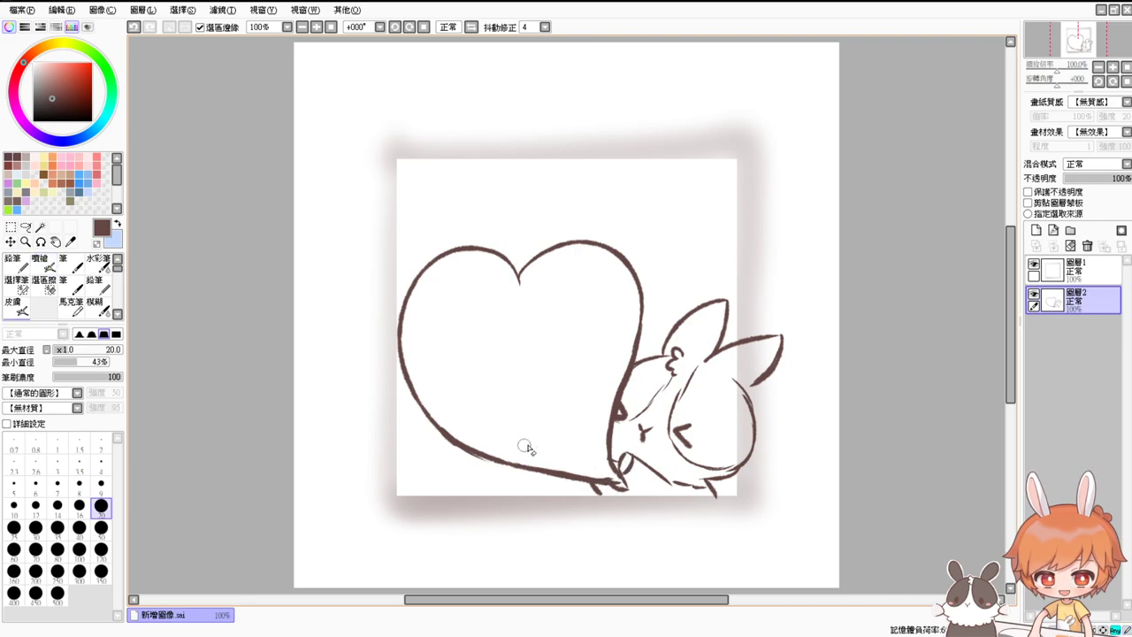
{"action": "key", "text": "v"}
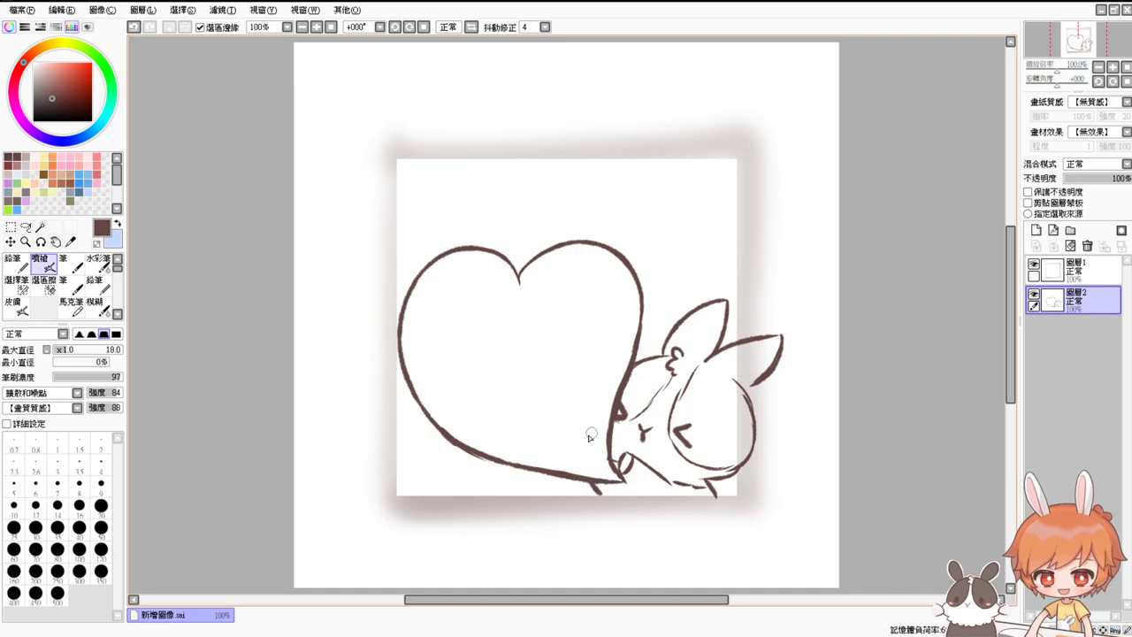
Replace the slanted body stroke with a short vertical one just below the heart's tip
{"action": "key", "text": "e"}
{"action": "key", "text": "v"}
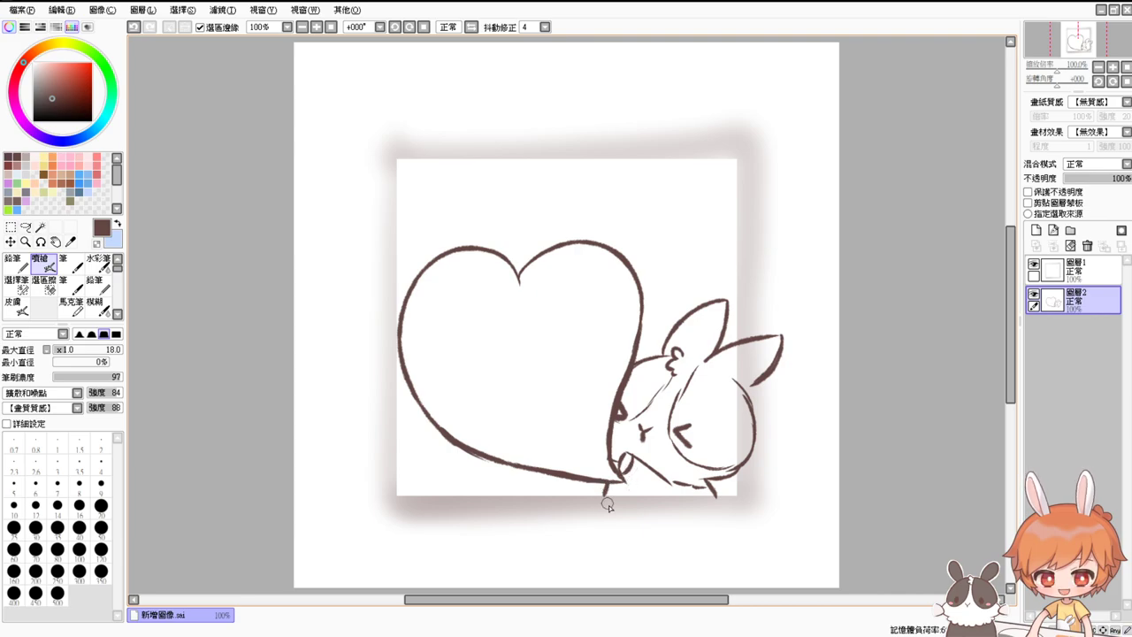
{"action": "key", "text": "ctrl+z"}
{"action": "left_click_drag", "start_coordinate": [602, 483], "coordinate": [600, 495]}
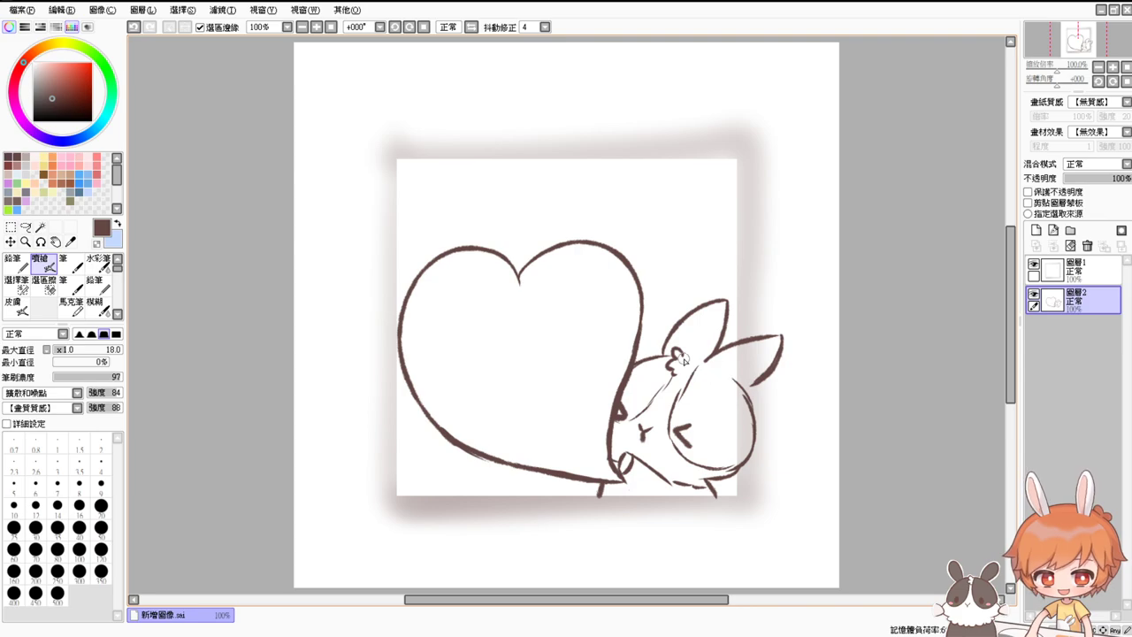
Strengthen the fur-patch lines and ear tuft, and rework the small paw beneath the rabbit's chin
{"action": "left_click_drag", "start_coordinate": [614, 422], "coordinate": [631, 422]}
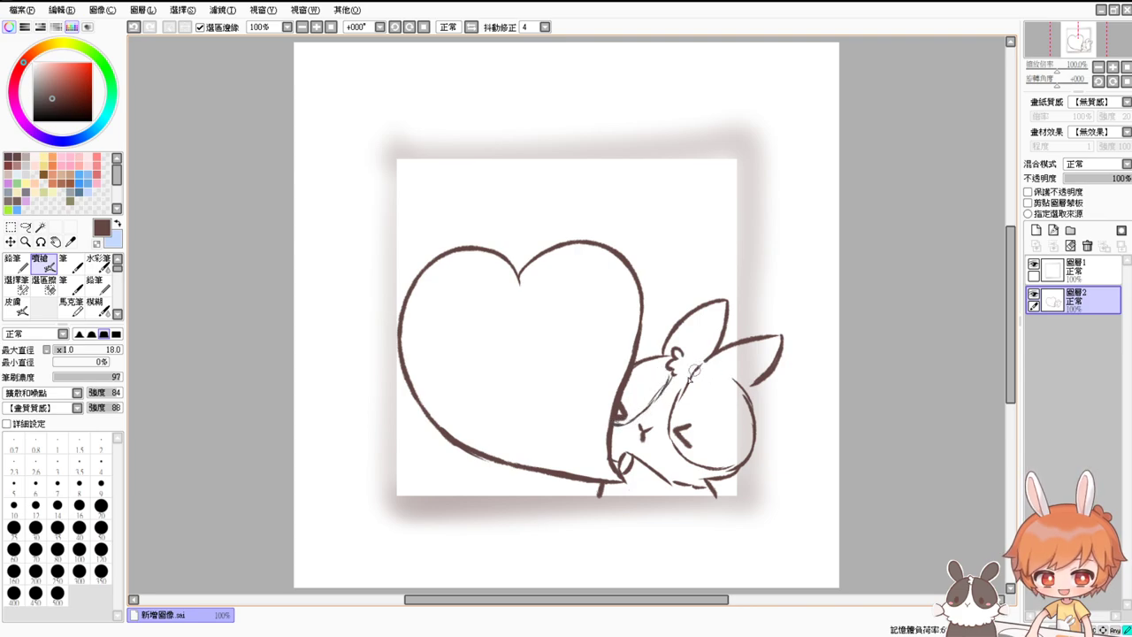
{"action": "left_click_drag", "start_coordinate": [699, 366], "coordinate": [679, 390]}
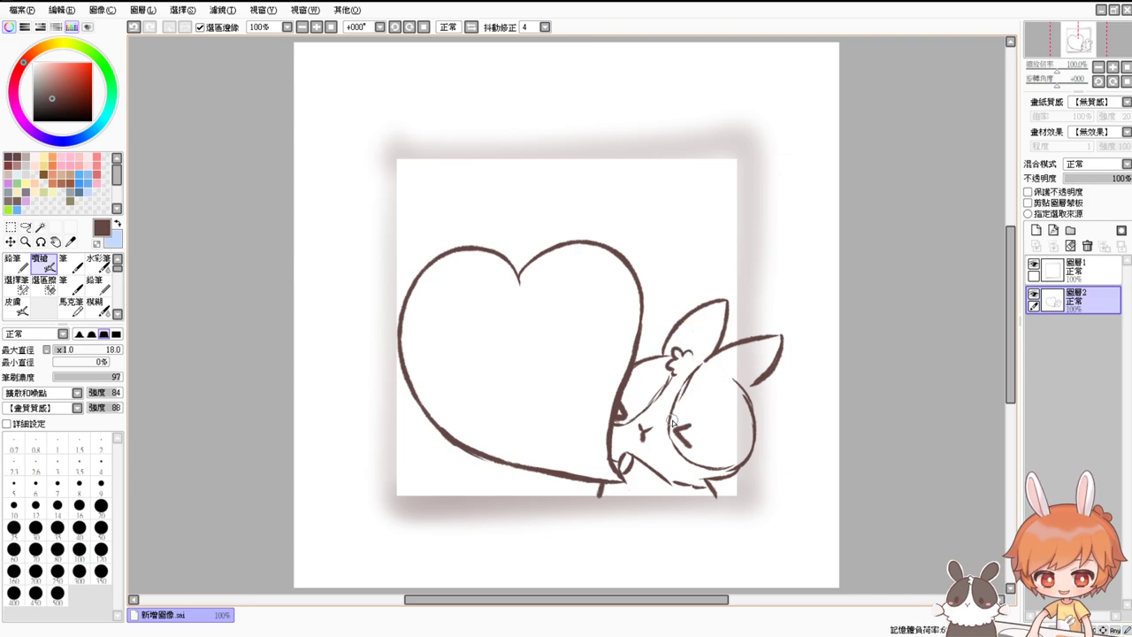
{"action": "key", "text": "e"}
{"action": "mouse_move", "coordinate": [627, 458]}
{"action": "left_mouse_down"}
{"action": "mouse_move", "coordinate": [663, 480]}
{"action": "mouse_move", "coordinate": [618, 461]}
{"action": "mouse_move", "coordinate": [615, 476]}
{"action": "mouse_move", "coordinate": [615, 465]}
{"action": "mouse_move", "coordinate": [663, 475]}
{"action": "mouse_move", "coordinate": [630, 488]}
{"action": "left_mouse_up"}
{"action": "key", "text": "e"}
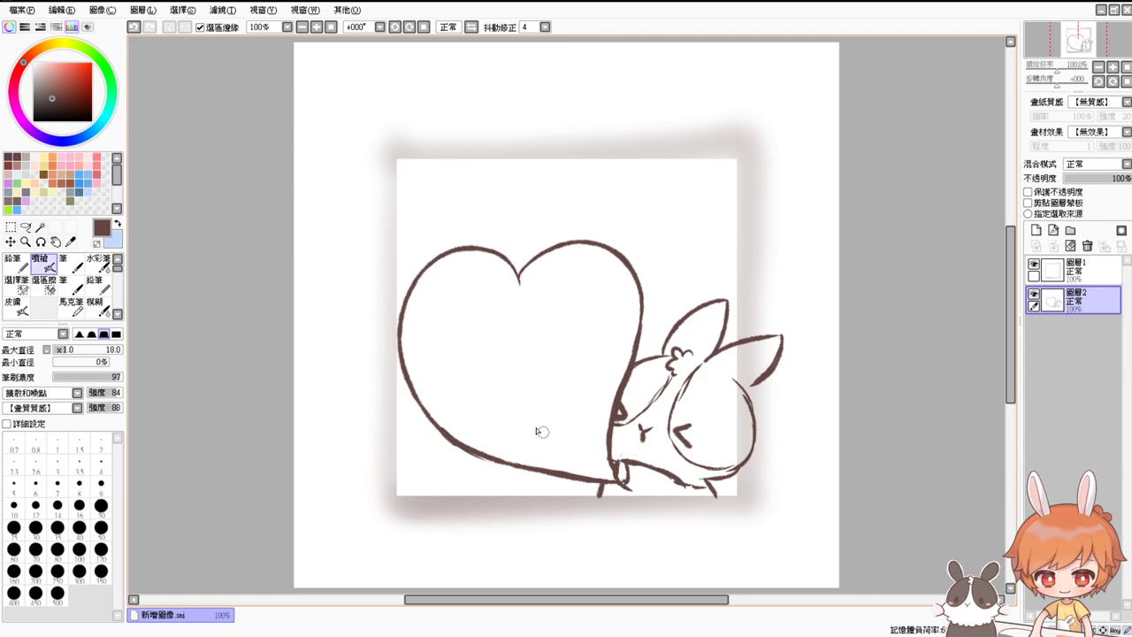
Erase the heart's rough lower-left edge and redraw it as a smoother curve toward the tip
{"action": "key", "text": "e"}
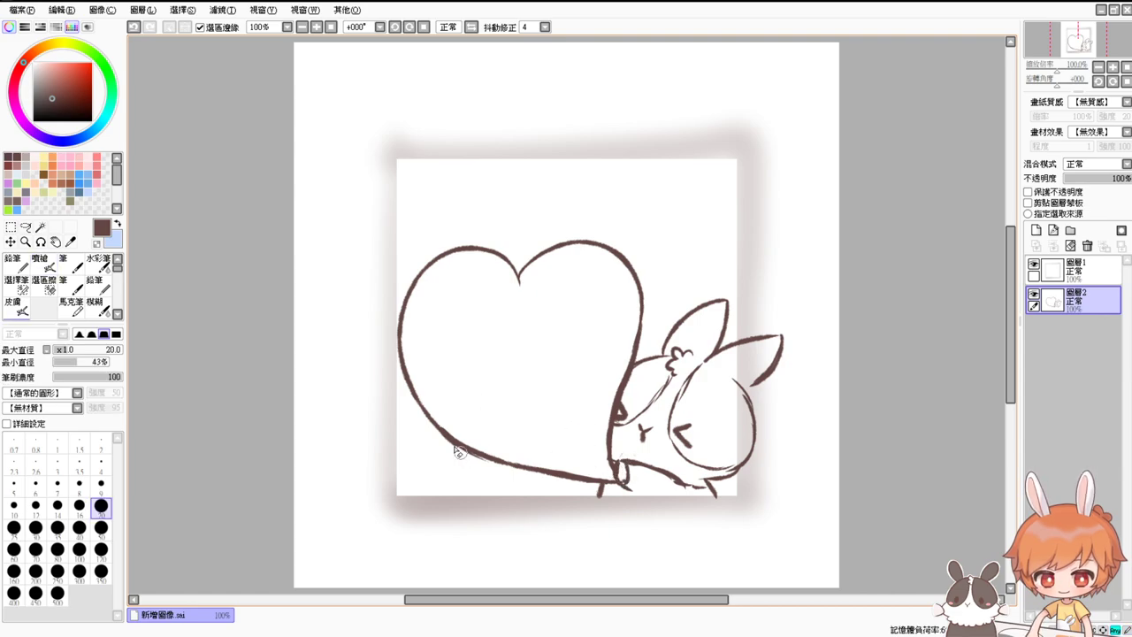
{"action": "left_click_drag", "start_coordinate": [414, 403], "coordinate": [503, 462]}
{"action": "key", "text": "e"}
{"action": "mouse_move", "coordinate": [408, 363]}
{"action": "left_mouse_down"}
{"action": "mouse_move", "coordinate": [454, 416]}
{"action": "mouse_move", "coordinate": [548, 463]}
{"action": "left_mouse_up"}
{"action": "key", "text": "ctrl+z"}
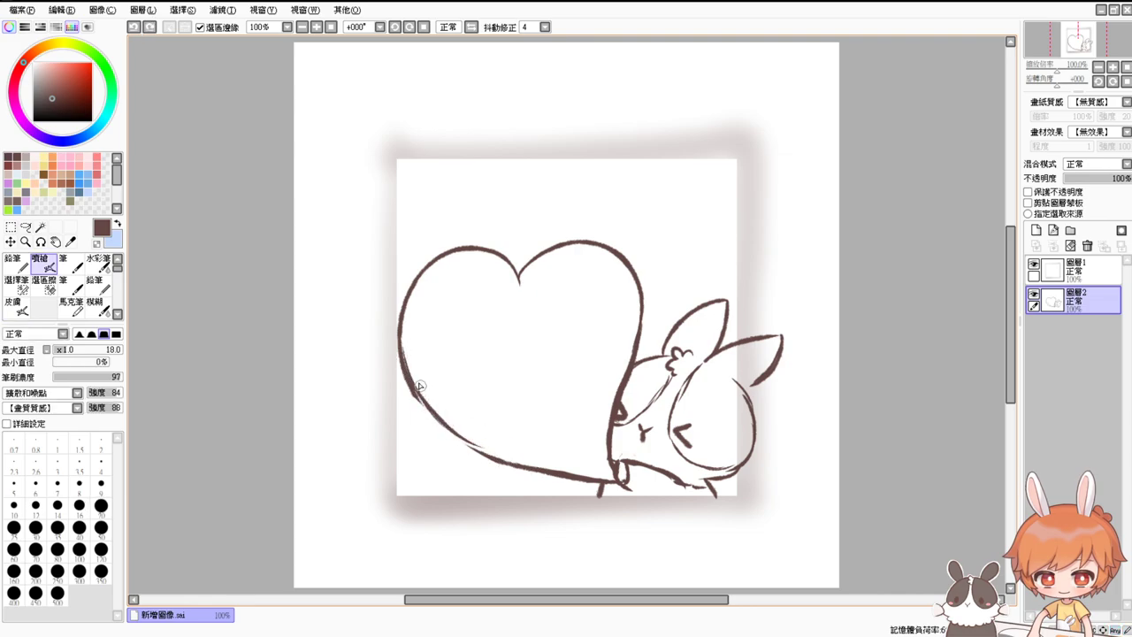
{"action": "left_click_drag", "start_coordinate": [412, 384], "coordinate": [527, 454]}
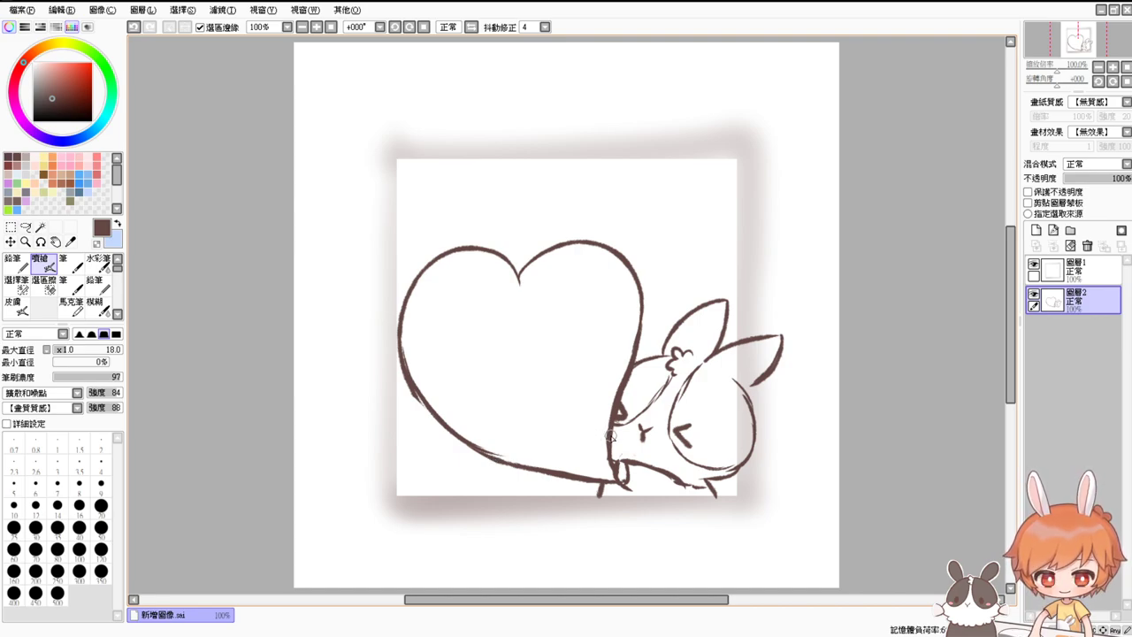
{"action": "left_click_drag", "start_coordinate": [614, 428], "coordinate": [591, 476]}
{"action": "key", "text": "ctrl+z"}
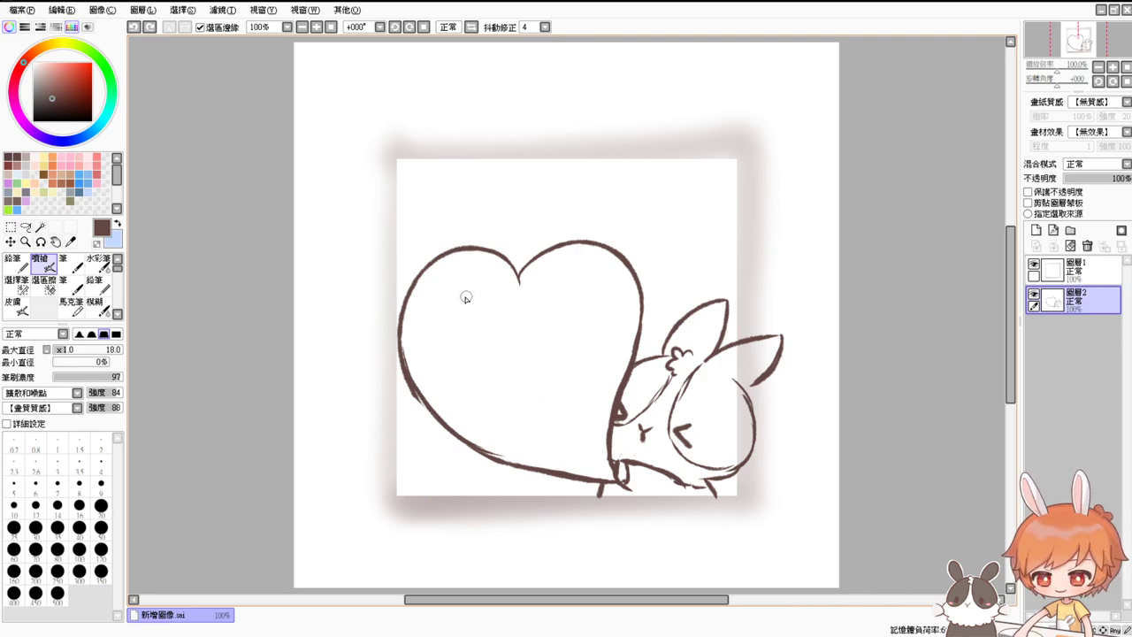
Erase the heart's right lobe, upper right edge and part of its bottom line, enlarging the eraser to 50
{"action": "key", "text": "e"}
{"action": "left_click_drag", "start_coordinate": [516, 454], "coordinate": [559, 469]}
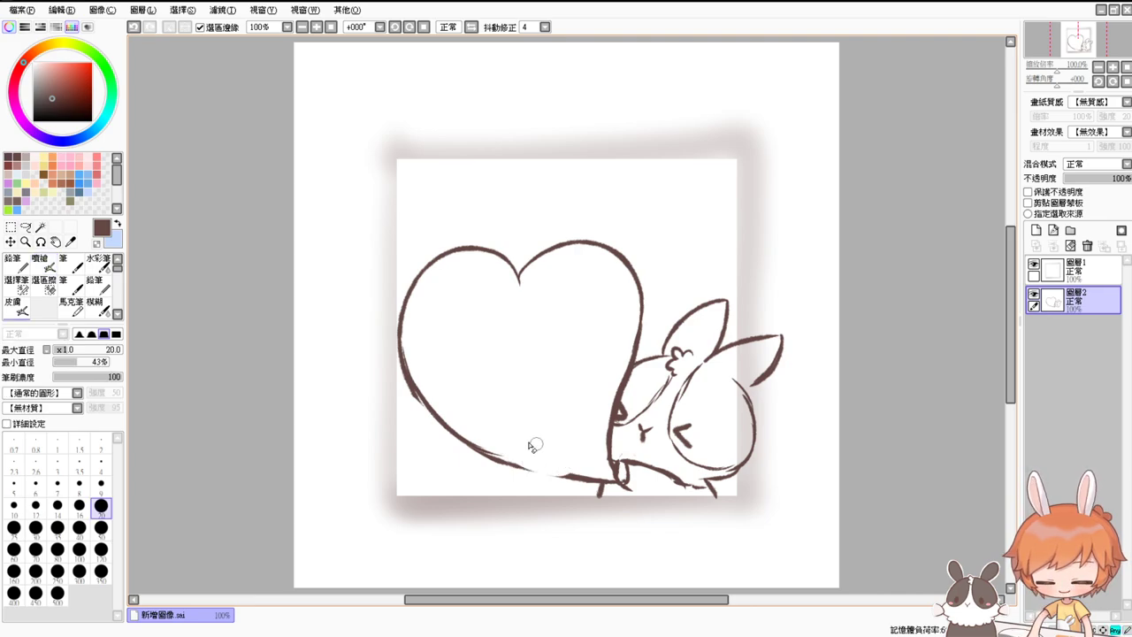
{"action": "key", "text": "e"}
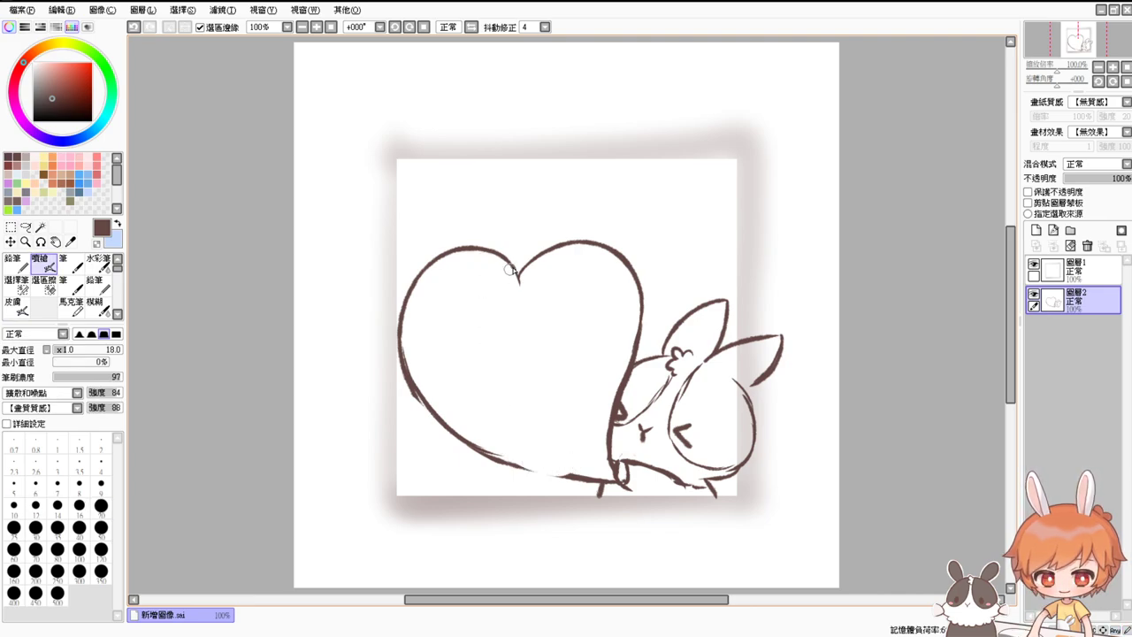
{"action": "key", "text": "e"}
{"action": "mouse_move", "coordinate": [515, 267]}
{"action": "left_mouse_down"}
{"action": "mouse_move", "coordinate": [561, 242]}
{"action": "mouse_move", "coordinate": [612, 249]}
{"action": "left_mouse_up"}
{"action": "left_click", "coordinate": [101, 528]}
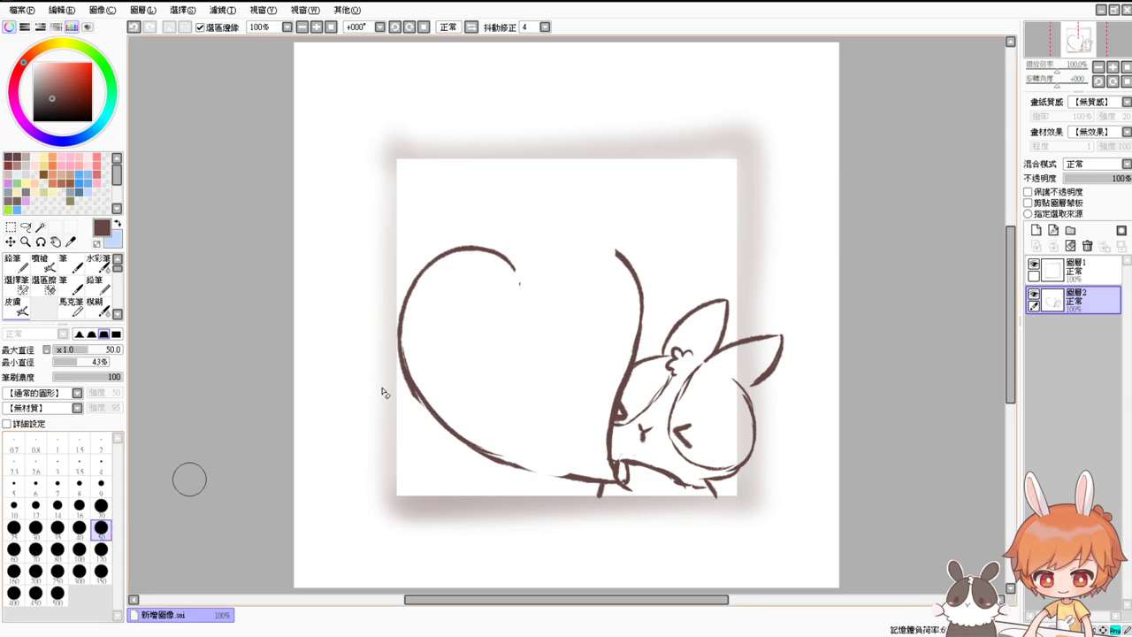
{"action": "left_click_drag", "start_coordinate": [522, 278], "coordinate": [559, 291]}
{"action": "left_click_drag", "start_coordinate": [614, 253], "coordinate": [639, 315]}
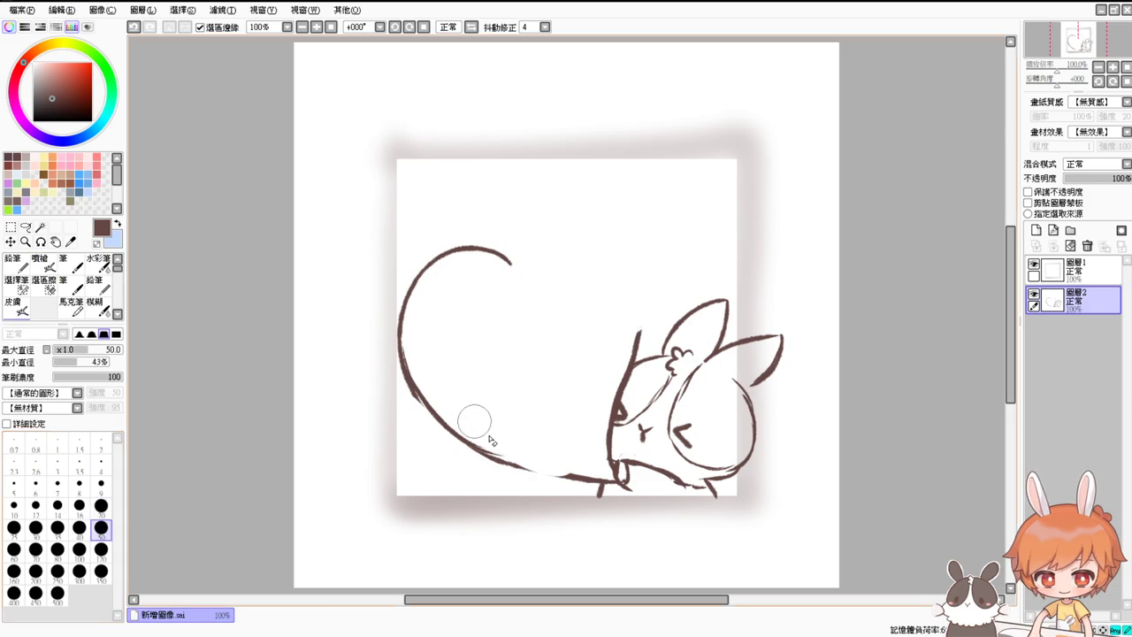
{"action": "left_click_drag", "start_coordinate": [491, 440], "coordinate": [529, 458]}
Redraw the heart's left lobe with the airbrush, extending it further right to a new notch, and erase the old line
{"action": "left_click", "coordinate": [40, 262]}
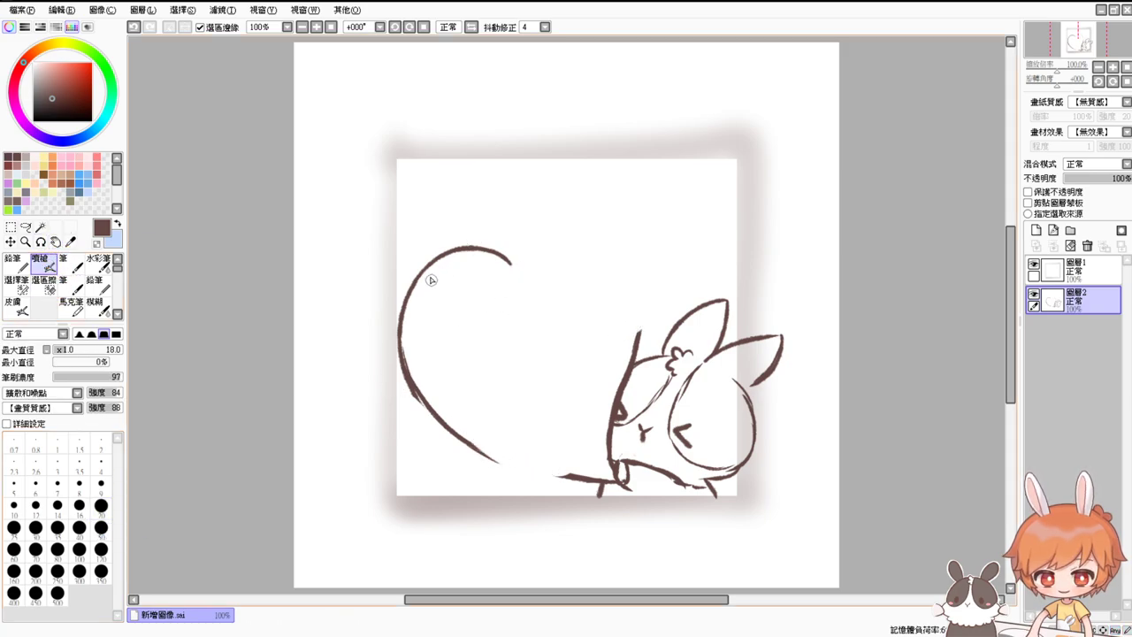
{"action": "mouse_move", "coordinate": [421, 271]}
{"action": "left_mouse_down"}
{"action": "mouse_move", "coordinate": [511, 251]}
{"action": "mouse_move", "coordinate": [536, 274]}
{"action": "left_mouse_up"}
{"action": "left_click_drag", "start_coordinate": [467, 245], "coordinate": [543, 284]}
{"action": "key", "text": "e"}
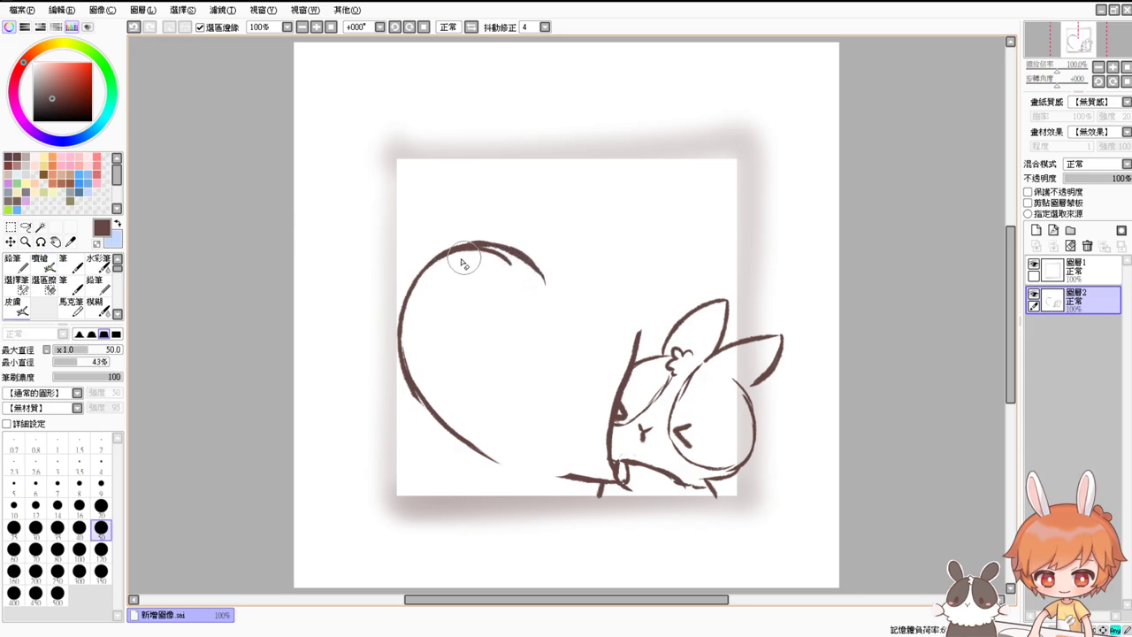
{"action": "mouse_move", "coordinate": [464, 258]}
{"action": "left_mouse_down"}
{"action": "mouse_move", "coordinate": [554, 306]}
{"action": "mouse_move", "coordinate": [605, 277]}
{"action": "mouse_move", "coordinate": [626, 284]}
{"action": "left_mouse_up"}
Draw a smaller, lower right lobe from the new notch and bring its edge down to the rabbit's head
{"action": "key", "text": "b"}
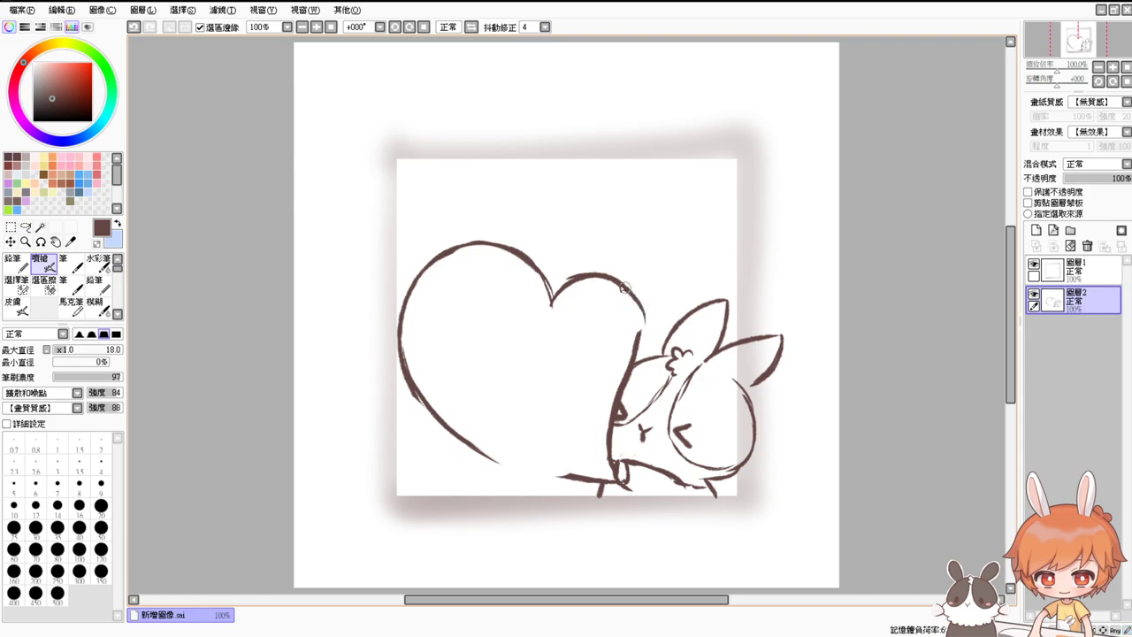
{"action": "key", "text": "ctrl+z"}
{"action": "mouse_move", "coordinate": [553, 306]}
{"action": "left_mouse_down"}
{"action": "mouse_move", "coordinate": [624, 276]}
{"action": "mouse_move", "coordinate": [651, 296]}
{"action": "mouse_move", "coordinate": [651, 336]}
{"action": "left_mouse_up"}
{"action": "mouse_move", "coordinate": [644, 296]}
{"action": "left_mouse_down"}
{"action": "mouse_move", "coordinate": [625, 356]}
{"action": "mouse_move", "coordinate": [648, 335]}
{"action": "mouse_move", "coordinate": [620, 395]}
{"action": "left_mouse_up"}
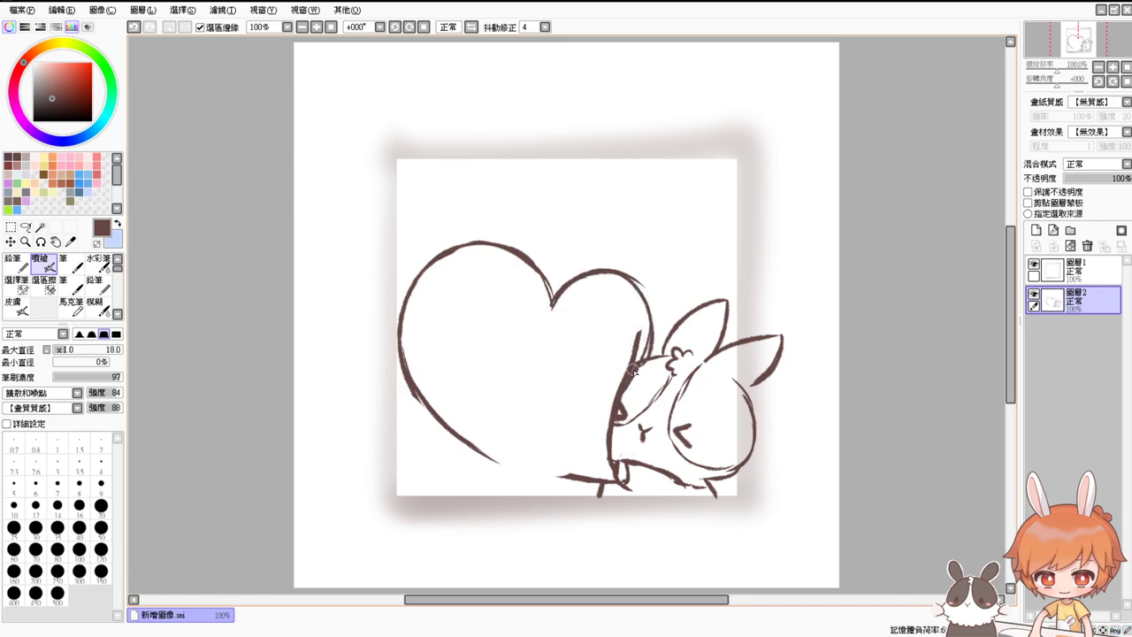
Undo the last strokes near the rabbit's head and draw the heart's lower edge across to its tip below the rabbit's face
{"action": "key", "text": "ctrl+z"}
{"action": "key", "text": "ctrl+z"}
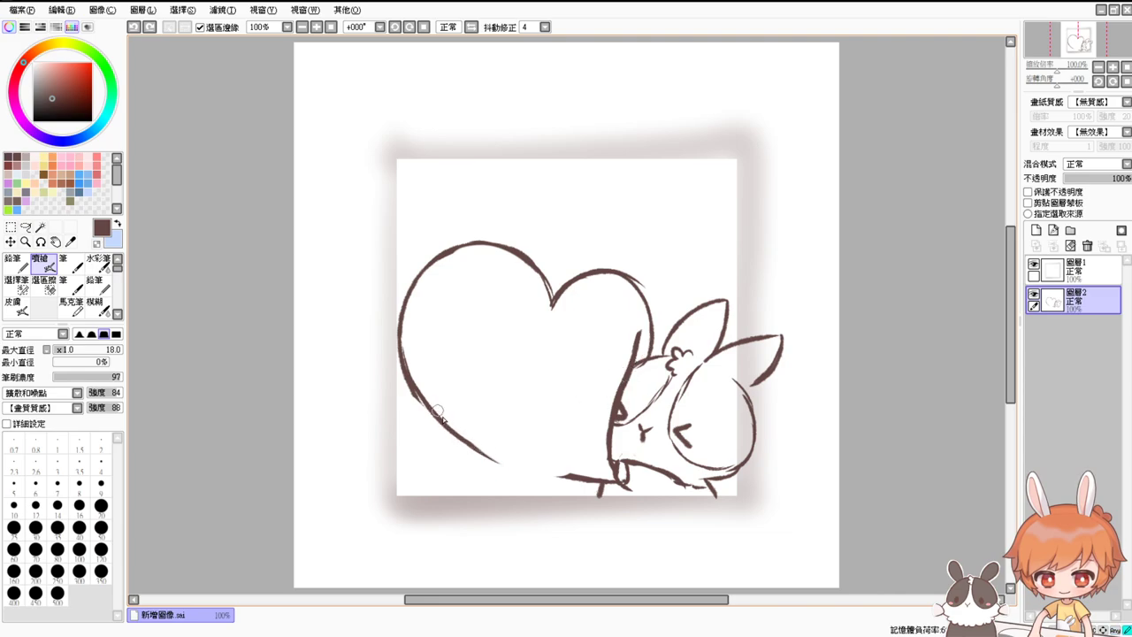
{"action": "mouse_move", "coordinate": [441, 424]}
{"action": "left_mouse_down"}
{"action": "mouse_move", "coordinate": [524, 469]}
{"action": "mouse_move", "coordinate": [571, 475]}
{"action": "left_mouse_up"}
{"action": "key", "text": "ctrl+z"}
{"action": "left_click_drag", "start_coordinate": [473, 446], "coordinate": [588, 480]}
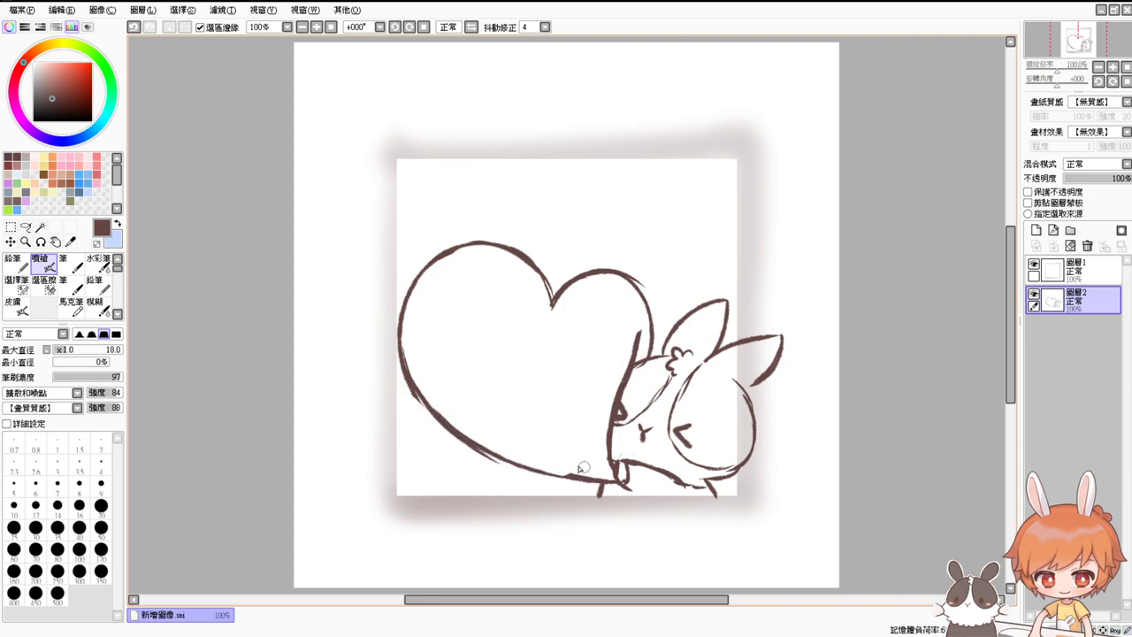
Erase the stray line inside the heart's right lobe and reinforce the lobe's outer edge down to the rabbit's face
{"action": "key", "text": "e"}
{"action": "left_click_drag", "start_coordinate": [626, 334], "coordinate": [617, 368]}
{"action": "key", "text": "e"}
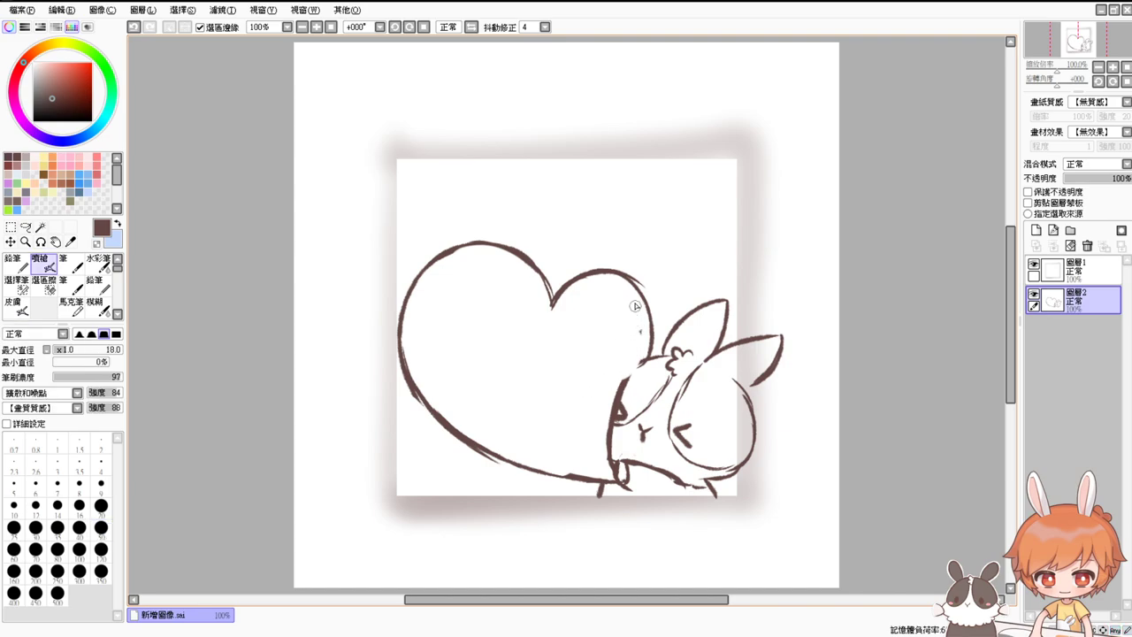
{"action": "mouse_move", "coordinate": [623, 275]}
{"action": "left_mouse_down"}
{"action": "mouse_move", "coordinate": [650, 345]}
{"action": "mouse_move", "coordinate": [611, 422]}
{"action": "left_mouse_up"}
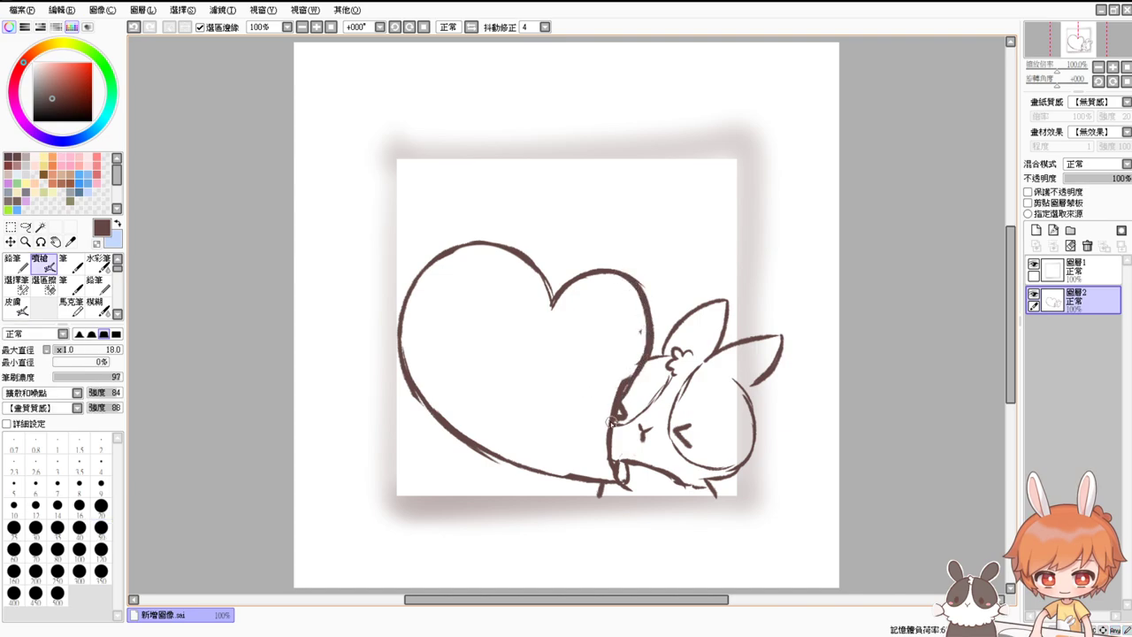
Erase the rough line at the rabbit's face and around the heart's notch, and redraw the notch with the right lobe's top
{"action": "key", "text": "e"}
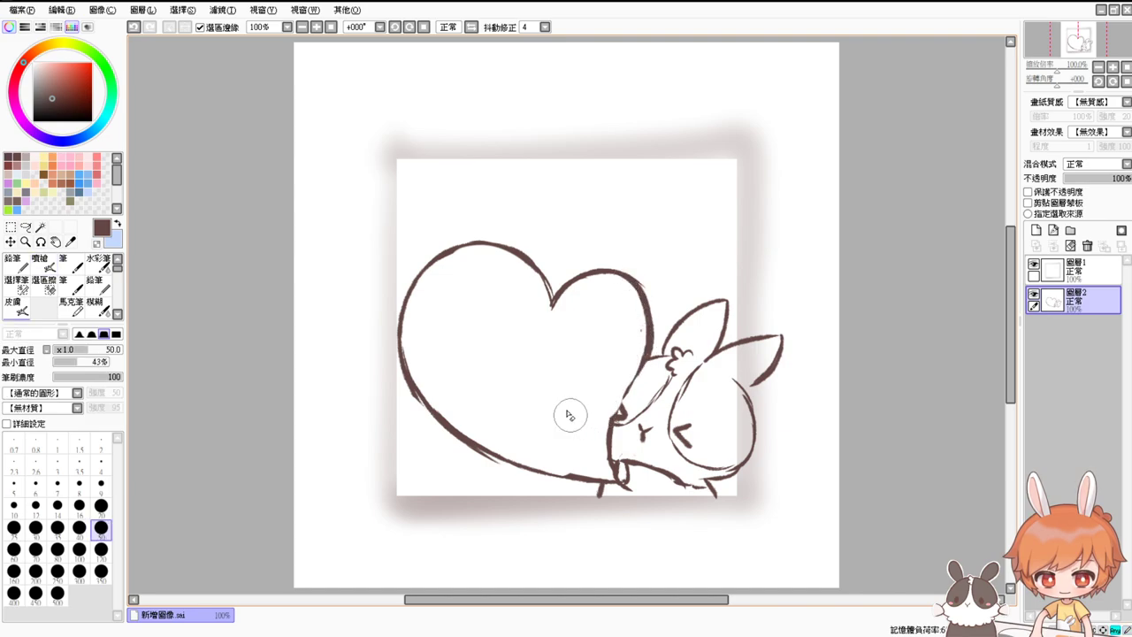
{"action": "left_click_drag", "start_coordinate": [573, 298], "coordinate": [532, 358]}
{"action": "key", "text": "e"}
{"action": "left_click_drag", "start_coordinate": [544, 299], "coordinate": [582, 271]}
{"action": "mouse_move", "coordinate": [547, 294]}
{"action": "left_mouse_down"}
{"action": "mouse_move", "coordinate": [589, 270]}
{"action": "mouse_move", "coordinate": [619, 278]}
{"action": "left_mouse_up"}
{"action": "key", "text": "e"}
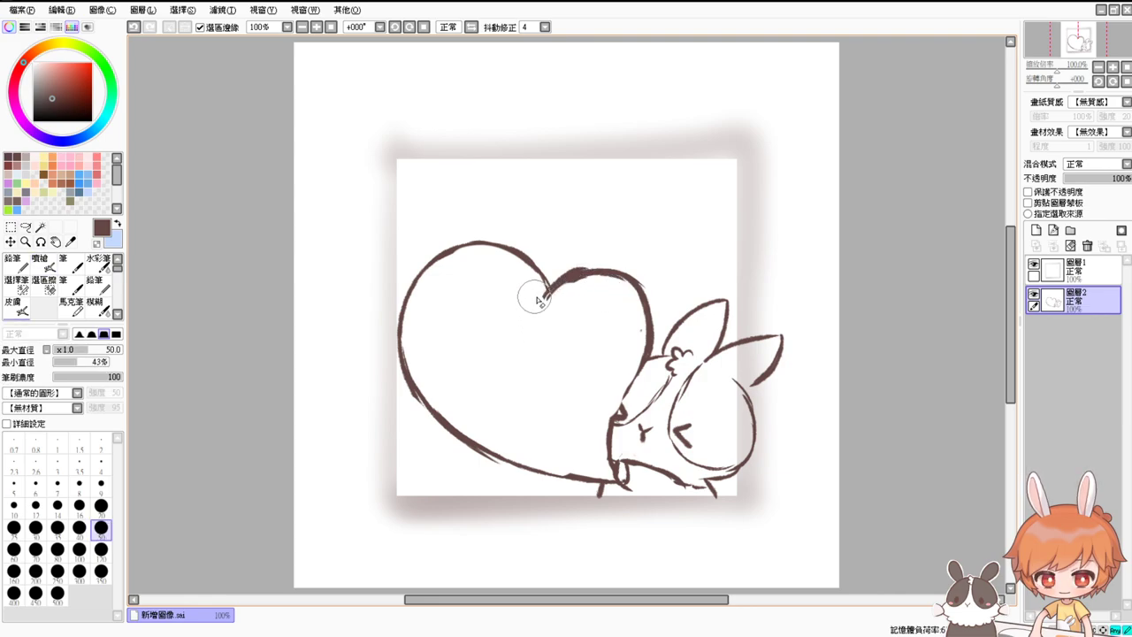
Touch up the heart's edge along the rabbit's face and add inner-ear lines to the rabbit's ears
{"action": "key", "text": "b"}
{"action": "mouse_move", "coordinate": [644, 361]}
{"action": "left_mouse_down"}
{"action": "mouse_move", "coordinate": [631, 386]}
{"action": "mouse_move", "coordinate": [623, 379]}
{"action": "mouse_move", "coordinate": [608, 448]}
{"action": "left_mouse_up"}
{"action": "key", "text": "ctrl+z"}
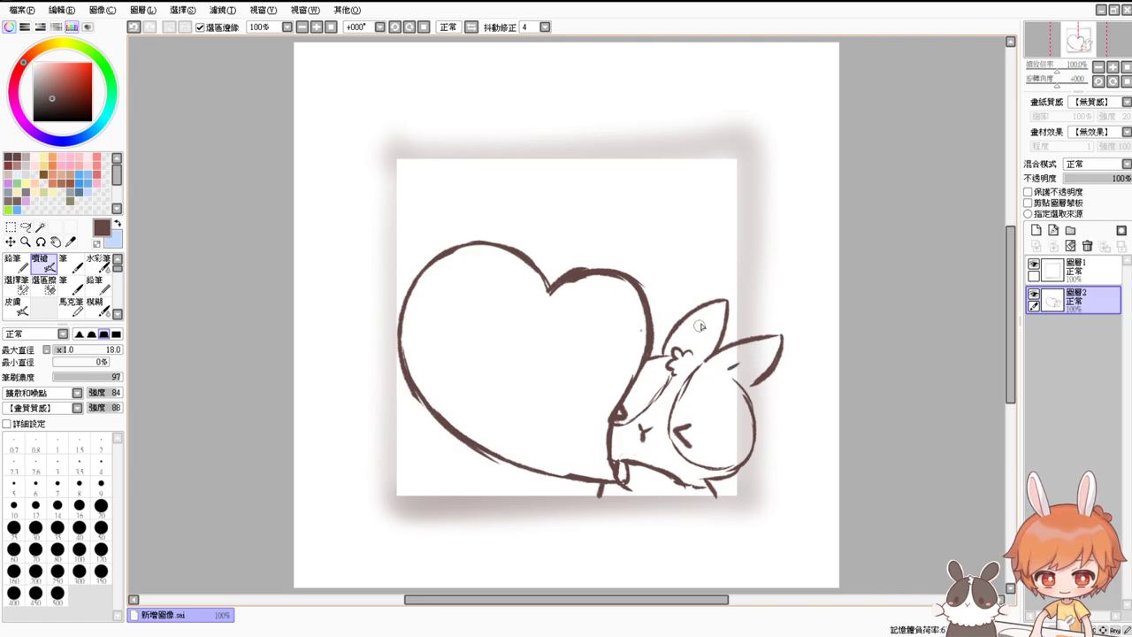
{"action": "left_click_drag", "start_coordinate": [730, 370], "coordinate": [766, 357]}
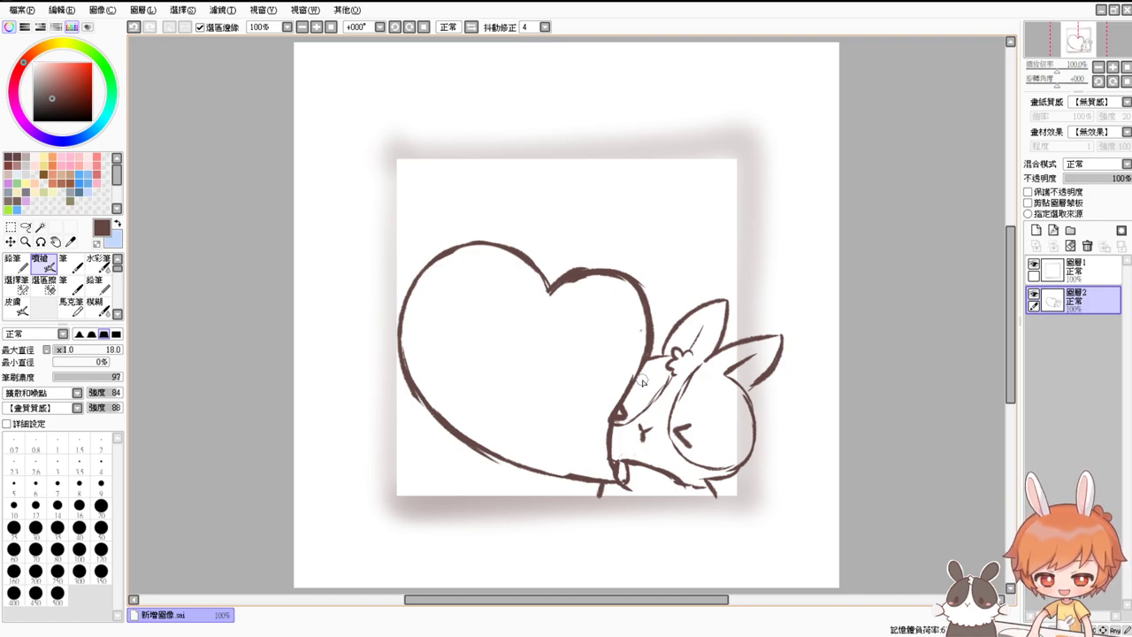
Thin the heart's bottom line near its tip with the eraser and shift the whole sketch slightly to the right
{"action": "key", "text": "e"}
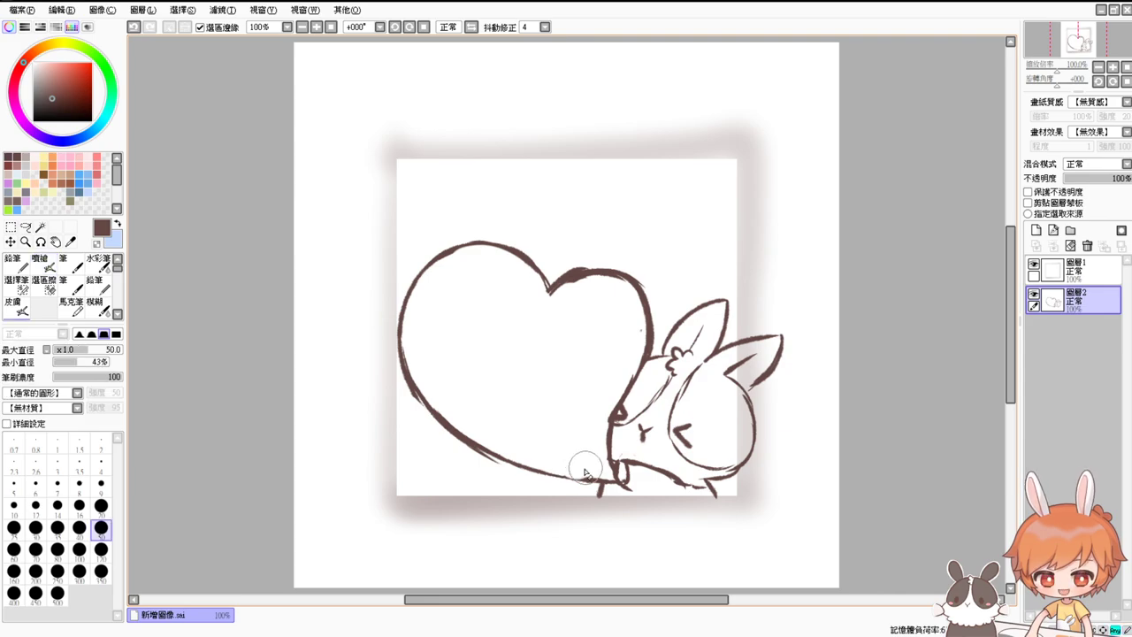
{"action": "key", "text": "v"}
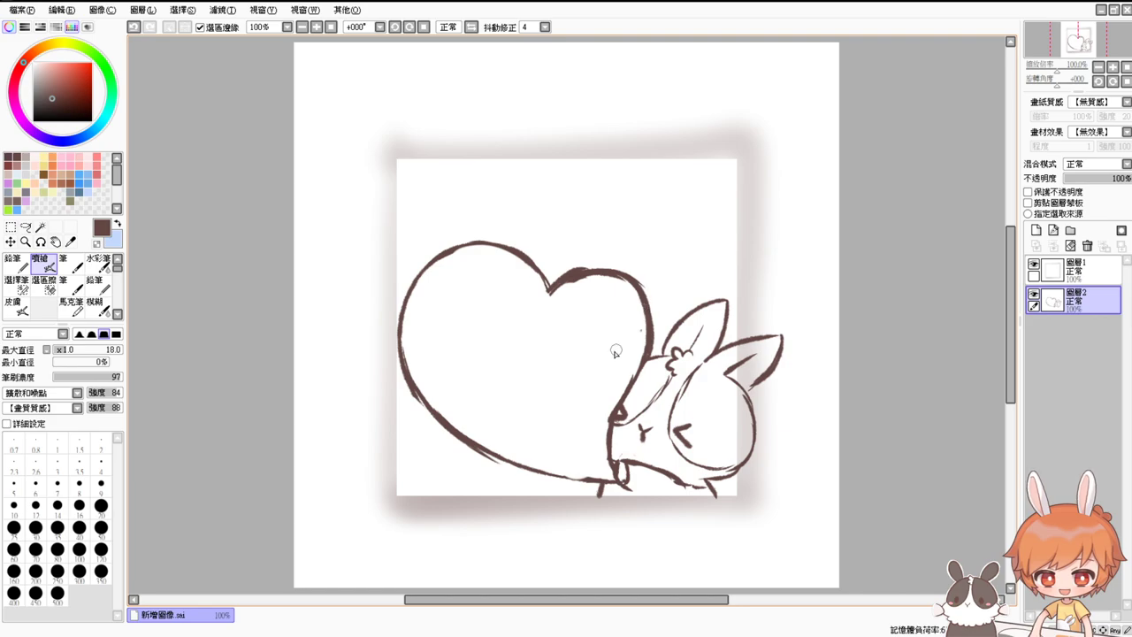
{"action": "left_click_drag", "start_coordinate": [611, 375], "coordinate": [611, 373]}
Erase the rough line under the rabbit's outer cheek and redraw it as a small fluffy tuft
{"action": "key", "text": "e"}
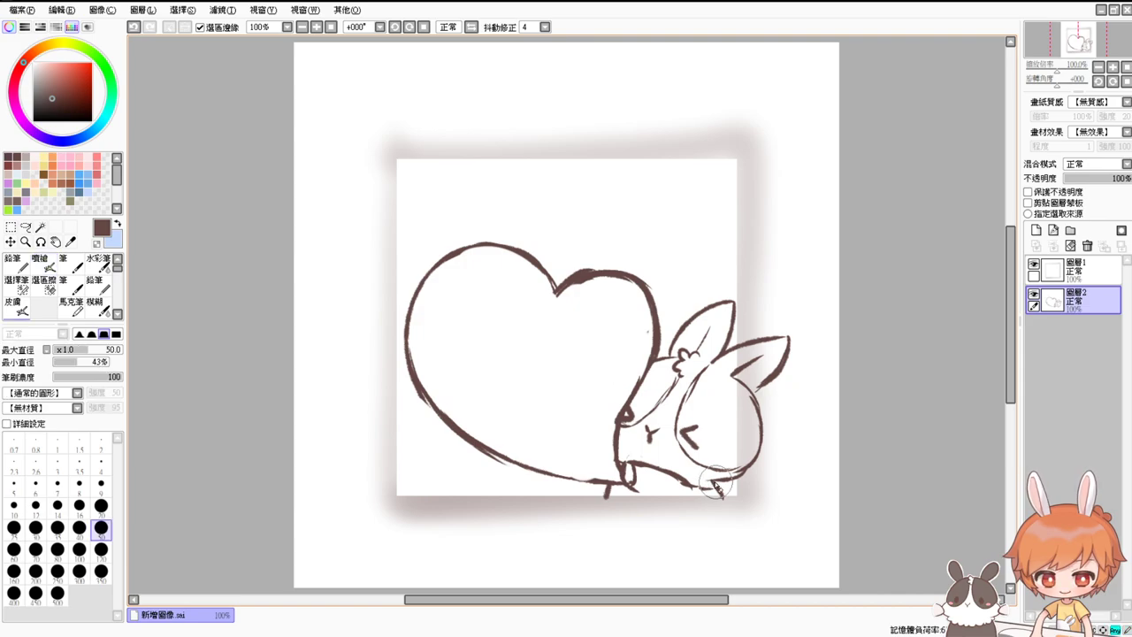
{"action": "mouse_move", "coordinate": [708, 484]}
{"action": "left_mouse_down"}
{"action": "mouse_move", "coordinate": [699, 489]}
{"action": "mouse_move", "coordinate": [718, 491]}
{"action": "mouse_move", "coordinate": [693, 492]}
{"action": "mouse_move", "coordinate": [719, 494]}
{"action": "left_mouse_up"}
{"action": "key", "text": "e"}
{"action": "key", "text": "e"}
{"action": "key", "text": "e"}
{"action": "key", "text": "ctrl+z"}
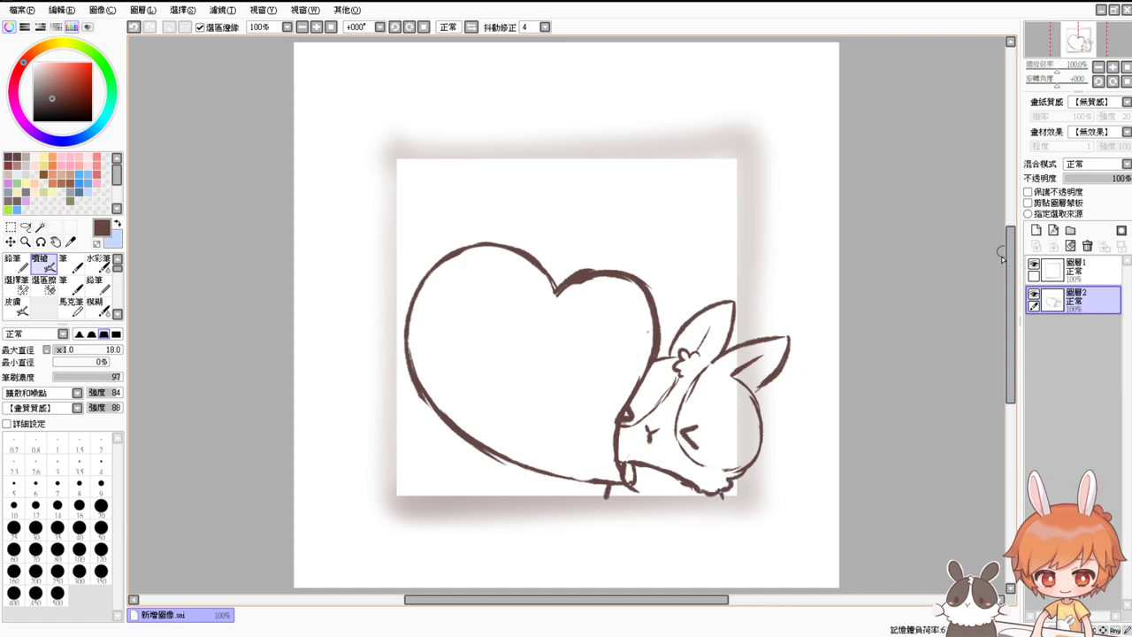
Create a layer folder, put the sketch layer 圖層2 inside it, and make that layer active again
{"action": "left_click", "coordinate": [1072, 232]}
{"action": "left_click_drag", "start_coordinate": [1089, 327], "coordinate": [1096, 305]}
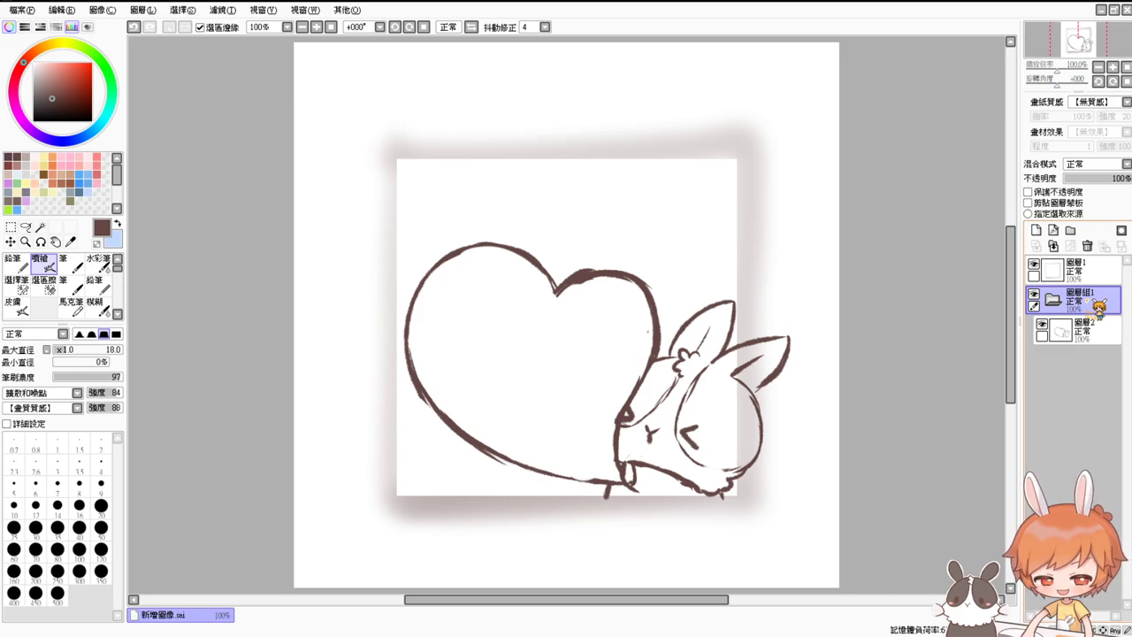
{"action": "left_click", "coordinate": [1079, 329]}
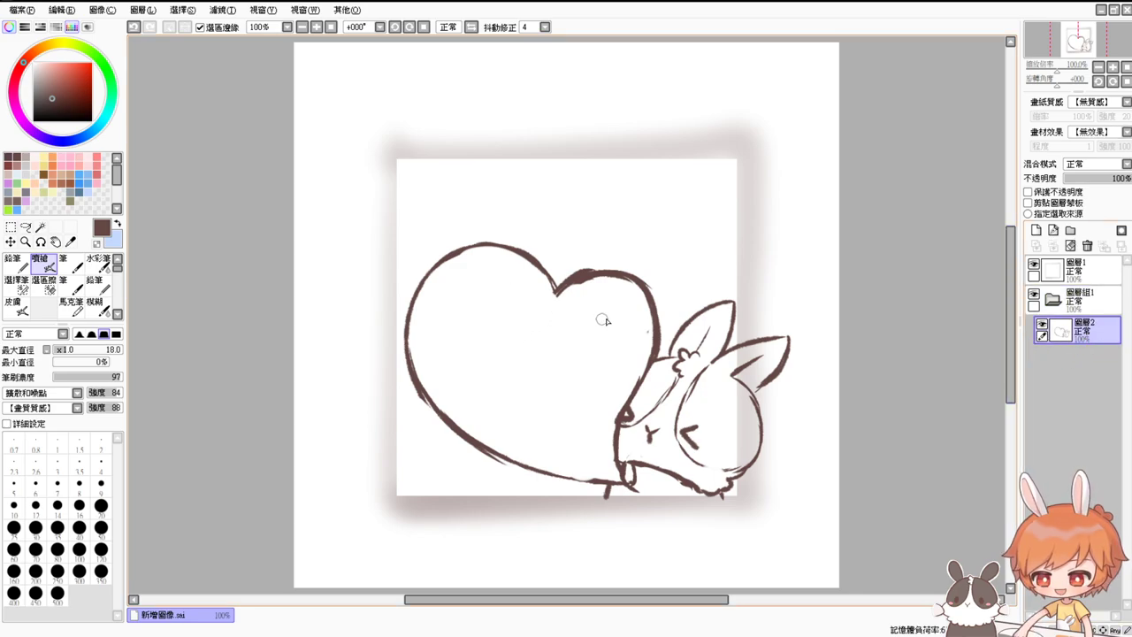
Erase the thick top line of the heart's right lobe and redraw it as a cleaner, rounder curve from the notch
{"action": "key", "text": "e"}
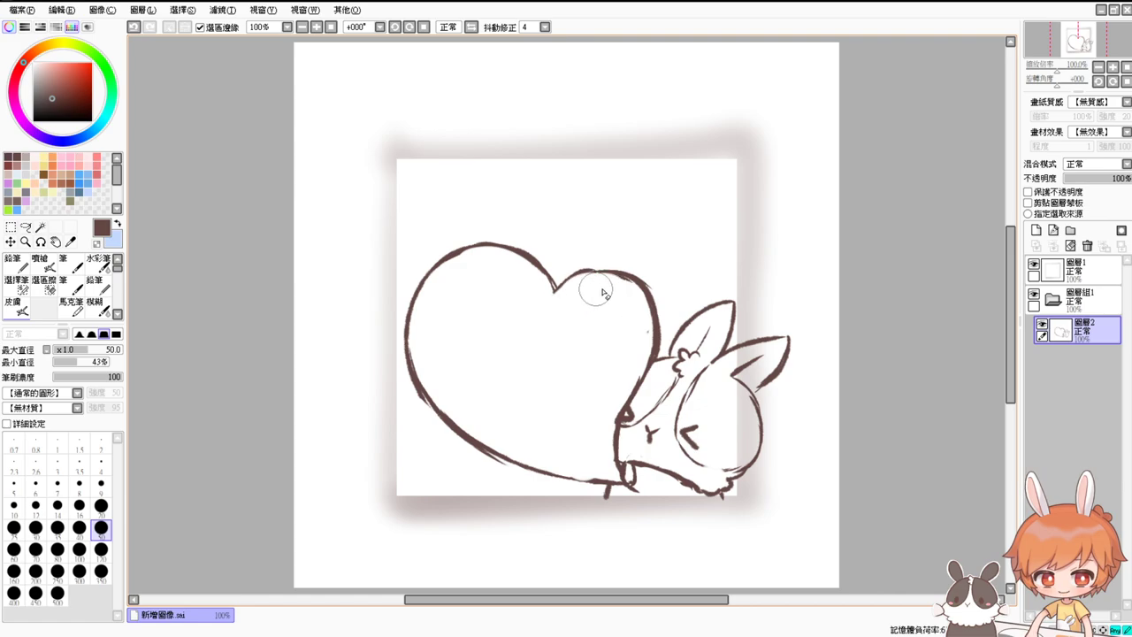
{"action": "key", "text": "e"}
{"action": "mouse_move", "coordinate": [555, 287]}
{"action": "left_mouse_down"}
{"action": "mouse_move", "coordinate": [602, 265]}
{"action": "mouse_move", "coordinate": [635, 282]}
{"action": "left_mouse_up"}
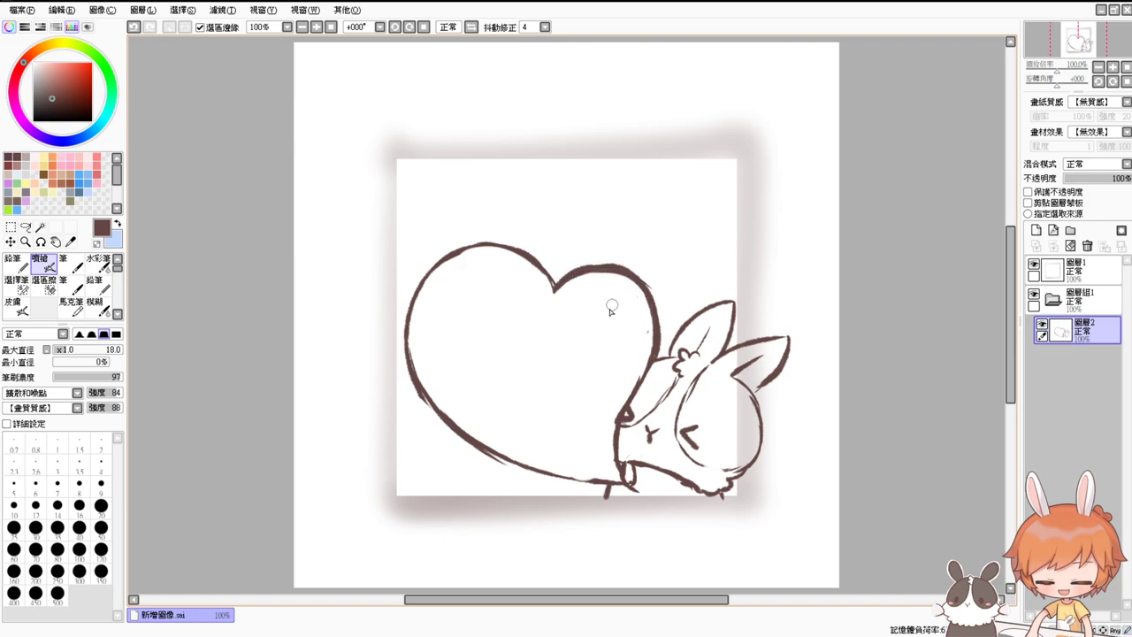
{"action": "key", "text": "e"}
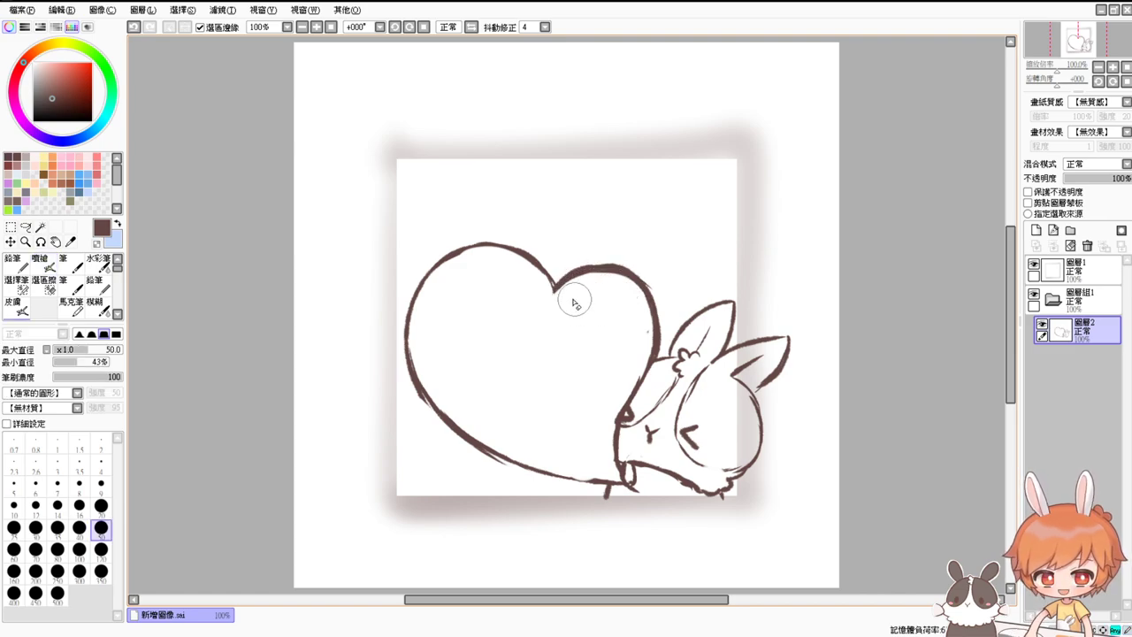
{"action": "key", "text": "e"}
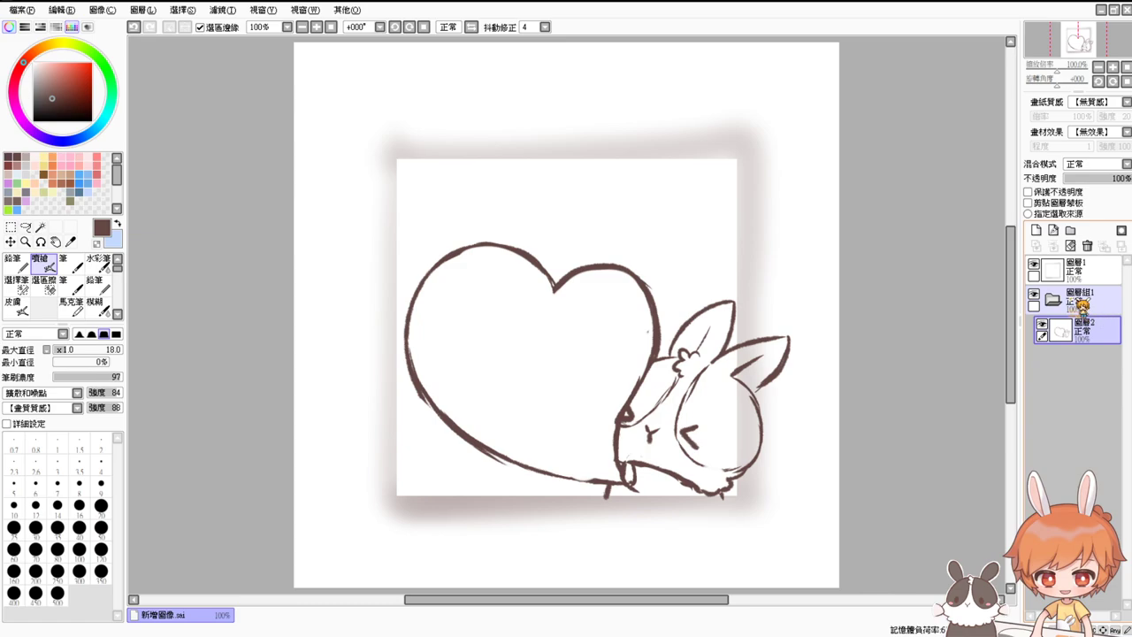
{"action": "left_click", "coordinate": [40, 228]}
{"action": "left_click", "coordinate": [702, 377]}
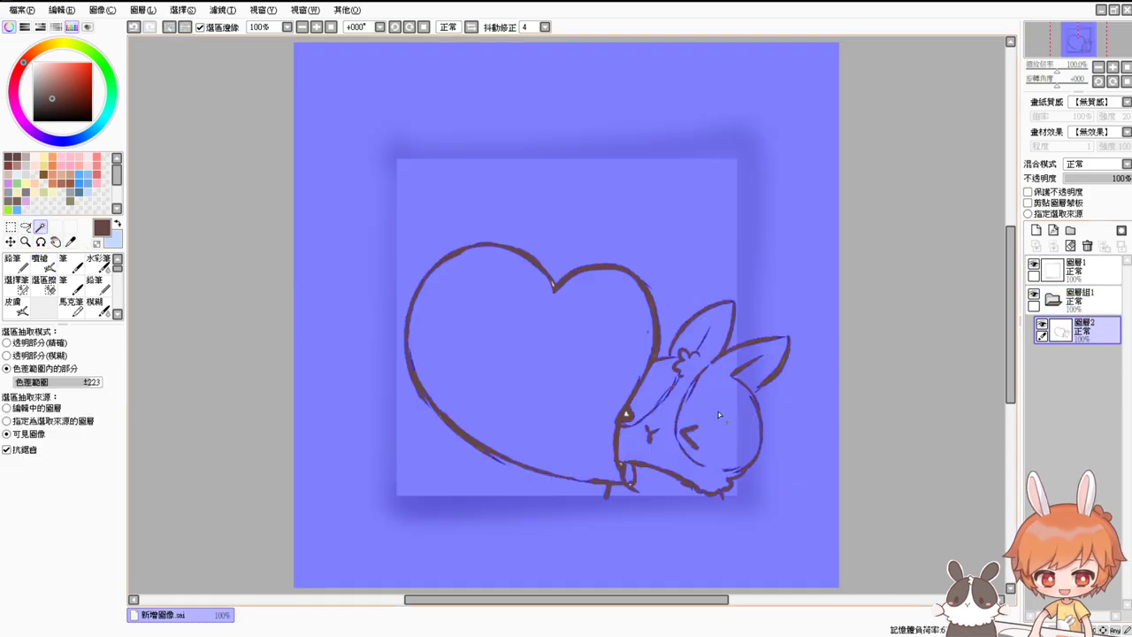
{"action": "key", "text": "ctrl+d"}
Make the frame layer 圖層1 active, hide the sketch folder, and select the frame's white interior with a rectangular selection
{"action": "left_click", "coordinate": [1105, 281]}
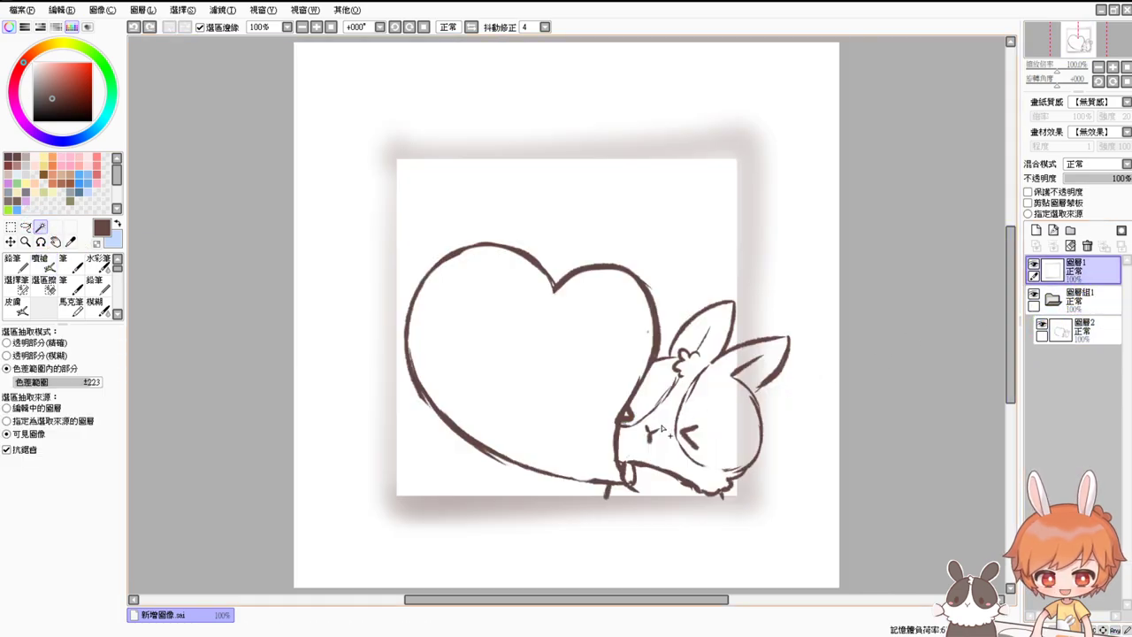
{"action": "left_click", "coordinate": [664, 429]}
{"action": "key", "text": "ctrl+d"}
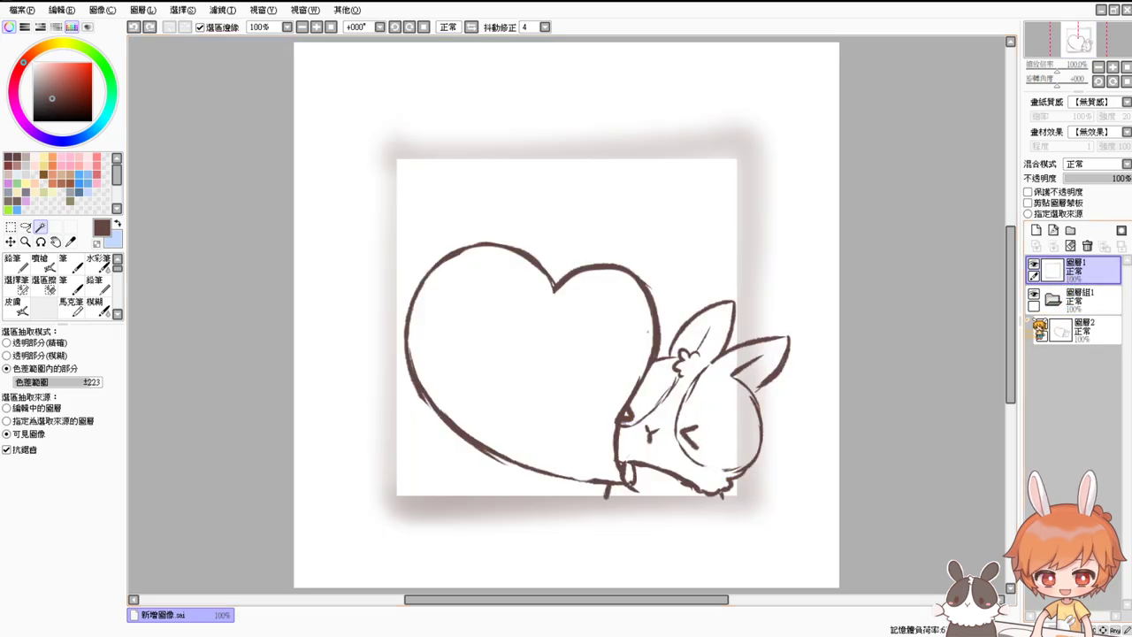
{"action": "left_click", "coordinate": [1033, 294]}
{"action": "left_click", "coordinate": [642, 356]}
{"action": "key", "text": "ctrl+d"}
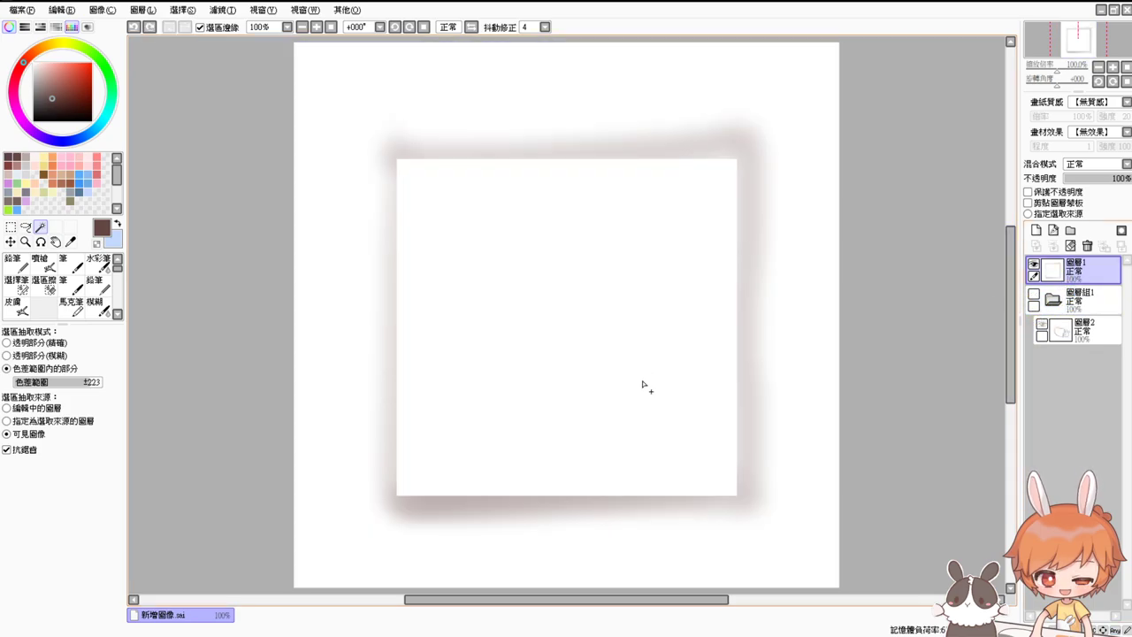
{"action": "left_click", "coordinate": [11, 228]}
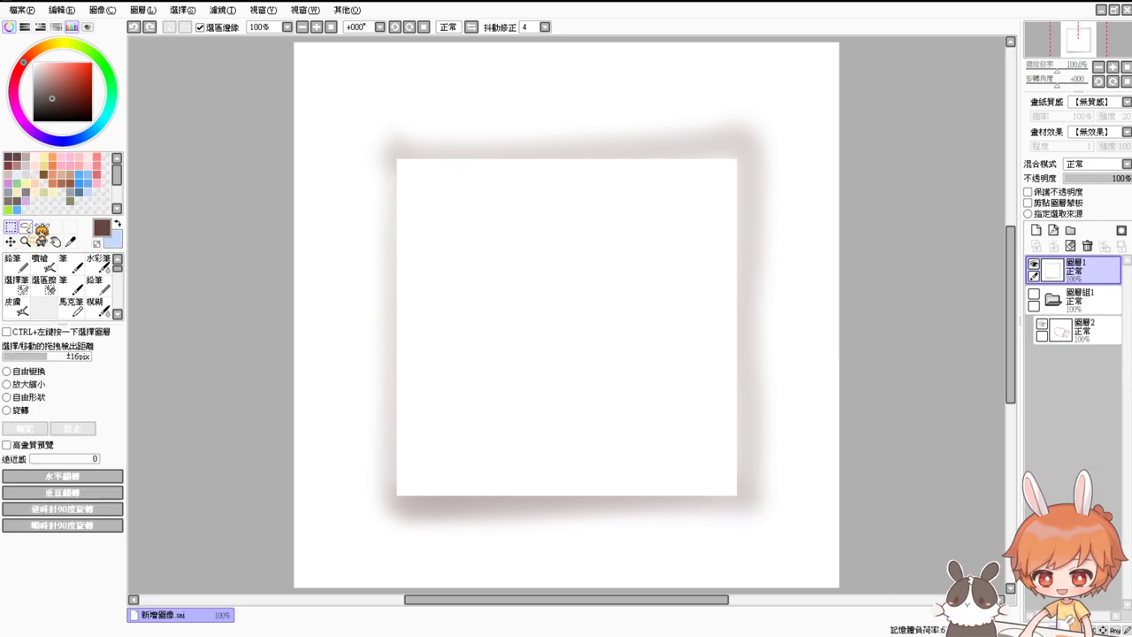
{"action": "left_click_drag", "start_coordinate": [396, 159], "coordinate": [737, 496]}
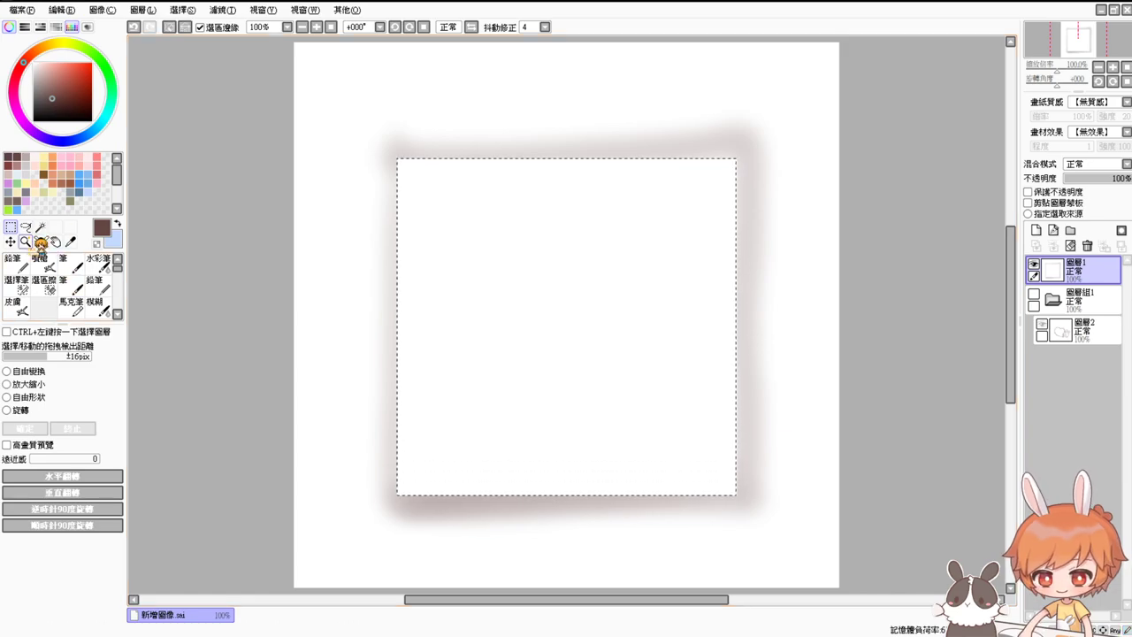
Invert the selection and outline all four sides of the square with straight size 9 Pencil lines, clearing the selection at the end
{"action": "left_click", "coordinate": [15, 264]}
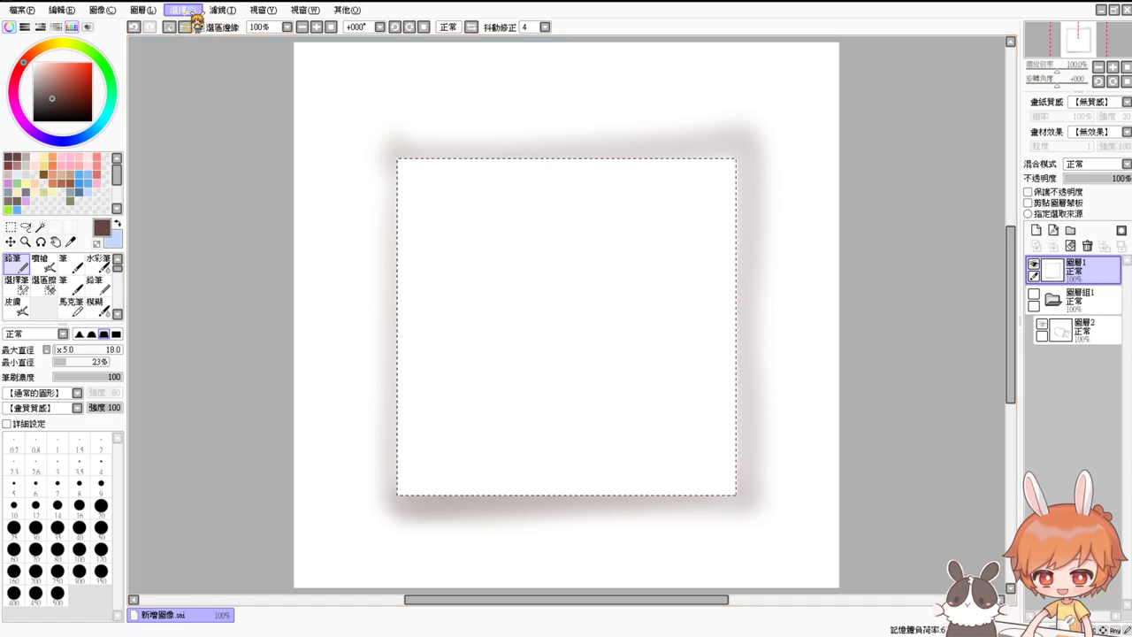
{"action": "key", "text": "ctrl+i"}
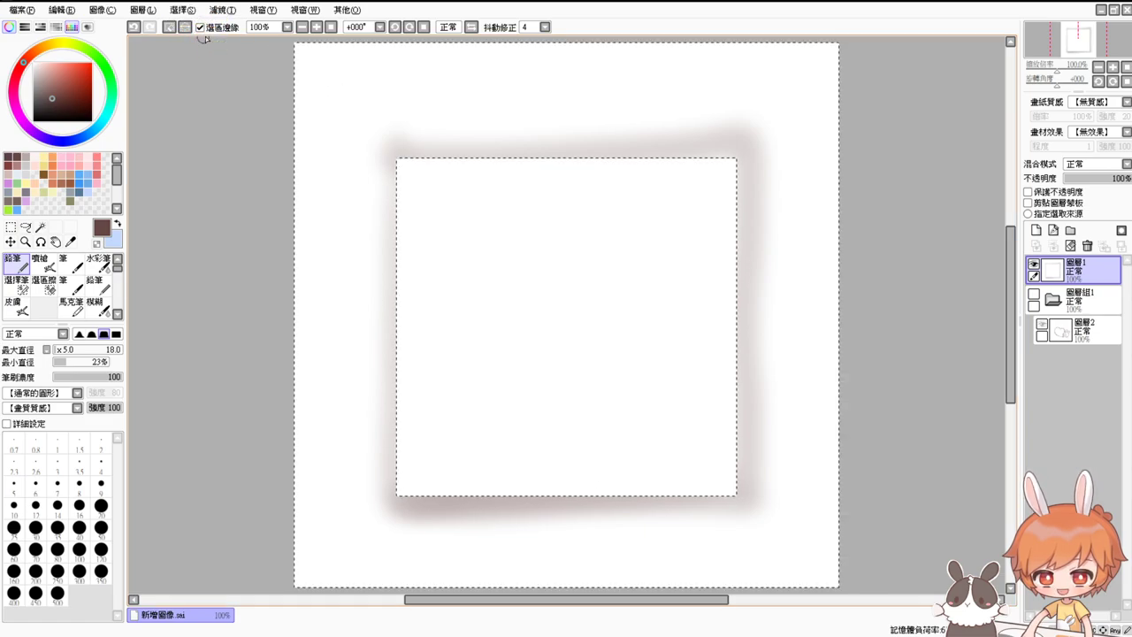
{"action": "left_click", "coordinate": [101, 483]}
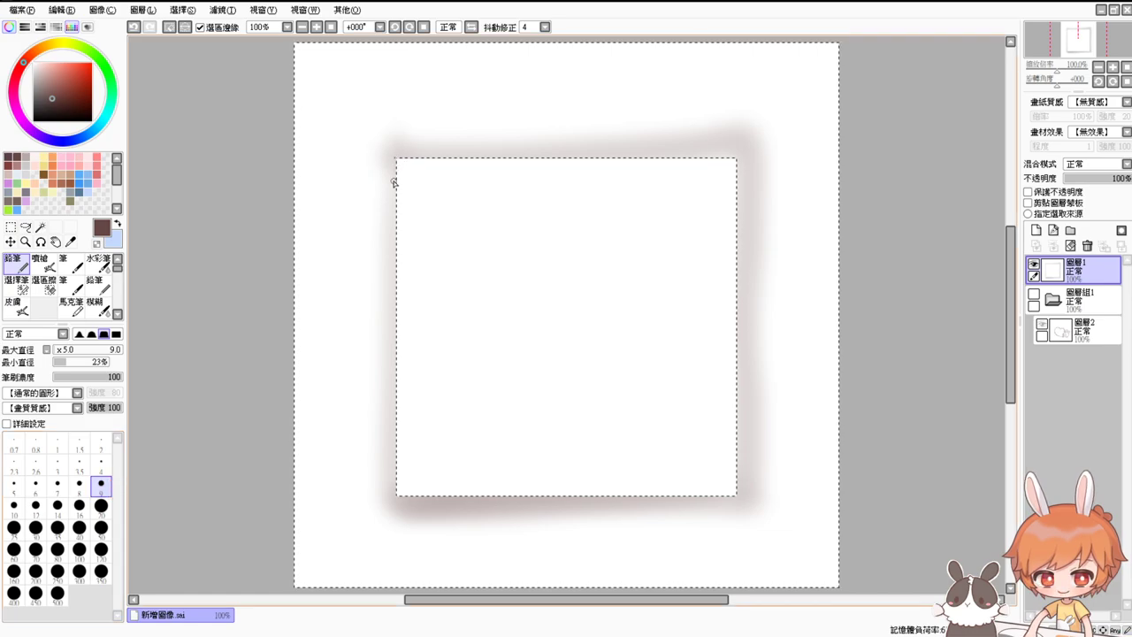
{"action": "left_click", "coordinate": [395, 497], "text": "shift"}
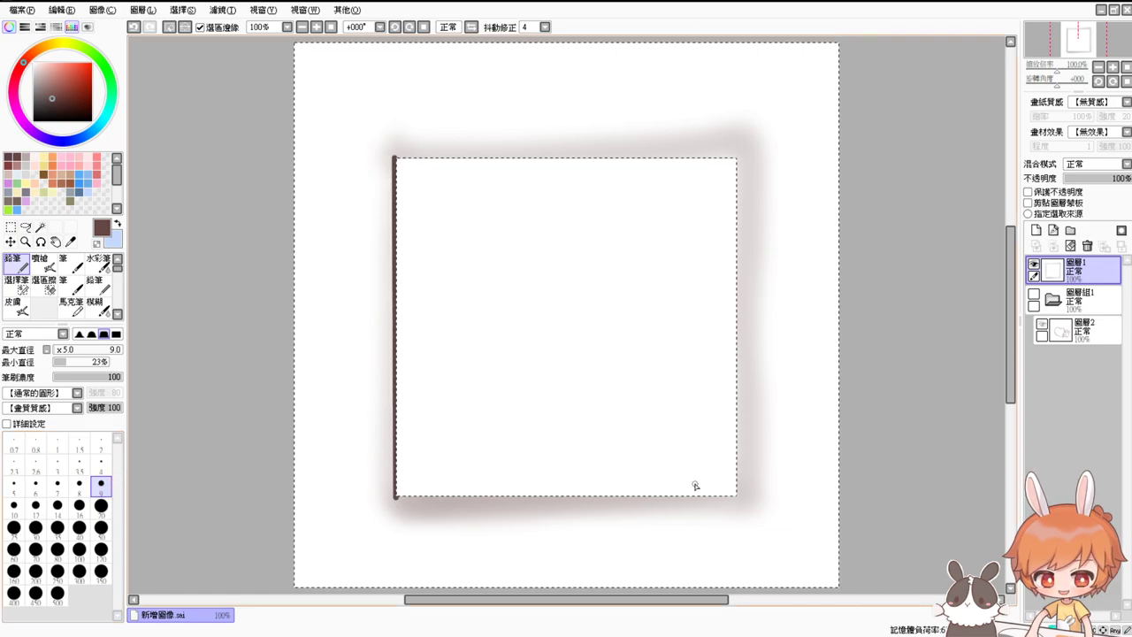
{"action": "left_click", "coordinate": [739, 496], "text": "shift"}
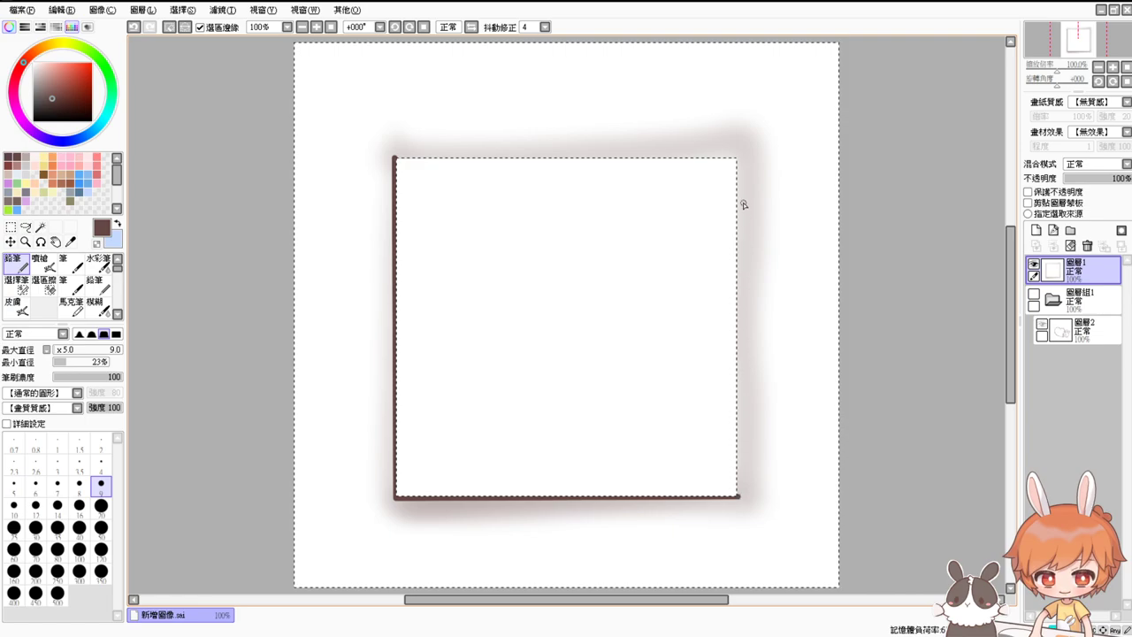
{"action": "left_click", "coordinate": [738, 158], "text": "shift"}
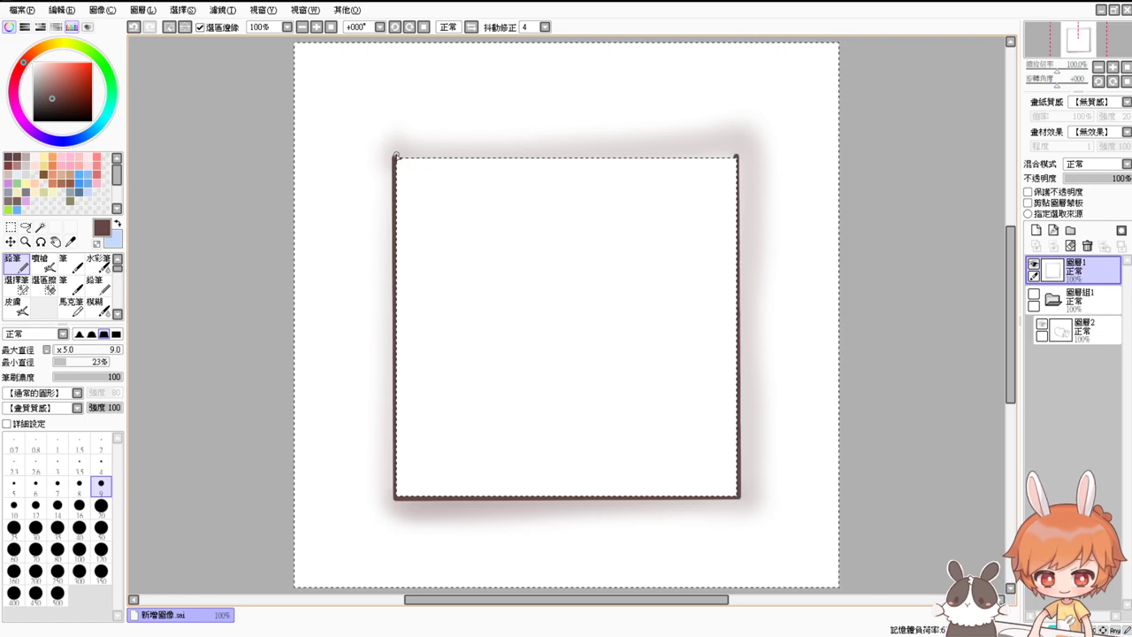
{"action": "left_click", "coordinate": [396, 157], "text": "shift"}
{"action": "key", "text": "ctrl+d"}
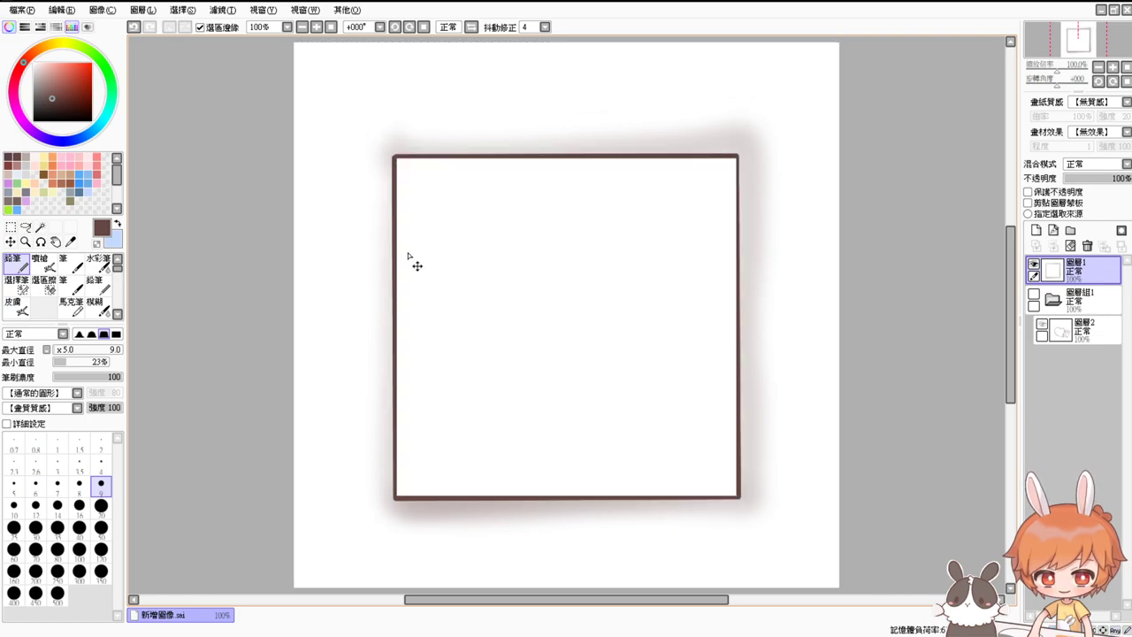
Show the hidden sketch folder and its layer again
{"action": "left_click", "coordinate": [1042, 324]}
{"action": "left_click", "coordinate": [1033, 295]}
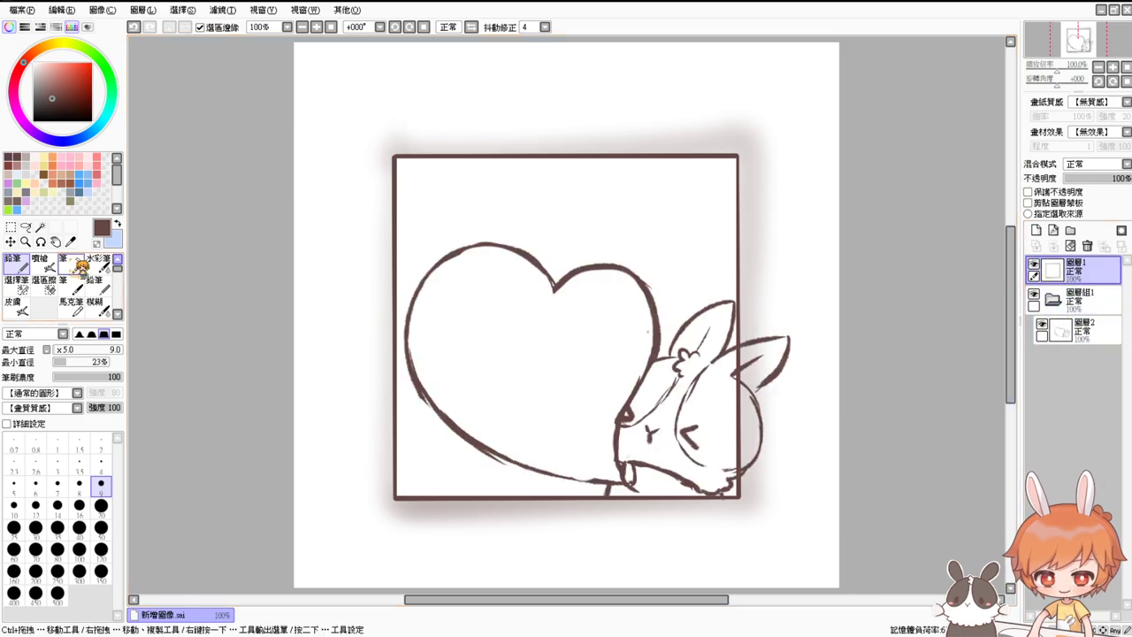
{"action": "left_click", "coordinate": [40, 227]}
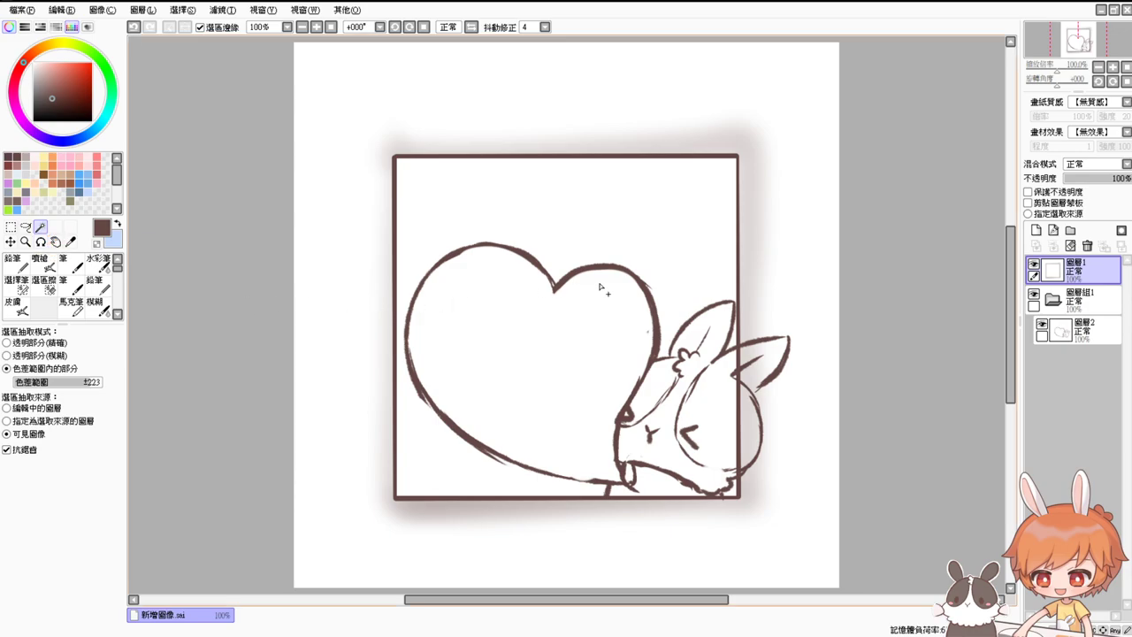
{"action": "left_click", "coordinate": [618, 240]}
{"action": "key", "text": "ctrl+d"}
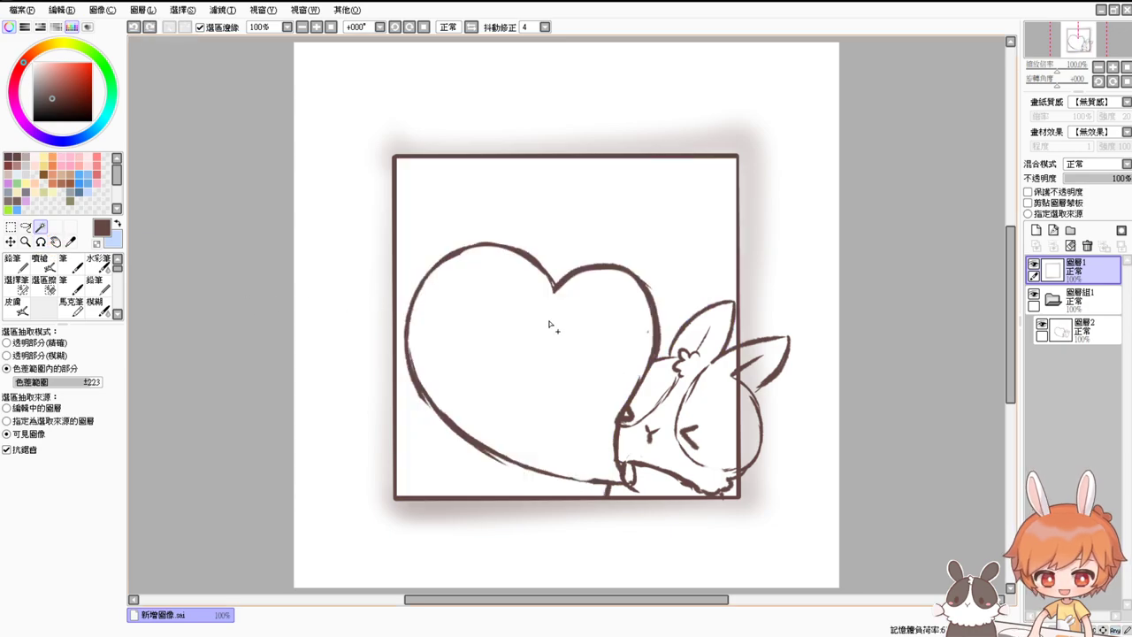
Lower the opacity of sketch layer 圖層2 to 37% and add a new line-art layer above it in the folder
{"action": "left_click", "coordinate": [1081, 329]}
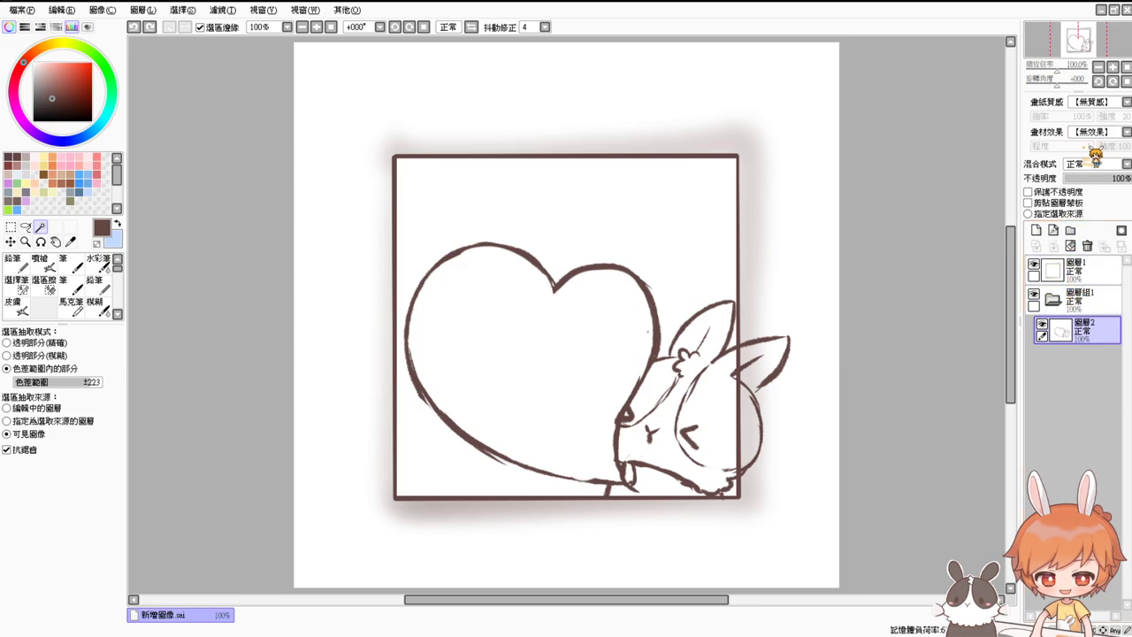
{"action": "left_click", "coordinate": [1117, 181]}
{"action": "mouse_move", "coordinate": [1107, 177]}
{"action": "left_mouse_down"}
{"action": "mouse_move", "coordinate": [1130, 178]}
{"action": "mouse_move", "coordinate": [1090, 179]}
{"action": "left_mouse_up"}
{"action": "left_click", "coordinate": [1036, 230]}
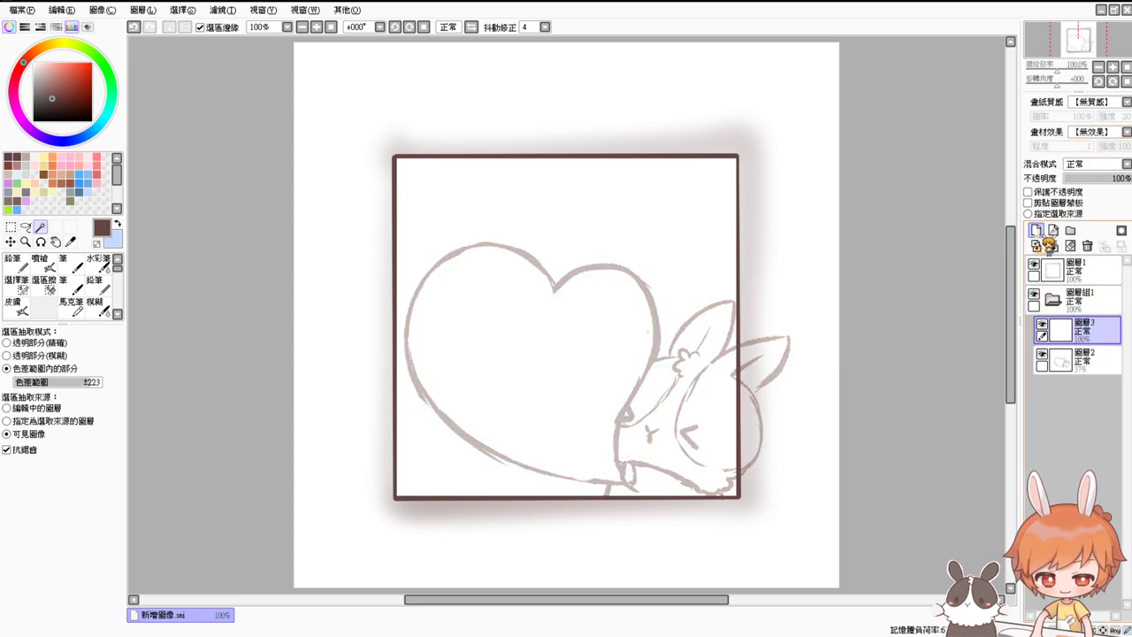
Trace the top of the heart's right lobe from the notch with the 噴槍 brush at size 14, retrying until the curve is smooth
{"action": "key", "text": "Page_Up"}
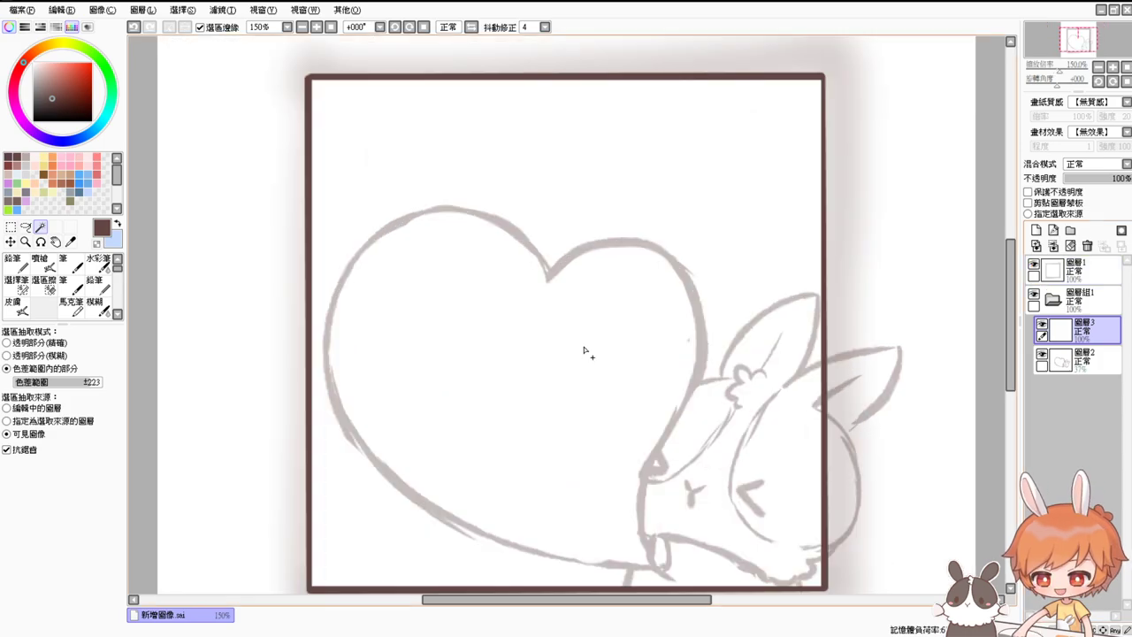
{"action": "left_click_drag", "start_coordinate": [597, 388], "coordinate": [557, 366]}
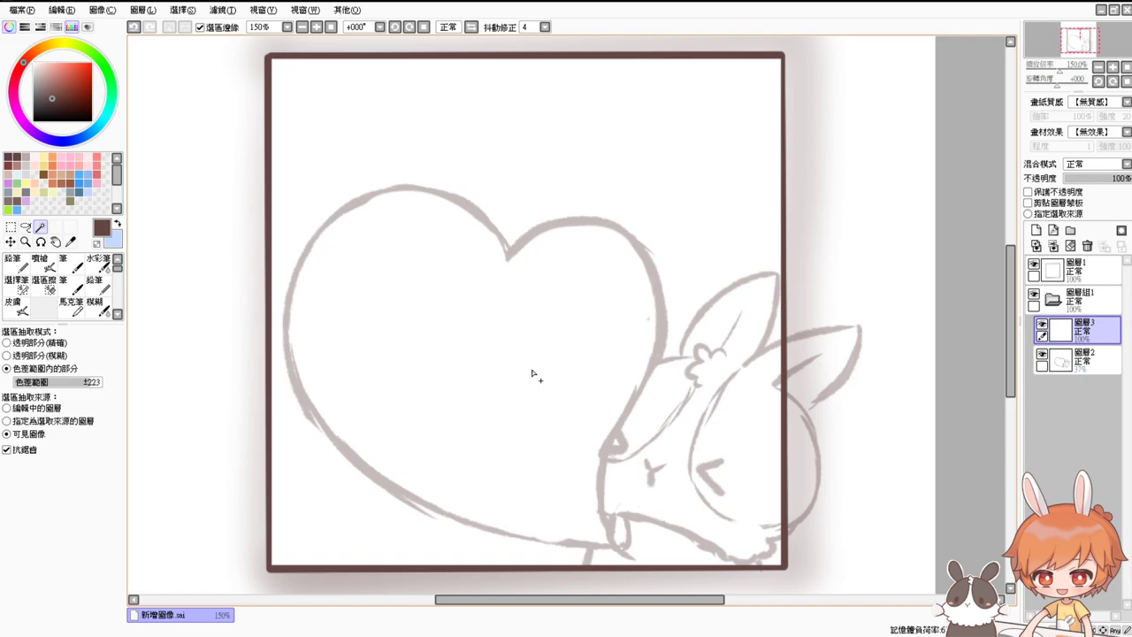
{"action": "left_click", "coordinate": [40, 263]}
{"action": "mouse_move", "coordinate": [508, 257]}
{"action": "left_mouse_down"}
{"action": "mouse_move", "coordinate": [550, 219]}
{"action": "mouse_move", "coordinate": [631, 258]}
{"action": "left_mouse_up"}
{"action": "key", "text": "ctrl+z"}
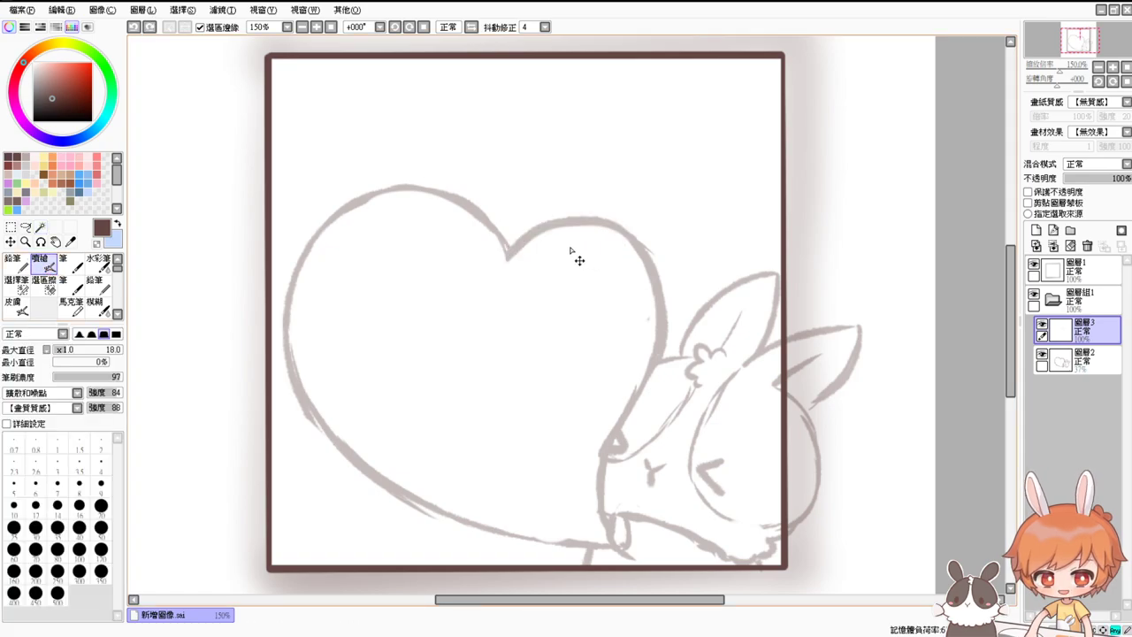
{"action": "left_click_drag", "start_coordinate": [508, 257], "coordinate": [662, 288]}
{"action": "key", "text": "ctrl+z"}
{"action": "mouse_move", "coordinate": [519, 253]}
{"action": "left_mouse_down"}
{"action": "mouse_move", "coordinate": [531, 273]}
{"action": "mouse_move", "coordinate": [513, 254]}
{"action": "mouse_move", "coordinate": [658, 269]}
{"action": "left_mouse_up"}
{"action": "key", "text": "ctrl+z"}
{"action": "mouse_move", "coordinate": [512, 254]}
{"action": "left_mouse_down"}
{"action": "mouse_move", "coordinate": [581, 227]}
{"action": "mouse_move", "coordinate": [665, 287]}
{"action": "left_mouse_up"}
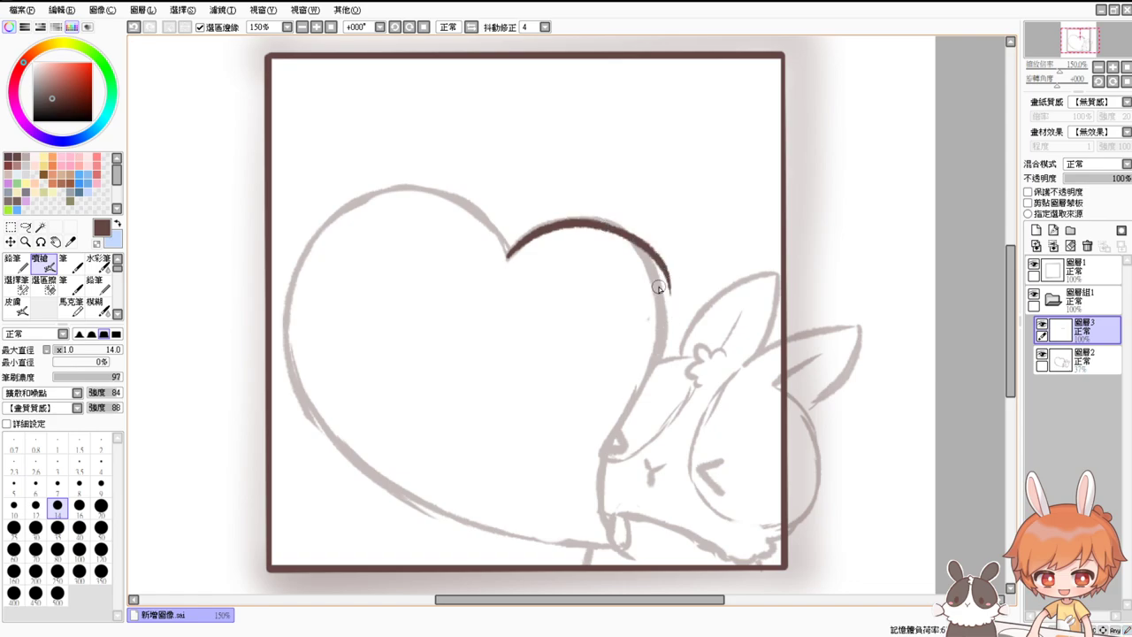
{"action": "key", "text": "ctrl+z"}
{"action": "left_click_drag", "start_coordinate": [507, 254], "coordinate": [637, 260]}
{"action": "key", "text": "ctrl+z"}
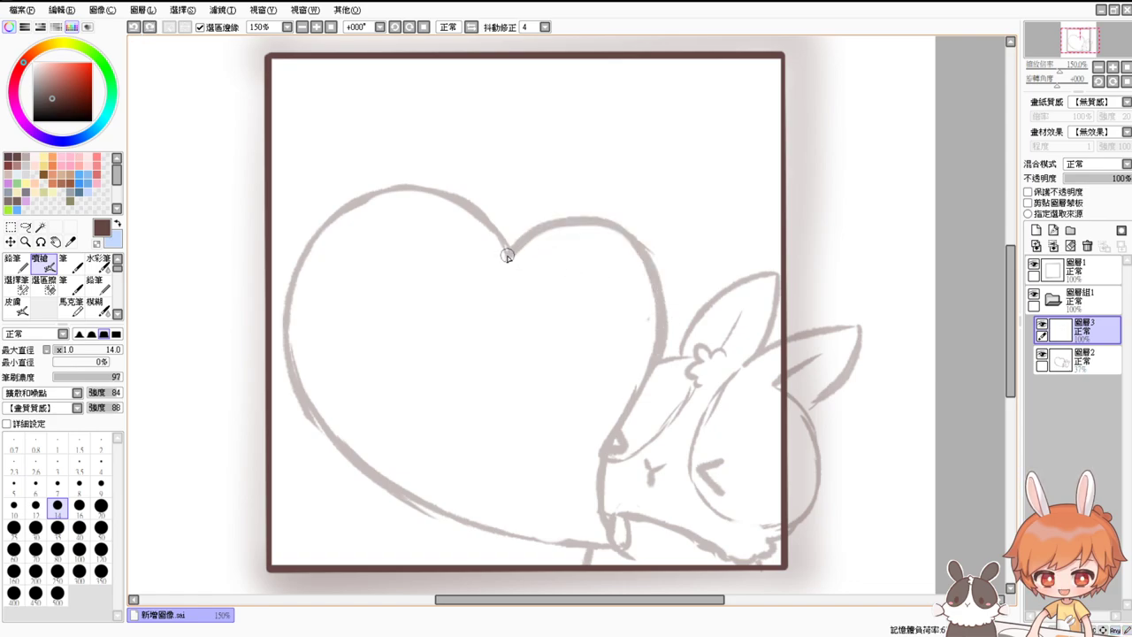
{"action": "mouse_move", "coordinate": [505, 256]}
{"action": "left_mouse_down"}
{"action": "mouse_move", "coordinate": [567, 221]}
{"action": "mouse_move", "coordinate": [661, 282]}
{"action": "mouse_move", "coordinate": [653, 365]}
{"action": "left_mouse_up"}
{"action": "key", "text": "ctrl+z"}
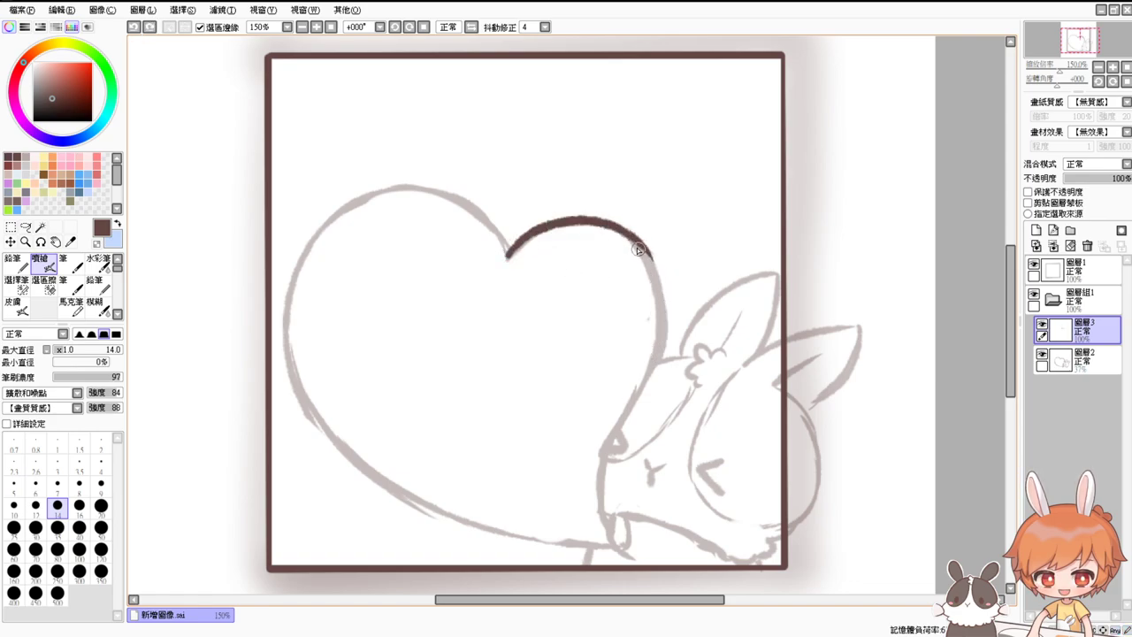
Trace the heart's right side from the lobe down past the rabbit's face toward the tip
{"action": "left_click_drag", "start_coordinate": [624, 235], "coordinate": [658, 353]}
{"action": "key", "text": "ctrl+z"}
{"action": "mouse_move", "coordinate": [632, 241]}
{"action": "left_mouse_down"}
{"action": "mouse_move", "coordinate": [637, 359]}
{"action": "mouse_move", "coordinate": [644, 256]}
{"action": "mouse_move", "coordinate": [630, 374]}
{"action": "left_mouse_up"}
{"action": "key", "text": "ctrl+z"}
{"action": "key", "text": "ctrl+z"}
{"action": "mouse_move", "coordinate": [630, 237]}
{"action": "left_mouse_down"}
{"action": "mouse_move", "coordinate": [657, 266]}
{"action": "mouse_move", "coordinate": [651, 365]}
{"action": "mouse_move", "coordinate": [661, 339]}
{"action": "mouse_move", "coordinate": [607, 457]}
{"action": "left_mouse_up"}
{"action": "key", "text": "ctrl+z"}
{"action": "mouse_move", "coordinate": [661, 329]}
{"action": "left_mouse_down"}
{"action": "mouse_move", "coordinate": [614, 439]}
{"action": "mouse_move", "coordinate": [632, 420]}
{"action": "left_mouse_up"}
{"action": "left_click_drag", "start_coordinate": [608, 361], "coordinate": [586, 455]}
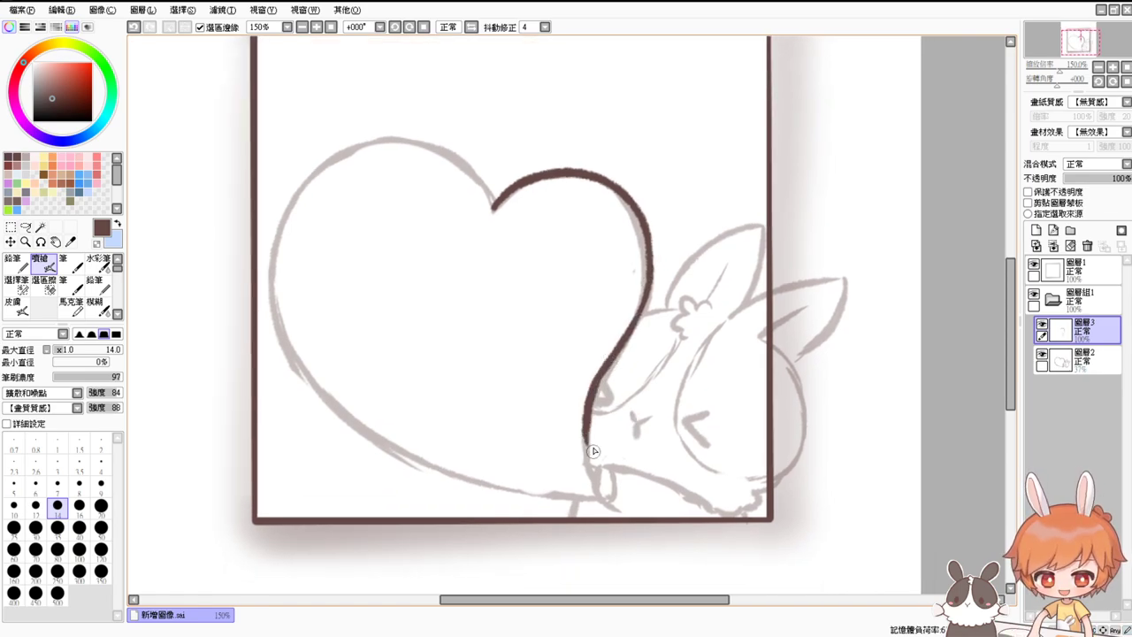
{"action": "key", "text": "ctrl+z"}
{"action": "mouse_move", "coordinate": [608, 361]}
{"action": "left_mouse_down"}
{"action": "mouse_move", "coordinate": [586, 419]}
{"action": "mouse_move", "coordinate": [593, 463]}
{"action": "left_mouse_up"}
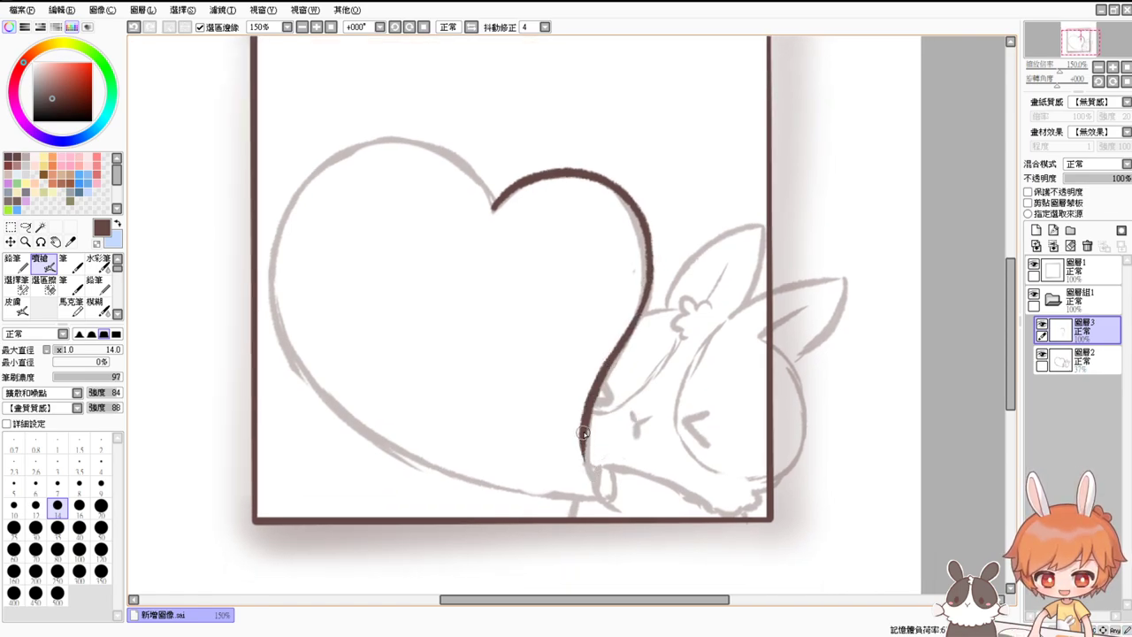
Trace the top of the heart's left lobe as a round arc and join it to the notch
{"action": "mouse_move", "coordinate": [284, 222]}
{"action": "left_mouse_down"}
{"action": "mouse_move", "coordinate": [426, 143]}
{"action": "mouse_move", "coordinate": [452, 158]}
{"action": "left_mouse_up"}
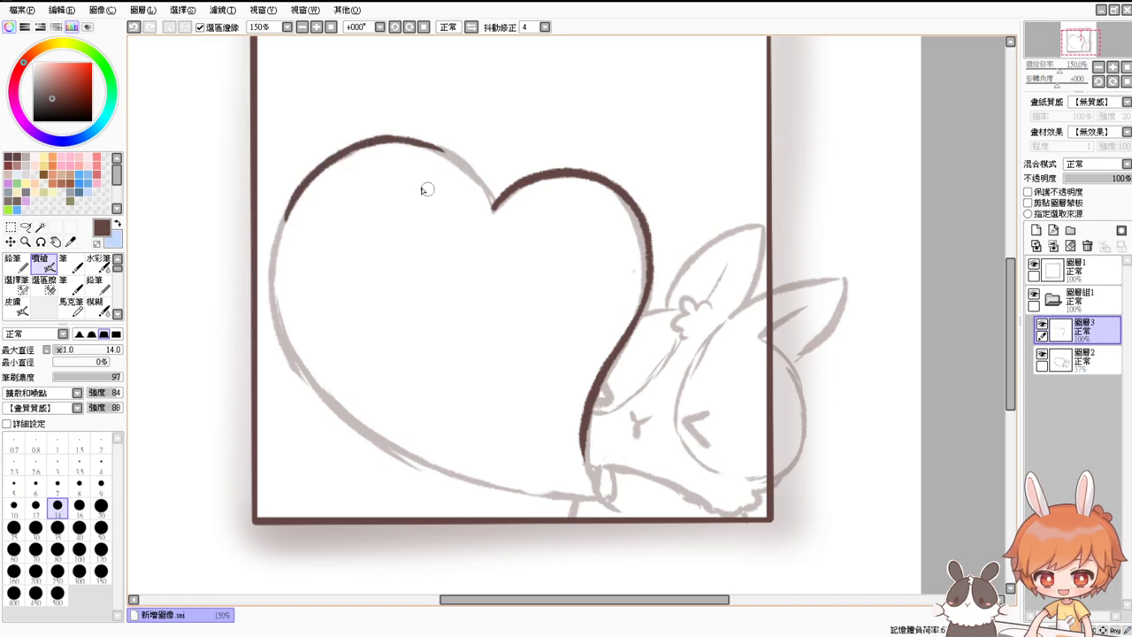
{"action": "key", "text": "ctrl+z"}
{"action": "mouse_move", "coordinate": [284, 221]}
{"action": "left_mouse_down"}
{"action": "mouse_move", "coordinate": [454, 158]}
{"action": "mouse_move", "coordinate": [492, 192]}
{"action": "left_mouse_up"}
{"action": "key", "text": "ctrl+z"}
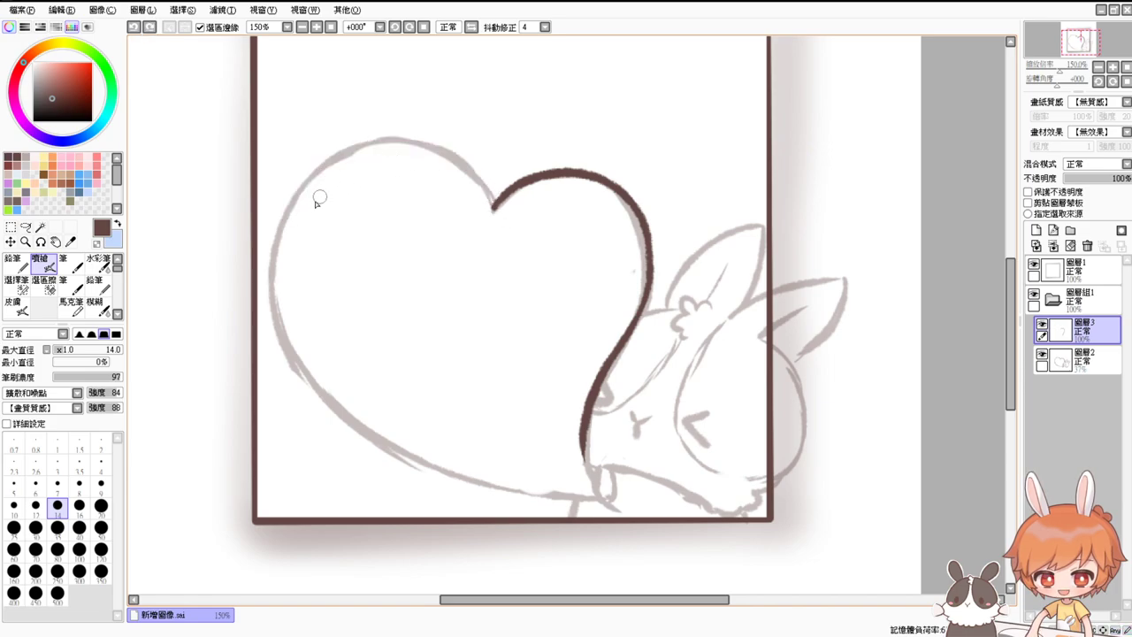
{"action": "mouse_move", "coordinate": [280, 231]}
{"action": "left_mouse_down"}
{"action": "mouse_move", "coordinate": [303, 179]}
{"action": "mouse_move", "coordinate": [493, 212]}
{"action": "left_mouse_up"}
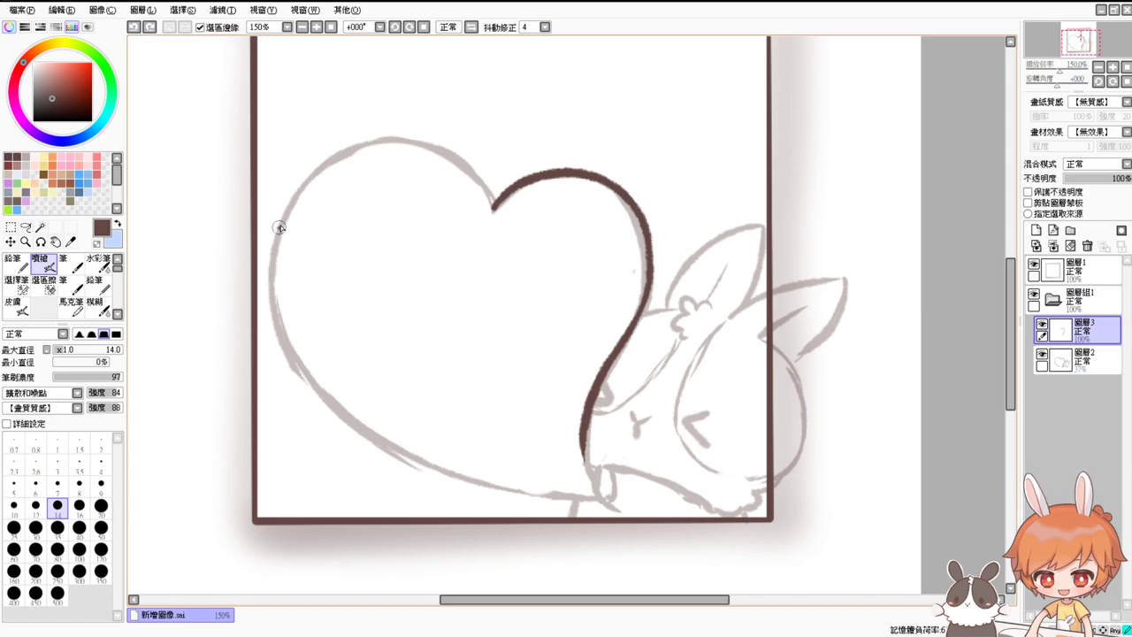
{"action": "left_click_drag", "start_coordinate": [279, 227], "coordinate": [483, 209]}
{"action": "key", "text": "ctrl+z"}
{"action": "mouse_move", "coordinate": [278, 231]}
{"action": "left_mouse_down"}
{"action": "mouse_move", "coordinate": [334, 156]}
{"action": "mouse_move", "coordinate": [483, 209]}
{"action": "left_mouse_up"}
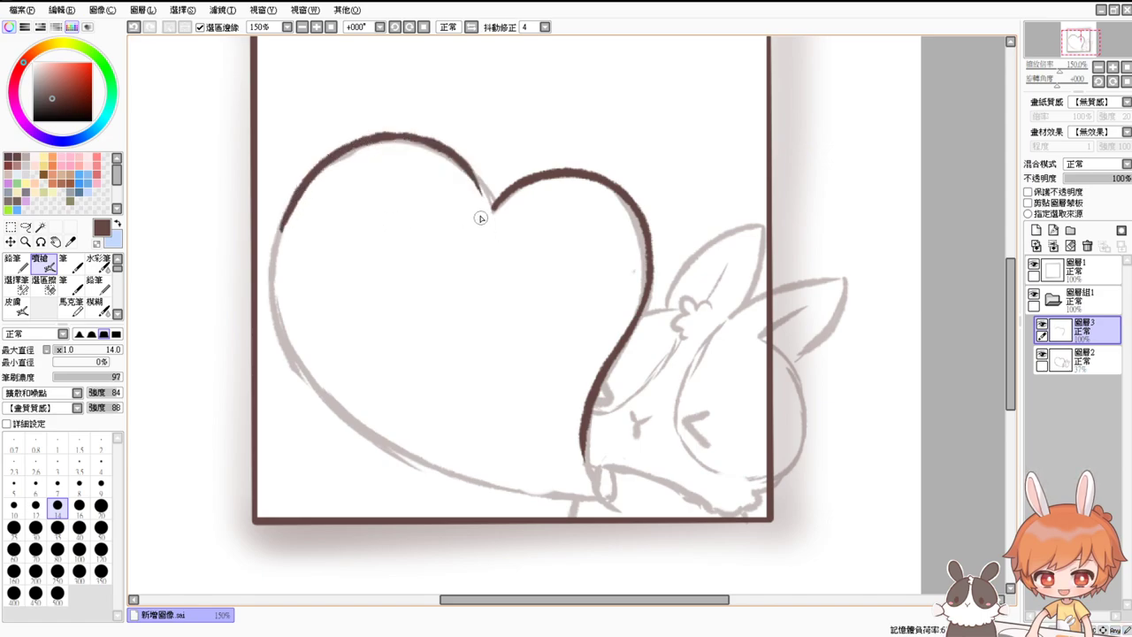
{"action": "key", "text": "ctrl+z"}
{"action": "mouse_move", "coordinate": [276, 255]}
{"action": "left_mouse_down"}
{"action": "mouse_move", "coordinate": [392, 137]}
{"action": "mouse_move", "coordinate": [481, 206]}
{"action": "left_mouse_up"}
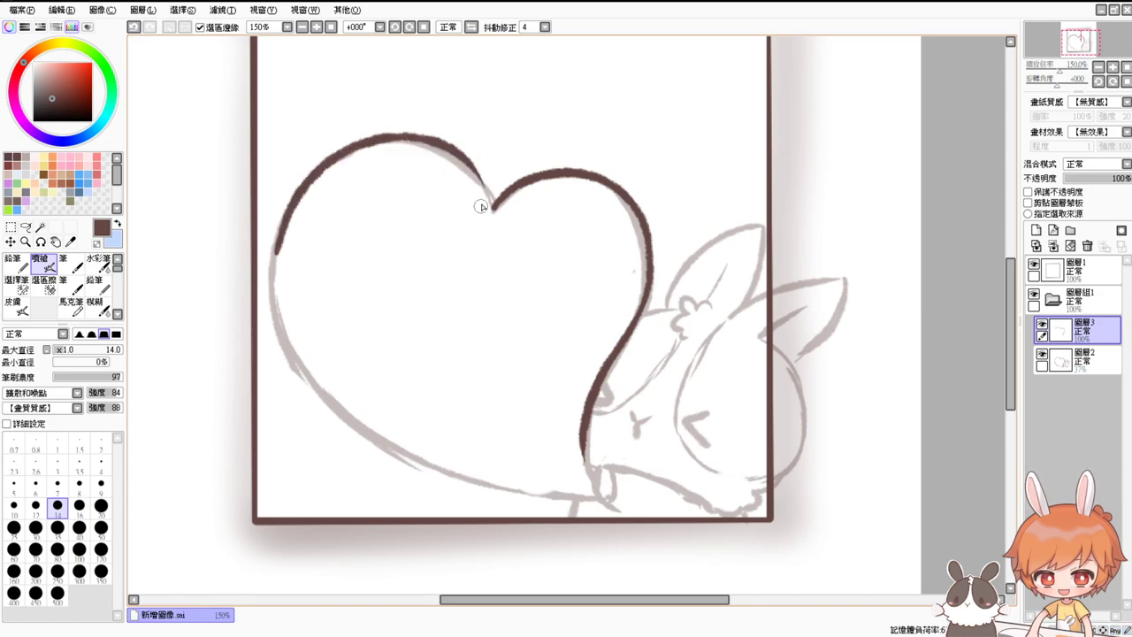
{"action": "left_click_drag", "start_coordinate": [469, 161], "coordinate": [488, 200]}
Trace the heart's left side downward from the left lobe, redoing the stroke until it is clean
{"action": "left_click_drag", "start_coordinate": [279, 227], "coordinate": [308, 405]}
{"action": "key", "text": "ctrl+z"}
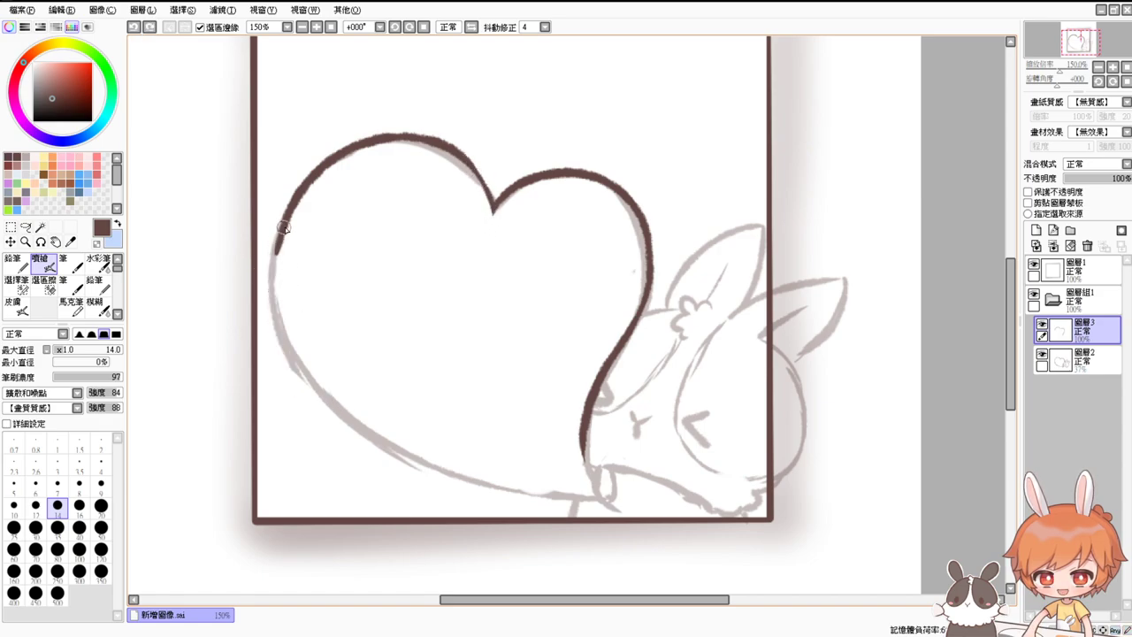
{"action": "left_click_drag", "start_coordinate": [280, 223], "coordinate": [311, 391]}
{"action": "key", "text": "ctrl+z"}
{"action": "left_click_drag", "start_coordinate": [279, 230], "coordinate": [328, 384]}
{"action": "key", "text": "ctrl+z"}
{"action": "mouse_move", "coordinate": [277, 232]}
{"action": "left_mouse_down"}
{"action": "mouse_move", "coordinate": [275, 282]}
{"action": "mouse_move", "coordinate": [361, 429]}
{"action": "left_mouse_up"}
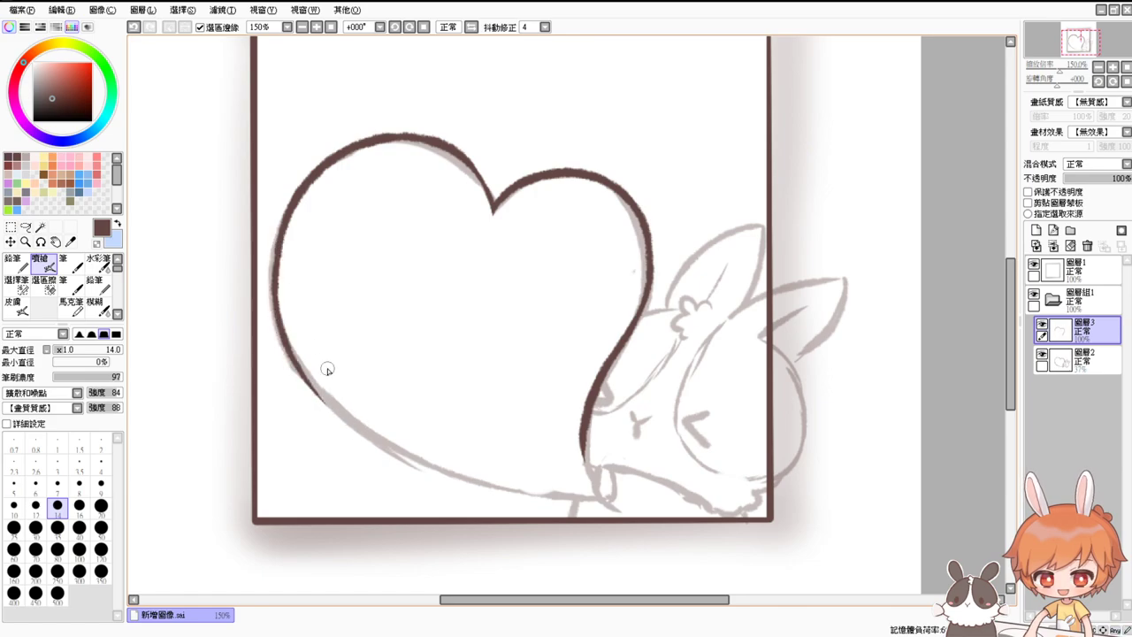
Continue the heart outline along its lower-left curve toward the underside
{"action": "mouse_move", "coordinate": [281, 335]}
{"action": "left_mouse_down"}
{"action": "mouse_move", "coordinate": [331, 403]}
{"action": "mouse_move", "coordinate": [390, 437]}
{"action": "left_mouse_up"}
{"action": "key", "text": "ctrl+z"}
{"action": "left_click_drag", "start_coordinate": [280, 332], "coordinate": [382, 439]}
{"action": "key", "text": "ctrl+z"}
{"action": "left_click_drag", "start_coordinate": [281, 340], "coordinate": [447, 469]}
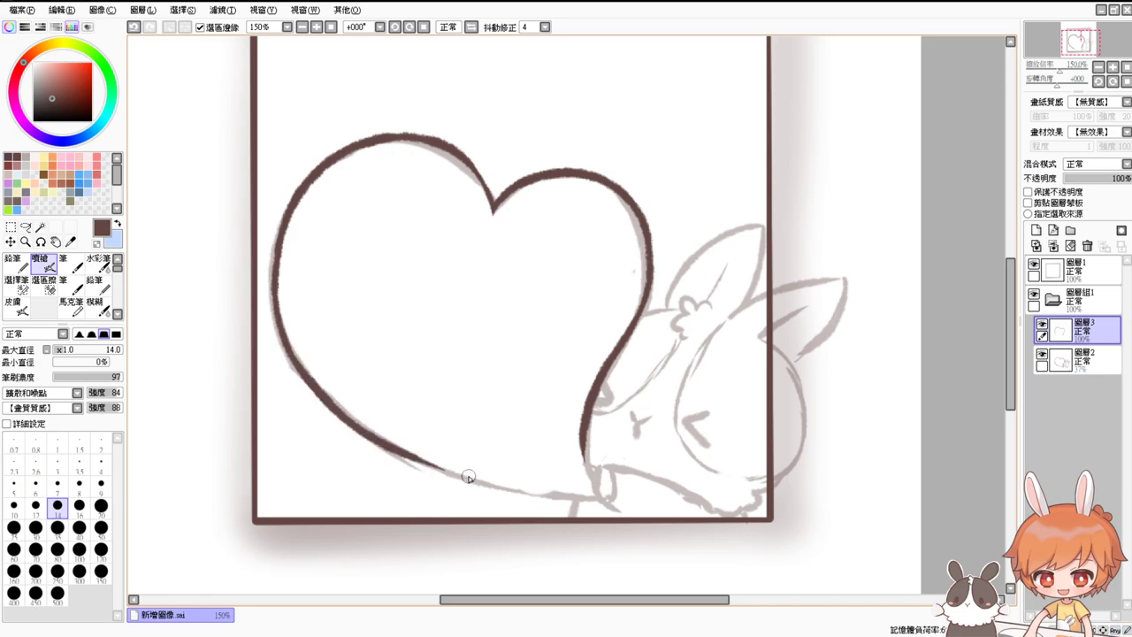
Trace the heart's underside to the lower right and close the outline at the tip
{"action": "left_click_drag", "start_coordinate": [383, 438], "coordinate": [553, 493]}
{"action": "key", "text": "ctrl+z"}
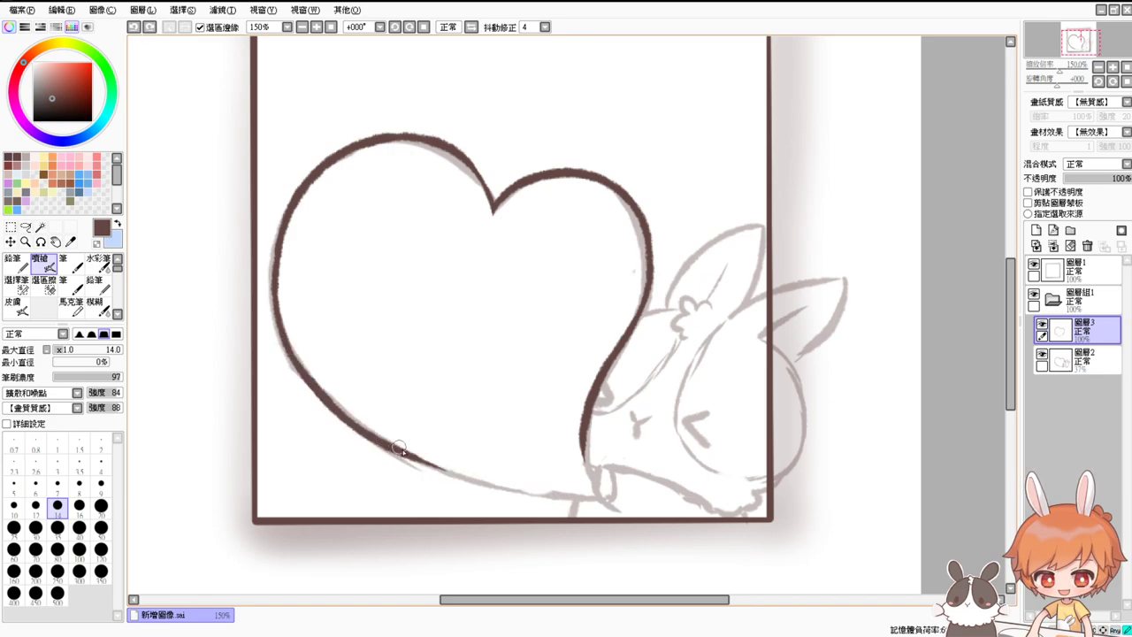
{"action": "left_click_drag", "start_coordinate": [394, 444], "coordinate": [568, 500]}
{"action": "key", "text": "ctrl+z"}
{"action": "left_click_drag", "start_coordinate": [387, 441], "coordinate": [567, 498]}
{"action": "key", "text": "ctrl+z"}
{"action": "key", "text": "ctrl+z"}
{"action": "left_click_drag", "start_coordinate": [389, 442], "coordinate": [575, 500]}
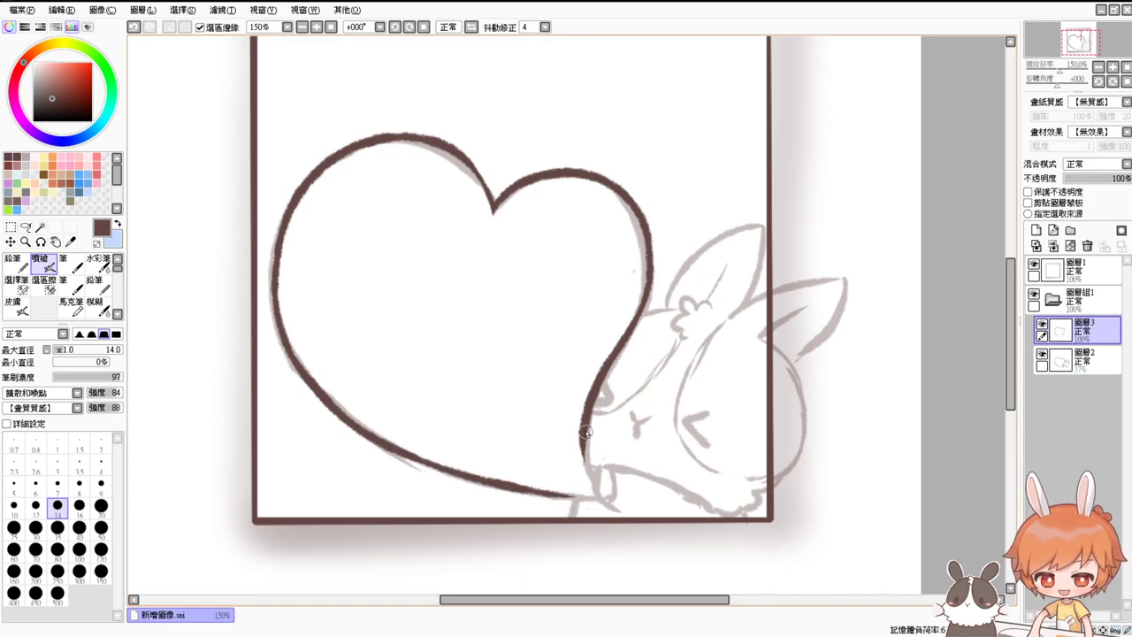
{"action": "left_click_drag", "start_coordinate": [585, 431], "coordinate": [586, 498]}
{"action": "key", "text": "ctrl+z"}
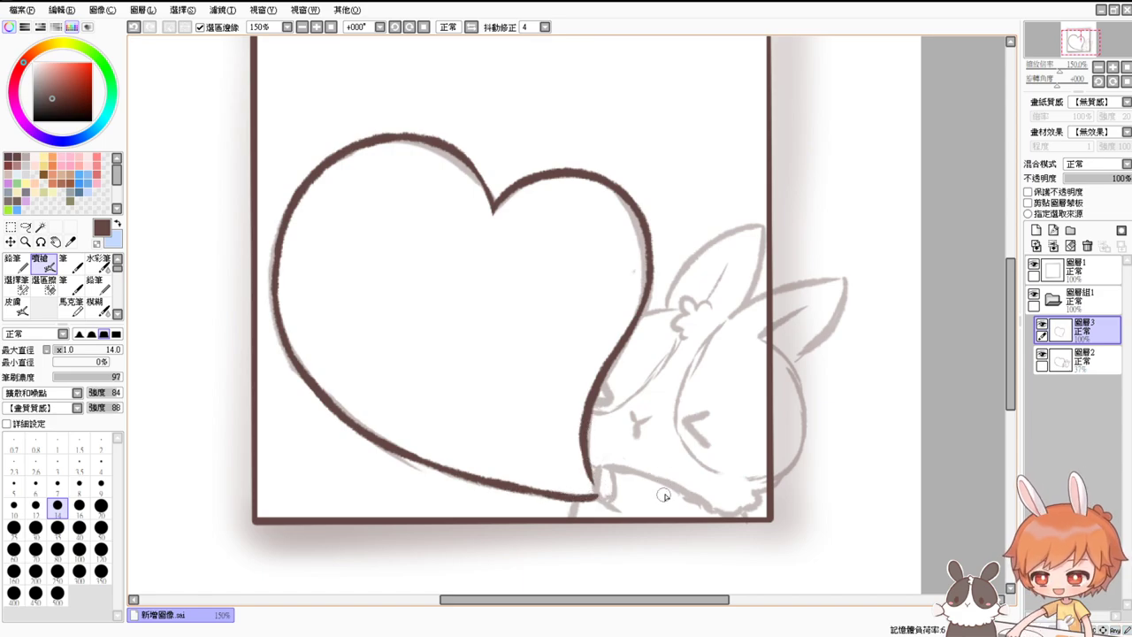
Trace the rabbit's paw and arm lines beside the heart's tip, down to the frame's lower edge
{"action": "mouse_move", "coordinate": [578, 499]}
{"action": "left_mouse_down"}
{"action": "mouse_move", "coordinate": [573, 520]}
{"action": "mouse_move", "coordinate": [573, 505]}
{"action": "mouse_move", "coordinate": [699, 504]}
{"action": "left_mouse_up"}
{"action": "key", "text": "ctrl+z"}
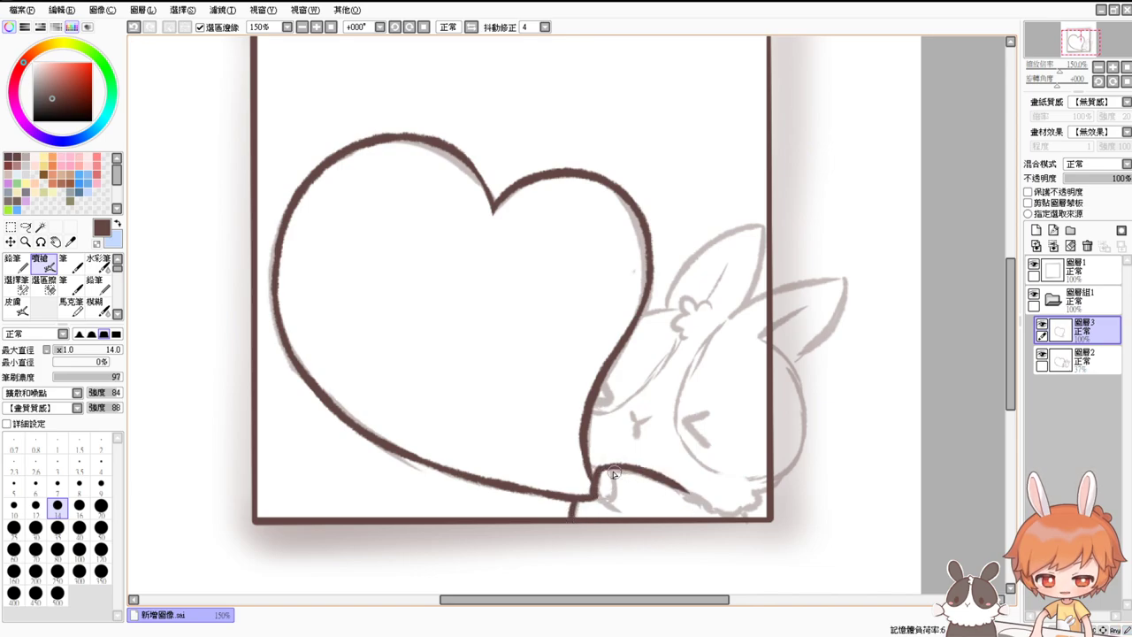
{"action": "left_click_drag", "start_coordinate": [601, 485], "coordinate": [626, 513]}
{"action": "left_click_drag", "start_coordinate": [660, 477], "coordinate": [708, 511]}
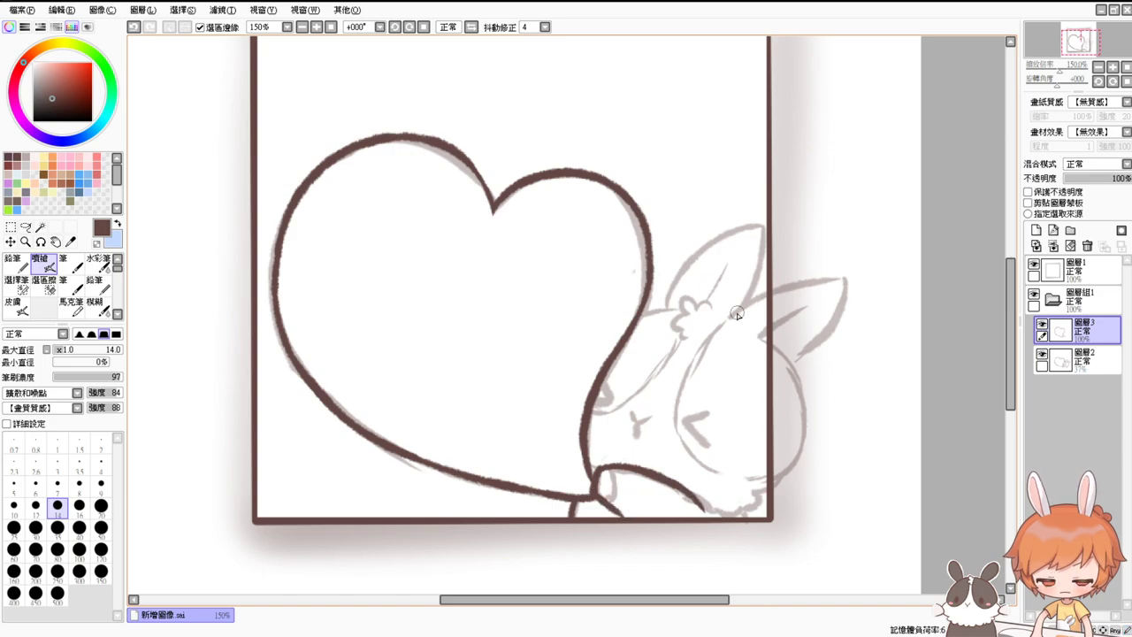
Trace the short base curve of the rabbit's right ear up to the frame's edge
{"action": "left_click_drag", "start_coordinate": [728, 319], "coordinate": [768, 297]}
{"action": "left_click_drag", "start_coordinate": [762, 231], "coordinate": [742, 307]}
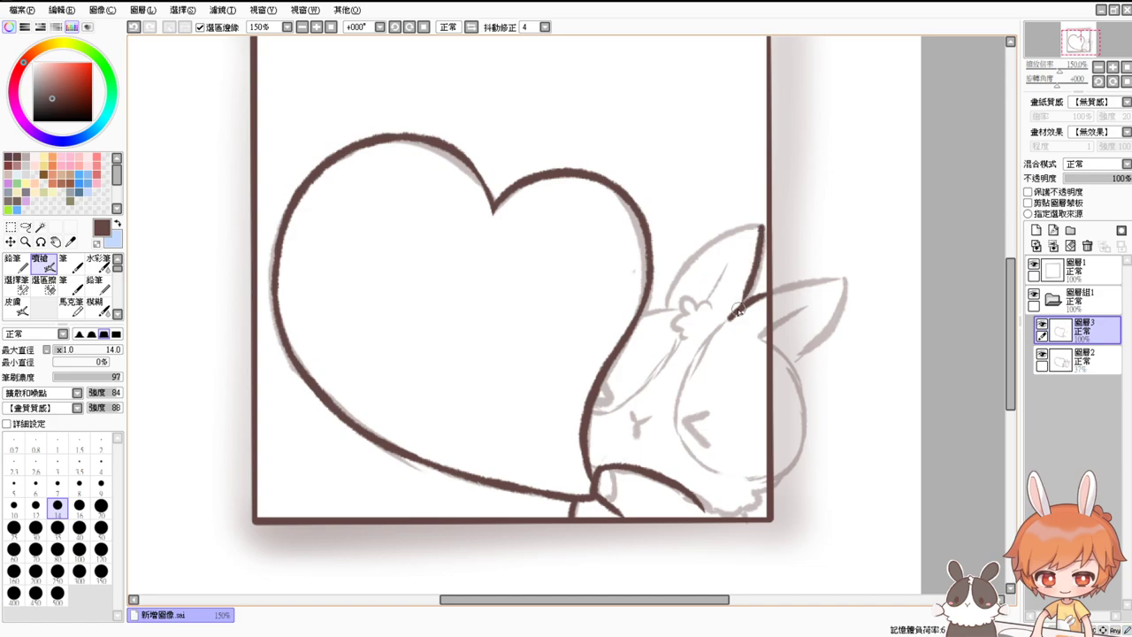
{"action": "key", "text": "ctrl+z"}
{"action": "left_click_drag", "start_coordinate": [762, 230], "coordinate": [744, 306]}
{"action": "key", "text": "ctrl+z"}
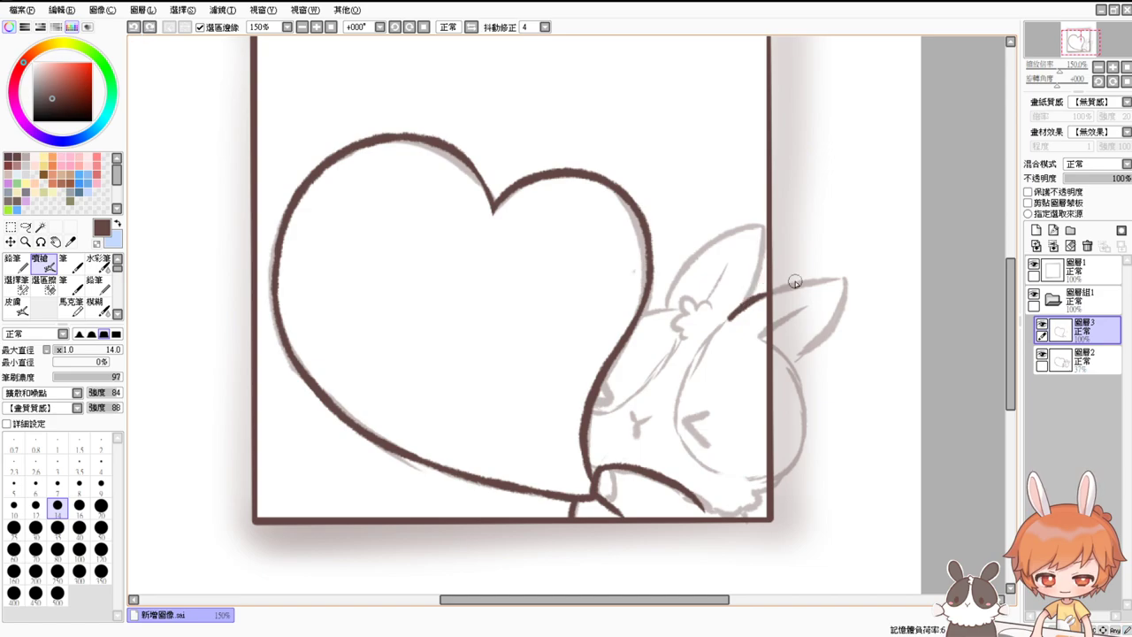
Select the frame's interior around the heart with the Magic Wand and return to the size 14 噴槍 brush
{"action": "left_click", "coordinate": [40, 227]}
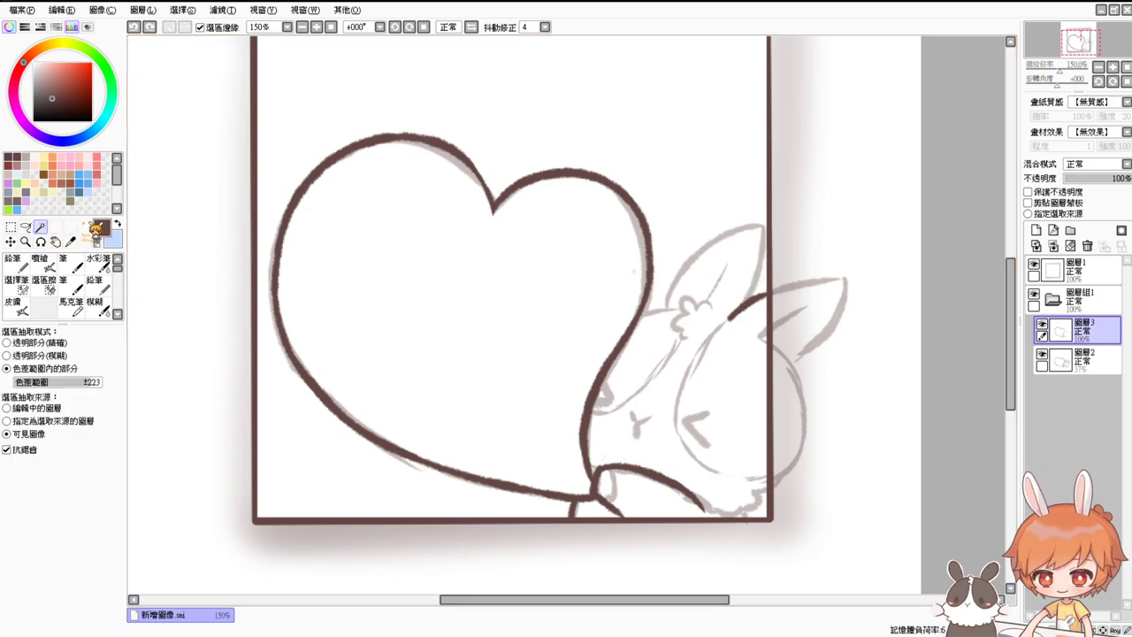
{"action": "left_click", "coordinate": [558, 123]}
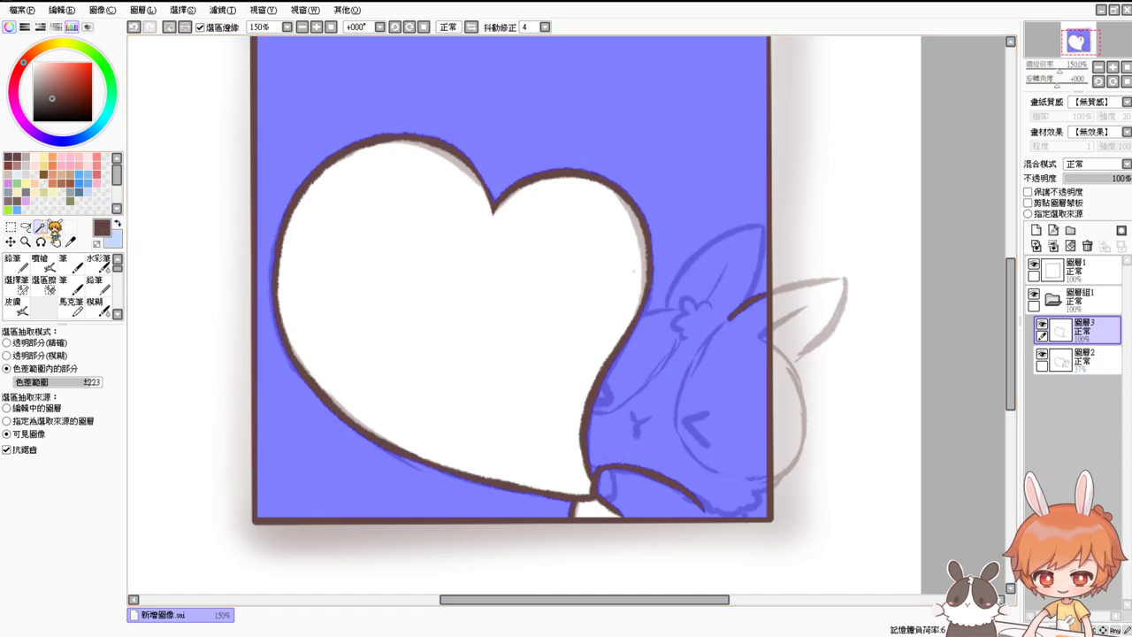
{"action": "left_click", "coordinate": [40, 263]}
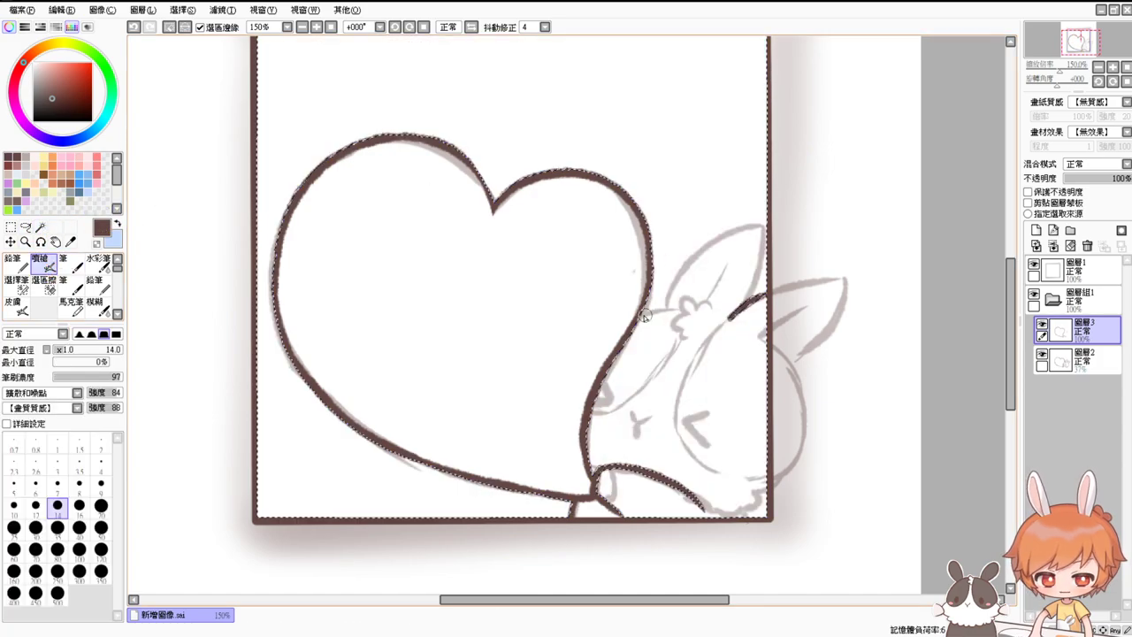
Trace the top of the rabbit's head, its left ear outline and the fluffy fur in the frame's lower-right corner within the selection
{"action": "mouse_move", "coordinate": [645, 316]}
{"action": "left_mouse_down"}
{"action": "mouse_move", "coordinate": [682, 310]}
{"action": "mouse_move", "coordinate": [665, 309]}
{"action": "mouse_move", "coordinate": [752, 227]}
{"action": "mouse_move", "coordinate": [775, 228]}
{"action": "mouse_move", "coordinate": [717, 239]}
{"action": "mouse_move", "coordinate": [665, 303]}
{"action": "left_mouse_up"}
{"action": "key", "text": "ctrl+z"}
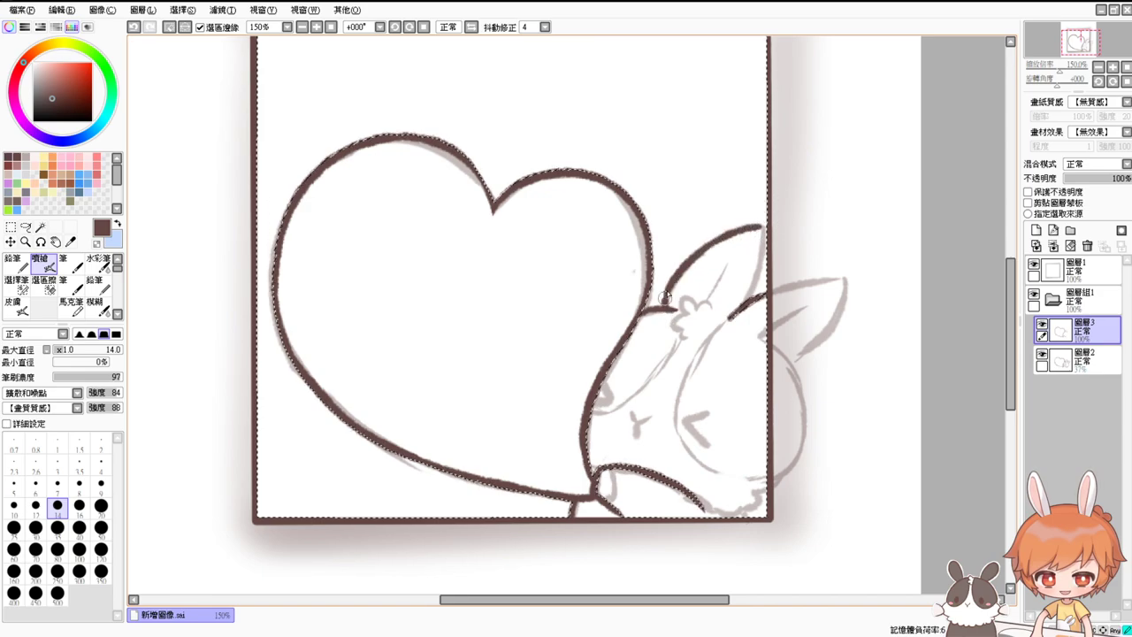
{"action": "left_click_drag", "start_coordinate": [761, 228], "coordinate": [748, 302]}
{"action": "key", "text": "ctrl+z"}
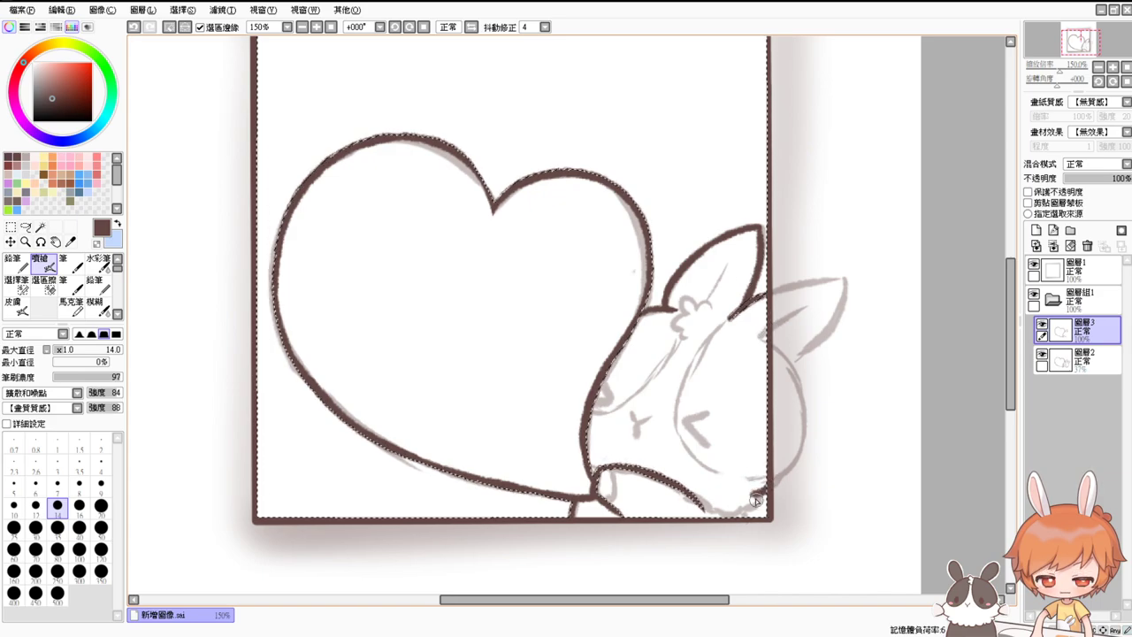
{"action": "mouse_move", "coordinate": [757, 501]}
{"action": "left_mouse_down"}
{"action": "mouse_move", "coordinate": [702, 505]}
{"action": "mouse_move", "coordinate": [729, 511]}
{"action": "left_mouse_up"}
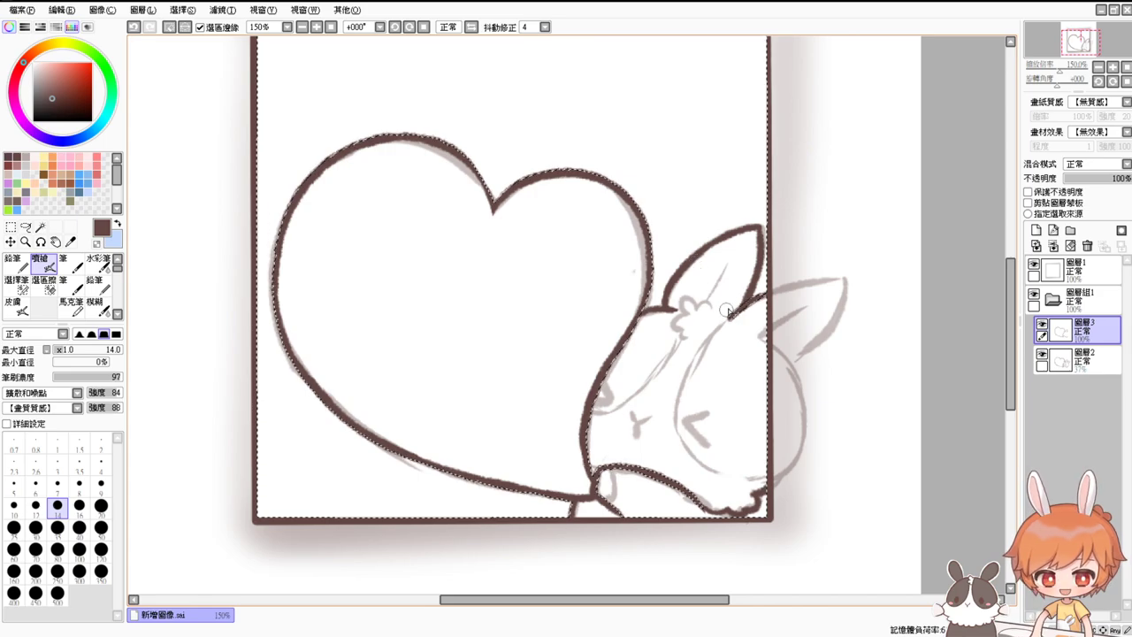
Draw the inner line and the jagged fur tuft at the base of the rabbit's left ear
{"action": "mouse_move", "coordinate": [717, 314]}
{"action": "left_mouse_down"}
{"action": "mouse_move", "coordinate": [689, 309]}
{"action": "mouse_move", "coordinate": [697, 327]}
{"action": "mouse_move", "coordinate": [692, 319]}
{"action": "mouse_move", "coordinate": [683, 333]}
{"action": "mouse_move", "coordinate": [733, 255]}
{"action": "mouse_move", "coordinate": [701, 307]}
{"action": "mouse_move", "coordinate": [727, 261]}
{"action": "left_mouse_up"}
{"action": "key", "text": "ctrl+z"}
{"action": "key", "text": "ctrl+z"}
{"action": "key", "text": "ctrl+z"}
{"action": "key", "text": "ctrl+z"}
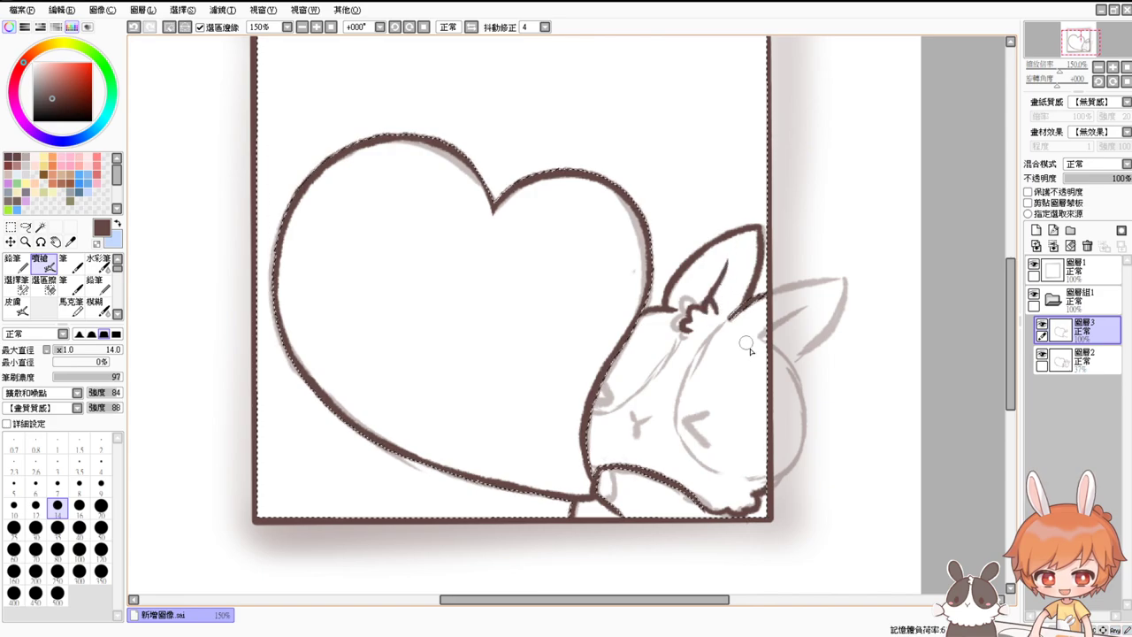
Trace the rabbit's squinting eyes, Y-shaped nose, curved face-patch lines and the small mark inside the right ear
{"action": "left_click_drag", "start_coordinate": [761, 336], "coordinate": [764, 342]}
{"action": "key", "text": "ctrl+z"}
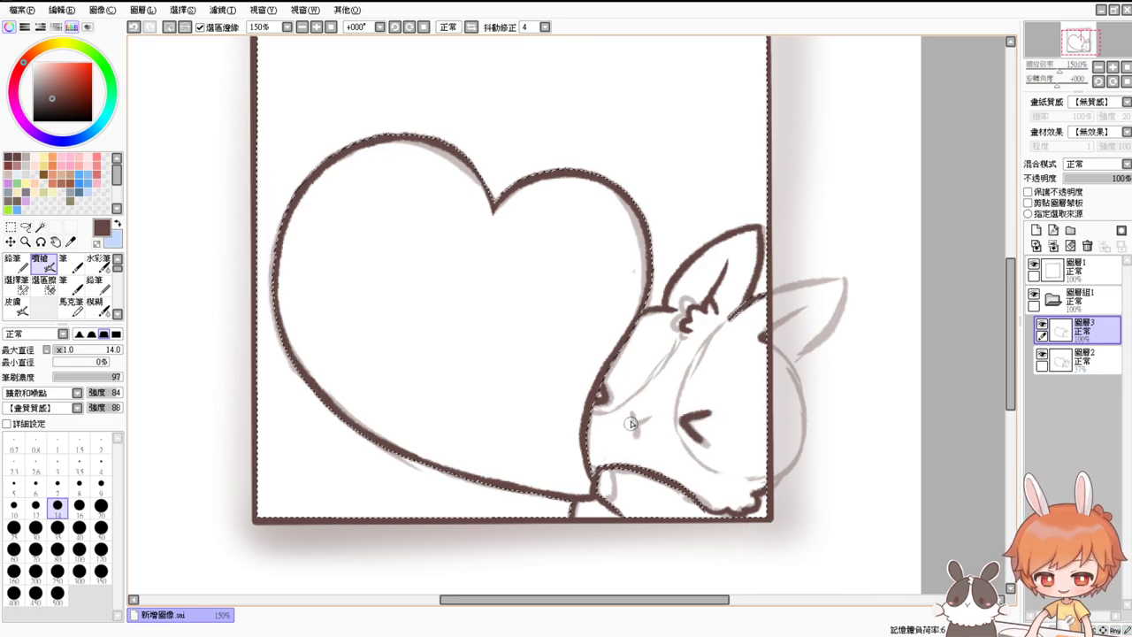
{"action": "key", "text": "ctrl+z"}
{"action": "mouse_move", "coordinate": [634, 420]}
{"action": "left_mouse_down"}
{"action": "mouse_move", "coordinate": [646, 420]}
{"action": "mouse_move", "coordinate": [633, 441]}
{"action": "mouse_move", "coordinate": [633, 424]}
{"action": "left_mouse_up"}
{"action": "key", "text": "ctrl+z"}
{"action": "key", "text": "ctrl+z"}
{"action": "key", "text": "ctrl+z"}
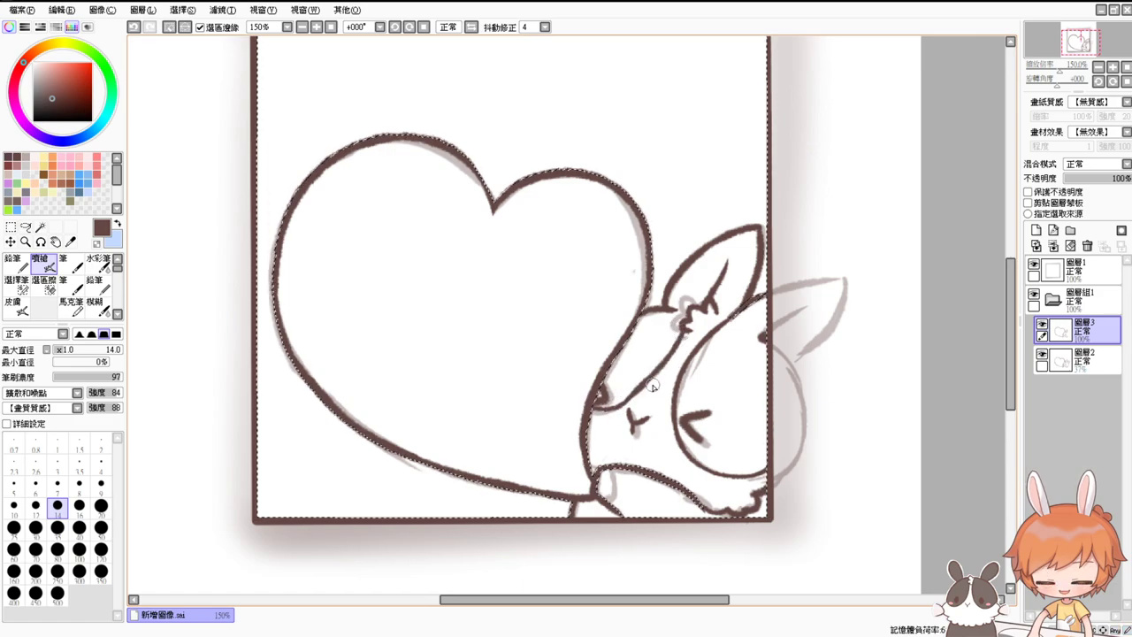
Hide and reshow sketch layer 圖層2 to check the traced line art
{"action": "left_click", "coordinate": [1043, 354]}
{"action": "left_click", "coordinate": [1043, 354]}
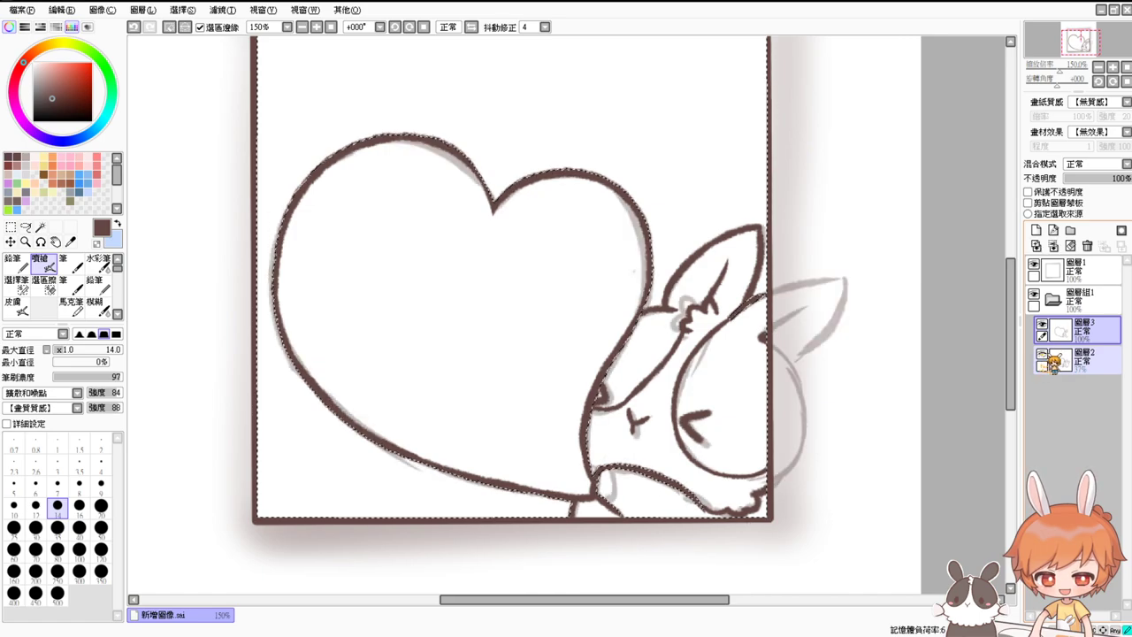
Hide sketch layer 圖層2 and clear the active selection
{"action": "left_click", "coordinate": [1042, 354]}
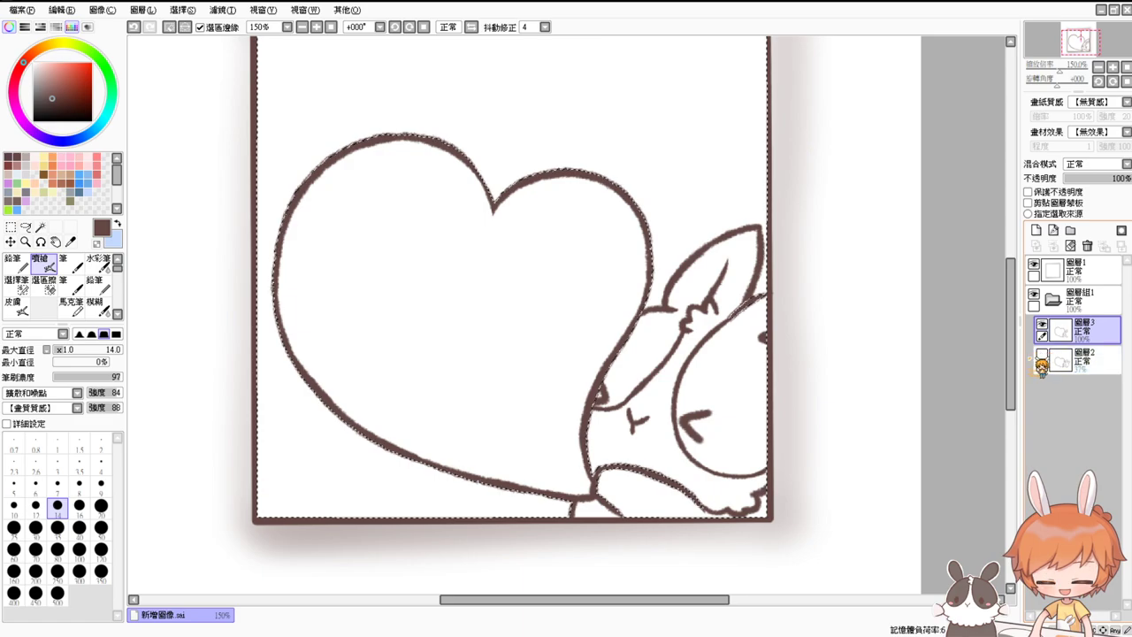
{"action": "key", "text": "ctrl+d"}
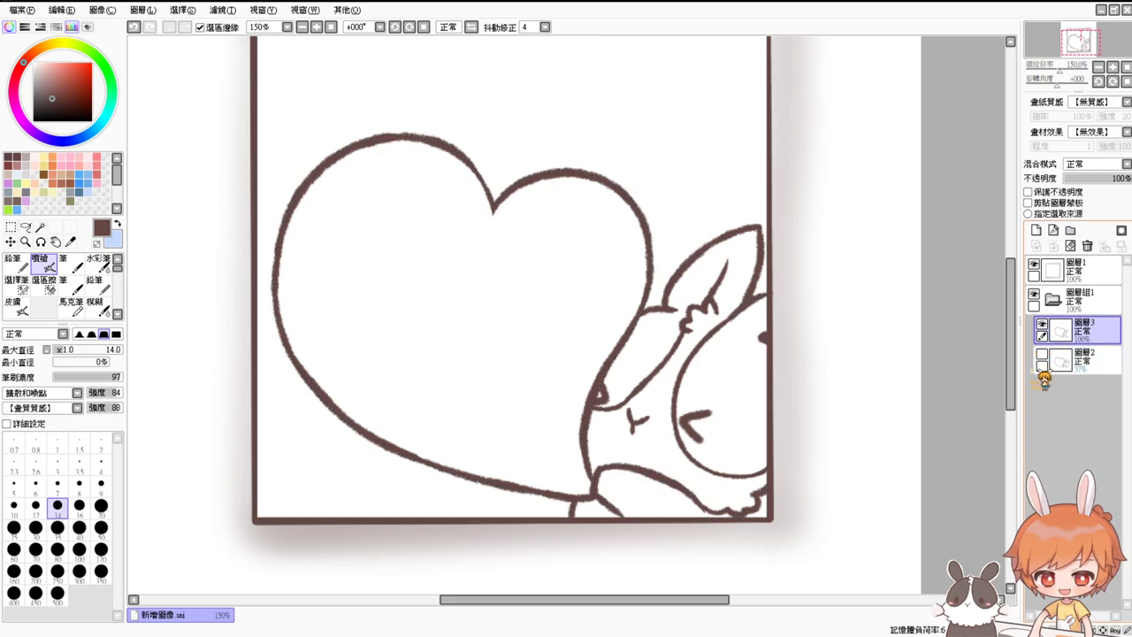
{"action": "key", "text": "Page_Up"}
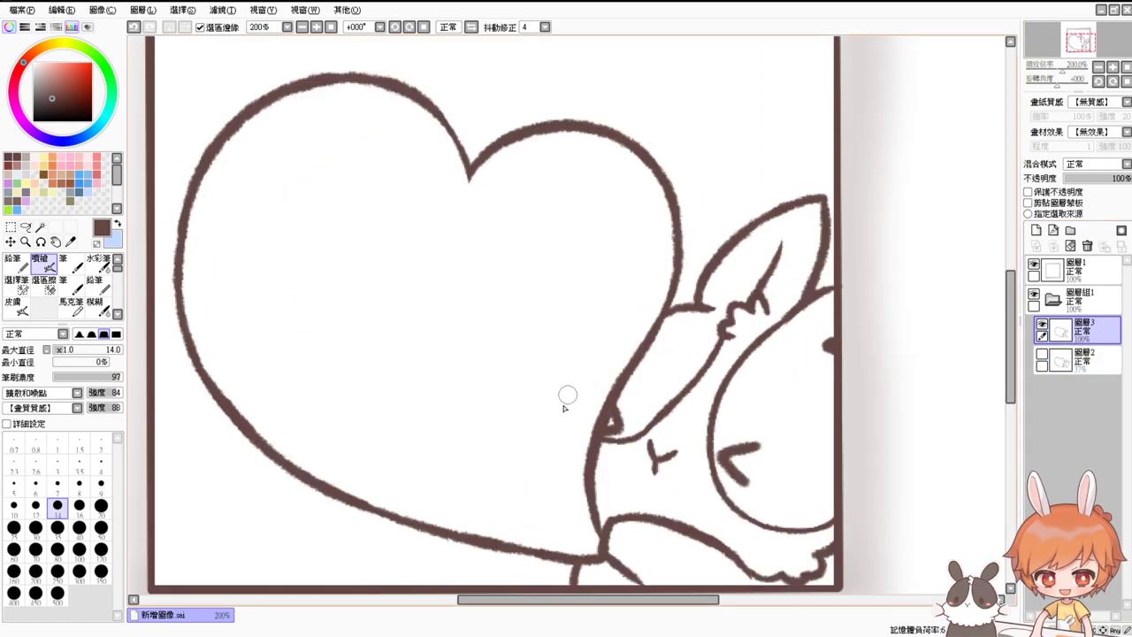
Erase the rabbit's eye beside the heart's edge using the eraser at size 6, and redraw it as a small triangle with the airbrush
{"action": "key", "text": "e"}
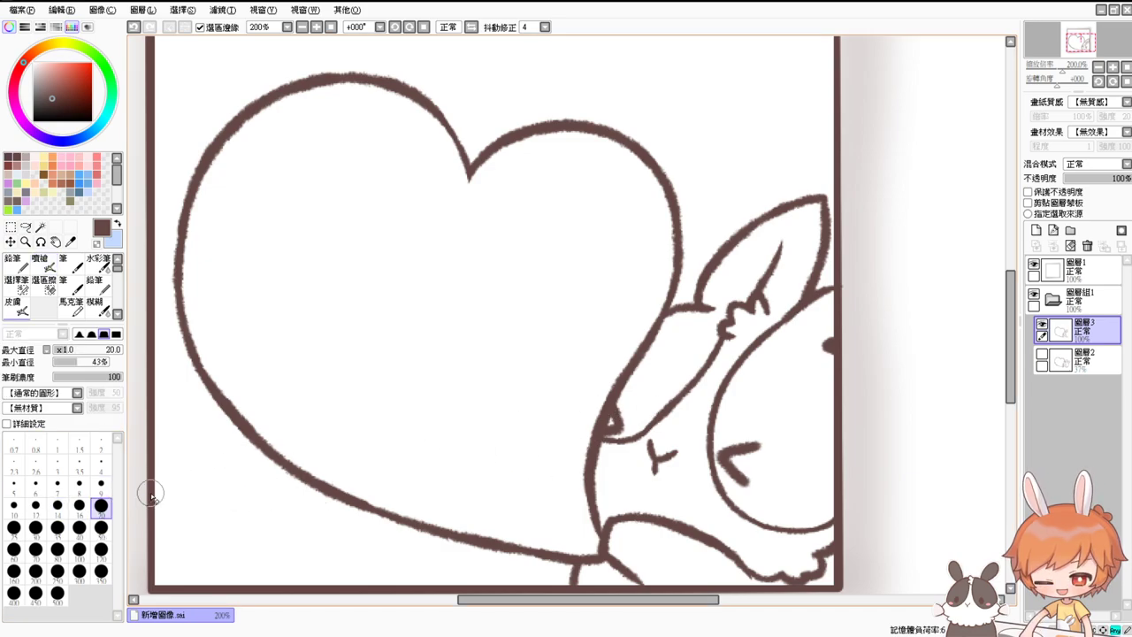
{"action": "left_click", "coordinate": [101, 484]}
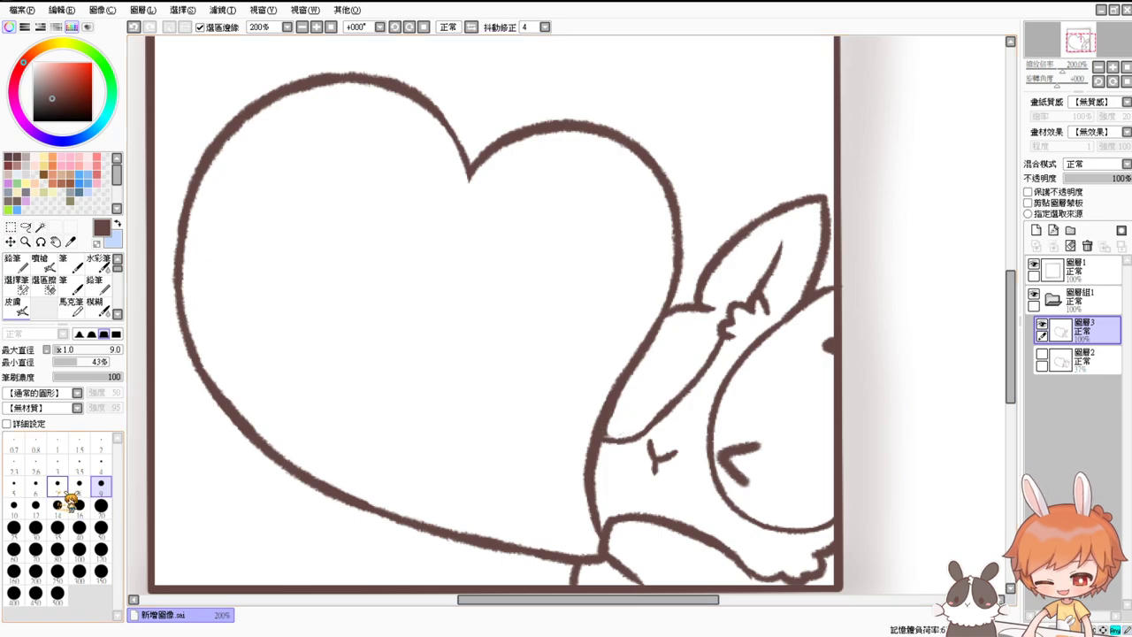
{"action": "left_click", "coordinate": [36, 483]}
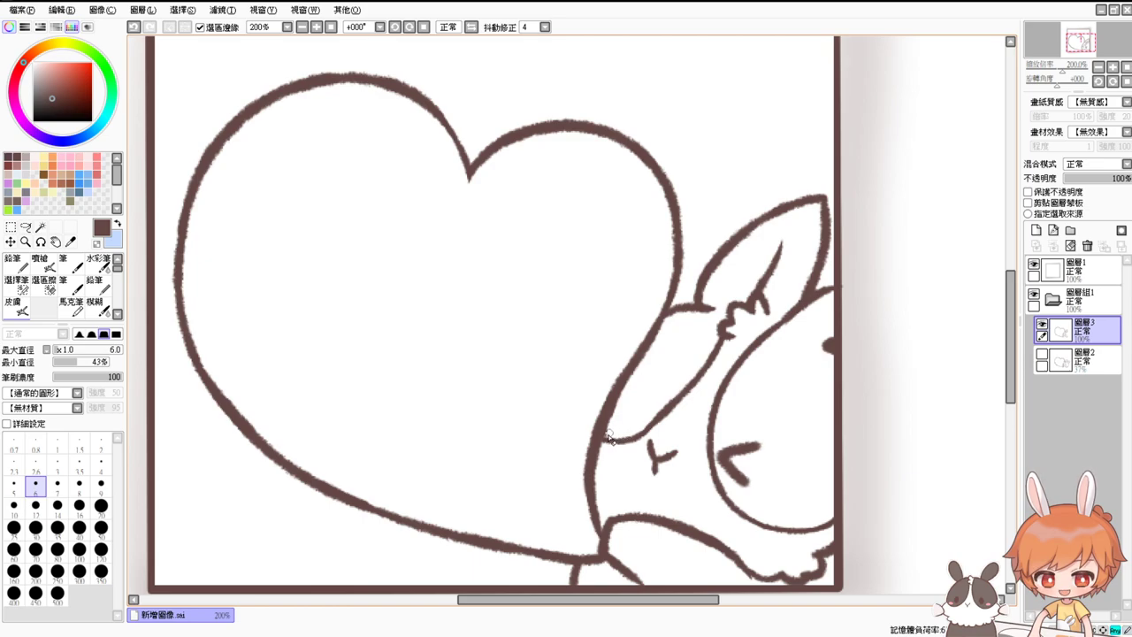
{"action": "left_click", "coordinate": [40, 263]}
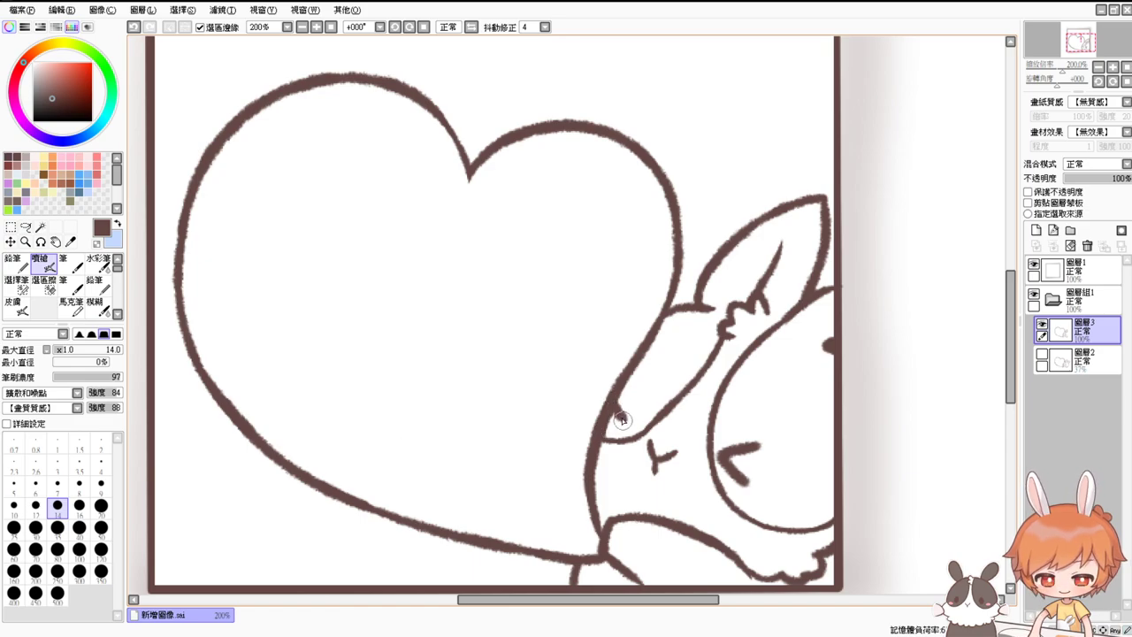
{"action": "left_click_drag", "start_coordinate": [624, 413], "coordinate": [608, 422]}
{"action": "key", "text": "ctrl+z"}
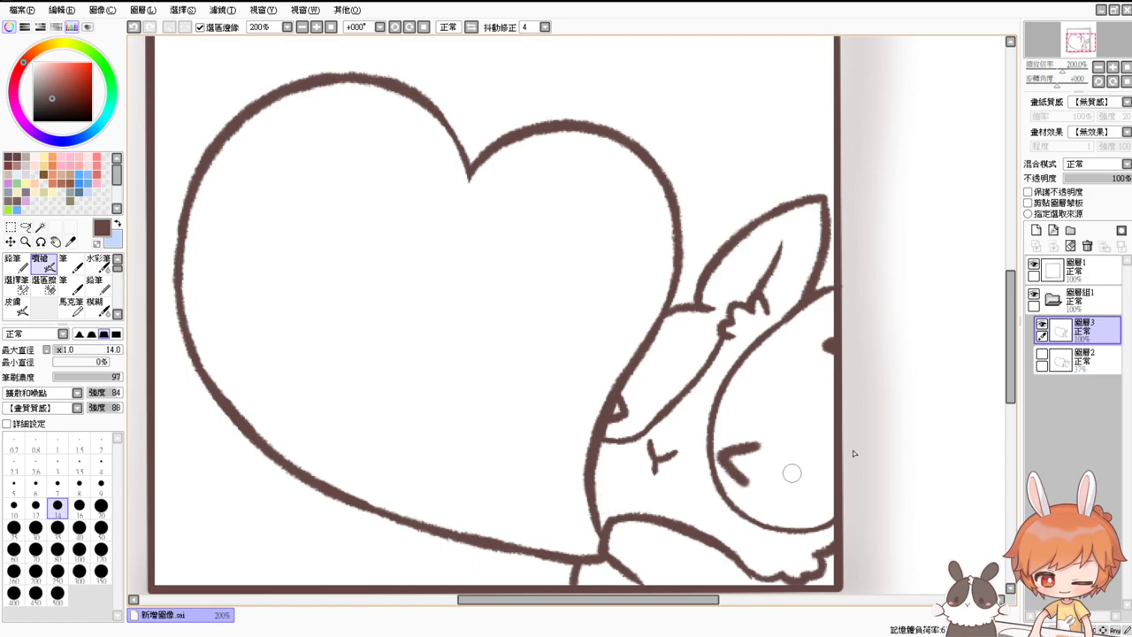
{"action": "left_click", "coordinate": [1042, 354]}
{"action": "left_click", "coordinate": [1043, 354]}
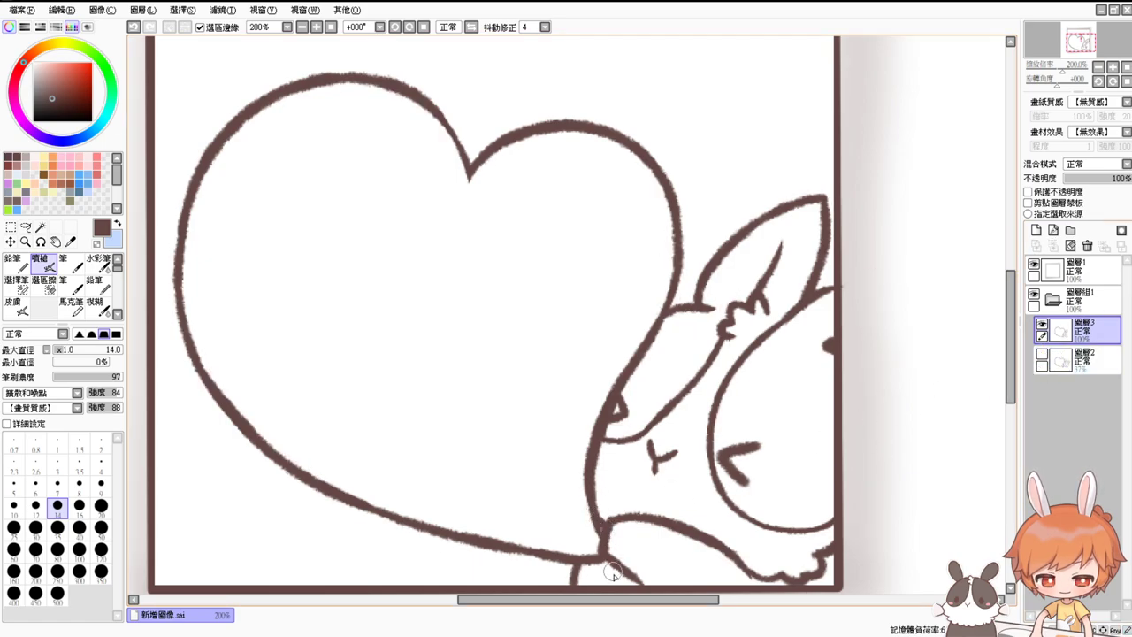
Draw a short curved cuff line across the rabbit's paw beside the heart's lower tip
{"action": "mouse_move", "coordinate": [615, 546]}
{"action": "left_mouse_down"}
{"action": "mouse_move", "coordinate": [607, 486]}
{"action": "mouse_move", "coordinate": [602, 501]}
{"action": "left_mouse_up"}
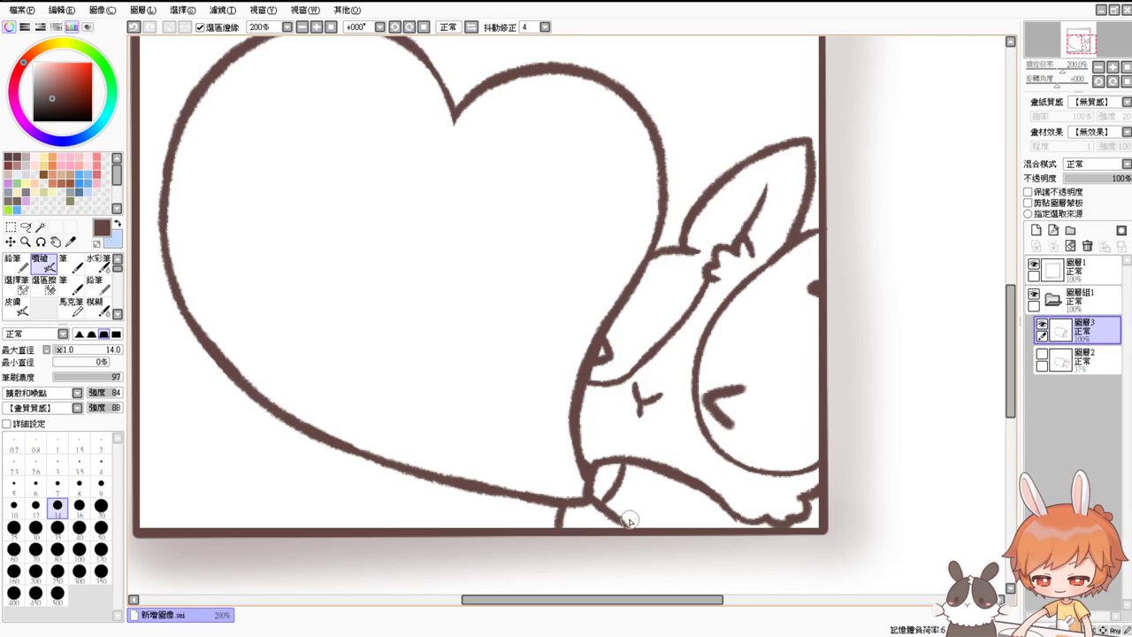
{"action": "left_click_drag", "start_coordinate": [620, 437], "coordinate": [633, 482]}
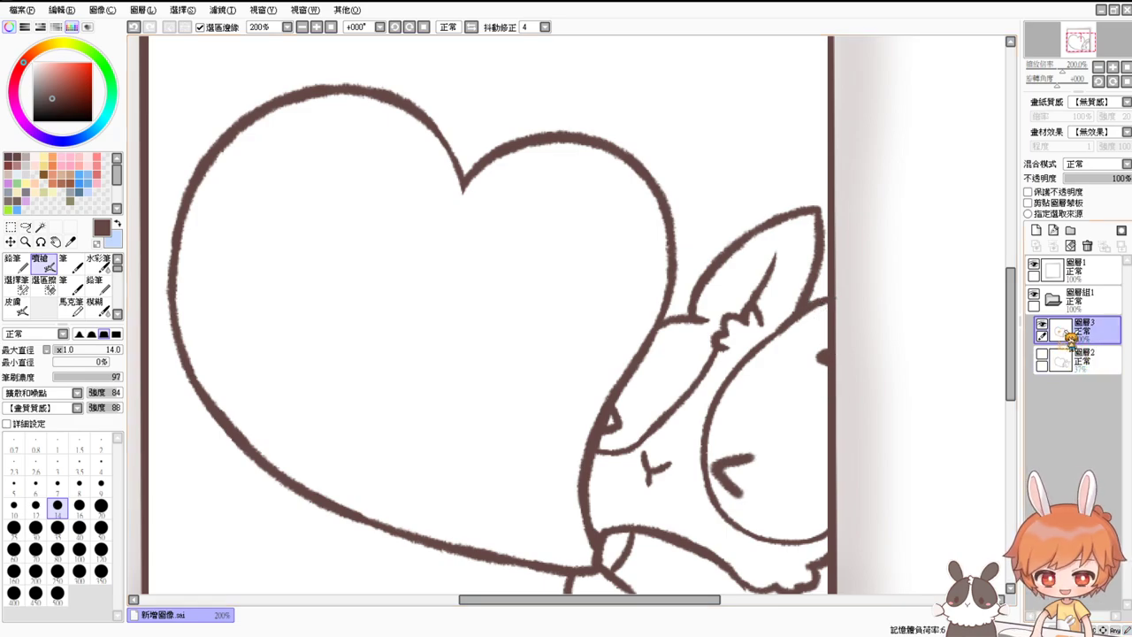
{"action": "key", "text": "e"}
{"action": "key", "text": "e"}
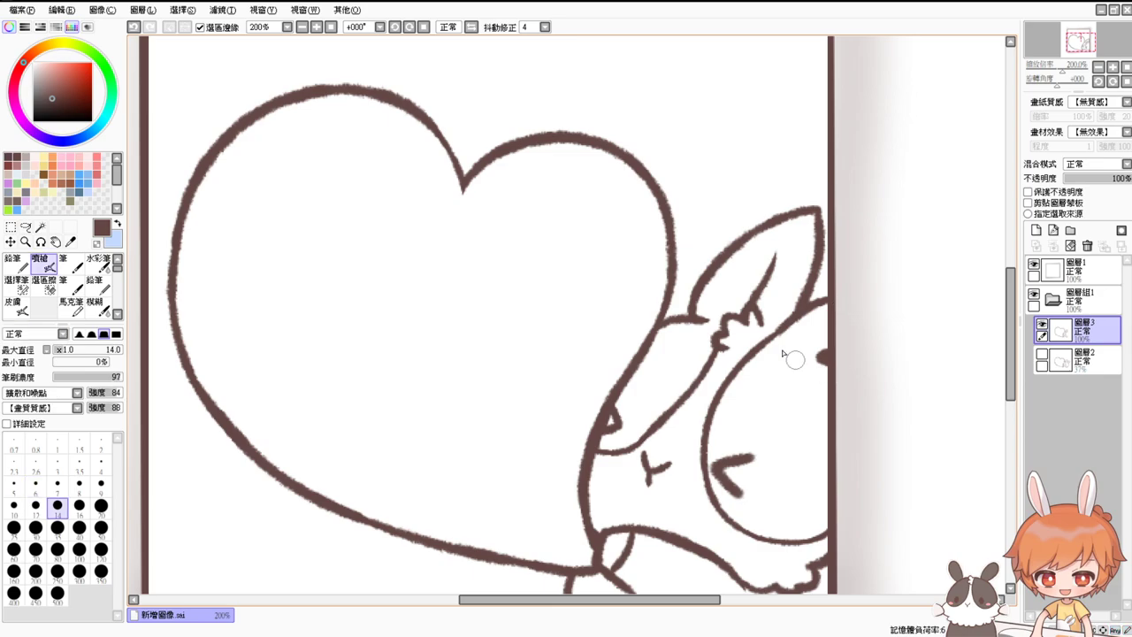
Trim the small ear mark at the frame's right edge into a sharp point with the eraser
{"action": "left_click", "coordinate": [330, 27]}
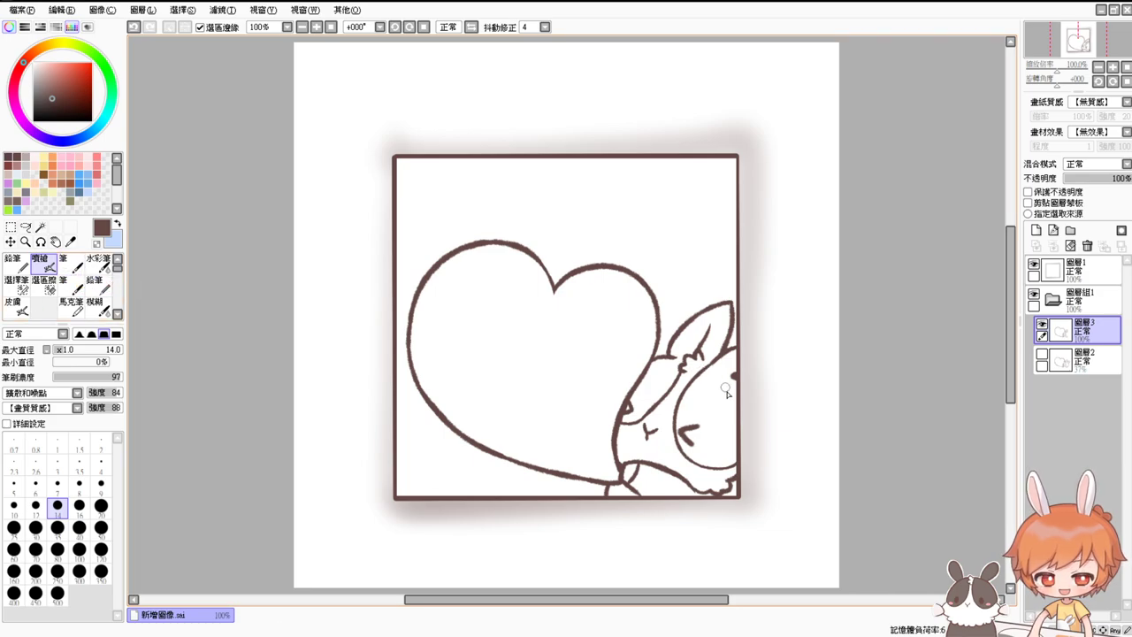
{"action": "scroll", "coordinate": [722, 409], "scroll_direction": "up", "scroll_amount": 3}
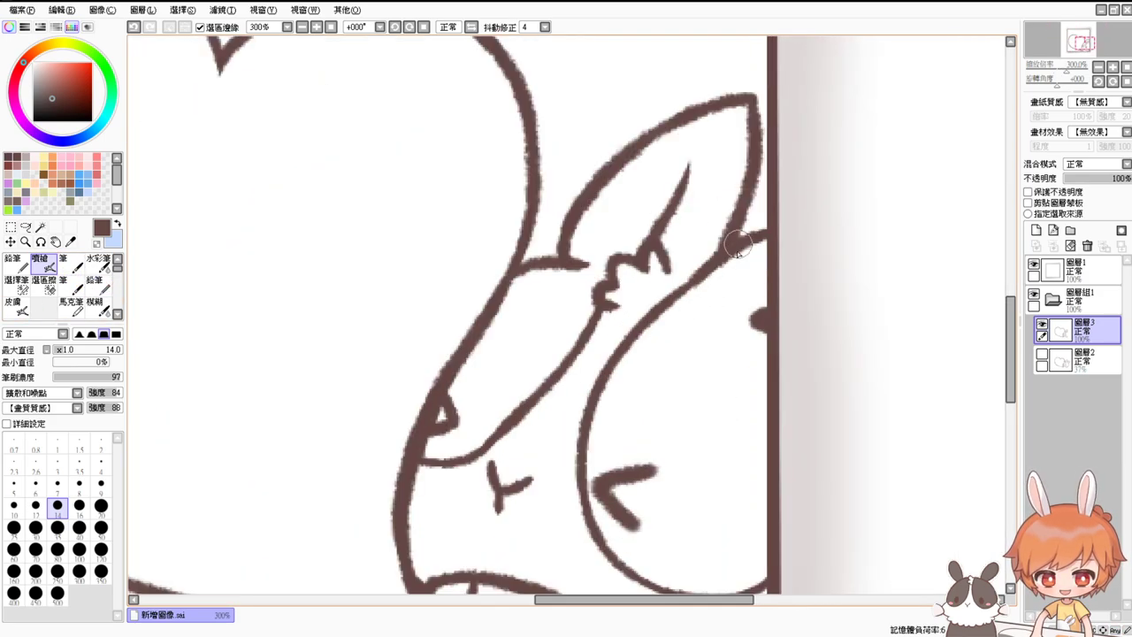
{"action": "key", "text": "e"}
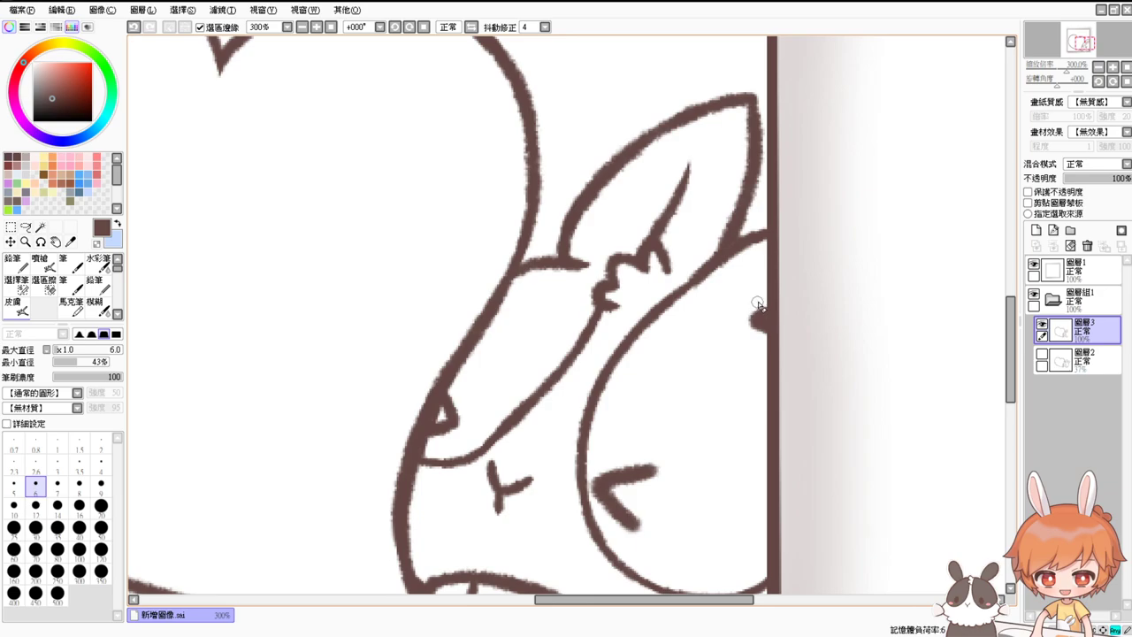
{"action": "left_click_drag", "start_coordinate": [759, 304], "coordinate": [742, 326]}
{"action": "left_click_drag", "start_coordinate": [757, 307], "coordinate": [741, 333]}
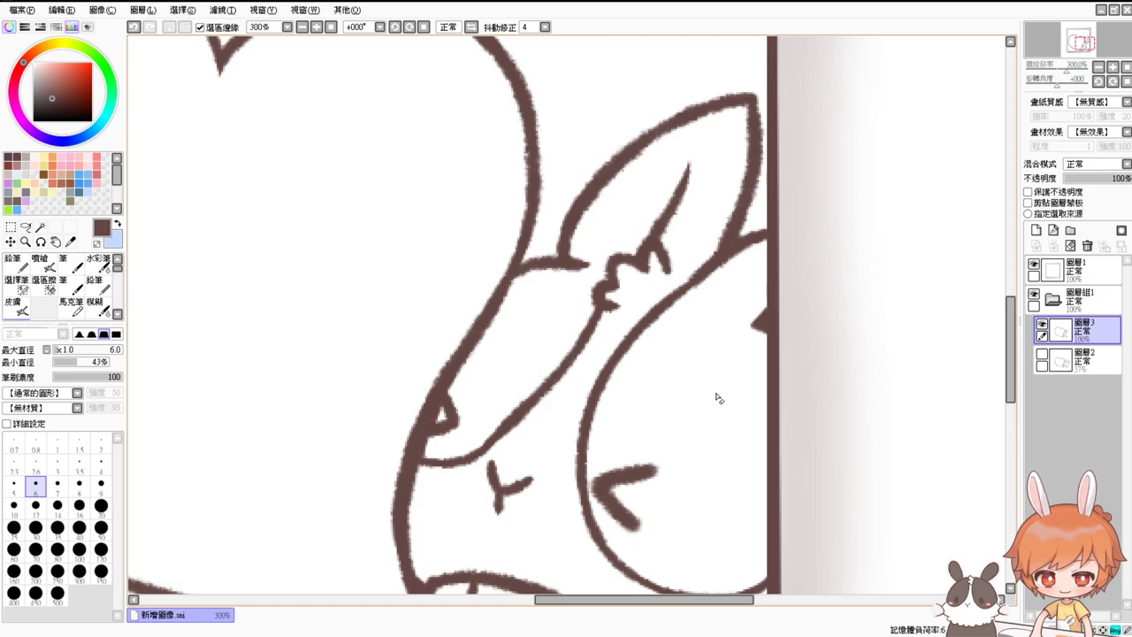
Extend the jagged fur tuft at the ear's base with airbrush strokes on 圖層3 until it meets the curved face-patch line
{"action": "key", "text": "v"}
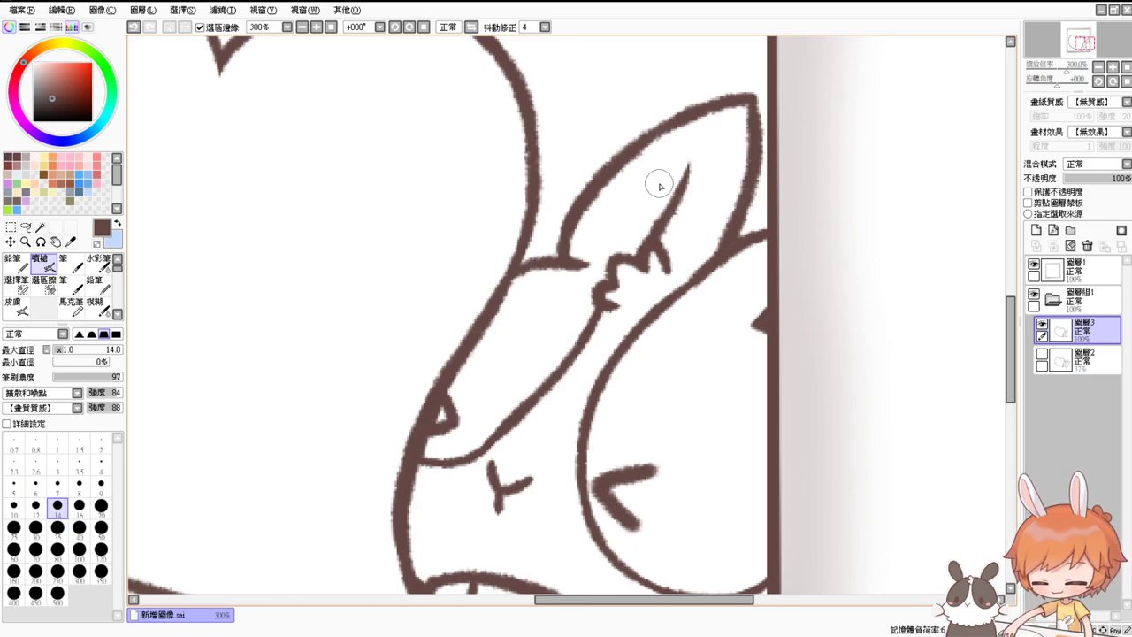
{"action": "left_click", "coordinate": [40, 227]}
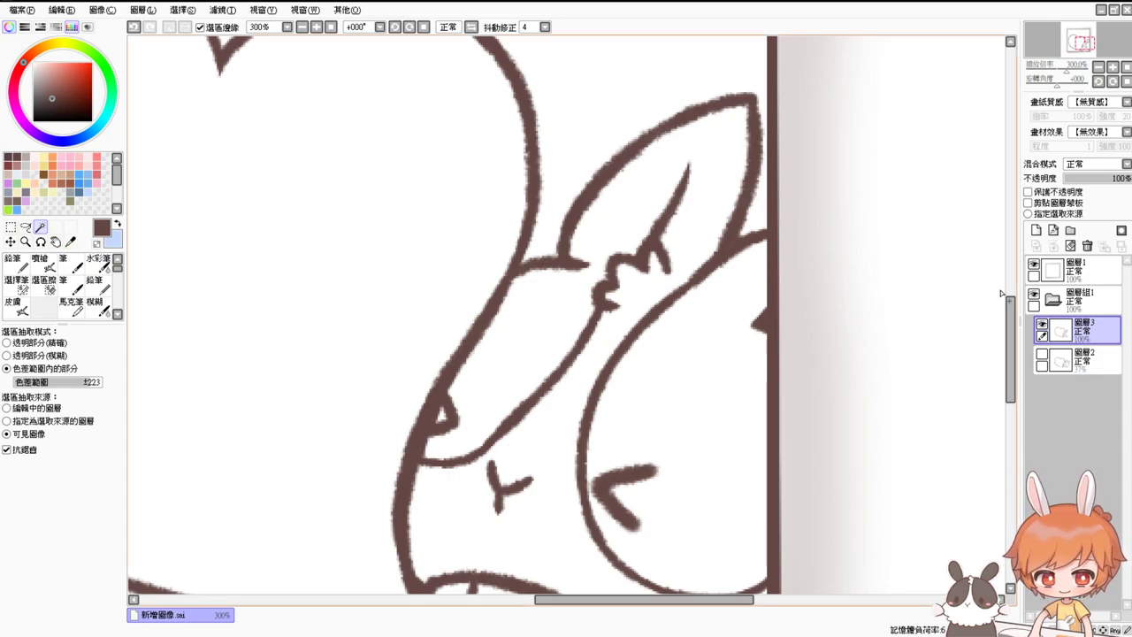
{"action": "left_click", "coordinate": [1089, 361]}
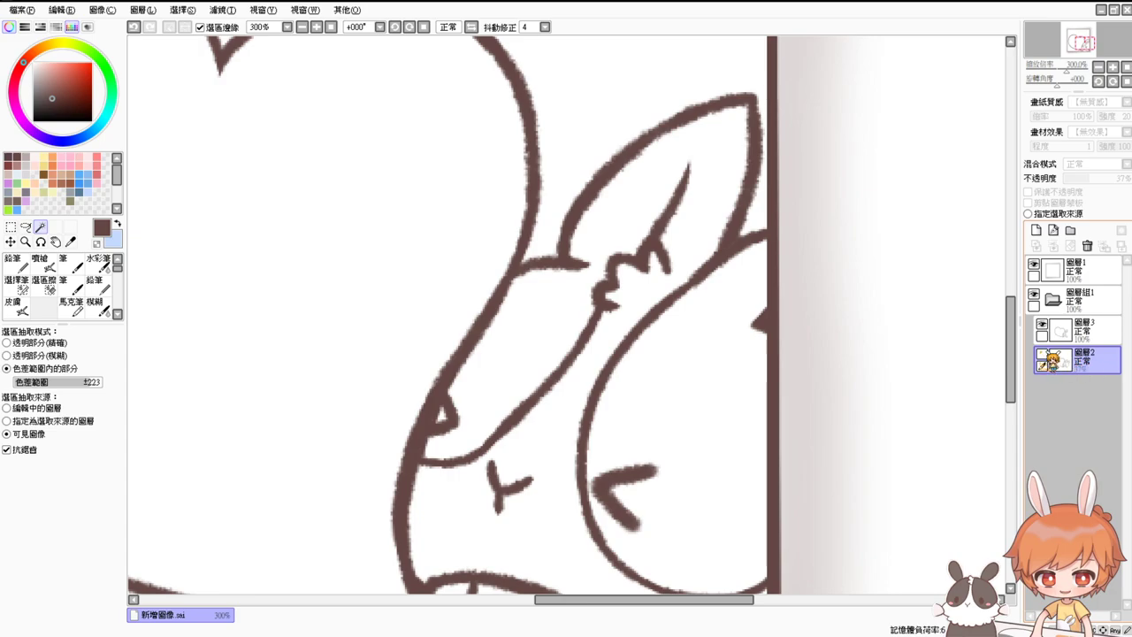
{"action": "left_click", "coordinate": [1095, 335], "text": "ctrl"}
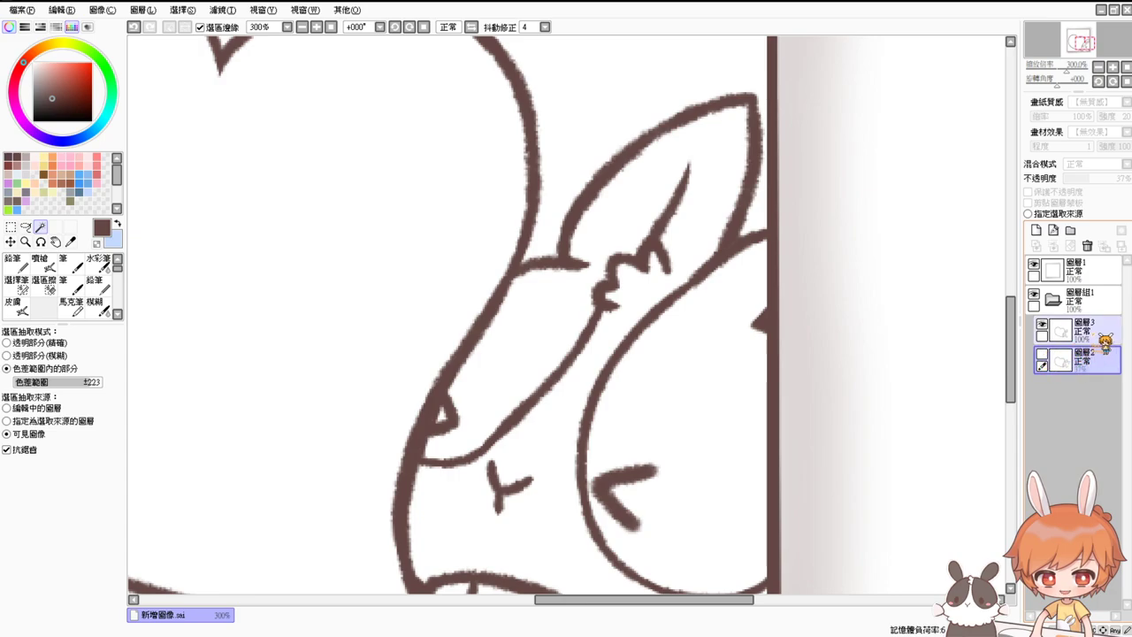
{"action": "left_click", "coordinate": [1088, 331]}
{"action": "left_click", "coordinate": [40, 263]}
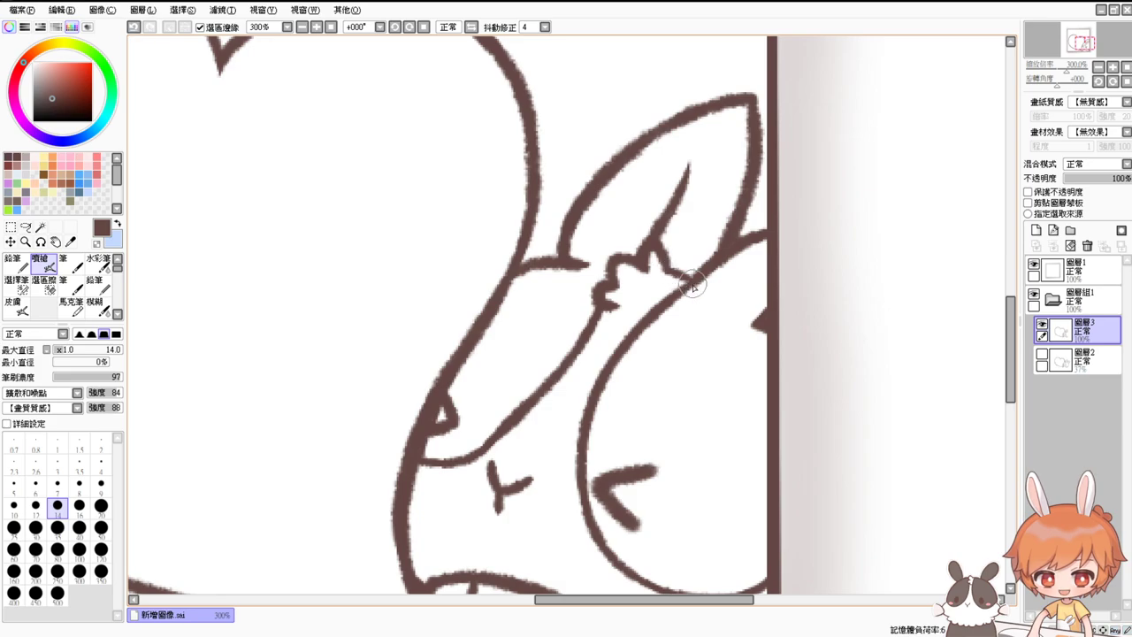
{"action": "left_click_drag", "start_coordinate": [670, 260], "coordinate": [690, 255]}
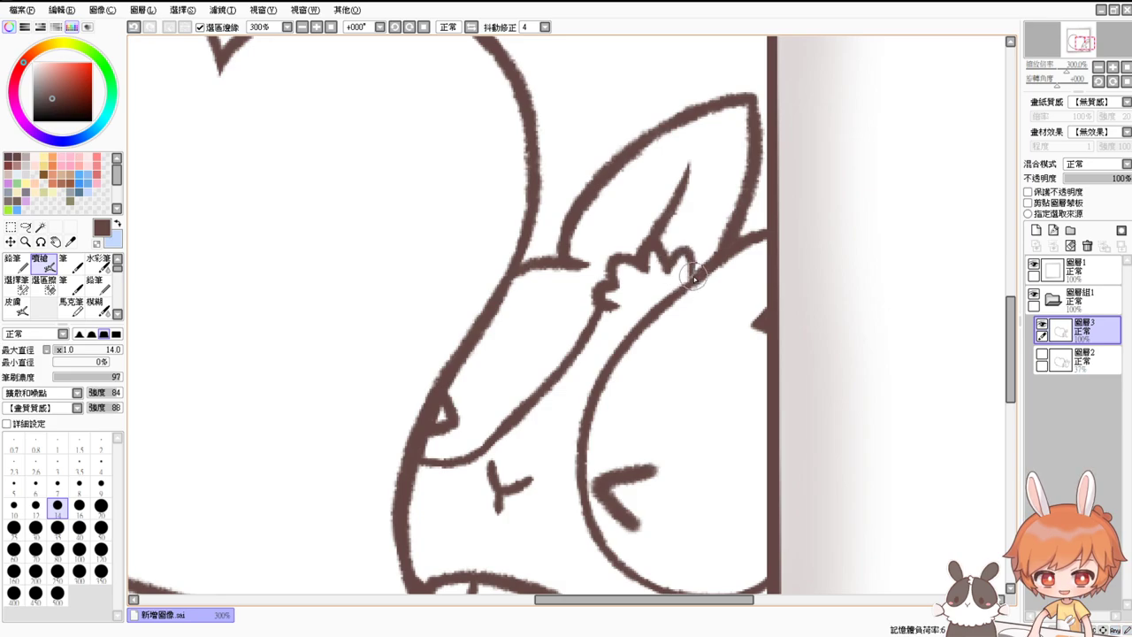
Mark the sleeve and body areas below the rabbit's face with the Magic Wand, undoing the stray face selection, and clear the selection
{"action": "scroll", "coordinate": [678, 349], "scroll_direction": "down", "scroll_amount": 1}
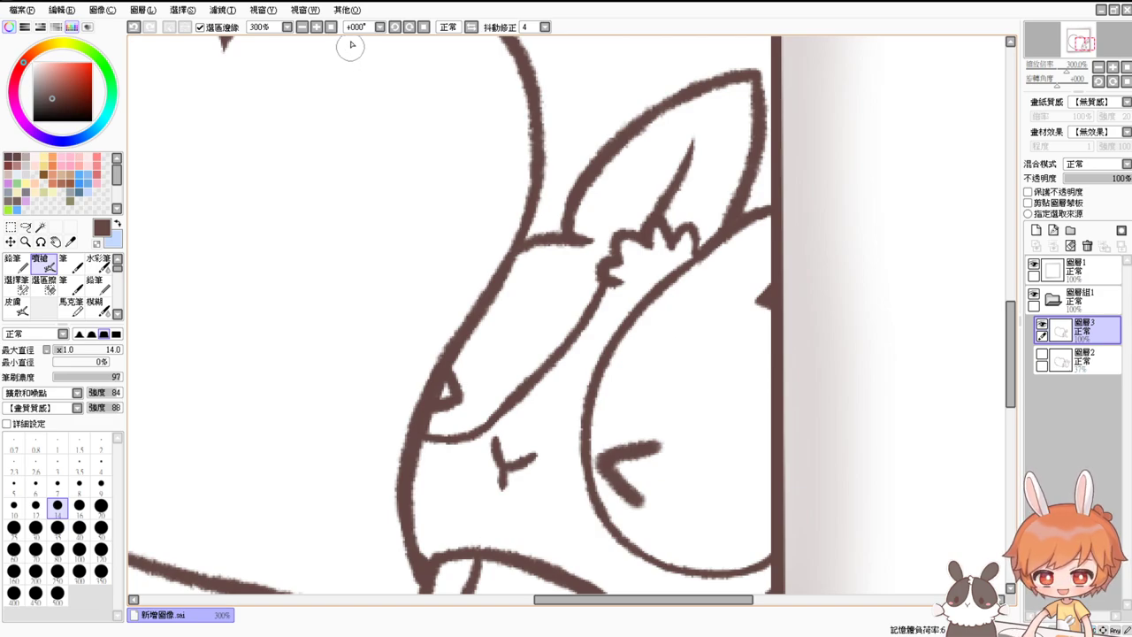
{"action": "left_click", "coordinate": [306, 28]}
{"action": "left_click_drag", "start_coordinate": [639, 475], "coordinate": [649, 439]}
{"action": "left_click", "coordinate": [40, 226]}
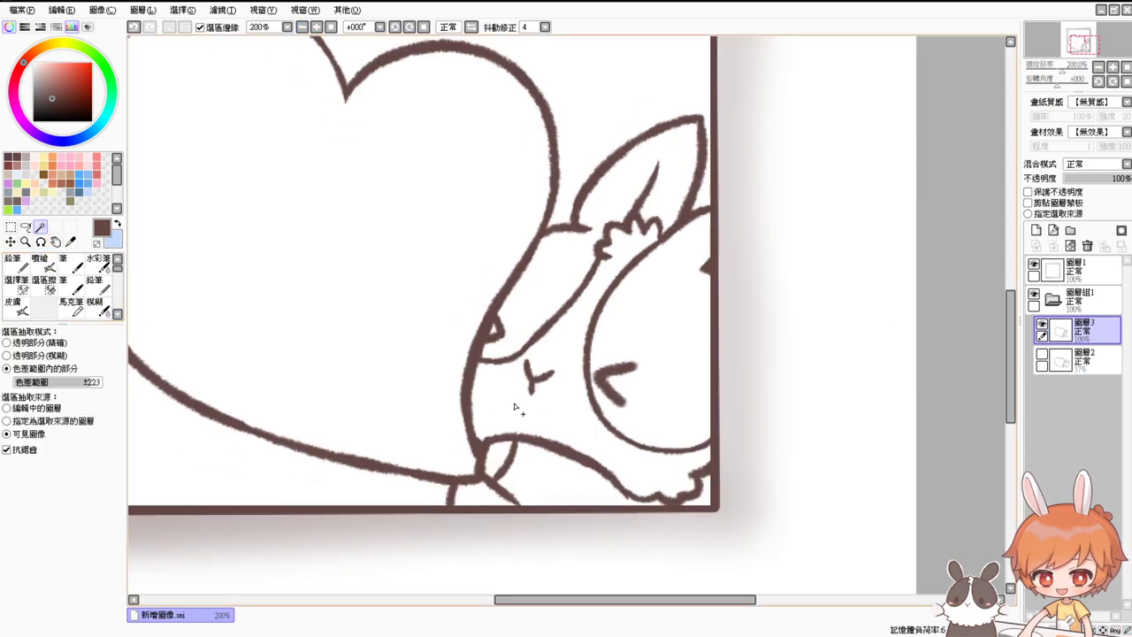
{"action": "left_click", "coordinate": [605, 449]}
{"action": "left_click", "coordinate": [553, 498]}
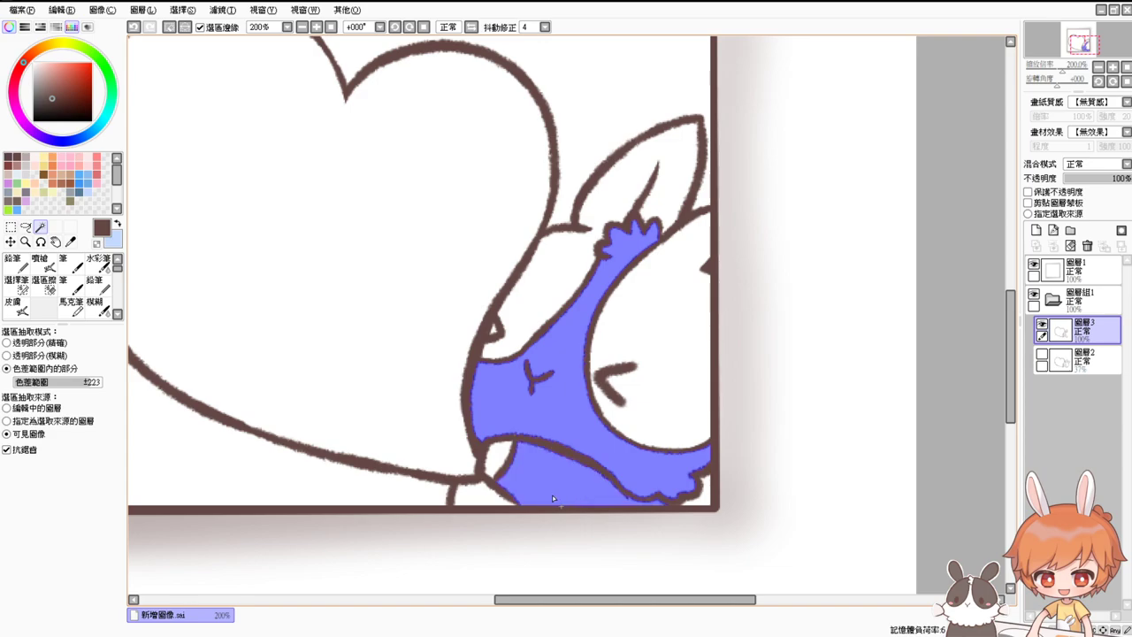
{"action": "key", "text": "ctrl+z"}
{"action": "key", "text": "ctrl+z"}
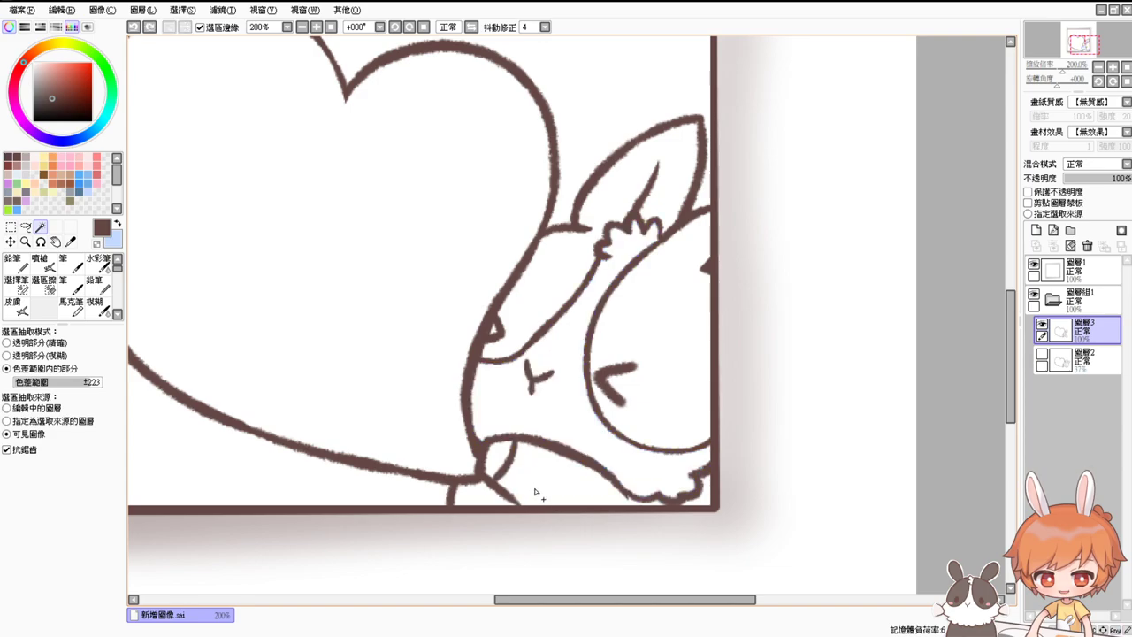
{"action": "left_click", "coordinate": [547, 496]}
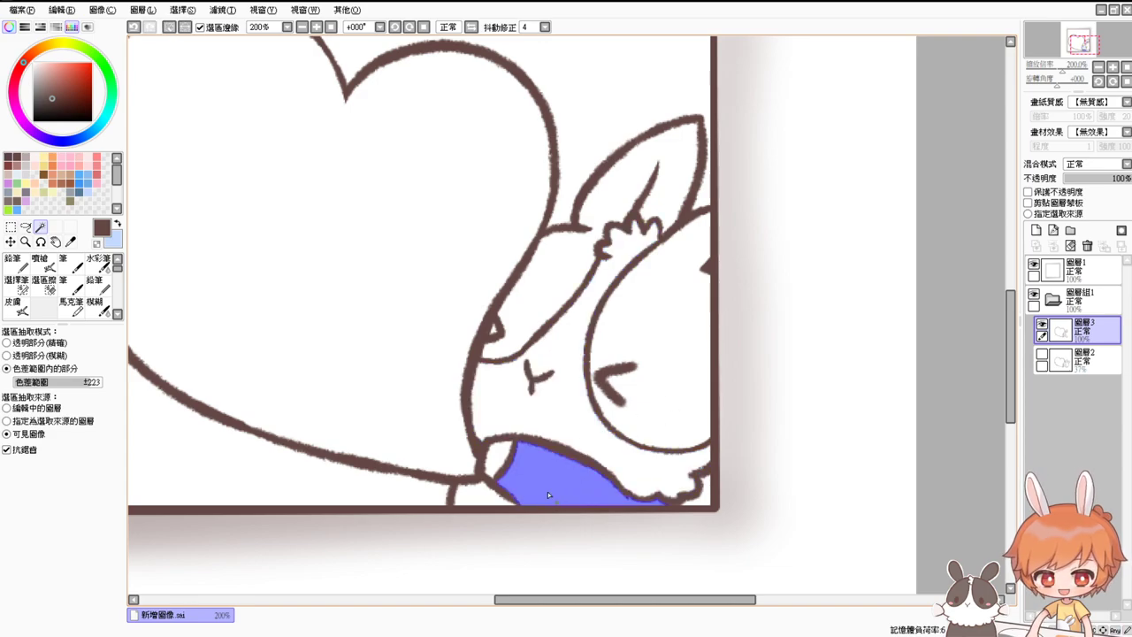
{"action": "left_click", "coordinate": [487, 496]}
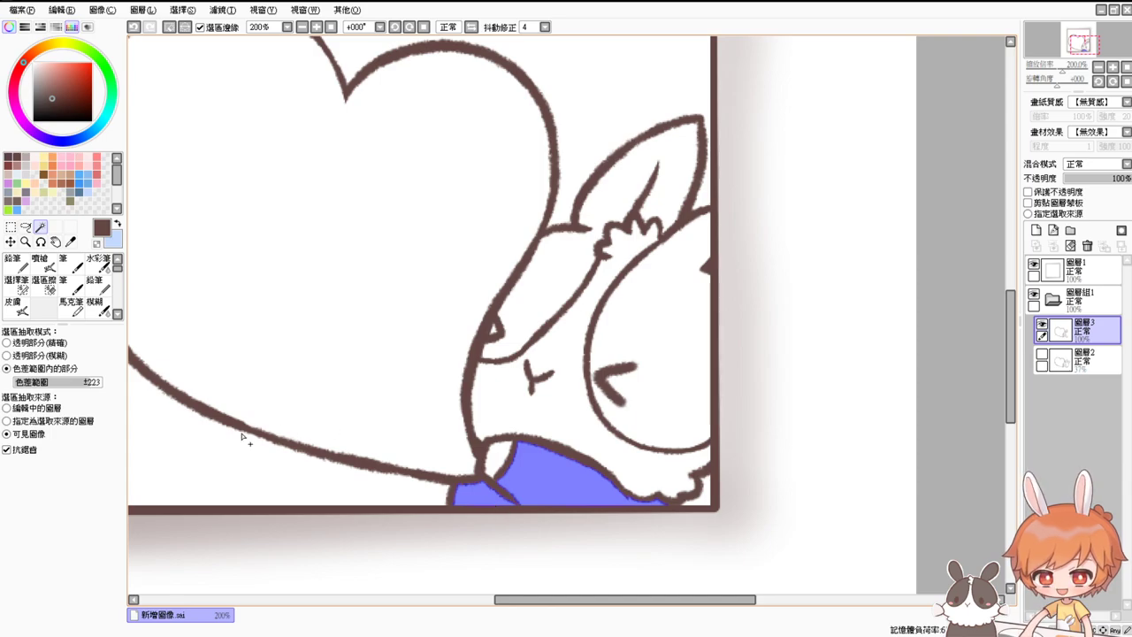
{"action": "left_click", "coordinate": [301, 26]}
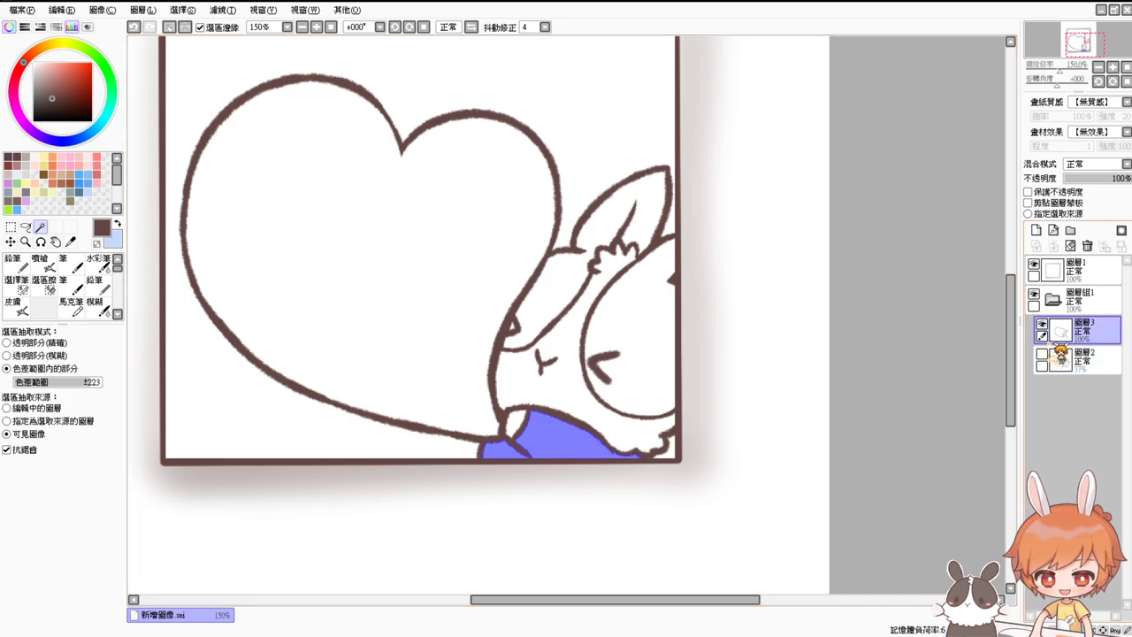
{"action": "key", "text": "ctrl+d"}
With 圖層3 hidden, sketch the rabbit's full snout outline and a second paw overlapping the heart on 圖層2, and show 圖層3 again
{"action": "left_click", "coordinate": [1043, 324]}
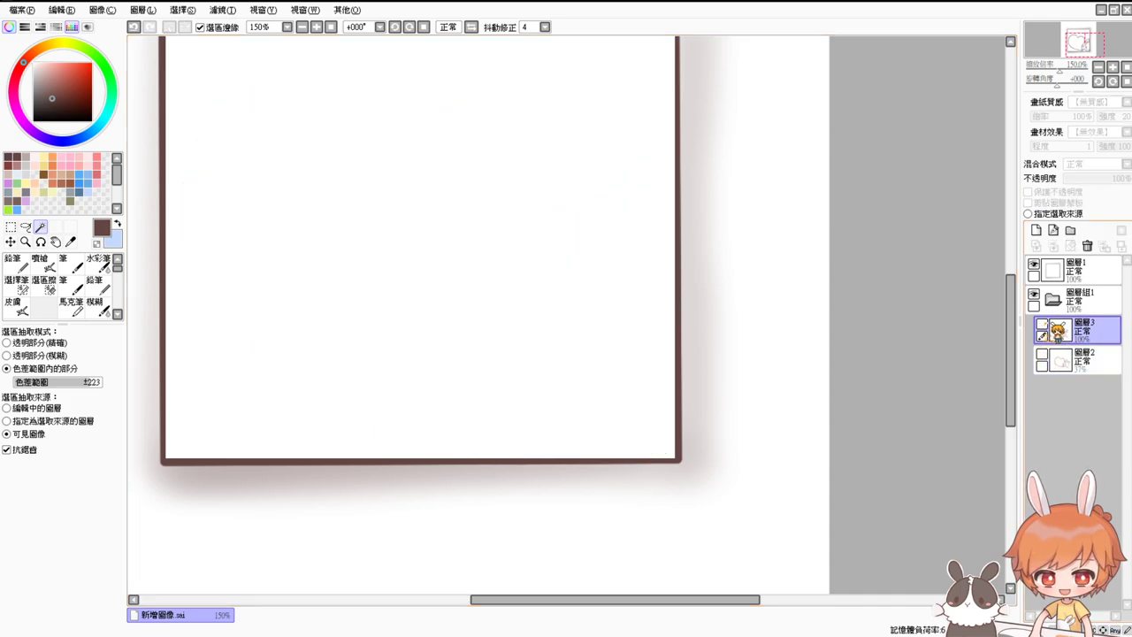
{"action": "left_click", "coordinate": [1042, 353]}
{"action": "left_click", "coordinate": [39, 263]}
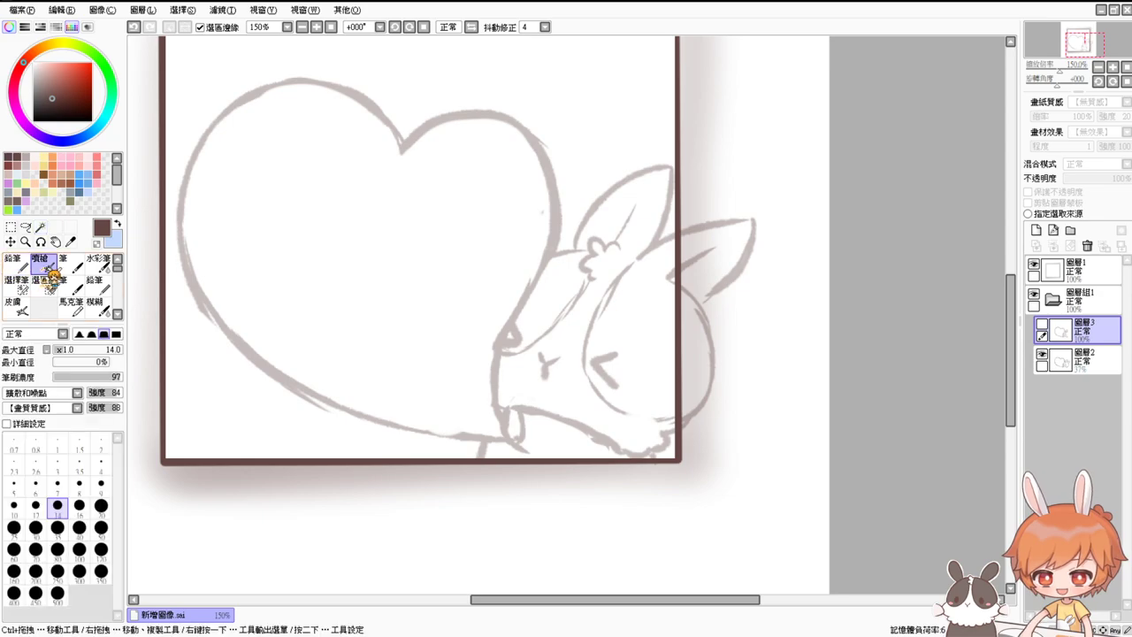
{"action": "left_click", "coordinate": [1089, 359]}
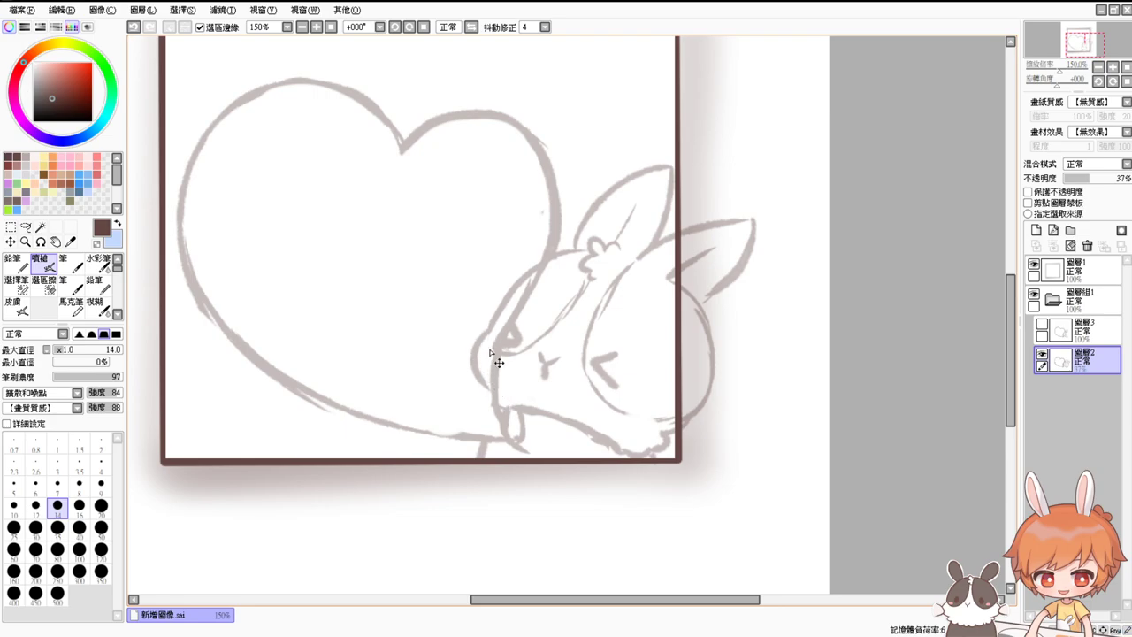
{"action": "mouse_move", "coordinate": [486, 331]}
{"action": "left_mouse_down"}
{"action": "mouse_move", "coordinate": [506, 405]}
{"action": "mouse_move", "coordinate": [496, 389]}
{"action": "mouse_move", "coordinate": [491, 416]}
{"action": "mouse_move", "coordinate": [480, 411]}
{"action": "mouse_move", "coordinate": [491, 413]}
{"action": "mouse_move", "coordinate": [483, 389]}
{"action": "mouse_move", "coordinate": [472, 424]}
{"action": "mouse_move", "coordinate": [469, 409]}
{"action": "mouse_move", "coordinate": [484, 437]}
{"action": "left_mouse_up"}
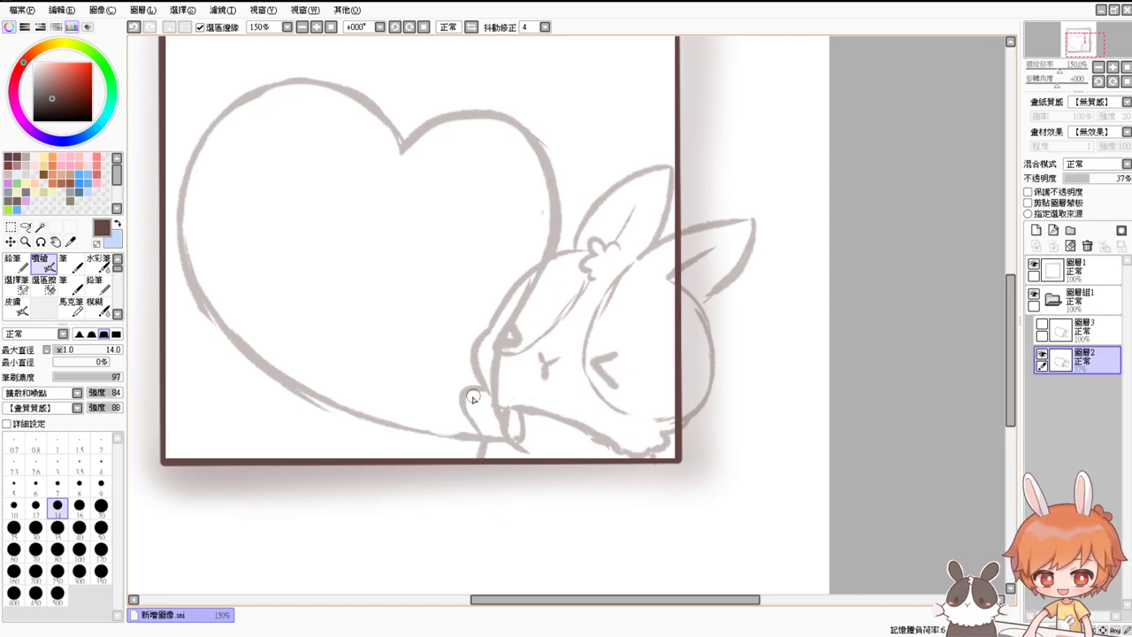
{"action": "mouse_move", "coordinate": [473, 400]}
{"action": "left_mouse_down"}
{"action": "mouse_move", "coordinate": [466, 420]}
{"action": "mouse_move", "coordinate": [479, 429]}
{"action": "left_mouse_up"}
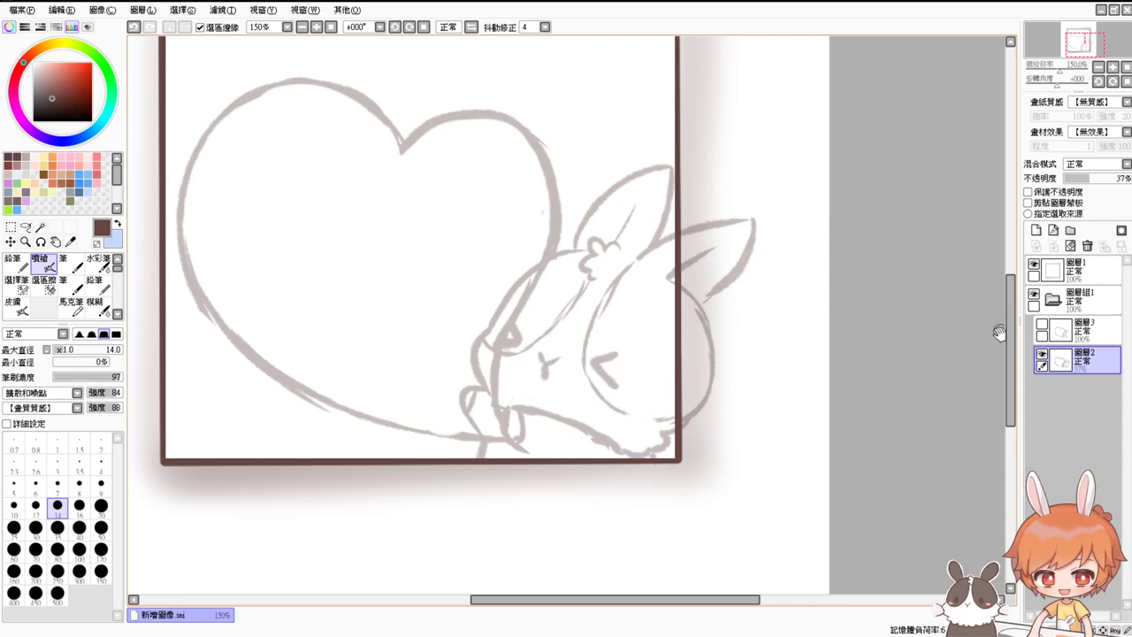
{"action": "left_click", "coordinate": [1042, 325]}
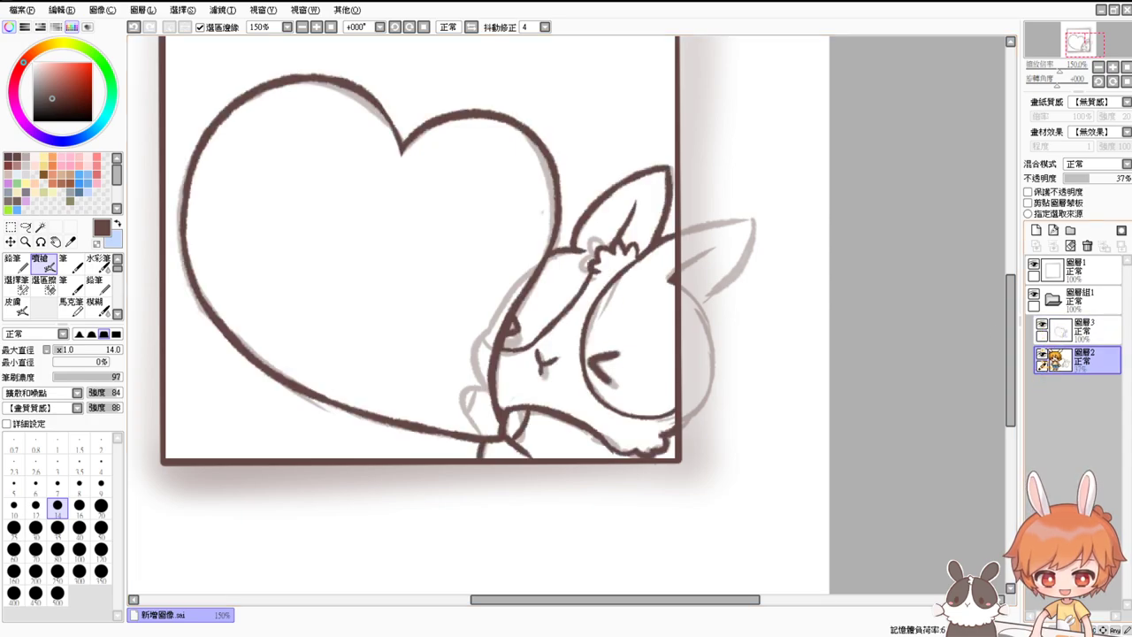
Hide the 圖層2 sketch and thicken the rabbit's squinting eye mark on 圖層3 with the airbrush at size 8
{"action": "left_click", "coordinate": [1043, 355]}
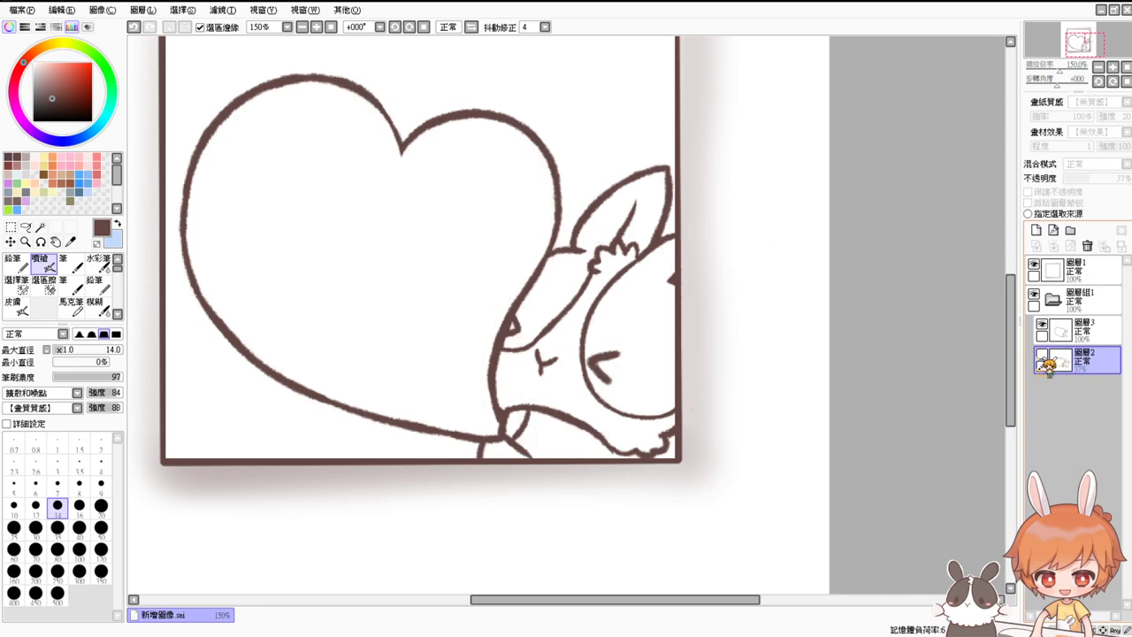
{"action": "key", "text": "ctrl+plus"}
{"action": "key", "text": "ctrl+plus"}
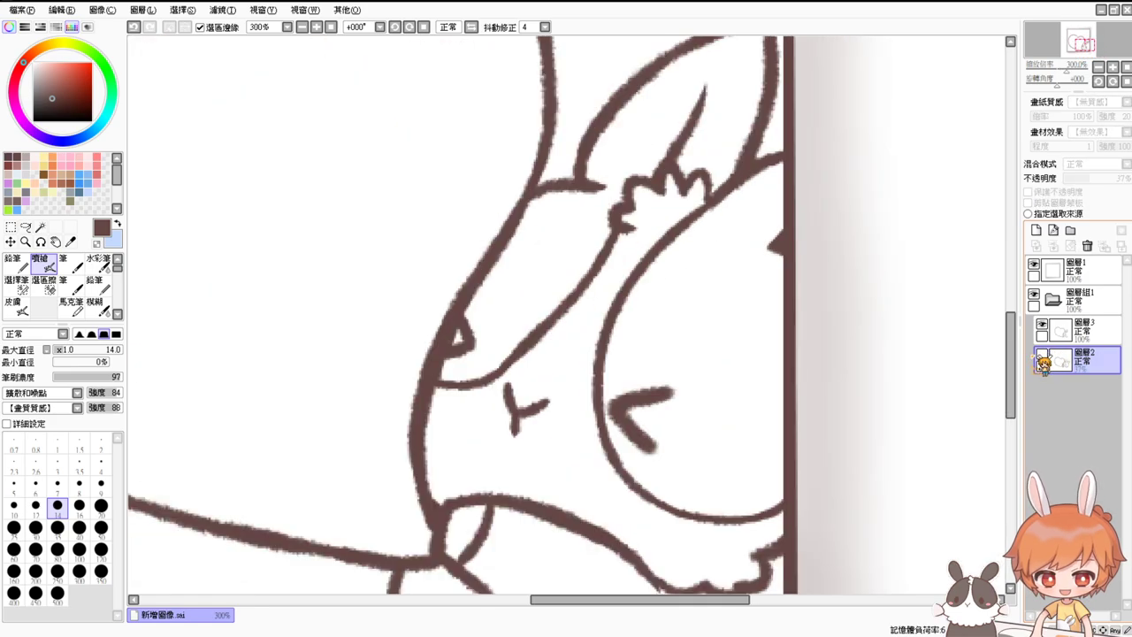
{"action": "left_click", "coordinate": [1084, 335]}
{"action": "mouse_move", "coordinate": [485, 337]}
{"action": "left_mouse_down", "text": "ctrl+alt"}
{"action": "mouse_move", "coordinate": [462, 311]}
{"action": "mouse_move", "coordinate": [475, 347]}
{"action": "mouse_move", "coordinate": [458, 367]}
{"action": "left_mouse_up", "text": "ctrl+alt"}
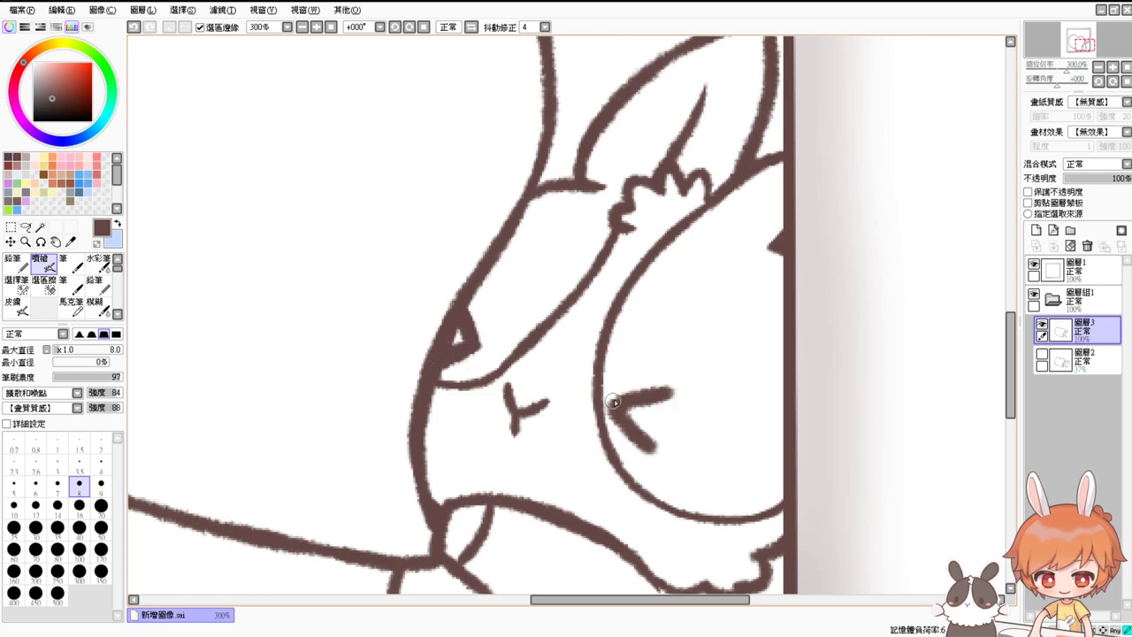
{"action": "mouse_move", "coordinate": [612, 403]}
{"action": "left_mouse_down"}
{"action": "mouse_move", "coordinate": [667, 389]}
{"action": "mouse_move", "coordinate": [628, 419]}
{"action": "mouse_move", "coordinate": [624, 410]}
{"action": "mouse_move", "coordinate": [652, 446]}
{"action": "left_mouse_up"}
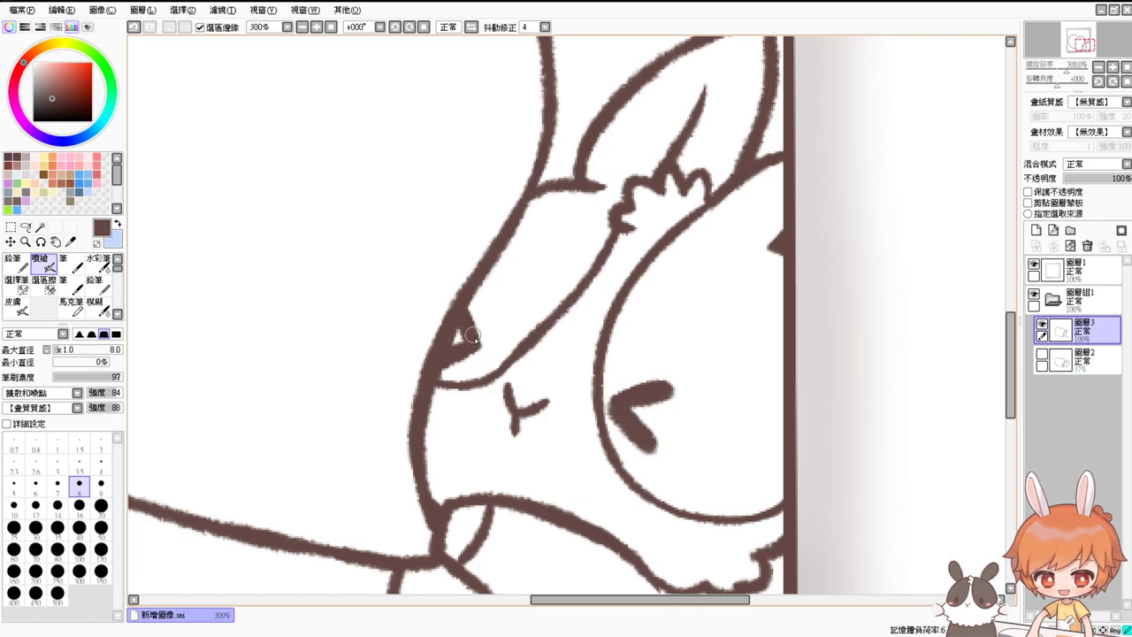
{"action": "left_click_drag", "start_coordinate": [472, 335], "coordinate": [467, 362]}
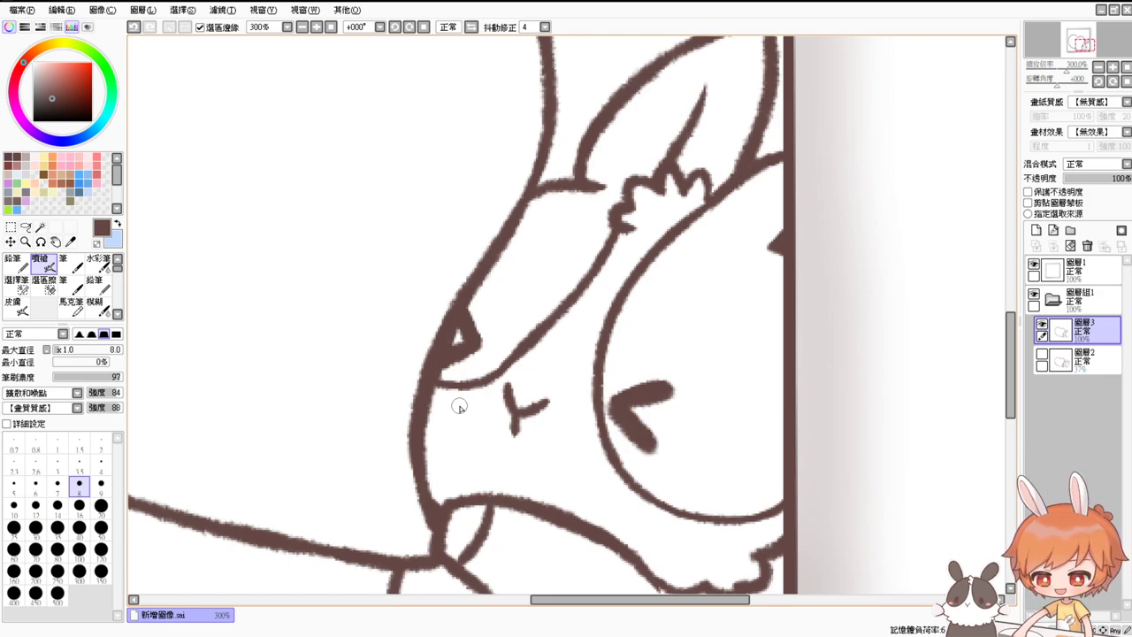
Select the rabbit's ear, two dark face patches, body and paw with the Magic Wand, undoing the stray selection that spreads across the canvas
{"action": "left_click", "coordinate": [302, 26]}
{"action": "left_click_drag", "start_coordinate": [531, 316], "coordinate": [668, 386]}
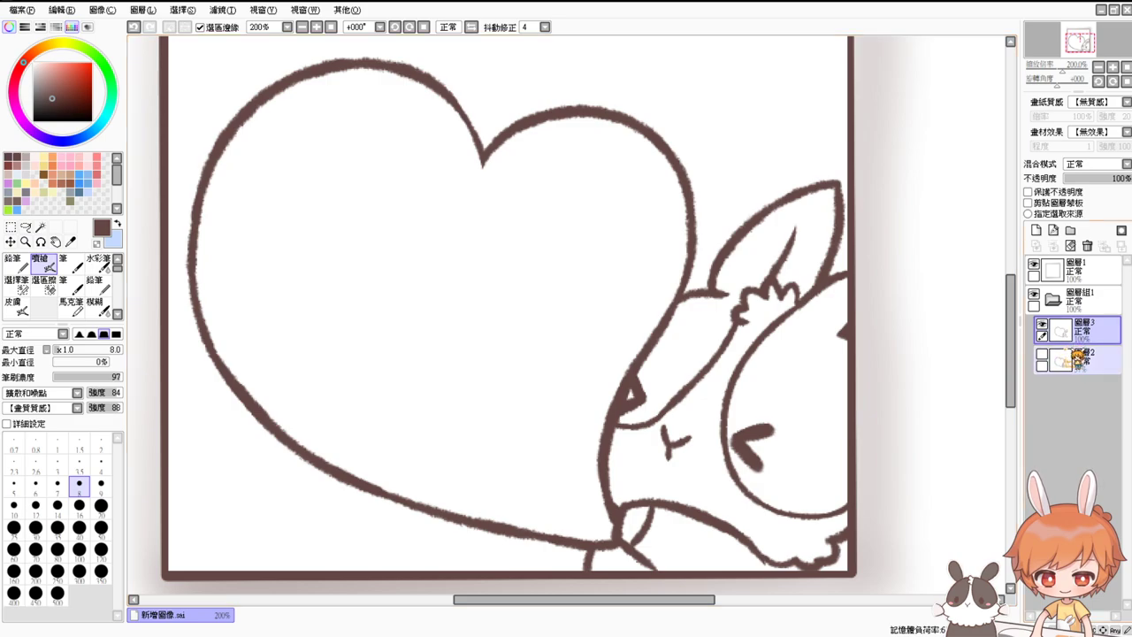
{"action": "left_click", "coordinate": [40, 228]}
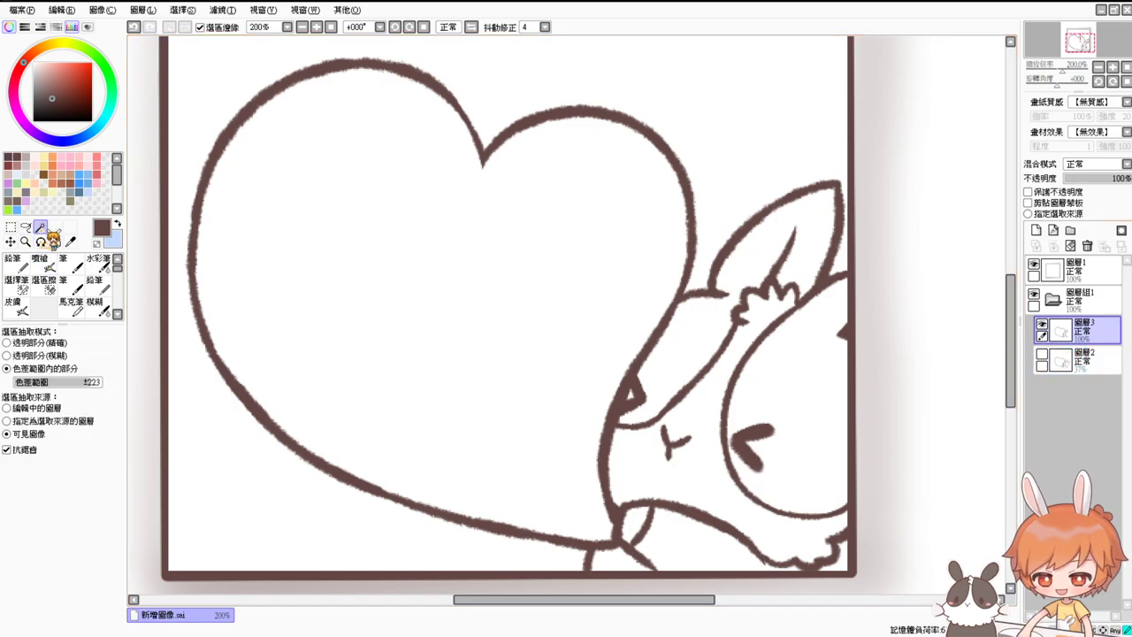
{"action": "left_click", "coordinate": [619, 559]}
{"action": "left_click", "coordinate": [681, 546], "text": "shift"}
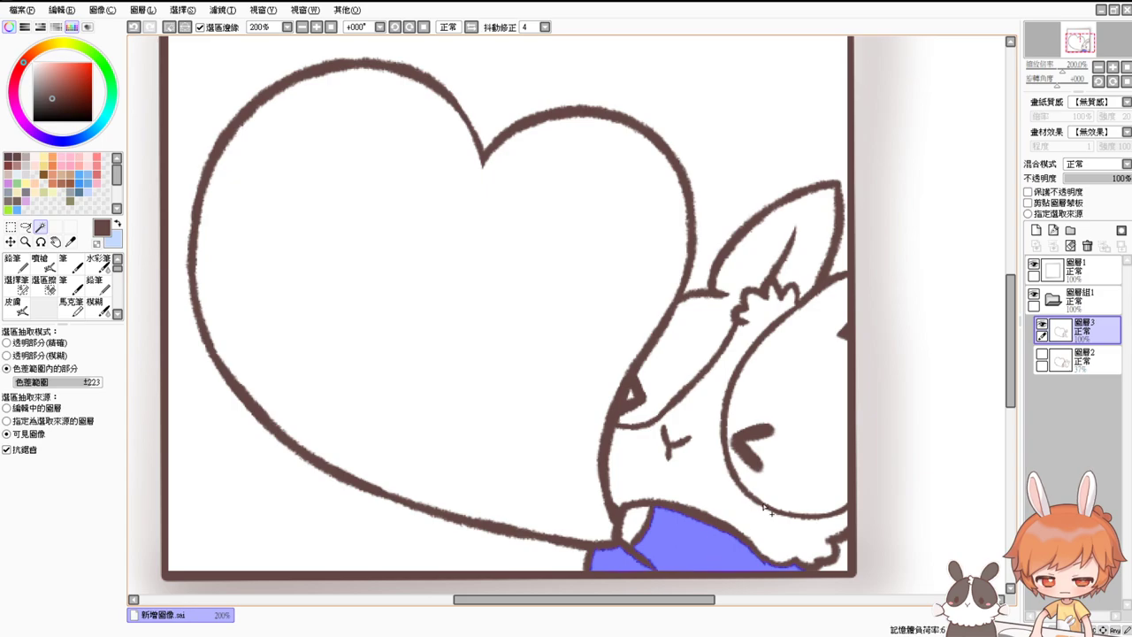
{"action": "left_click", "coordinate": [786, 457], "text": "shift"}
{"action": "left_click", "coordinate": [697, 363], "text": "shift"}
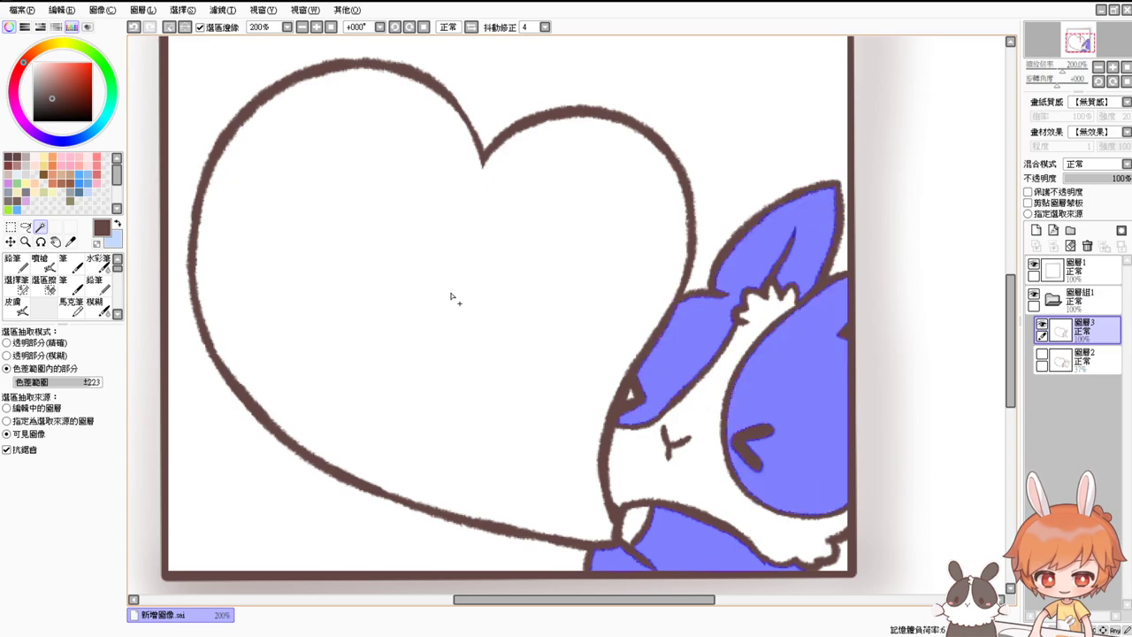
{"action": "left_click", "coordinate": [637, 404], "text": "shift"}
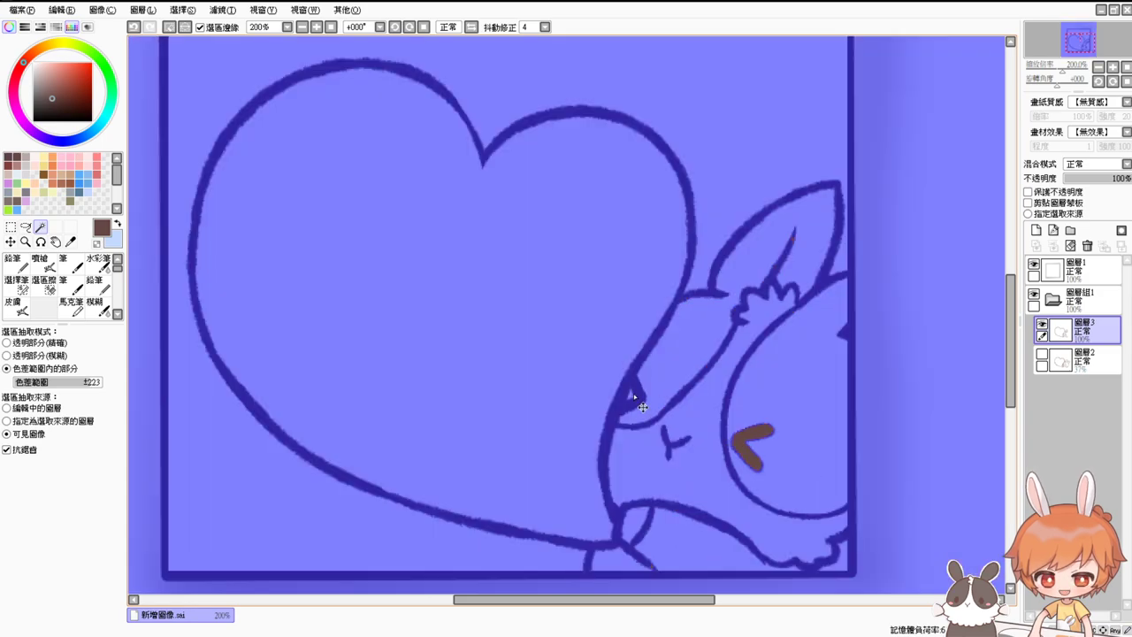
{"action": "key", "text": "ctrl+z"}
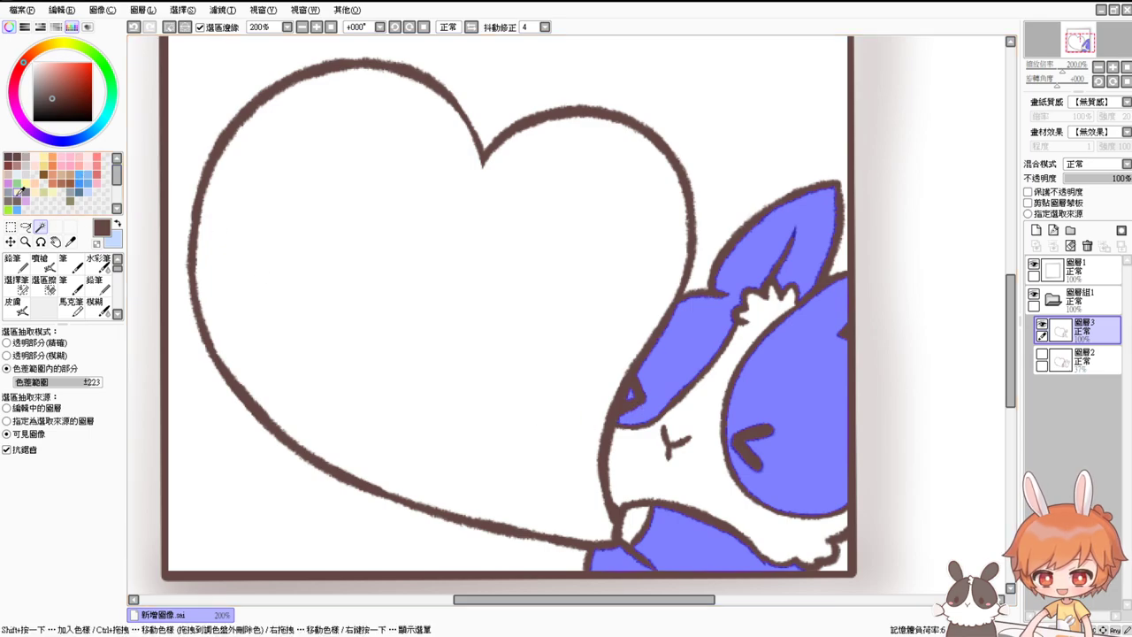
Fill the selected fur areas with grey-brown on a new layer, 圖層4, placed below 圖層3
{"action": "left_click", "coordinate": [15, 196]}
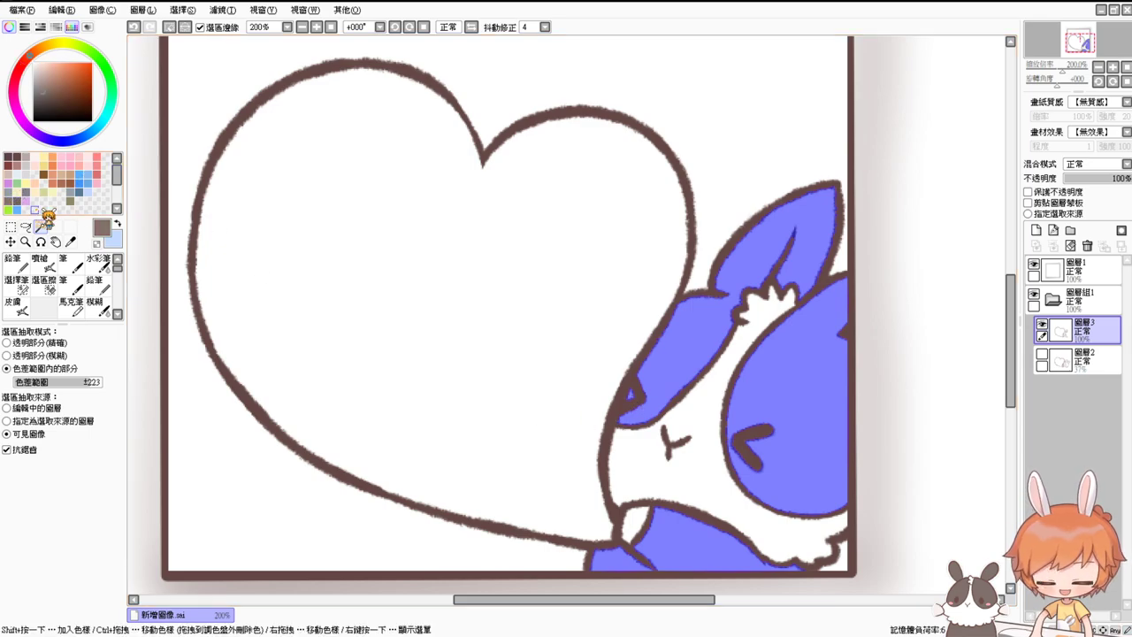
{"action": "left_click", "coordinate": [1036, 230]}
{"action": "left_click_drag", "start_coordinate": [1086, 329], "coordinate": [1090, 368]}
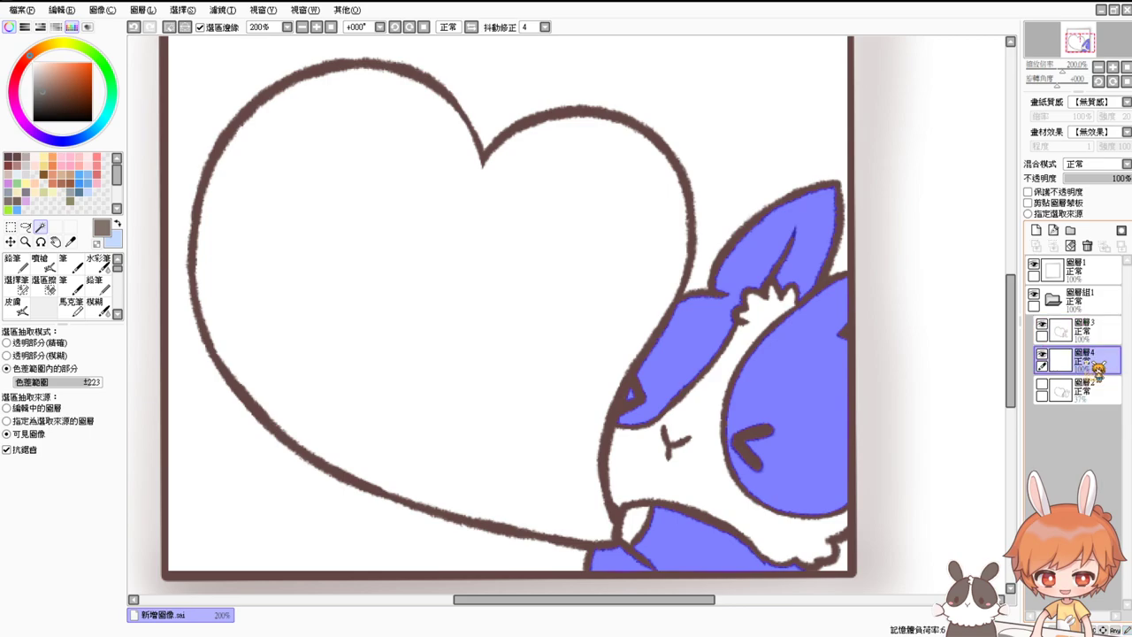
{"action": "key", "text": "ctrl+f"}
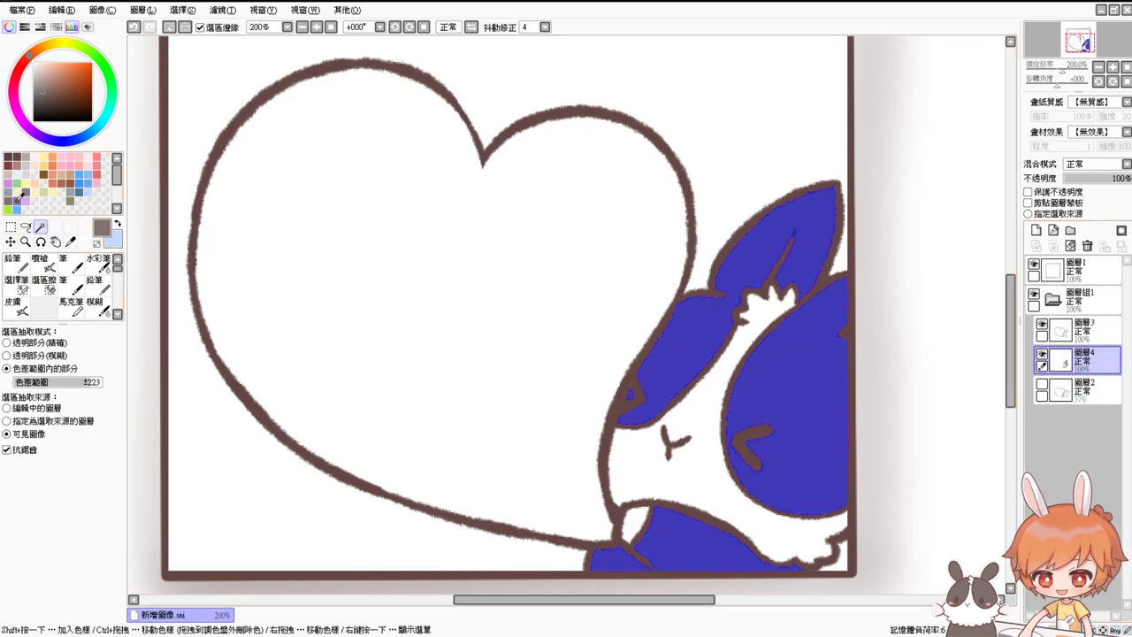
Airbrush darker brown shading along the ear's outer edge, its inner fold and the eye patch's lower edge, redoing poor strokes, and clear the selection
{"action": "left_click", "coordinate": [40, 263]}
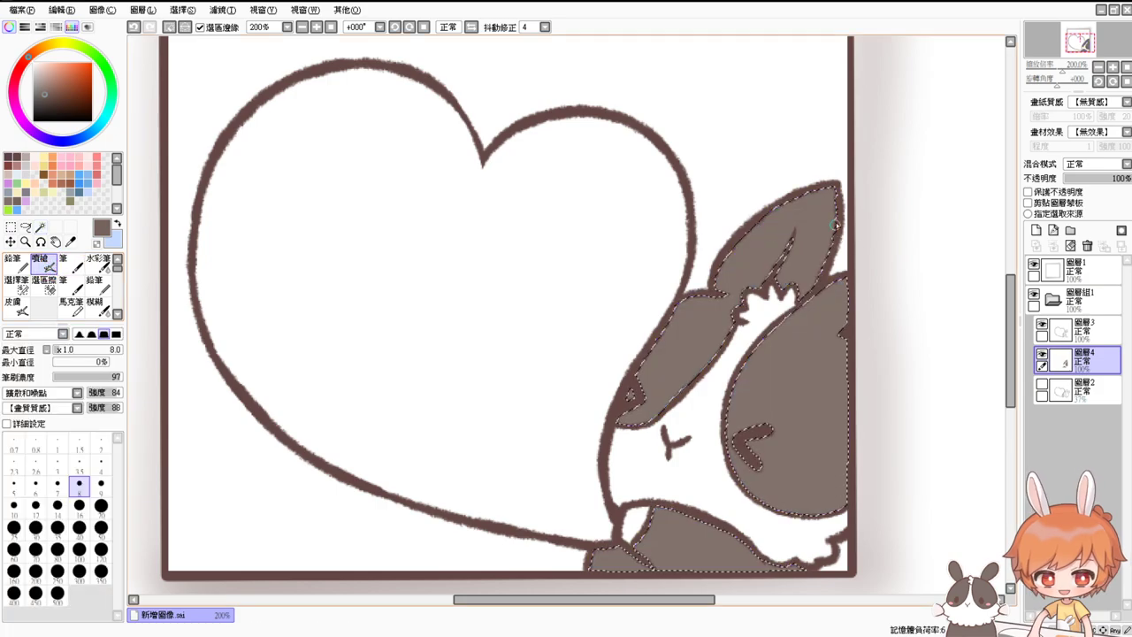
{"action": "left_click_drag", "start_coordinate": [830, 222], "coordinate": [781, 297]}
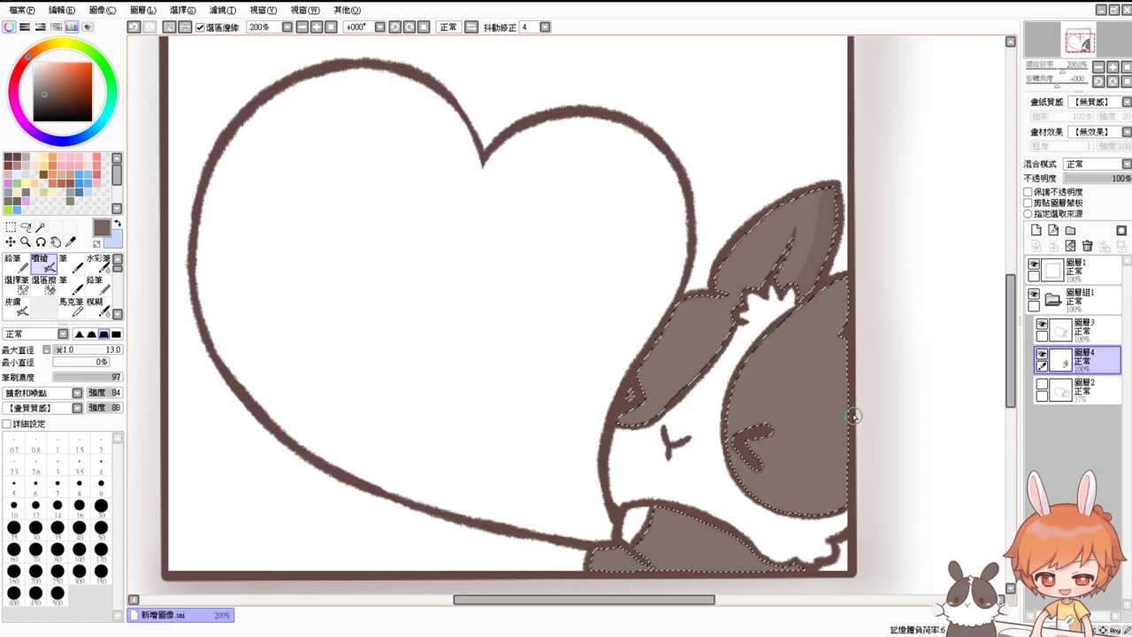
{"action": "left_click_drag", "start_coordinate": [854, 428], "coordinate": [769, 504]}
{"action": "key", "text": "ctrl+z"}
{"action": "mouse_move", "coordinate": [850, 434]}
{"action": "left_mouse_down"}
{"action": "mouse_move", "coordinate": [826, 494]}
{"action": "mouse_move", "coordinate": [801, 497]}
{"action": "mouse_move", "coordinate": [835, 507]}
{"action": "left_mouse_up"}
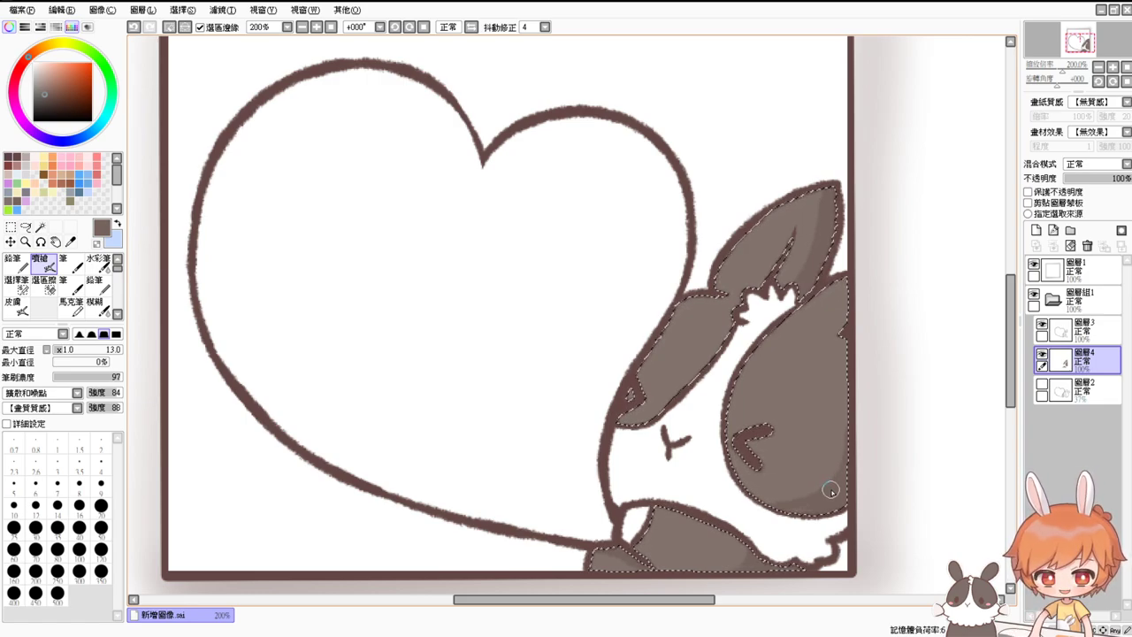
{"action": "left_click_drag", "start_coordinate": [790, 233], "coordinate": [745, 295]}
{"action": "key", "text": "ctrl+z"}
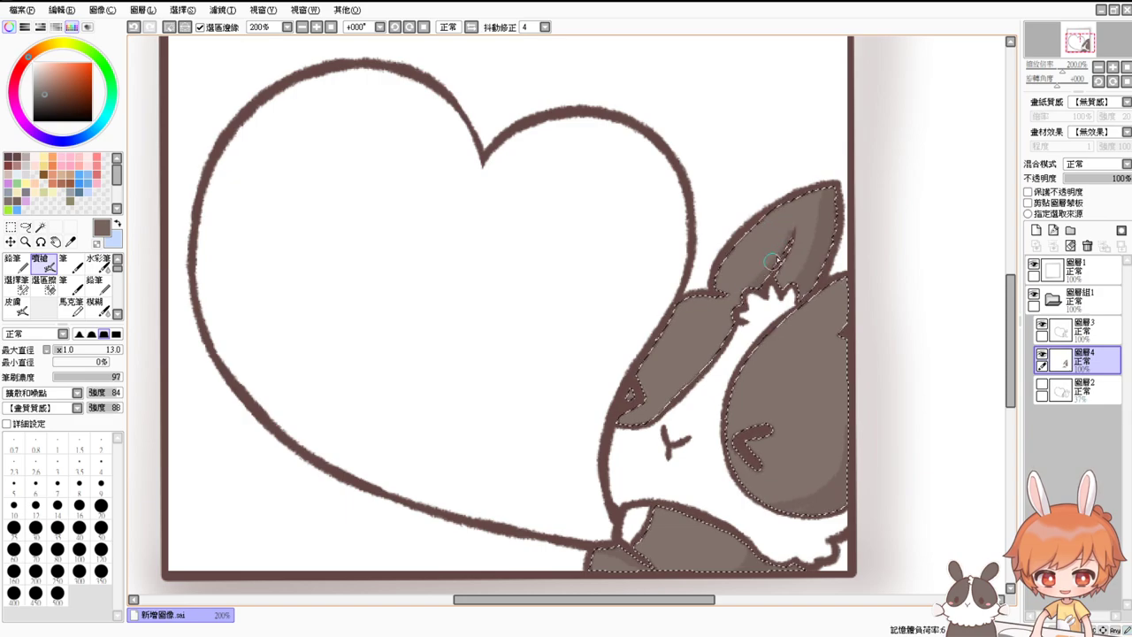
{"action": "left_click_drag", "start_coordinate": [791, 234], "coordinate": [751, 290]}
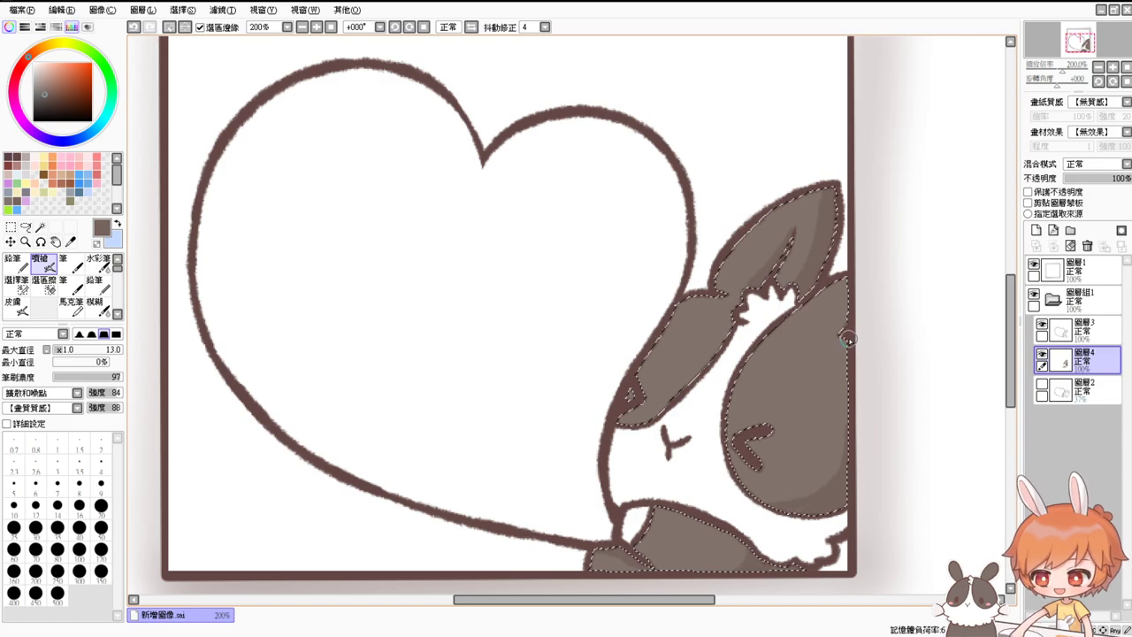
{"action": "key", "text": "ctrl+d"}
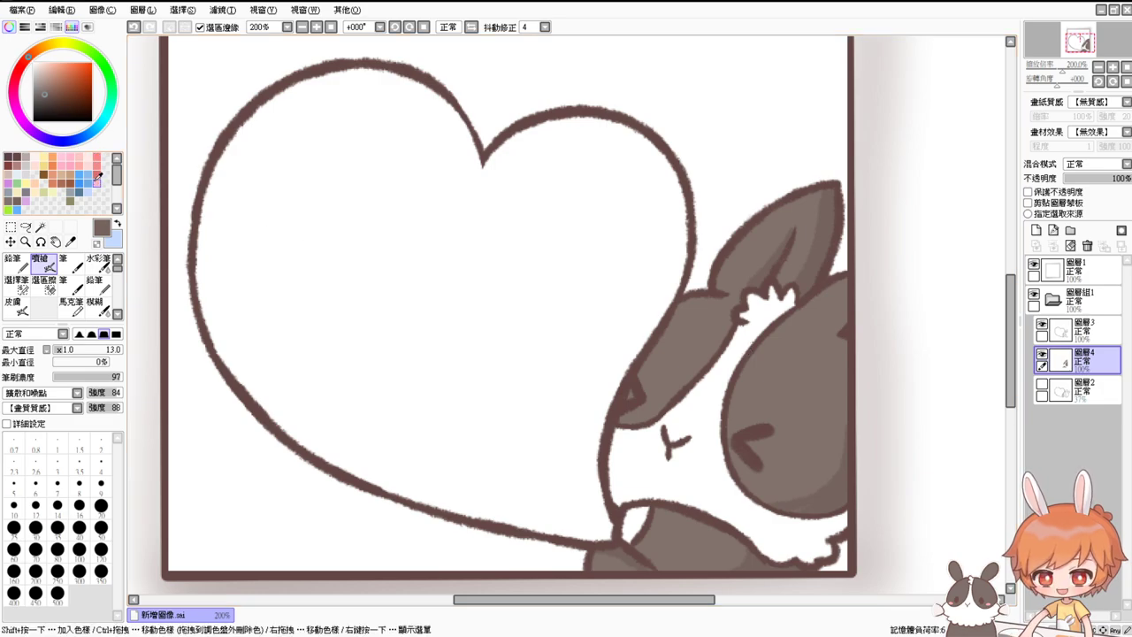
Select the white face and cuff areas with the Magic Wand, airbrush pale blue shadows on the fur tufts and edges, and clear the selection
{"action": "left_click", "coordinate": [40, 227]}
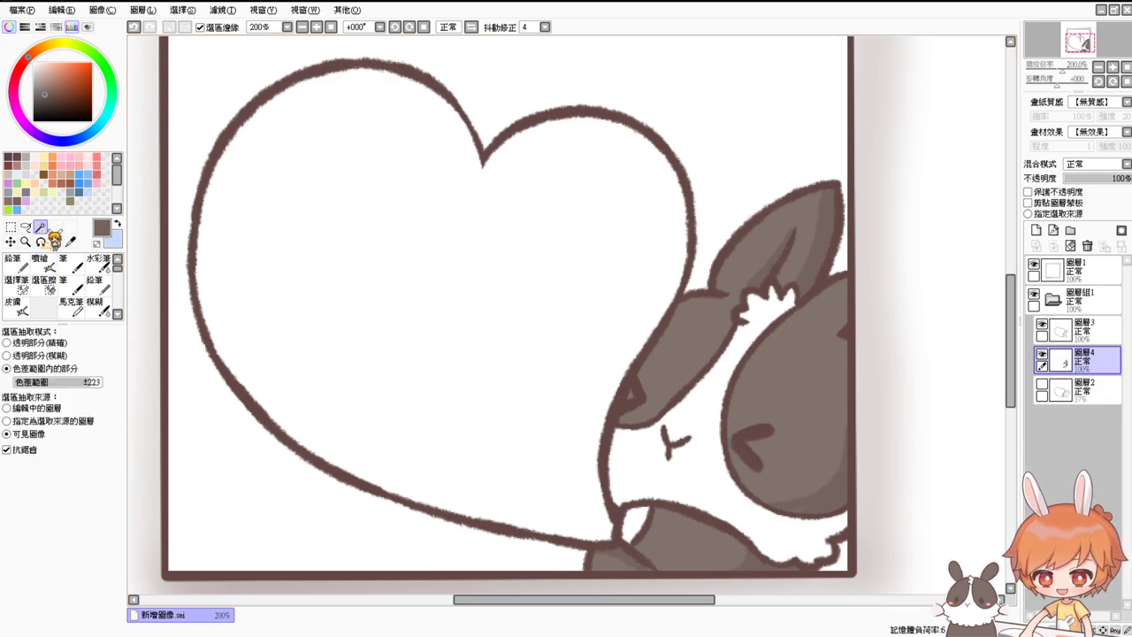
{"action": "left_click", "coordinate": [647, 513]}
{"action": "left_click", "coordinate": [692, 482], "text": "shift"}
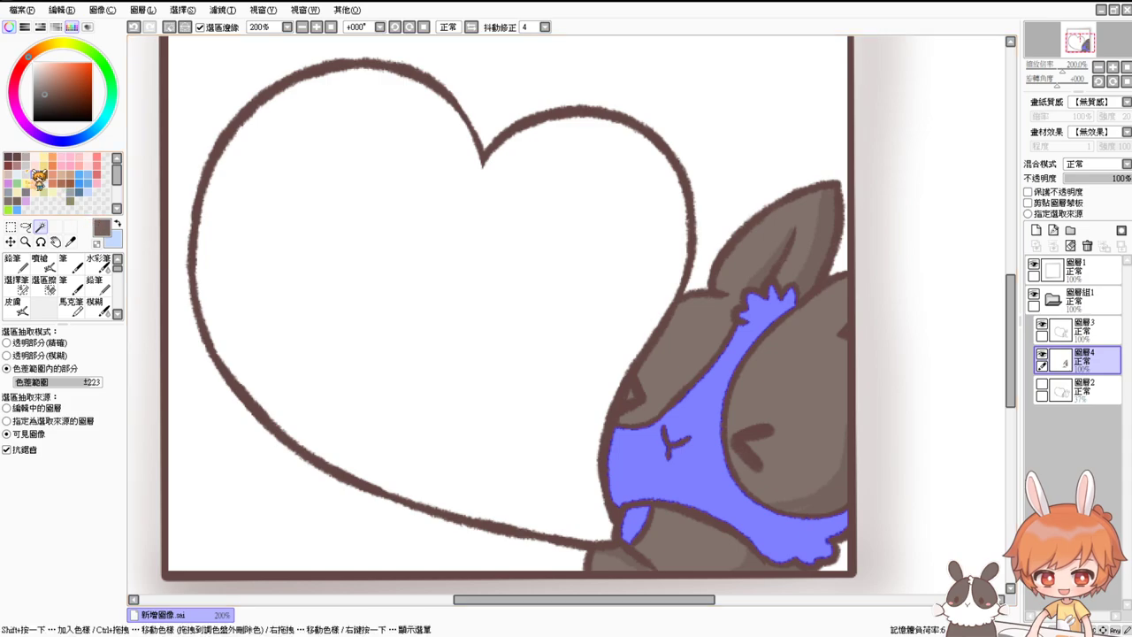
{"action": "left_click", "coordinate": [19, 174]}
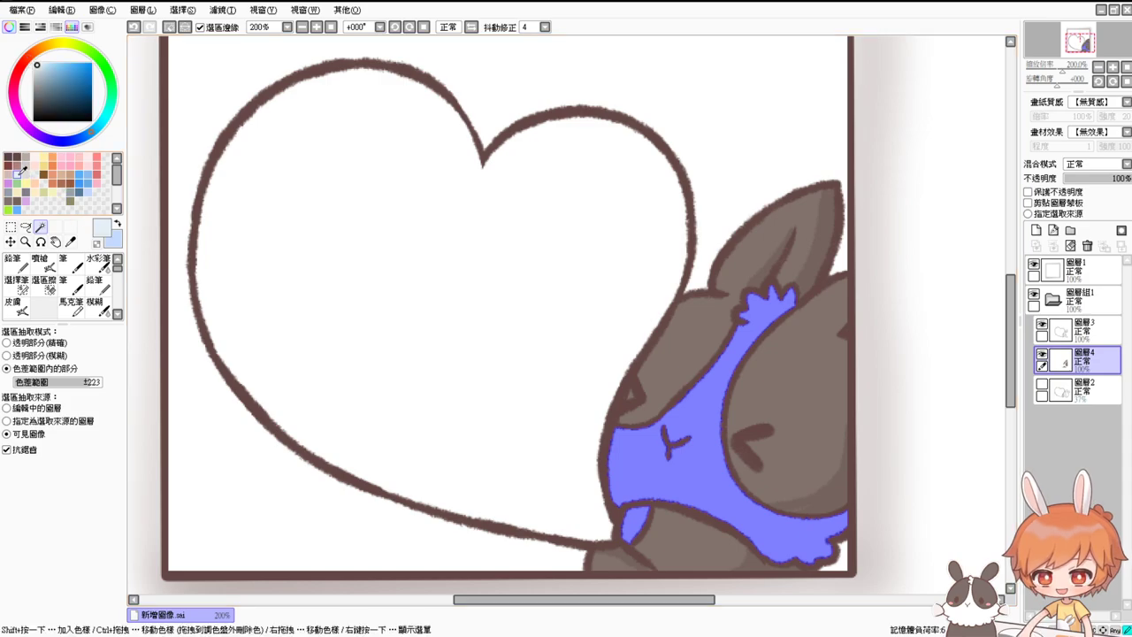
{"action": "left_click", "coordinate": [40, 262]}
{"action": "mouse_move", "coordinate": [788, 295]}
{"action": "left_mouse_down"}
{"action": "mouse_move", "coordinate": [779, 311]}
{"action": "mouse_move", "coordinate": [780, 295]}
{"action": "left_mouse_up"}
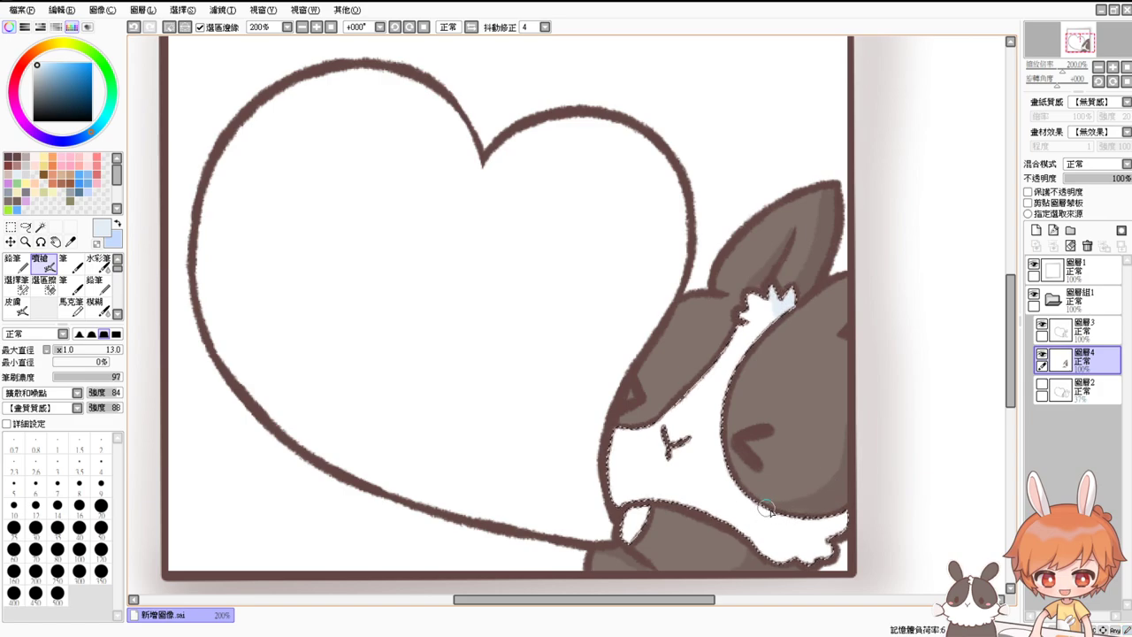
{"action": "left_click_drag", "start_coordinate": [791, 513], "coordinate": [807, 520]}
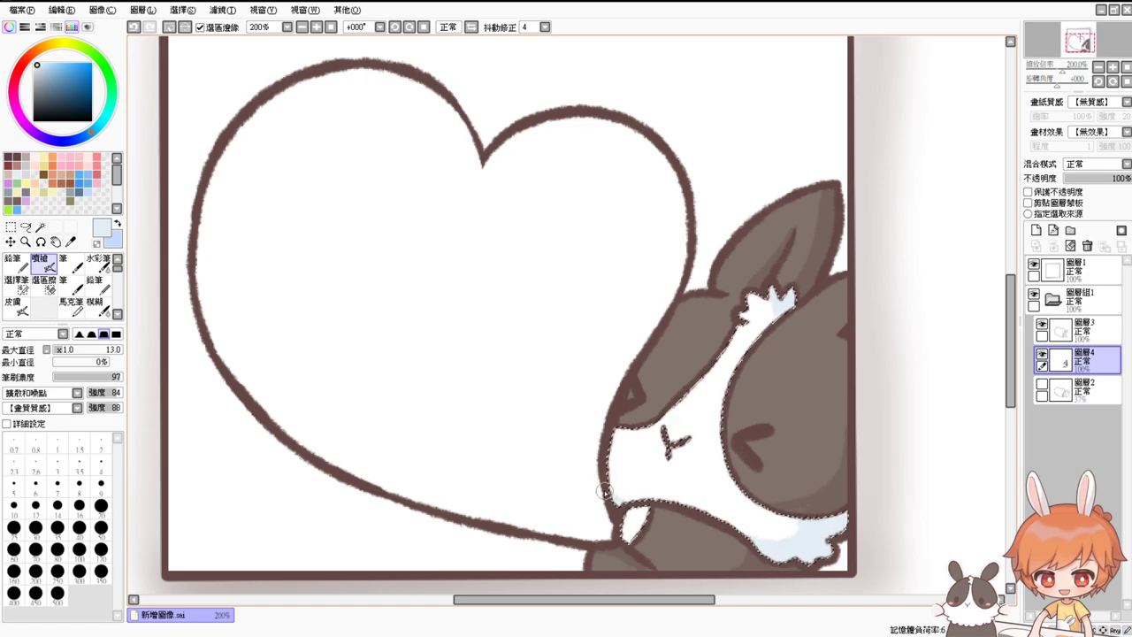
{"action": "mouse_move", "coordinate": [604, 491]}
{"action": "left_mouse_down"}
{"action": "mouse_move", "coordinate": [634, 520]}
{"action": "mouse_move", "coordinate": [644, 533]}
{"action": "left_mouse_up"}
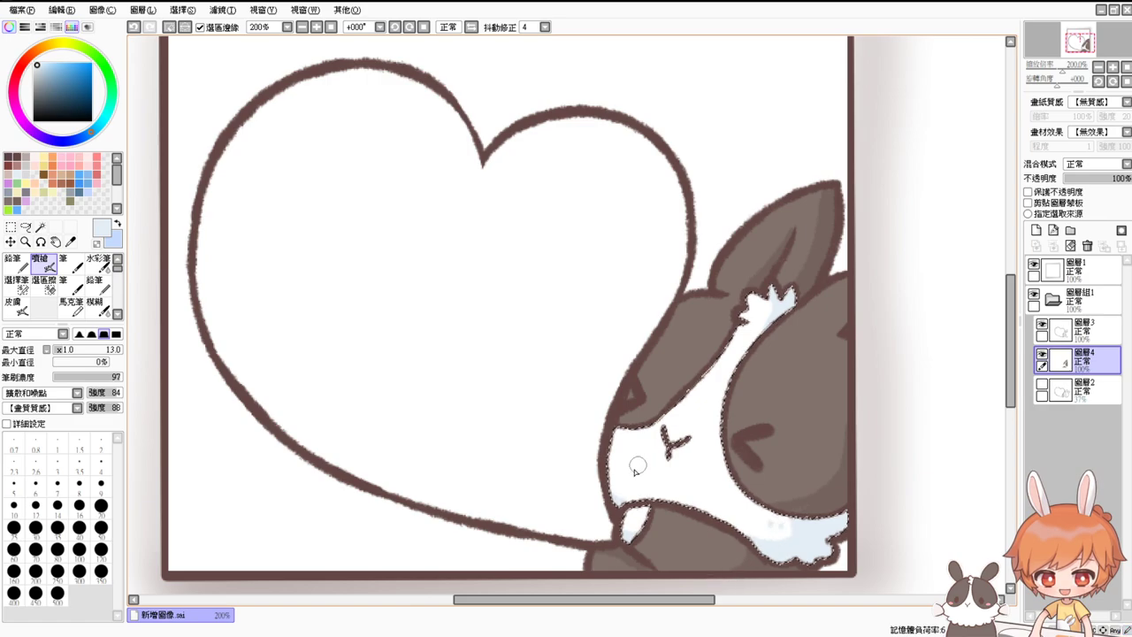
{"action": "key", "text": "ctrl+d"}
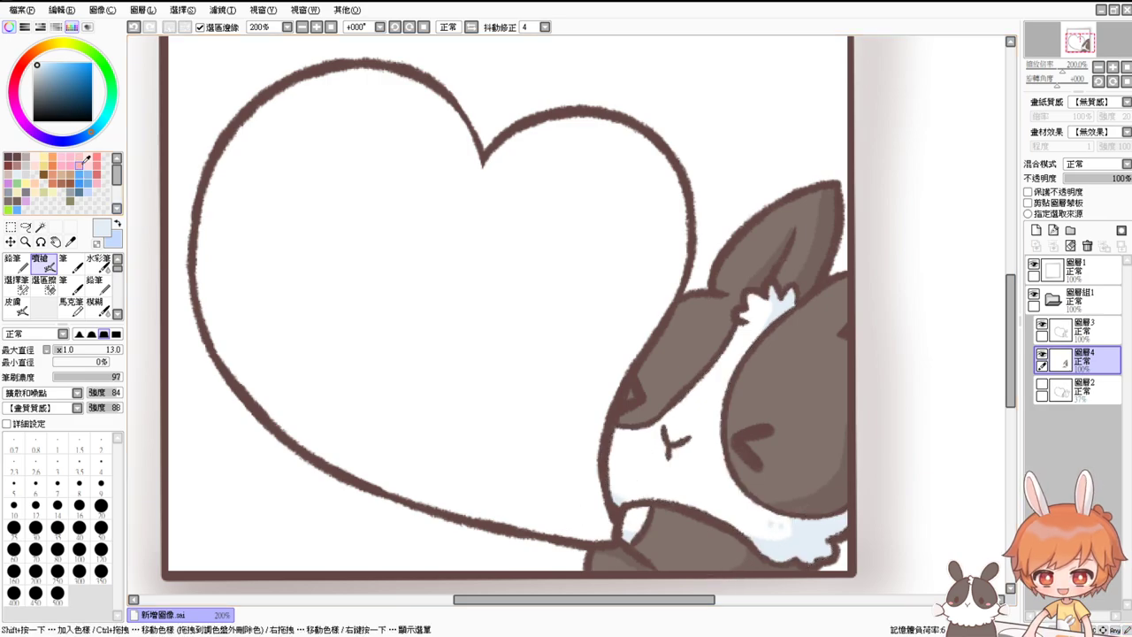
Paint a coral blush spot on the cheek below the squinting eye, undoing the light pink attempt
{"action": "left_click", "coordinate": [96, 168]}
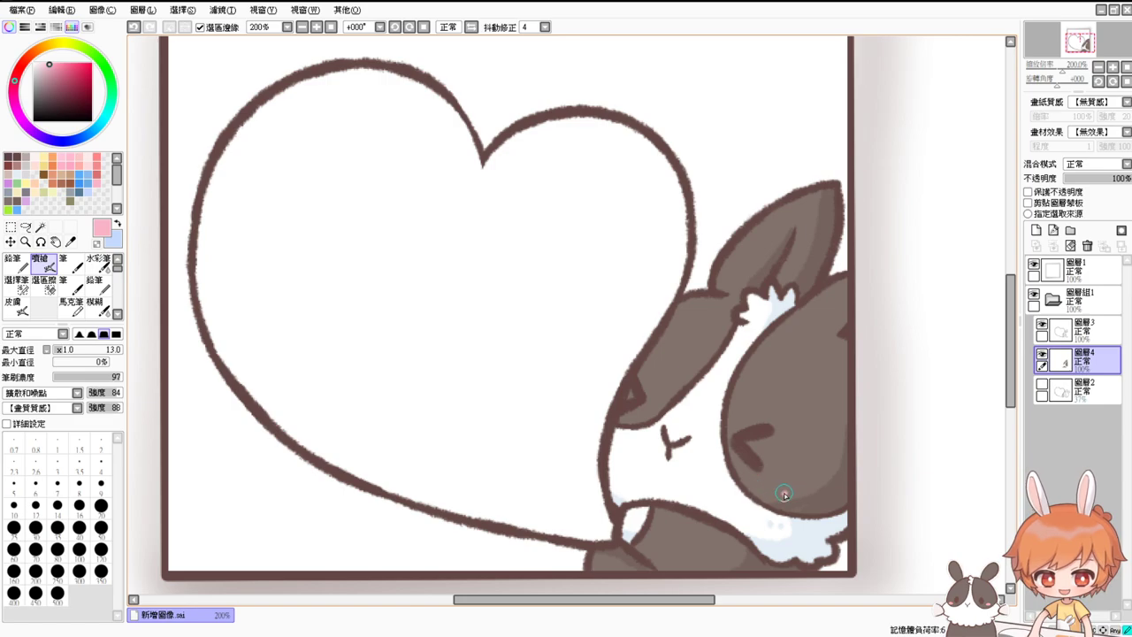
{"action": "left_click_drag", "start_coordinate": [780, 494], "coordinate": [804, 504]}
{"action": "key", "text": "ctrl+z"}
{"action": "left_click", "coordinate": [96, 158]}
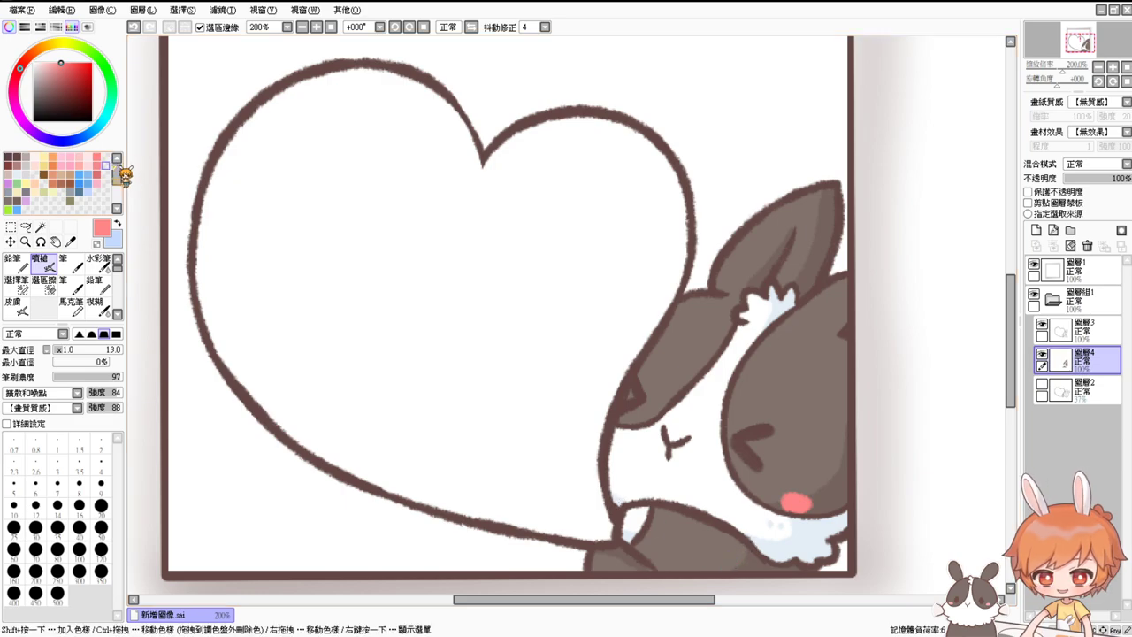
Select the heart's interior with the Magic Wand and fill it with coral on 圖層4
{"action": "left_click", "coordinate": [39, 228]}
{"action": "left_click", "coordinate": [228, 238]}
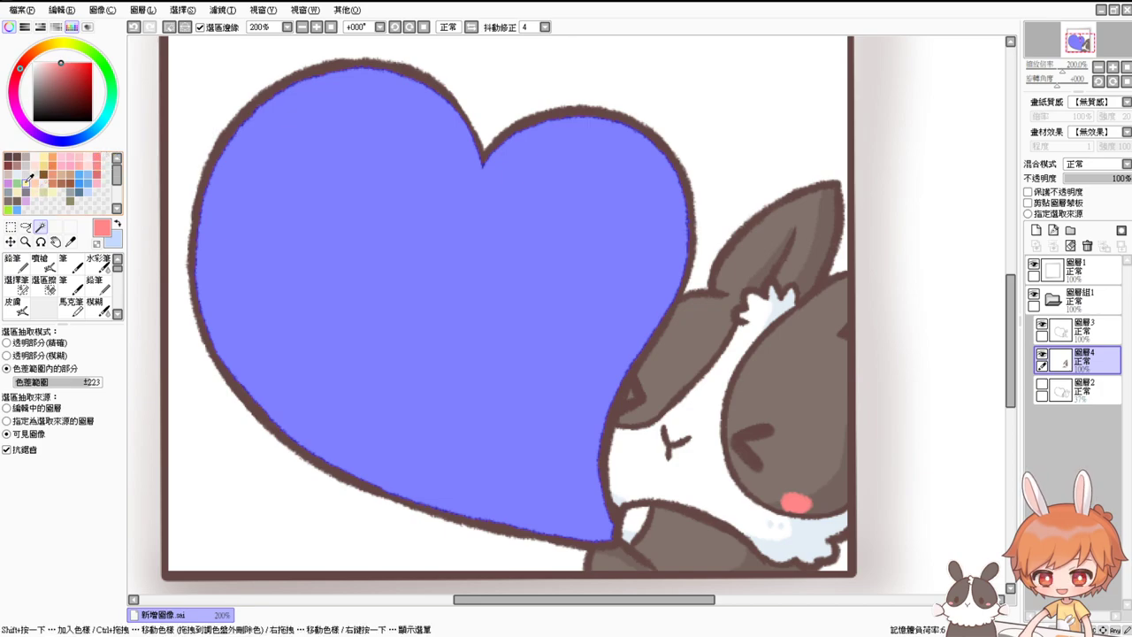
{"action": "key", "text": "ctrl+f"}
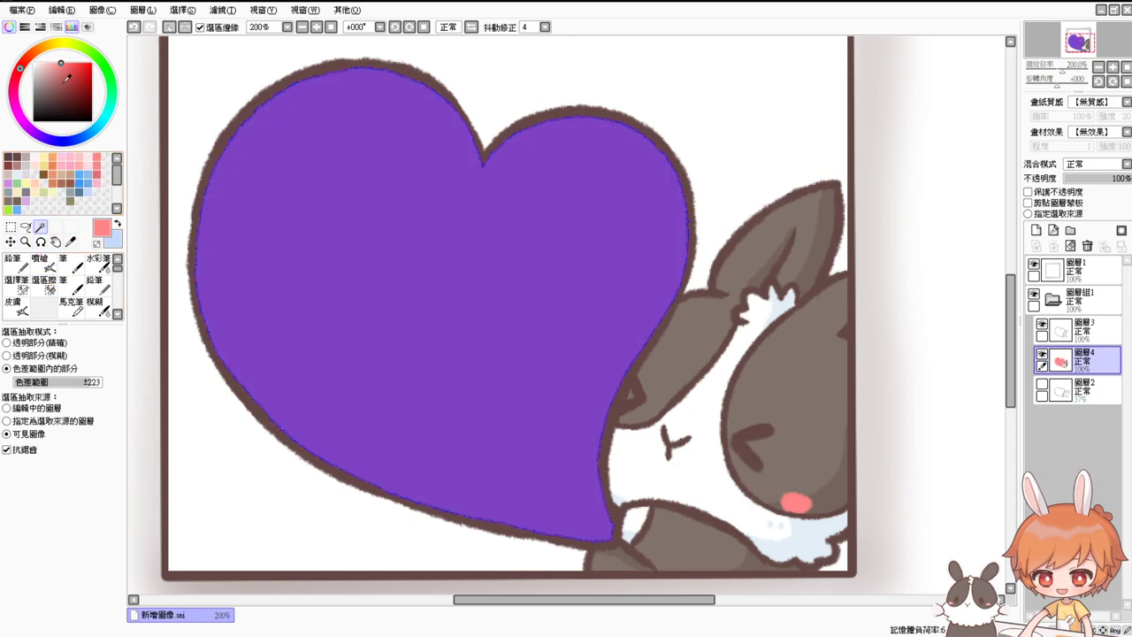
Airbrush darker coral shading along the heart's right and lower edges at size 20, and dab two small dots near its lower tip
{"action": "left_click", "coordinate": [40, 263]}
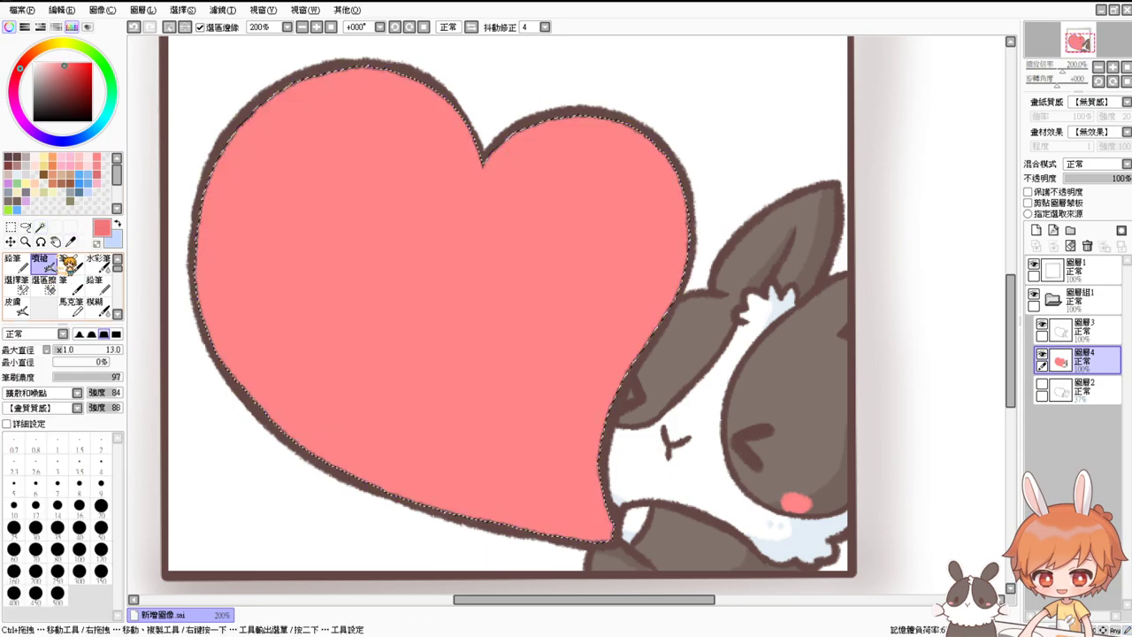
{"action": "key", "text": "bracketright"}
{"action": "mouse_move", "coordinate": [680, 168]}
{"action": "left_mouse_down"}
{"action": "mouse_move", "coordinate": [676, 260]}
{"action": "mouse_move", "coordinate": [605, 394]}
{"action": "mouse_move", "coordinate": [654, 317]}
{"action": "mouse_move", "coordinate": [593, 446]}
{"action": "mouse_move", "coordinate": [616, 518]}
{"action": "mouse_move", "coordinate": [444, 510]}
{"action": "mouse_move", "coordinate": [586, 493]}
{"action": "mouse_move", "coordinate": [605, 423]}
{"action": "mouse_move", "coordinate": [595, 442]}
{"action": "mouse_move", "coordinate": [594, 416]}
{"action": "mouse_move", "coordinate": [592, 459]}
{"action": "mouse_move", "coordinate": [436, 519]}
{"action": "mouse_move", "coordinate": [453, 509]}
{"action": "mouse_move", "coordinate": [543, 548]}
{"action": "mouse_move", "coordinate": [628, 518]}
{"action": "left_mouse_up"}
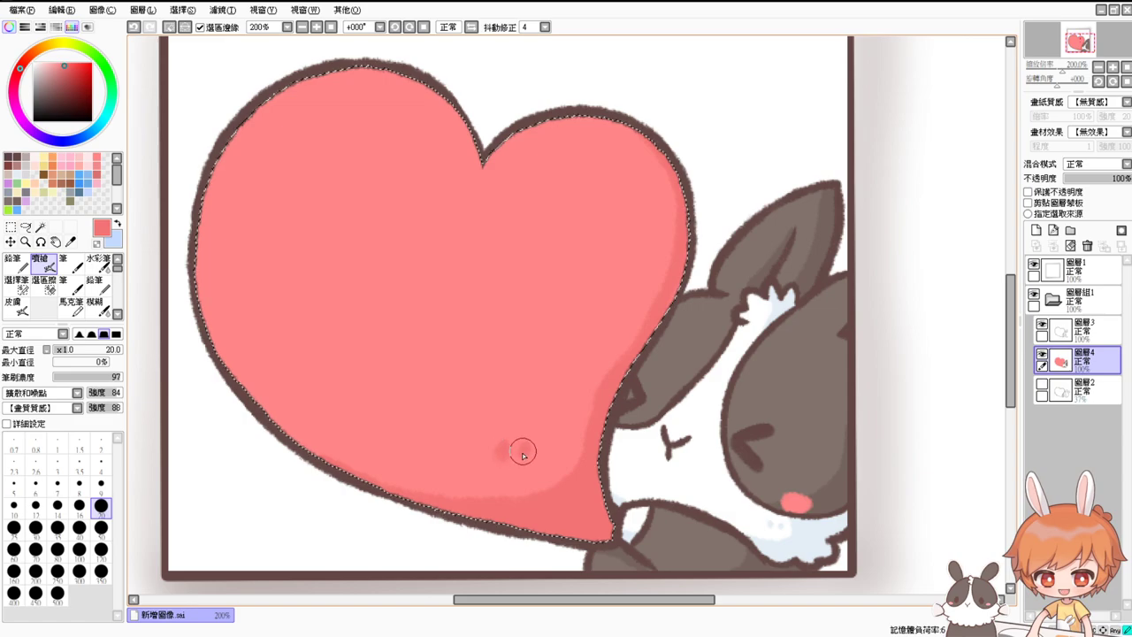
{"action": "left_click_drag", "start_coordinate": [497, 456], "coordinate": [489, 457]}
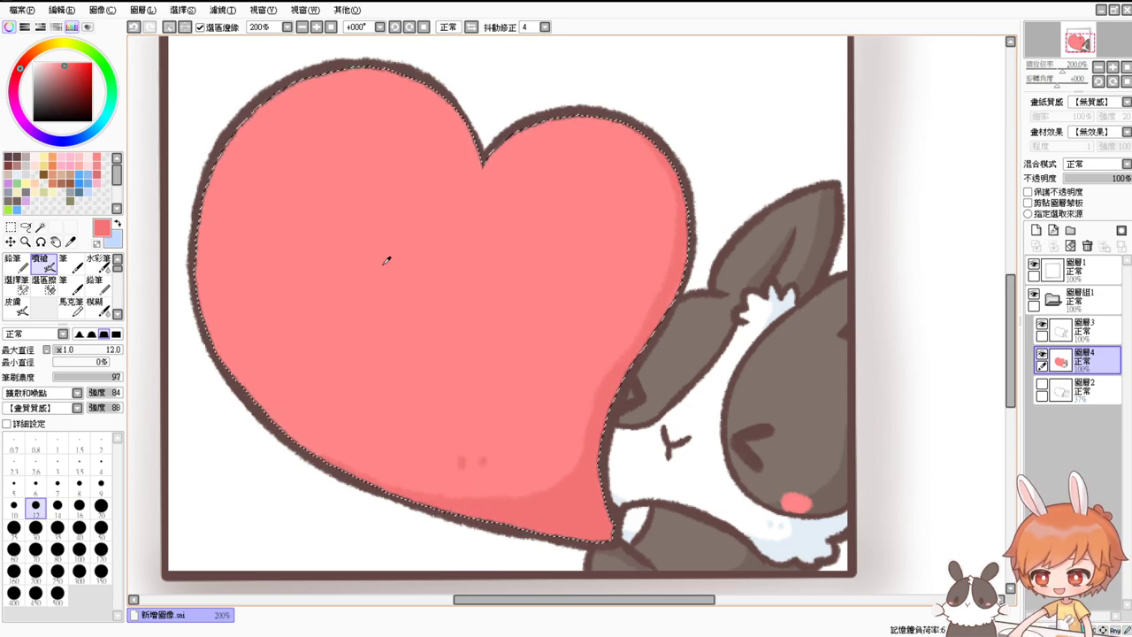
Airbrush light pink highlights at size 22 in the heart's upper-left lobe: a rim streak, a large filled circle and a smaller spot
{"action": "left_click_drag", "start_coordinate": [59, 64], "coordinate": [52, 62]}
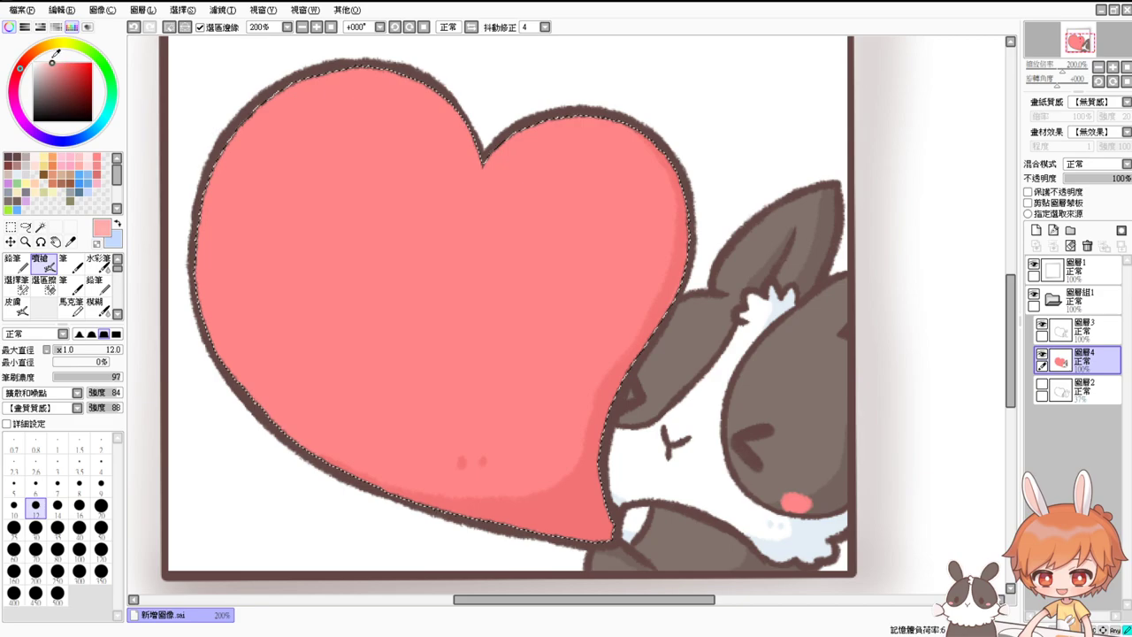
{"action": "key", "text": "]"}
{"action": "key", "text": "]"}
{"action": "key", "text": "]"}
{"action": "key", "text": "]"}
{"action": "key", "text": "]"}
{"action": "key", "text": "]"}
{"action": "key", "text": "]"}
{"action": "key", "text": "]"}
{"action": "key", "text": "]"}
{"action": "key", "text": "]"}
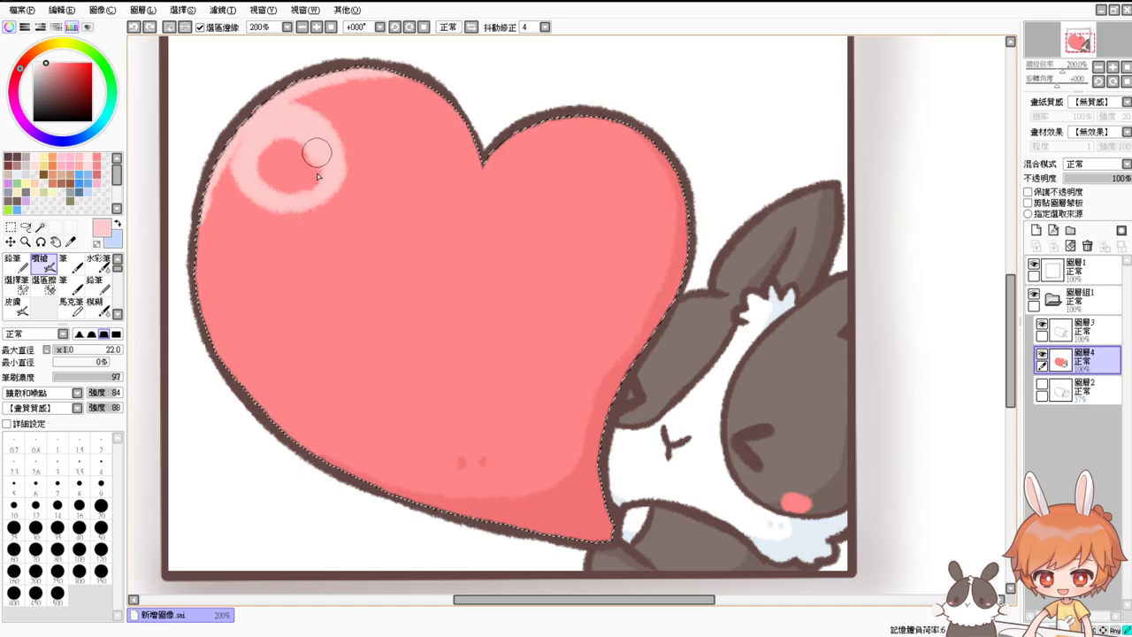
{"action": "mouse_move", "coordinate": [262, 186]}
{"action": "left_mouse_down"}
{"action": "mouse_move", "coordinate": [302, 120]}
{"action": "mouse_move", "coordinate": [262, 192]}
{"action": "mouse_move", "coordinate": [316, 154]}
{"action": "mouse_move", "coordinate": [279, 163]}
{"action": "left_mouse_up"}
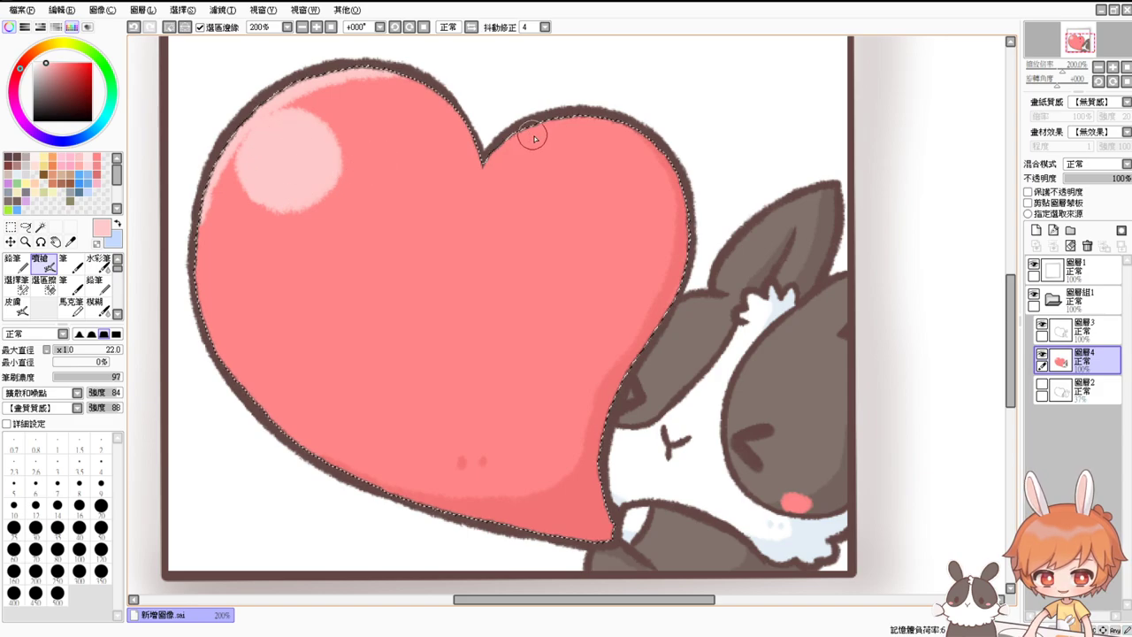
{"action": "left_click_drag", "start_coordinate": [267, 282], "coordinate": [275, 283]}
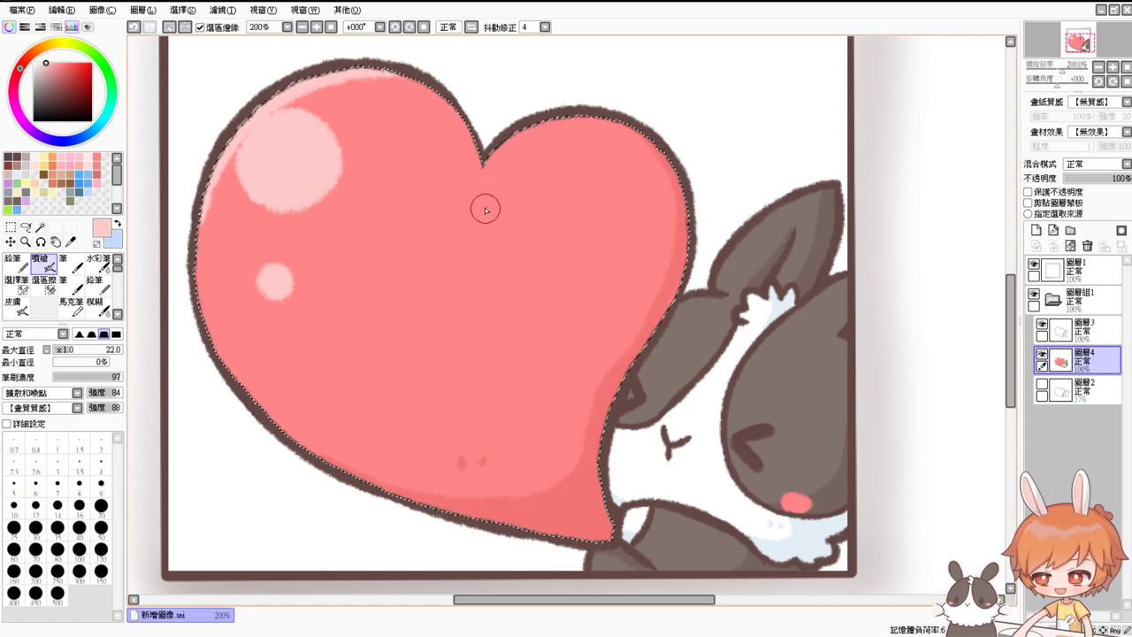
Repaint the heart's highlights in a paler pink, redoing the rim stroke, add a tiny highlight dot and clear the selection
{"action": "left_click", "coordinate": [40, 63]}
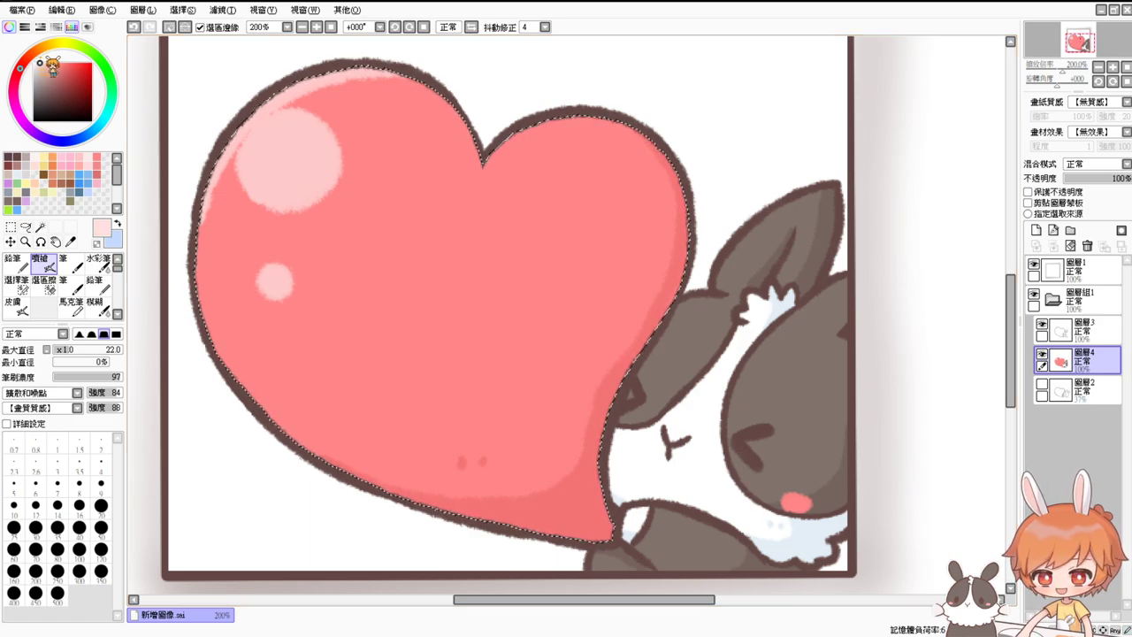
{"action": "mouse_move", "coordinate": [195, 234]}
{"action": "left_mouse_down"}
{"action": "mouse_move", "coordinate": [223, 156]}
{"action": "mouse_move", "coordinate": [402, 74]}
{"action": "left_mouse_up"}
{"action": "key", "text": "ctrl+z"}
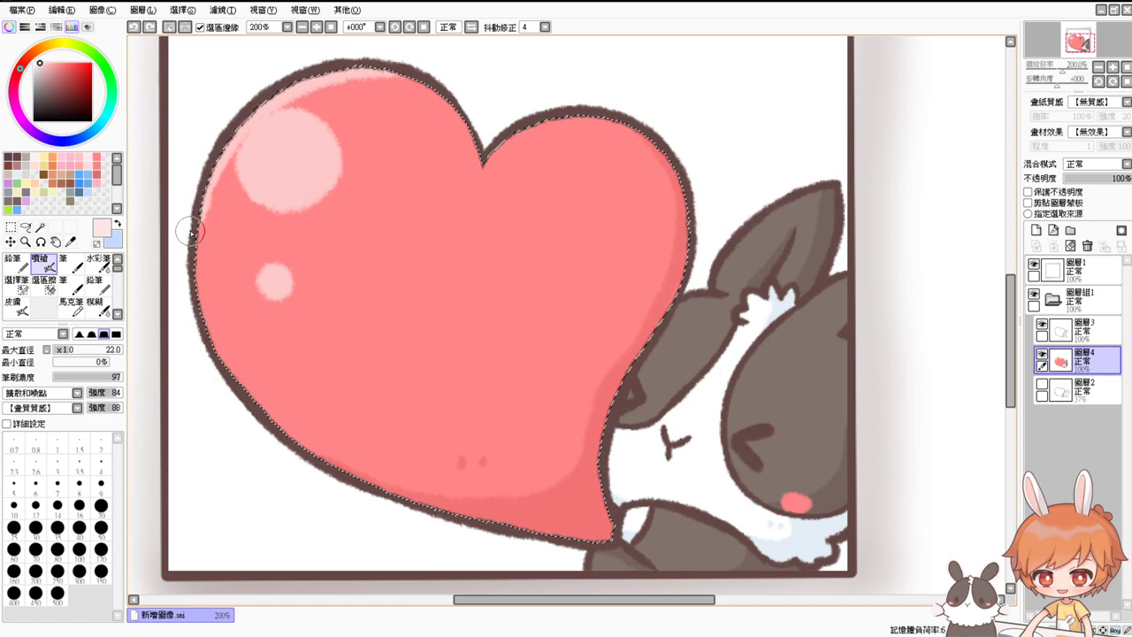
{"action": "mouse_move", "coordinate": [190, 231]}
{"action": "left_mouse_down"}
{"action": "mouse_move", "coordinate": [257, 115]}
{"action": "mouse_move", "coordinate": [412, 74]}
{"action": "left_mouse_up"}
{"action": "mouse_move", "coordinate": [281, 164]}
{"action": "left_mouse_down"}
{"action": "mouse_move", "coordinate": [251, 168]}
{"action": "mouse_move", "coordinate": [318, 172]}
{"action": "mouse_move", "coordinate": [247, 152]}
{"action": "mouse_move", "coordinate": [286, 182]}
{"action": "mouse_move", "coordinate": [310, 138]}
{"action": "mouse_move", "coordinate": [265, 124]}
{"action": "mouse_move", "coordinate": [266, 170]}
{"action": "mouse_move", "coordinate": [317, 171]}
{"action": "mouse_move", "coordinate": [317, 144]}
{"action": "mouse_move", "coordinate": [294, 137]}
{"action": "mouse_move", "coordinate": [273, 155]}
{"action": "mouse_move", "coordinate": [288, 138]}
{"action": "mouse_move", "coordinate": [286, 175]}
{"action": "mouse_move", "coordinate": [336, 159]}
{"action": "mouse_move", "coordinate": [274, 139]}
{"action": "mouse_move", "coordinate": [292, 186]}
{"action": "mouse_move", "coordinate": [307, 168]}
{"action": "mouse_move", "coordinate": [296, 159]}
{"action": "mouse_move", "coordinate": [283, 191]}
{"action": "mouse_move", "coordinate": [248, 170]}
{"action": "mouse_move", "coordinate": [297, 188]}
{"action": "mouse_move", "coordinate": [268, 194]}
{"action": "mouse_move", "coordinate": [322, 173]}
{"action": "mouse_move", "coordinate": [294, 199]}
{"action": "mouse_move", "coordinate": [326, 165]}
{"action": "mouse_move", "coordinate": [326, 184]}
{"action": "mouse_move", "coordinate": [312, 169]}
{"action": "mouse_move", "coordinate": [297, 203]}
{"action": "left_mouse_up"}
{"action": "mouse_move", "coordinate": [274, 284]}
{"action": "left_mouse_down"}
{"action": "mouse_move", "coordinate": [277, 273]}
{"action": "mouse_move", "coordinate": [273, 281]}
{"action": "left_mouse_up"}
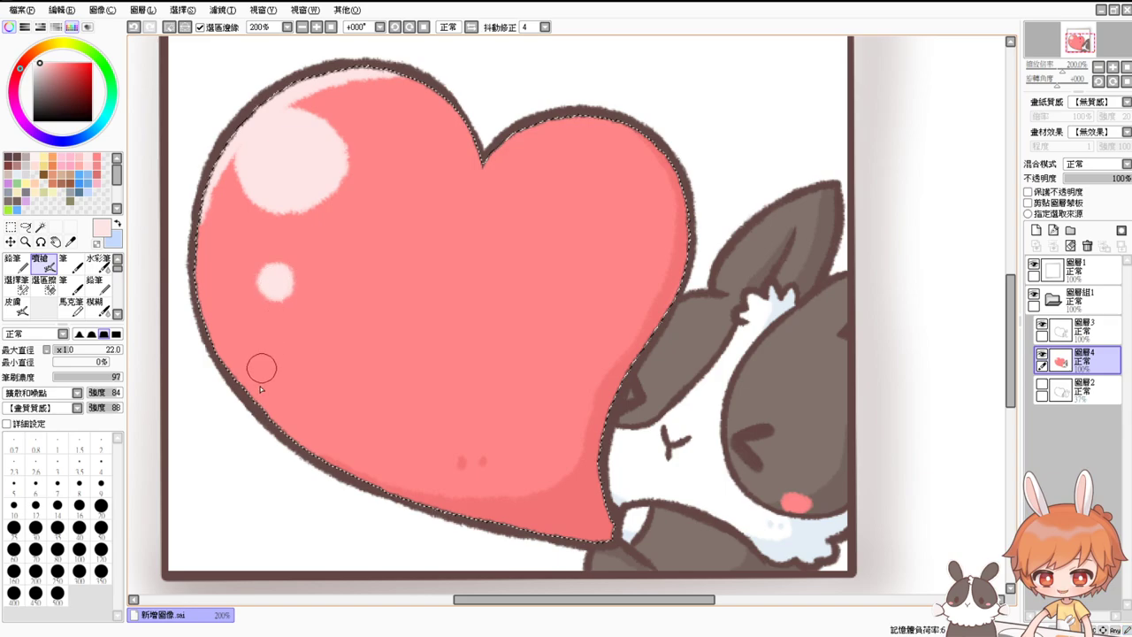
{"action": "left_click", "coordinate": [328, 238]}
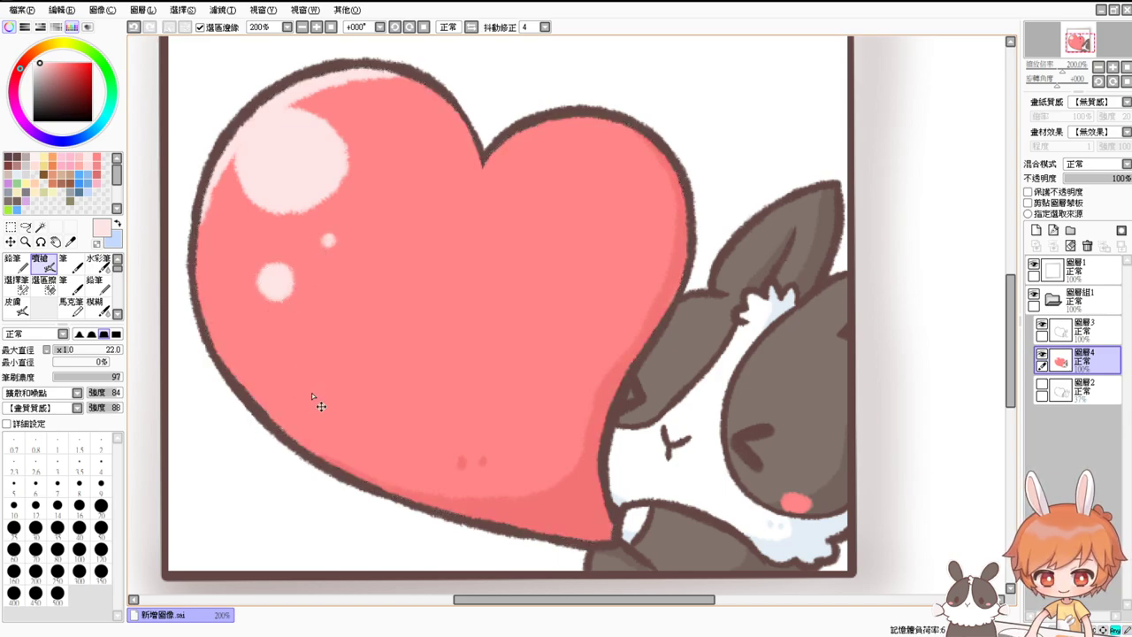
Save the drawing as 布布捧愛心.sai, and save a PSD copy as 布布捧愛心.psd
{"action": "left_click", "coordinate": [331, 26]}
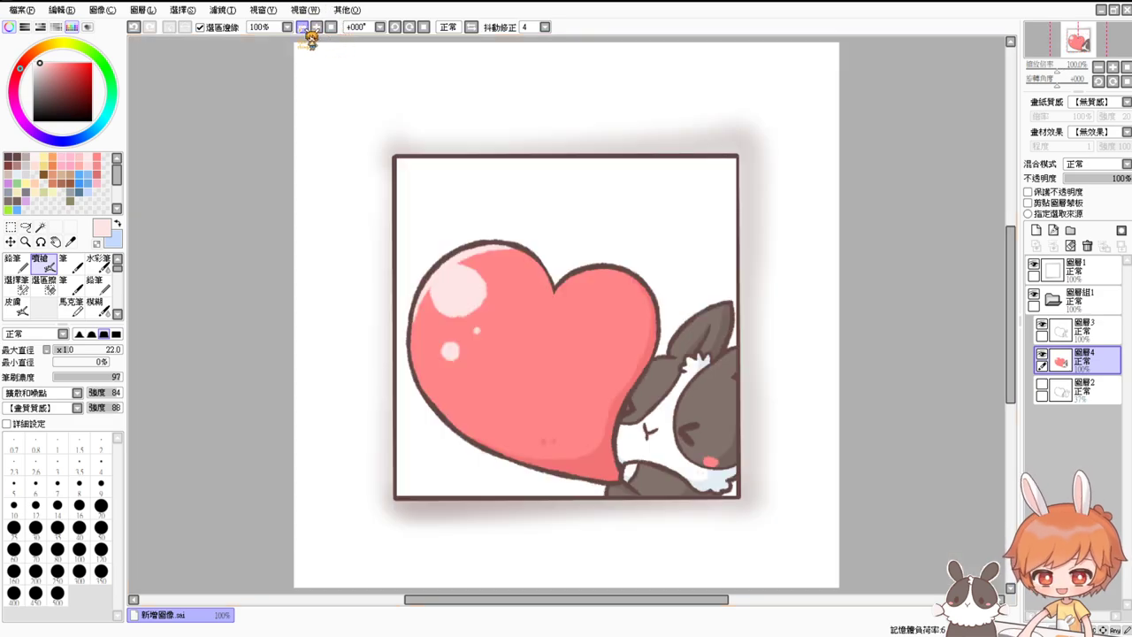
{"action": "left_click", "coordinate": [302, 28]}
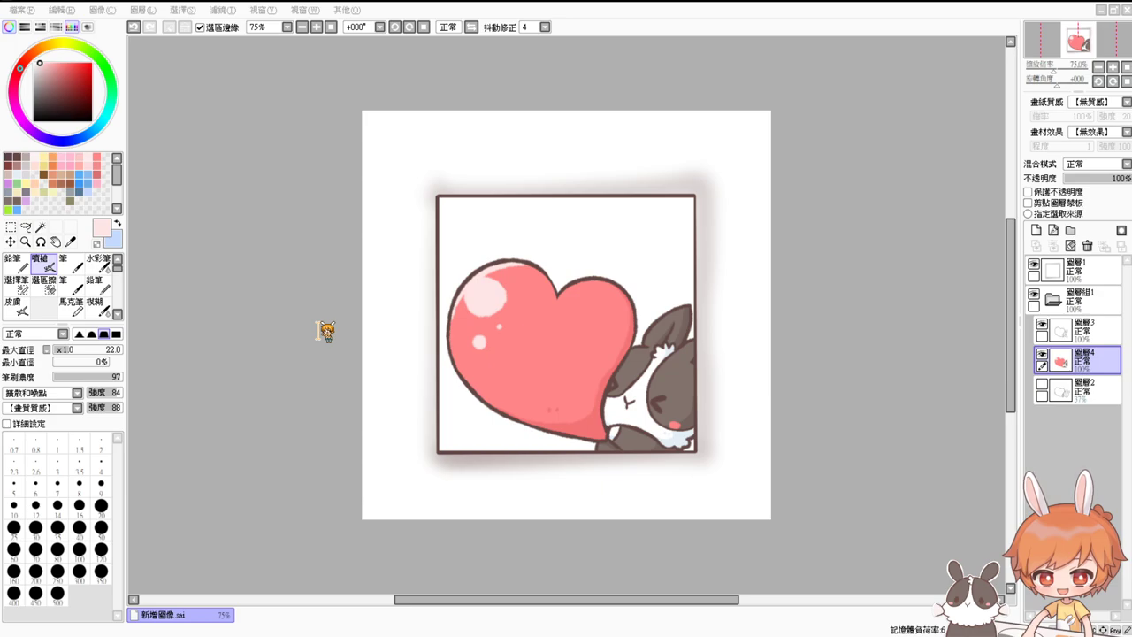
{"action": "left_click", "coordinate": [504, 332]}
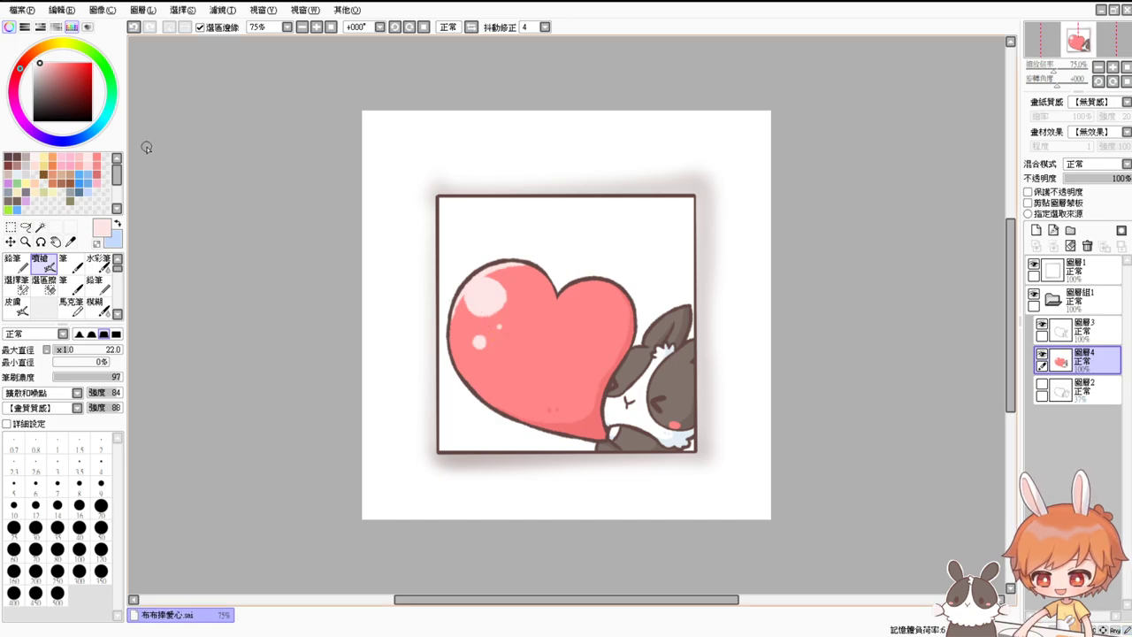
{"action": "left_click", "coordinate": [25, 11]}
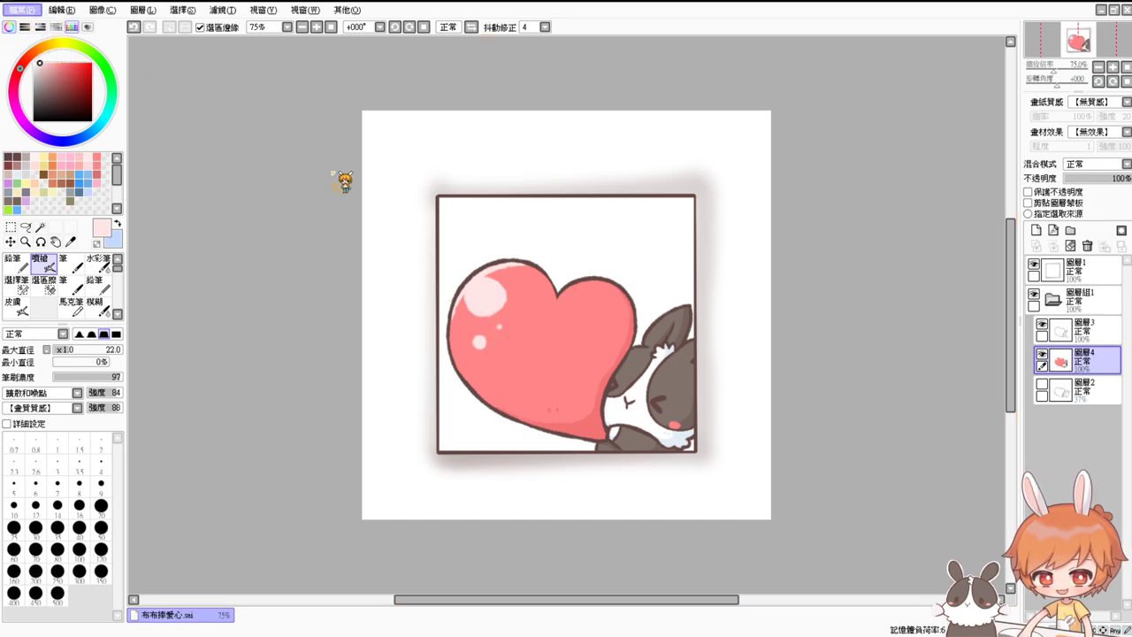
{"action": "left_click", "coordinate": [70, 110]}
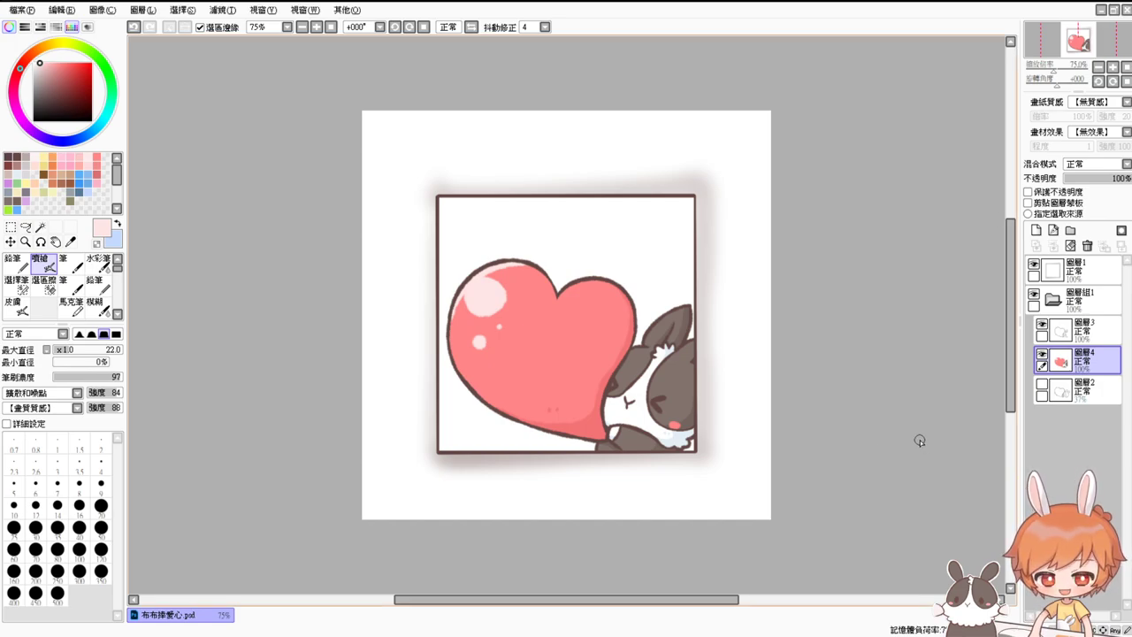
Select the rabbit's white face area with the Magic Wand, add 圖層5 directly below 圖層4 and ready a white airbrush at size 31
{"action": "scroll", "coordinate": [920, 440], "scroll_direction": "up", "scroll_amount": 3}
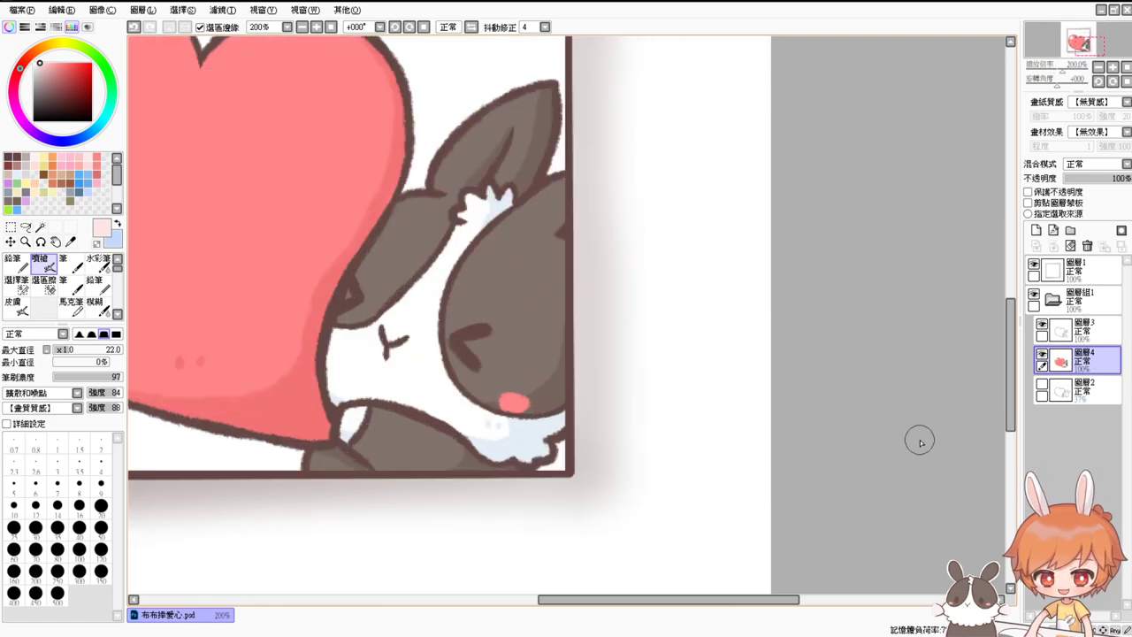
{"action": "left_click", "coordinate": [39, 227]}
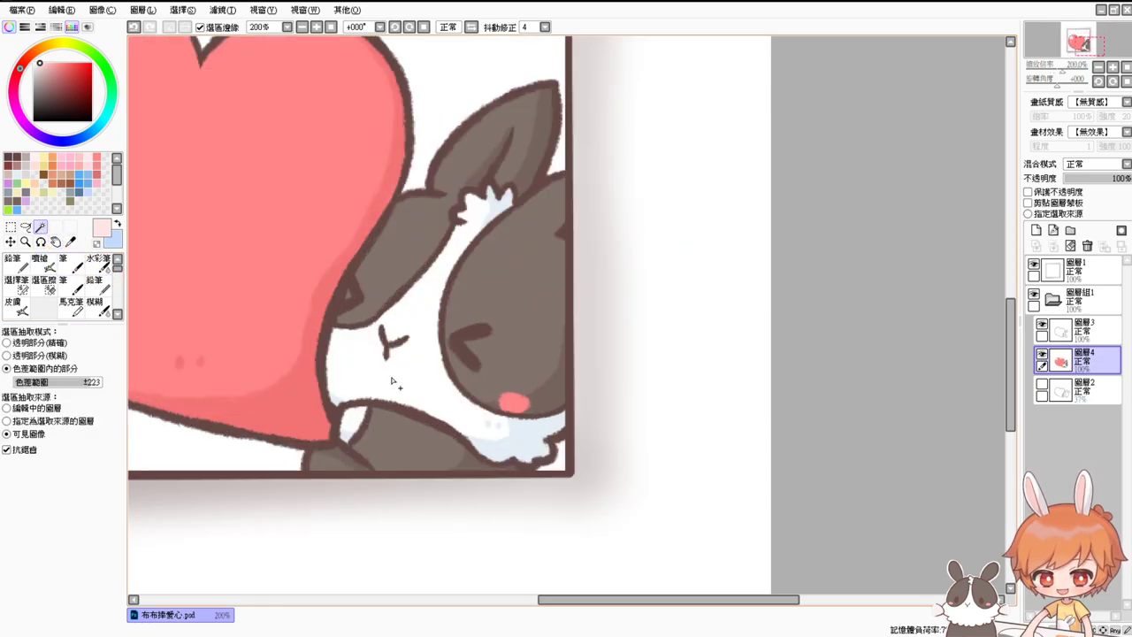
{"action": "left_click", "coordinate": [410, 378]}
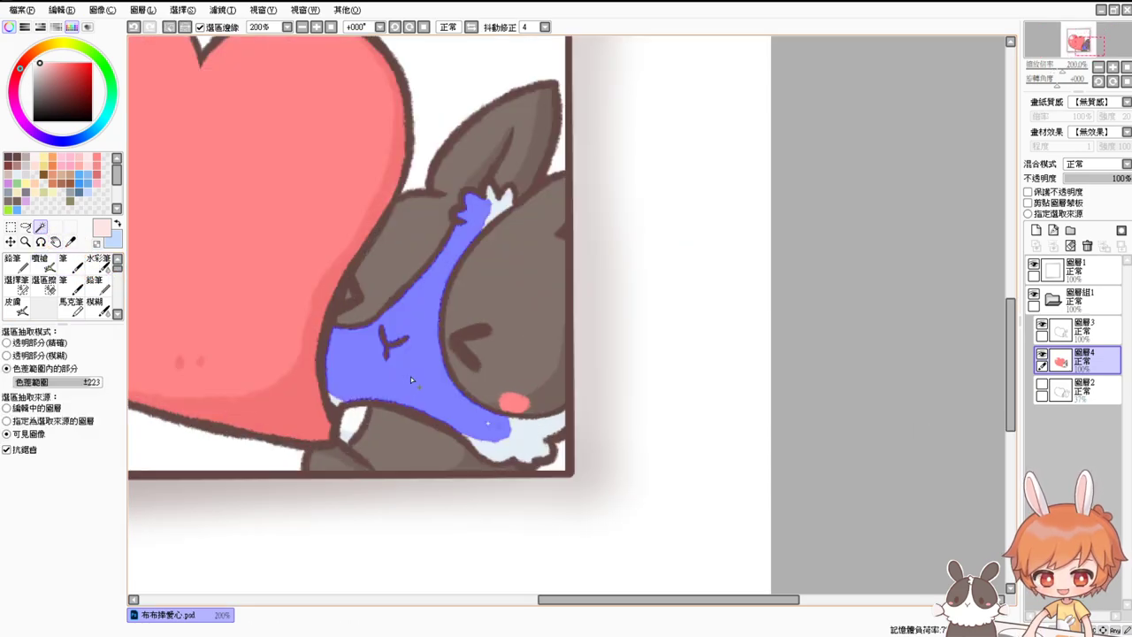
{"action": "left_click", "coordinate": [1088, 389]}
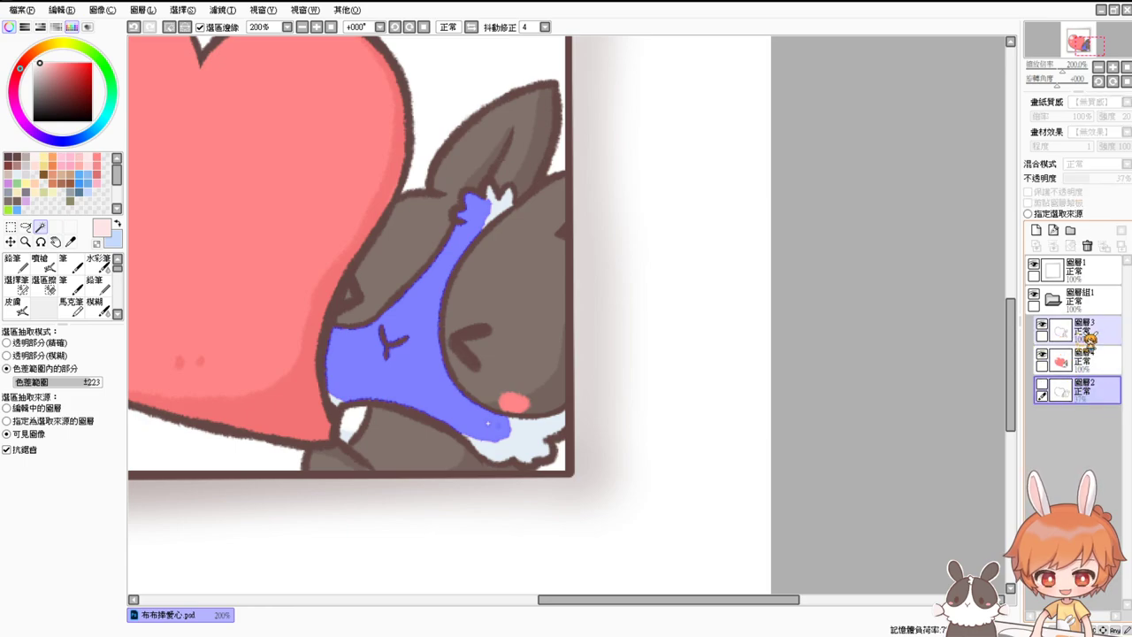
{"action": "left_click", "coordinate": [1036, 230]}
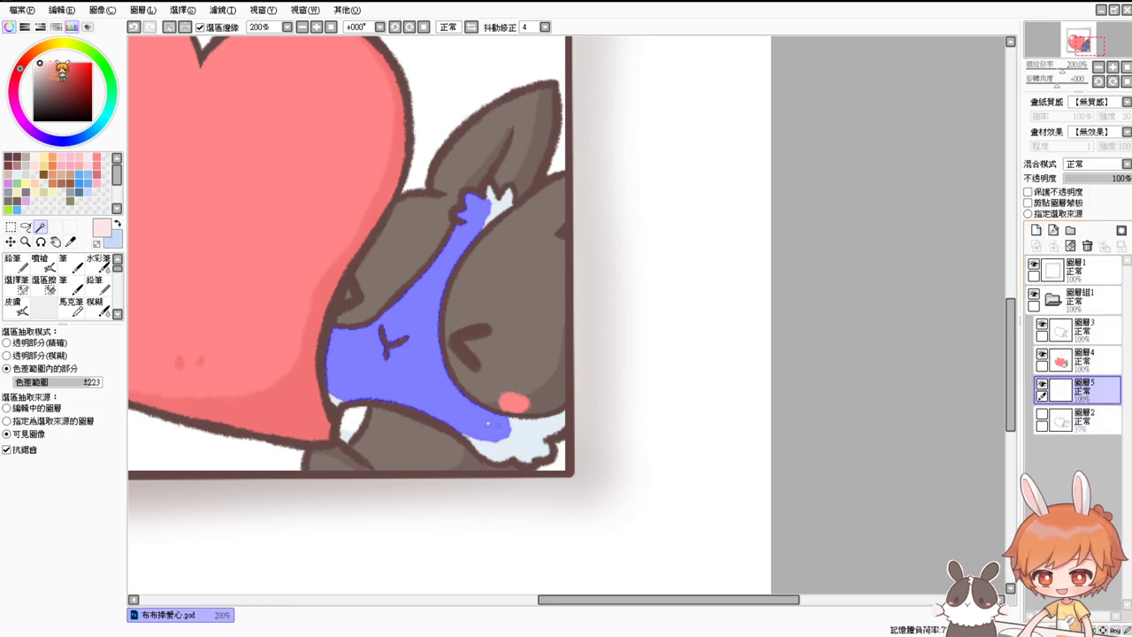
{"action": "left_click", "coordinate": [34, 62]}
{"action": "left_click", "coordinate": [40, 263]}
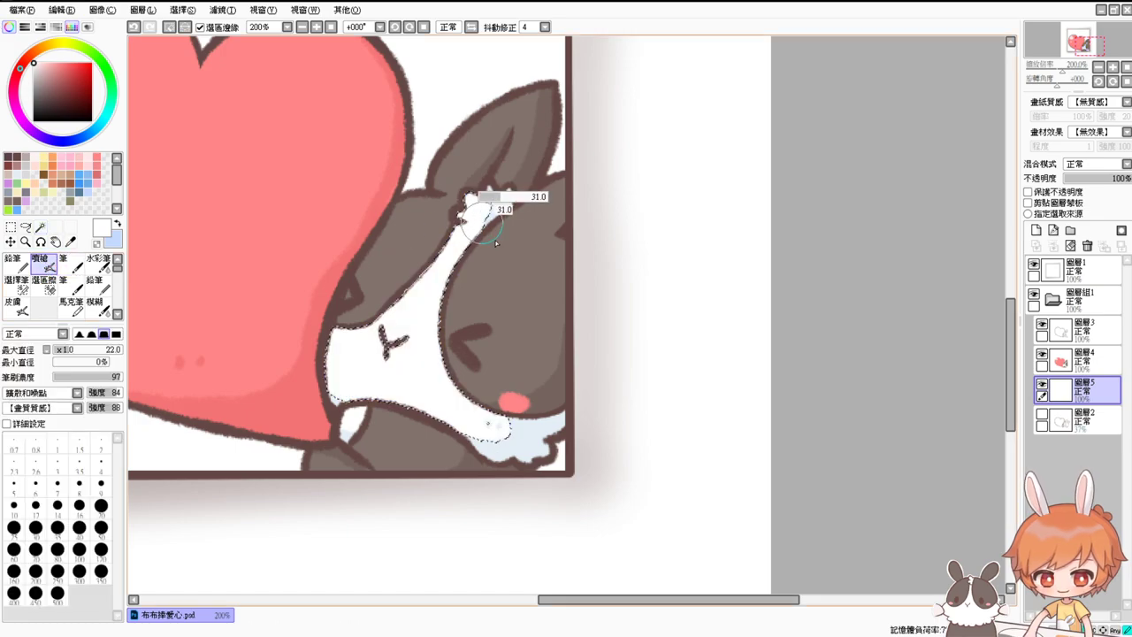
Add the white cuff to the selection, airbrush the selected areas white on 圖層5 and clear the selection
{"action": "left_click", "coordinate": [39, 227]}
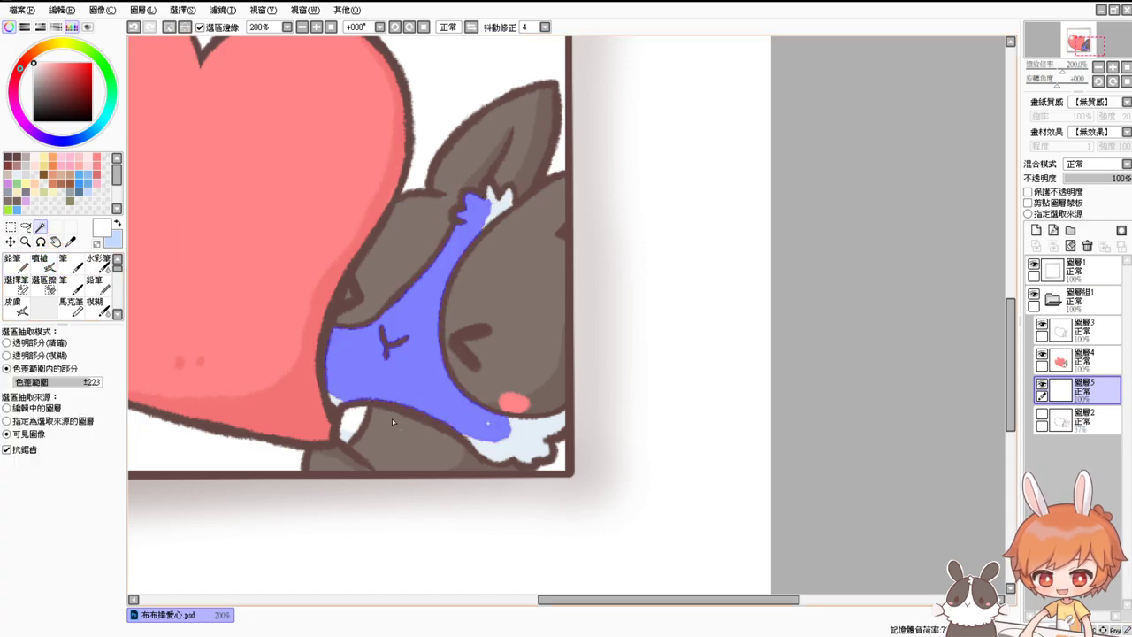
{"action": "left_click", "coordinate": [355, 418]}
{"action": "left_click", "coordinate": [40, 263]}
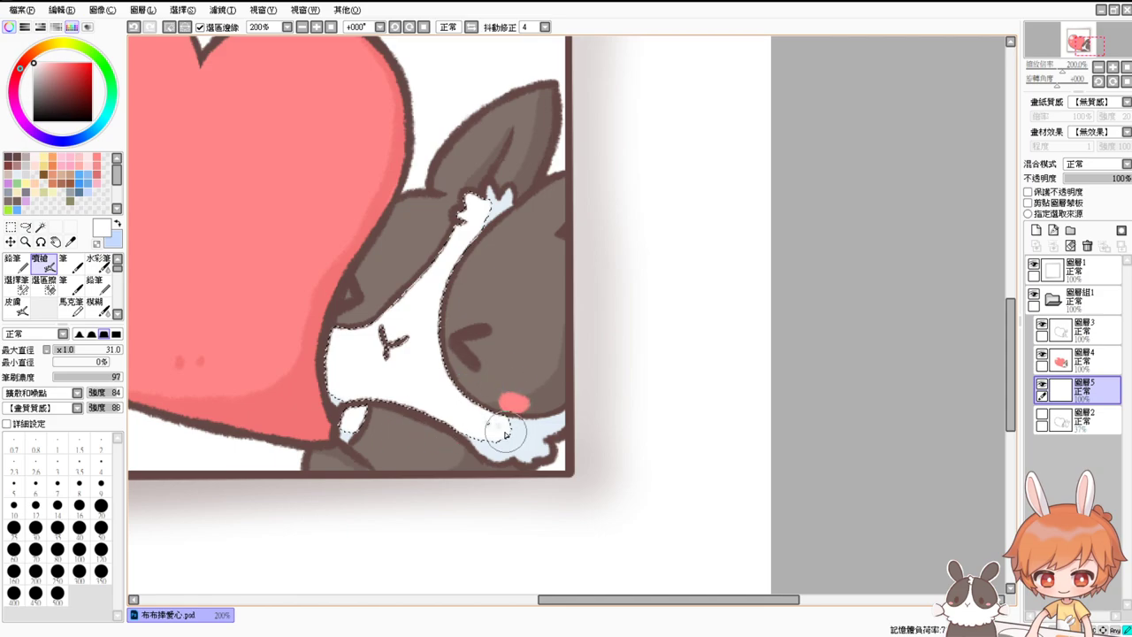
{"action": "key", "text": "ctrl+d"}
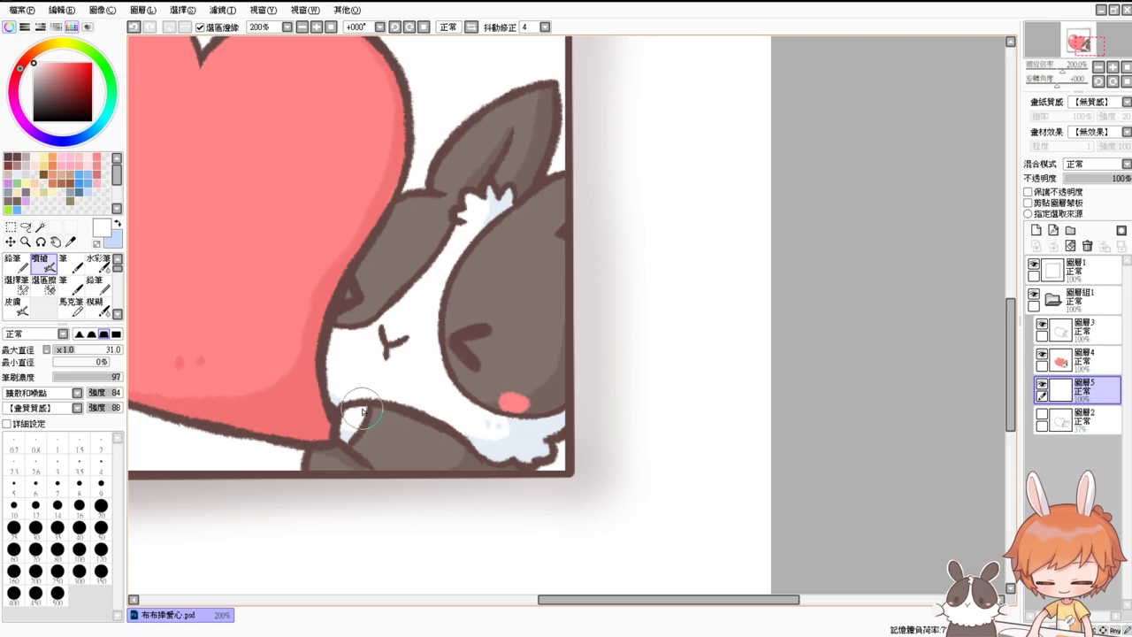
Merge 圖層4 down into 圖層5, and test a Magic Wand selection on the heart before clearing it
{"action": "left_click", "coordinate": [1095, 359]}
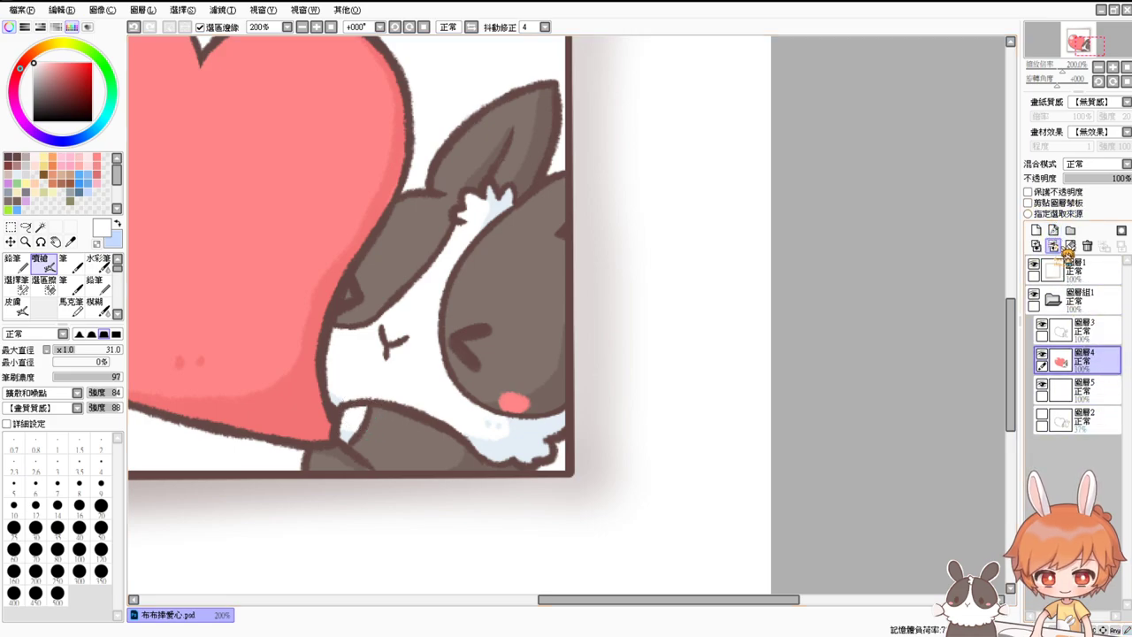
{"action": "left_click", "coordinate": [1053, 247]}
{"action": "left_click", "coordinate": [40, 227]}
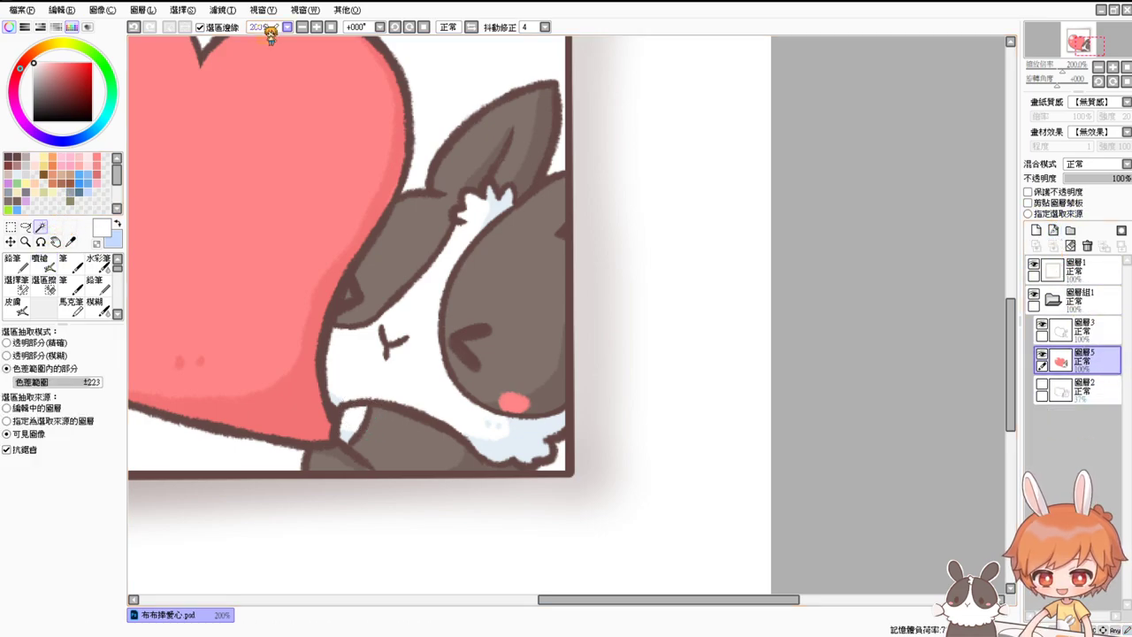
{"action": "left_click", "coordinate": [303, 27]}
{"action": "left_click", "coordinate": [386, 264]}
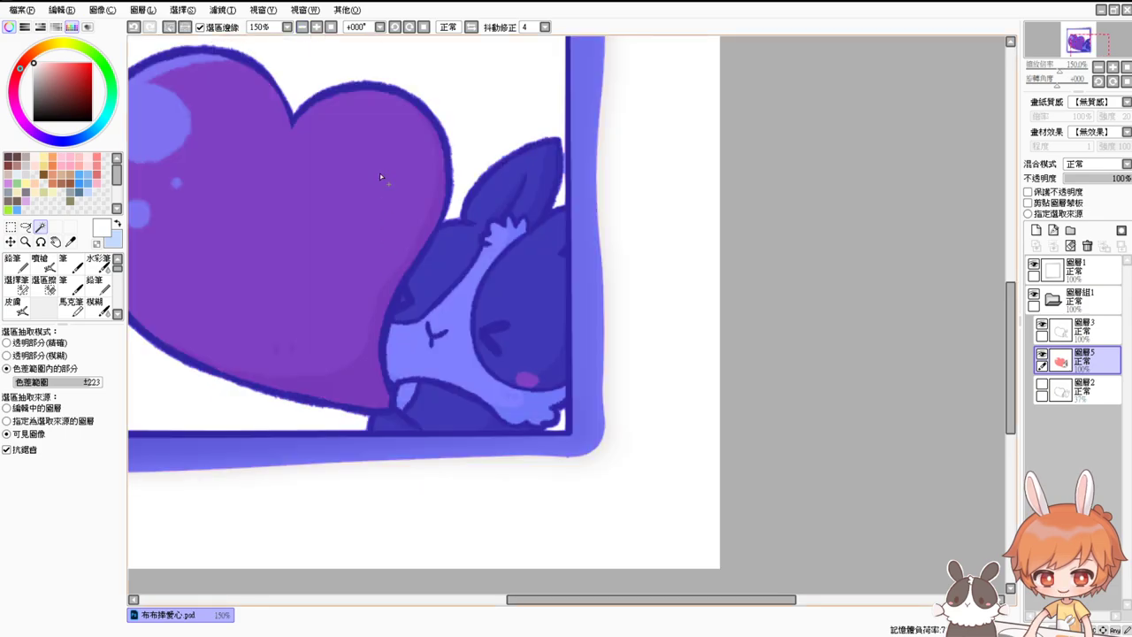
{"action": "key", "text": "ctrl+d"}
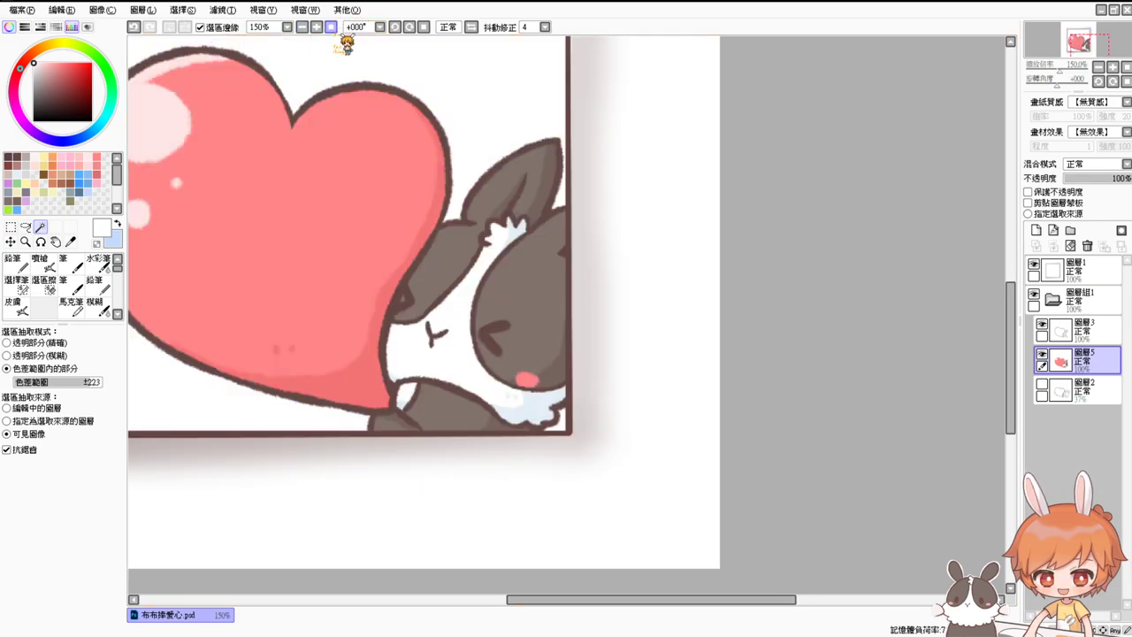
Save the updated artwork again as 布布捧愛心.sai, replacing the earlier file
{"action": "left_click", "coordinate": [558, 363]}
{"action": "left_click", "coordinate": [28, 10]}
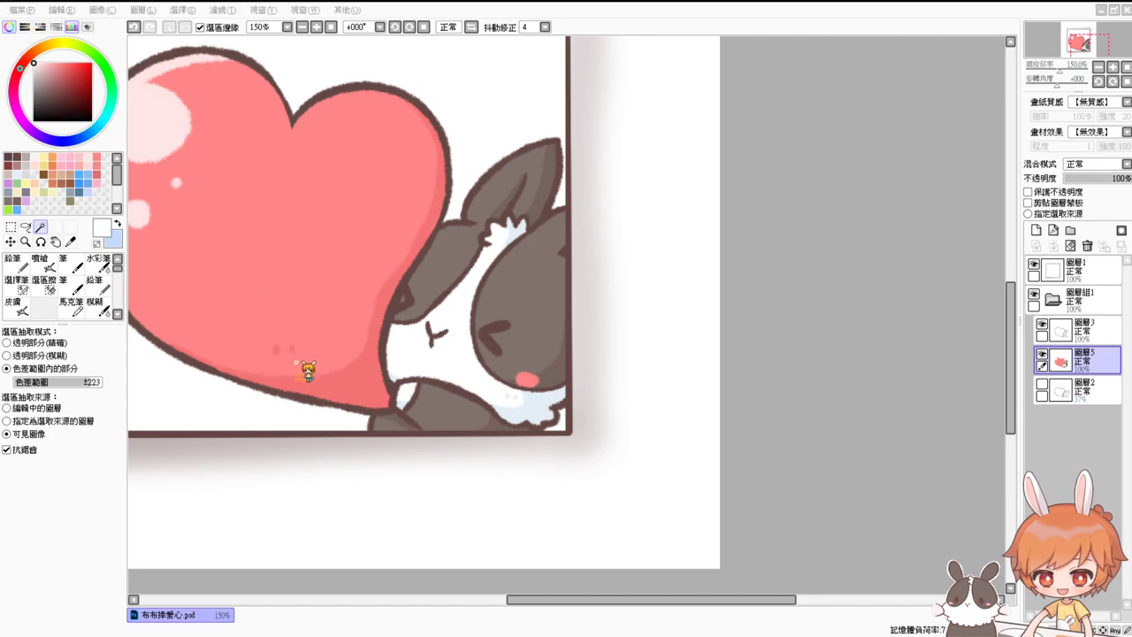
{"action": "left_click", "coordinate": [568, 361]}
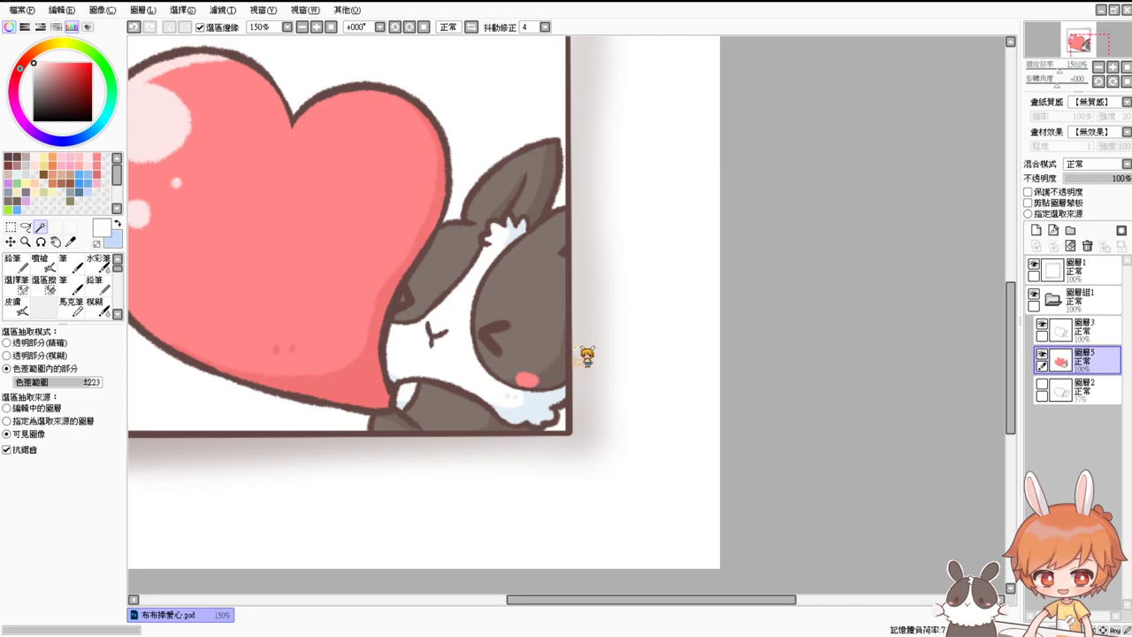
Hide the square frame and its soft shadow on 圖層1, leaving the rabbit and heart layers shown
{"action": "left_click", "coordinate": [317, 27]}
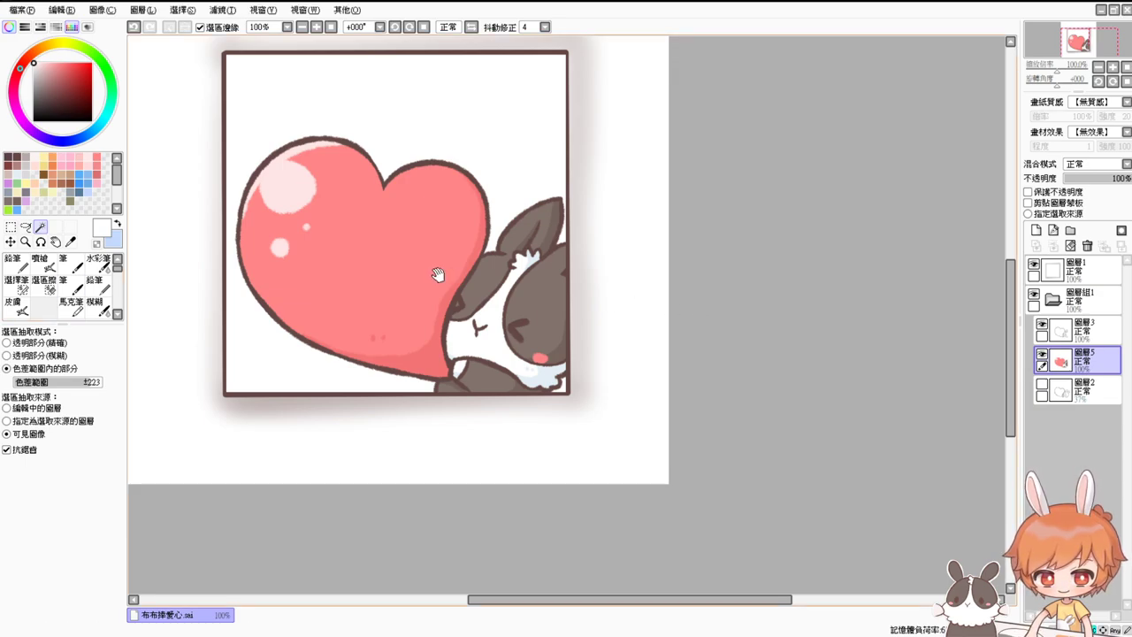
{"action": "left_click_drag", "start_coordinate": [435, 271], "coordinate": [578, 365]}
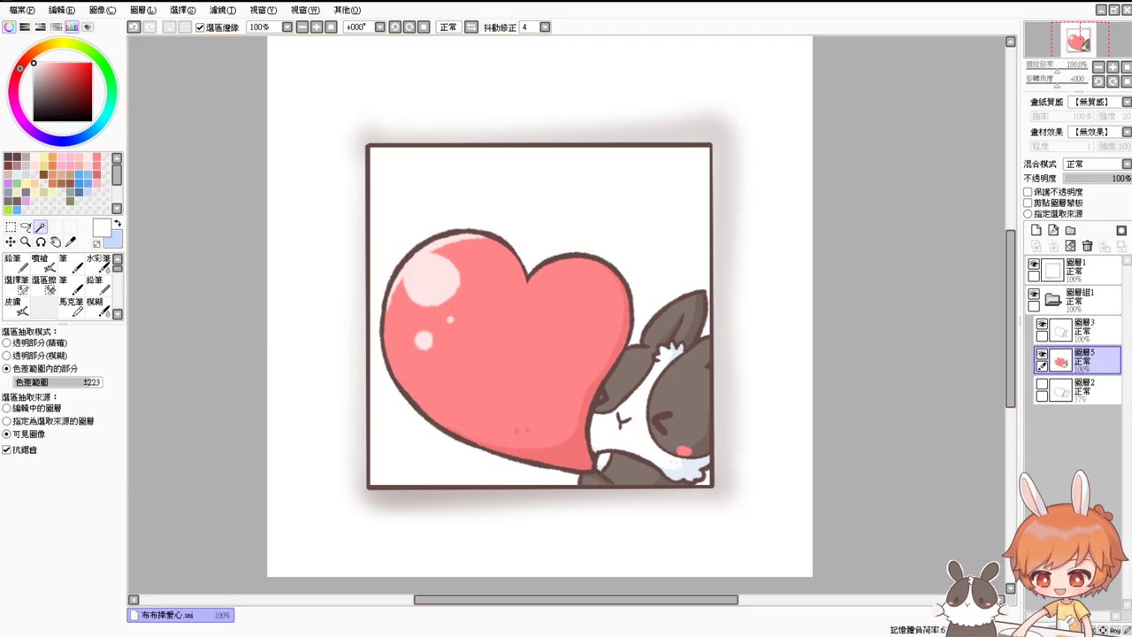
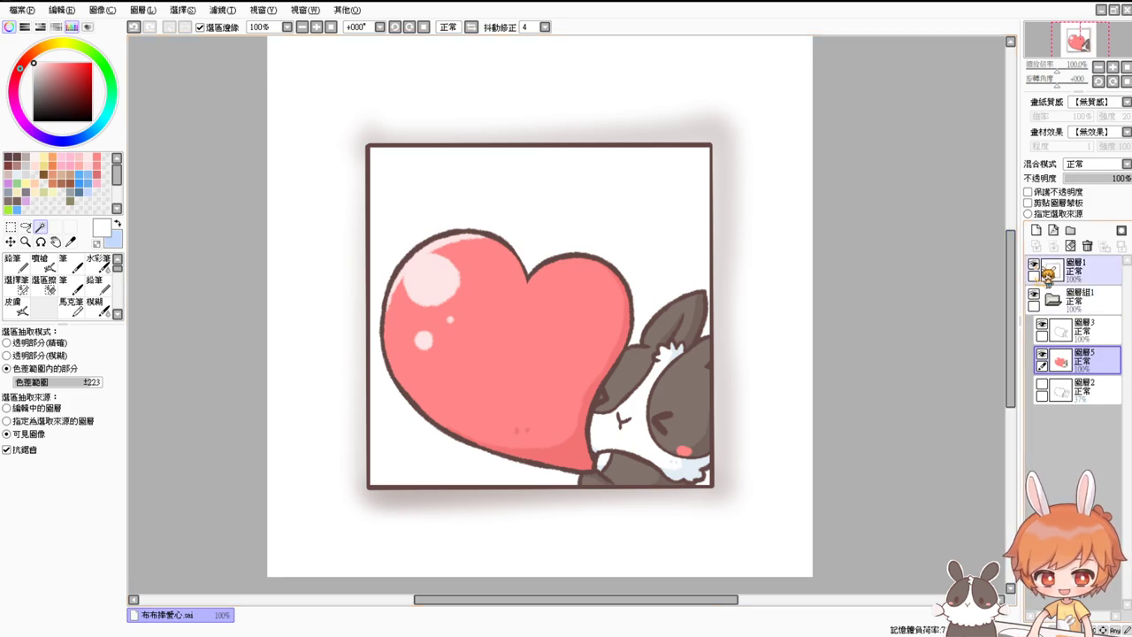
{"action": "left_click", "coordinate": [1034, 265]}
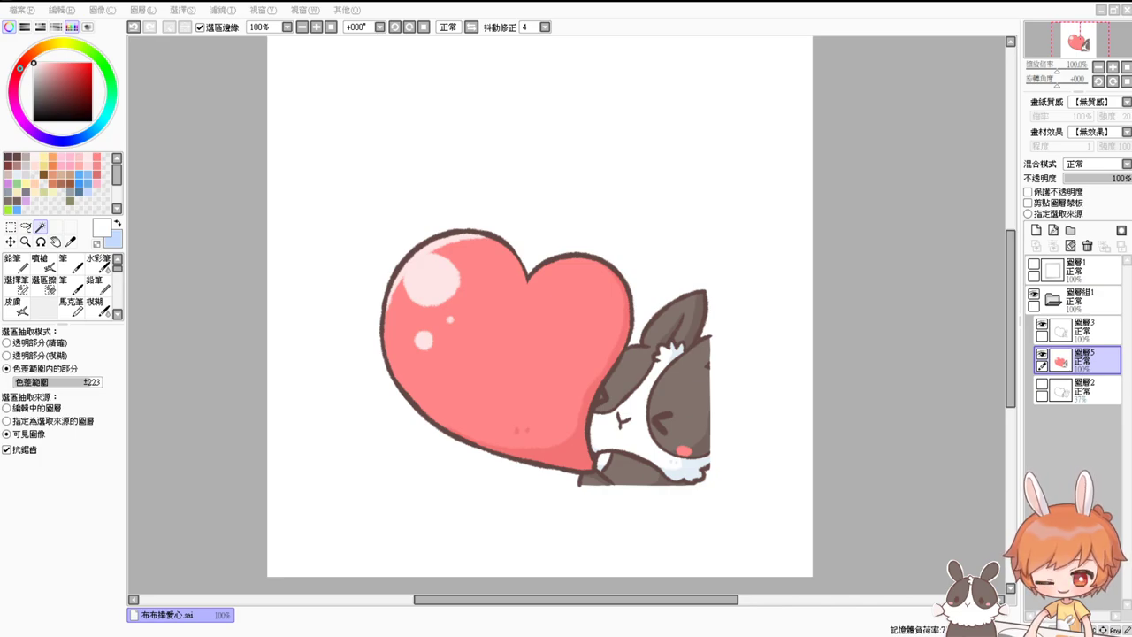
Show the square frame on 圖層1 and free-transform it slightly smaller, shifting it closer around the heart and rabbit
{"action": "left_click", "coordinate": [1034, 264]}
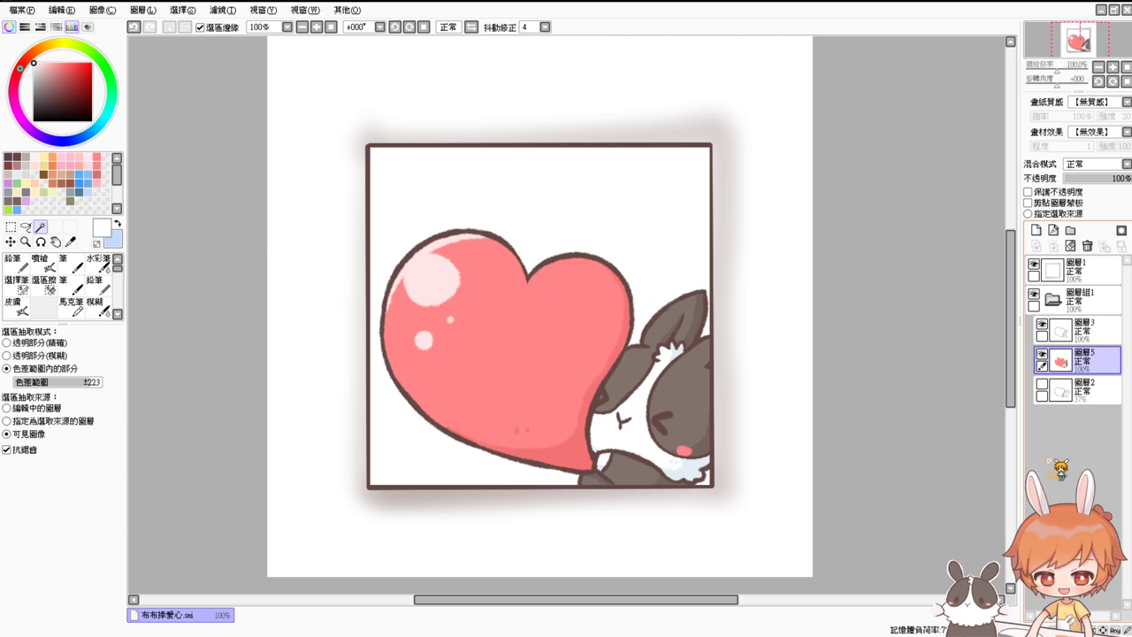
{"action": "left_click", "coordinate": [1093, 272]}
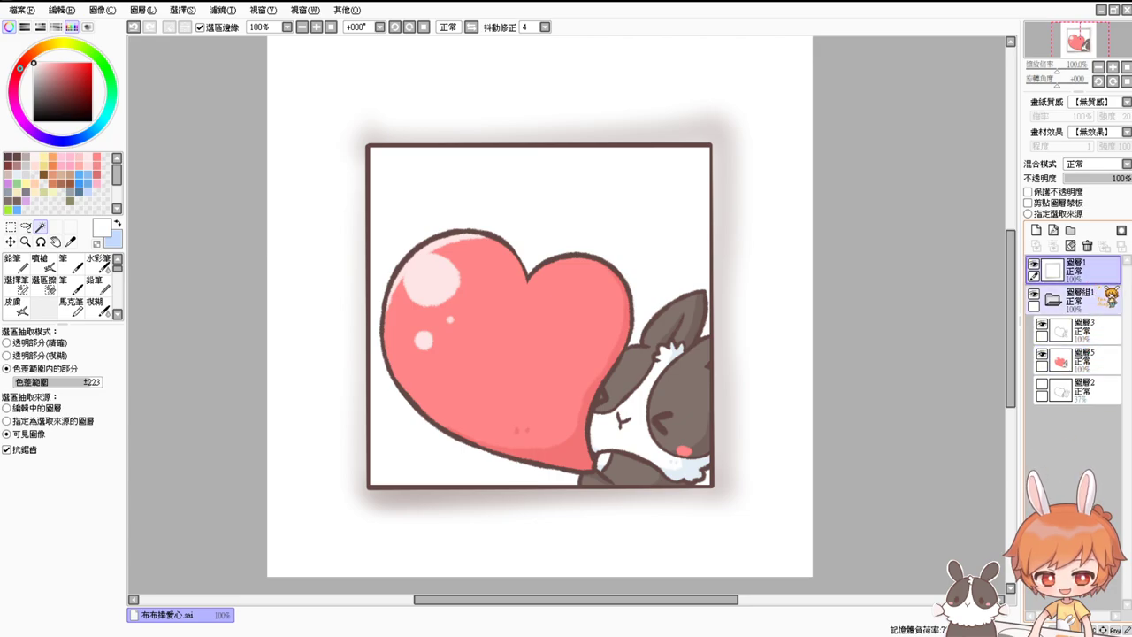
{"action": "key", "text": "ctrl+t"}
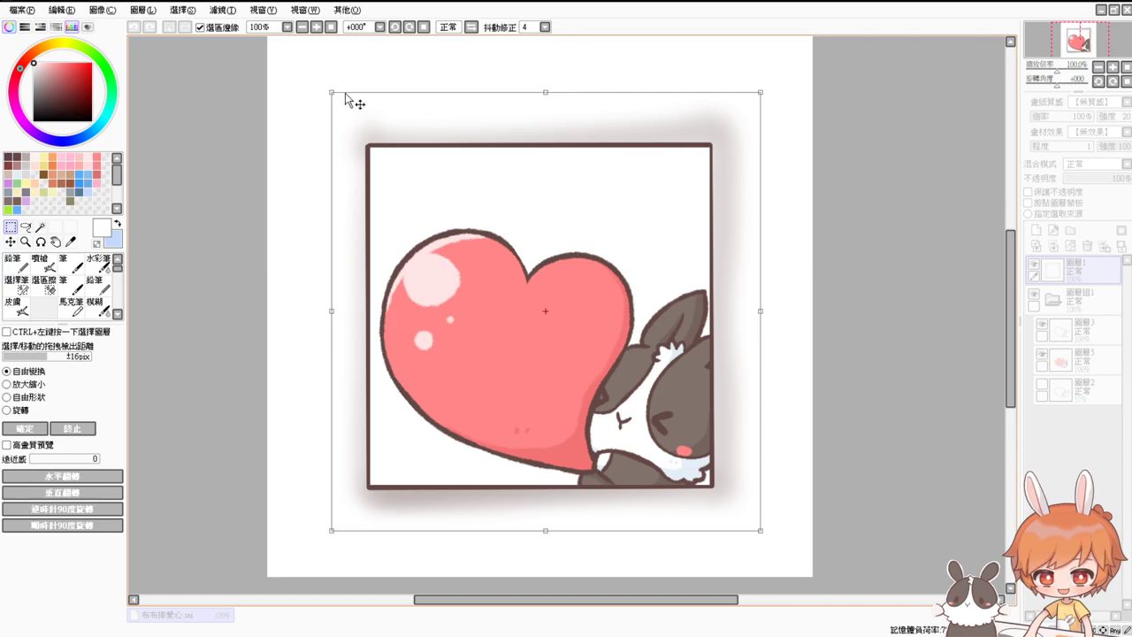
{"action": "mouse_move", "coordinate": [332, 92]}
{"action": "left_mouse_down"}
{"action": "mouse_move", "coordinate": [366, 143]}
{"action": "mouse_move", "coordinate": [310, 83]}
{"action": "mouse_move", "coordinate": [334, 112]}
{"action": "left_mouse_up"}
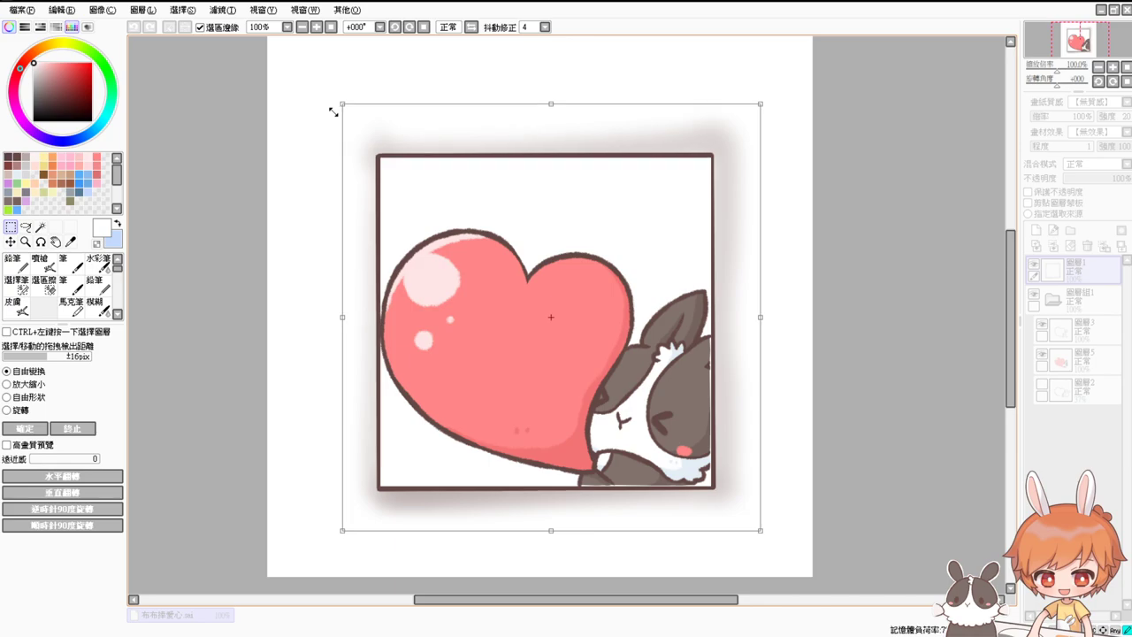
{"action": "left_click_drag", "start_coordinate": [632, 356], "coordinate": [627, 355]}
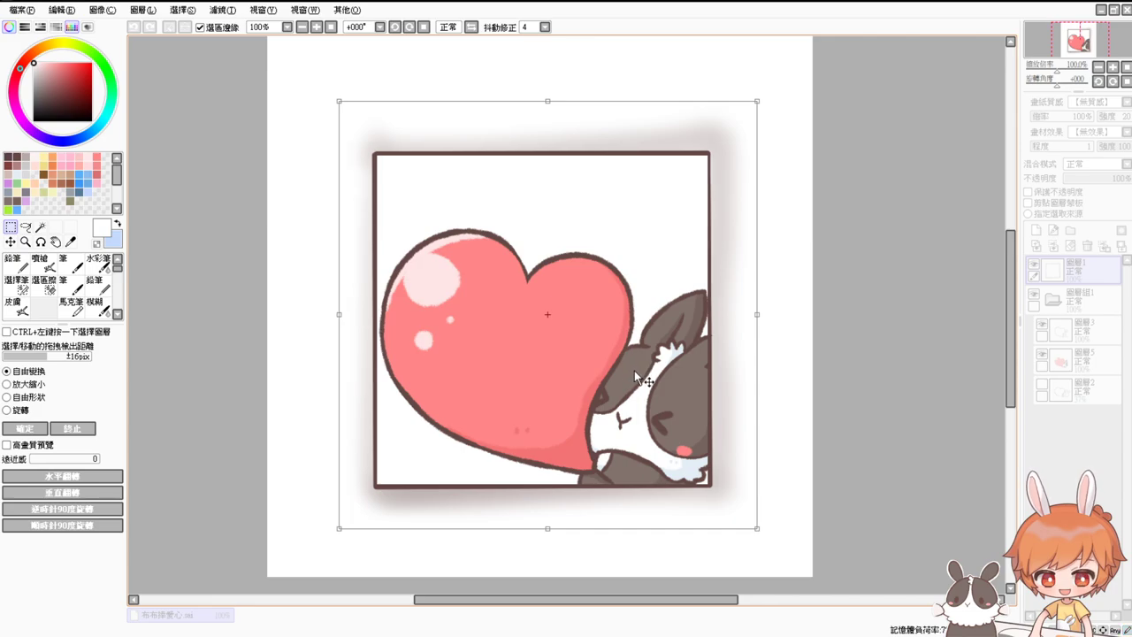
{"action": "key", "text": "Return"}
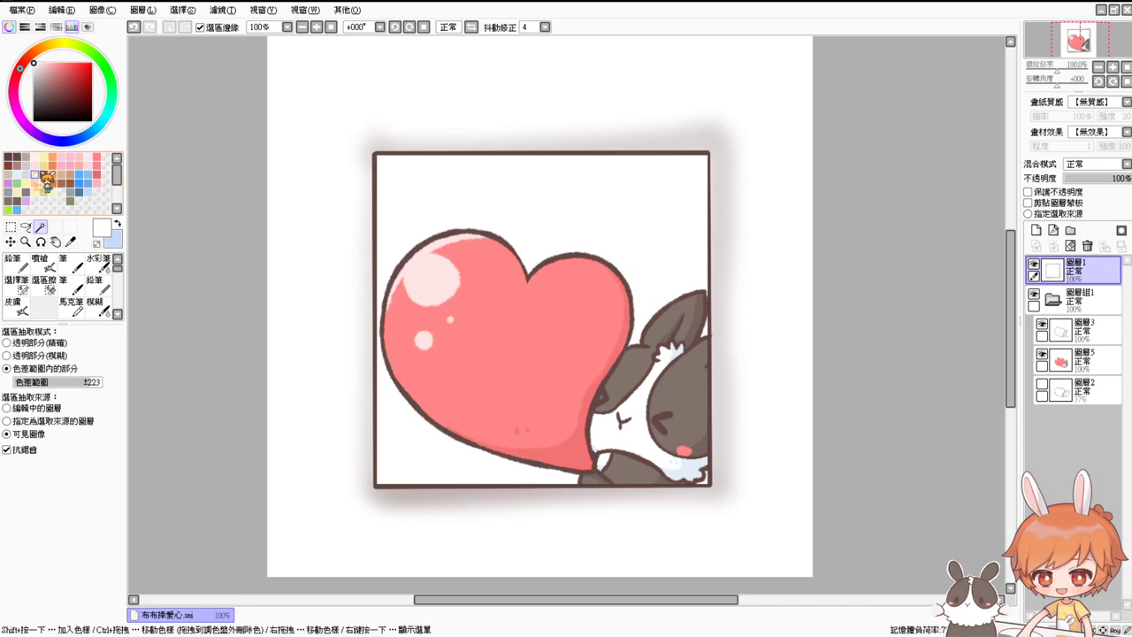
Hide the frame and try a rectangular selection around the heart and rabbit on 圖層5, clearing it again
{"action": "left_click", "coordinate": [26, 168]}
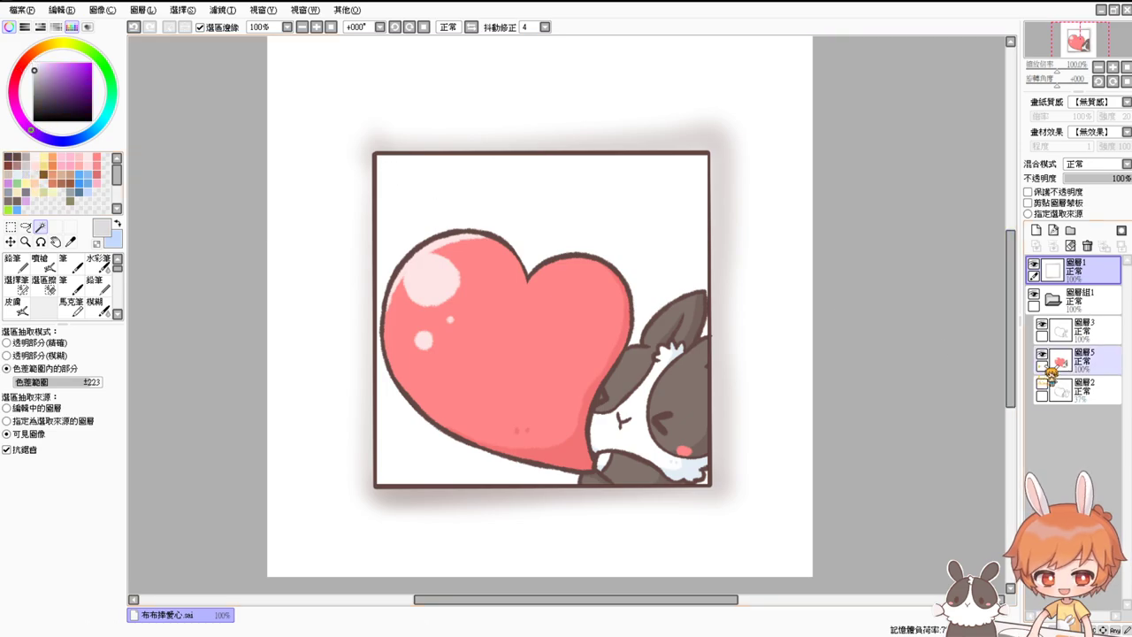
{"action": "left_click", "coordinate": [1093, 369]}
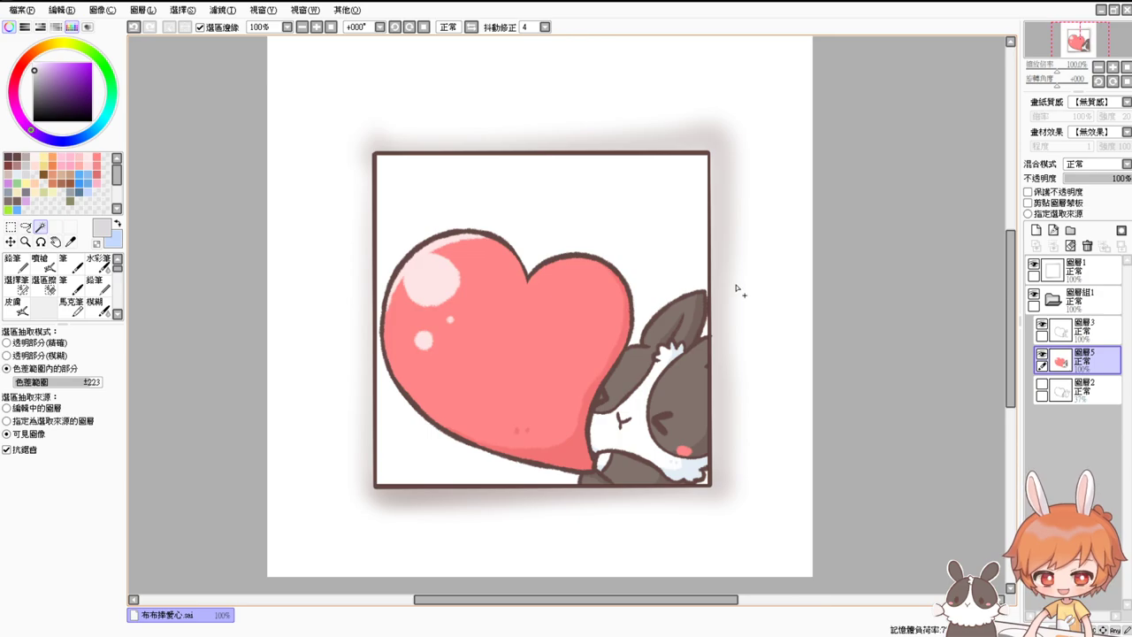
{"action": "left_click", "coordinate": [1034, 263]}
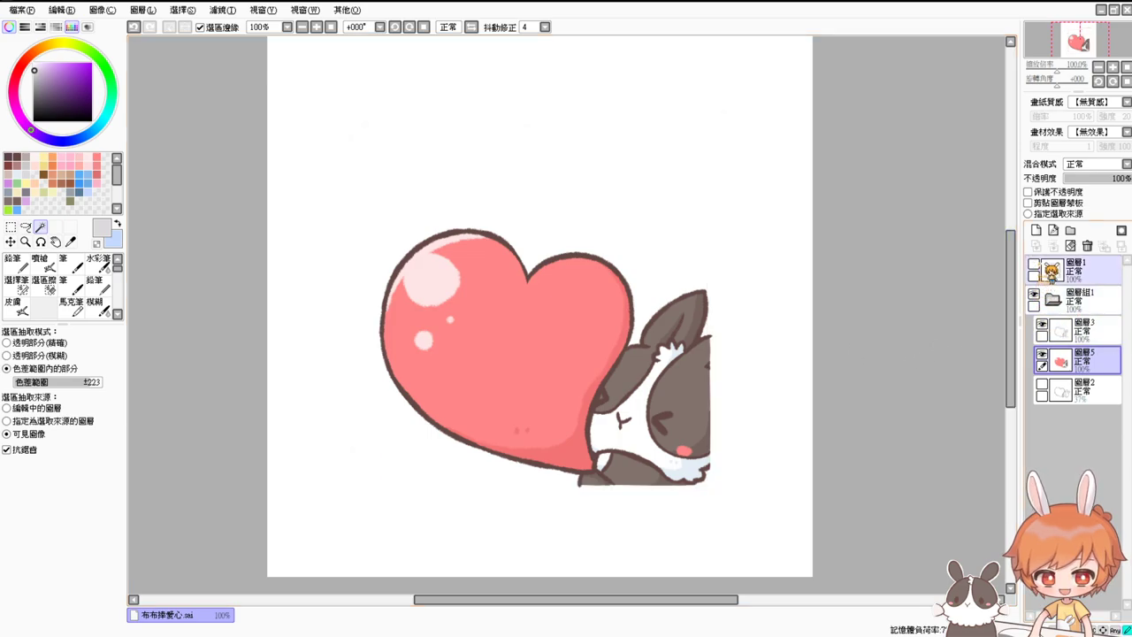
{"action": "left_click", "coordinate": [10, 226]}
{"action": "left_click_drag", "start_coordinate": [353, 229], "coordinate": [713, 486]}
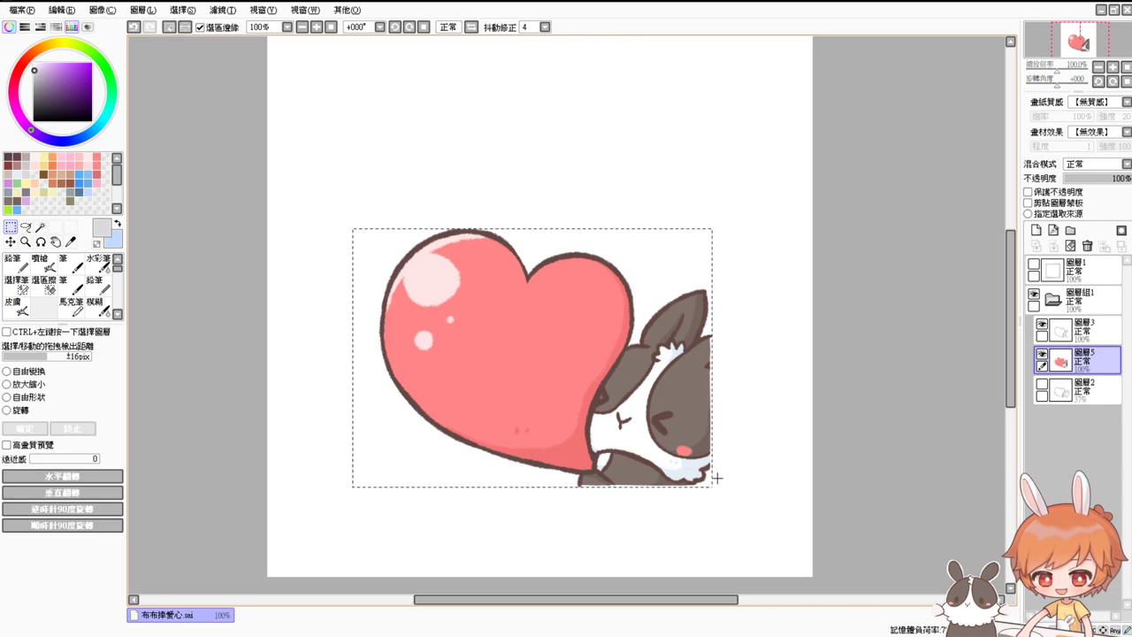
{"action": "key", "text": "ctrl+d"}
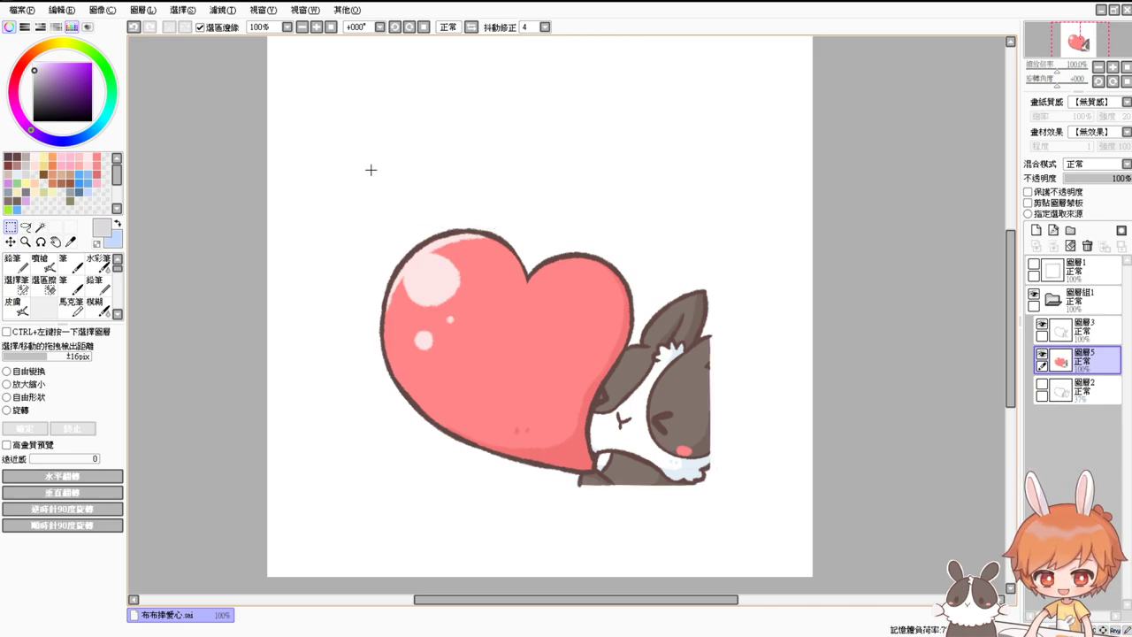
Try a light-grey airbrush dab inside the upper-left corner of a taller rectangular selection on 圖層5, undo it and clear the selection
{"action": "left_click_drag", "start_coordinate": [371, 168], "coordinate": [718, 496]}
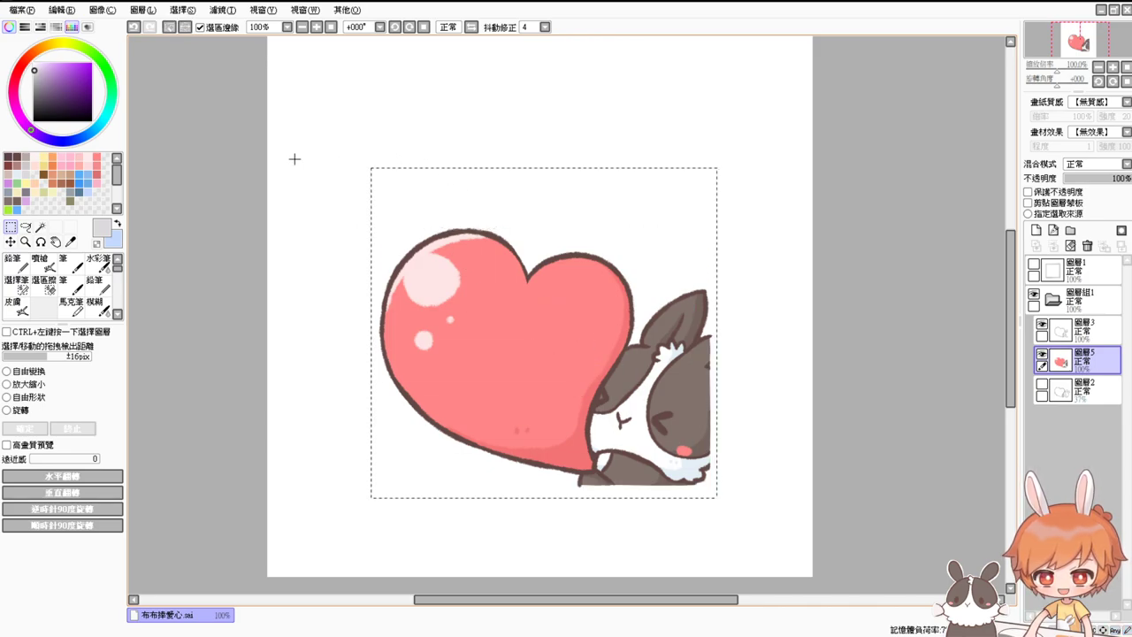
{"action": "left_click", "coordinate": [41, 263]}
{"action": "left_click", "coordinate": [381, 180]}
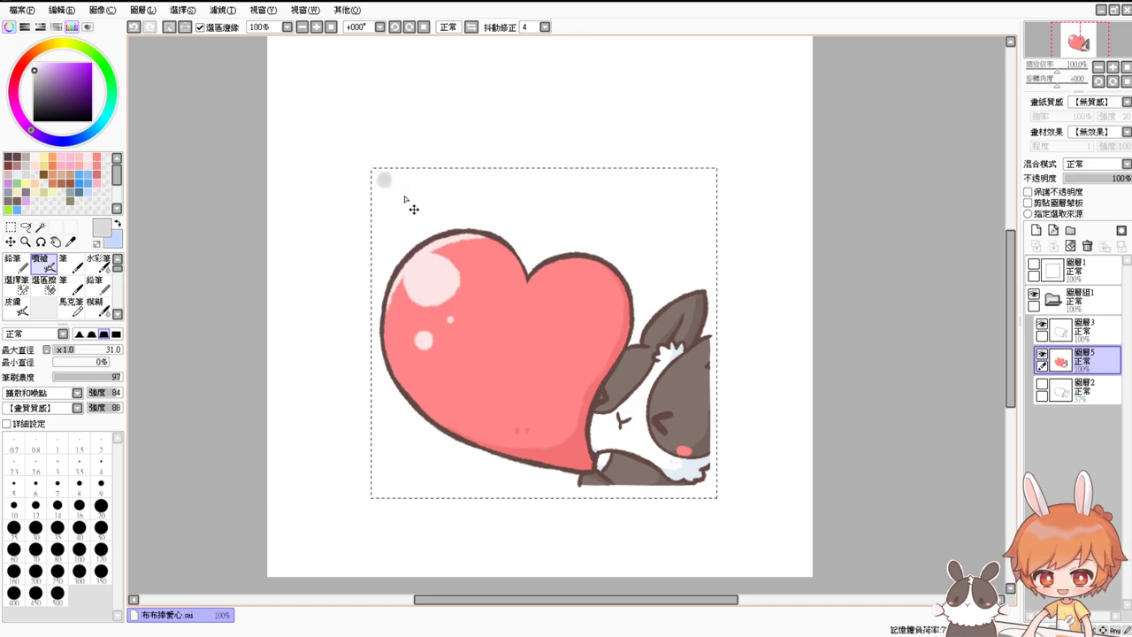
{"action": "key", "text": "ctrl+z"}
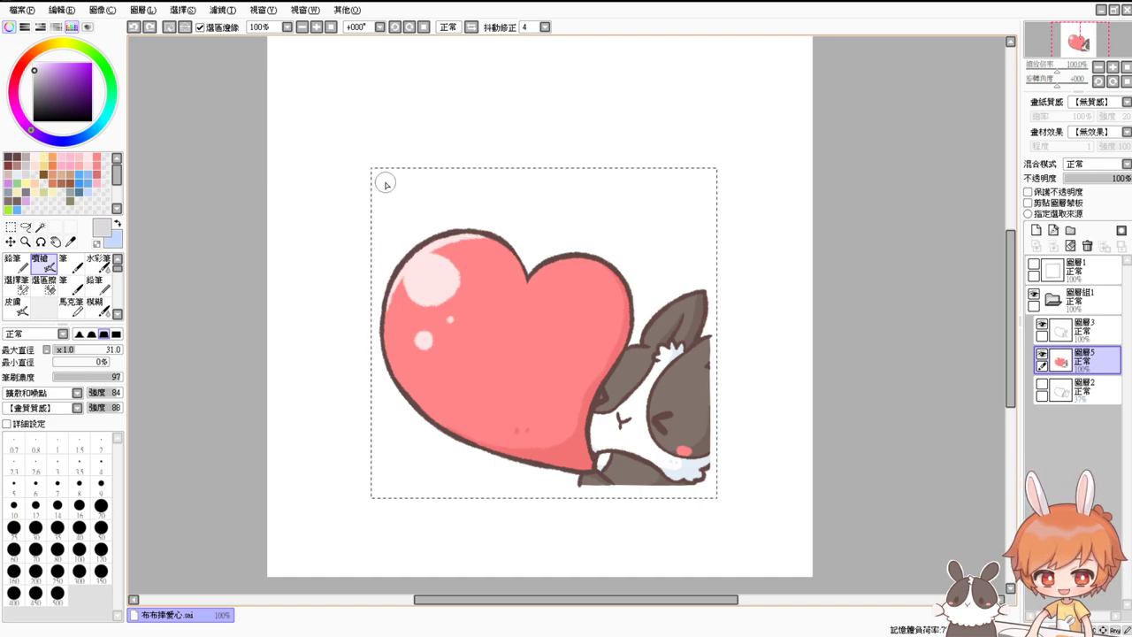
{"action": "key", "text": "ctrl+d"}
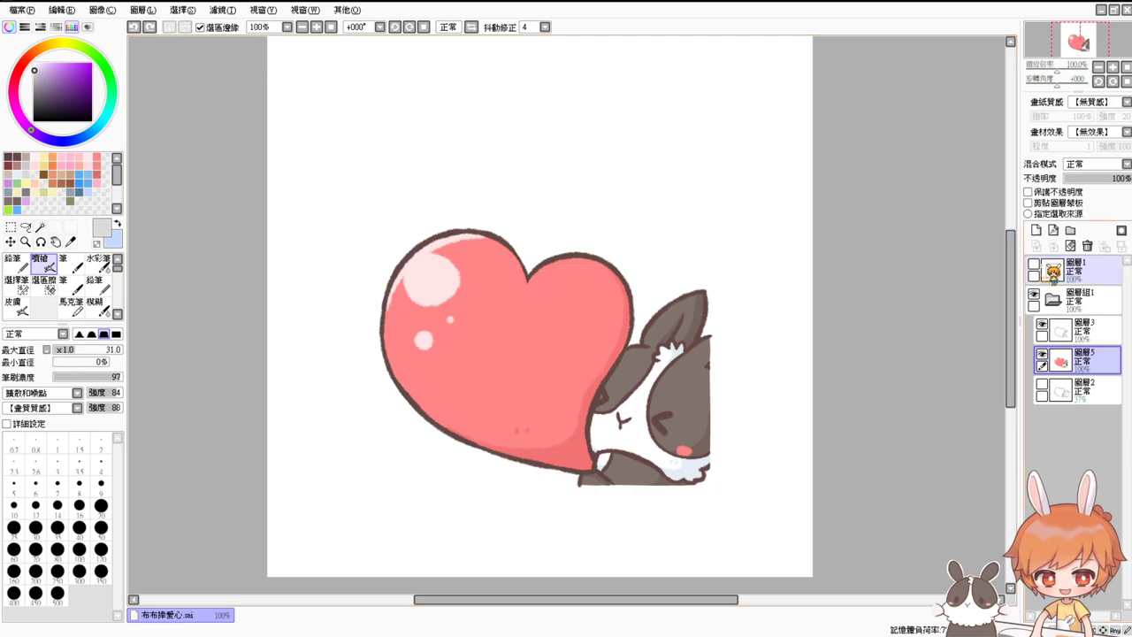
Show the frame on 圖層1, test dark-brown airbrush dots at its upper-left and lower-right corners, and undo the dots
{"action": "left_click", "coordinate": [1033, 264]}
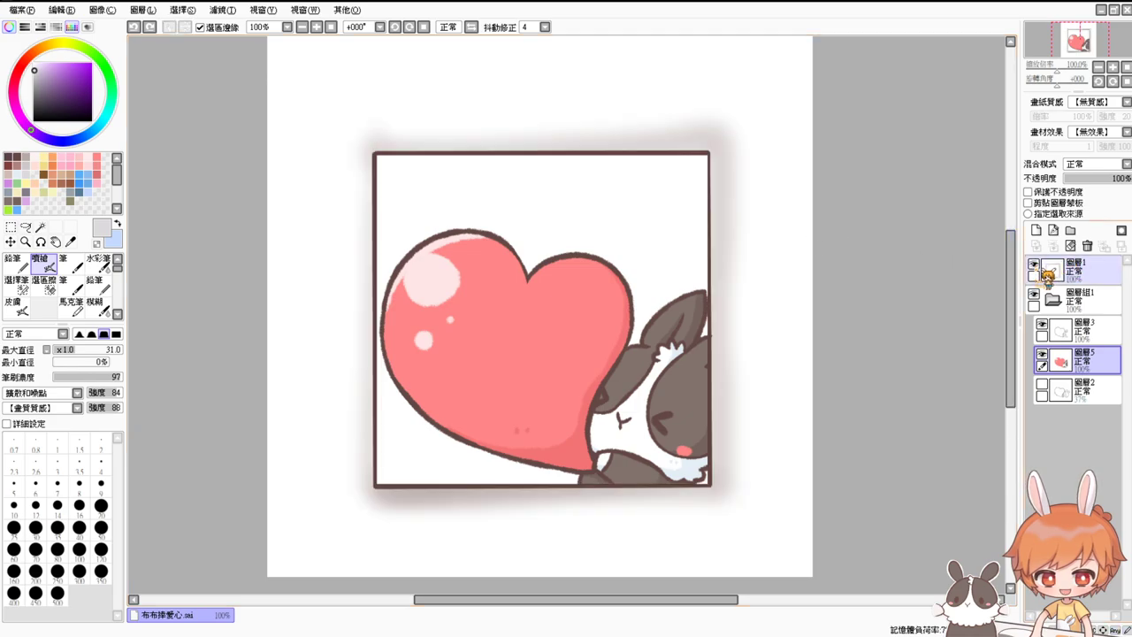
{"action": "left_click", "coordinate": [14, 156]}
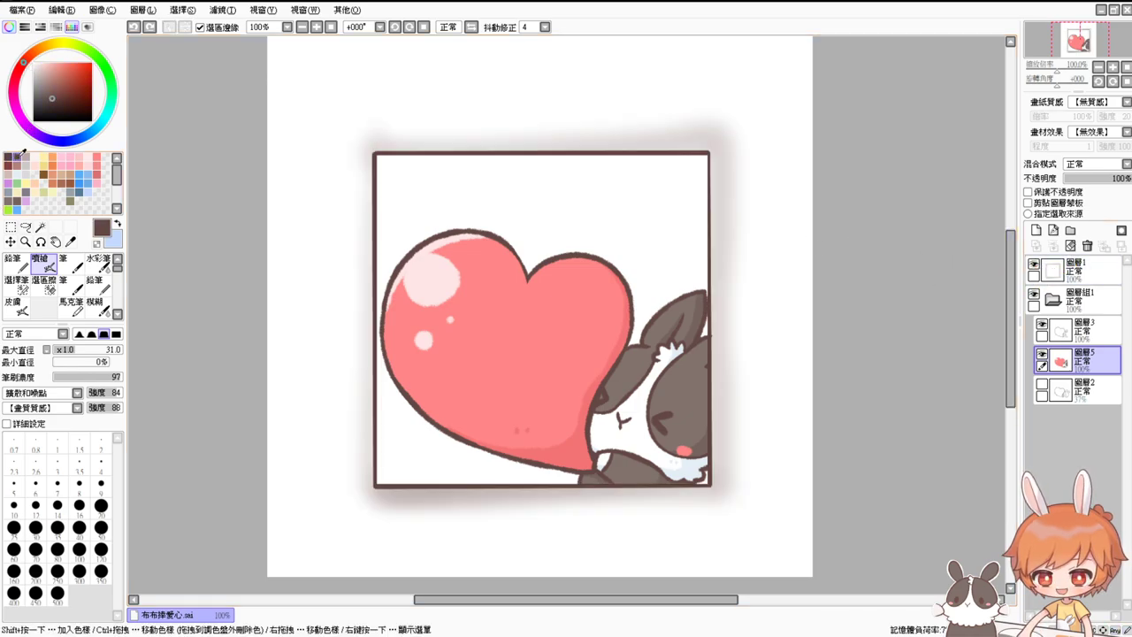
{"action": "left_click", "coordinate": [376, 149]}
{"action": "left_click", "coordinate": [710, 480]}
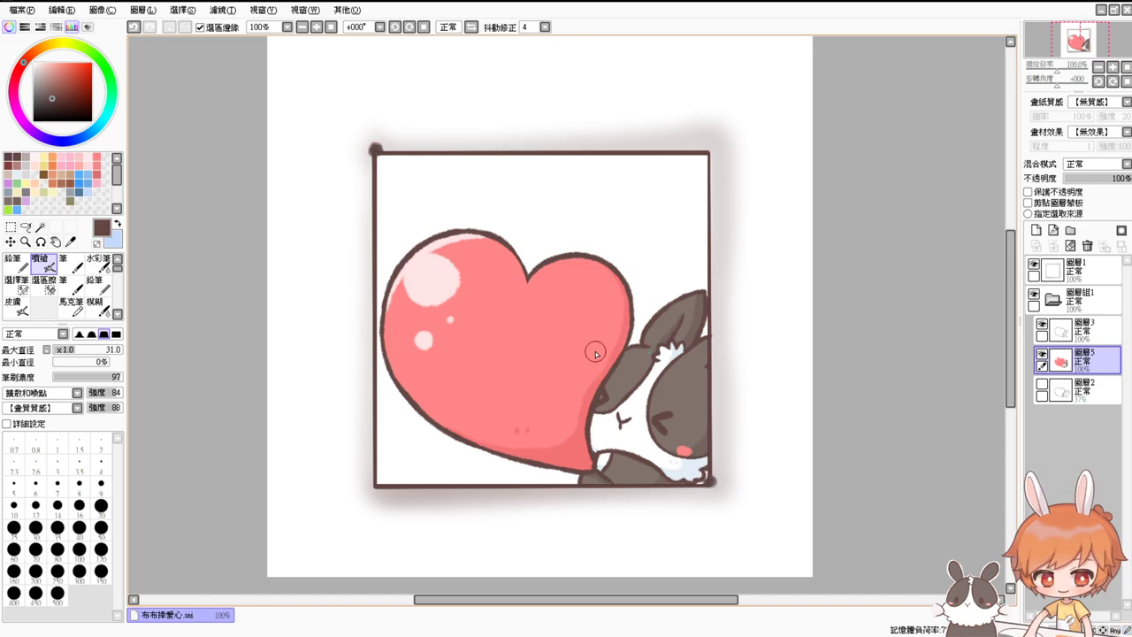
{"action": "key", "text": "ctrl+z"}
{"action": "key", "text": "ctrl+z"}
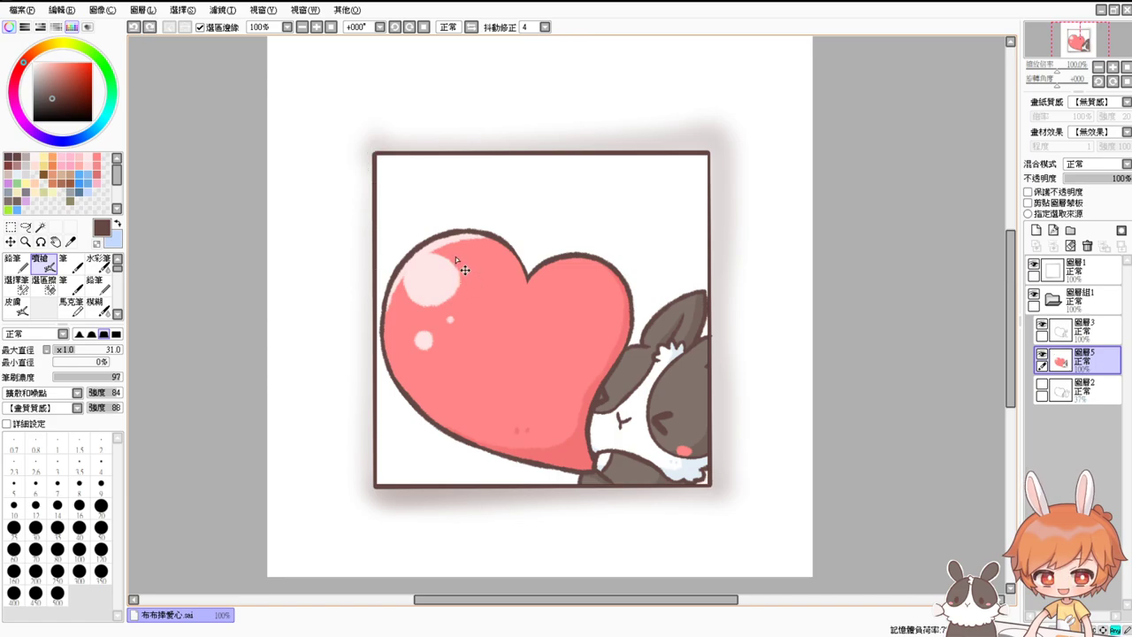
Test dark-brown dots at the artwork's upper-left and lower-right extents, and undo them together with the earlier resizing of the frame
{"action": "left_click", "coordinate": [390, 228]}
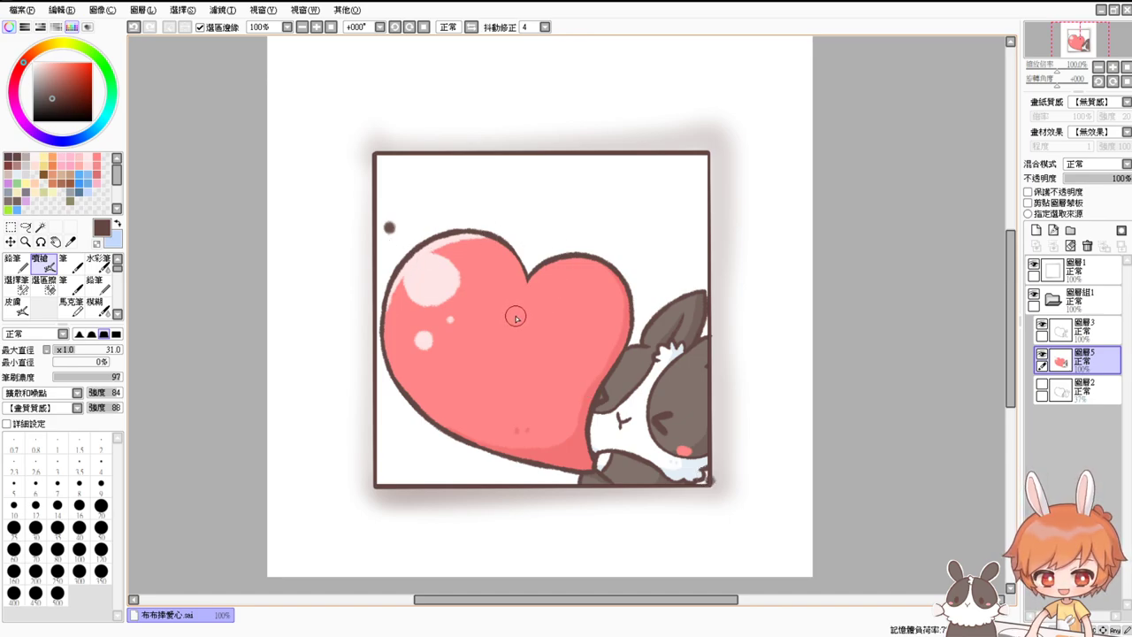
{"action": "key", "text": "ctrl+z"}
{"action": "key", "text": "ctrl+z"}
{"action": "key", "text": "ctrl+z"}
{"action": "key", "text": "ctrl+z"}
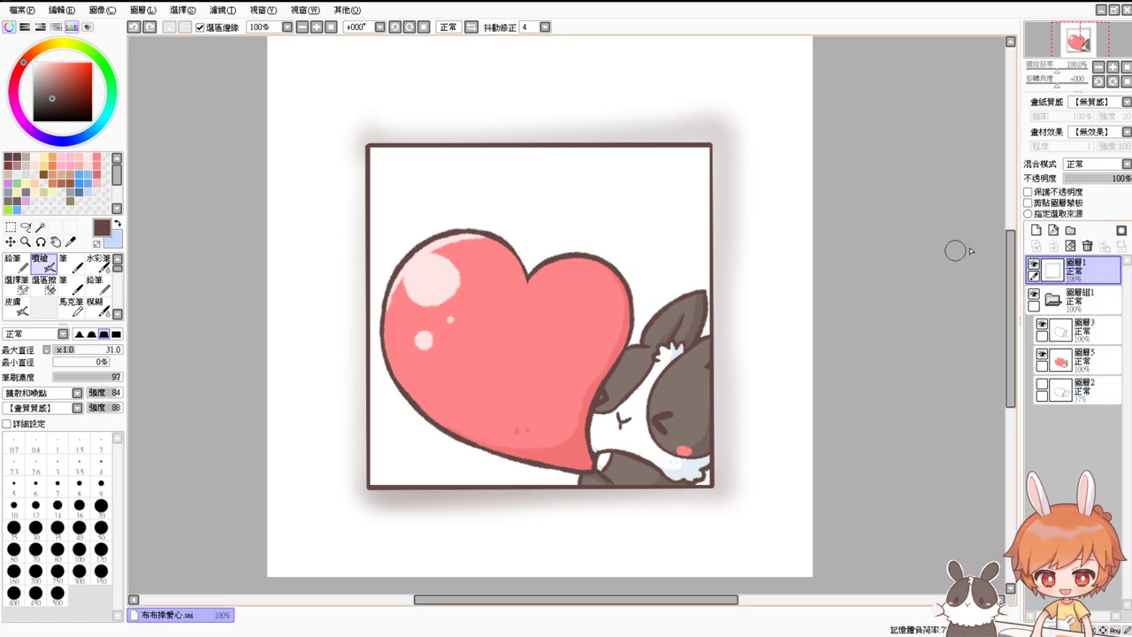
Move the whole heart-and-rabbit layer group 圖層組1 straight up inside the square frame
{"action": "left_click", "coordinate": [1087, 361]}
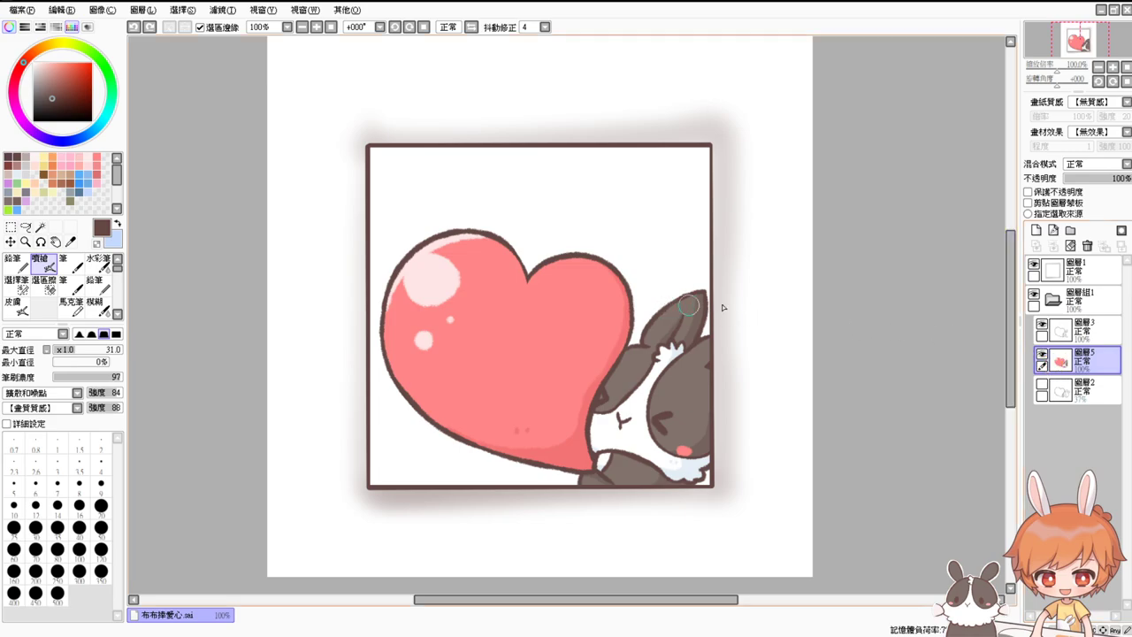
{"action": "left_click", "coordinate": [1081, 298]}
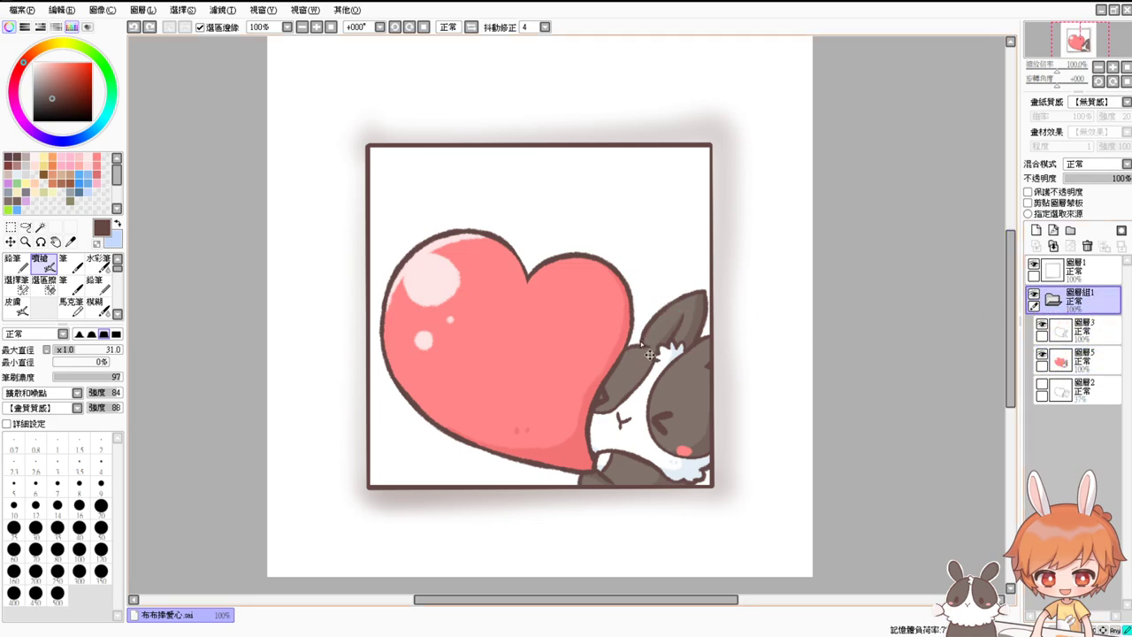
{"action": "left_click_drag", "start_coordinate": [650, 355], "coordinate": [651, 316]}
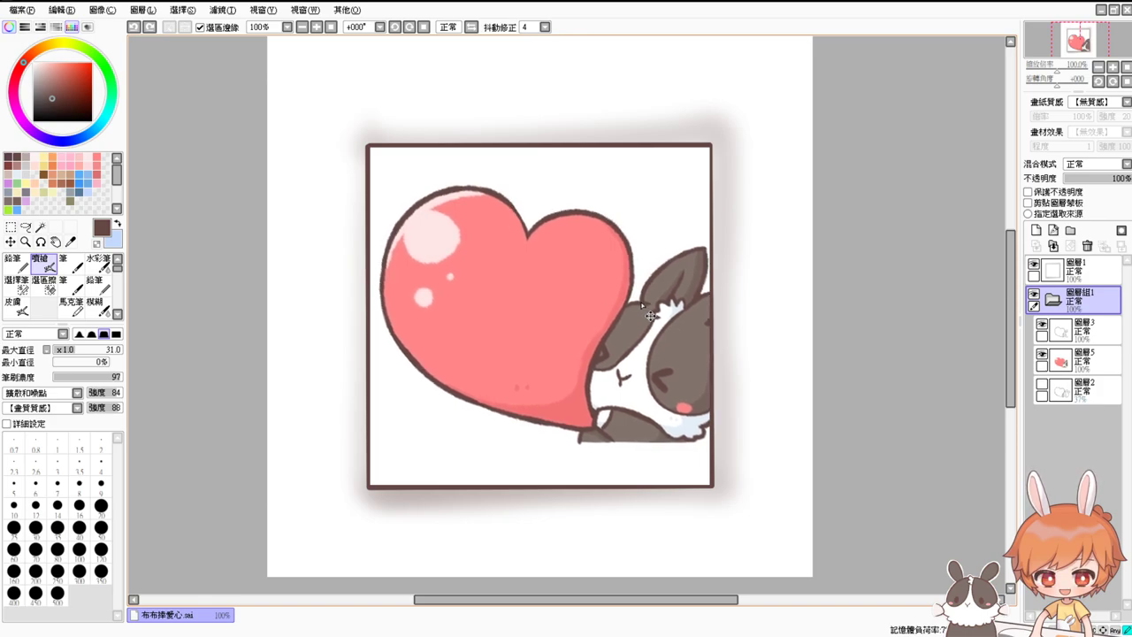
Show the rough sketch layer 圖層2 and sketch the left body line below the rabbit's arm with a size 16 brush
{"action": "left_click", "coordinate": [1097, 390]}
{"action": "left_click", "coordinate": [1042, 384]}
{"action": "key", "text": "ctrl+plus"}
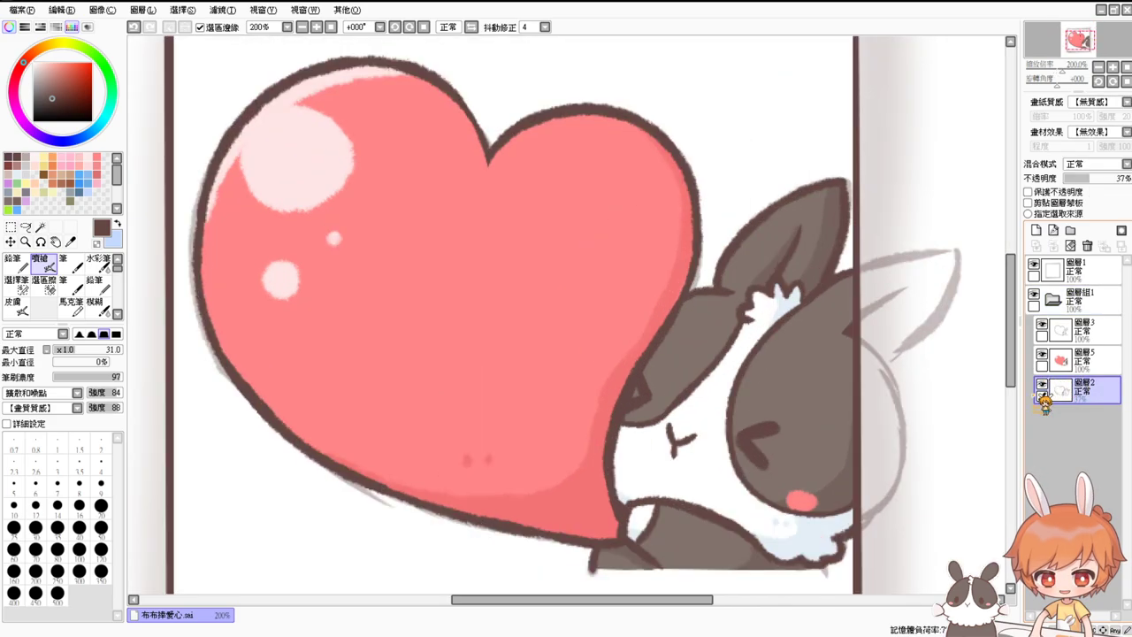
{"action": "left_click_drag", "start_coordinate": [732, 463], "coordinate": [691, 356]}
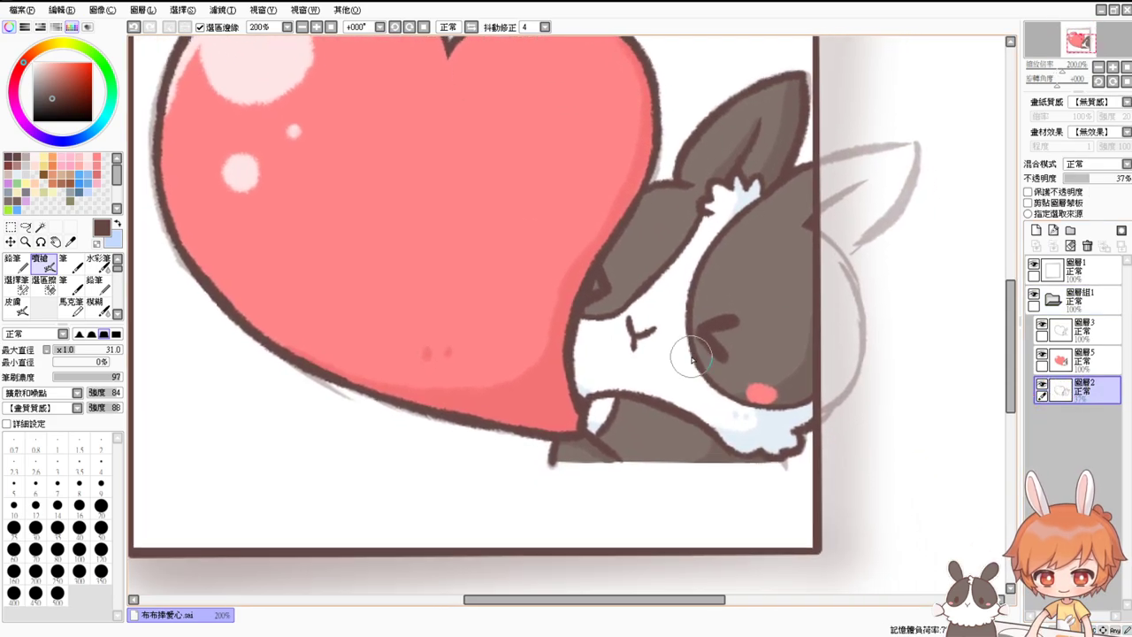
{"action": "left_click", "coordinate": [303, 27]}
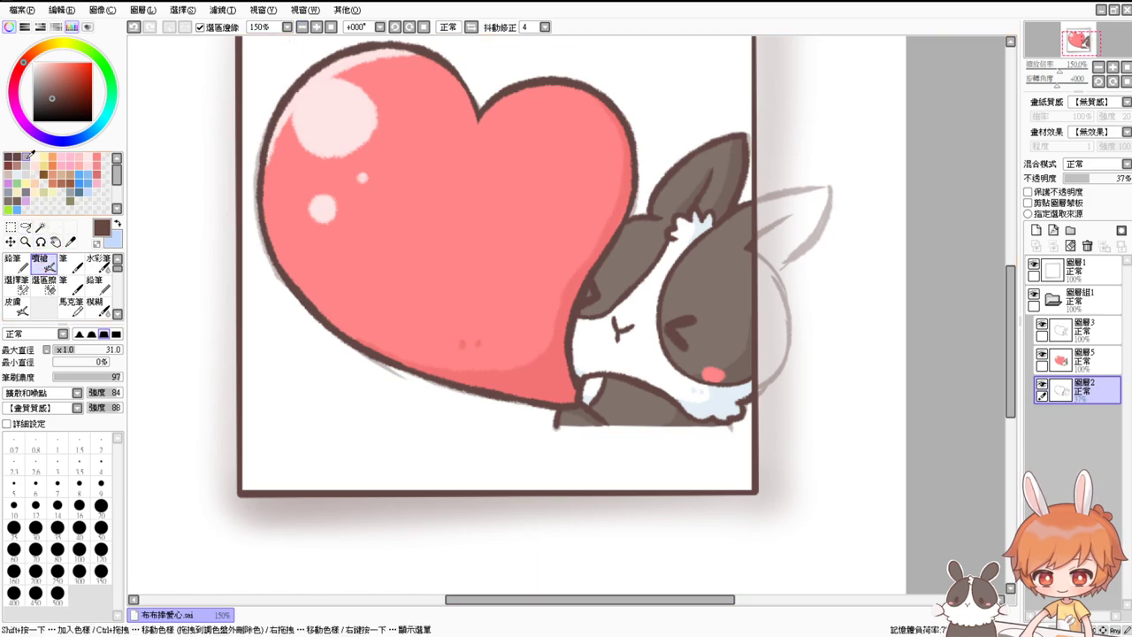
{"action": "mouse_move", "coordinate": [561, 438]}
{"action": "left_mouse_down"}
{"action": "mouse_move", "coordinate": [549, 438]}
{"action": "mouse_move", "coordinate": [561, 440]}
{"action": "left_mouse_up"}
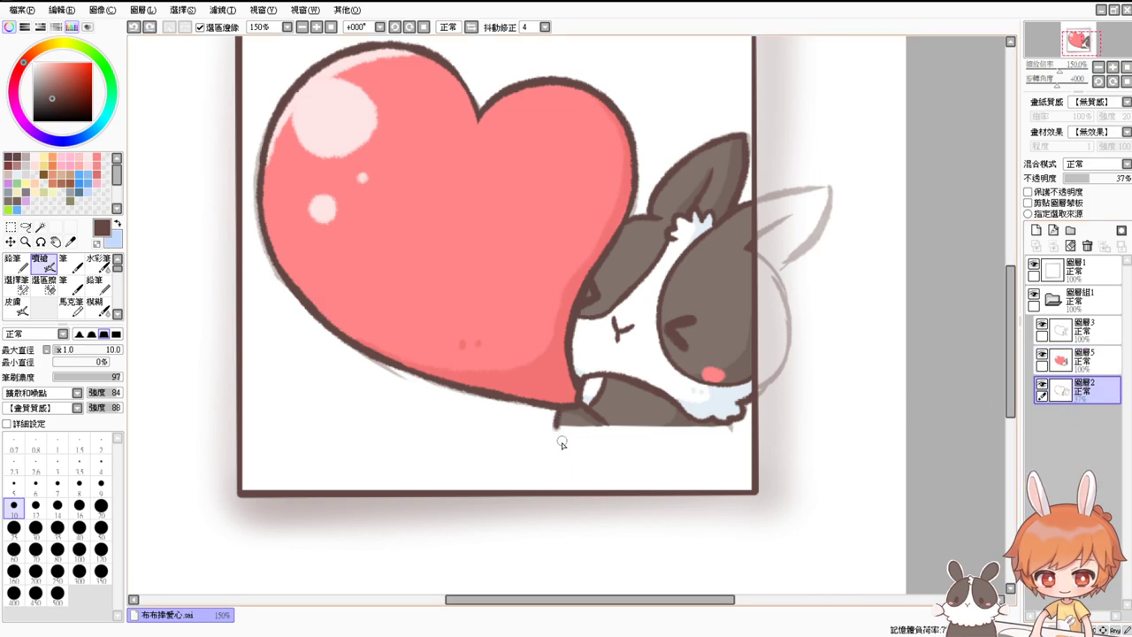
{"action": "key", "text": "bracketright"}
{"action": "key", "text": "bracketright"}
{"action": "key", "text": "bracketright"}
{"action": "left_click_drag", "start_coordinate": [555, 416], "coordinate": [557, 487]}
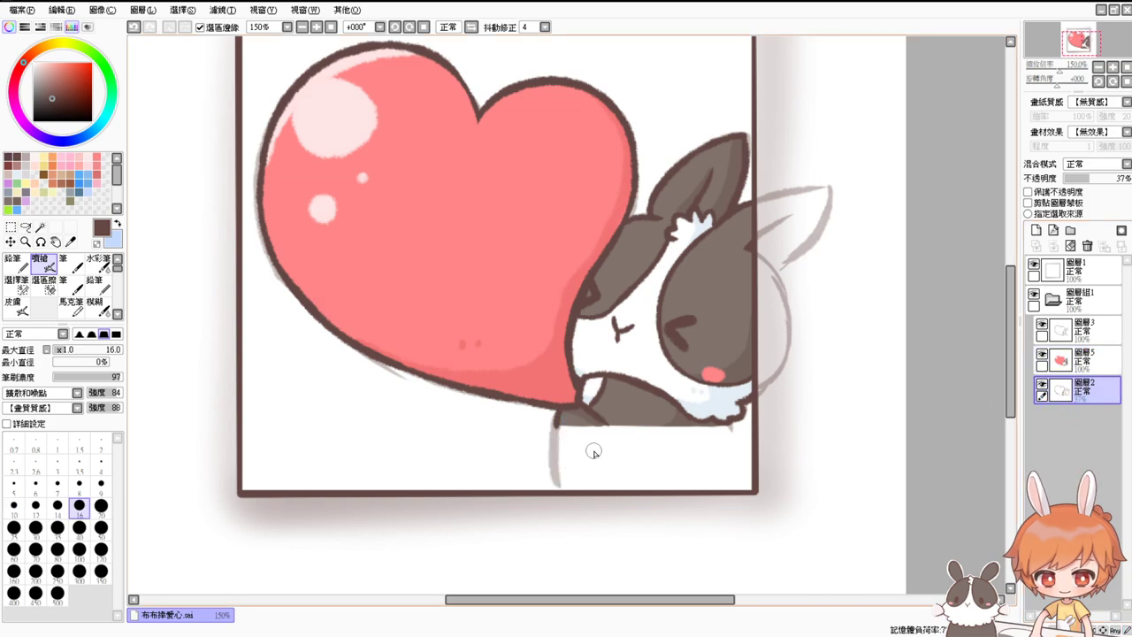
Sketch the right body line from the rabbit's chest fur down toward the frame's lower edge, redoing the stroke until it fits
{"action": "left_click_drag", "start_coordinate": [731, 423], "coordinate": [743, 485]}
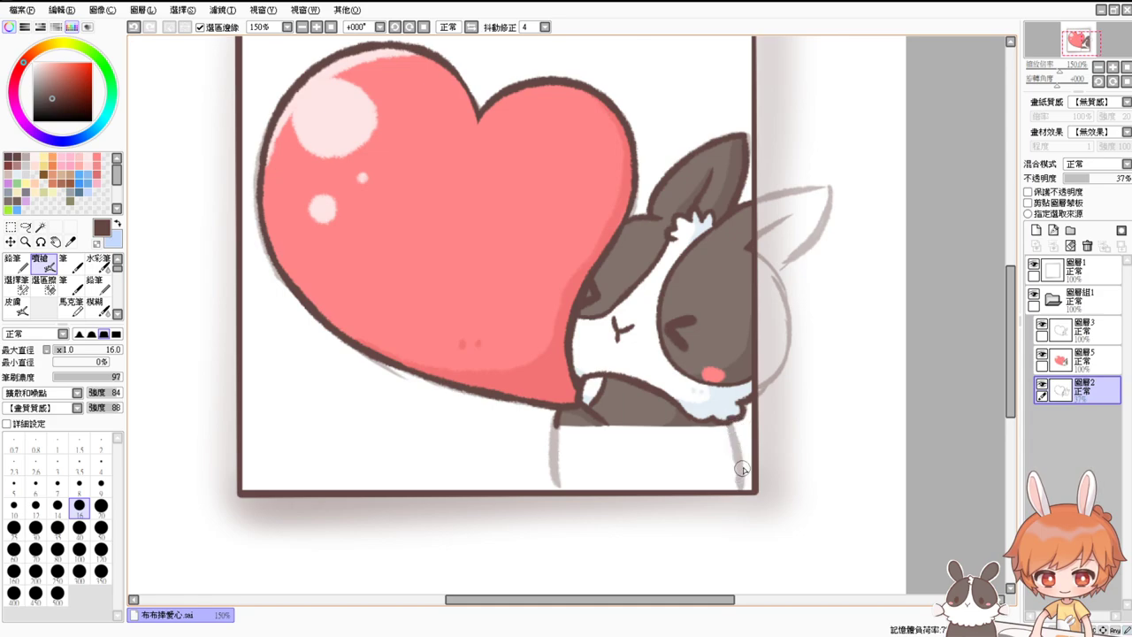
{"action": "key", "text": "ctrl+z"}
{"action": "left_click_drag", "start_coordinate": [731, 423], "coordinate": [748, 485]}
{"action": "key", "text": "ctrl+z"}
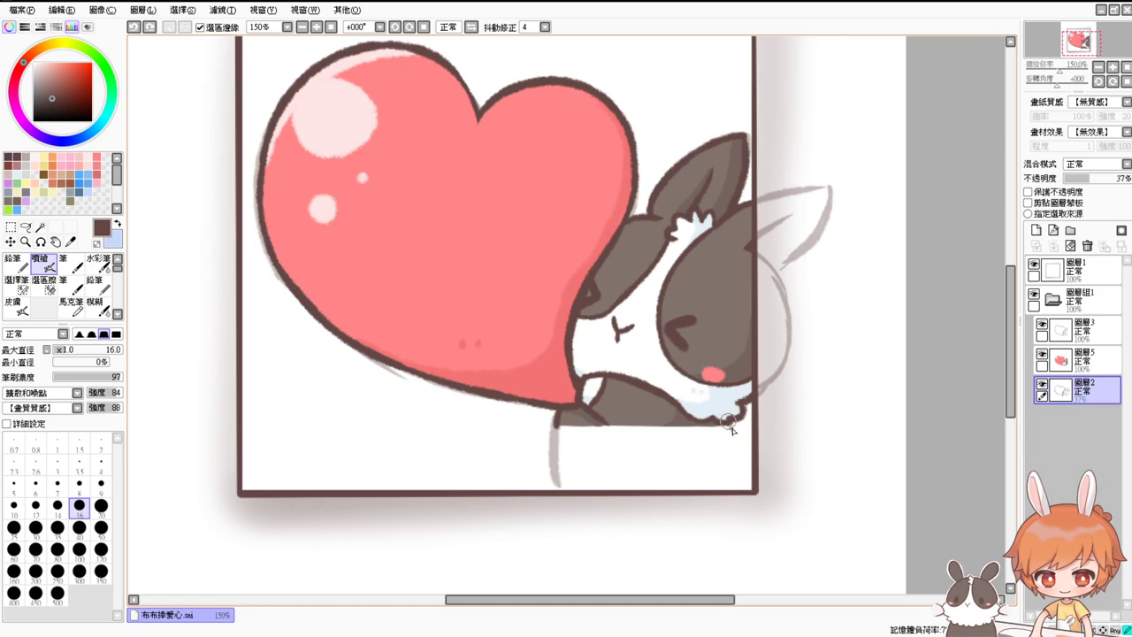
{"action": "left_click_drag", "start_coordinate": [731, 424], "coordinate": [743, 474]}
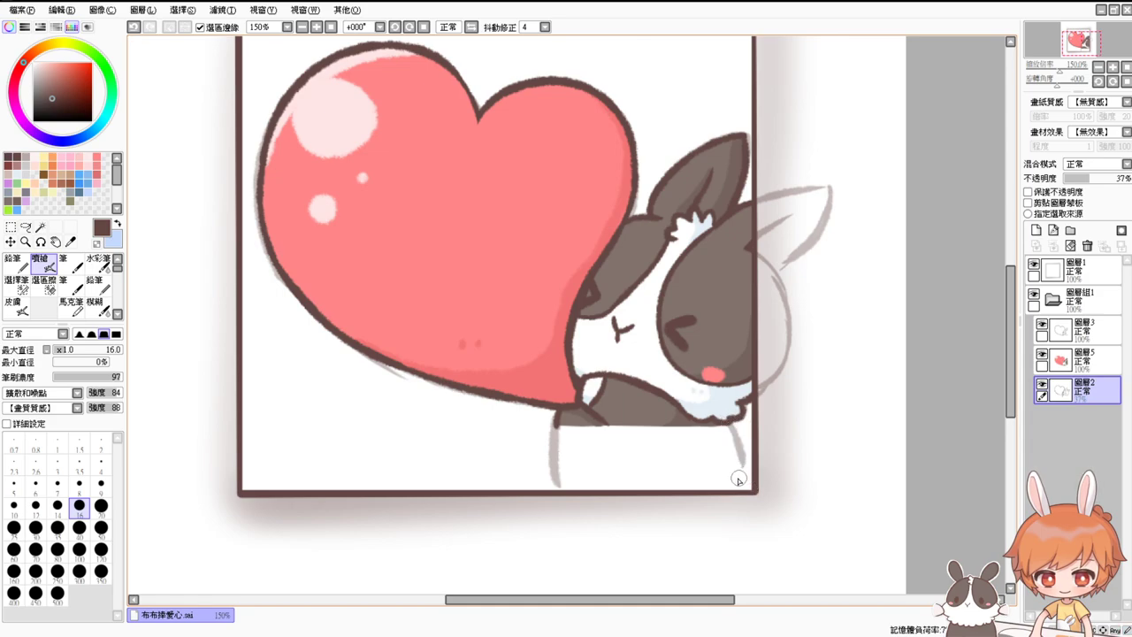
Free-transform the layer group 圖層組1 to enlarge the heart and rabbit slightly and shift them within the frame
{"action": "left_click", "coordinate": [303, 27]}
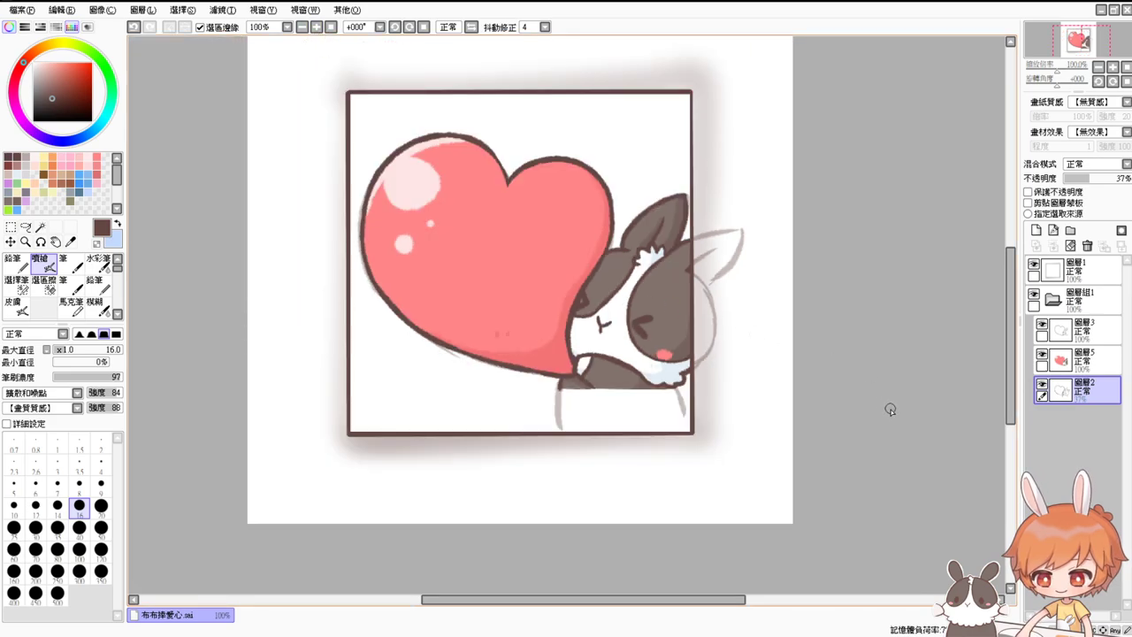
{"action": "left_click", "coordinate": [1092, 299]}
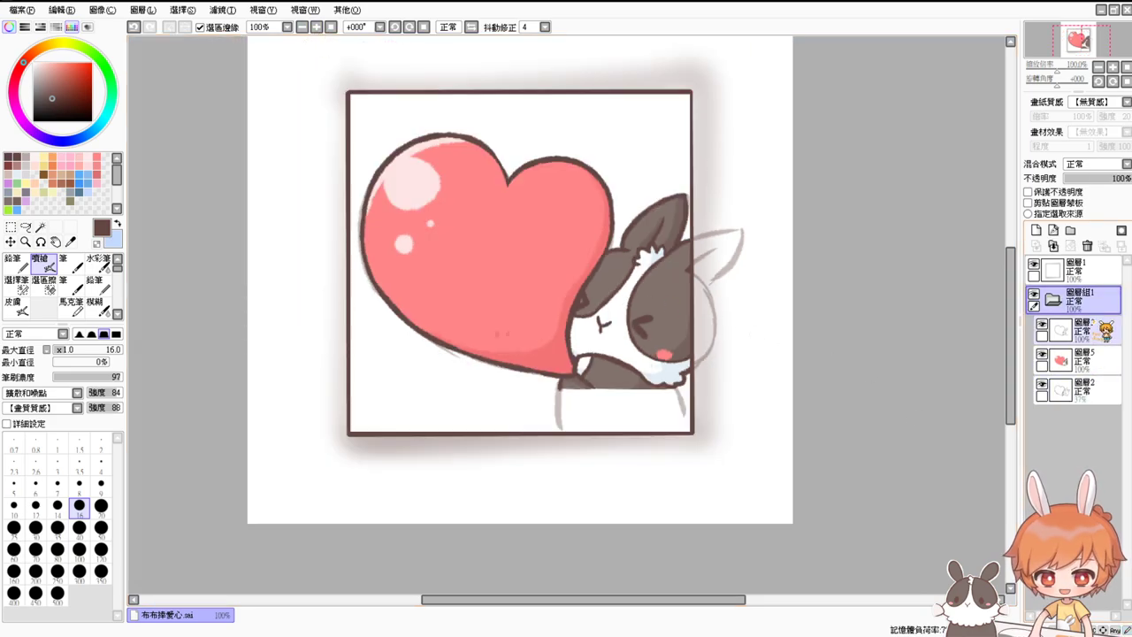
{"action": "key", "text": "ctrl+t"}
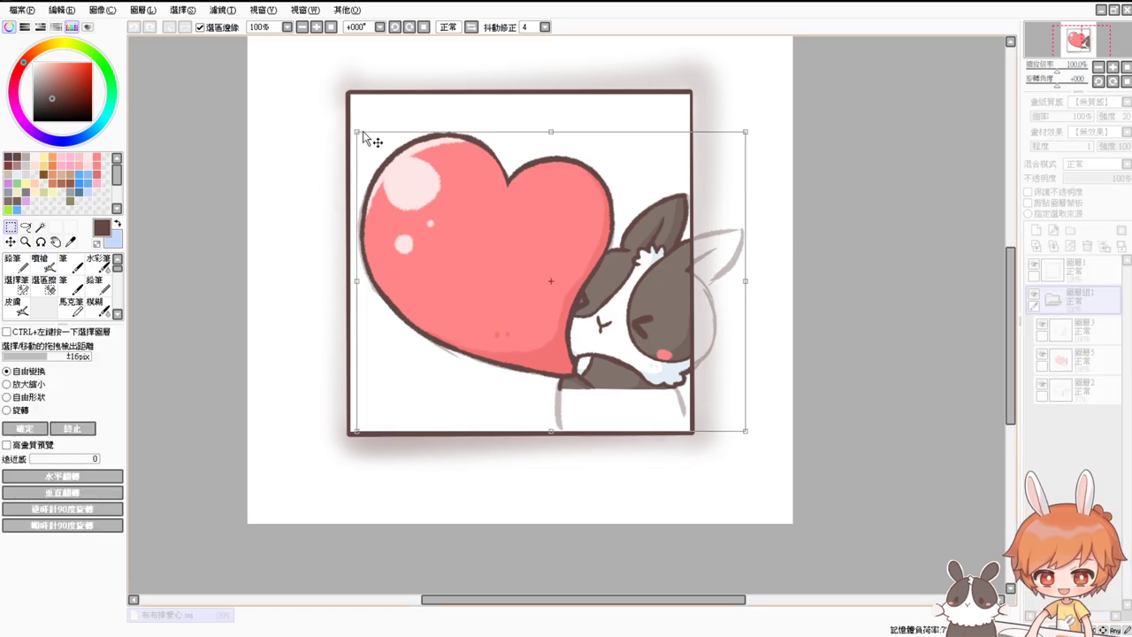
{"action": "left_click_drag", "start_coordinate": [356, 130], "coordinate": [343, 119]}
{"action": "left_click_drag", "start_coordinate": [680, 318], "coordinate": [682, 328]}
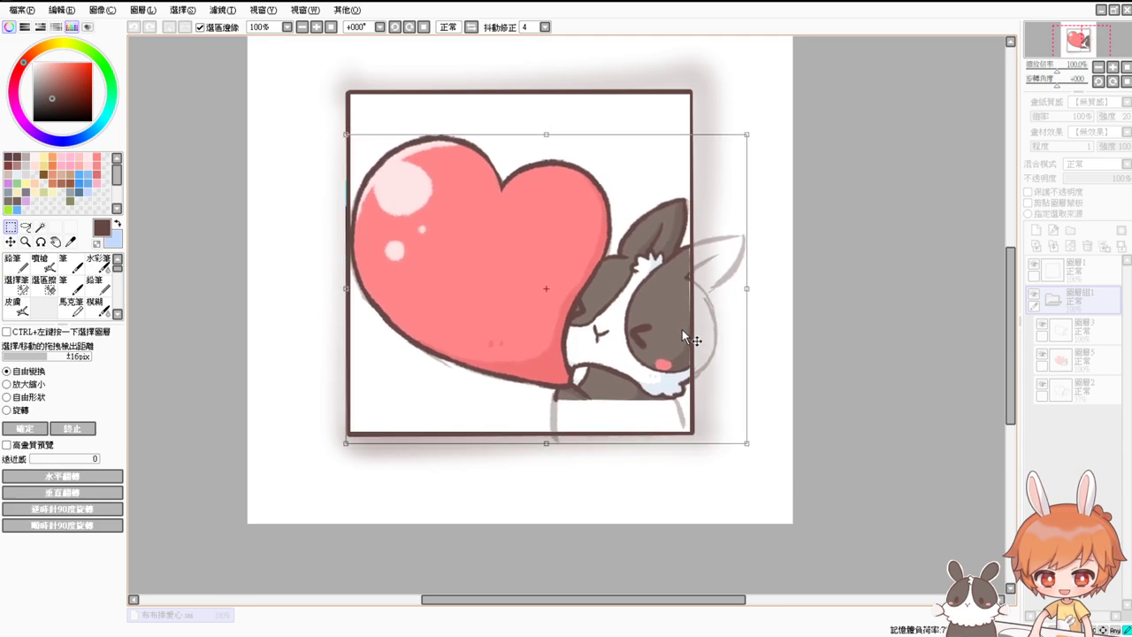
{"action": "left_click_drag", "start_coordinate": [682, 339], "coordinate": [682, 338]}
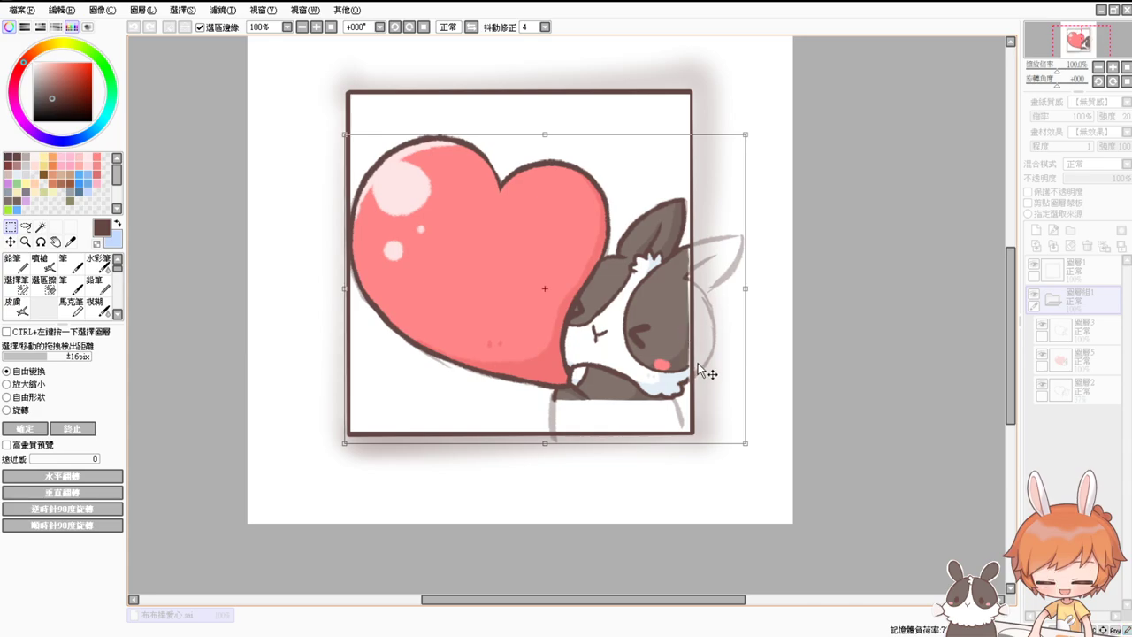
{"action": "key", "text": "Return"}
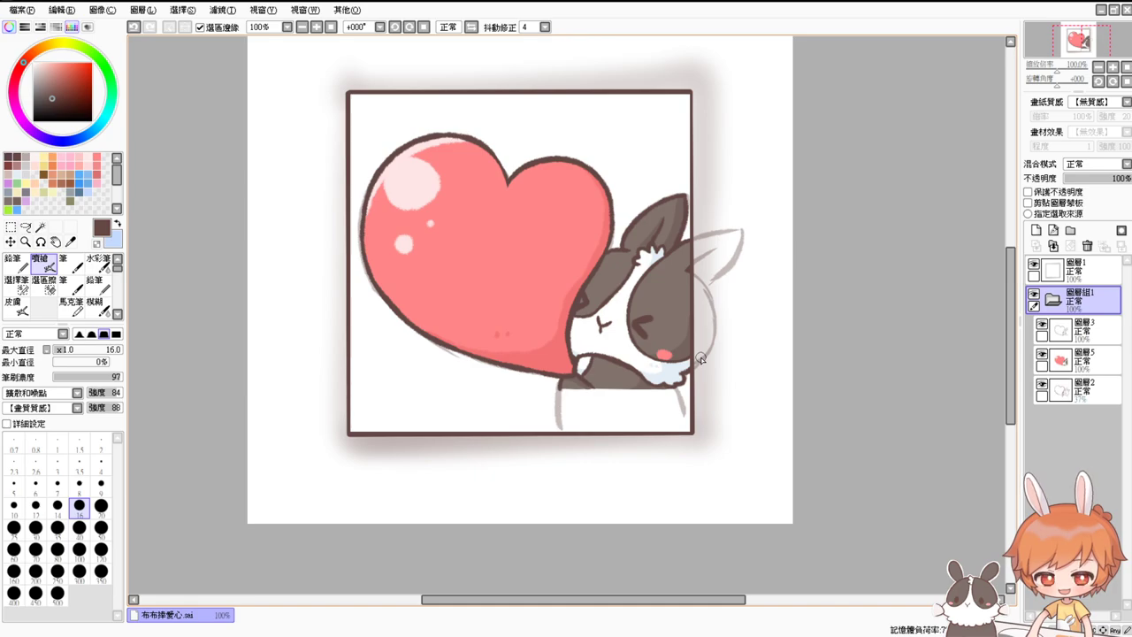
Undo the body sketch lines and the group's upward move
{"action": "key", "text": "ctrl+z"}
{"action": "key", "text": "ctrl+z"}
{"action": "key", "text": "ctrl+z"}
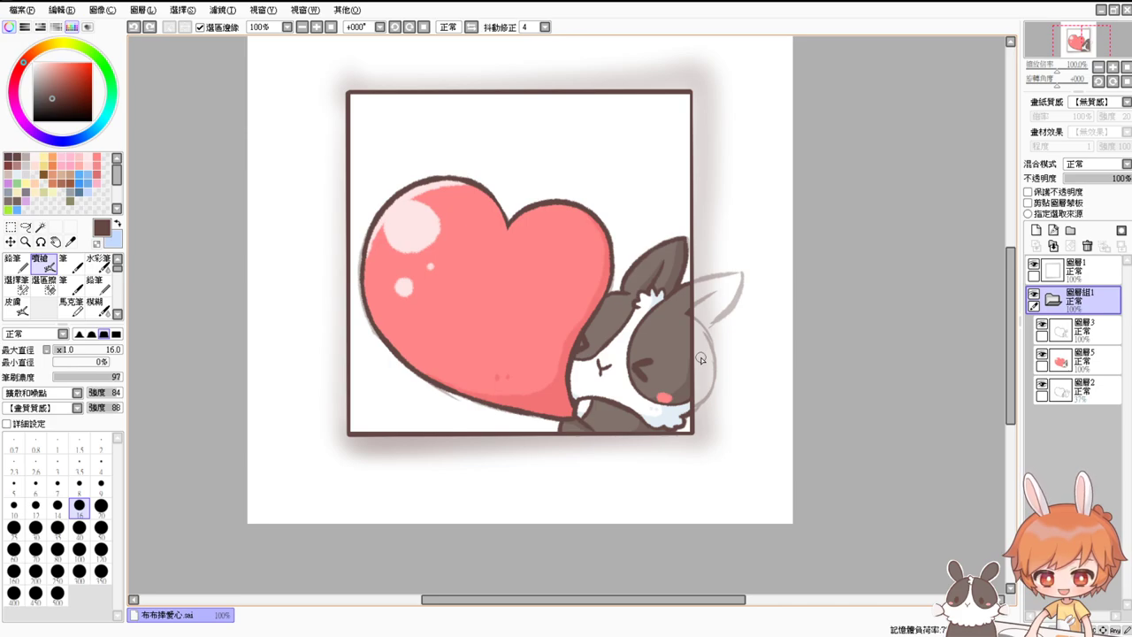
Draw a small brown heart outline in the frame's upper-right corner on layer 圖層3 with a size 13 brush
{"action": "left_click", "coordinate": [1081, 329]}
{"action": "left_click_drag", "start_coordinate": [491, 146], "coordinate": [498, 154]}
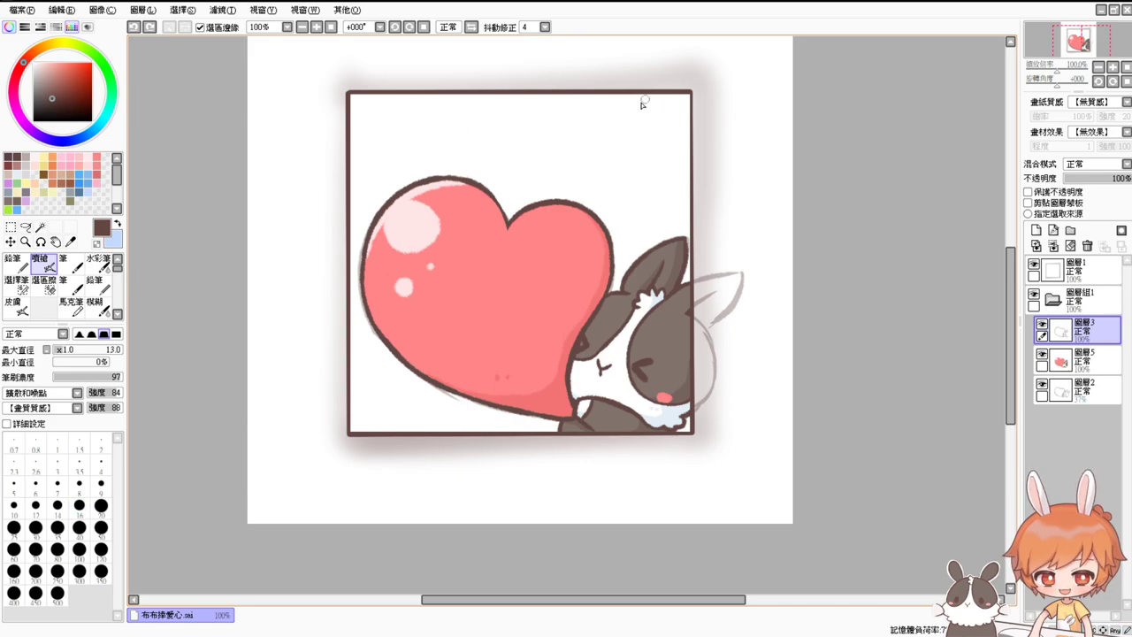
{"action": "mouse_move", "coordinate": [652, 114]}
{"action": "left_mouse_down"}
{"action": "mouse_move", "coordinate": [649, 139]}
{"action": "mouse_move", "coordinate": [677, 120]}
{"action": "mouse_move", "coordinate": [666, 143]}
{"action": "left_mouse_up"}
{"action": "key", "text": "ctrl+z"}
{"action": "key", "text": "ctrl+z"}
{"action": "key", "text": "ctrl+z"}
{"action": "key", "text": "ctrl+z"}
{"action": "key", "text": "ctrl+z"}
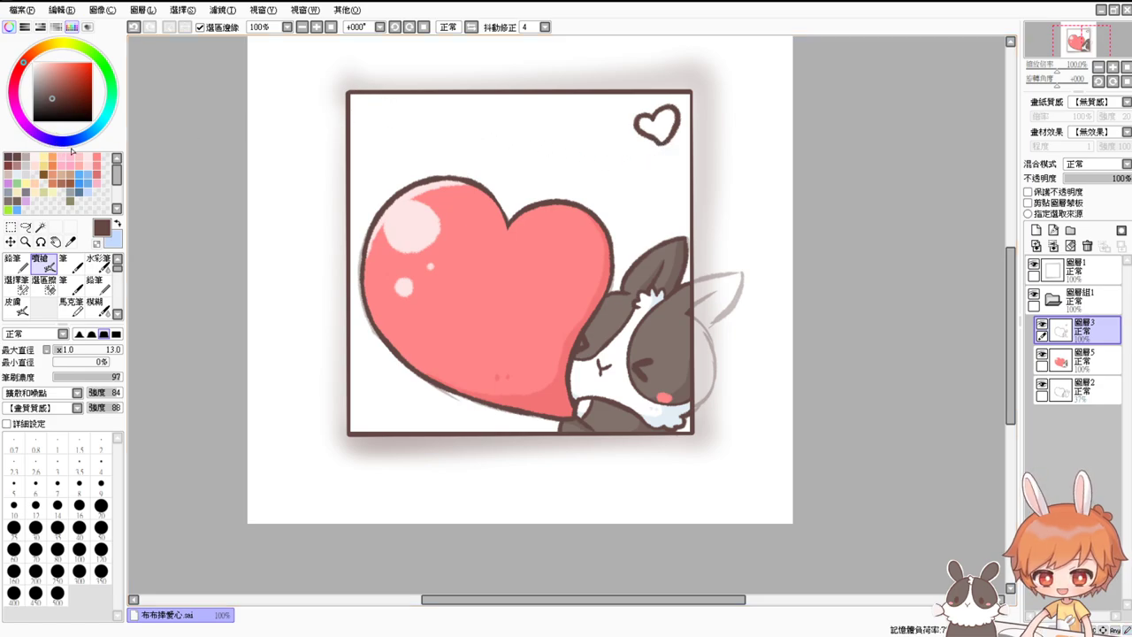
Fill the small heart with the pink-red swatch on layer 圖層5 using a magic wand selection, and clear the selection
{"action": "left_click", "coordinate": [97, 159]}
{"action": "left_click", "coordinate": [1093, 361]}
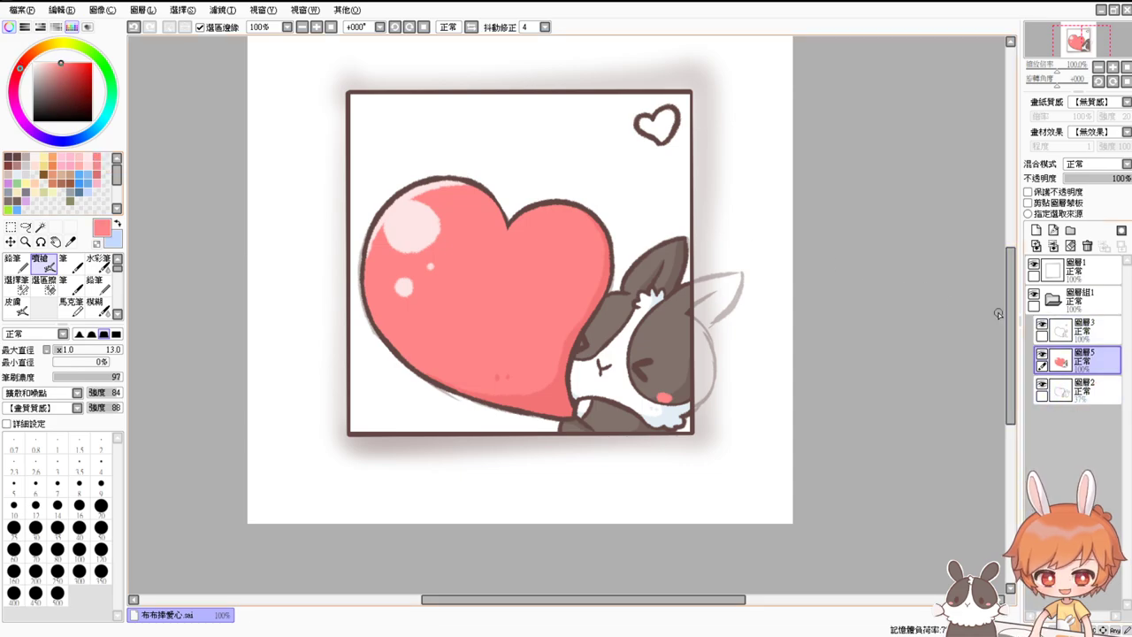
{"action": "left_click", "coordinate": [41, 229]}
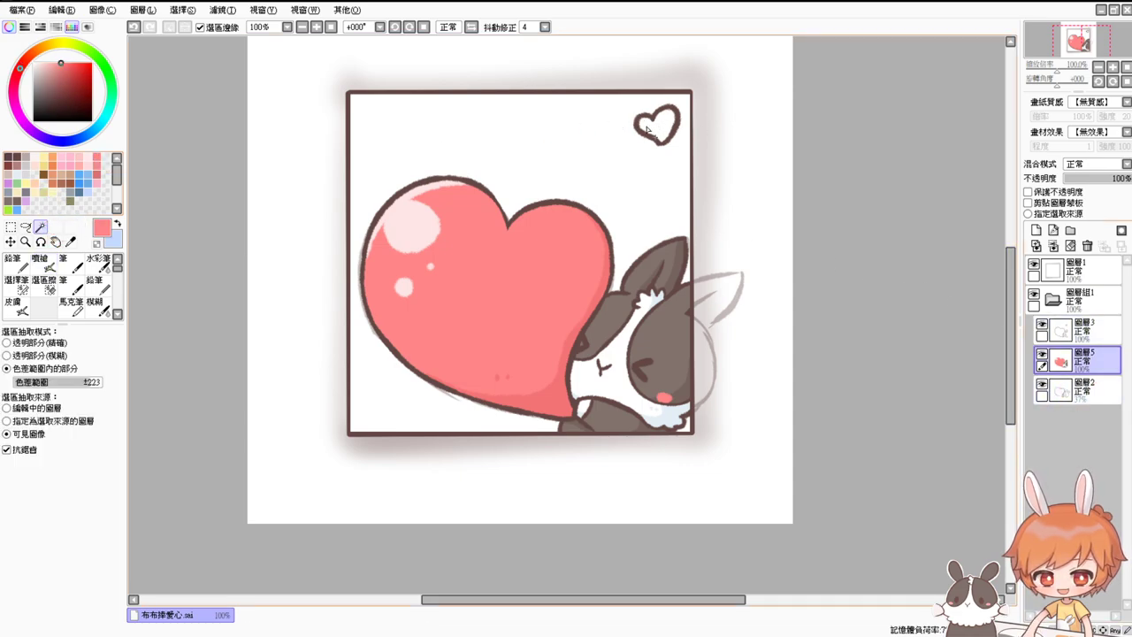
{"action": "left_click", "coordinate": [658, 128]}
{"action": "key", "text": "ctrl+f"}
{"action": "key", "text": "ctrl+d"}
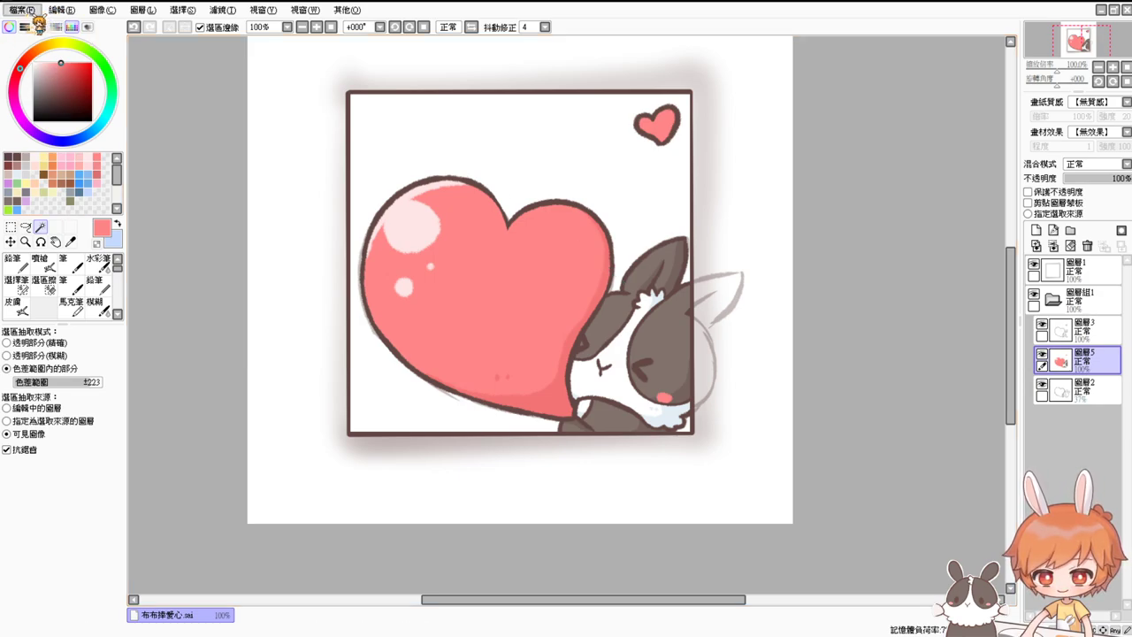
Hide the sketch layer 圖層2 and the frame layer 圖層1, and save the drawing as 布布捧愛心.psd
{"action": "left_click", "coordinate": [1042, 383]}
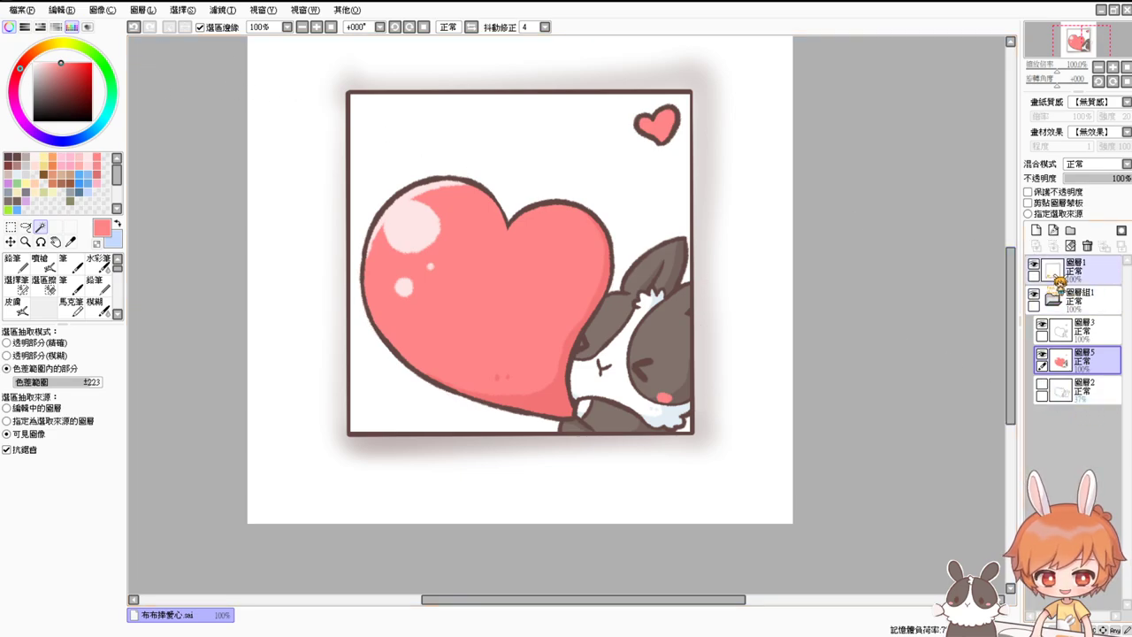
{"action": "left_click", "coordinate": [1034, 264]}
{"action": "left_click", "coordinate": [17, 12]}
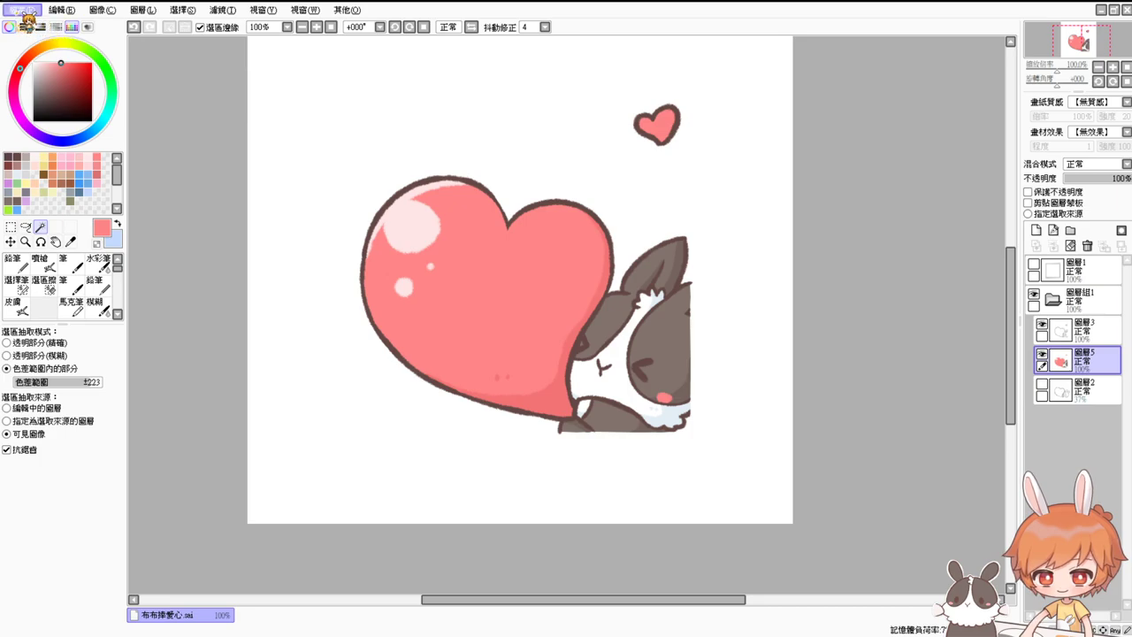
{"action": "left_click", "coordinate": [62, 110]}
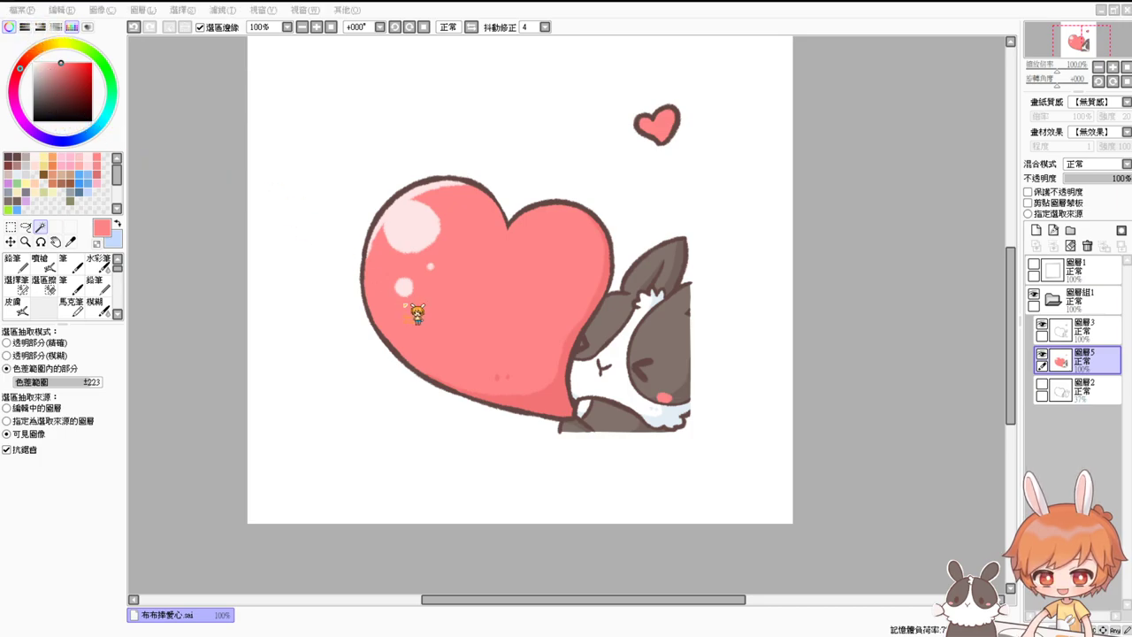
{"action": "left_click", "coordinate": [562, 361]}
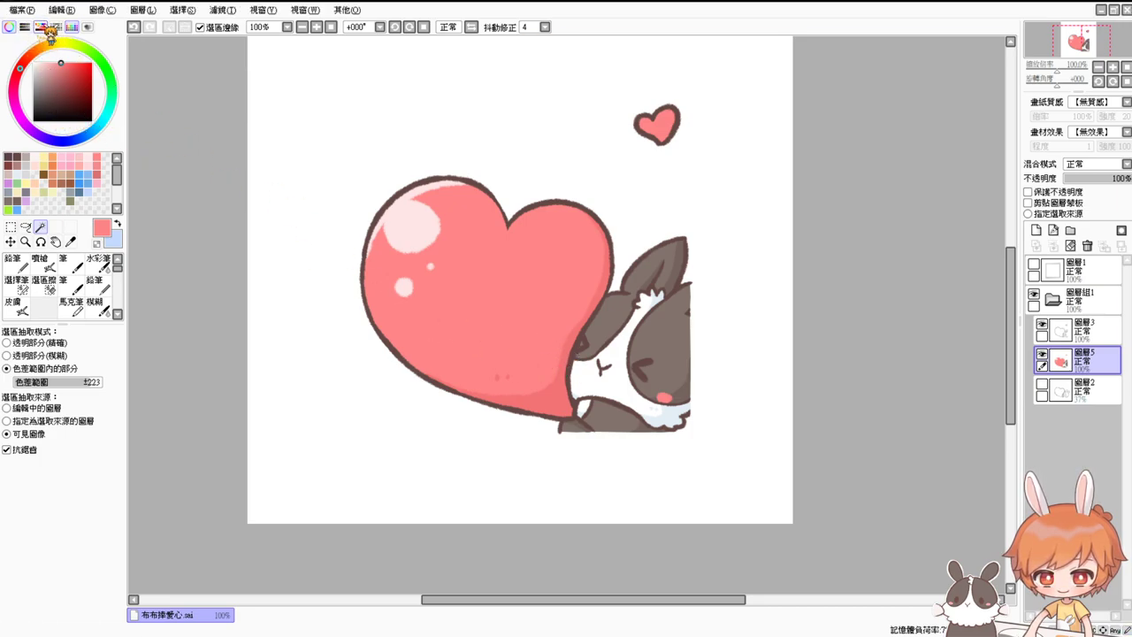
{"action": "left_click", "coordinate": [23, 11]}
{"action": "left_click", "coordinate": [50, 110]}
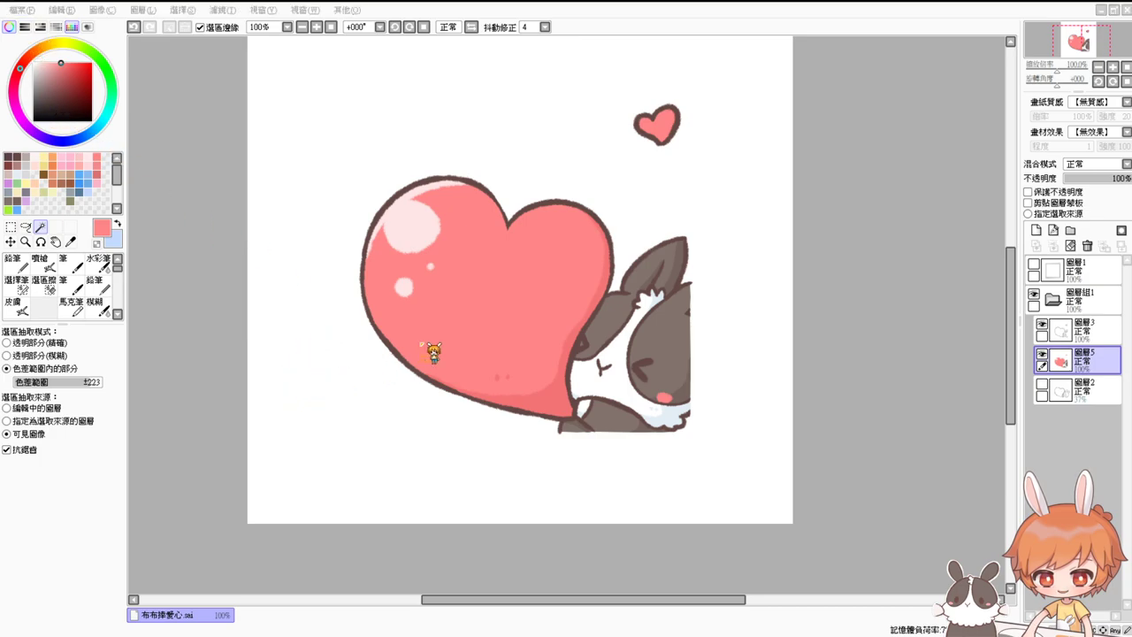
{"action": "left_click", "coordinate": [560, 359]}
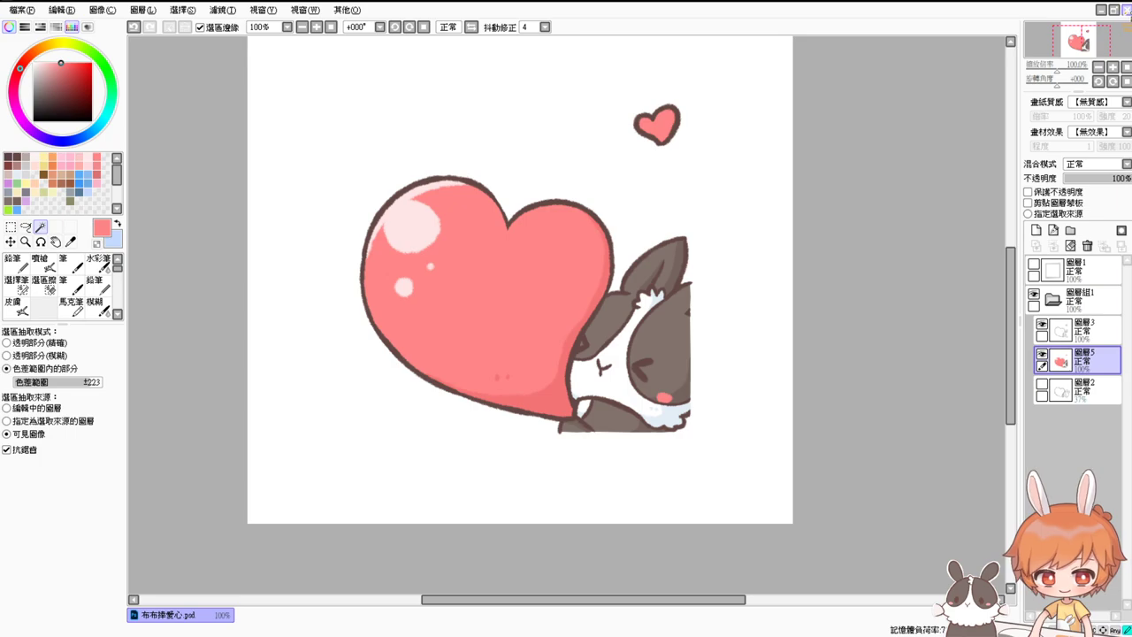
Close the finished heart drawing and create a new blank square canvas
{"action": "left_click", "coordinate": [1125, 10]}
{"action": "left_click", "coordinate": [36, 24]}
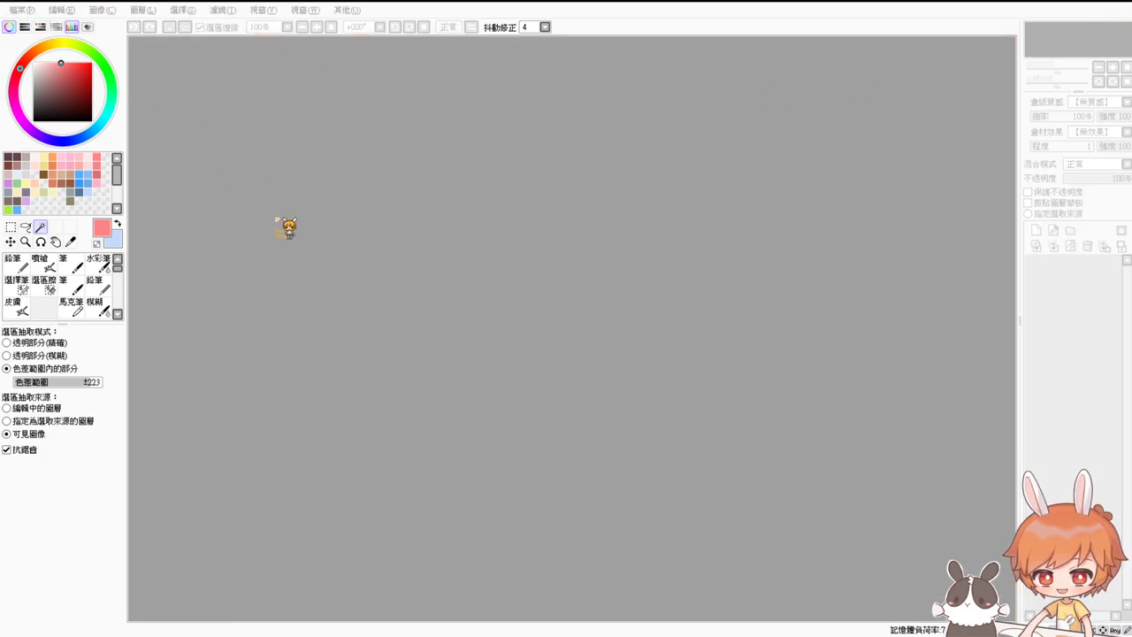
{"action": "left_click", "coordinate": [273, 211]}
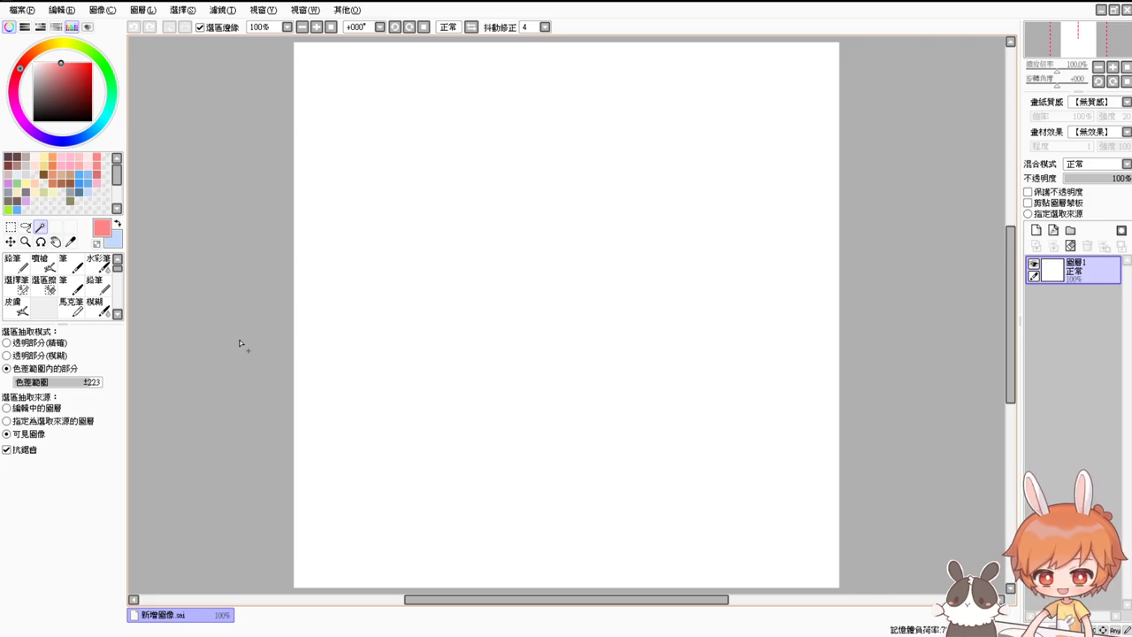
Draw a round head outline with a small scalloped frill beneath it in dark brown, using the size 17 噴槍 brush
{"action": "left_click", "coordinate": [17, 156]}
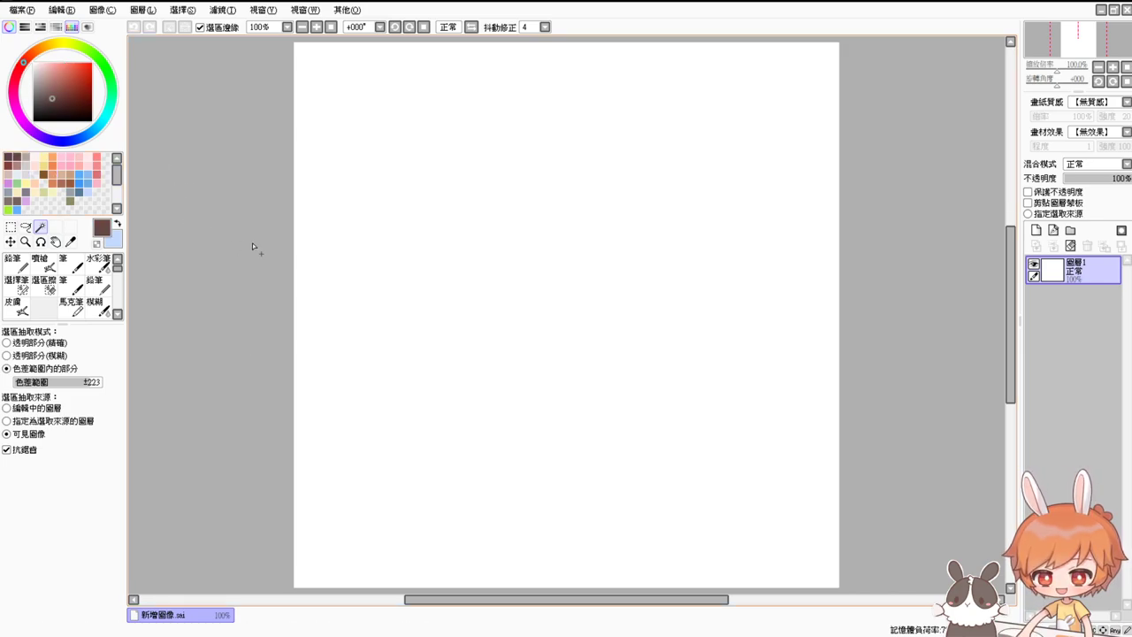
{"action": "left_click", "coordinate": [55, 265]}
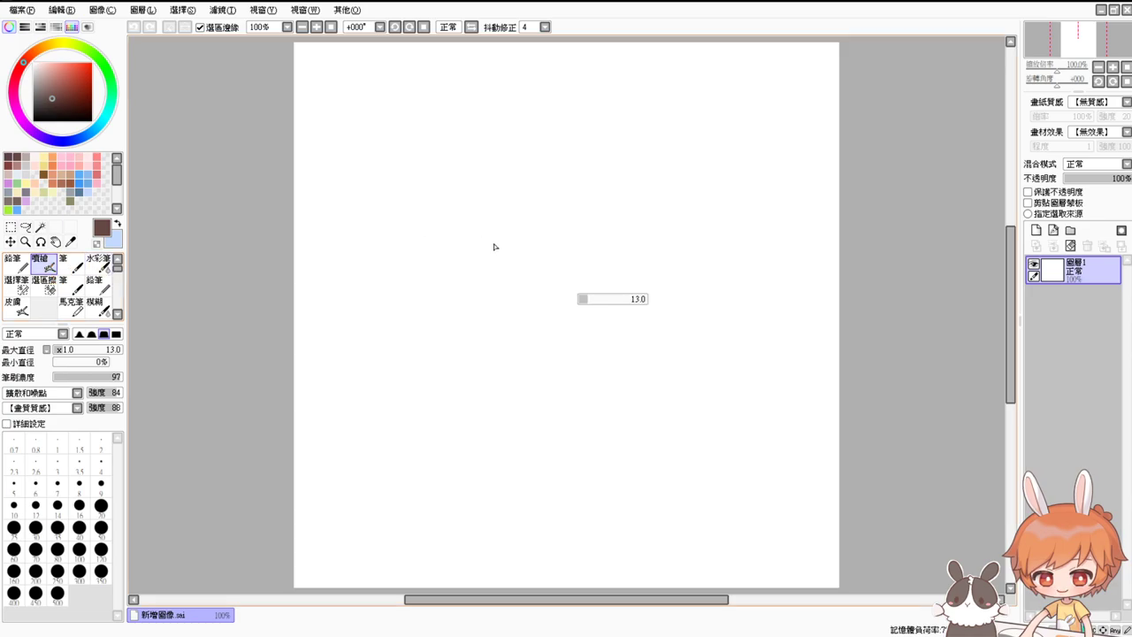
{"action": "left_click_drag", "start_coordinate": [499, 251], "coordinate": [520, 258]}
{"action": "left_click_drag", "start_coordinate": [529, 162], "coordinate": [520, 164]}
{"action": "key", "text": "ctrl+z"}
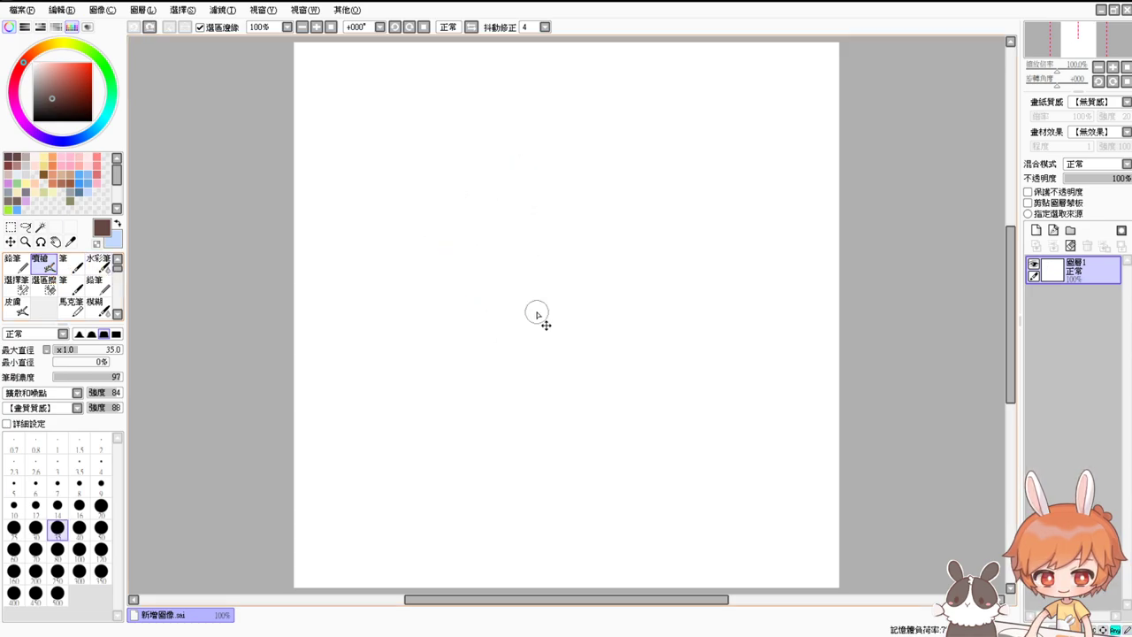
{"action": "left_click_drag", "start_coordinate": [535, 316], "coordinate": [511, 279], "text": "ctrl+alt"}
{"action": "mouse_move", "coordinate": [513, 190]}
{"action": "left_mouse_down"}
{"action": "mouse_move", "coordinate": [462, 303]}
{"action": "mouse_move", "coordinate": [536, 335]}
{"action": "left_mouse_up"}
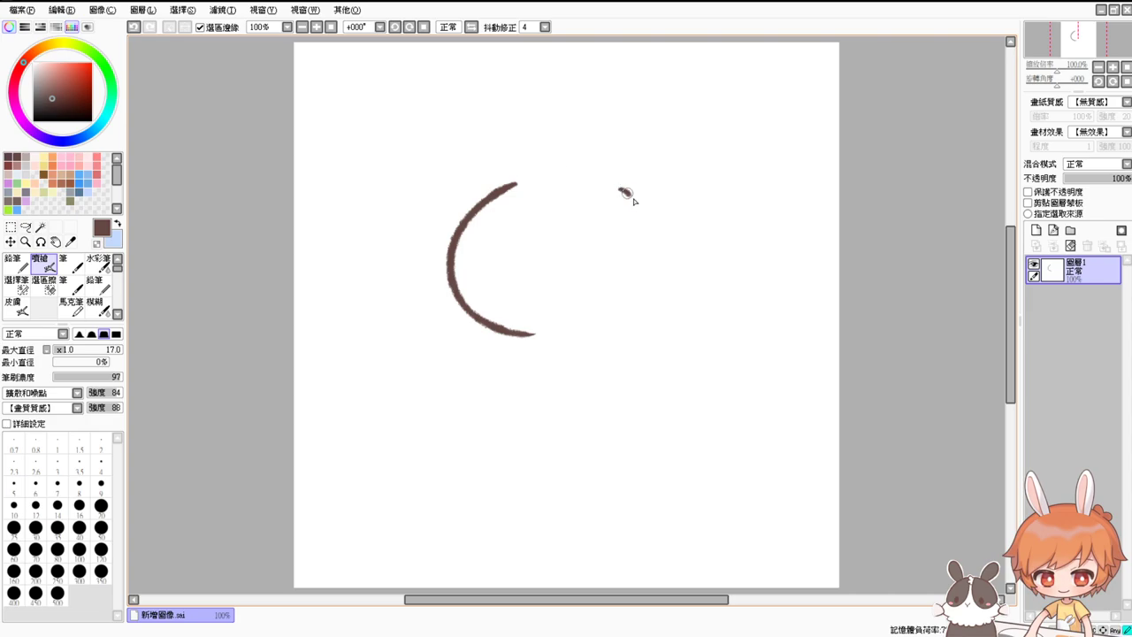
{"action": "mouse_move", "coordinate": [620, 188]}
{"action": "left_mouse_down"}
{"action": "mouse_move", "coordinate": [652, 273]}
{"action": "mouse_move", "coordinate": [618, 321]}
{"action": "mouse_move", "coordinate": [528, 341]}
{"action": "mouse_move", "coordinate": [539, 350]}
{"action": "mouse_move", "coordinate": [555, 336]}
{"action": "mouse_move", "coordinate": [523, 342]}
{"action": "mouse_move", "coordinate": [561, 336]}
{"action": "left_mouse_up"}
{"action": "key", "text": "ctrl+z"}
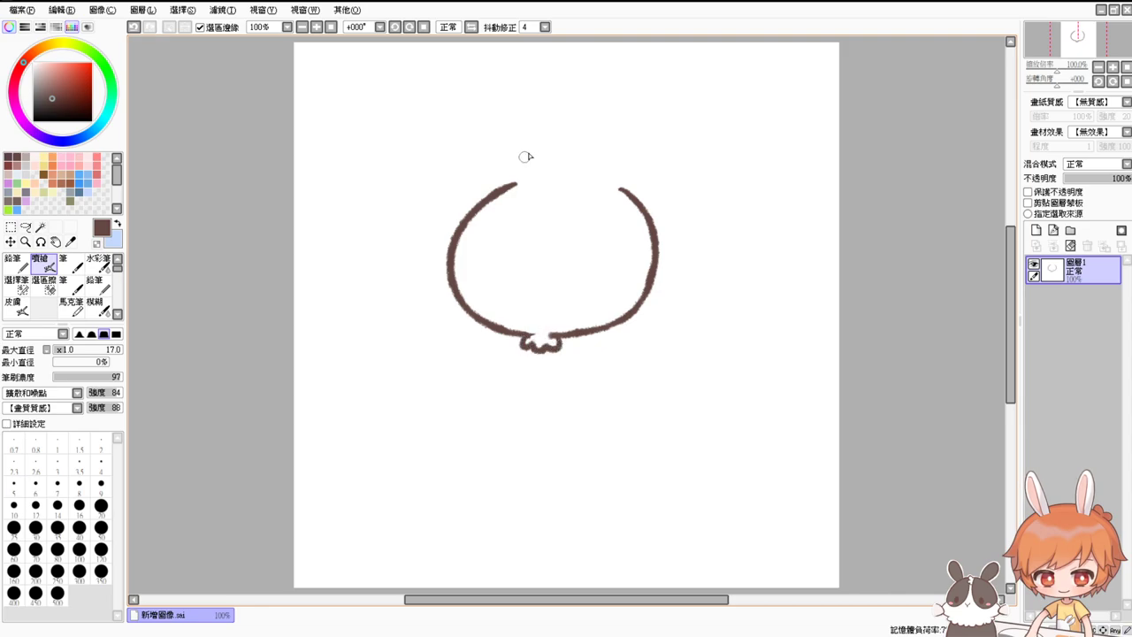
Draw a spiral curl on top of the head with a cloud-shaped puff ending in a point around it
{"action": "mouse_move", "coordinate": [554, 169]}
{"action": "left_mouse_down"}
{"action": "mouse_move", "coordinate": [541, 143]}
{"action": "mouse_move", "coordinate": [525, 170]}
{"action": "mouse_move", "coordinate": [552, 195]}
{"action": "mouse_move", "coordinate": [610, 189]}
{"action": "left_mouse_up"}
{"action": "key", "text": "ctrl+z"}
{"action": "mouse_move", "coordinate": [522, 174]}
{"action": "left_mouse_down"}
{"action": "mouse_move", "coordinate": [492, 139]}
{"action": "mouse_move", "coordinate": [522, 103]}
{"action": "mouse_move", "coordinate": [568, 100]}
{"action": "left_mouse_up"}
{"action": "key", "text": "ctrl+z"}
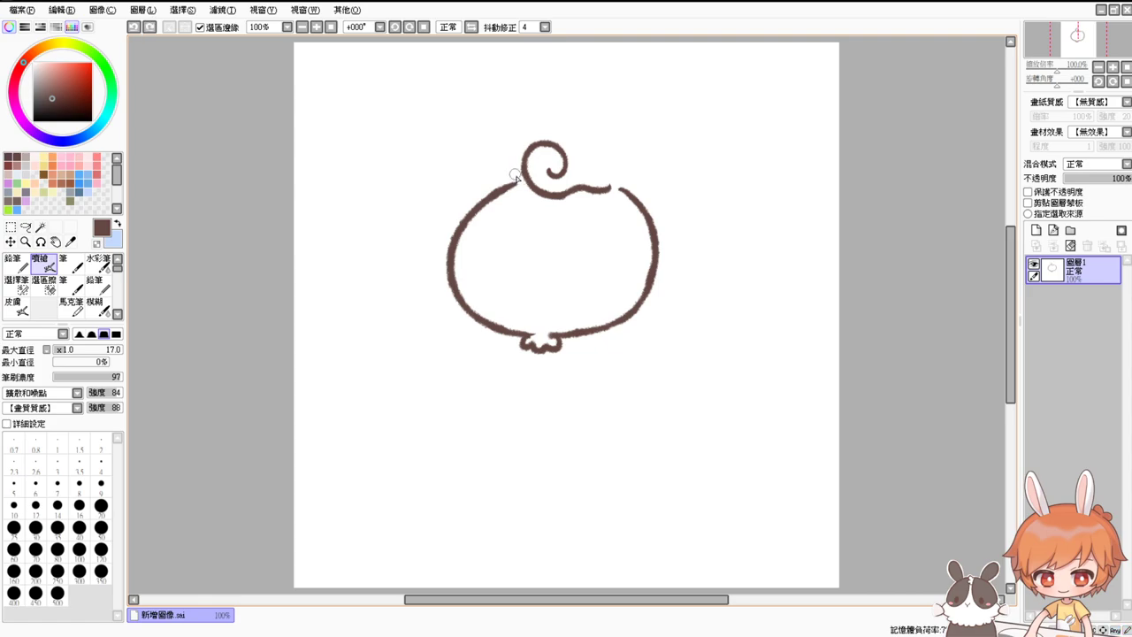
{"action": "mouse_move", "coordinate": [520, 184]}
{"action": "left_mouse_down"}
{"action": "mouse_move", "coordinate": [507, 150]}
{"action": "mouse_move", "coordinate": [530, 116]}
{"action": "mouse_move", "coordinate": [581, 117]}
{"action": "mouse_move", "coordinate": [661, 167]}
{"action": "mouse_move", "coordinate": [607, 188]}
{"action": "left_mouse_up"}
Draw two small oval eyes and an outlined X-shaped mouth between them on the face
{"action": "left_click_drag", "start_coordinate": [490, 272], "coordinate": [487, 269]}
{"action": "left_click_drag", "start_coordinate": [582, 283], "coordinate": [584, 282]}
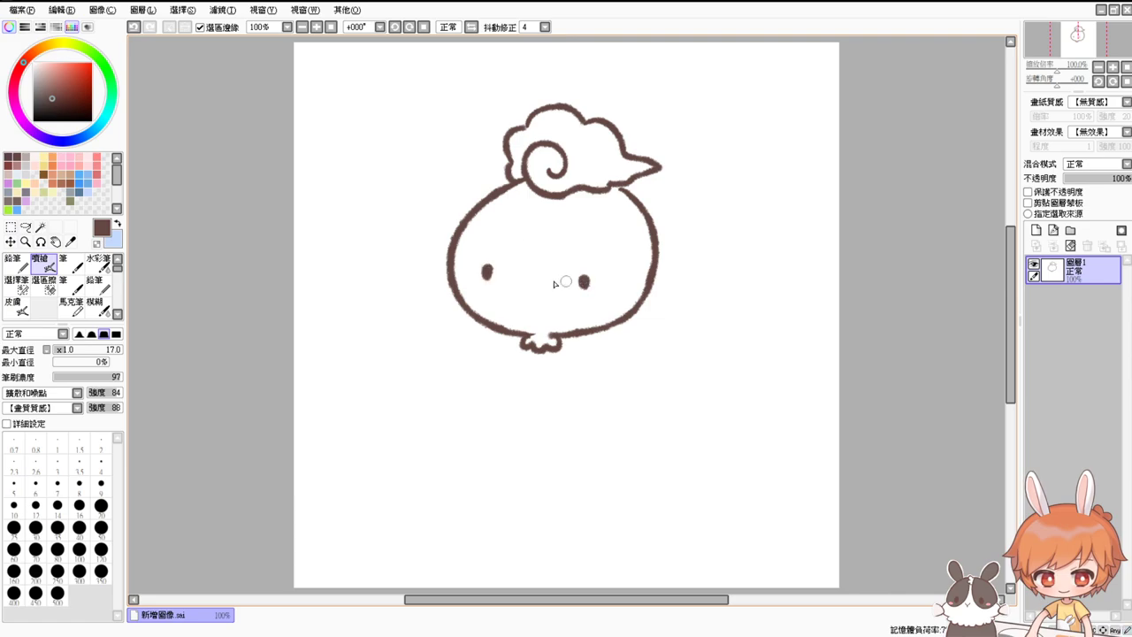
{"action": "left_click_drag", "start_coordinate": [519, 262], "coordinate": [522, 283]}
{"action": "left_click_drag", "start_coordinate": [514, 301], "coordinate": [544, 305]}
{"action": "mouse_move", "coordinate": [530, 268]}
{"action": "left_mouse_down"}
{"action": "mouse_move", "coordinate": [557, 274]}
{"action": "mouse_move", "coordinate": [550, 304]}
{"action": "left_mouse_up"}
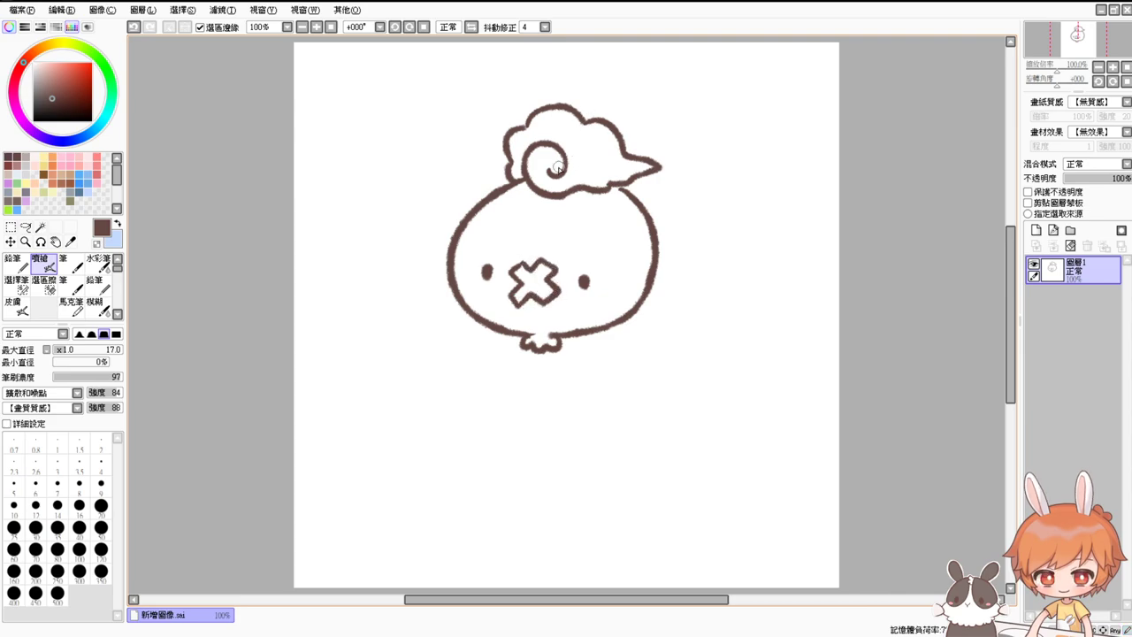
Erase part of the spiral curl inside the cloud puff with a size 20 eraser, leaving a smaller hook
{"action": "key", "text": "e"}
{"action": "left_click", "coordinate": [101, 505]}
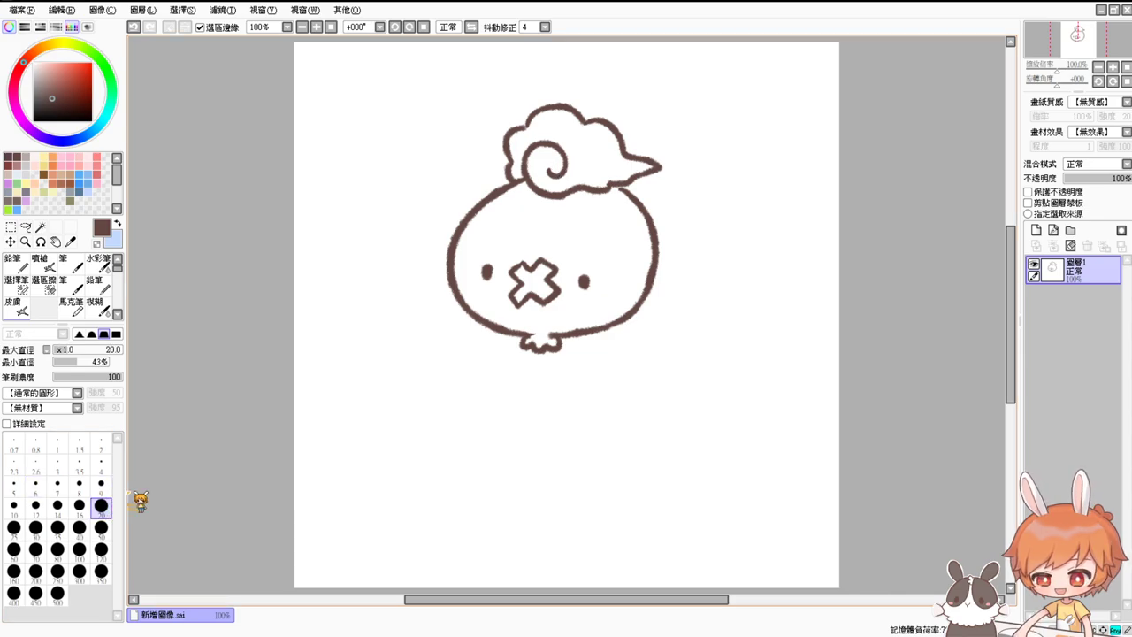
{"action": "mouse_move", "coordinate": [546, 172]}
{"action": "left_mouse_down"}
{"action": "mouse_move", "coordinate": [544, 140]}
{"action": "mouse_move", "coordinate": [521, 169]}
{"action": "mouse_move", "coordinate": [531, 183]}
{"action": "mouse_move", "coordinate": [555, 176]}
{"action": "left_mouse_up"}
{"action": "key", "text": "v"}
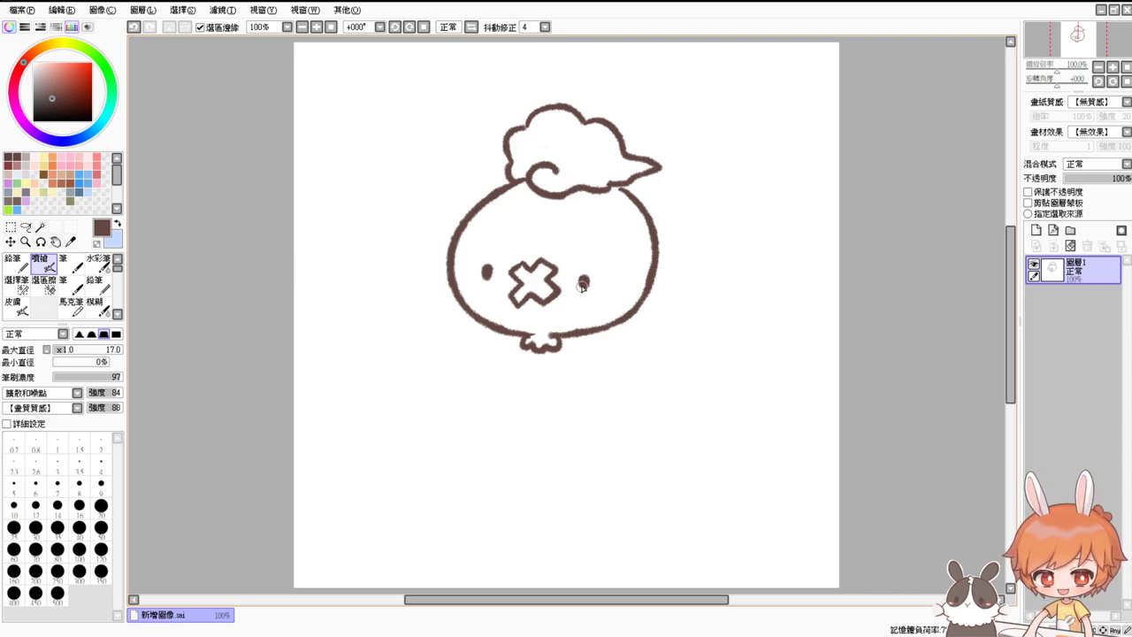
Enlarge both eyes into bigger filled brown ovals
{"action": "left_click_drag", "start_coordinate": [584, 282], "coordinate": [587, 282]}
{"action": "left_click_drag", "start_coordinate": [481, 262], "coordinate": [489, 278]}
{"action": "key", "text": "ctrl+z"}
{"action": "key", "text": "ctrl+z"}
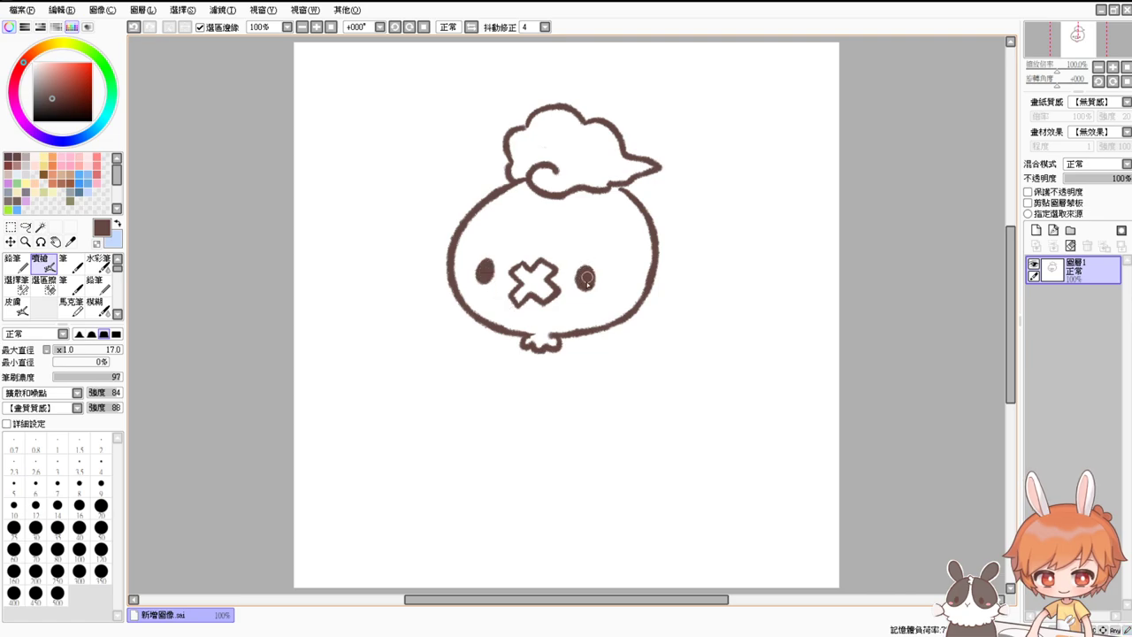
Draw two curved strings spreading outward from under the head, each ending in a small heart
{"action": "left_click_drag", "start_coordinate": [524, 336], "coordinate": [552, 449]}
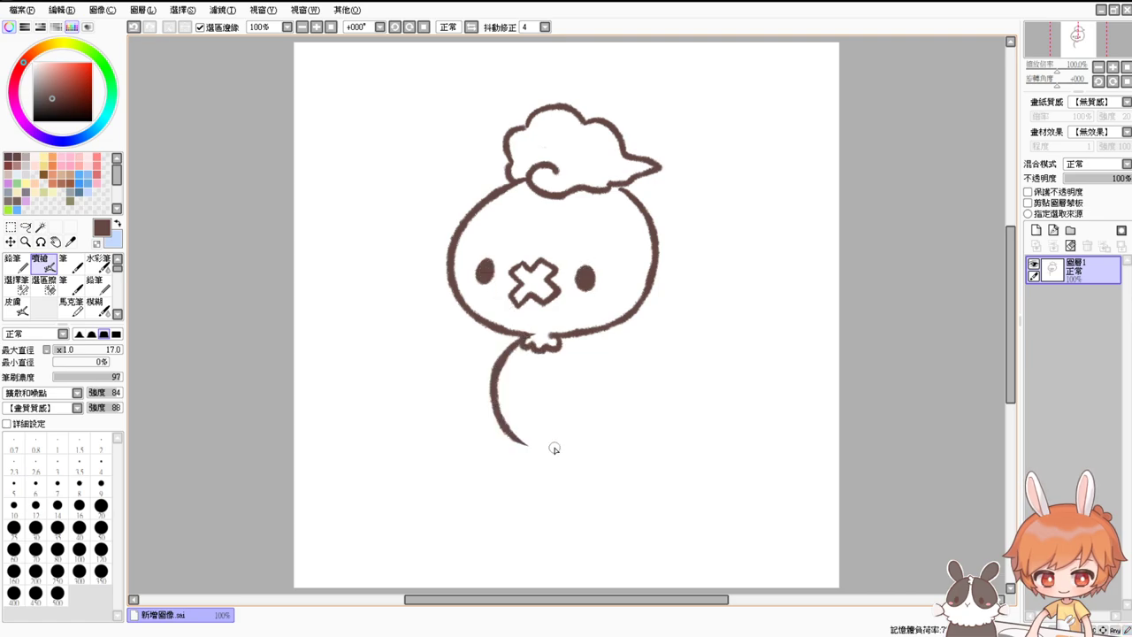
{"action": "key", "text": "ctrl+z"}
{"action": "left_click_drag", "start_coordinate": [524, 336], "coordinate": [440, 376]}
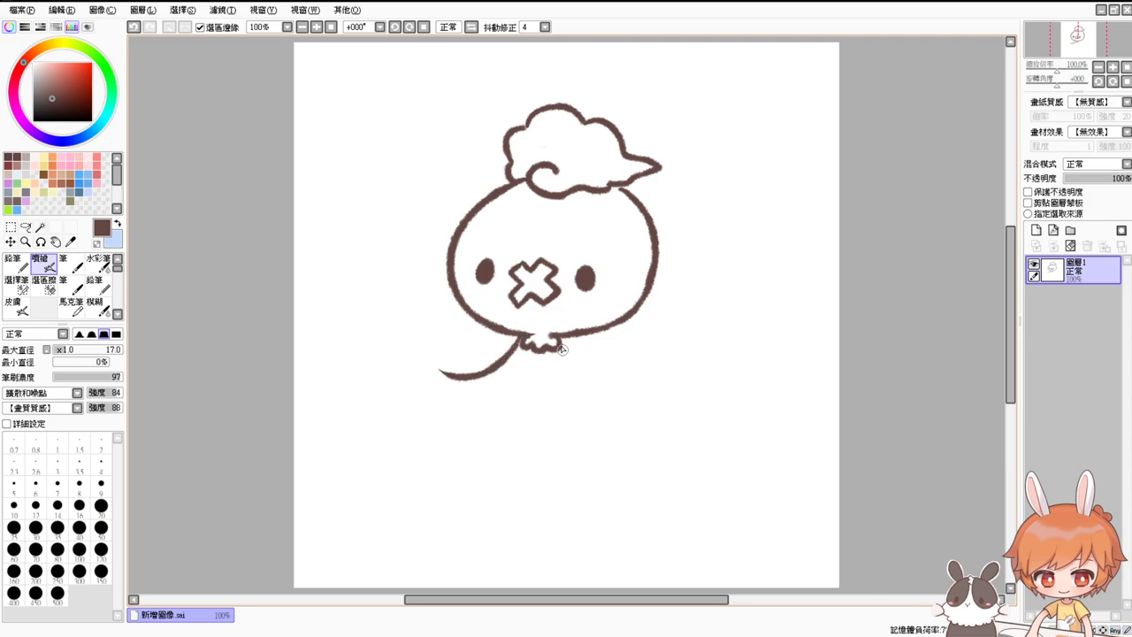
{"action": "mouse_move", "coordinate": [554, 338]}
{"action": "left_mouse_down"}
{"action": "mouse_move", "coordinate": [573, 357]}
{"action": "mouse_move", "coordinate": [671, 360]}
{"action": "mouse_move", "coordinate": [679, 328]}
{"action": "mouse_move", "coordinate": [695, 354]}
{"action": "mouse_move", "coordinate": [667, 363]}
{"action": "left_mouse_up"}
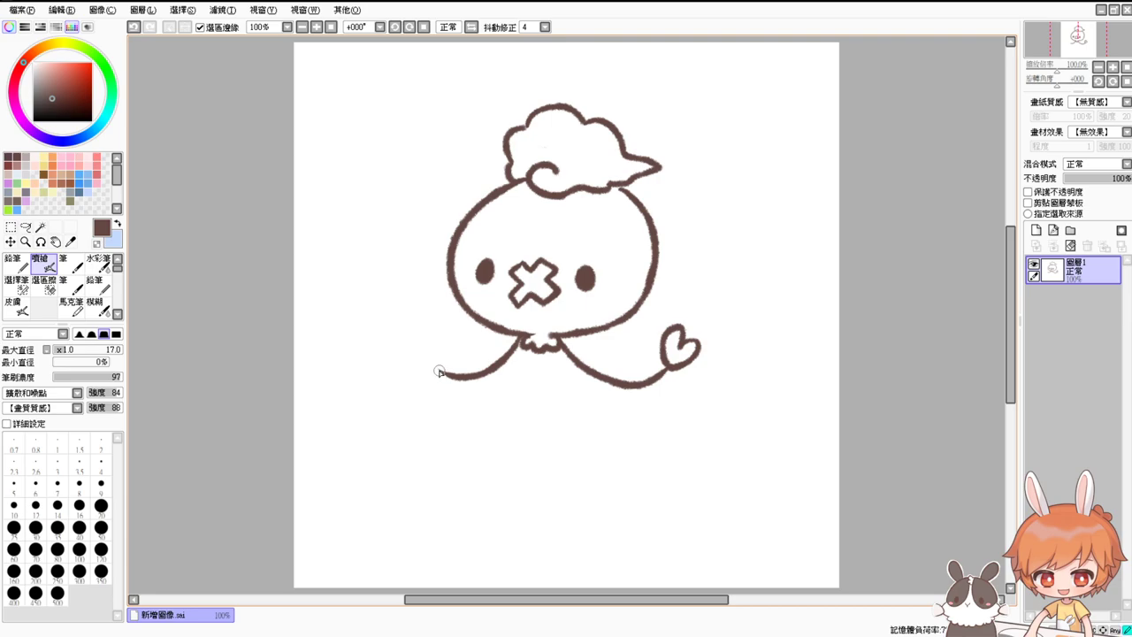
{"action": "mouse_move", "coordinate": [442, 375]}
{"action": "left_mouse_down"}
{"action": "mouse_move", "coordinate": [409, 354]}
{"action": "mouse_move", "coordinate": [436, 357]}
{"action": "mouse_move", "coordinate": [439, 371]}
{"action": "mouse_move", "coordinate": [419, 351]}
{"action": "mouse_move", "coordinate": [443, 373]}
{"action": "mouse_move", "coordinate": [443, 338]}
{"action": "mouse_move", "coordinate": [448, 368]}
{"action": "left_mouse_up"}
{"action": "key", "text": "ctrl+z"}
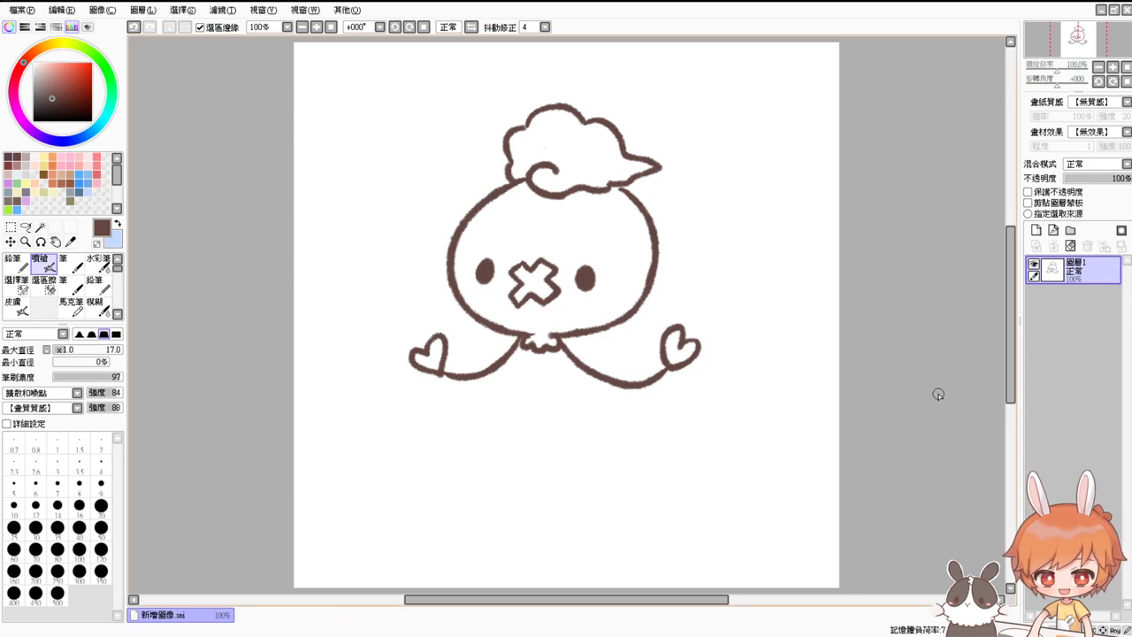
Undo the two outspread strings with their hearts while keeping both enlarged eyes
{"action": "key", "text": "ctrl+z"}
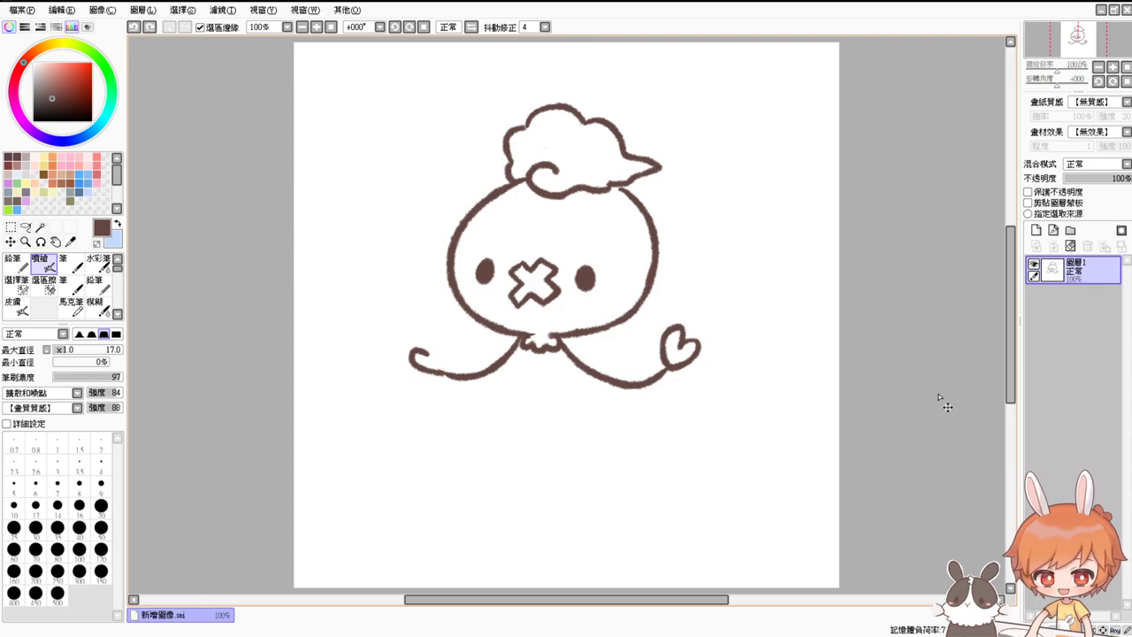
{"action": "key", "text": "ctrl+z"}
{"action": "key", "text": "ctrl+z"}
{"action": "key", "text": "ctrl+z"}
{"action": "key", "text": "ctrl+z"}
{"action": "key", "text": "ctrl+z"}
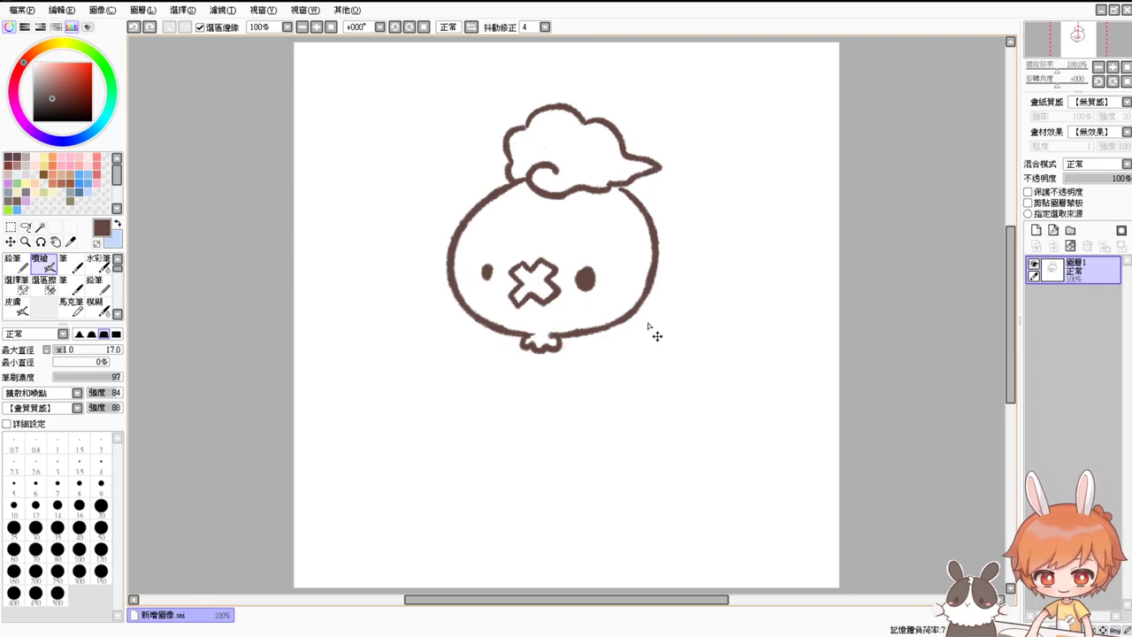
{"action": "key", "text": "ctrl+y"}
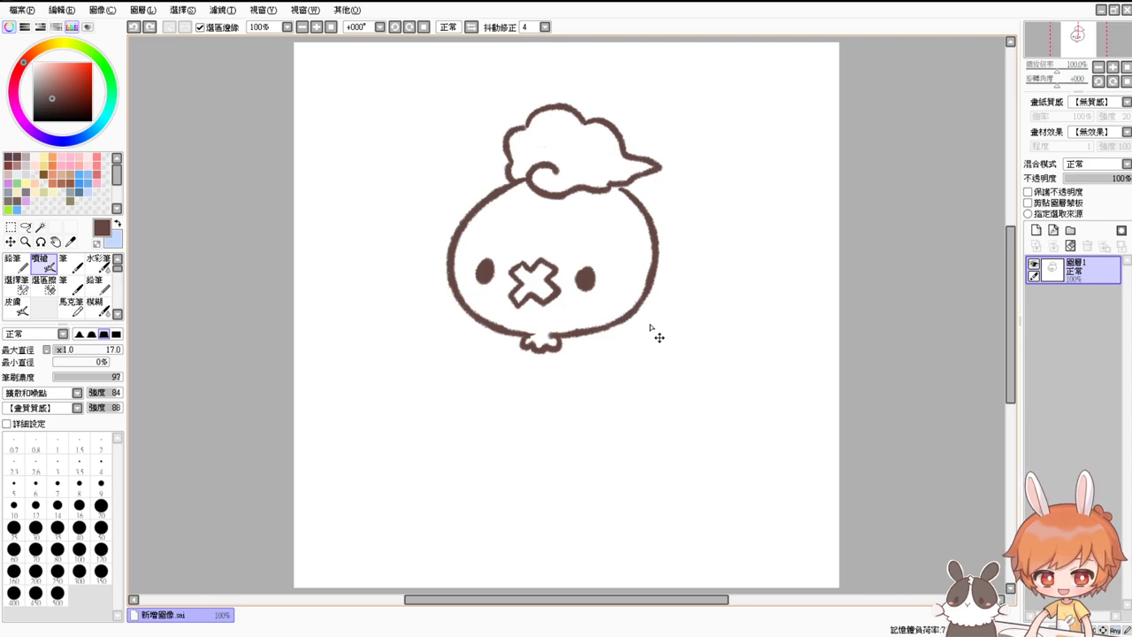
Erase the scalloped frill below the head and the cloud puff with its curl above it
{"action": "key", "text": "e"}
{"action": "mouse_move", "coordinate": [523, 348]}
{"action": "left_mouse_down"}
{"action": "mouse_move", "coordinate": [544, 359]}
{"action": "mouse_move", "coordinate": [564, 347]}
{"action": "left_mouse_up"}
{"action": "mouse_move", "coordinate": [530, 148]}
{"action": "left_mouse_down"}
{"action": "mouse_move", "coordinate": [566, 110]}
{"action": "mouse_move", "coordinate": [598, 109]}
{"action": "mouse_move", "coordinate": [644, 148]}
{"action": "mouse_move", "coordinate": [620, 148]}
{"action": "mouse_move", "coordinate": [639, 164]}
{"action": "mouse_move", "coordinate": [606, 176]}
{"action": "mouse_move", "coordinate": [637, 182]}
{"action": "mouse_move", "coordinate": [659, 162]}
{"action": "mouse_move", "coordinate": [631, 159]}
{"action": "left_mouse_up"}
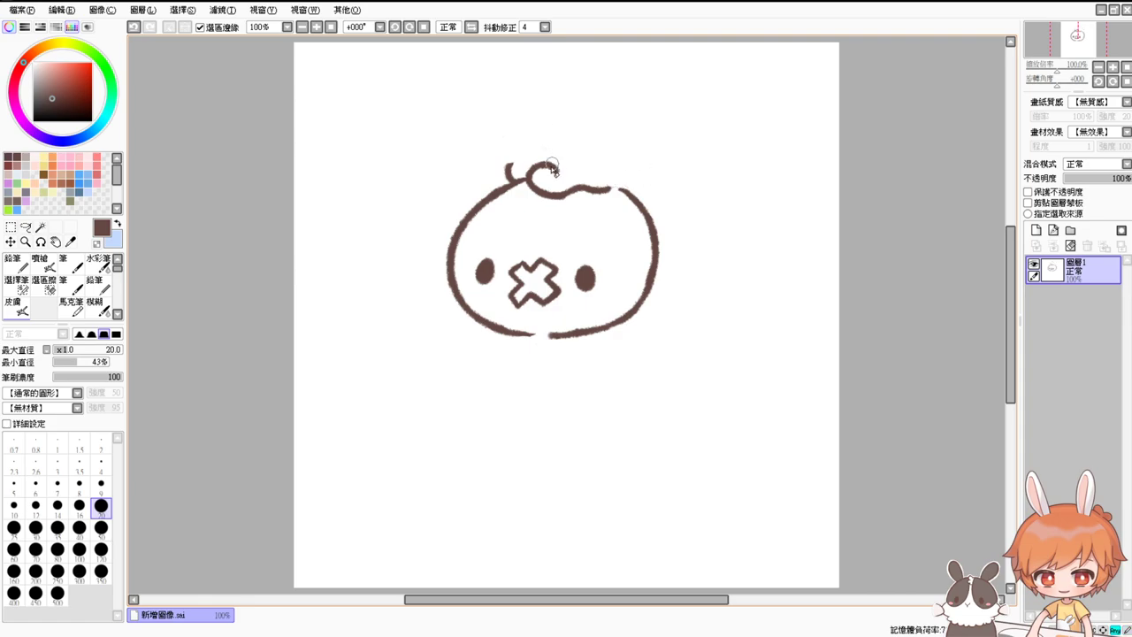
{"action": "mouse_move", "coordinate": [545, 171]}
{"action": "left_mouse_down"}
{"action": "mouse_move", "coordinate": [509, 167]}
{"action": "mouse_move", "coordinate": [523, 143]}
{"action": "mouse_move", "coordinate": [562, 143]}
{"action": "mouse_move", "coordinate": [520, 154]}
{"action": "mouse_move", "coordinate": [548, 134]}
{"action": "mouse_move", "coordinate": [563, 140]}
{"action": "mouse_move", "coordinate": [568, 123]}
{"action": "mouse_move", "coordinate": [632, 177]}
{"action": "mouse_move", "coordinate": [614, 190]}
{"action": "mouse_move", "coordinate": [644, 183]}
{"action": "mouse_move", "coordinate": [566, 192]}
{"action": "mouse_move", "coordinate": [543, 177]}
{"action": "mouse_move", "coordinate": [596, 189]}
{"action": "left_mouse_up"}
Draw a lower, wider cloud-shaped puff with a wavy base and a pointed tip on top of the head
{"action": "key", "text": "b"}
{"action": "key", "text": "ctrl+z"}
{"action": "key", "text": "ctrl+z"}
{"action": "key", "text": "ctrl+z"}
{"action": "key", "text": "ctrl+z"}
{"action": "key", "text": "ctrl+z"}
{"action": "key", "text": "e"}
{"action": "key", "text": "v"}
{"action": "mouse_move", "coordinate": [524, 179]}
{"action": "left_mouse_down"}
{"action": "mouse_move", "coordinate": [567, 184]}
{"action": "mouse_move", "coordinate": [553, 196]}
{"action": "mouse_move", "coordinate": [607, 196]}
{"action": "left_mouse_up"}
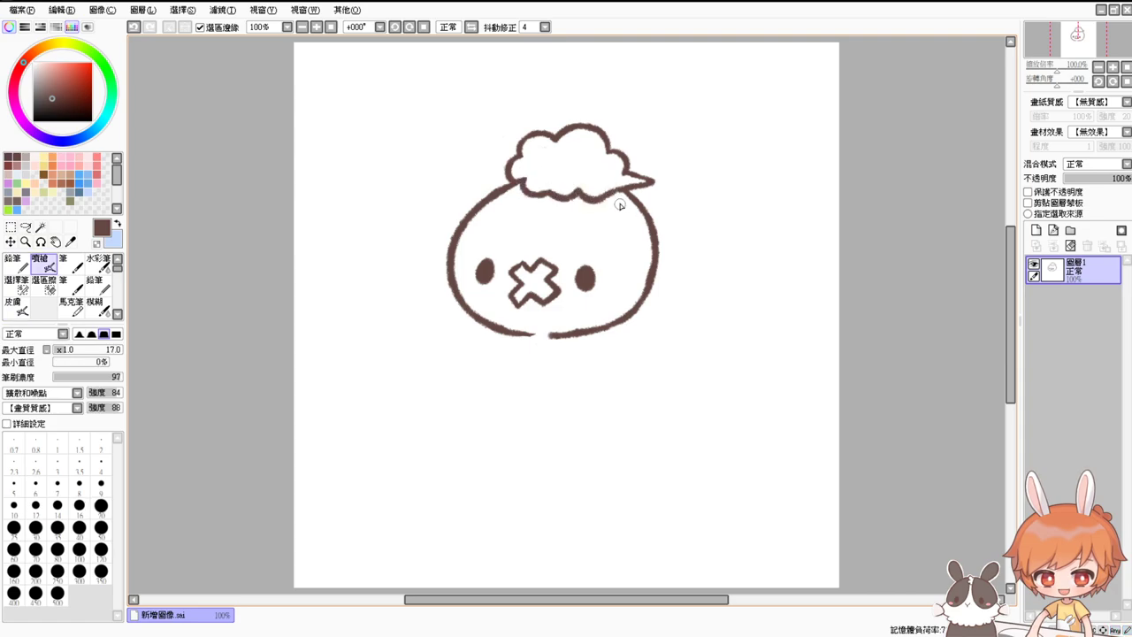
Draw a longer frill with a scalloped lower edge under the head
{"action": "mouse_move", "coordinate": [523, 337]}
{"action": "left_mouse_down"}
{"action": "mouse_move", "coordinate": [530, 369]}
{"action": "mouse_move", "coordinate": [575, 366]}
{"action": "mouse_move", "coordinate": [570, 345]}
{"action": "mouse_move", "coordinate": [564, 372]}
{"action": "mouse_move", "coordinate": [569, 357]}
{"action": "mouse_move", "coordinate": [557, 363]}
{"action": "mouse_move", "coordinate": [527, 337]}
{"action": "mouse_move", "coordinate": [527, 363]}
{"action": "mouse_move", "coordinate": [569, 358]}
{"action": "left_mouse_up"}
{"action": "key", "text": "ctrl+z"}
{"action": "key", "text": "ctrl+z"}
{"action": "key", "text": "ctrl+z"}
{"action": "key", "text": "ctrl+z"}
Draw two curved strings hanging down on either side of the frill, each ending in a small heart
{"action": "mouse_move", "coordinate": [563, 337]}
{"action": "left_mouse_down"}
{"action": "mouse_move", "coordinate": [555, 366]}
{"action": "mouse_move", "coordinate": [513, 352]}
{"action": "mouse_move", "coordinate": [524, 337]}
{"action": "mouse_move", "coordinate": [522, 447]}
{"action": "left_mouse_up"}
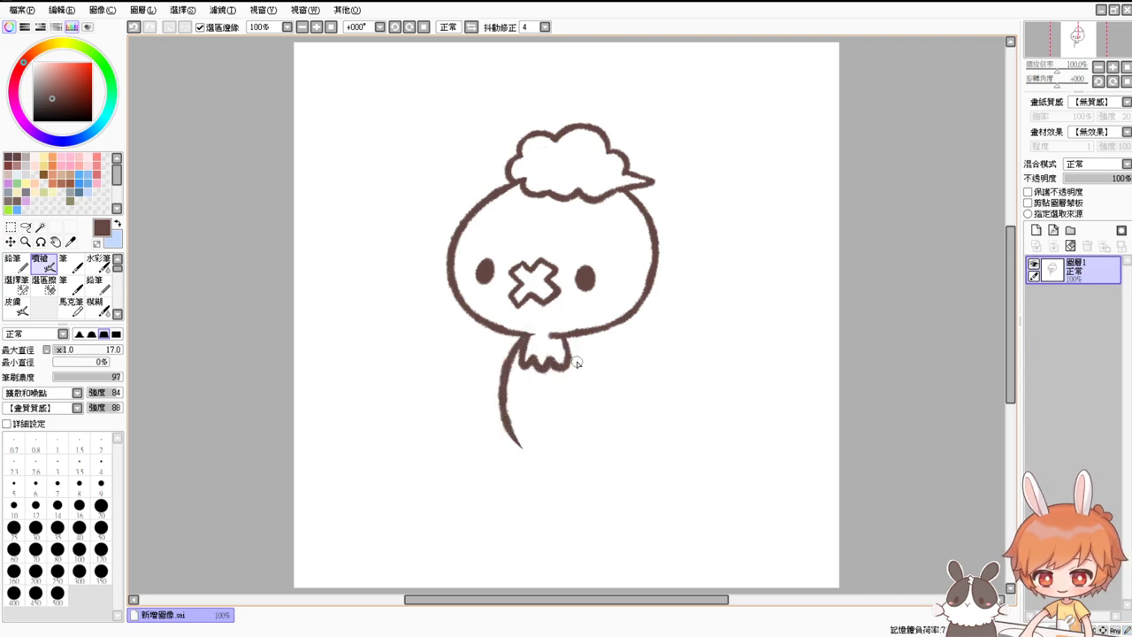
{"action": "mouse_move", "coordinate": [571, 343]}
{"action": "left_mouse_down"}
{"action": "mouse_move", "coordinate": [592, 392]}
{"action": "mouse_move", "coordinate": [584, 446]}
{"action": "left_mouse_up"}
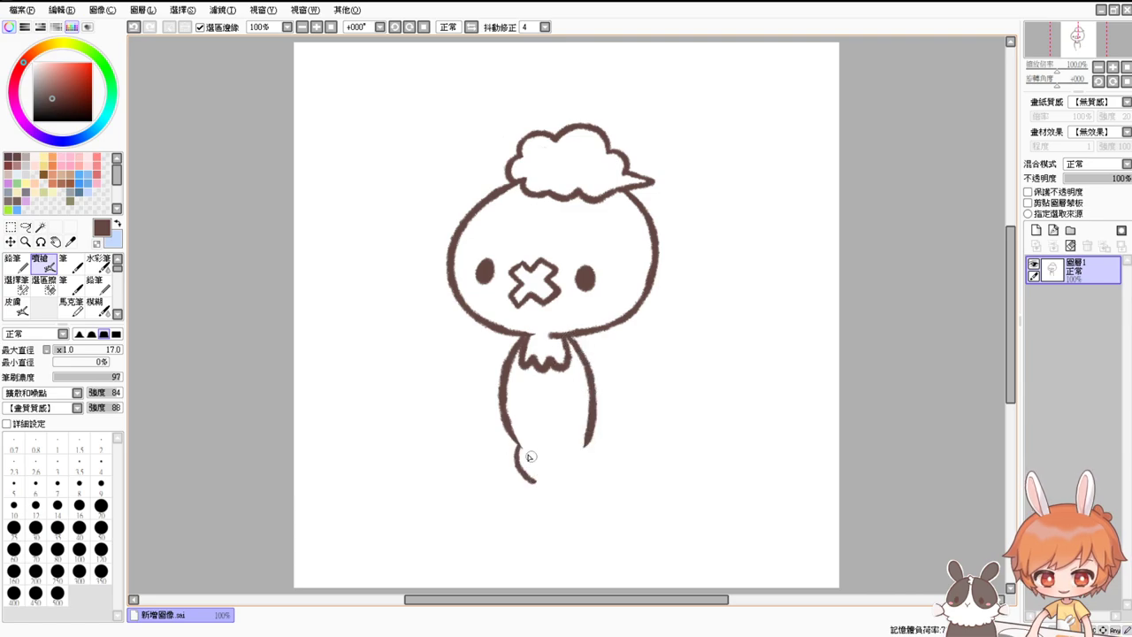
{"action": "mouse_move", "coordinate": [520, 458]}
{"action": "left_mouse_down"}
{"action": "mouse_move", "coordinate": [530, 475]}
{"action": "mouse_move", "coordinate": [541, 457]}
{"action": "mouse_move", "coordinate": [535, 474]}
{"action": "left_mouse_up"}
{"action": "mouse_move", "coordinate": [588, 445]}
{"action": "left_mouse_down"}
{"action": "mouse_move", "coordinate": [577, 465]}
{"action": "mouse_move", "coordinate": [586, 481]}
{"action": "mouse_move", "coordinate": [590, 446]}
{"action": "mouse_move", "coordinate": [586, 478]}
{"action": "left_mouse_up"}
{"action": "key", "text": "ctrl+z"}
{"action": "key", "text": "ctrl+z"}
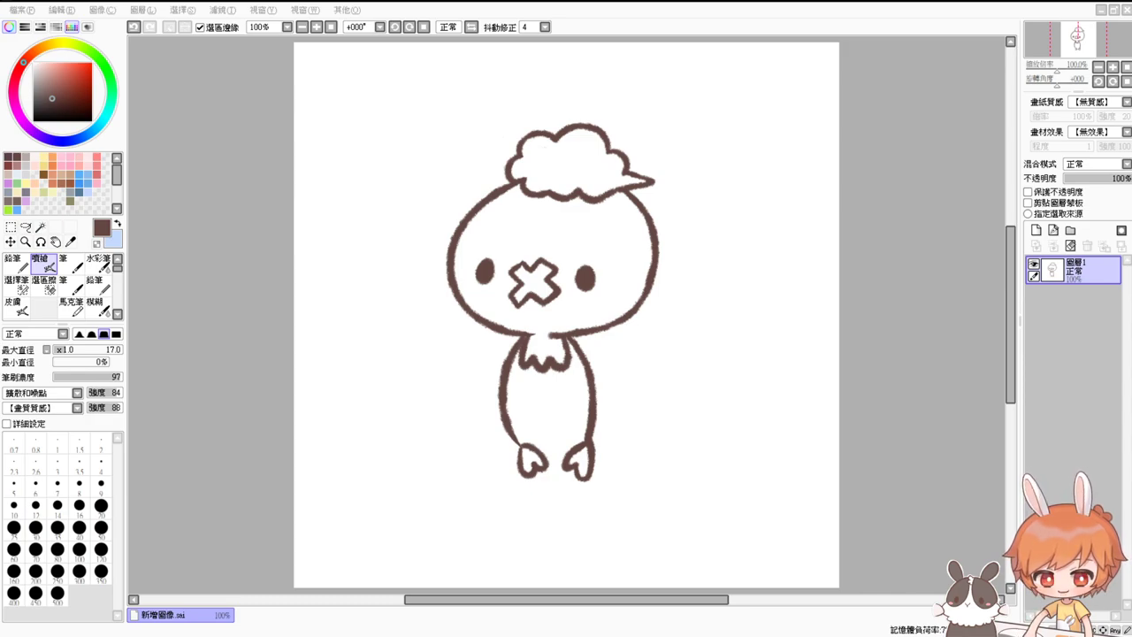
Draw a second, smaller round character with eyes, mouth, cheek marks and tiny feet beside the balloon character
{"action": "mouse_move", "coordinate": [689, 465]}
{"action": "left_mouse_down"}
{"action": "mouse_move", "coordinate": [674, 344]}
{"action": "mouse_move", "coordinate": [811, 406]}
{"action": "mouse_move", "coordinate": [755, 467]}
{"action": "left_mouse_up"}
{"action": "left_click_drag", "start_coordinate": [675, 409], "coordinate": [740, 407]}
{"action": "mouse_move", "coordinate": [695, 414]}
{"action": "left_mouse_down"}
{"action": "mouse_move", "coordinate": [730, 422]}
{"action": "mouse_move", "coordinate": [714, 407]}
{"action": "mouse_move", "coordinate": [692, 424]}
{"action": "mouse_move", "coordinate": [711, 416]}
{"action": "mouse_move", "coordinate": [725, 429]}
{"action": "mouse_move", "coordinate": [722, 415]}
{"action": "mouse_move", "coordinate": [705, 474]}
{"action": "mouse_move", "coordinate": [665, 426]}
{"action": "left_mouse_up"}
{"action": "key", "text": "ctrl+z"}
{"action": "left_click_drag", "start_coordinate": [758, 428], "coordinate": [768, 423]}
{"action": "mouse_move", "coordinate": [689, 468]}
{"action": "left_mouse_down"}
{"action": "mouse_move", "coordinate": [756, 468]}
{"action": "mouse_move", "coordinate": [735, 486]}
{"action": "left_mouse_up"}
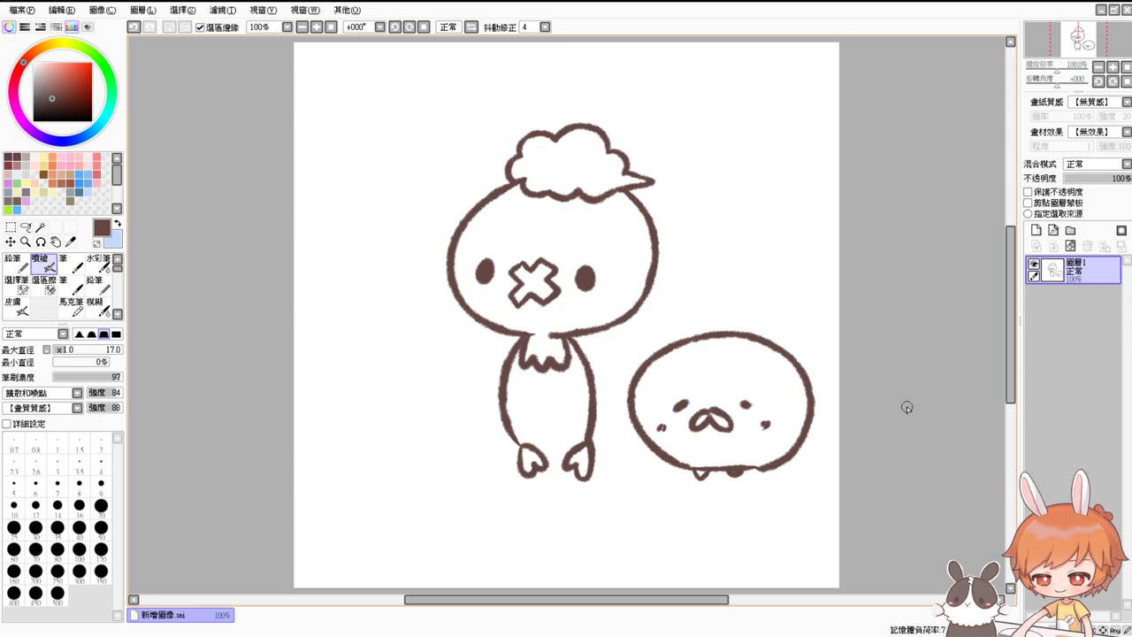
Undo all strokes of the second round character beside the balloon character
{"action": "key", "text": "ctrl+z"}
{"action": "key", "text": "ctrl+z"}
{"action": "key", "text": "ctrl+z"}
{"action": "key", "text": "ctrl+z"}
{"action": "key", "text": "ctrl+z"}
{"action": "key", "text": "ctrl+z"}
{"action": "key", "text": "ctrl+z"}
{"action": "key", "text": "ctrl+z"}
{"action": "key", "text": "ctrl+z"}
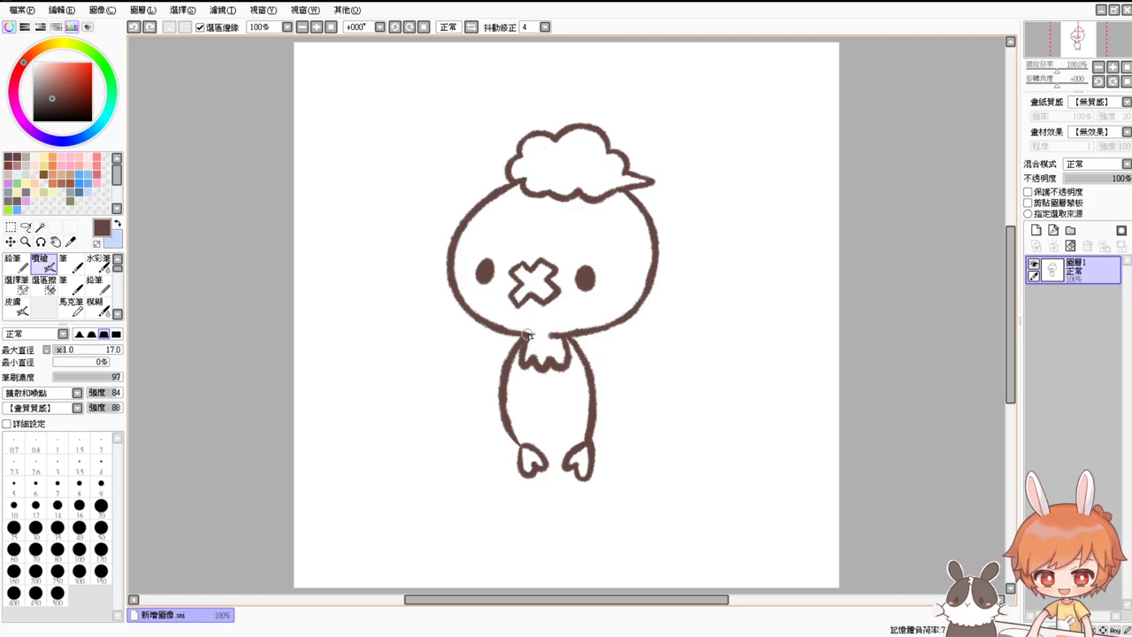
Touch up the outline joints at the neck and where the head meets the cloud puff
{"action": "left_click_drag", "start_coordinate": [526, 340], "coordinate": [521, 348]}
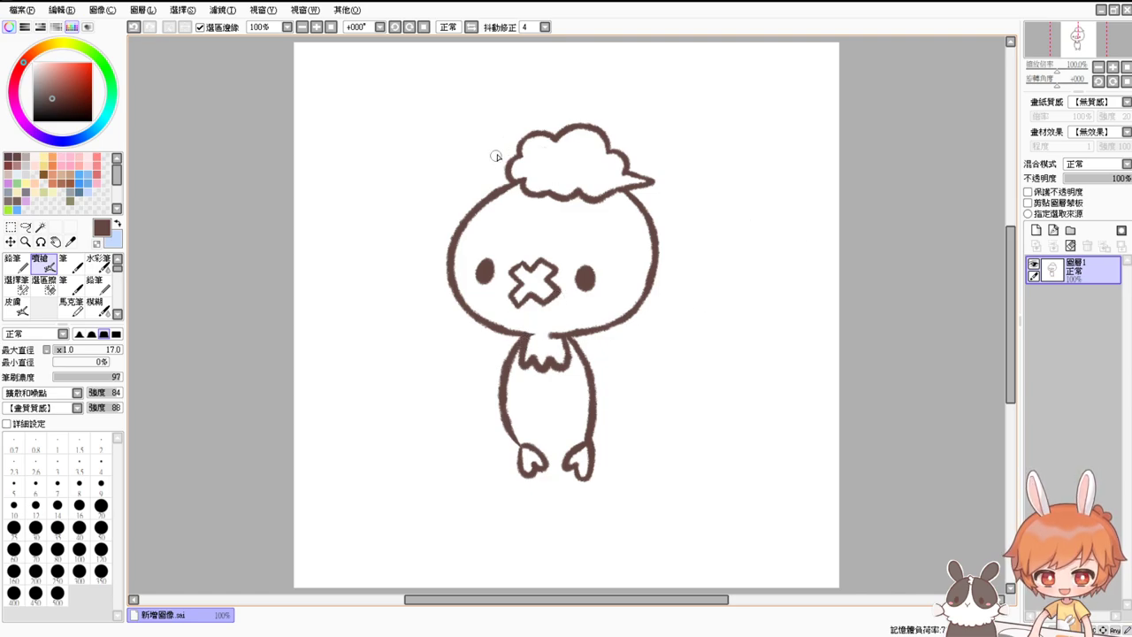
{"action": "key", "text": "ctrl+z"}
{"action": "left_click_drag", "start_coordinate": [522, 184], "coordinate": [502, 190]}
{"action": "key", "text": "ctrl+z"}
{"action": "left_click_drag", "start_coordinate": [620, 190], "coordinate": [637, 206]}
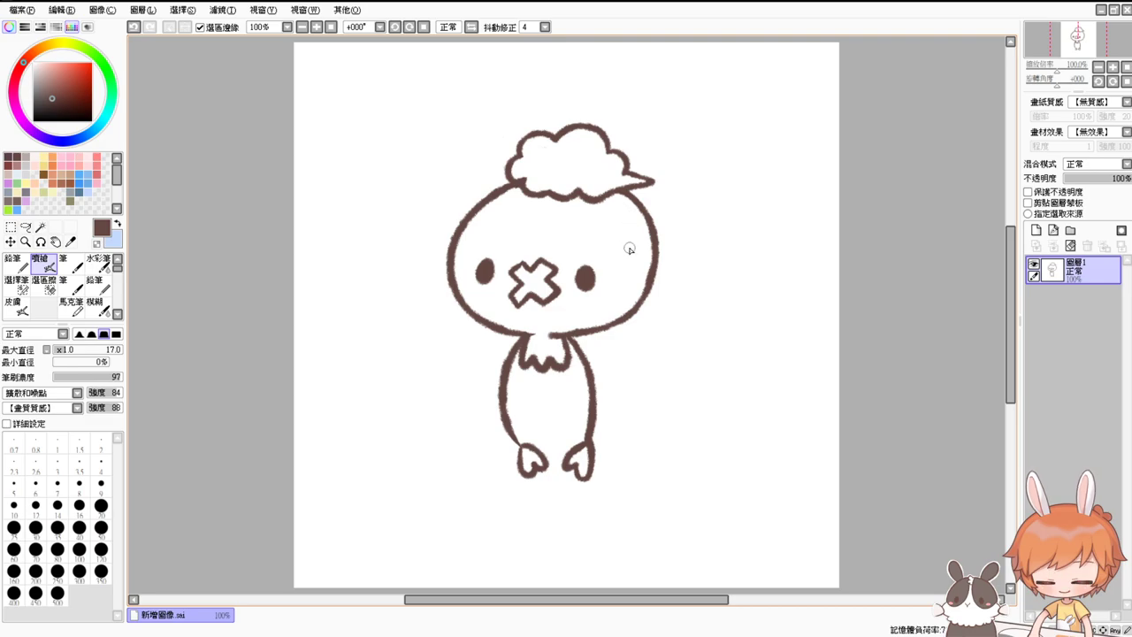
Add layer 圖層2 beneath the line art and fill the head and frill with light purple using a magic wand selection
{"action": "left_click", "coordinate": [1036, 230]}
{"action": "left_click_drag", "start_coordinate": [1078, 270], "coordinate": [1093, 317]}
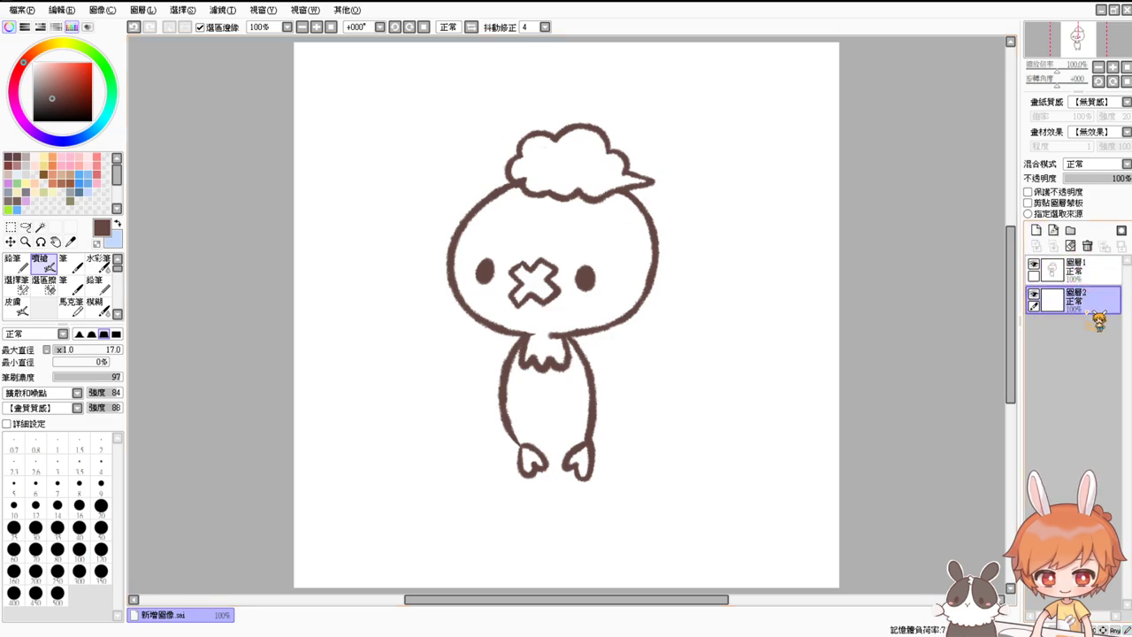
{"action": "left_click", "coordinate": [12, 180]}
{"action": "left_click", "coordinate": [27, 199]}
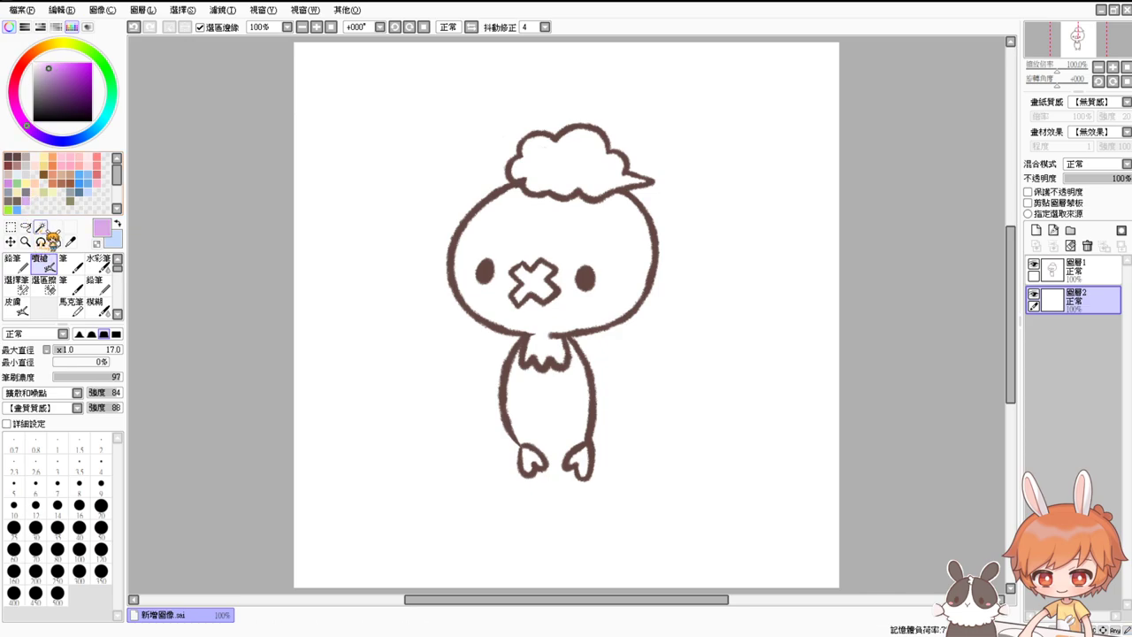
{"action": "left_click", "coordinate": [43, 230]}
{"action": "left_click", "coordinate": [568, 228]}
{"action": "key", "text": "ctrl+f"}
{"action": "key", "text": "ctrl+d"}
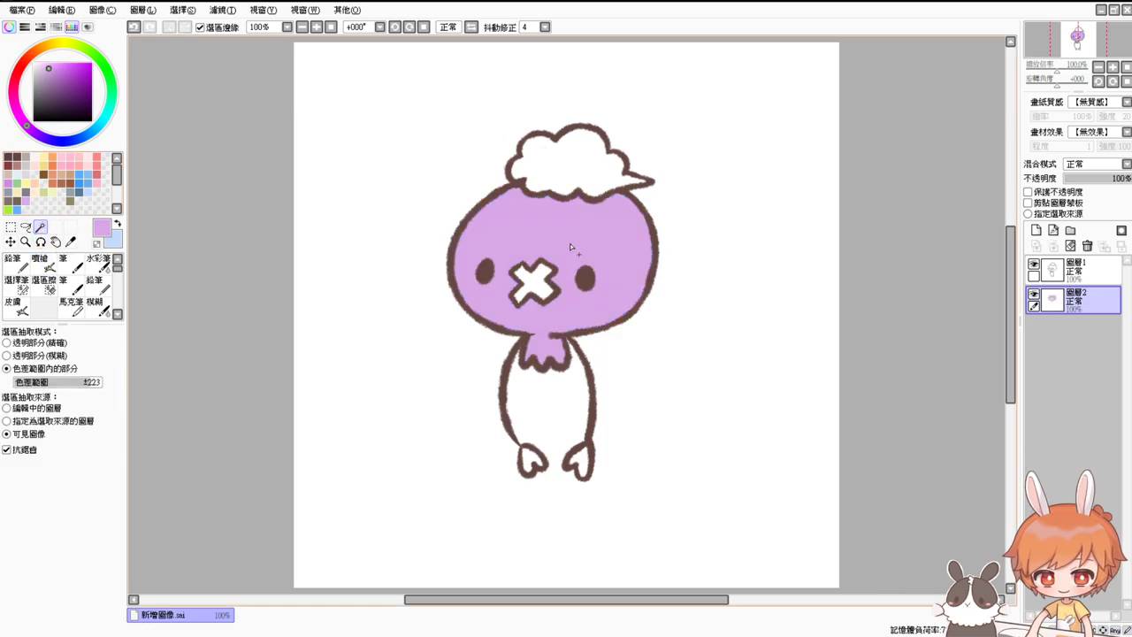
Shade the selected head and frill with a slightly darker purple using the size 25 噴槍 brush, and clear the selection
{"action": "left_click", "coordinate": [570, 246]}
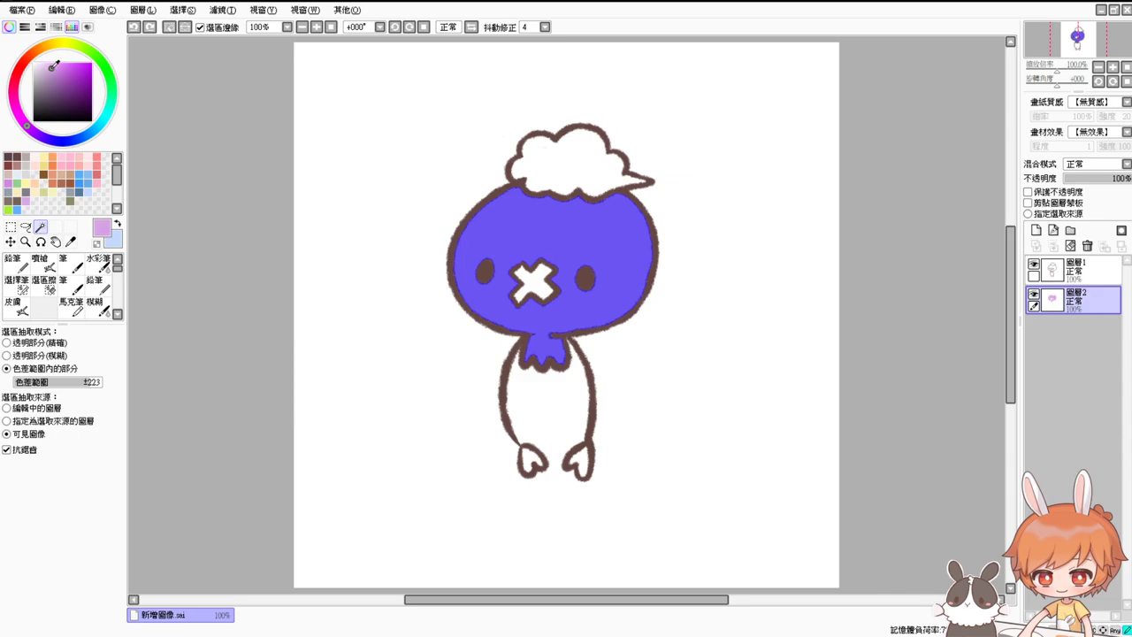
{"action": "left_click", "coordinate": [39, 263]}
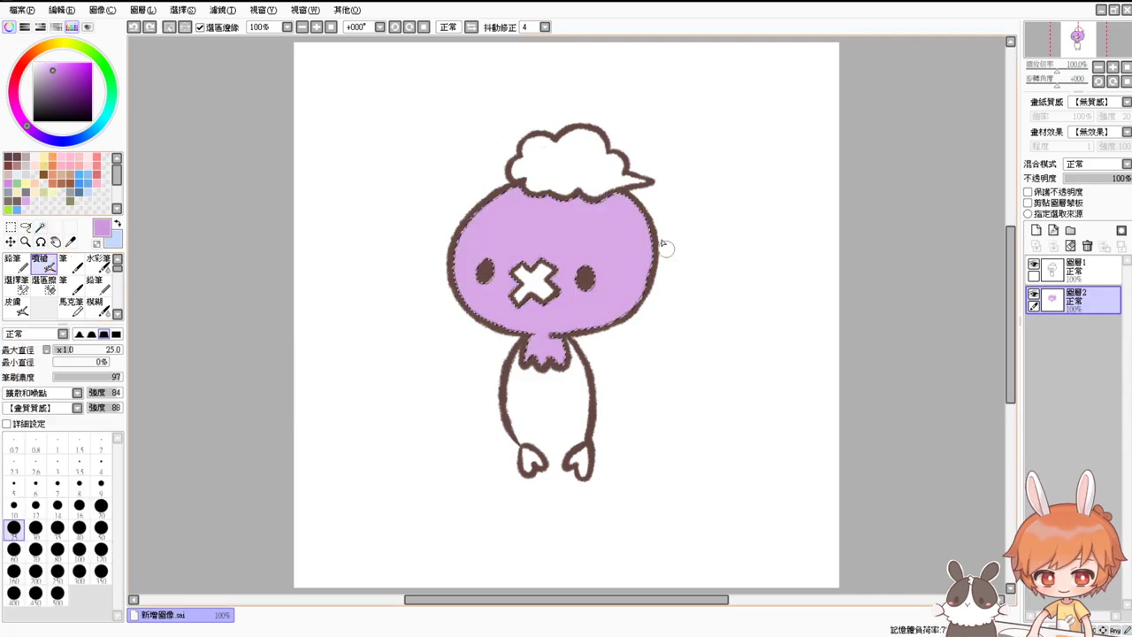
{"action": "mouse_move", "coordinate": [614, 196]}
{"action": "left_mouse_down"}
{"action": "mouse_move", "coordinate": [638, 218]}
{"action": "mouse_move", "coordinate": [638, 250]}
{"action": "left_mouse_up"}
{"action": "key", "text": "ctrl+z"}
{"action": "mouse_move", "coordinate": [617, 194]}
{"action": "left_mouse_down"}
{"action": "mouse_move", "coordinate": [651, 249]}
{"action": "mouse_move", "coordinate": [585, 328]}
{"action": "mouse_move", "coordinate": [619, 301]}
{"action": "mouse_move", "coordinate": [646, 237]}
{"action": "mouse_move", "coordinate": [587, 335]}
{"action": "mouse_move", "coordinate": [574, 330]}
{"action": "mouse_move", "coordinate": [643, 312]}
{"action": "mouse_move", "coordinate": [636, 297]}
{"action": "mouse_move", "coordinate": [538, 332]}
{"action": "mouse_move", "coordinate": [582, 323]}
{"action": "mouse_move", "coordinate": [565, 341]}
{"action": "mouse_move", "coordinate": [561, 333]}
{"action": "mouse_move", "coordinate": [555, 370]}
{"action": "mouse_move", "coordinate": [562, 338]}
{"action": "mouse_move", "coordinate": [549, 362]}
{"action": "left_mouse_up"}
{"action": "left_click_drag", "start_coordinate": [557, 351], "coordinate": [568, 348]}
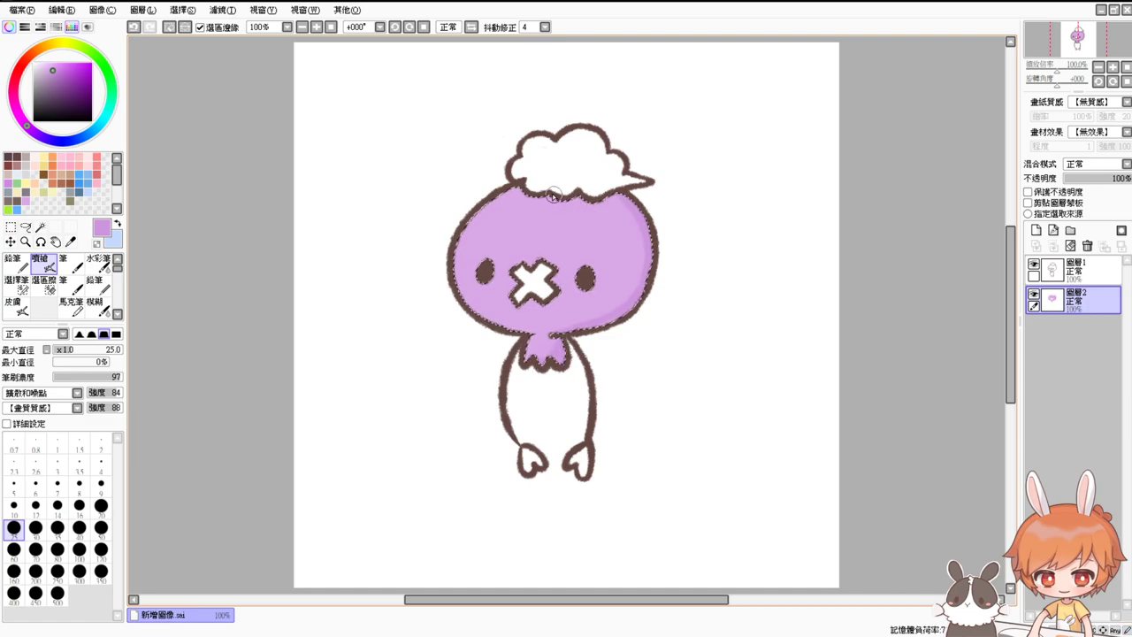
{"action": "mouse_move", "coordinate": [553, 195]}
{"action": "left_mouse_down"}
{"action": "mouse_move", "coordinate": [608, 198]}
{"action": "mouse_move", "coordinate": [609, 216]}
{"action": "left_mouse_up"}
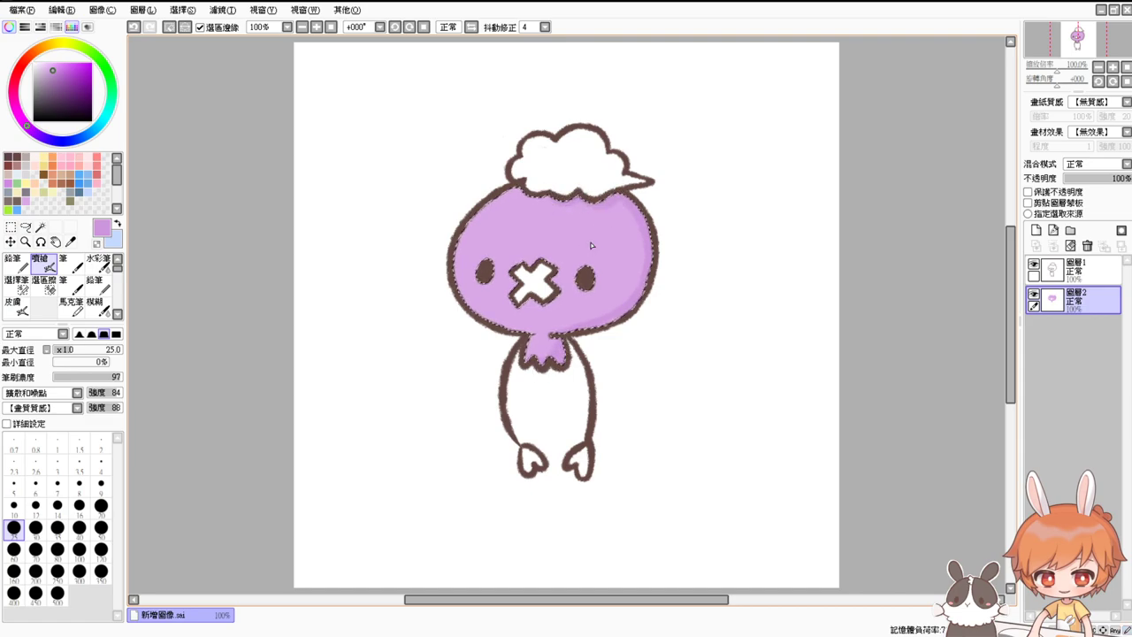
{"action": "key", "text": "ctrl+d"}
{"action": "left_click", "coordinate": [40, 227]}
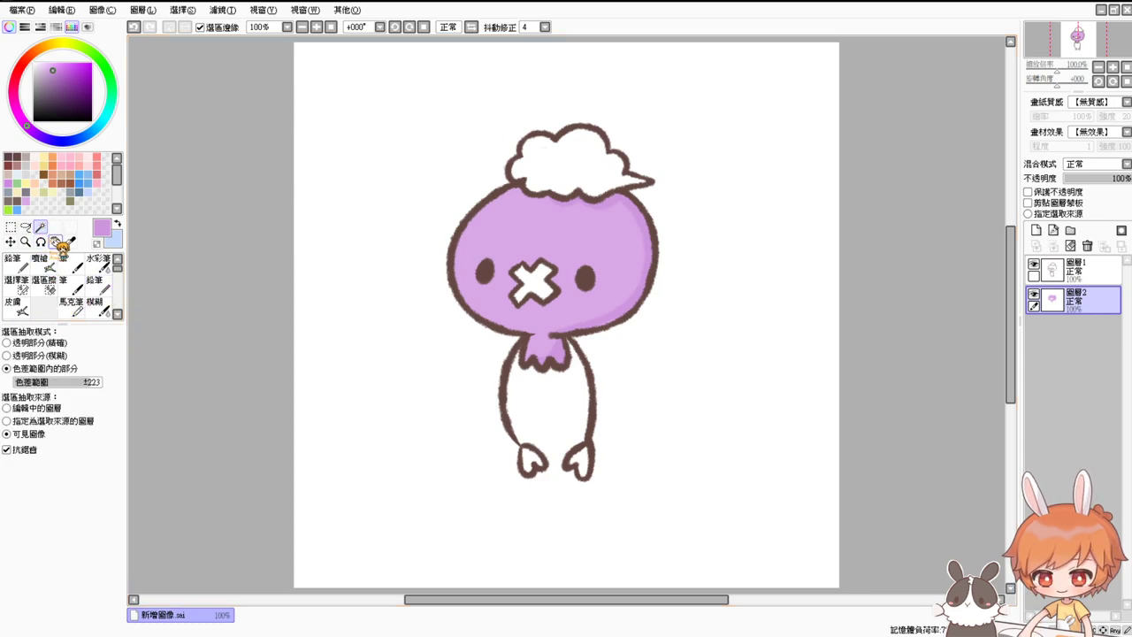
Select the X-shaped mouth and both heart-shaped string tips with the magic wand
{"action": "left_click", "coordinate": [533, 281]}
{"action": "left_click", "coordinate": [530, 458]}
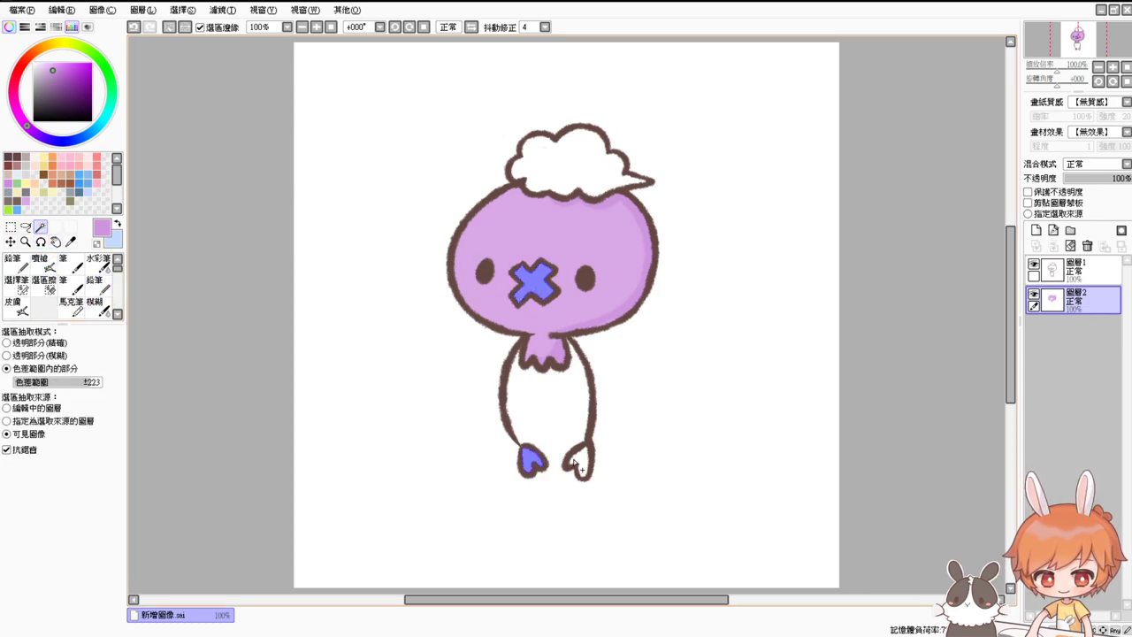
{"action": "left_click", "coordinate": [577, 463]}
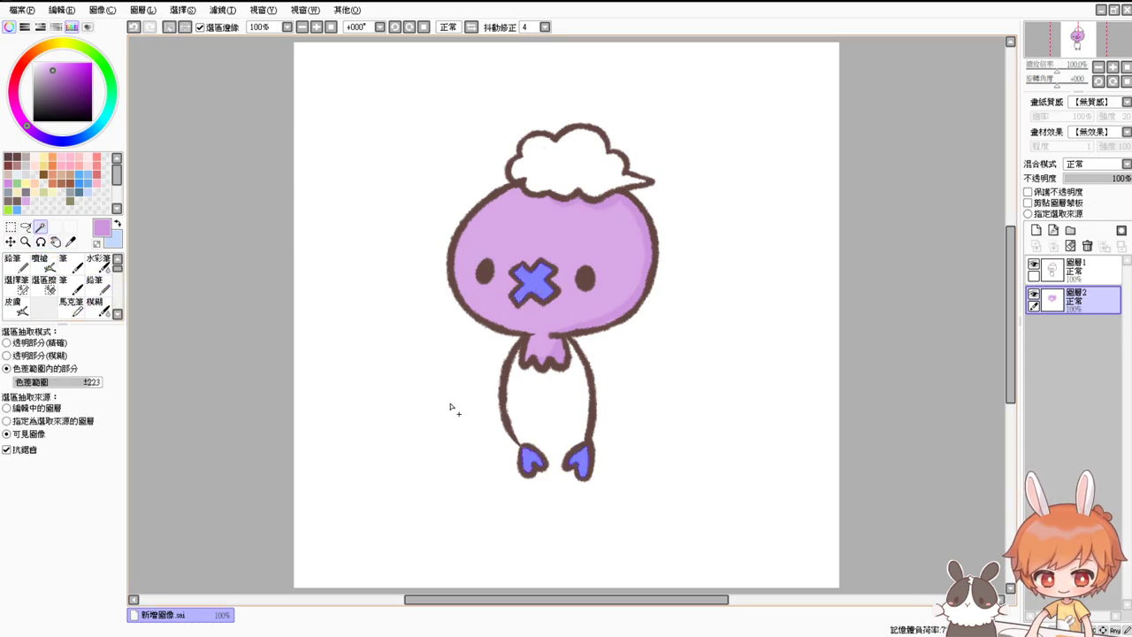
{"action": "left_click", "coordinate": [43, 165]}
{"action": "key", "text": "ctrl+f"}
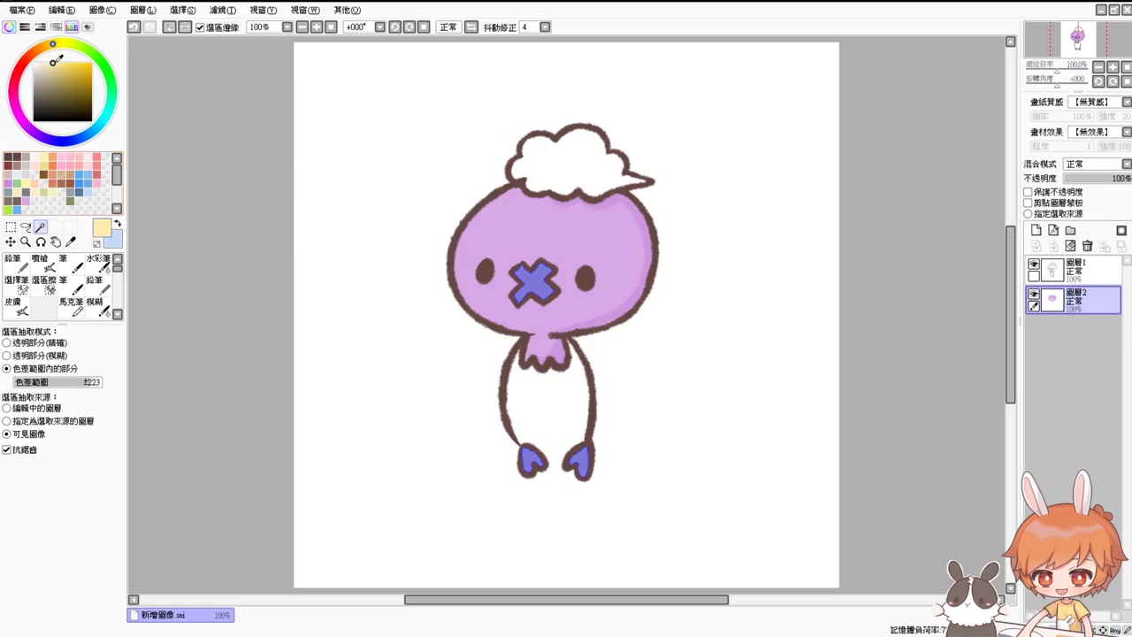
{"action": "key", "text": "ctrl+d"}
{"action": "key", "text": "ctrl+z"}
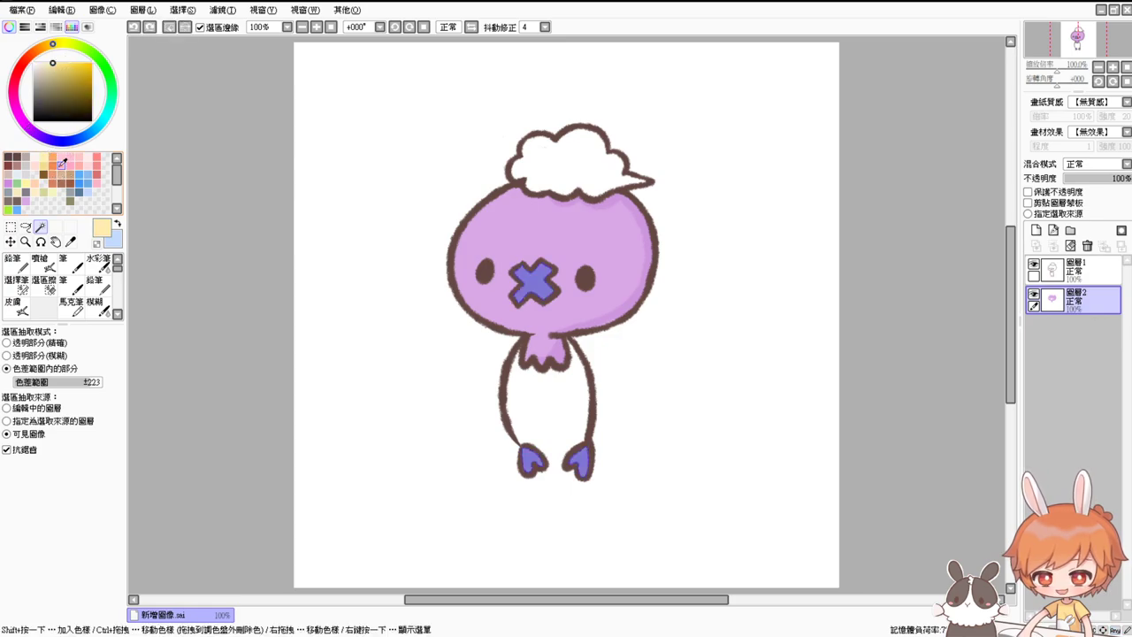
{"action": "left_click", "coordinate": [43, 167]}
{"action": "key", "text": "ctrl+f"}
{"action": "key", "text": "ctrl+d"}
{"action": "key", "text": "ctrl+z"}
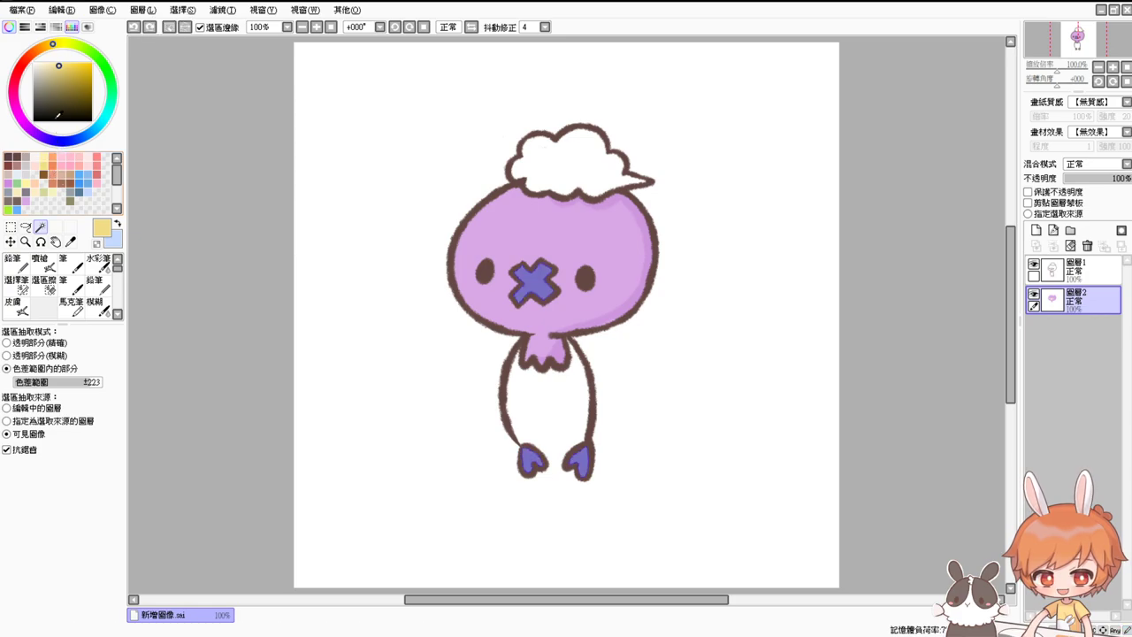
Fill the selected mouth and heart tips with yellow on layer 圖層2 and clear the selection
{"action": "key", "text": "ctrl+f"}
{"action": "key", "text": "ctrl+d"}
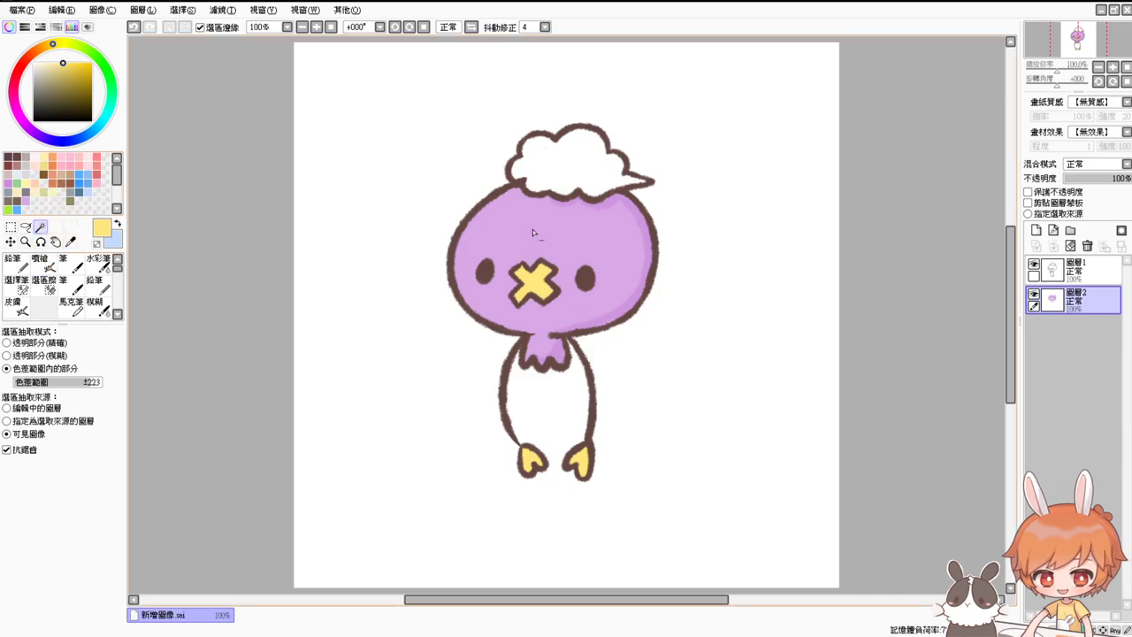
Paint pale purple highlight spots on the upper left of the head with the 噴槍 brush, lightening the colour sampled from the head
{"action": "left_click", "coordinate": [39, 262]}
{"action": "left_click", "coordinate": [556, 223], "text": "alt"}
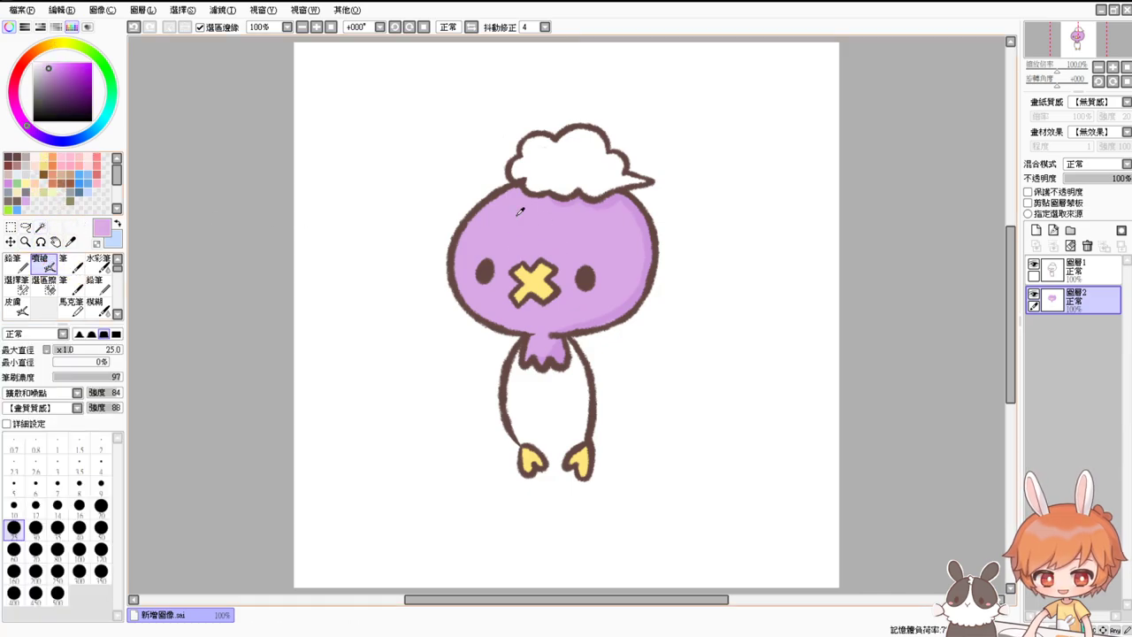
{"action": "left_click", "coordinate": [45, 64]}
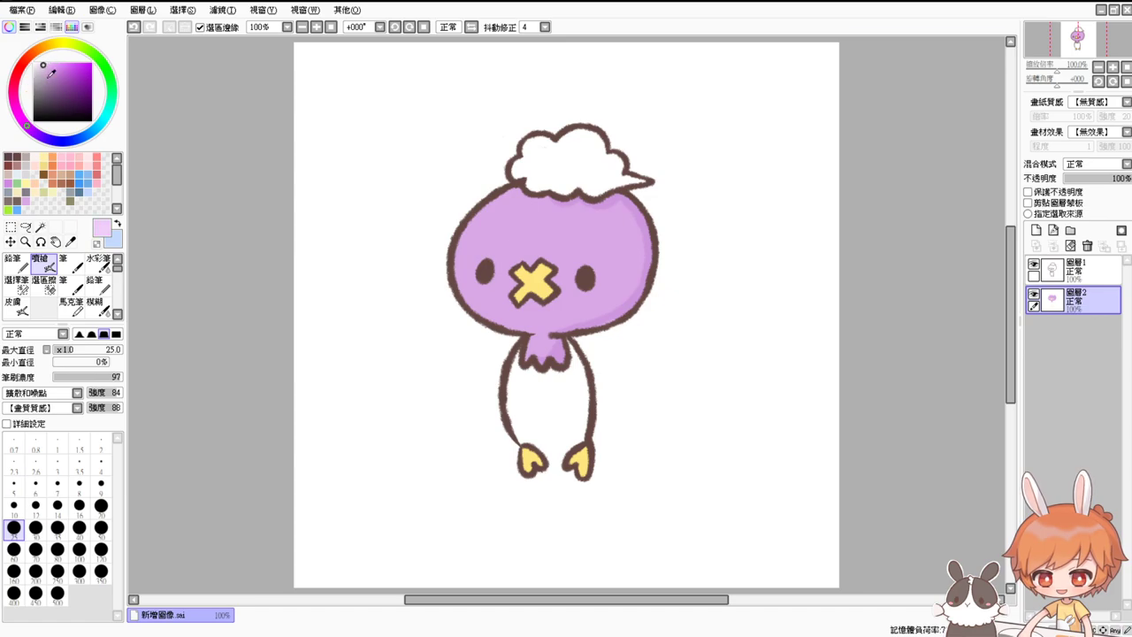
{"action": "left_click_drag", "start_coordinate": [523, 237], "coordinate": [506, 212]}
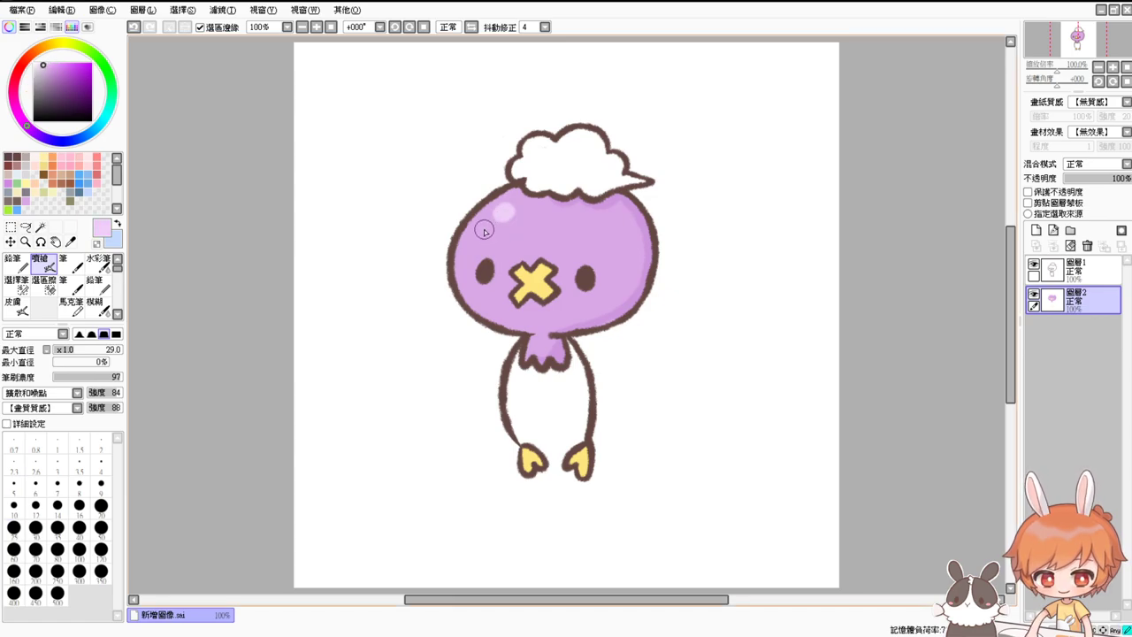
{"action": "left_click", "coordinate": [97, 157]}
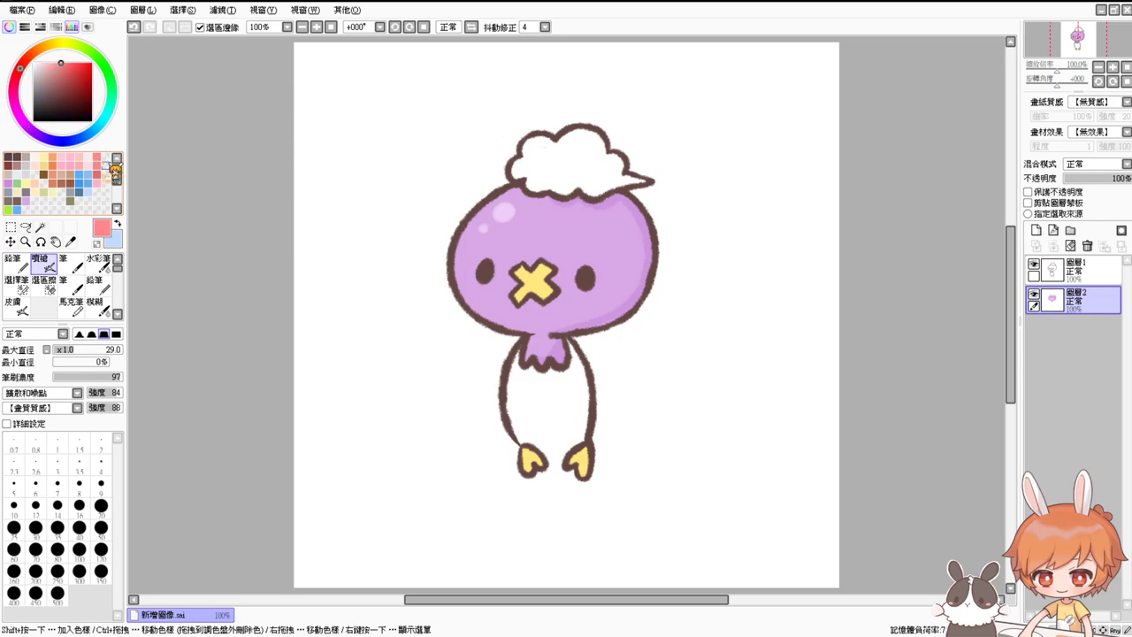
{"action": "left_click_drag", "start_coordinate": [460, 280], "coordinate": [473, 281]}
{"action": "key", "text": "ctrl+z"}
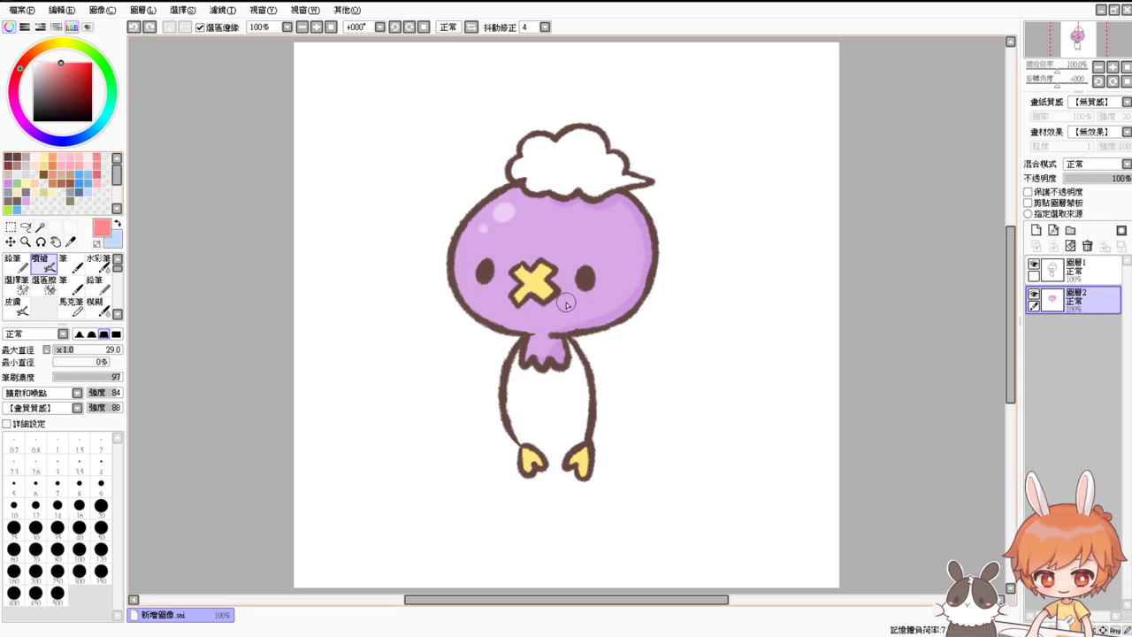
{"action": "left_click", "coordinate": [100, 174]}
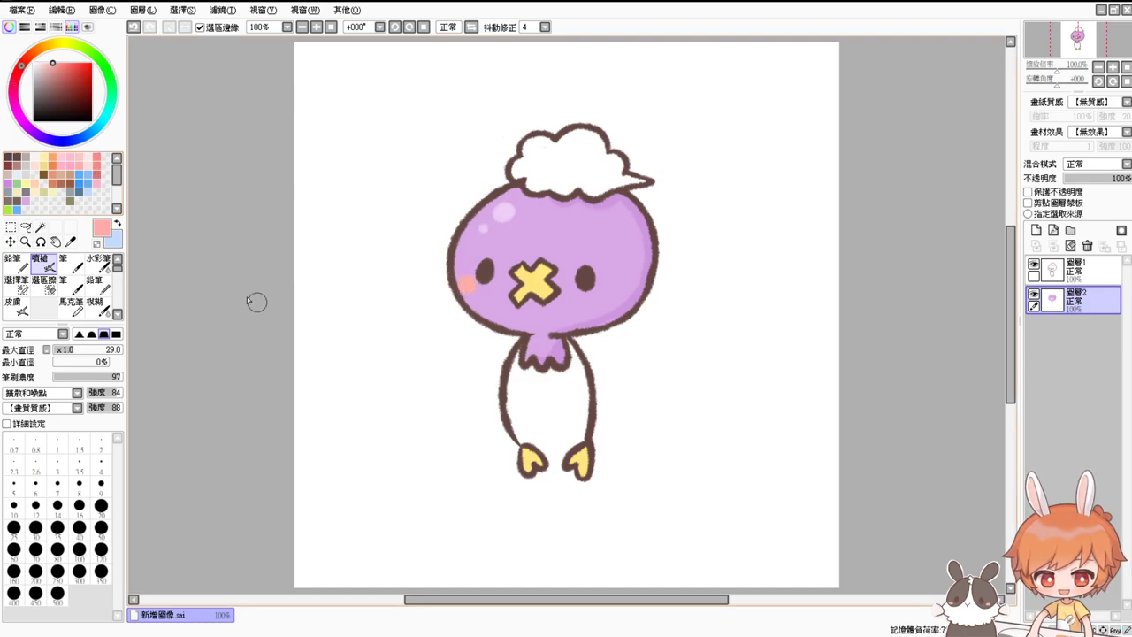
{"action": "left_click", "coordinate": [101, 167]}
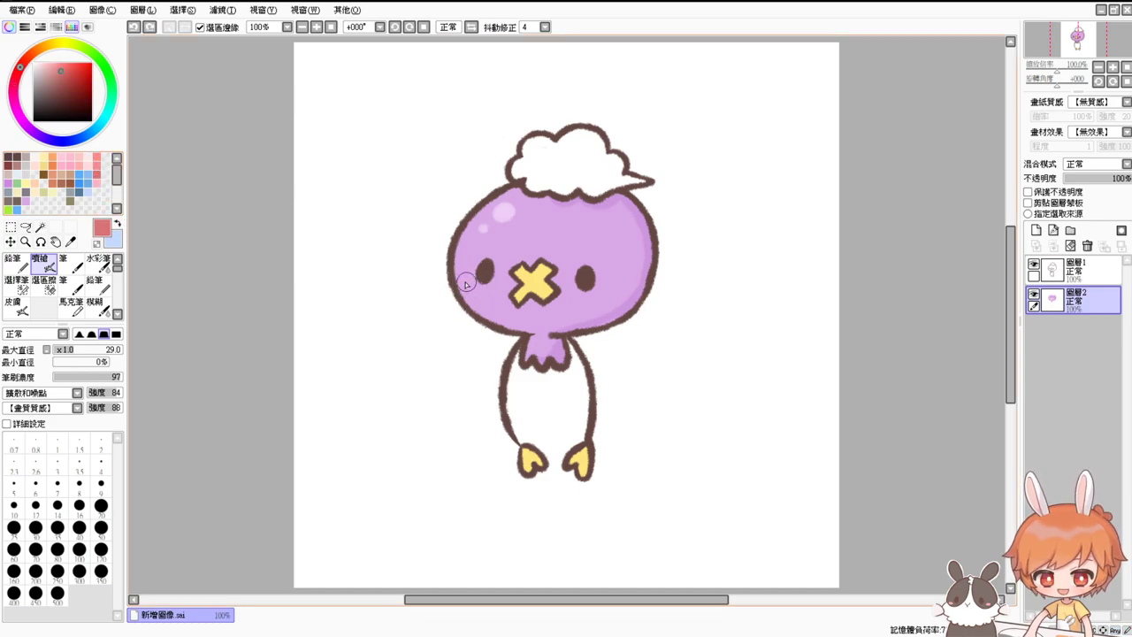
Paint coral pink blush on both cheeks at brush size 29, and add small darker red marks on it at size 15
{"action": "left_click", "coordinate": [98, 164]}
{"action": "left_click_drag", "start_coordinate": [605, 295], "coordinate": [599, 299]}
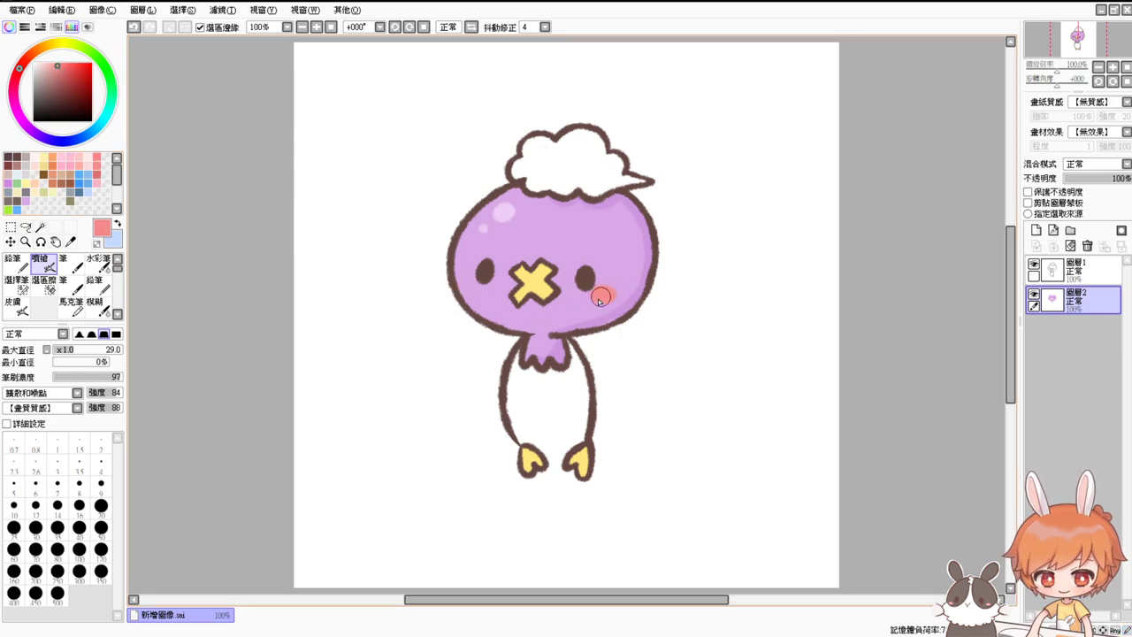
{"action": "left_click_drag", "start_coordinate": [455, 282], "coordinate": [462, 285]}
{"action": "left_click", "coordinate": [98, 175]}
{"action": "left_click_drag", "start_coordinate": [663, 281], "coordinate": [648, 287]}
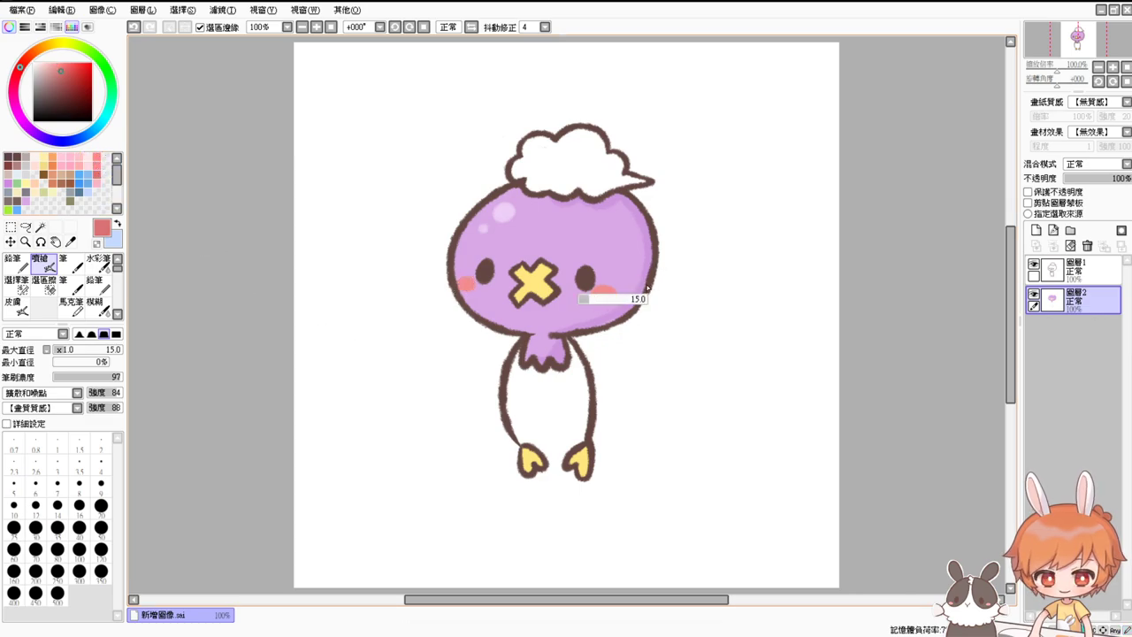
{"action": "left_click", "coordinate": [600, 293]}
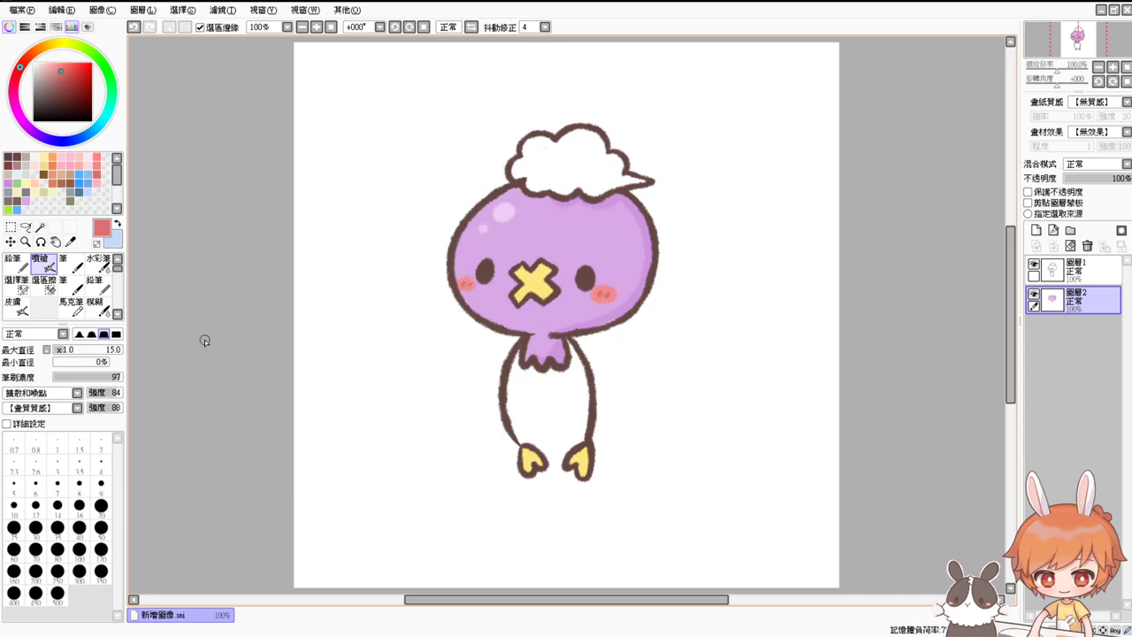
Fill the cloud puff with white using a magic wand selection, shade its lower edge and tail light grey with 噴槍, and clear the selection
{"action": "left_click", "coordinate": [41, 227]}
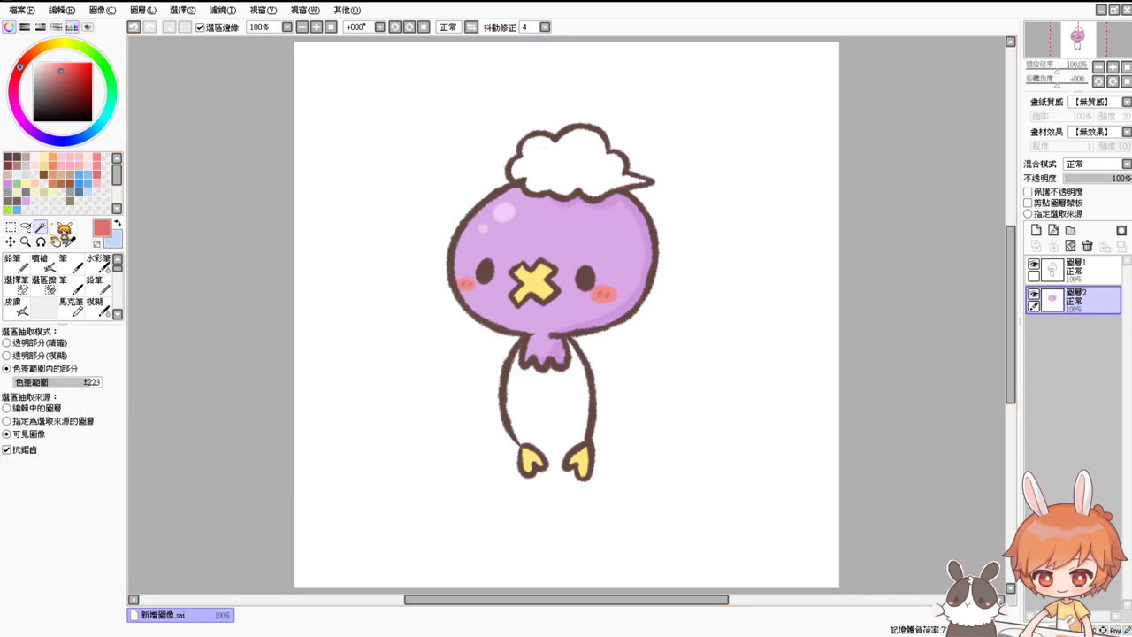
{"action": "left_click", "coordinate": [547, 152]}
{"action": "left_click", "coordinate": [33, 62]}
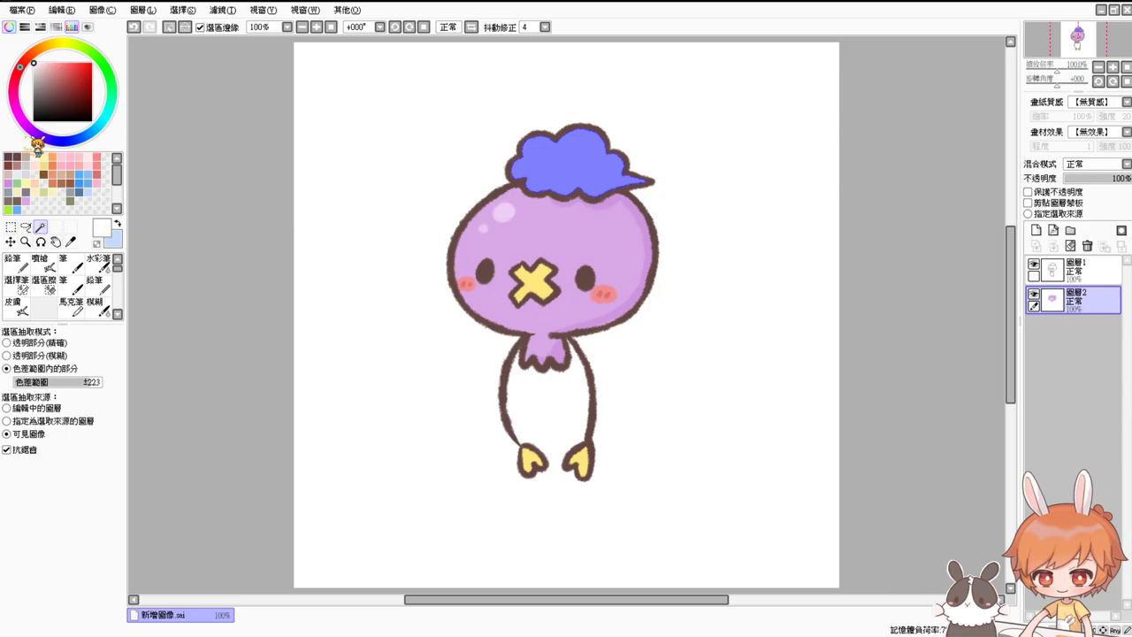
{"action": "left_click", "coordinate": [19, 210]}
{"action": "left_click", "coordinate": [41, 263]}
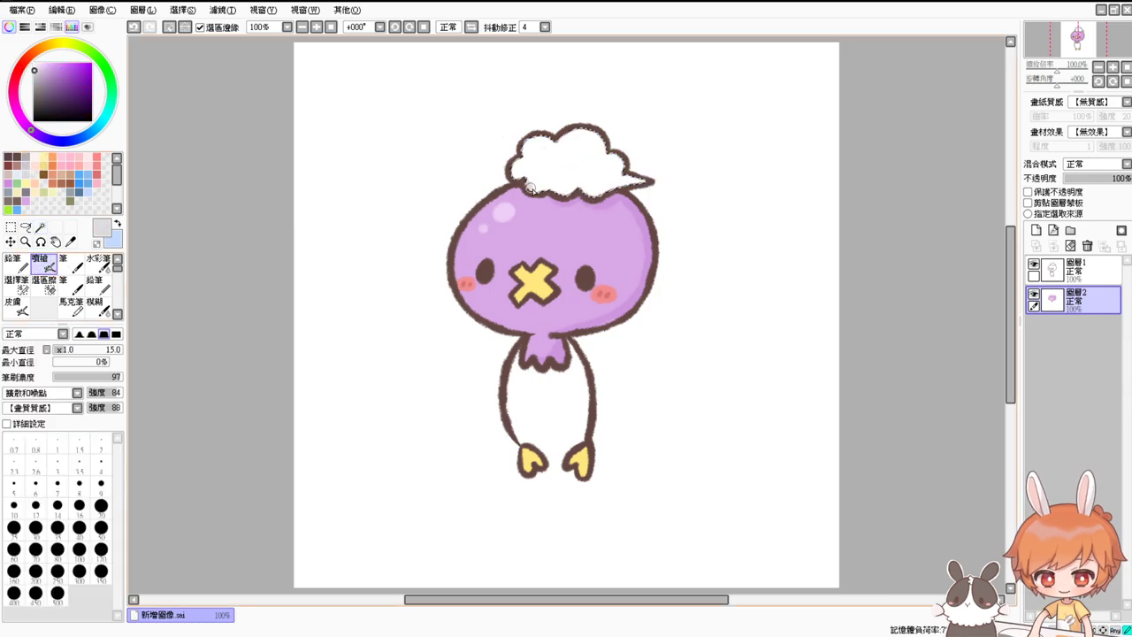
{"action": "left_click_drag", "start_coordinate": [530, 187], "coordinate": [578, 189]}
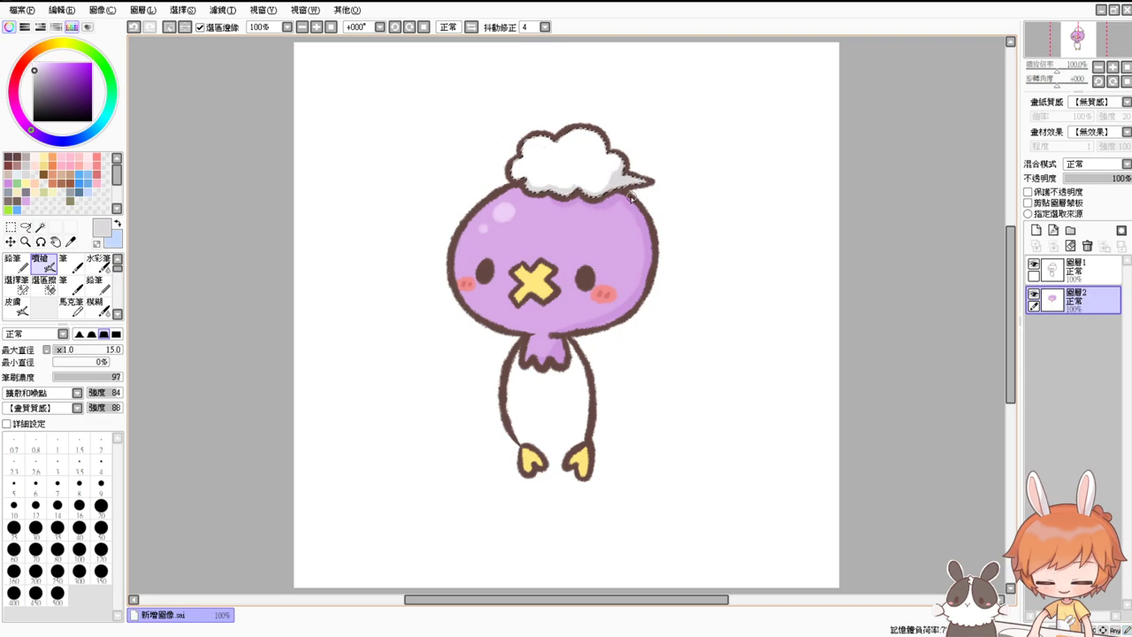
{"action": "key", "text": "ctrl+d"}
{"action": "mouse_move", "coordinate": [606, 245]}
{"action": "left_mouse_down"}
{"action": "mouse_move", "coordinate": [626, 279]}
{"action": "mouse_move", "coordinate": [610, 266]}
{"action": "left_mouse_up"}
{"action": "key", "text": "ctrl+z"}
{"action": "left_click_drag", "start_coordinate": [644, 118], "coordinate": [659, 149]}
{"action": "key", "text": "ctrl+z"}
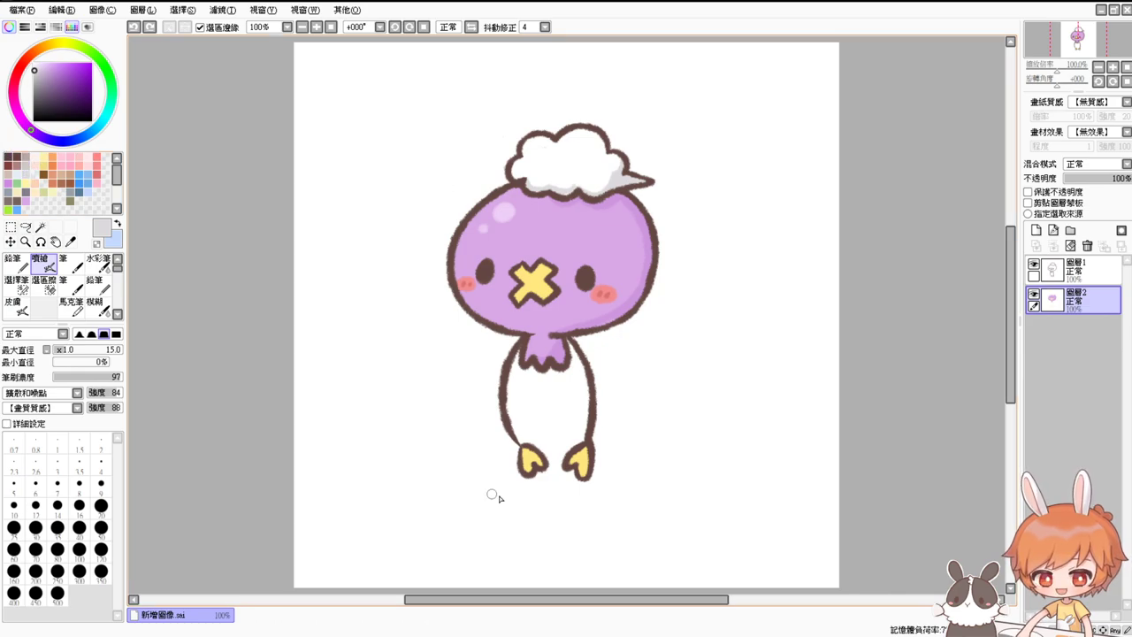
{"action": "key", "text": "bracketright"}
{"action": "key", "text": "bracketright"}
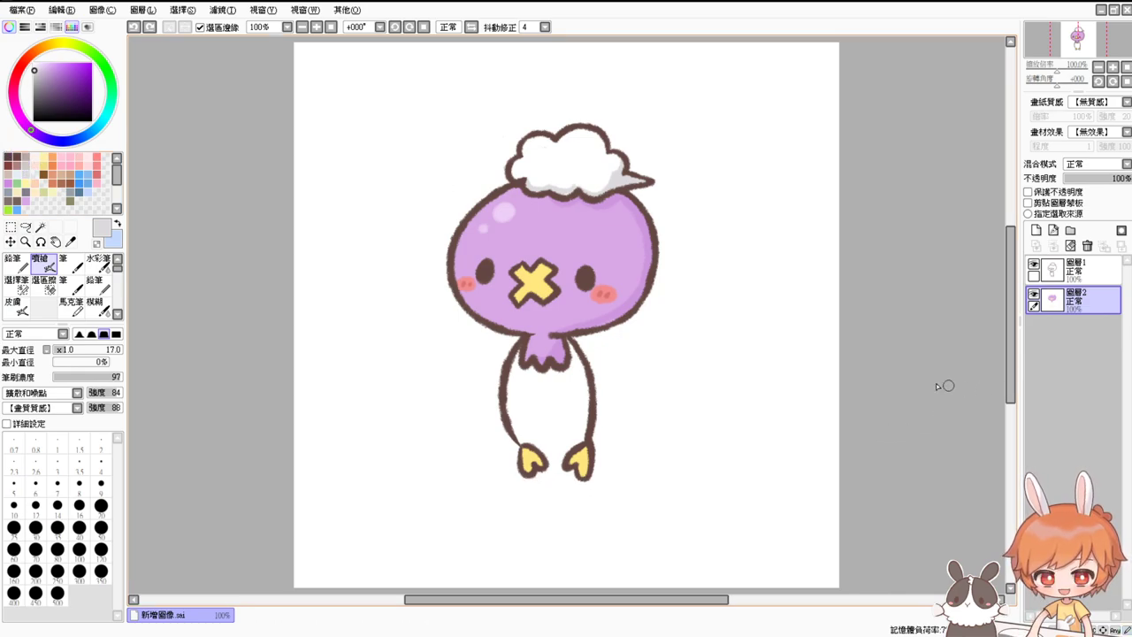
{"action": "left_click", "coordinate": [1033, 293]}
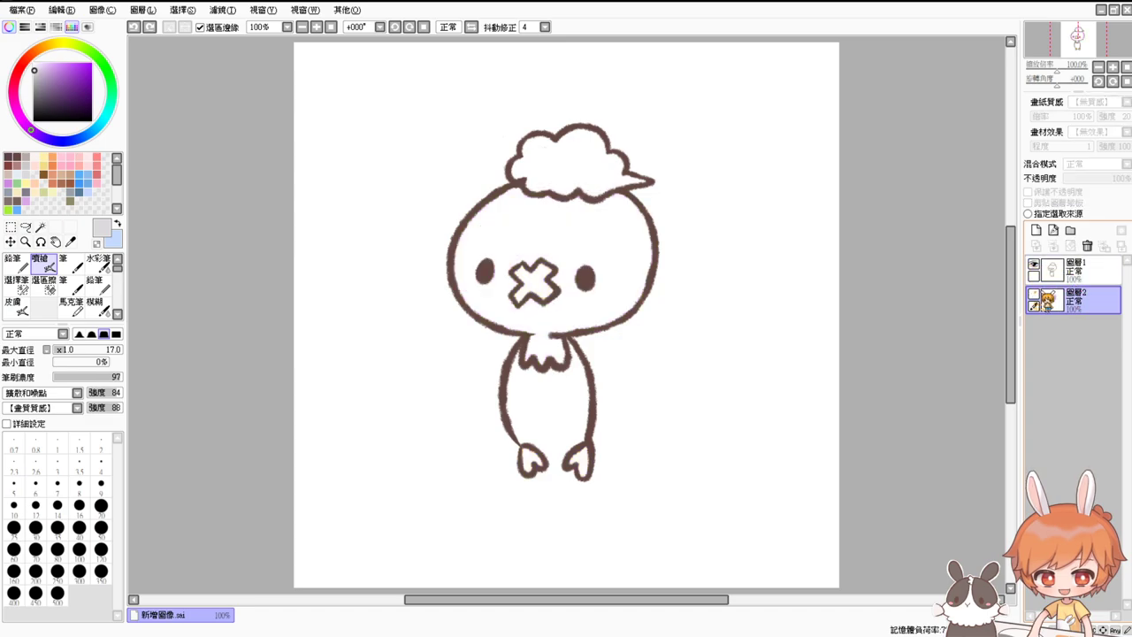
{"action": "left_click", "coordinate": [1033, 293]}
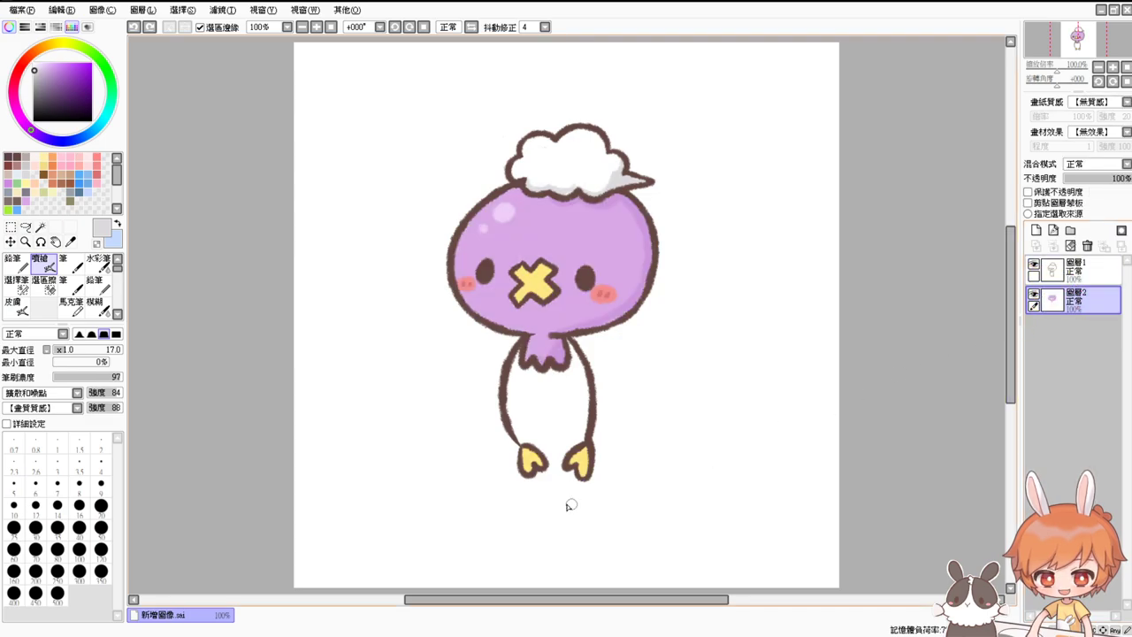
{"action": "left_click_drag", "start_coordinate": [536, 520], "coordinate": [569, 510]}
{"action": "key", "text": "ctrl+z"}
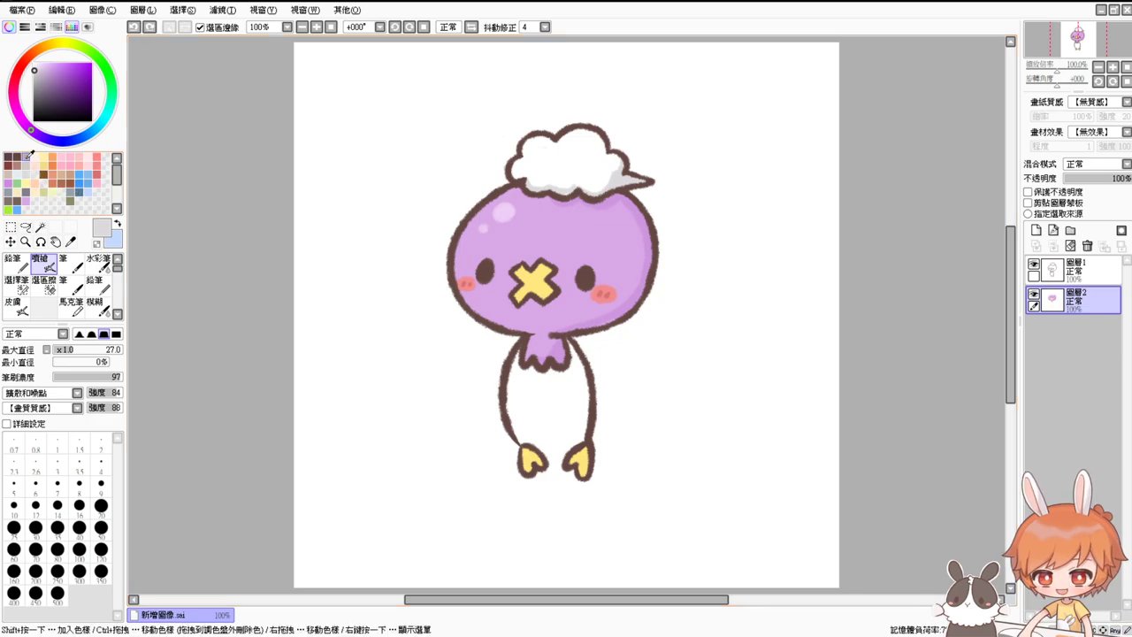
Paint a flat greyish-brown oval shadow beneath the character with the size 27 噴槍 brush
{"action": "left_click", "coordinate": [30, 154]}
{"action": "mouse_move", "coordinate": [526, 517]}
{"action": "left_mouse_down"}
{"action": "mouse_move", "coordinate": [579, 510]}
{"action": "mouse_move", "coordinate": [498, 513]}
{"action": "mouse_move", "coordinate": [588, 520]}
{"action": "mouse_move", "coordinate": [521, 515]}
{"action": "mouse_move", "coordinate": [575, 521]}
{"action": "mouse_move", "coordinate": [533, 524]}
{"action": "left_mouse_up"}
{"action": "key", "text": "ctrl+z"}
{"action": "key", "text": "ctrl+z"}
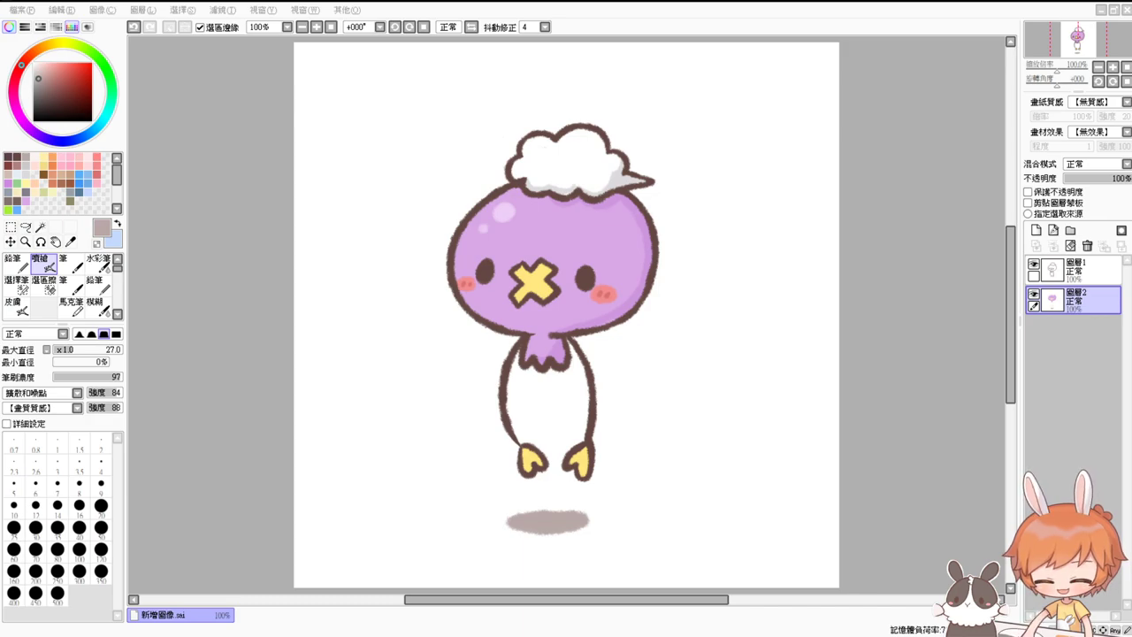
{"action": "key", "text": "alt+Tab"}
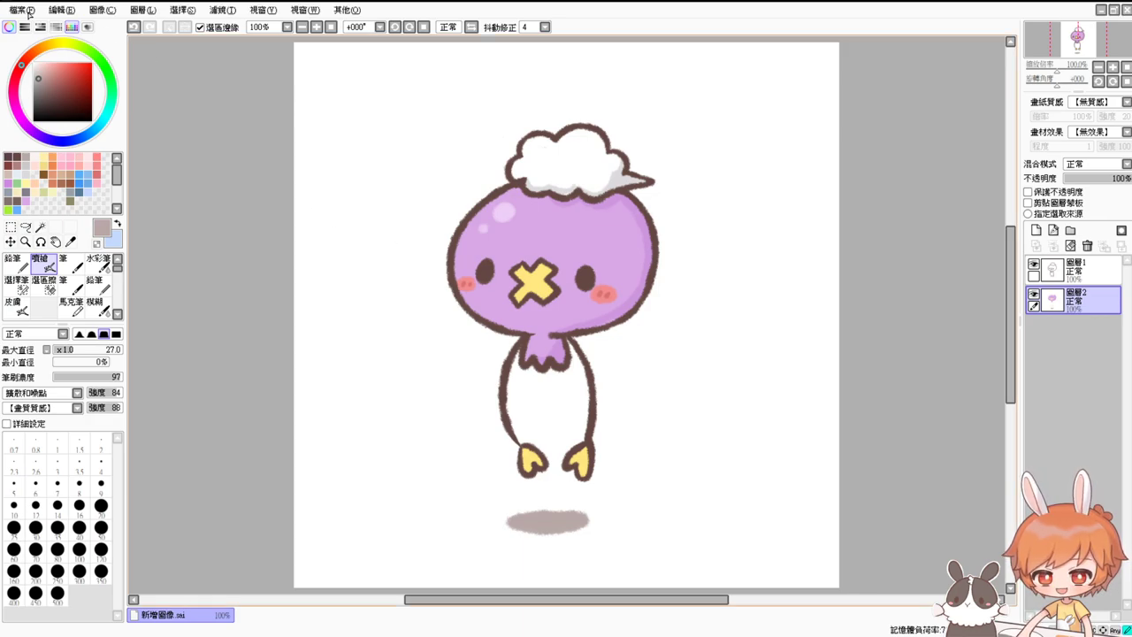
Add layer 圖層3, move it below 圖層2, and fill it with light blue as the background
{"action": "left_click", "coordinate": [96, 181]}
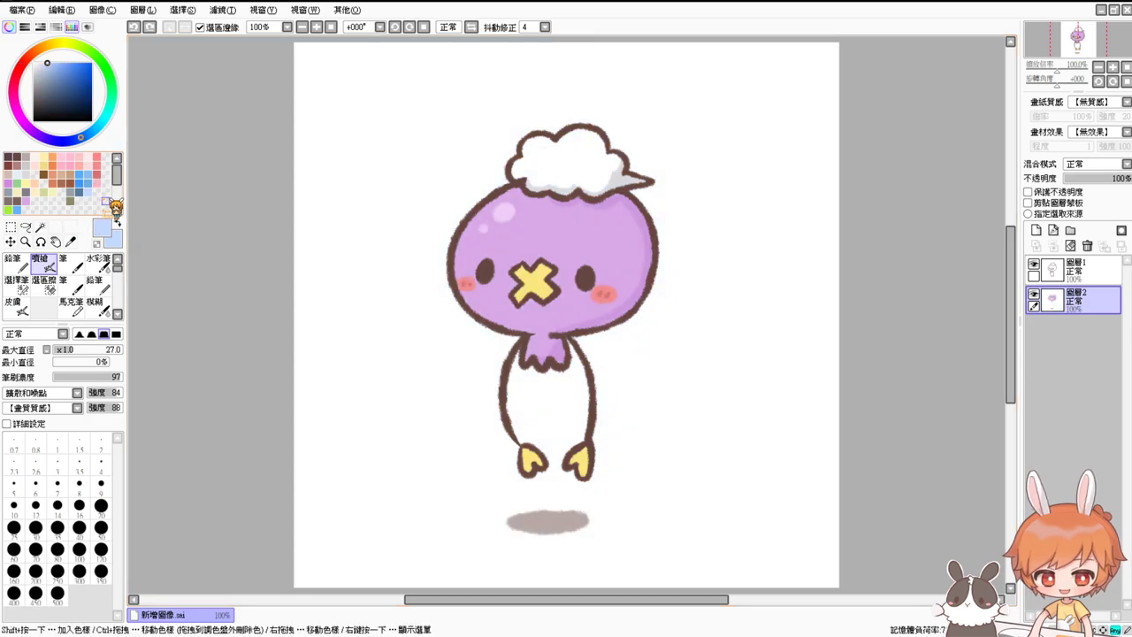
{"action": "left_click", "coordinate": [1036, 230]}
{"action": "left_click", "coordinate": [1091, 325]}
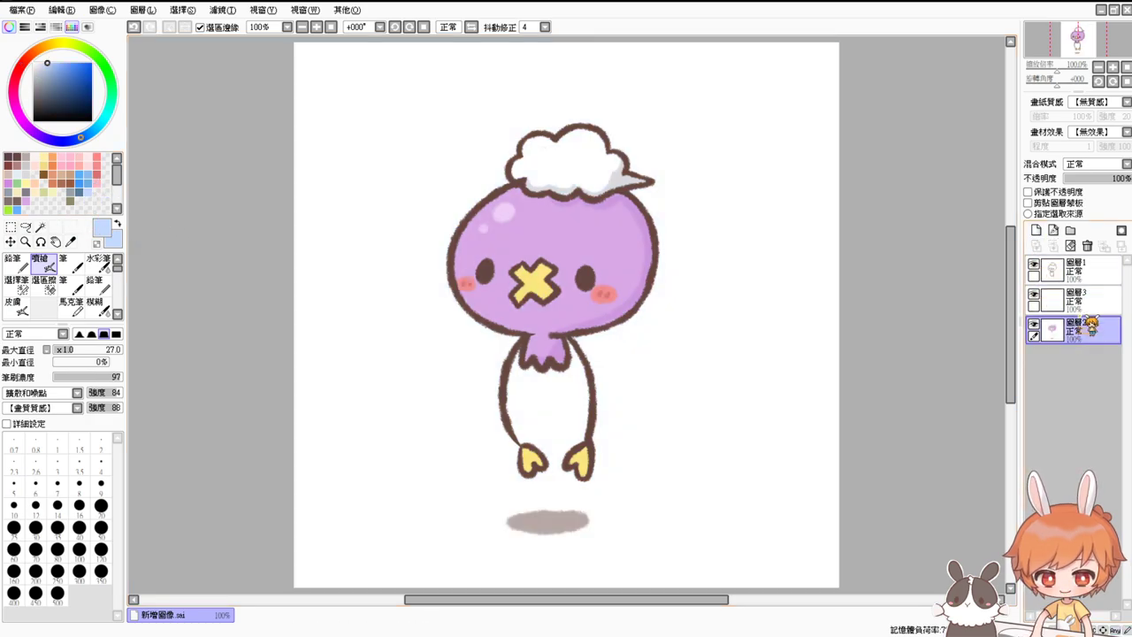
{"action": "left_click_drag", "start_coordinate": [1090, 303], "coordinate": [1087, 360]}
{"action": "key", "text": "ctrl+f"}
{"action": "key", "text": "ctrl+z"}
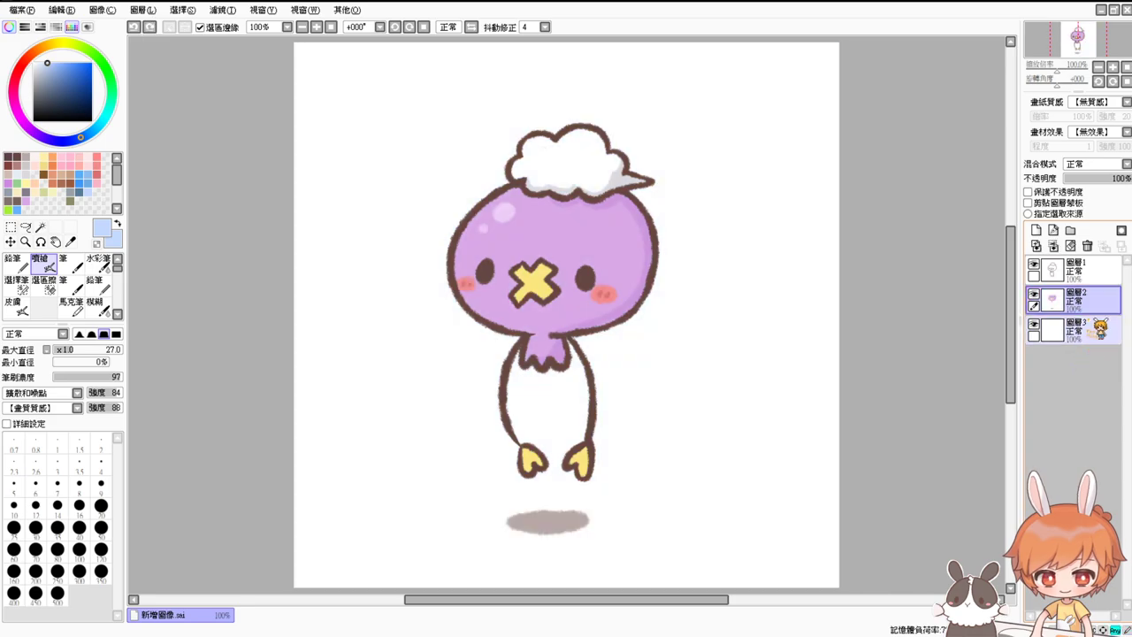
{"action": "left_click", "coordinate": [1088, 333]}
{"action": "key", "text": "ctrl+f"}
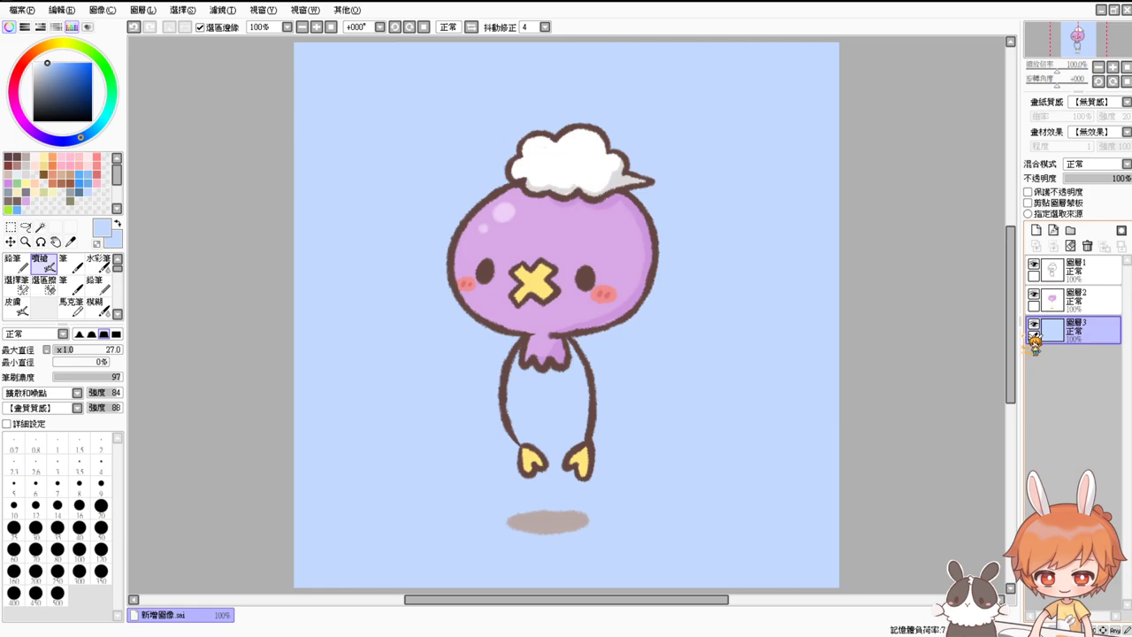
Erase the oval shadow beneath the character on layer 圖層2
{"action": "left_click", "coordinate": [1097, 305]}
{"action": "key", "text": "e"}
{"action": "mouse_move", "coordinate": [516, 511]}
{"action": "left_mouse_down"}
{"action": "mouse_move", "coordinate": [519, 519]}
{"action": "mouse_move", "coordinate": [607, 500]}
{"action": "mouse_move", "coordinate": [609, 522]}
{"action": "left_mouse_up"}
{"action": "key", "text": "e"}
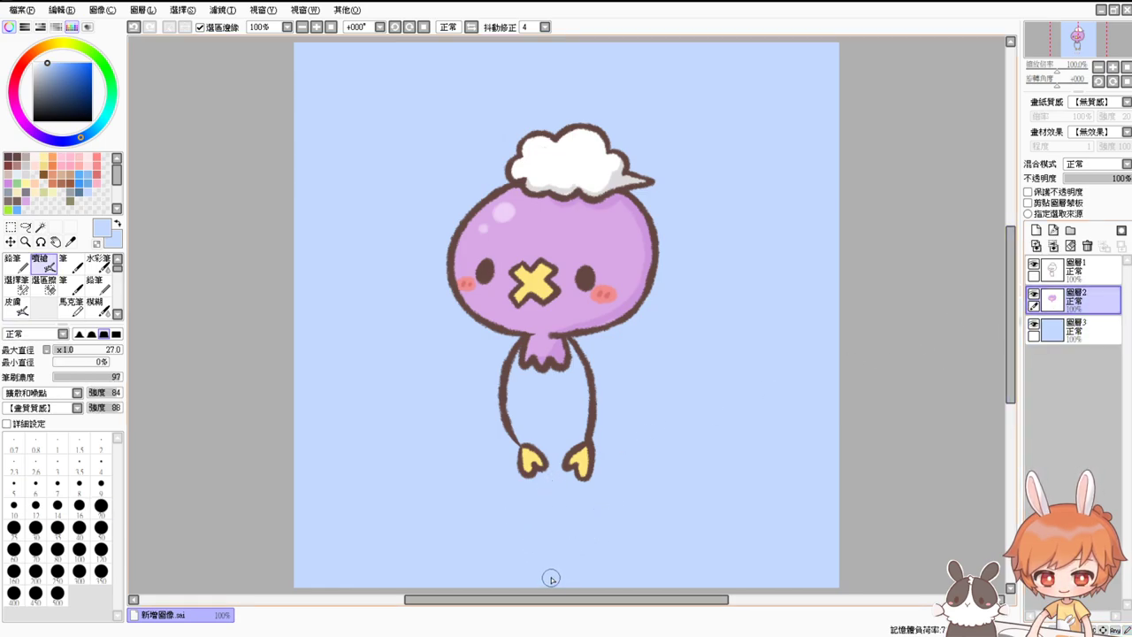
Add layer 圖層4 directly above the blue background and paint a white cloud at the canvas's left edge with the size 35 噴槍 brush
{"action": "left_click_drag", "start_coordinate": [33, 71], "coordinate": [29, 31]}
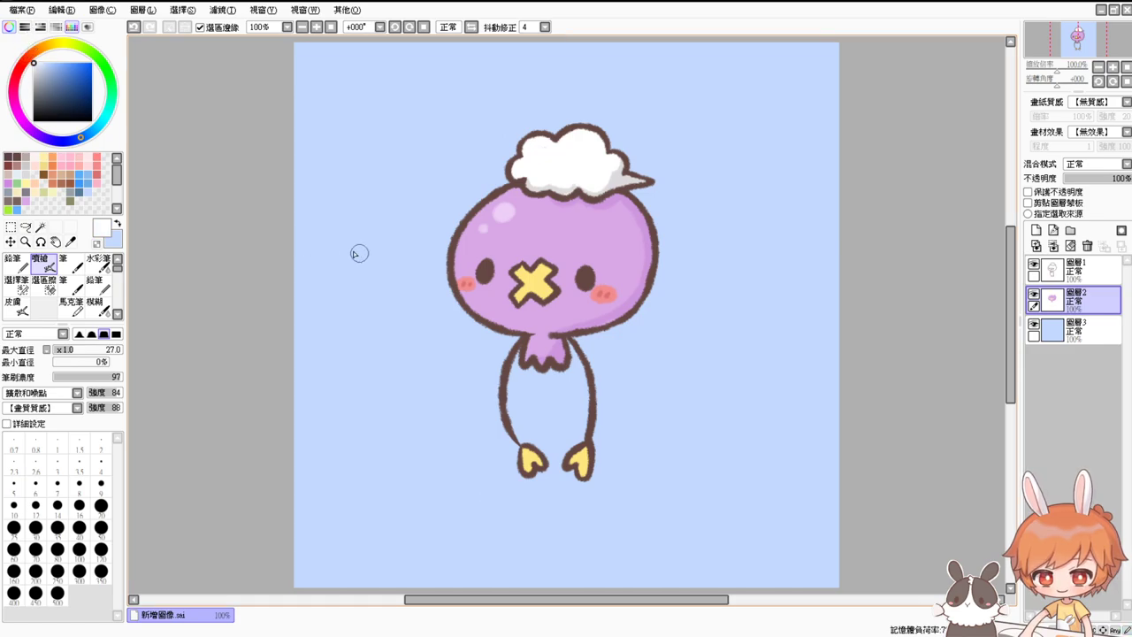
{"action": "mouse_move", "coordinate": [336, 238]}
{"action": "left_mouse_down"}
{"action": "mouse_move", "coordinate": [299, 238]}
{"action": "mouse_move", "coordinate": [285, 256]}
{"action": "mouse_move", "coordinate": [326, 241]}
{"action": "mouse_move", "coordinate": [280, 264]}
{"action": "mouse_move", "coordinate": [329, 275]}
{"action": "mouse_move", "coordinate": [318, 260]}
{"action": "mouse_move", "coordinate": [342, 261]}
{"action": "mouse_move", "coordinate": [296, 263]}
{"action": "mouse_move", "coordinate": [373, 267]}
{"action": "mouse_move", "coordinate": [340, 258]}
{"action": "left_mouse_up"}
{"action": "left_click", "coordinate": [1116, 338]}
{"action": "left_click", "coordinate": [1037, 230]}
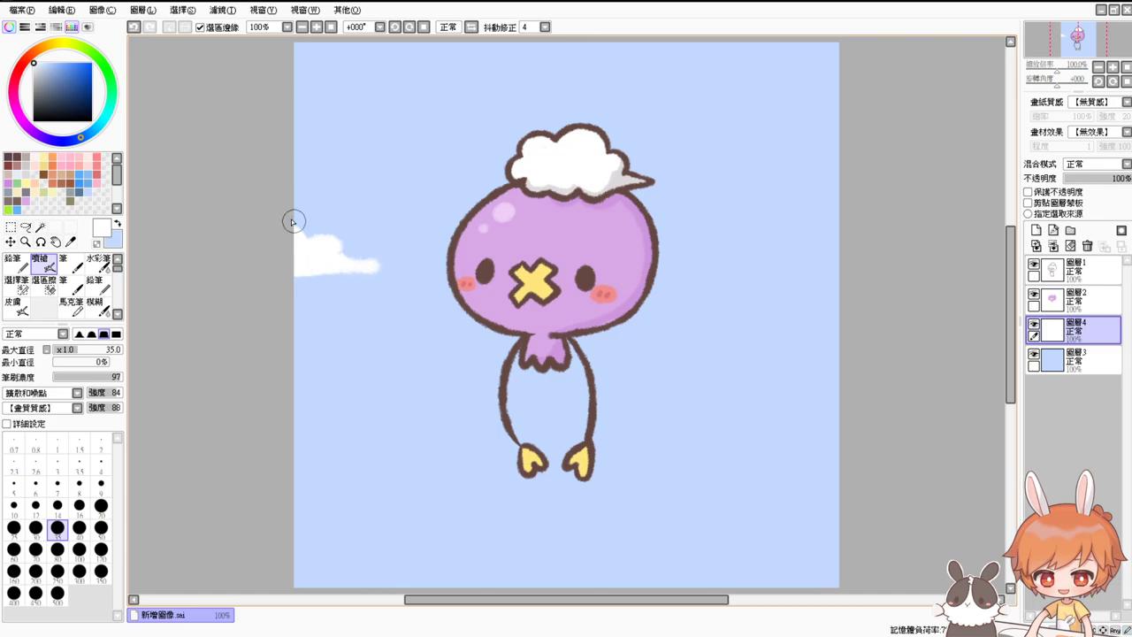
{"action": "left_click_drag", "start_coordinate": [294, 221], "coordinate": [327, 248]}
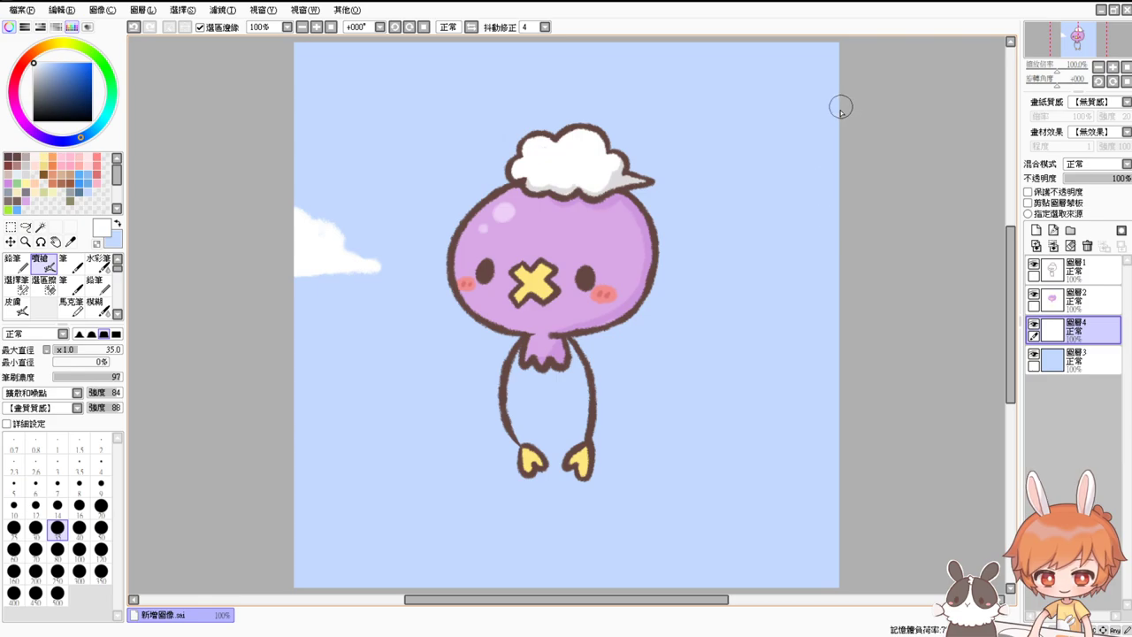
Paint a white cloud at the canvas's upper-right edge on layer 圖層4 with the size 35 噴槍 brush
{"action": "mouse_move", "coordinate": [841, 107]}
{"action": "left_mouse_down"}
{"action": "mouse_move", "coordinate": [797, 143]}
{"action": "mouse_move", "coordinate": [823, 129]}
{"action": "mouse_move", "coordinate": [805, 135]}
{"action": "mouse_move", "coordinate": [828, 141]}
{"action": "mouse_move", "coordinate": [812, 150]}
{"action": "mouse_move", "coordinate": [825, 164]}
{"action": "mouse_move", "coordinate": [778, 157]}
{"action": "mouse_move", "coordinate": [755, 197]}
{"action": "mouse_move", "coordinate": [838, 203]}
{"action": "mouse_move", "coordinate": [758, 196]}
{"action": "mouse_move", "coordinate": [844, 172]}
{"action": "left_mouse_up"}
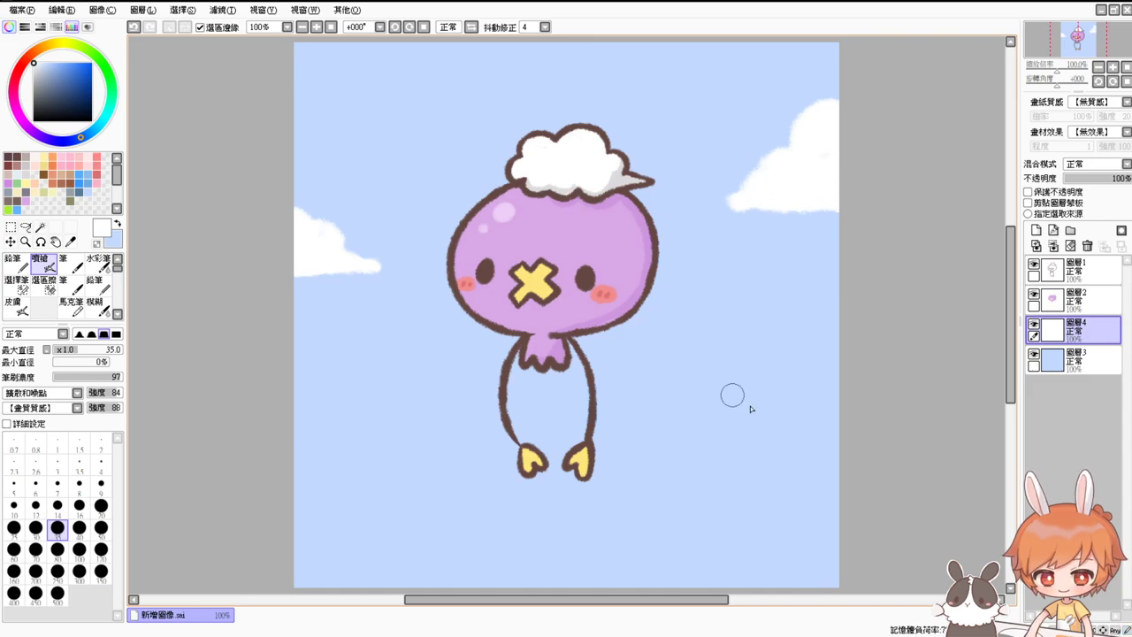
{"action": "left_click_drag", "start_coordinate": [902, 448], "coordinate": [926, 440]}
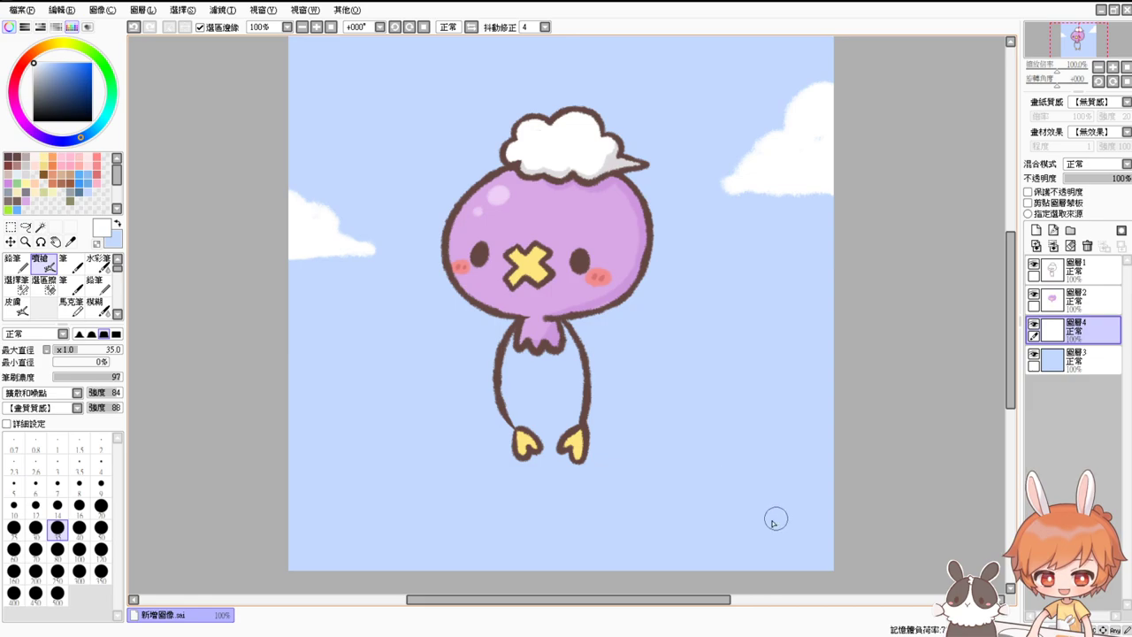
{"action": "left_click_drag", "start_coordinate": [776, 519], "coordinate": [769, 530]}
{"action": "key", "text": "ctrl+z"}
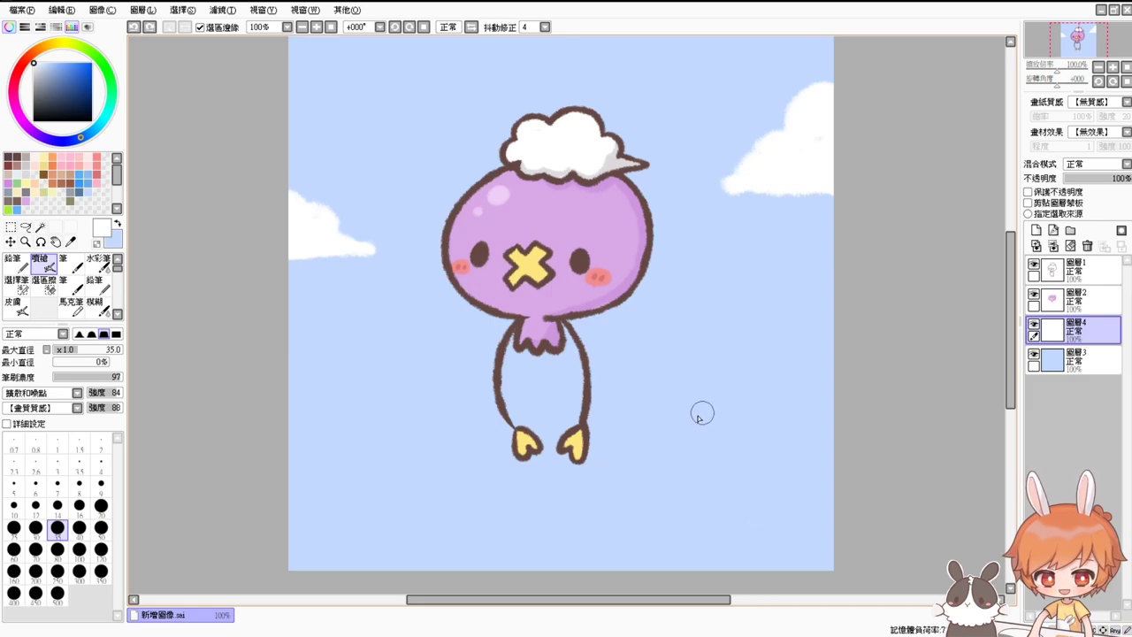
{"action": "mouse_move", "coordinate": [704, 410]}
{"action": "left_mouse_down"}
{"action": "mouse_move", "coordinate": [845, 436]}
{"action": "mouse_move", "coordinate": [851, 459]}
{"action": "mouse_move", "coordinate": [662, 525]}
{"action": "left_mouse_up"}
{"action": "key", "text": "ctrl+z"}
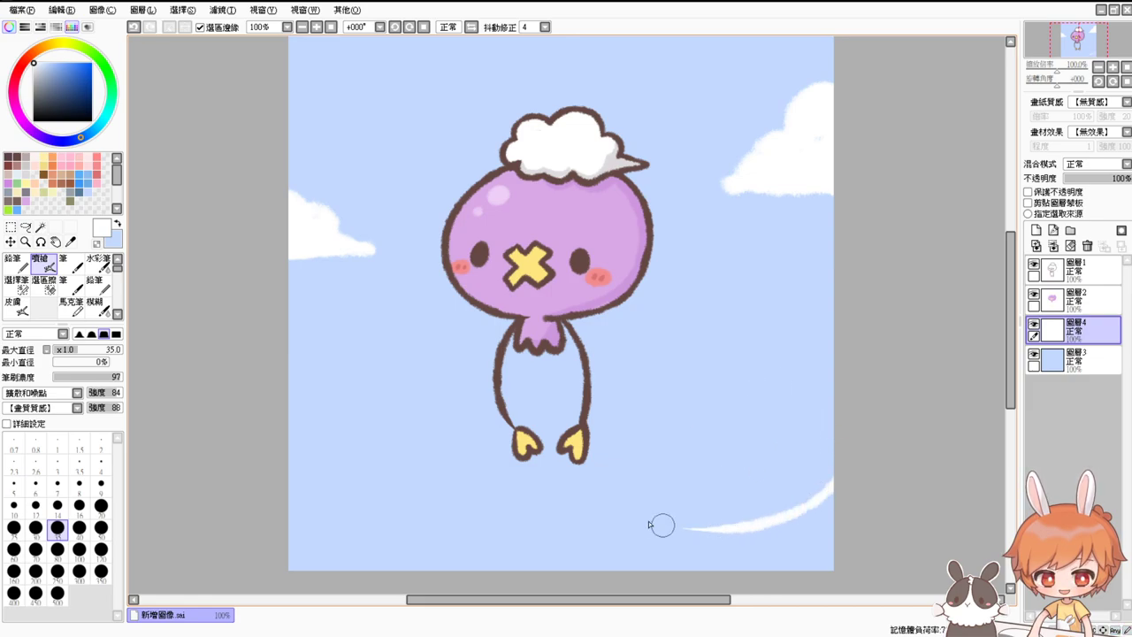
{"action": "key", "text": "ctrl+z"}
Create a layer folder above 圖層1 and move layers 圖層1, 圖層2, 圖層4 and 圖層3 into it in that order
{"action": "mouse_move", "coordinate": [879, 357]}
{"action": "left_mouse_down"}
{"action": "mouse_move", "coordinate": [875, 392]}
{"action": "mouse_move", "coordinate": [892, 371]}
{"action": "left_mouse_up"}
{"action": "left_click", "coordinate": [1090, 274]}
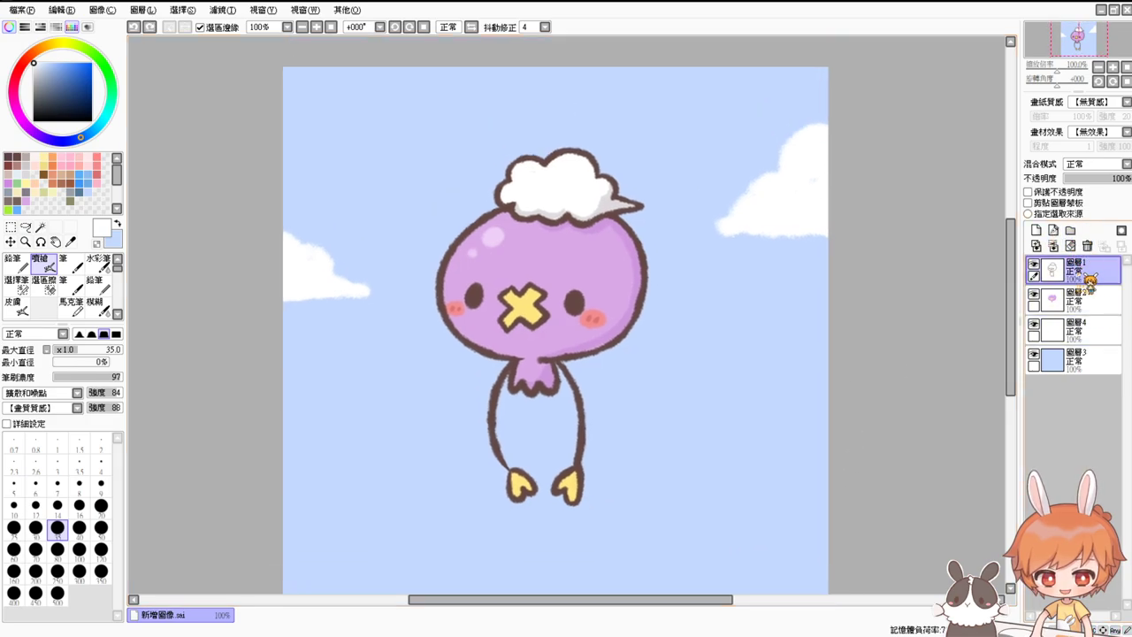
{"action": "left_click", "coordinate": [1070, 231]}
{"action": "left_click_drag", "start_coordinate": [1088, 303], "coordinate": [1095, 276]}
{"action": "left_click_drag", "start_coordinate": [1095, 336], "coordinate": [1095, 307]}
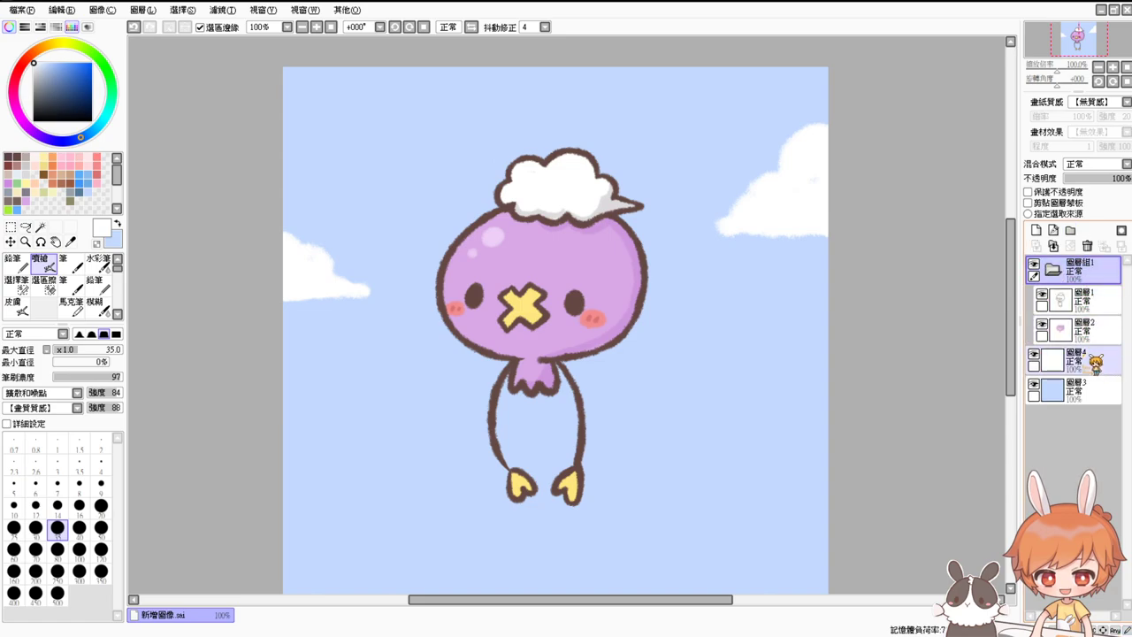
{"action": "left_click_drag", "start_coordinate": [1095, 362], "coordinate": [1096, 340]}
{"action": "left_click_drag", "start_coordinate": [1093, 392], "coordinate": [1098, 368]}
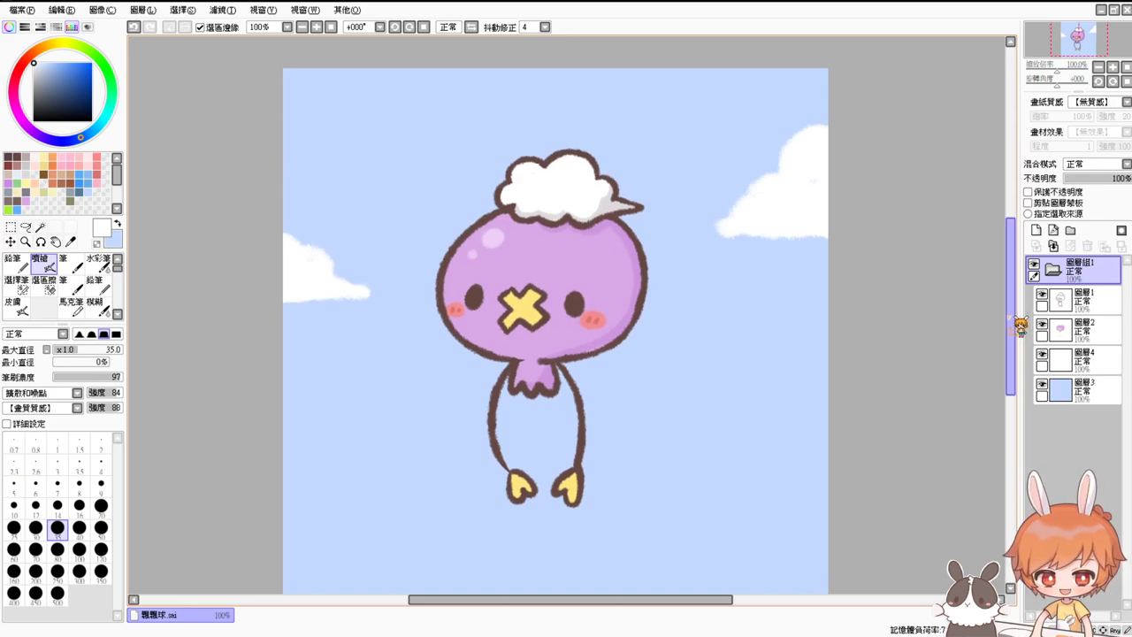
Add a new layer directly above the line art layer 圖層1 and clip it to that layer
{"action": "left_click", "coordinate": [1090, 299]}
{"action": "left_click", "coordinate": [1039, 230]}
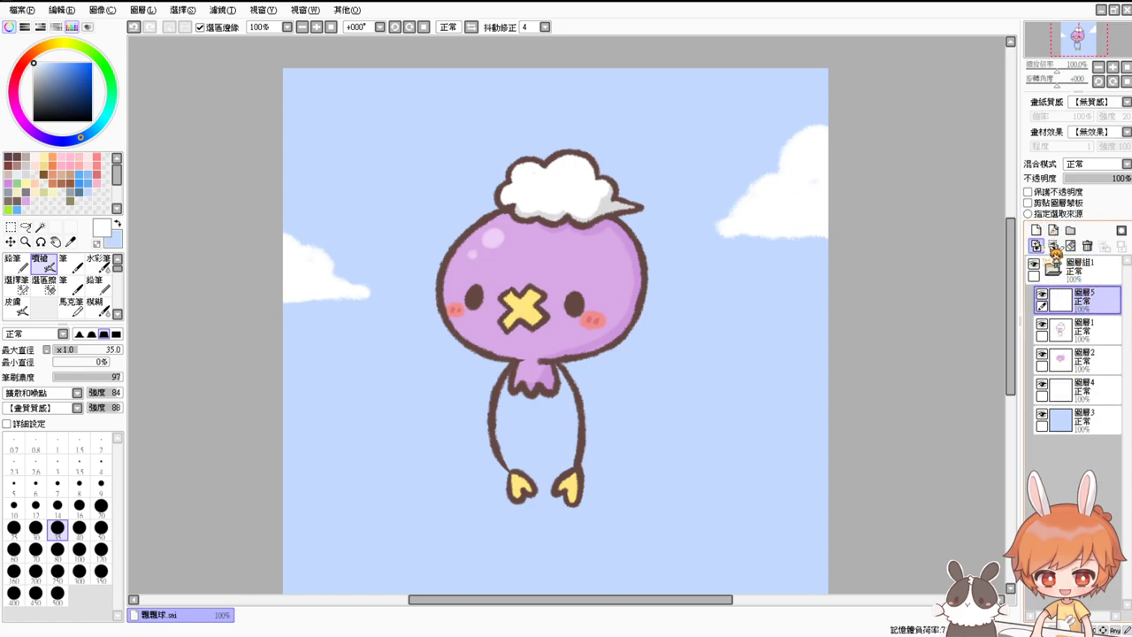
{"action": "left_click", "coordinate": [1034, 203]}
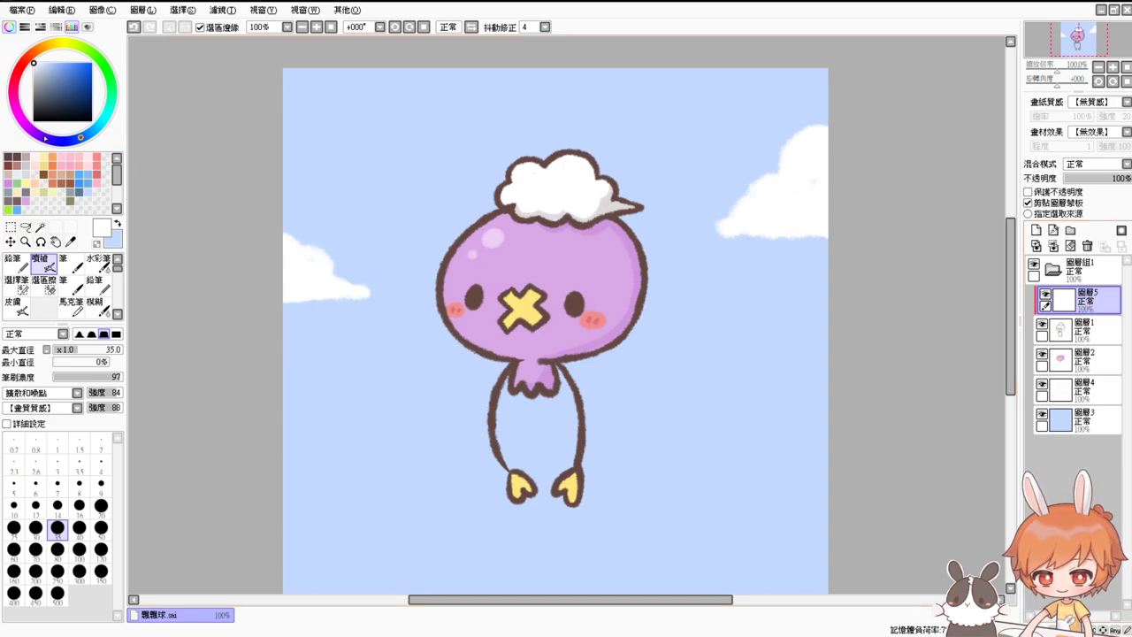
Recolour the balloon head's right and lower-right outline in a darker shade of the body purple with the size 32 噴槍 brush
{"action": "right_click", "coordinate": [597, 267]}
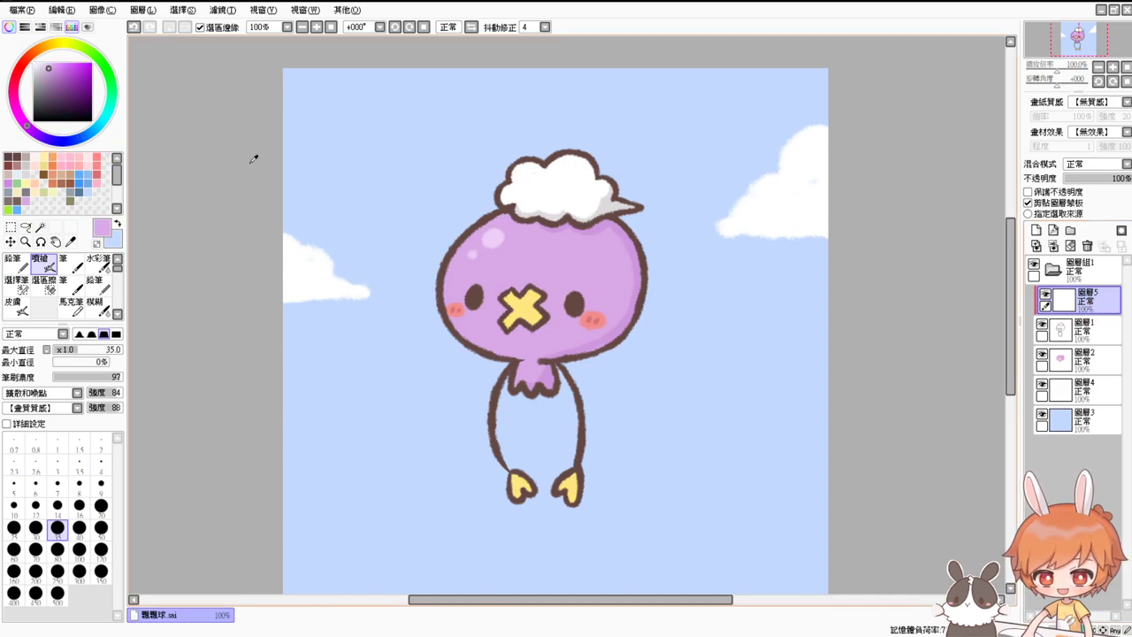
{"action": "left_click_drag", "start_coordinate": [53, 66], "coordinate": [56, 69]}
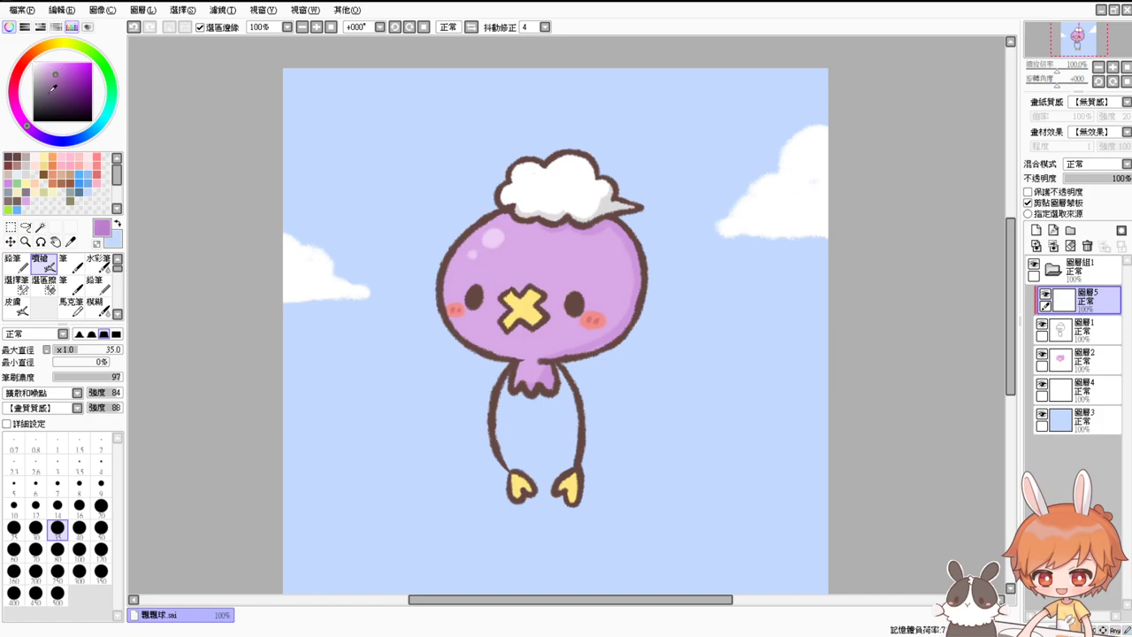
{"action": "left_click_drag", "start_coordinate": [629, 239], "coordinate": [613, 225]}
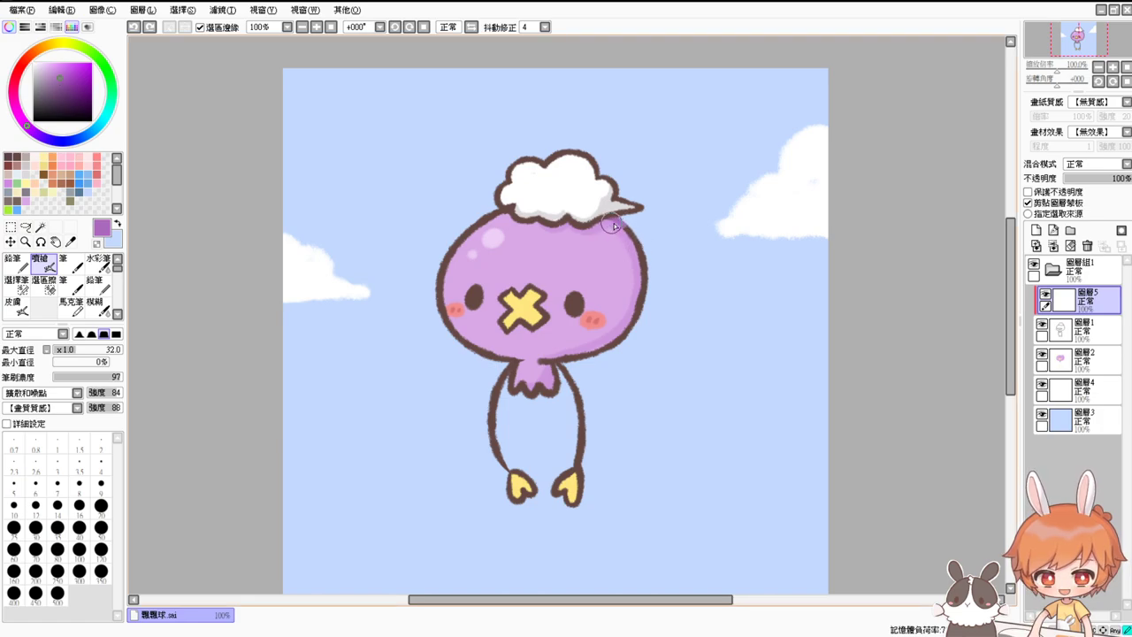
{"action": "mouse_move", "coordinate": [614, 223]}
{"action": "left_mouse_down"}
{"action": "mouse_move", "coordinate": [641, 239]}
{"action": "mouse_move", "coordinate": [653, 281]}
{"action": "mouse_move", "coordinate": [637, 327]}
{"action": "mouse_move", "coordinate": [600, 345]}
{"action": "left_mouse_up"}
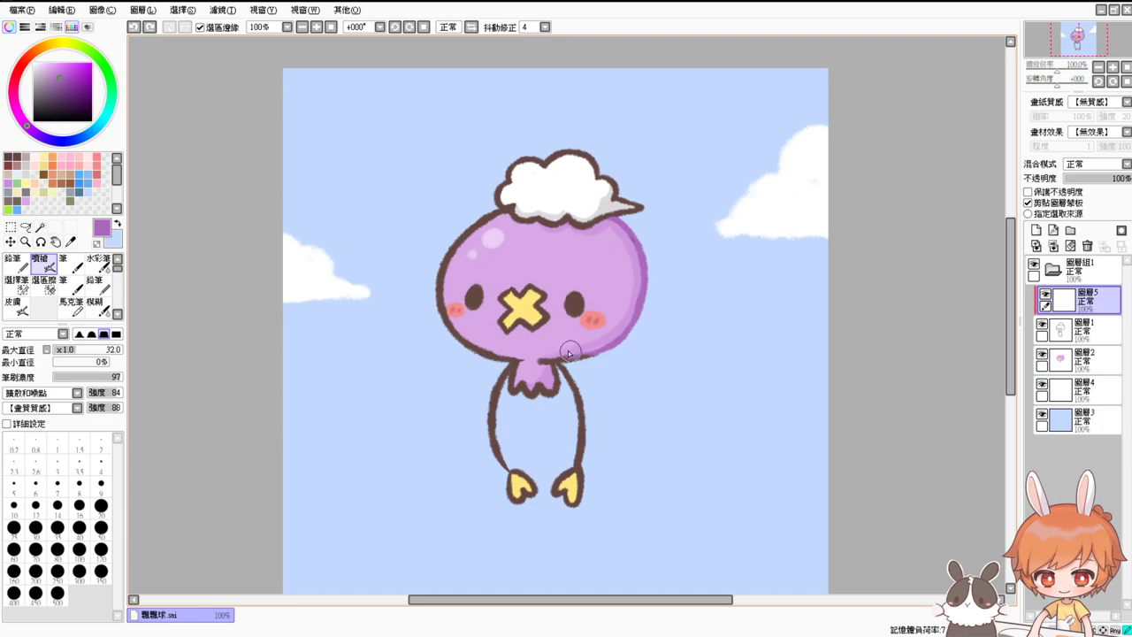
{"action": "left_click_drag", "start_coordinate": [580, 356], "coordinate": [531, 353]}
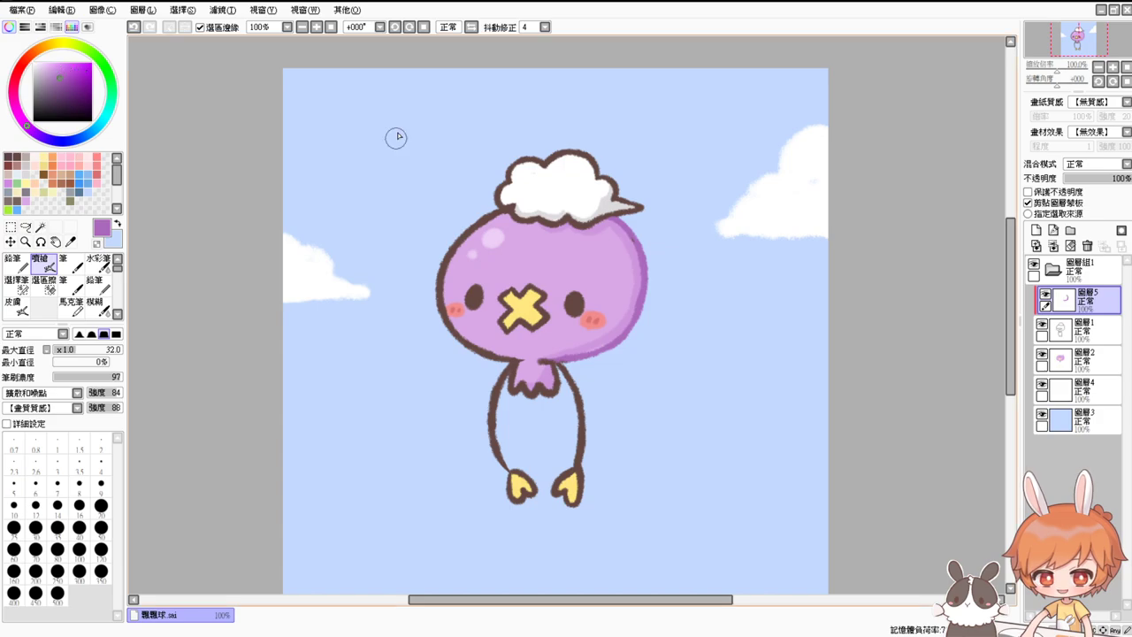
Try to recolour the lower outline of the head's cloud puff light grey
{"action": "left_click", "coordinate": [33, 68]}
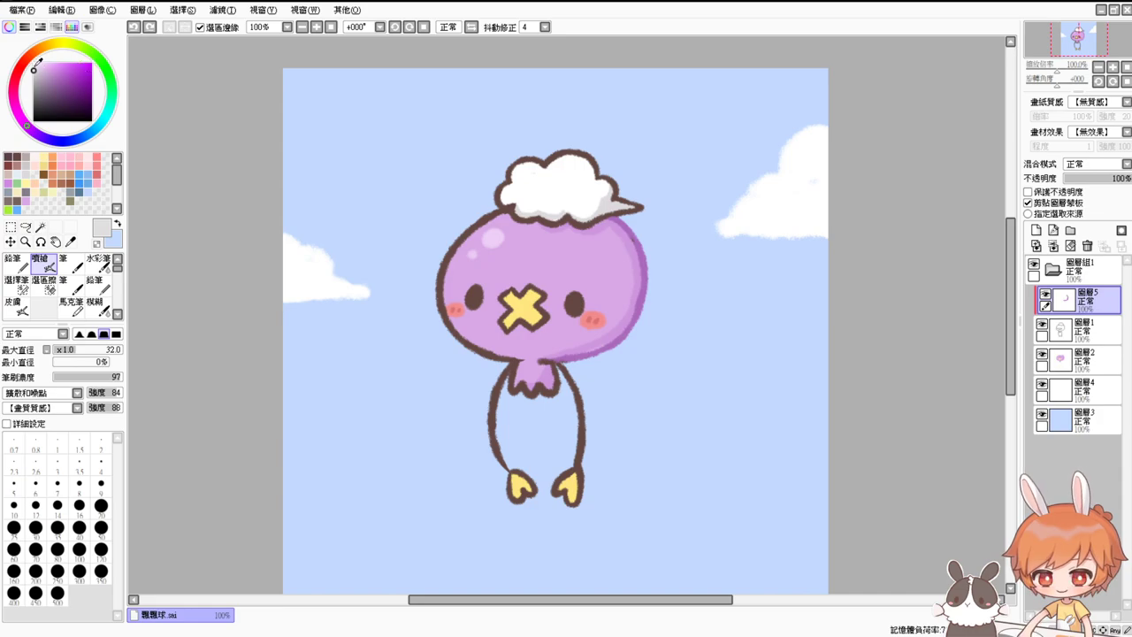
{"action": "mouse_move", "coordinate": [513, 216]}
{"action": "left_mouse_down"}
{"action": "mouse_move", "coordinate": [563, 228]}
{"action": "mouse_move", "coordinate": [600, 214]}
{"action": "left_mouse_up"}
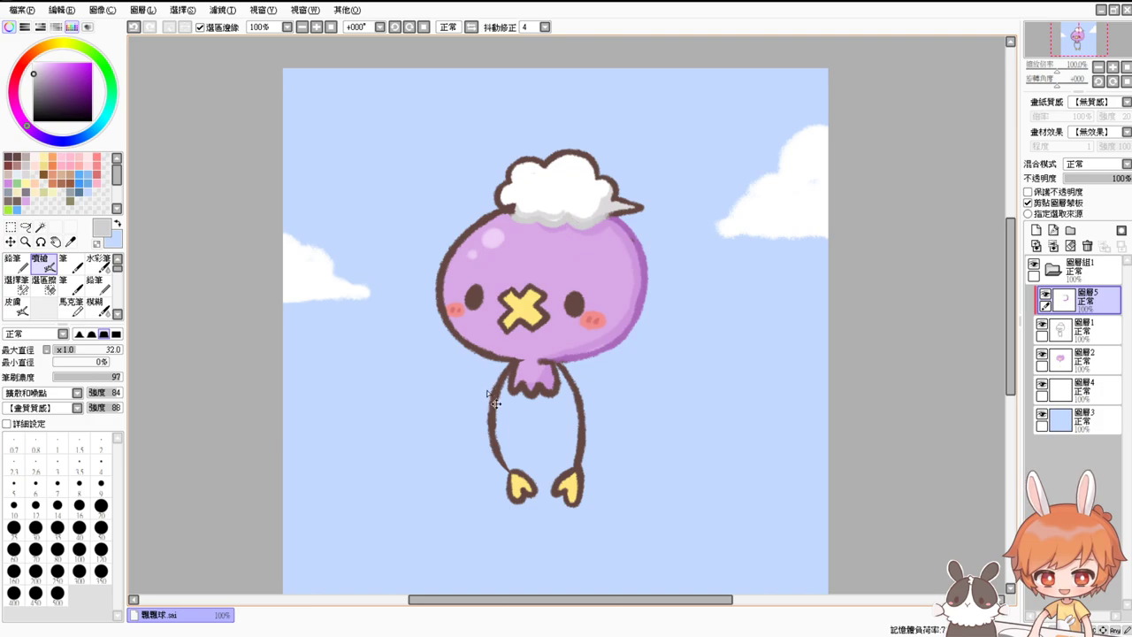
Touch up the light grey shading on the cloud puff's underside on layer 圖層2 with the size 11 噴槍 brush
{"action": "scroll", "coordinate": [492, 398], "scroll_direction": "up", "scroll_amount": 1}
{"action": "scroll", "coordinate": [740, 324], "scroll_direction": "up", "scroll_amount": 1}
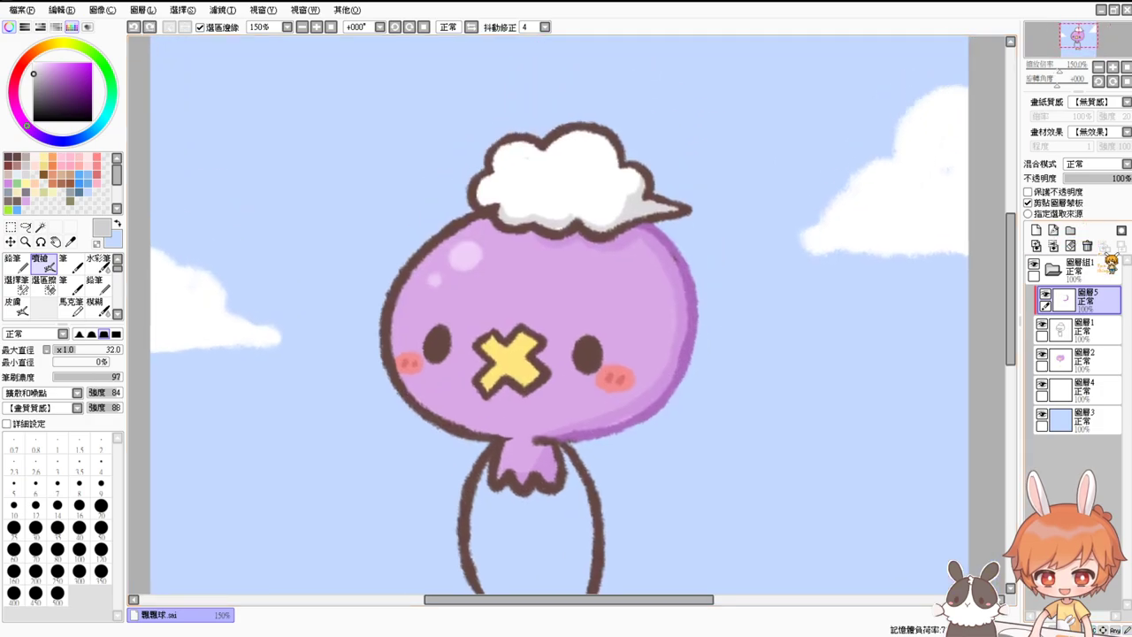
{"action": "left_click", "coordinate": [1097, 337]}
{"action": "left_click", "coordinate": [1101, 363]}
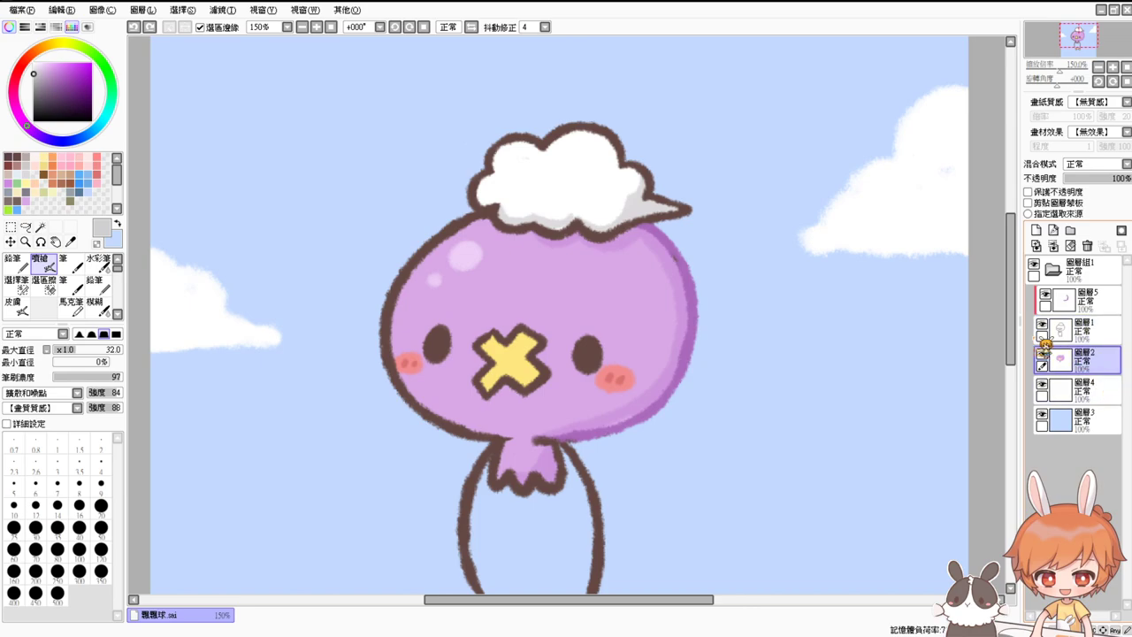
{"action": "right_click", "coordinate": [547, 212]}
{"action": "left_click_drag", "start_coordinate": [561, 208], "coordinate": [550, 208]}
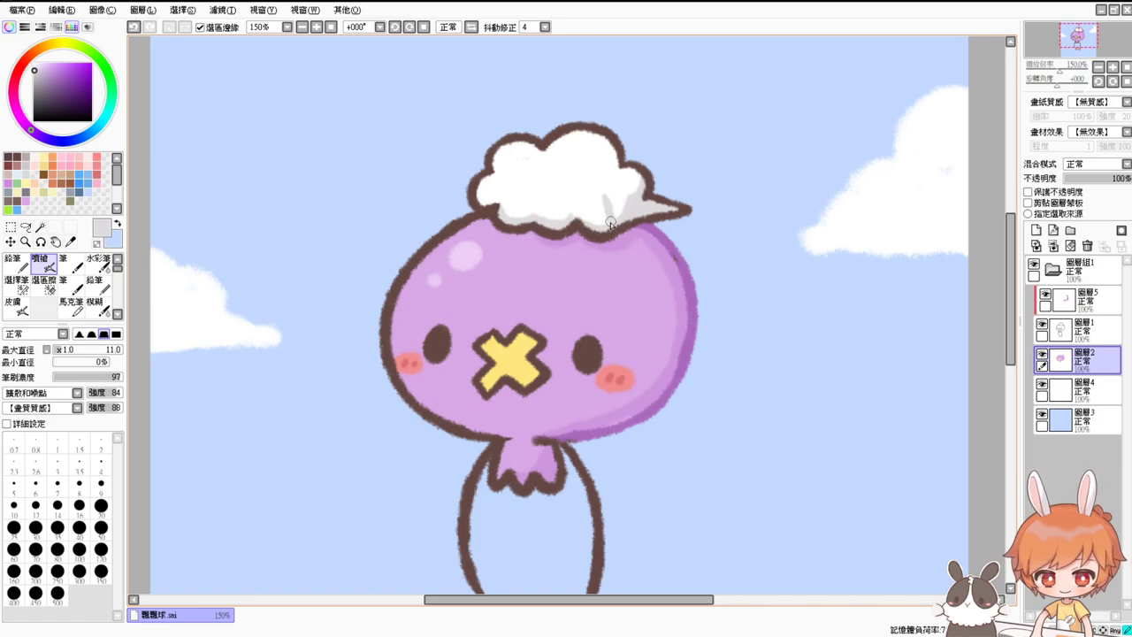
Recolour the cloud puff's lower outline medium grey on clipped layer 圖層5 with the size 11 噴槍 brush
{"action": "left_click", "coordinate": [1084, 301]}
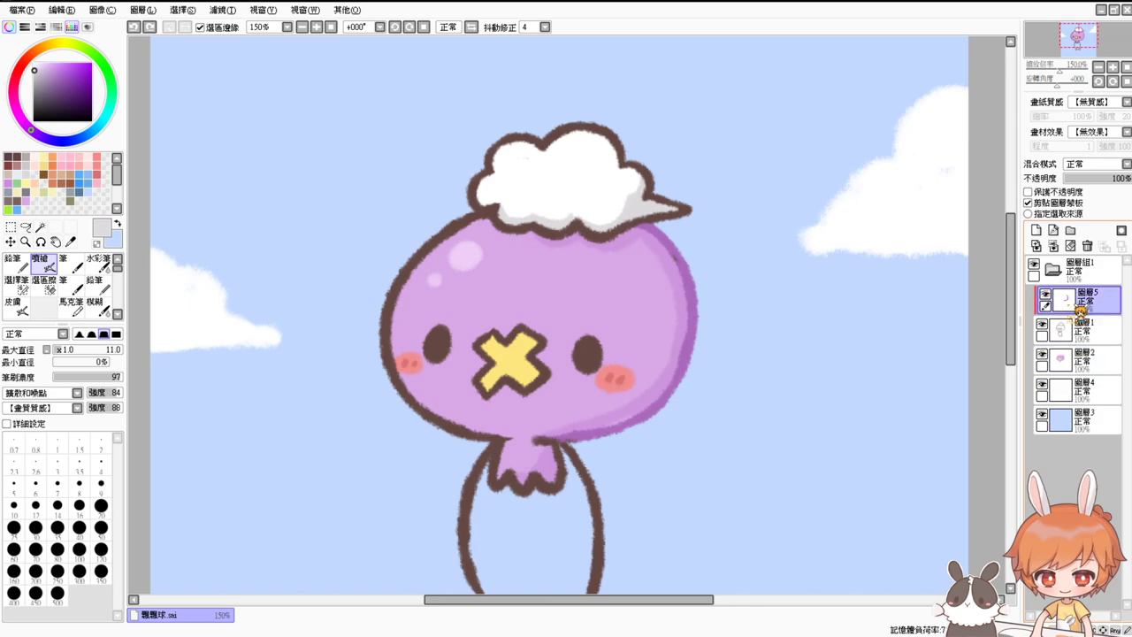
{"action": "left_click", "coordinate": [37, 82]}
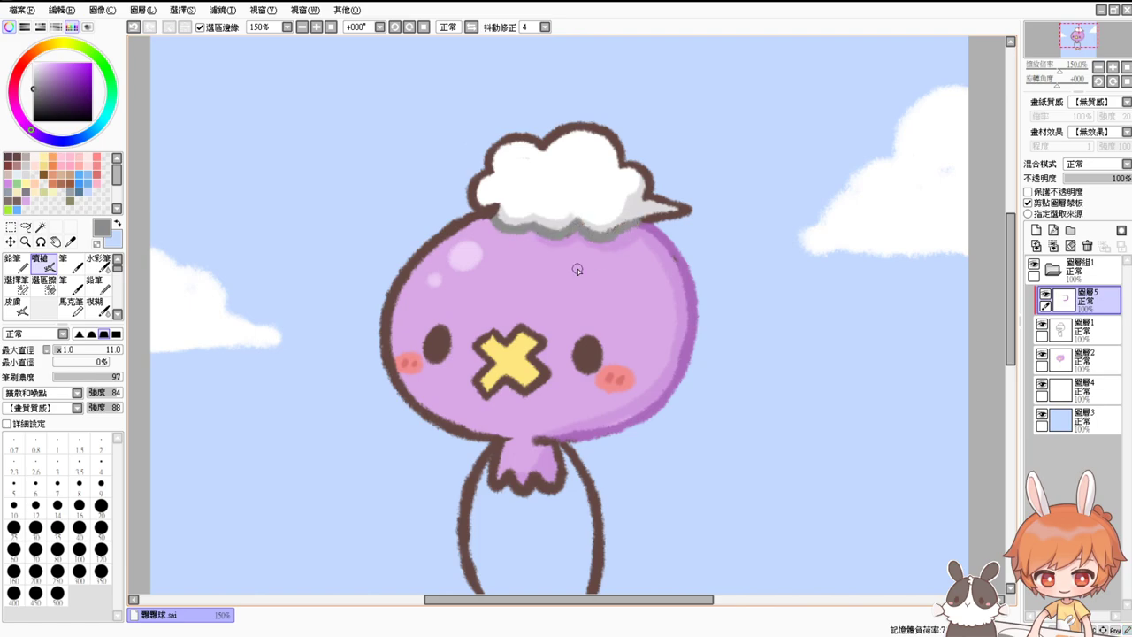
{"action": "scroll", "coordinate": [728, 356], "scroll_direction": "down", "scroll_amount": 2}
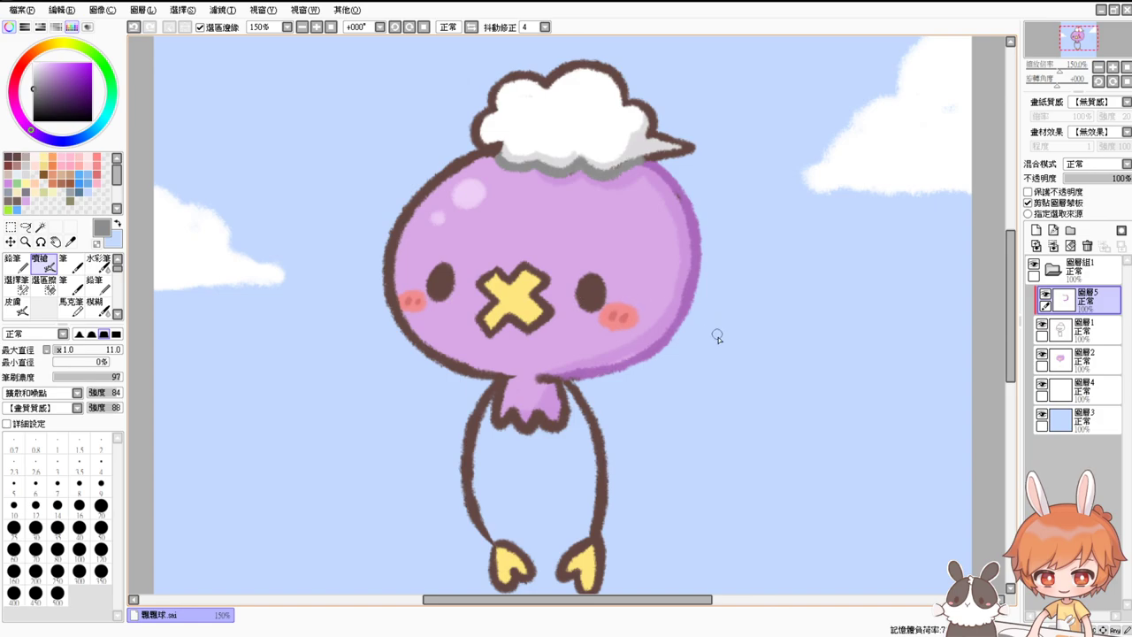
{"action": "scroll", "coordinate": [718, 337], "scroll_direction": "down", "scroll_amount": 1}
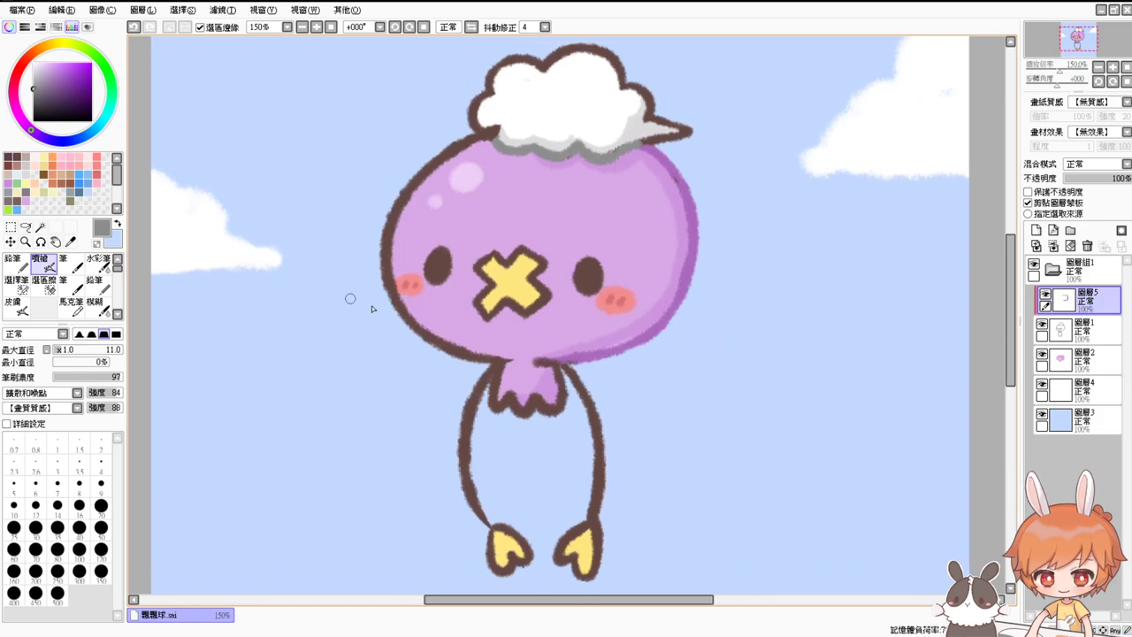
{"action": "scroll", "coordinate": [722, 366], "scroll_direction": "down", "scroll_amount": 1}
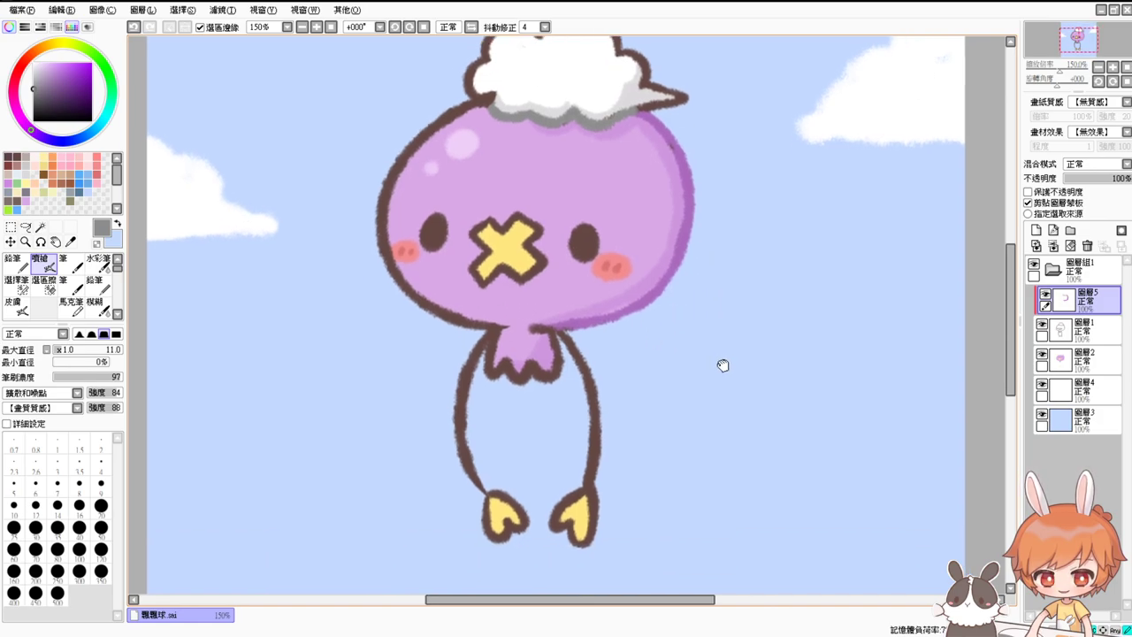
{"action": "left_click", "coordinate": [42, 162]}
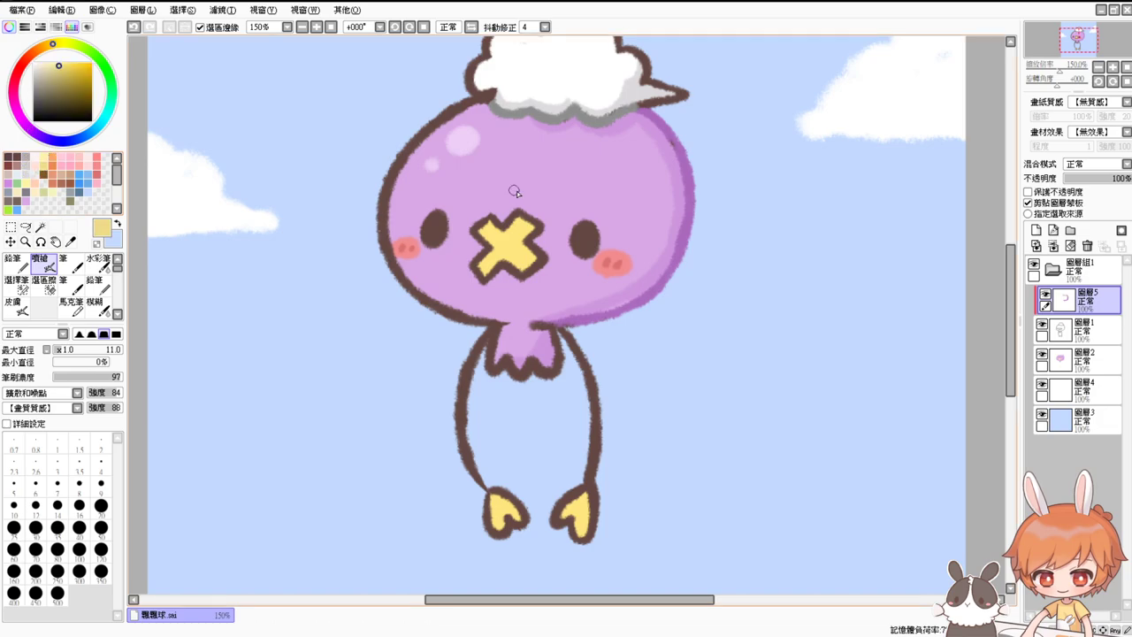
{"action": "mouse_move", "coordinate": [513, 218]}
{"action": "left_mouse_down"}
{"action": "mouse_move", "coordinate": [472, 247]}
{"action": "mouse_move", "coordinate": [476, 228]}
{"action": "mouse_move", "coordinate": [470, 260]}
{"action": "mouse_move", "coordinate": [504, 276]}
{"action": "mouse_move", "coordinate": [541, 265]}
{"action": "left_mouse_up"}
{"action": "key", "text": "ctrl+z"}
{"action": "key", "text": "ctrl+z"}
{"action": "key", "text": "ctrl+z"}
{"action": "key", "text": "ctrl+z"}
{"action": "key", "text": "ctrl+z"}
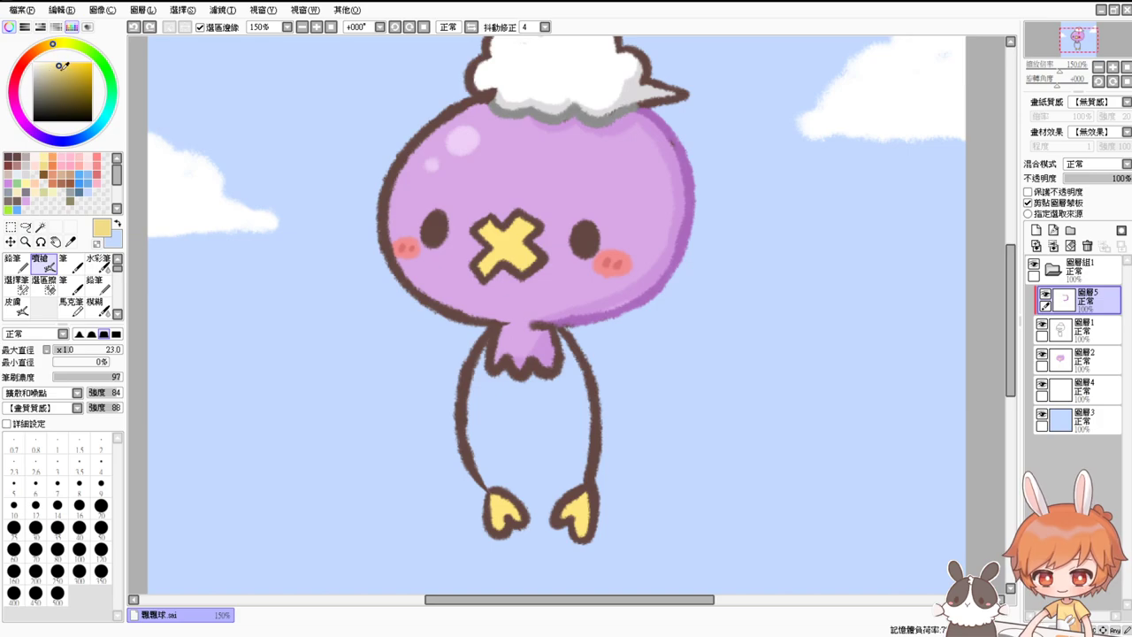
{"action": "left_click_drag", "start_coordinate": [695, 399], "coordinate": [691, 348]}
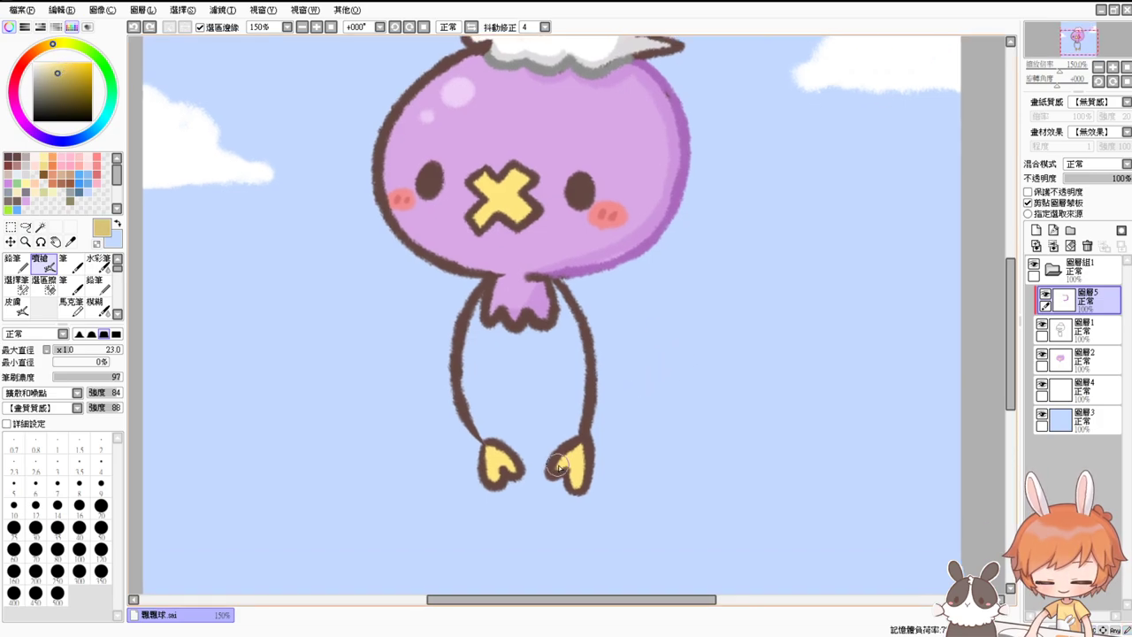
{"action": "mouse_move", "coordinate": [562, 447]}
{"action": "left_mouse_down"}
{"action": "mouse_move", "coordinate": [548, 467]}
{"action": "mouse_move", "coordinate": [568, 447]}
{"action": "mouse_move", "coordinate": [591, 463]}
{"action": "left_mouse_up"}
{"action": "key", "text": "ctrl+z"}
Touch up the head's upper-right outline and recolour the collar's outline in the sampled dark purple with the size 23 噴槍 brush
{"action": "left_click", "coordinate": [331, 27]}
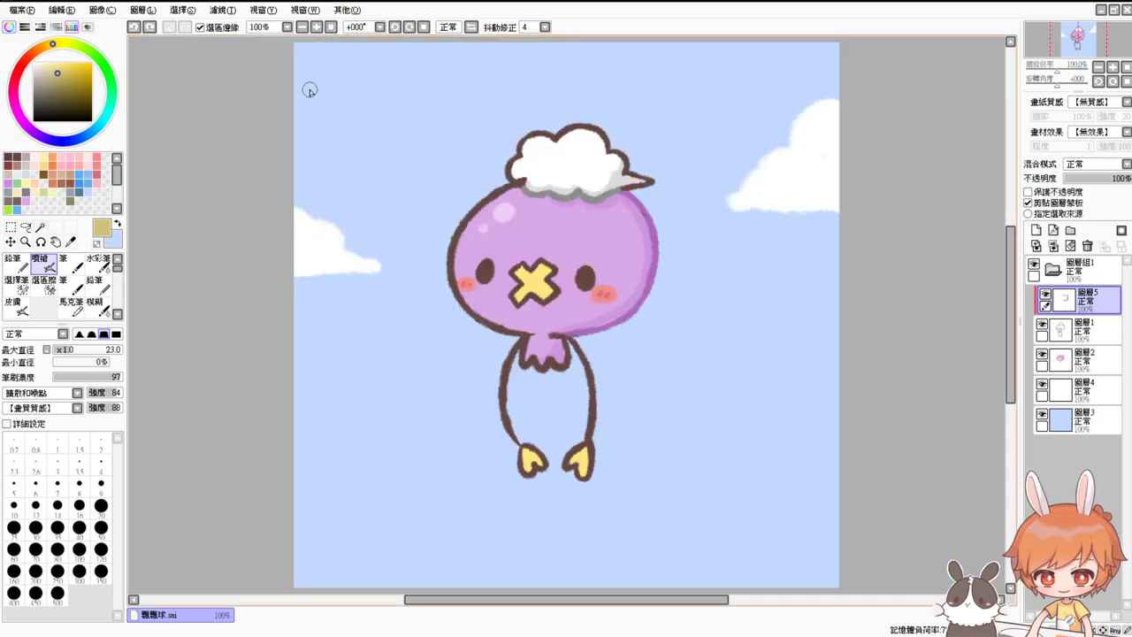
{"action": "left_click", "coordinate": [641, 201], "text": "alt"}
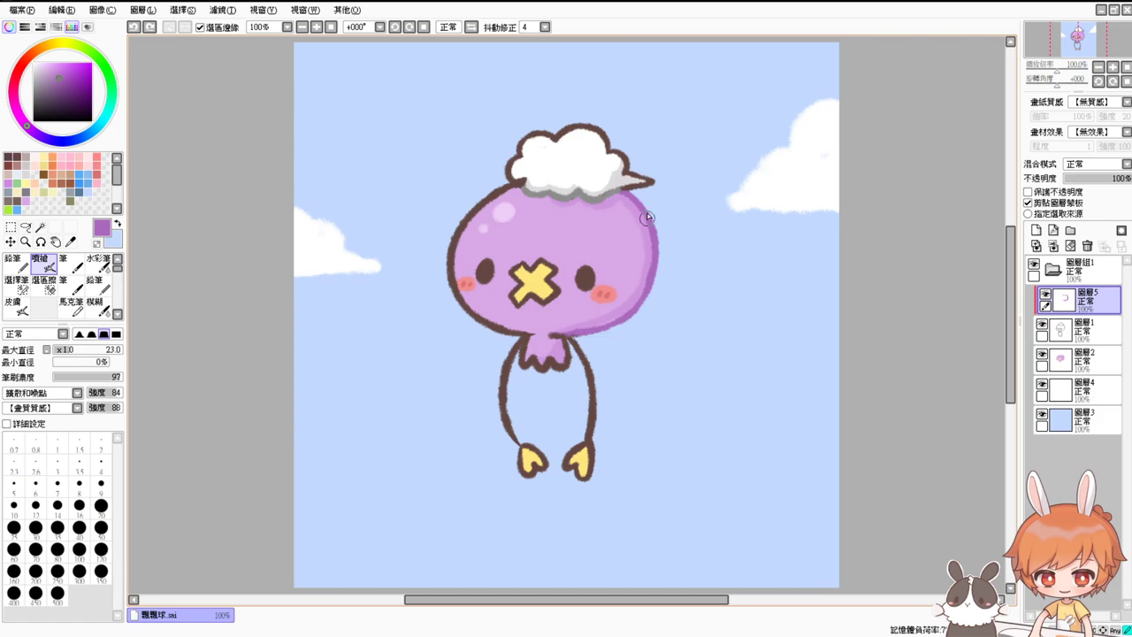
{"action": "left_click_drag", "start_coordinate": [647, 218], "coordinate": [652, 230]}
{"action": "left_click_drag", "start_coordinate": [552, 350], "coordinate": [550, 378]}
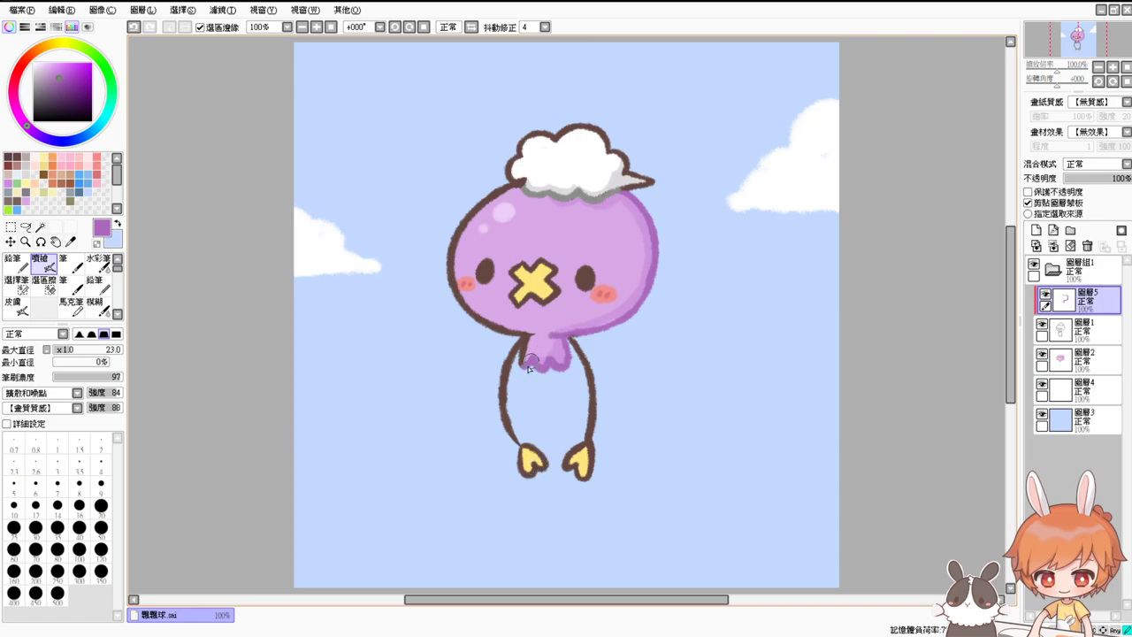
Recolour the head's left outline in a paler tint of the body purple with the size 28 噴槍 brush and work on the collar's left outline
{"action": "scroll", "coordinate": [514, 389], "scroll_direction": "up", "scroll_amount": 2}
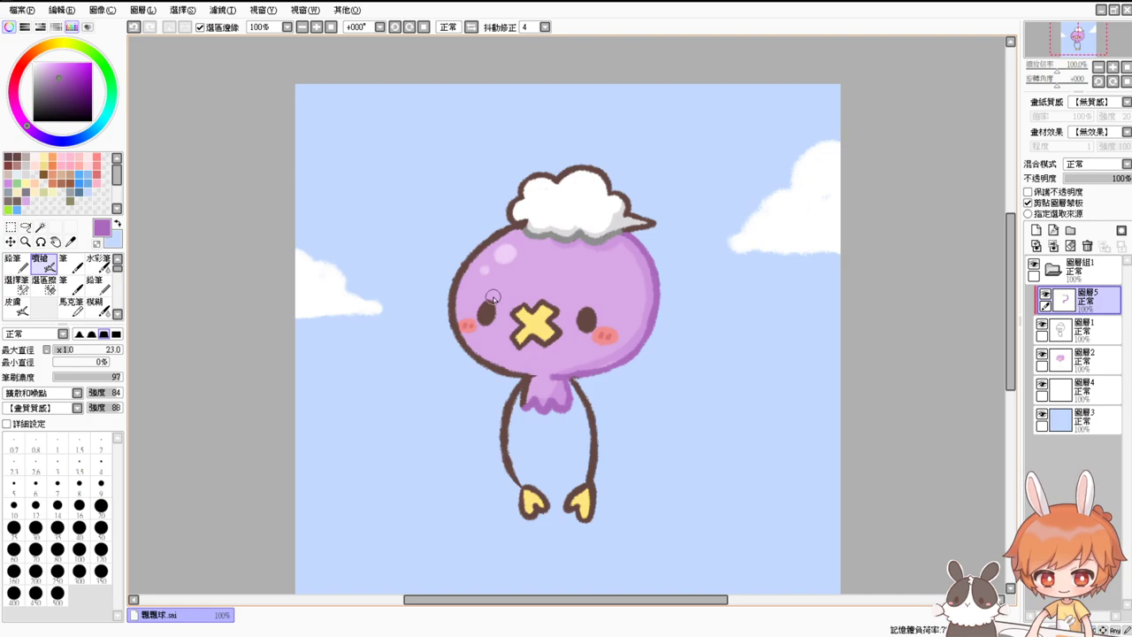
{"action": "left_click", "coordinate": [525, 226], "text": "alt"}
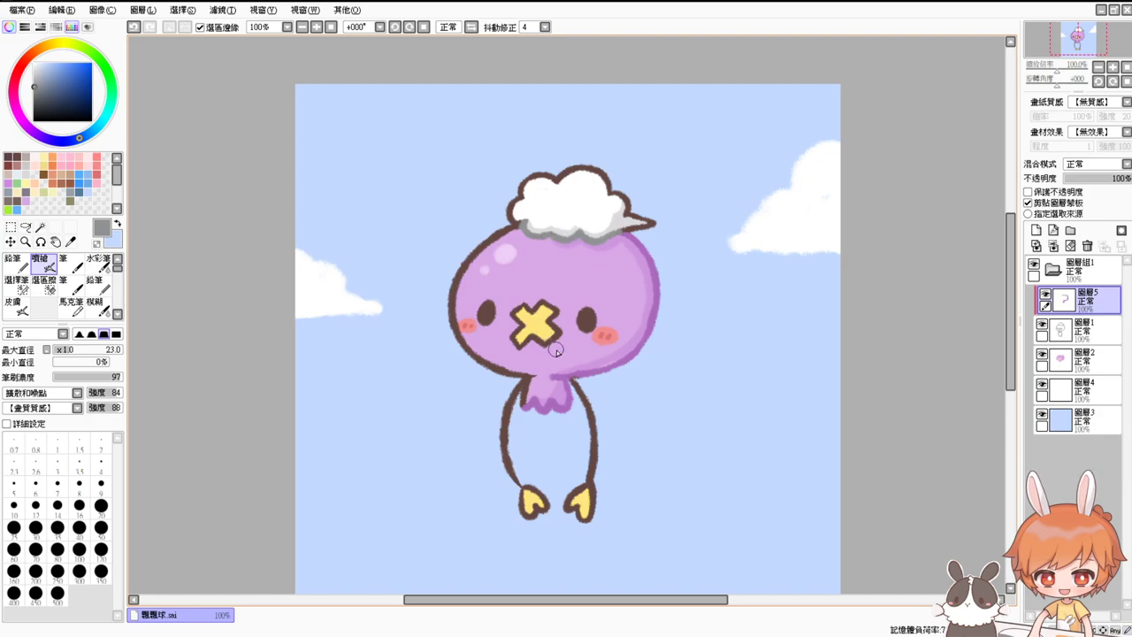
{"action": "right_click", "coordinate": [527, 266]}
{"action": "left_click", "coordinate": [40, 67]}
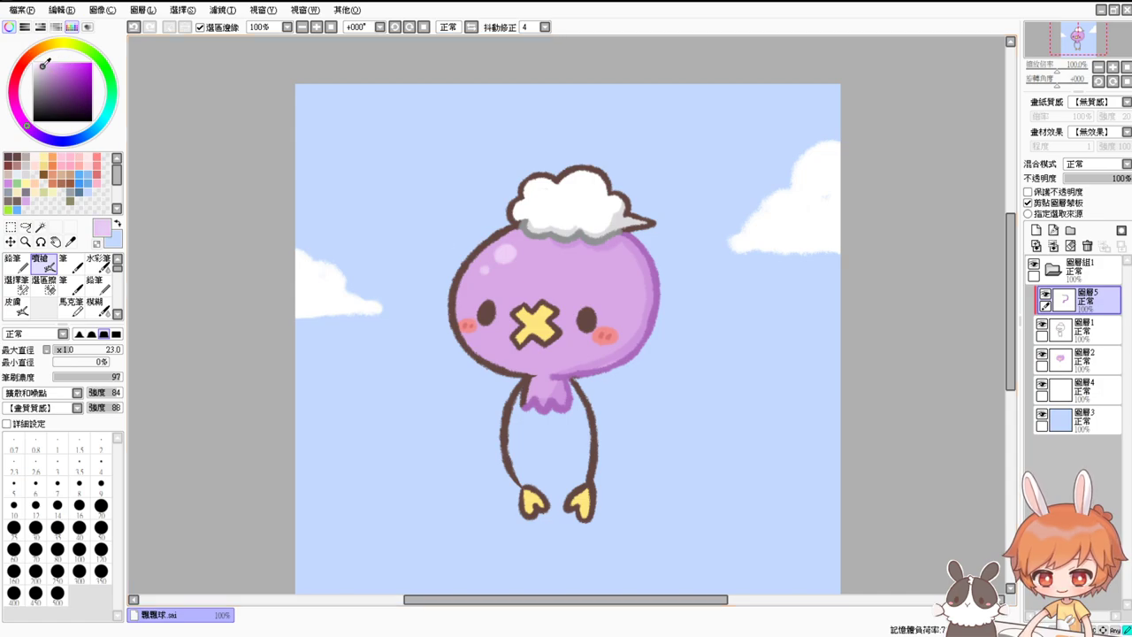
{"action": "mouse_move", "coordinate": [475, 235]}
{"action": "left_mouse_down"}
{"action": "mouse_move", "coordinate": [503, 243]}
{"action": "mouse_move", "coordinate": [454, 272]}
{"action": "mouse_move", "coordinate": [452, 314]}
{"action": "mouse_move", "coordinate": [486, 366]}
{"action": "left_mouse_up"}
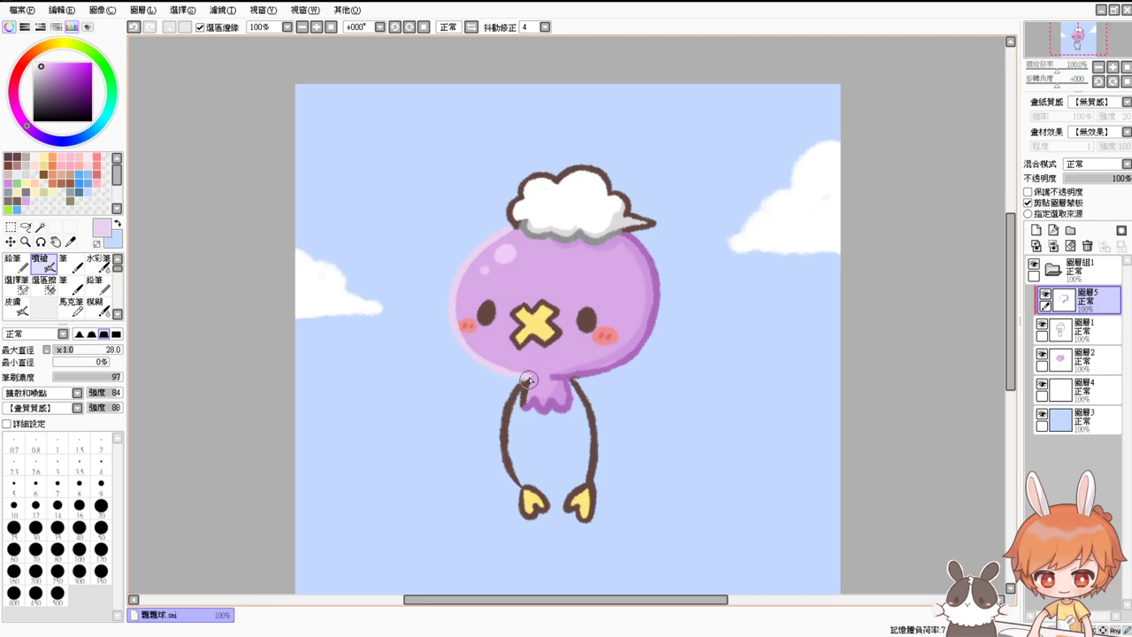
{"action": "left_click_drag", "start_coordinate": [523, 388], "coordinate": [527, 386]}
{"action": "key", "text": "ctrl+z"}
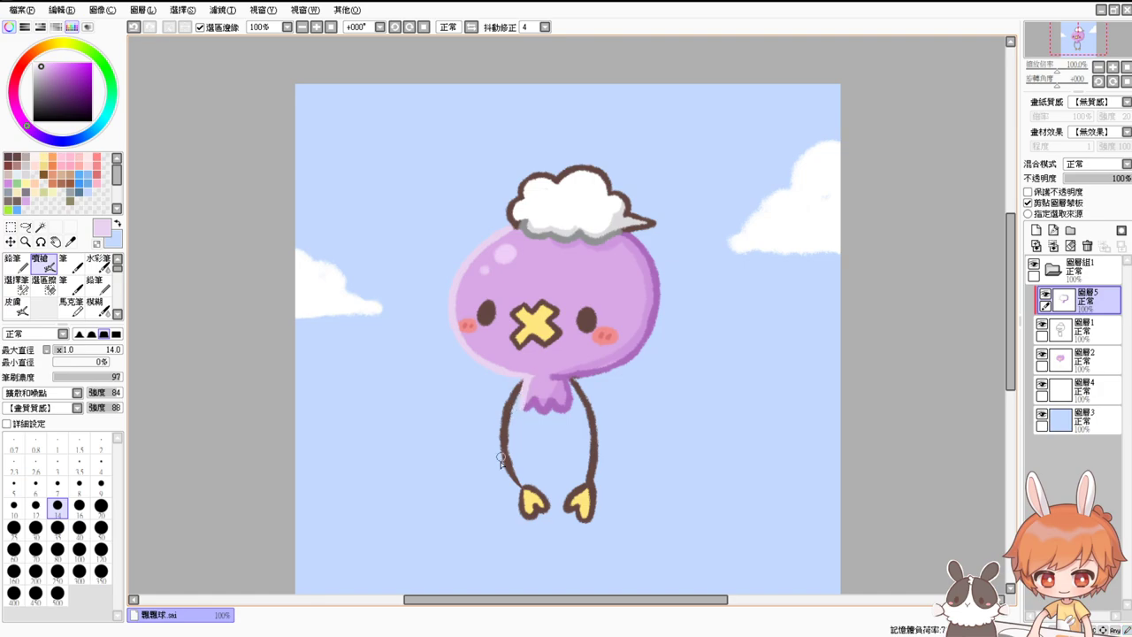
Recolour the cloud puff's upper outline light grey and its tail outline medium grey on layer 圖層5 with the size 17 噴槍 brush
{"action": "left_click_drag", "start_coordinate": [581, 269], "coordinate": [568, 304]}
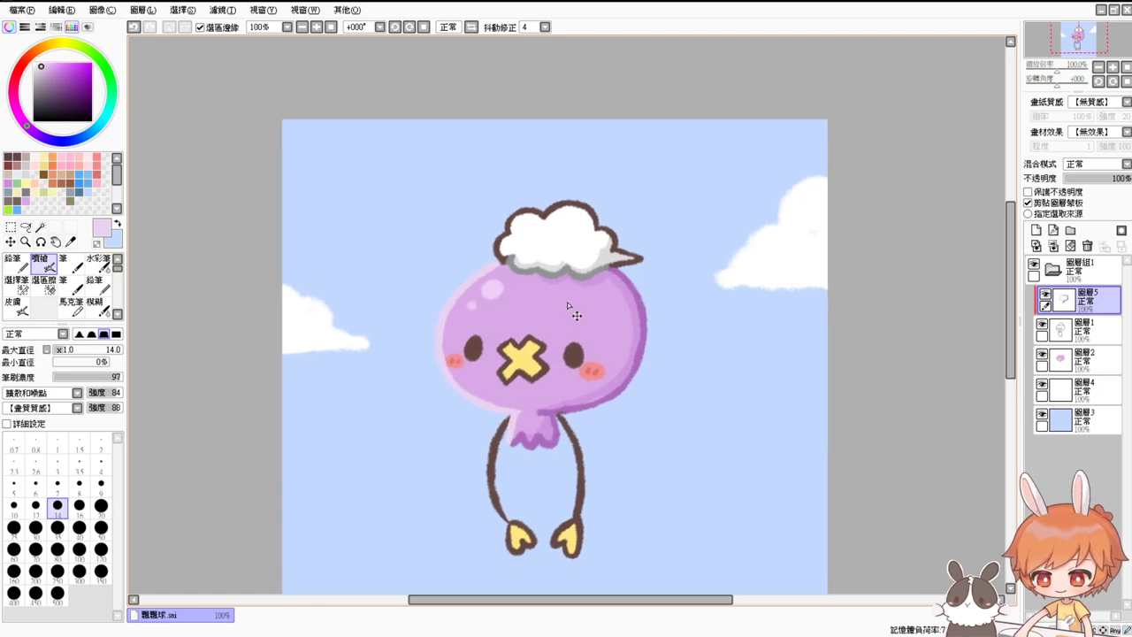
{"action": "scroll", "coordinate": [569, 308], "scroll_direction": "up", "scroll_amount": 2}
{"action": "mouse_move", "coordinate": [786, 404]}
{"action": "left_mouse_down"}
{"action": "mouse_move", "coordinate": [769, 354]}
{"action": "mouse_move", "coordinate": [740, 346]}
{"action": "left_mouse_up"}
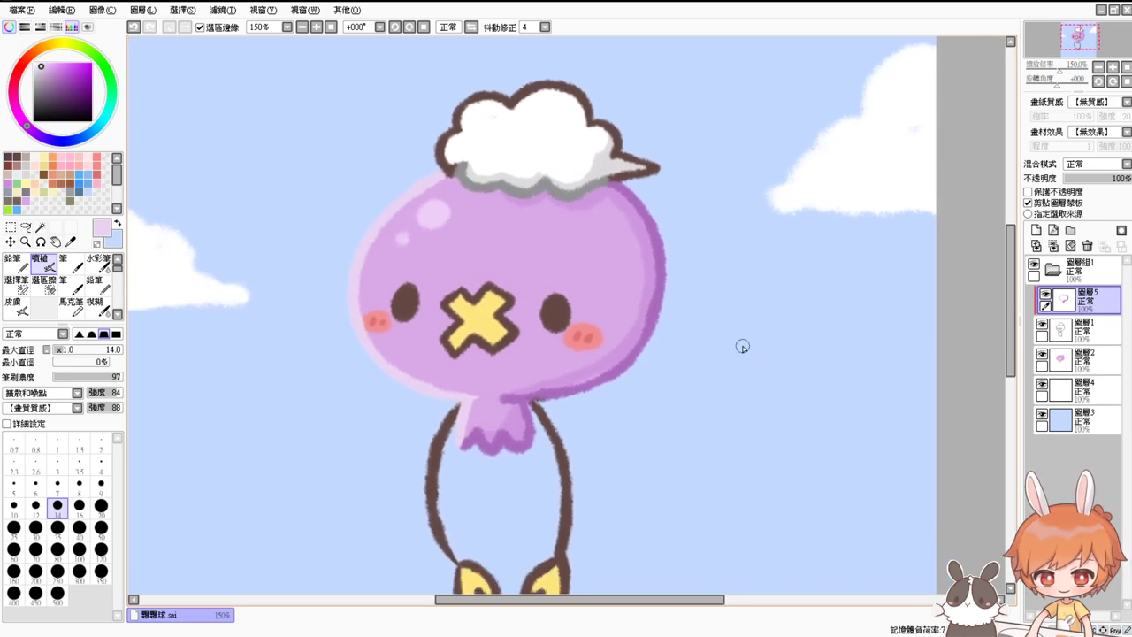
{"action": "left_click_drag", "start_coordinate": [538, 172], "coordinate": [532, 229]}
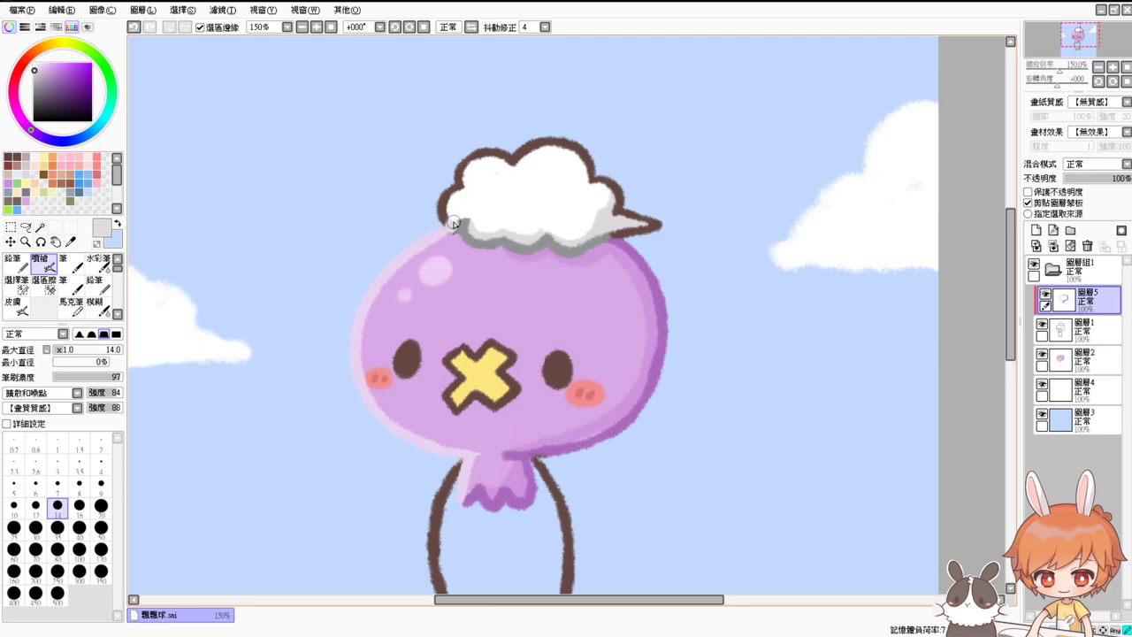
{"action": "mouse_move", "coordinate": [442, 199]}
{"action": "left_mouse_down"}
{"action": "mouse_move", "coordinate": [476, 152]}
{"action": "mouse_move", "coordinate": [513, 137]}
{"action": "mouse_move", "coordinate": [527, 153]}
{"action": "mouse_move", "coordinate": [599, 152]}
{"action": "mouse_move", "coordinate": [593, 180]}
{"action": "left_mouse_up"}
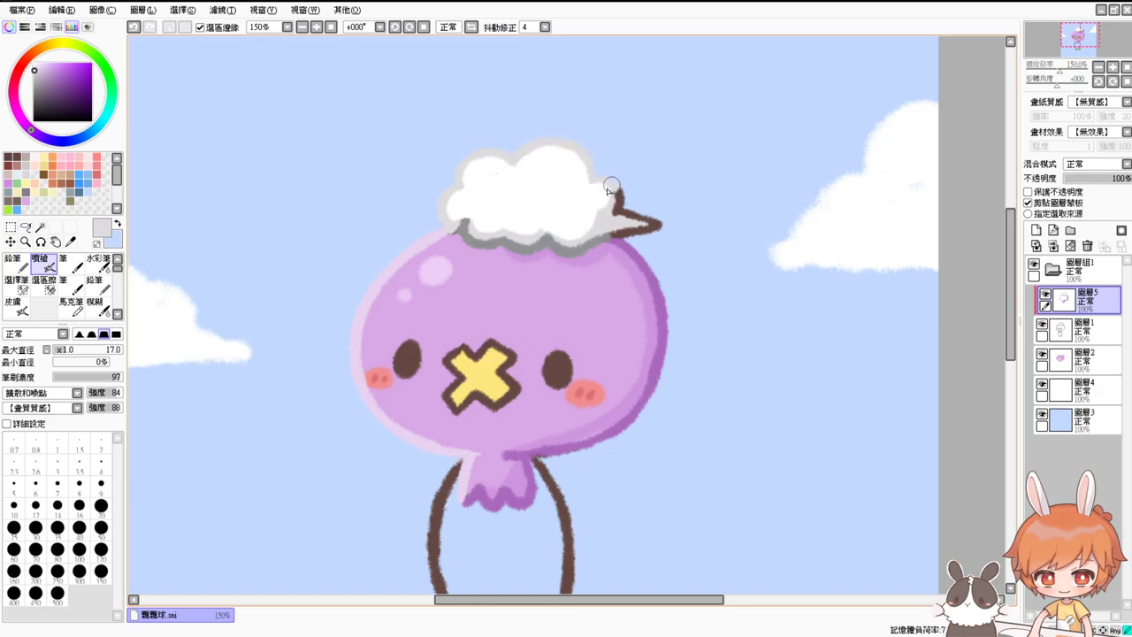
{"action": "left_click", "coordinate": [601, 235], "text": "alt"}
{"action": "mouse_move", "coordinate": [625, 183]}
{"action": "left_mouse_down"}
{"action": "mouse_move", "coordinate": [628, 219]}
{"action": "mouse_move", "coordinate": [609, 229]}
{"action": "mouse_move", "coordinate": [637, 232]}
{"action": "mouse_move", "coordinate": [648, 213]}
{"action": "mouse_move", "coordinate": [657, 225]}
{"action": "mouse_move", "coordinate": [626, 231]}
{"action": "left_mouse_up"}
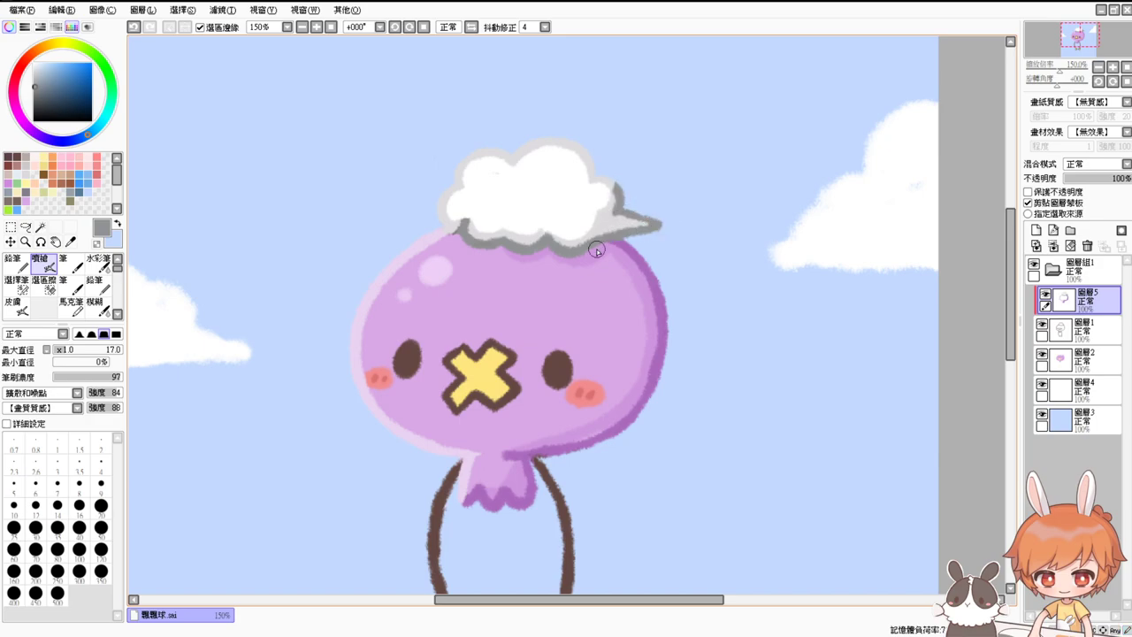
{"action": "left_click", "coordinate": [452, 229], "text": "alt"}
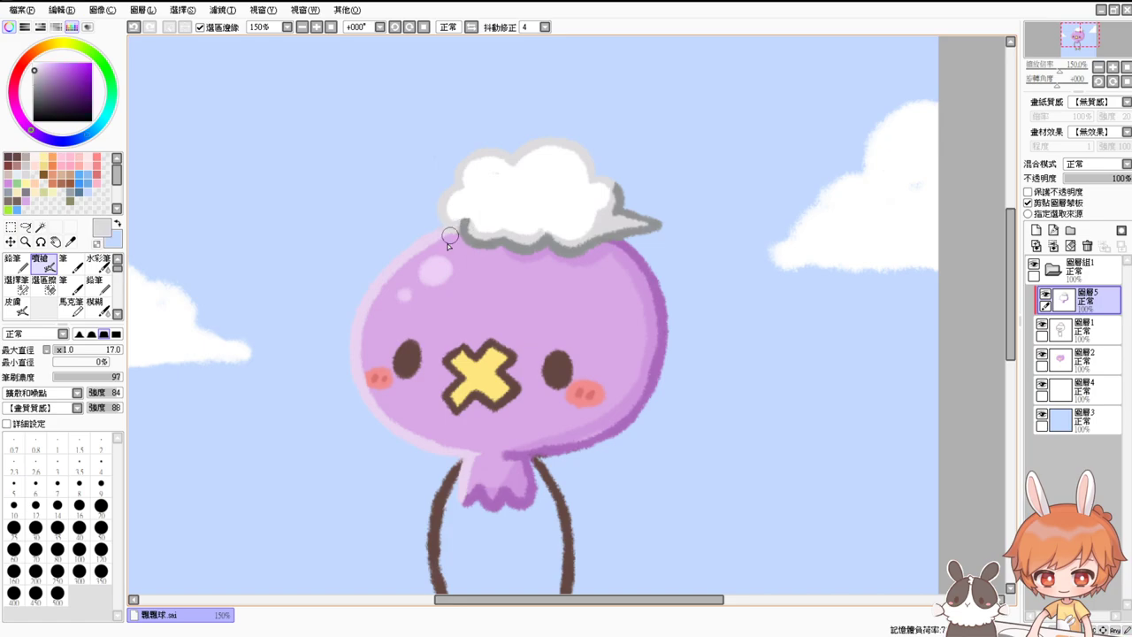
Recolour the outlines of both feet in a darker, muted shade of their sampled yellow on layer 圖層5
{"action": "left_click_drag", "start_coordinate": [431, 321], "coordinate": [435, 246]}
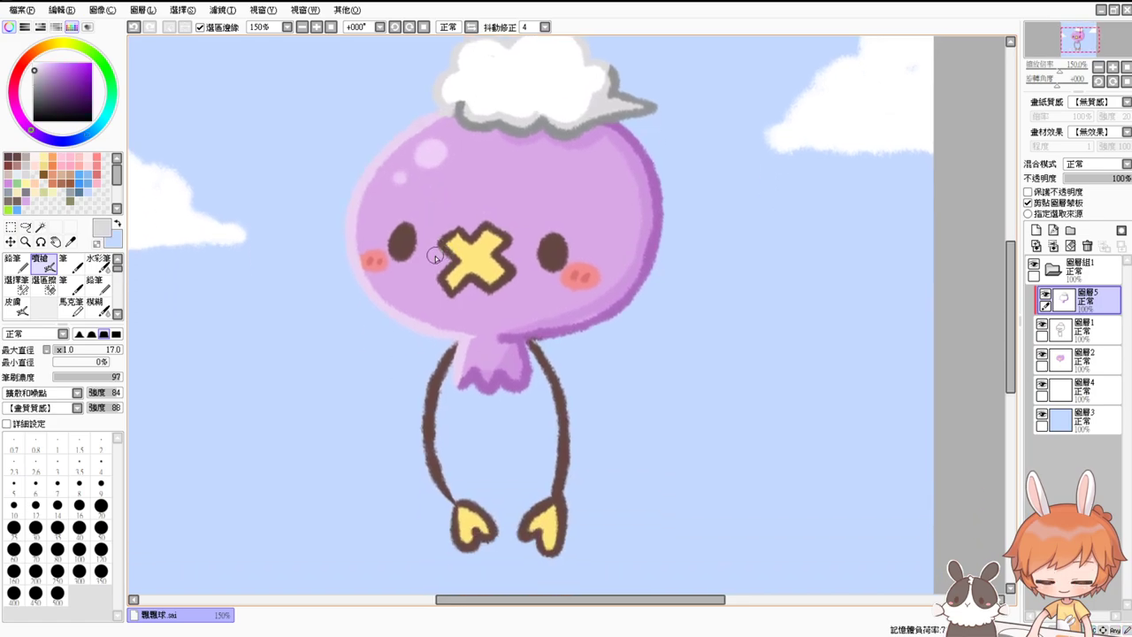
{"action": "left_click_drag", "start_coordinate": [433, 291], "coordinate": [433, 252]}
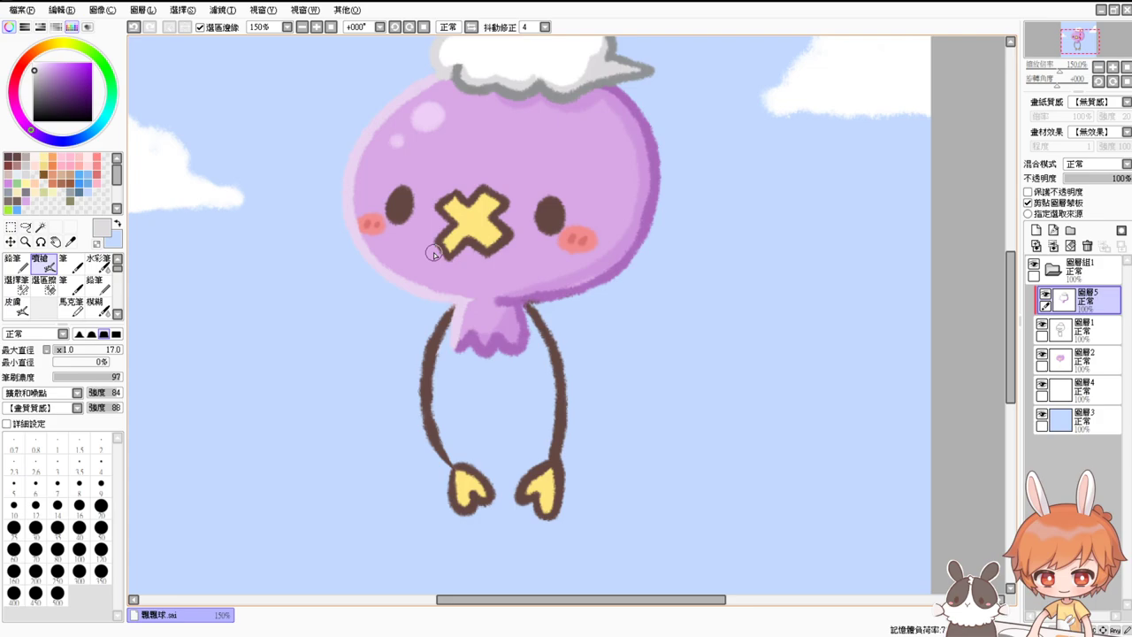
{"action": "left_click", "coordinate": [472, 483], "text": "alt"}
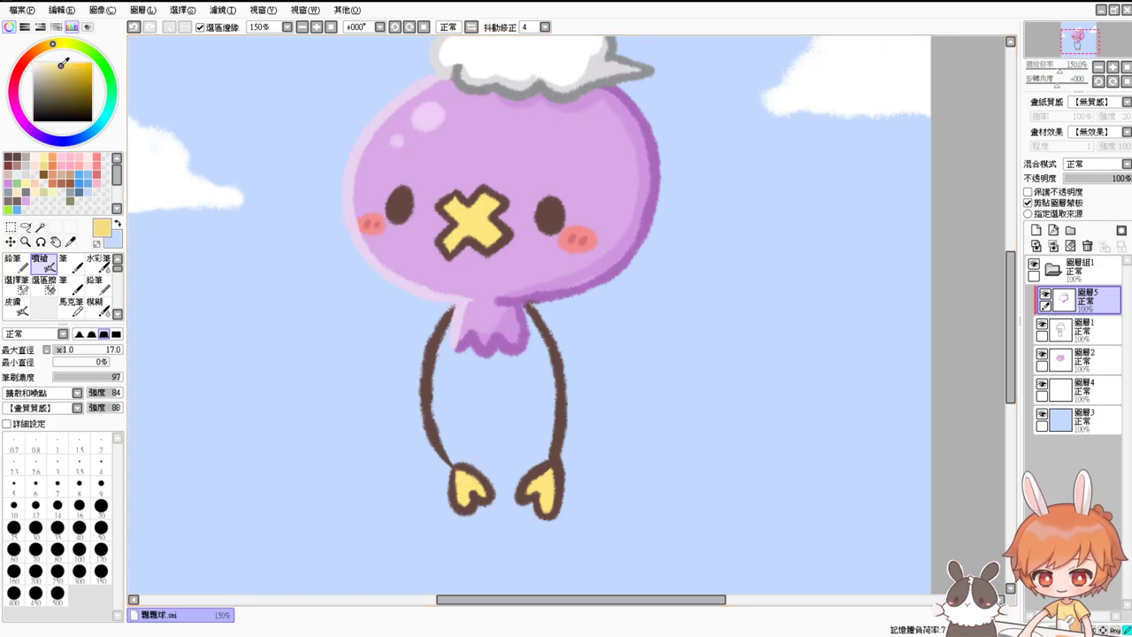
{"action": "left_click_drag", "start_coordinate": [60, 67], "coordinate": [57, 80]}
{"action": "mouse_move", "coordinate": [467, 458]}
{"action": "left_mouse_down"}
{"action": "mouse_move", "coordinate": [448, 487]}
{"action": "mouse_move", "coordinate": [463, 478]}
{"action": "mouse_move", "coordinate": [466, 491]}
{"action": "mouse_move", "coordinate": [479, 476]}
{"action": "mouse_move", "coordinate": [448, 500]}
{"action": "mouse_move", "coordinate": [455, 519]}
{"action": "mouse_move", "coordinate": [500, 488]}
{"action": "mouse_move", "coordinate": [478, 532]}
{"action": "mouse_move", "coordinate": [539, 481]}
{"action": "mouse_move", "coordinate": [526, 479]}
{"action": "mouse_move", "coordinate": [515, 508]}
{"action": "mouse_move", "coordinate": [542, 517]}
{"action": "mouse_move", "coordinate": [563, 467]}
{"action": "mouse_move", "coordinate": [550, 516]}
{"action": "left_mouse_up"}
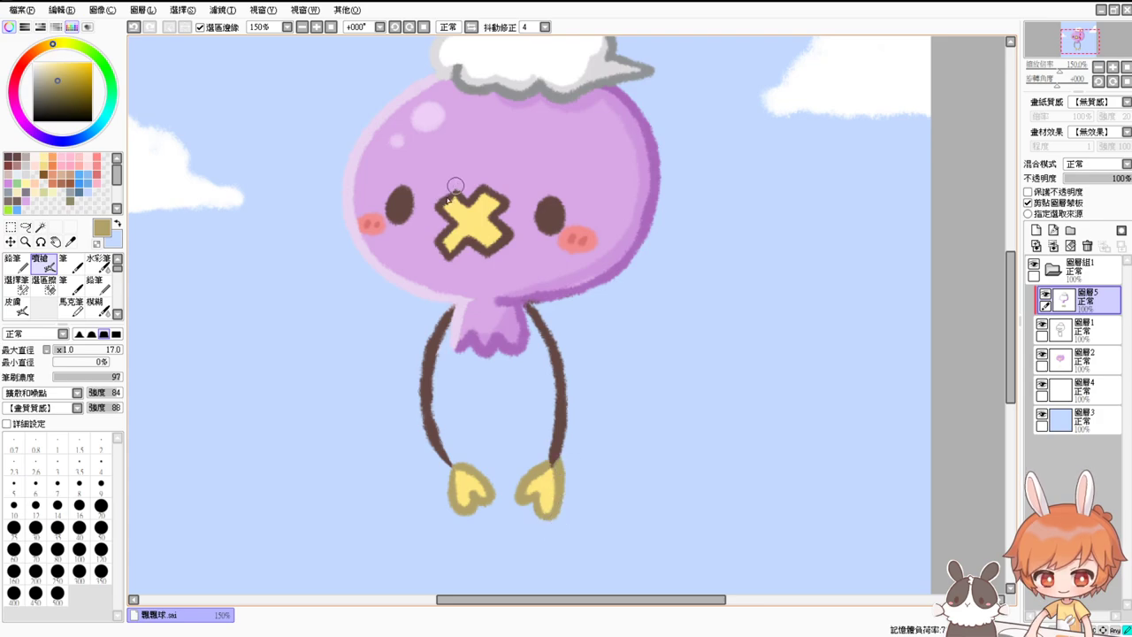
Recolour the outline of the X-shaped mouth in the same muted dark yellow
{"action": "left_click_drag", "start_coordinate": [455, 193], "coordinate": [442, 213]}
{"action": "left_click_drag", "start_coordinate": [455, 193], "coordinate": [484, 188]}
{"action": "mouse_move", "coordinate": [451, 223]}
{"action": "left_mouse_down"}
{"action": "mouse_move", "coordinate": [441, 240]}
{"action": "mouse_move", "coordinate": [449, 250]}
{"action": "mouse_move", "coordinate": [492, 220]}
{"action": "mouse_move", "coordinate": [472, 242]}
{"action": "mouse_move", "coordinate": [503, 247]}
{"action": "mouse_move", "coordinate": [495, 218]}
{"action": "mouse_move", "coordinate": [480, 241]}
{"action": "left_mouse_up"}
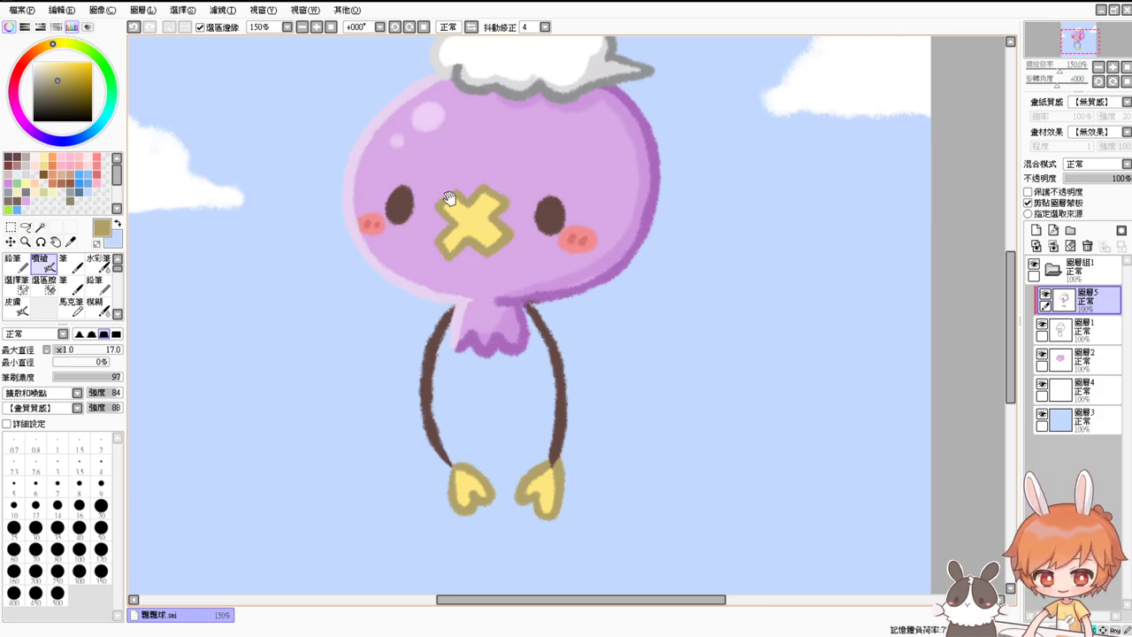
Add small spots to the head's right side in the sampled shading purple on layer 圖層2
{"action": "left_click_drag", "start_coordinate": [454, 194], "coordinate": [462, 239]}
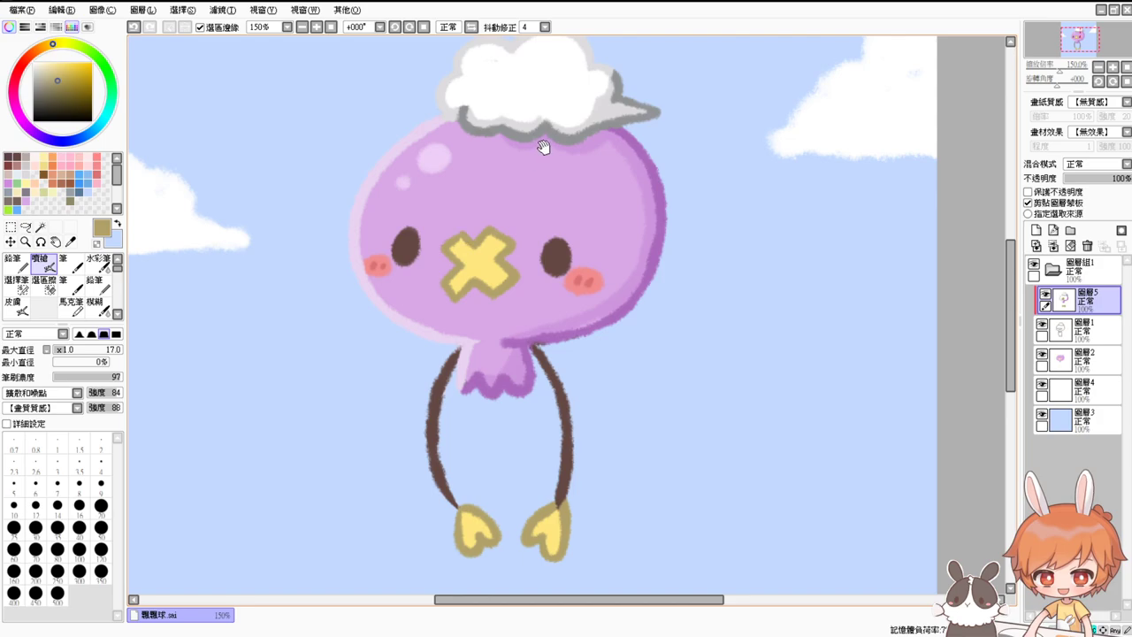
{"action": "left_click_drag", "start_coordinate": [544, 148], "coordinate": [547, 168]}
{"action": "left_click", "coordinate": [622, 337], "text": "alt"}
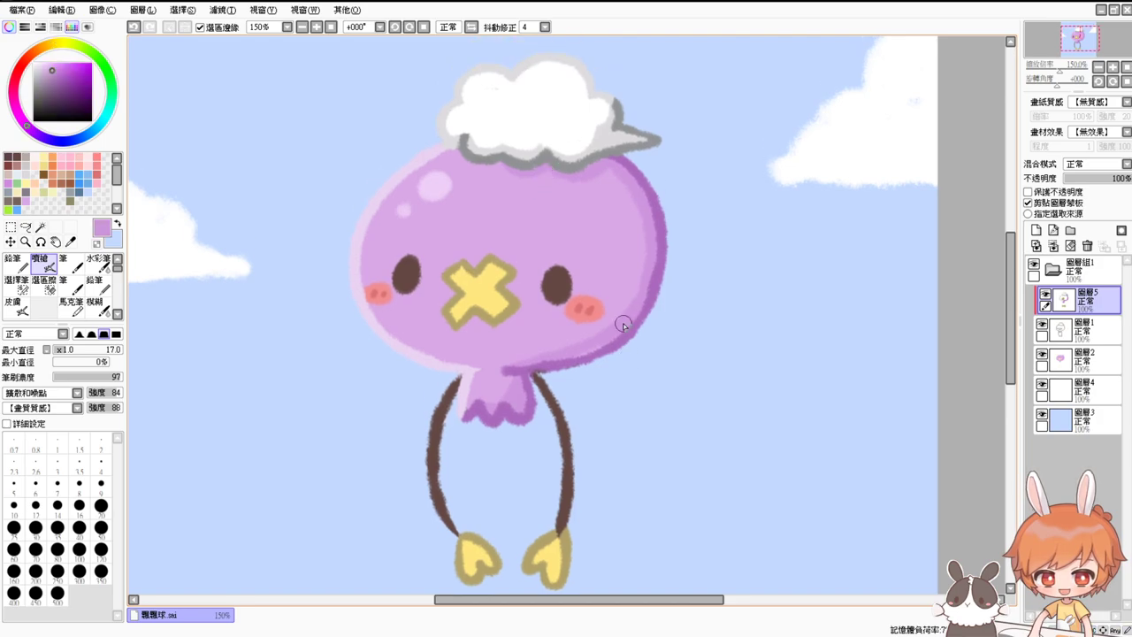
{"action": "left_click", "coordinate": [1081, 358]}
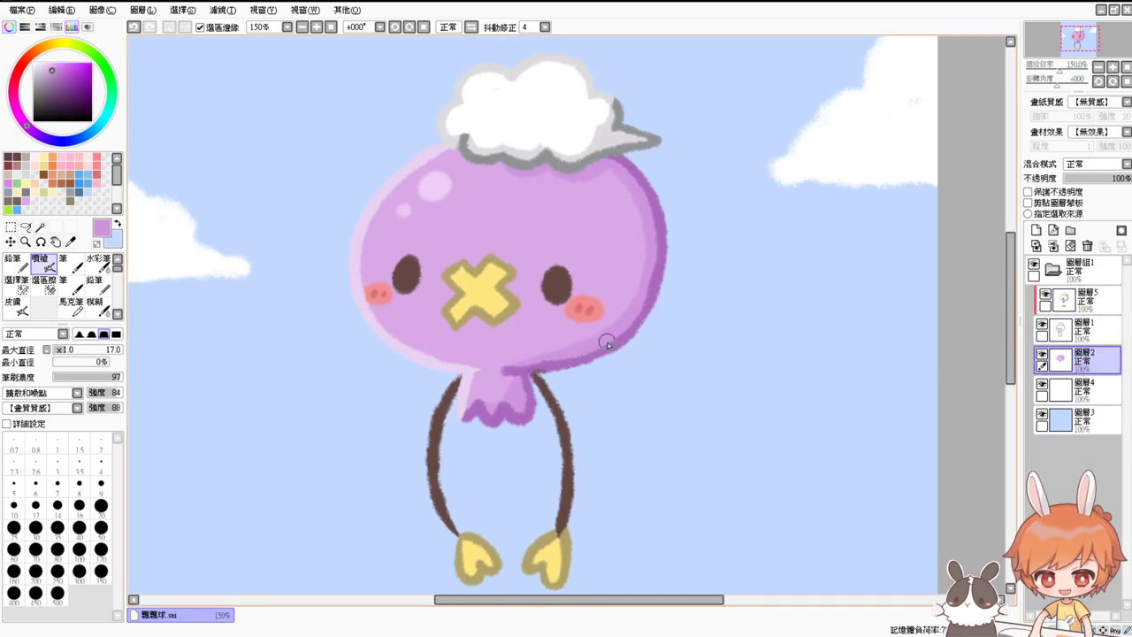
{"action": "left_click_drag", "start_coordinate": [704, 229], "coordinate": [709, 265]}
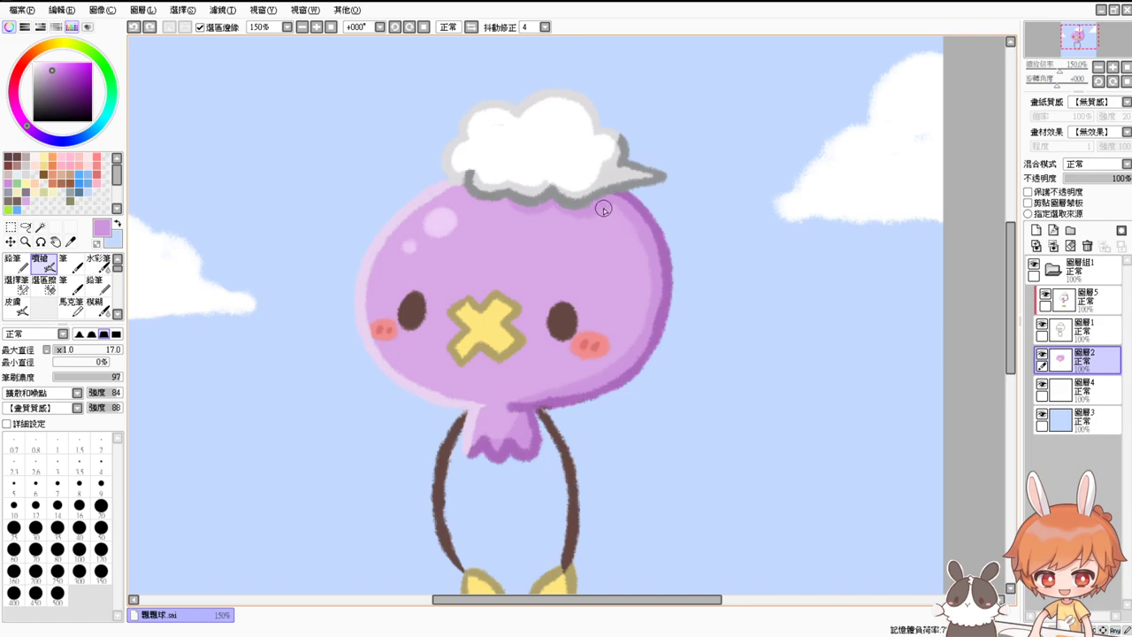
{"action": "left_click", "coordinate": [625, 270]}
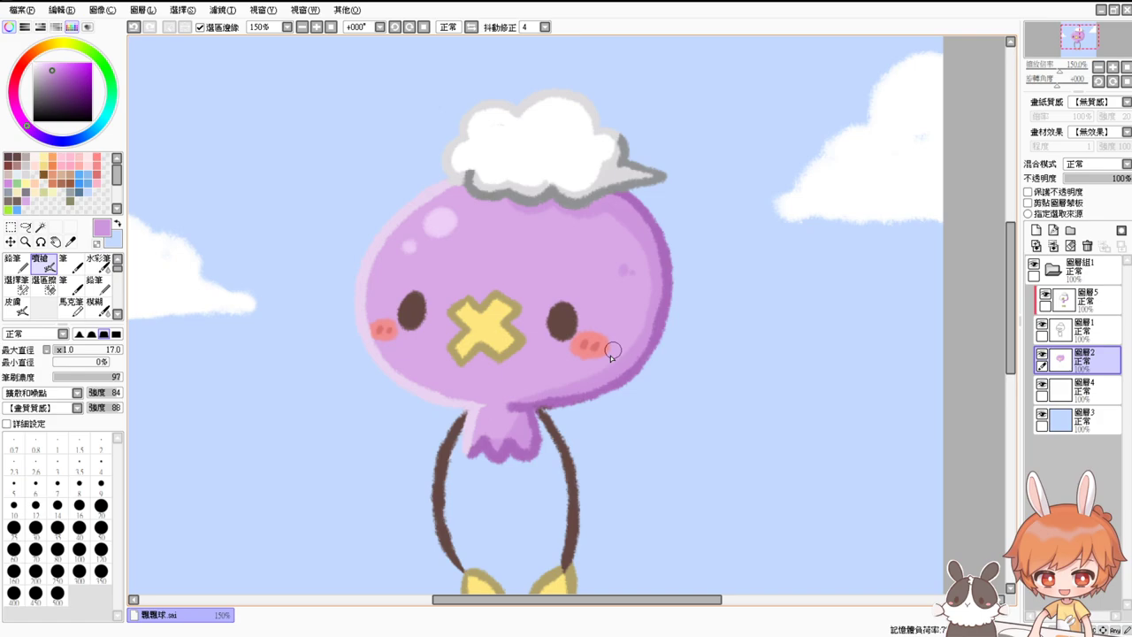
Add two small light grey spots to the right part of the cloud puff on layer 圖層2, redoing one in a resampled grey
{"action": "left_click", "coordinate": [598, 160], "text": "alt"}
{"action": "left_click", "coordinate": [573, 165]}
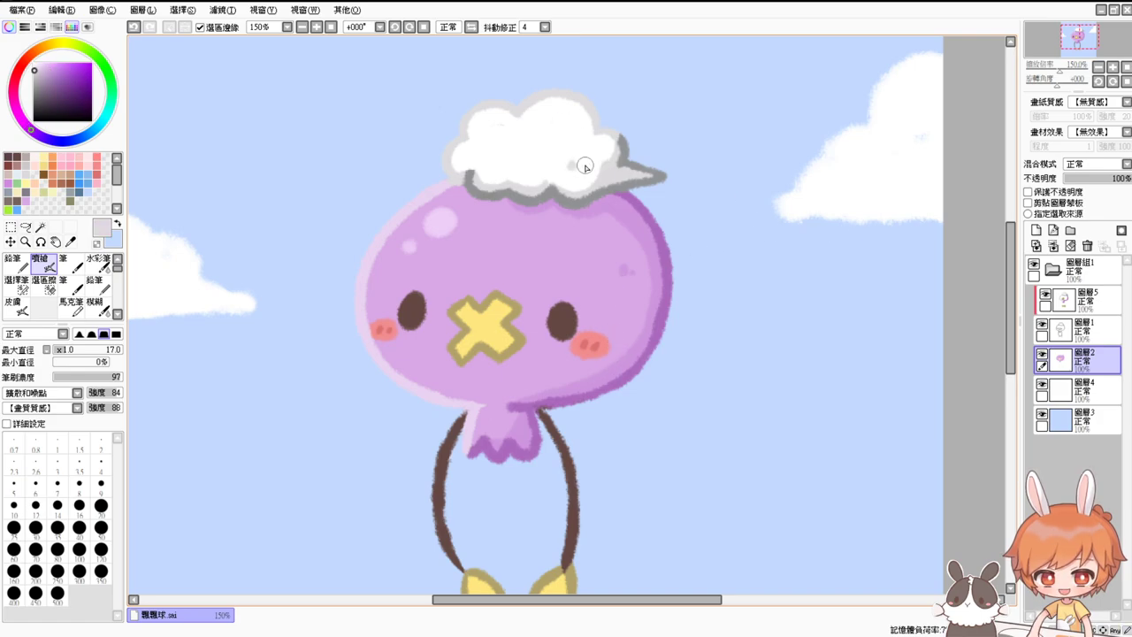
{"action": "left_click", "coordinate": [583, 165]}
{"action": "left_click", "coordinate": [533, 182], "text": "alt"}
{"action": "key", "text": "ctrl+z"}
{"action": "left_click", "coordinate": [583, 165]}
Try to shade the underside of the right background cloud light grey on layer 圖層4
{"action": "left_click_drag", "start_coordinate": [529, 261], "coordinate": [582, 183]}
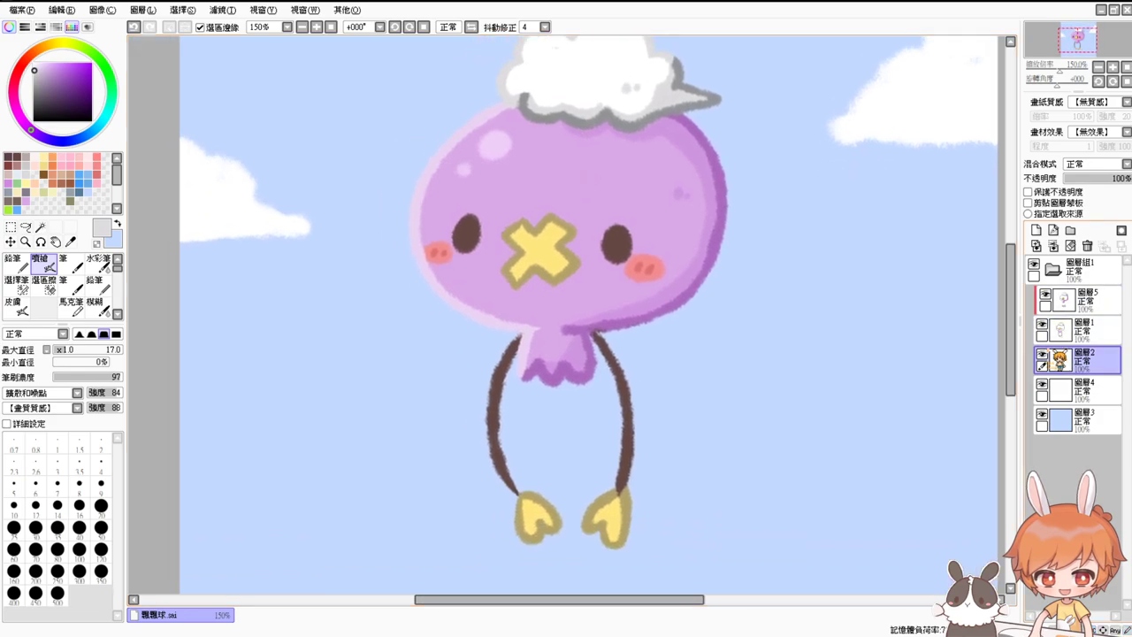
{"action": "left_click", "coordinate": [1079, 390]}
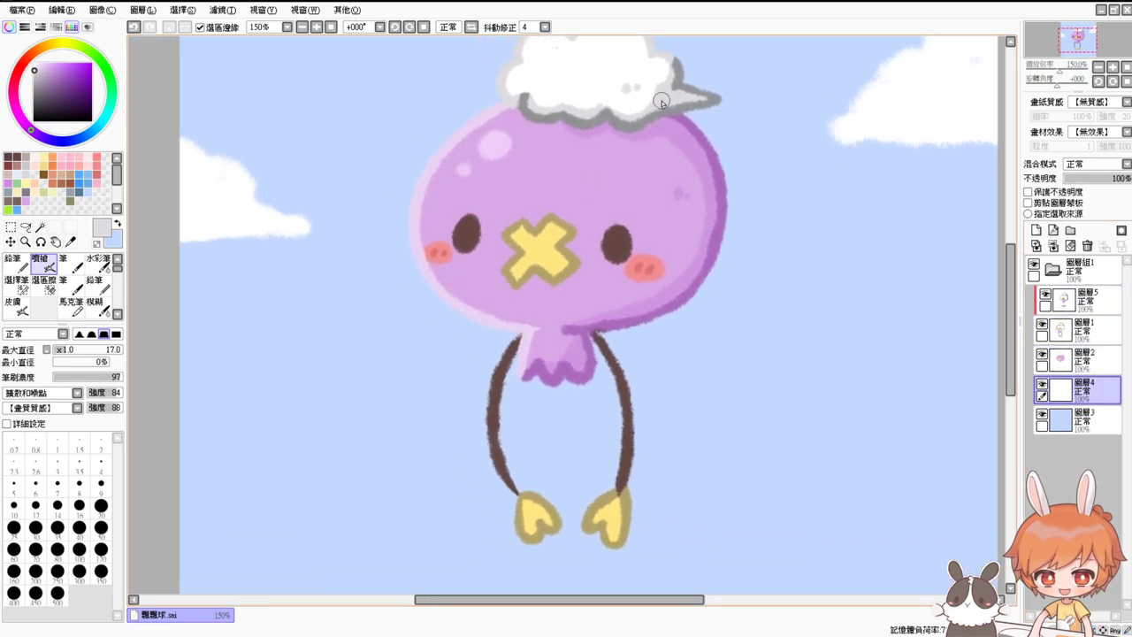
{"action": "left_click_drag", "start_coordinate": [902, 215], "coordinate": [775, 315]}
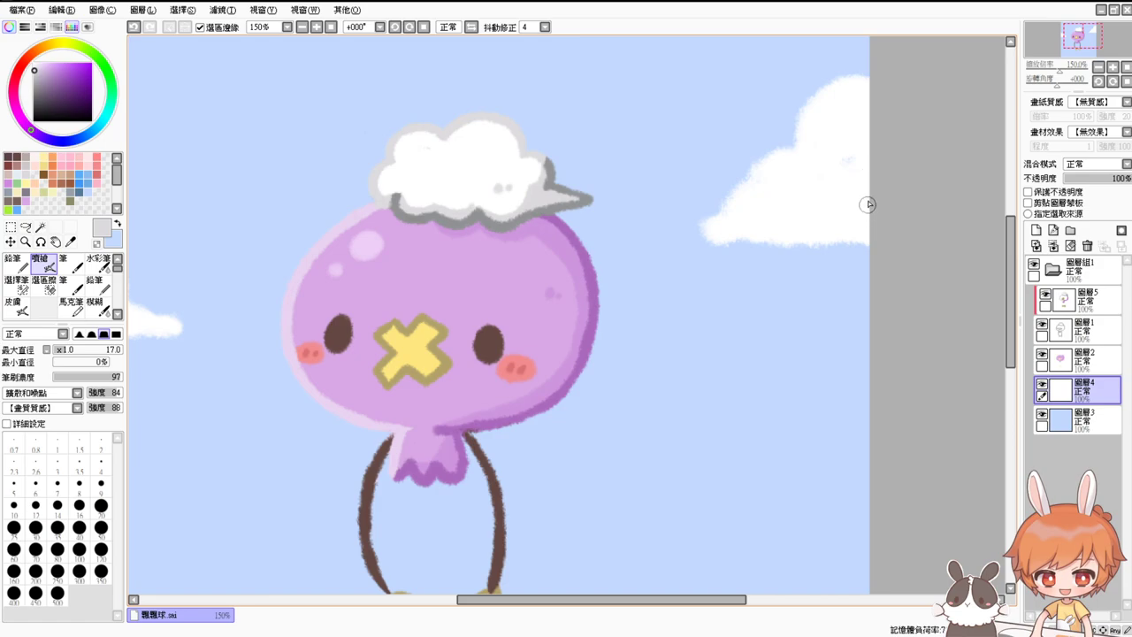
{"action": "mouse_move", "coordinate": [868, 204]}
{"action": "left_mouse_down"}
{"action": "mouse_move", "coordinate": [852, 228]}
{"action": "mouse_move", "coordinate": [746, 242]}
{"action": "mouse_move", "coordinate": [870, 241]}
{"action": "left_mouse_up"}
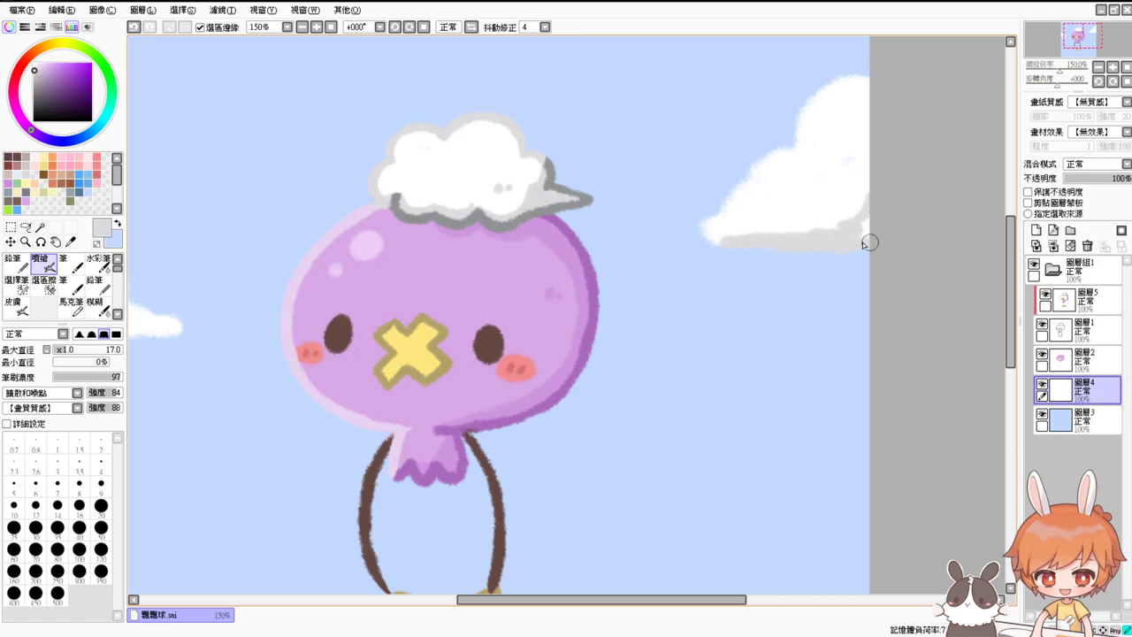
{"action": "key", "text": "ctrl+z"}
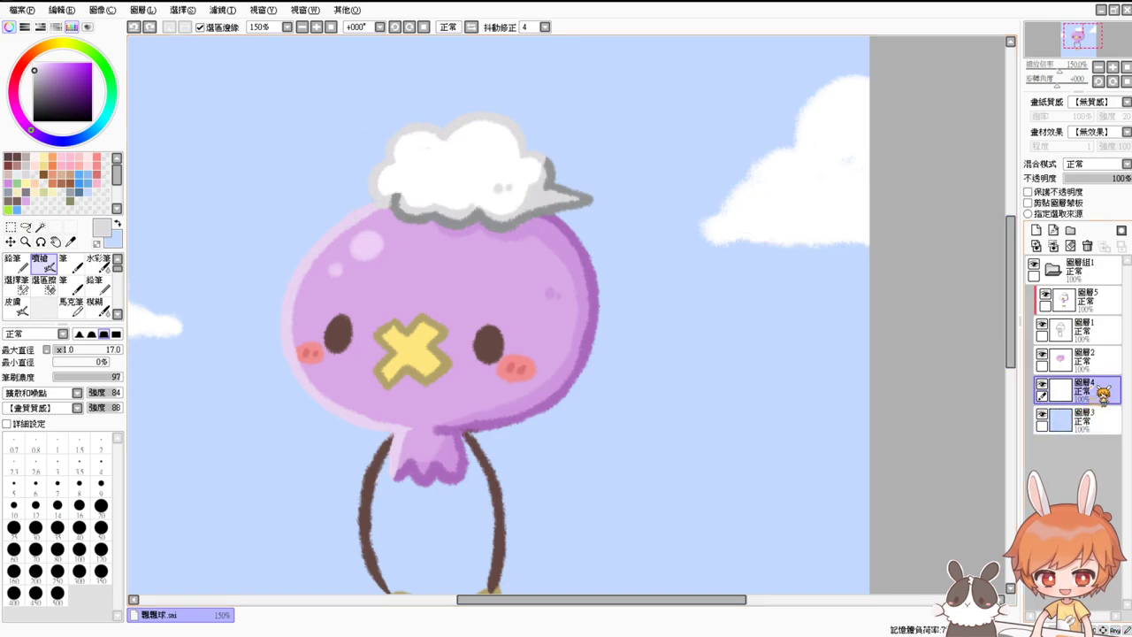
Turn on opacity protection for layer 圖層4 and try again to shade the right background cloud's underside light grey
{"action": "left_click", "coordinate": [1029, 192]}
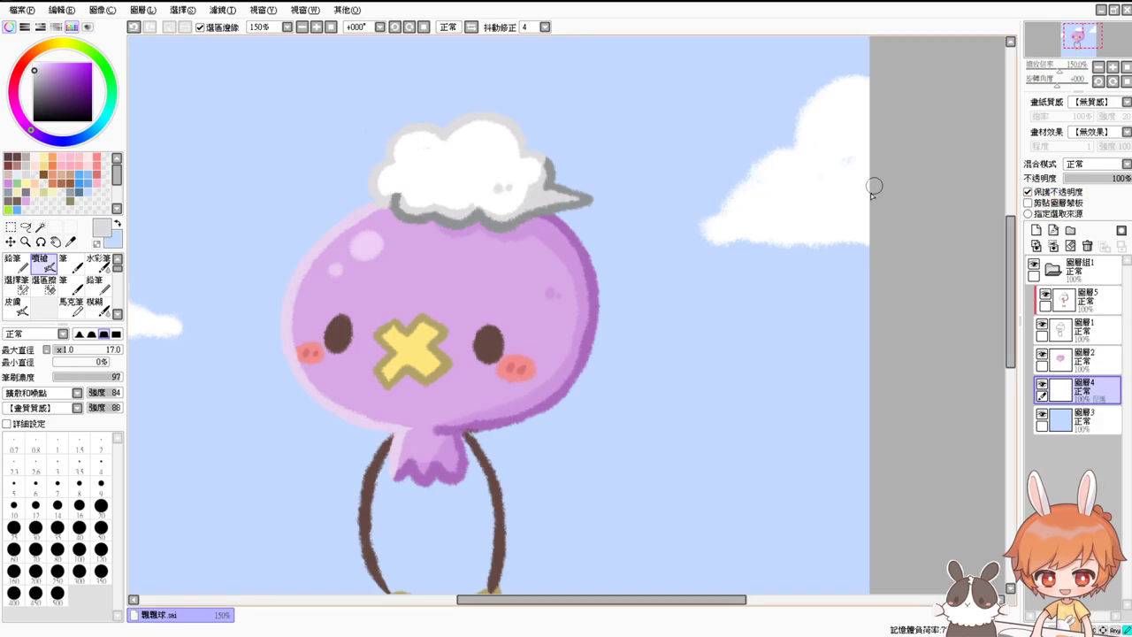
{"action": "mouse_move", "coordinate": [874, 187]}
{"action": "left_mouse_down"}
{"action": "mouse_move", "coordinate": [857, 238]}
{"action": "mouse_move", "coordinate": [728, 245]}
{"action": "mouse_move", "coordinate": [825, 246]}
{"action": "mouse_move", "coordinate": [734, 244]}
{"action": "mouse_move", "coordinate": [824, 241]}
{"action": "mouse_move", "coordinate": [868, 224]}
{"action": "left_mouse_up"}
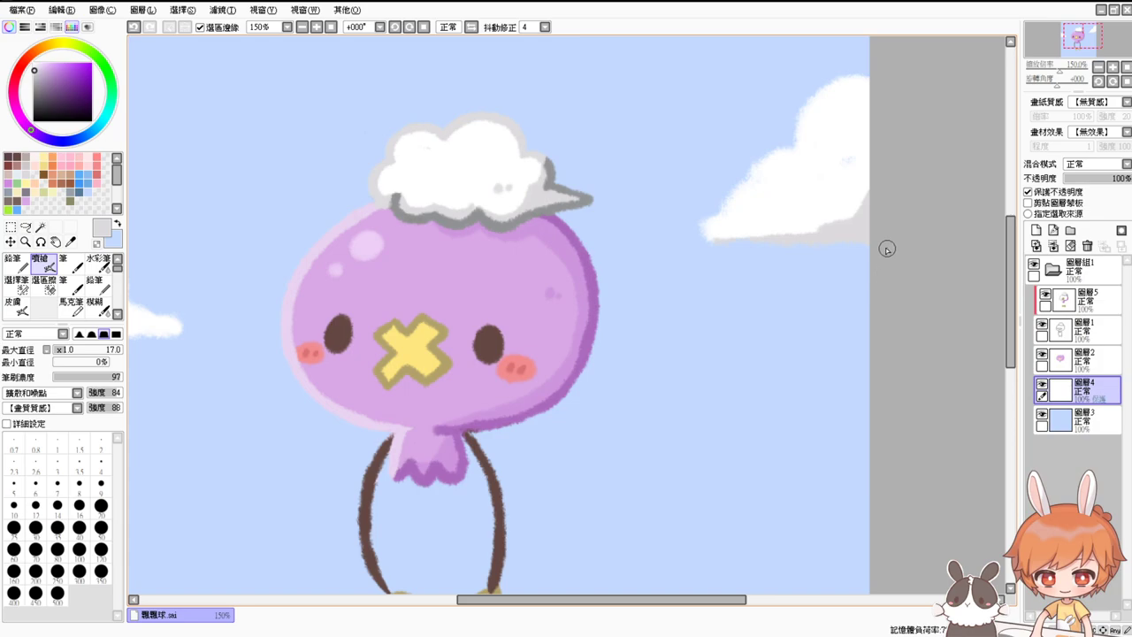
{"action": "key", "text": "ctrl+z"}
Recolour the character's right string in the cloud puff's sampled medium grey on layer 圖層5 with the size 12 噴槍 brush
{"action": "left_click_drag", "start_coordinate": [673, 242], "coordinate": [846, 240]}
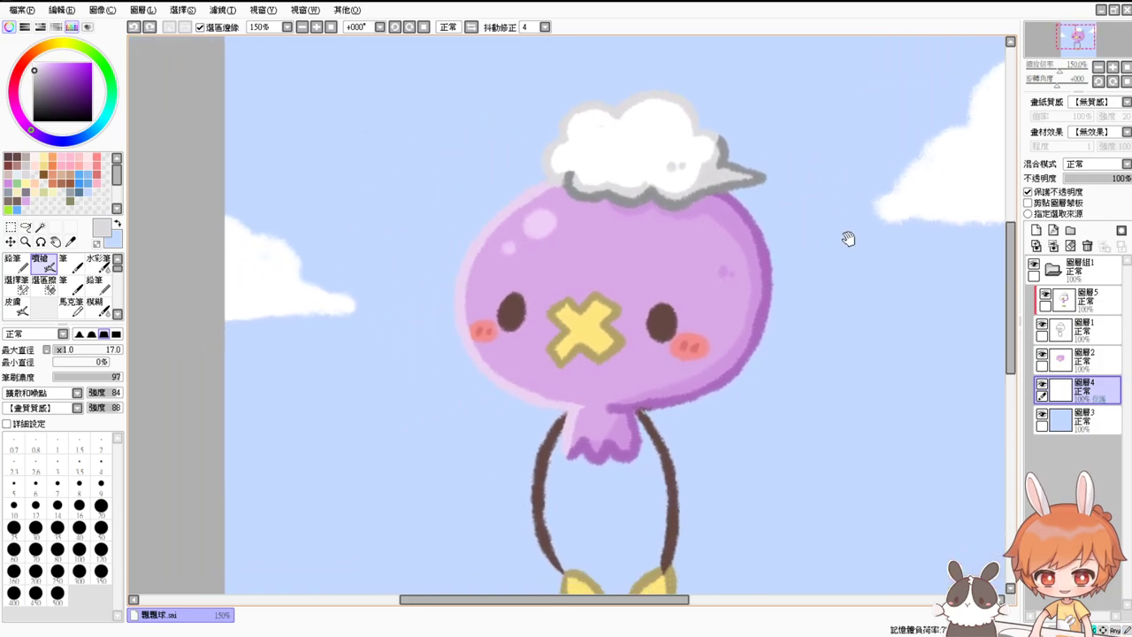
{"action": "left_click", "coordinate": [332, 27]}
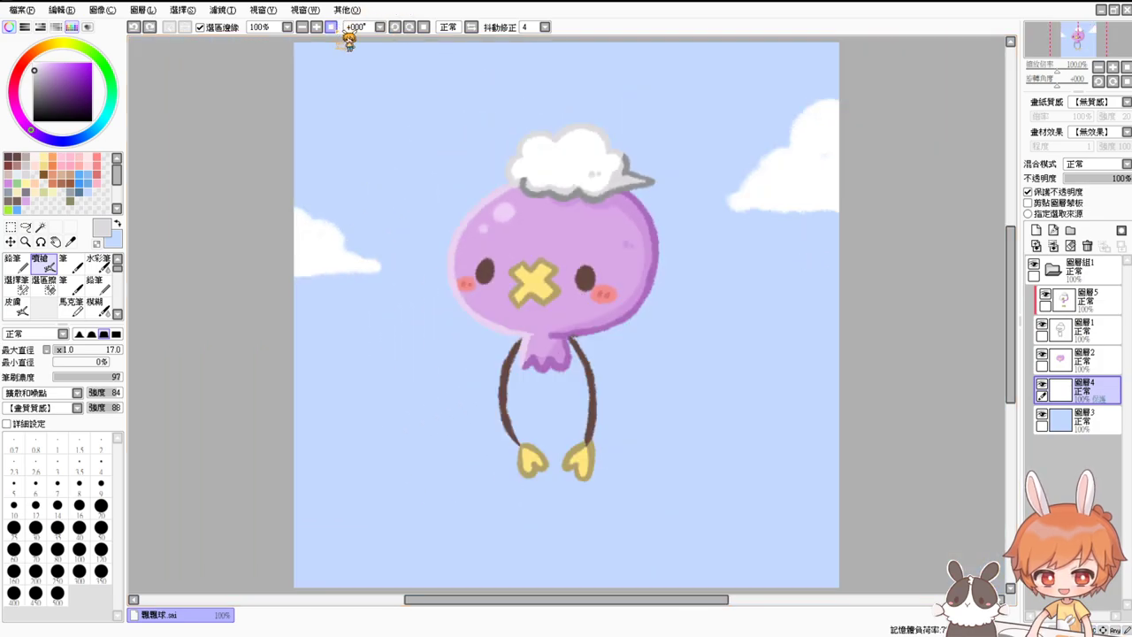
{"action": "left_click", "coordinate": [1098, 360]}
{"action": "left_click_drag", "start_coordinate": [852, 369], "coordinate": [841, 326]}
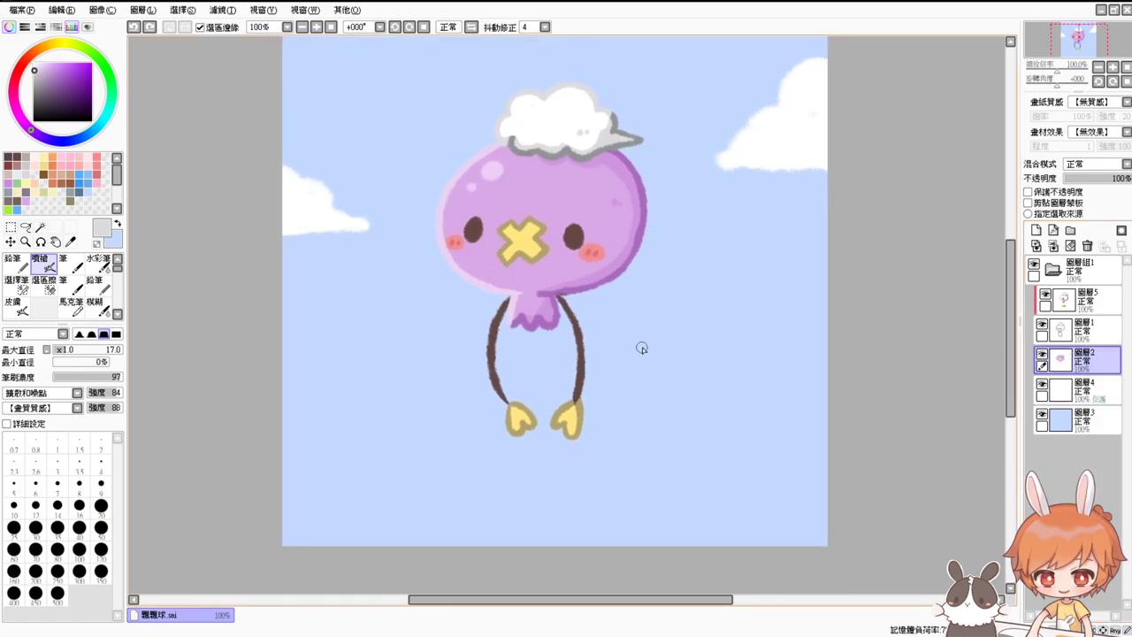
{"action": "left_click", "coordinate": [591, 152], "text": "alt"}
{"action": "left_click", "coordinate": [1081, 301]}
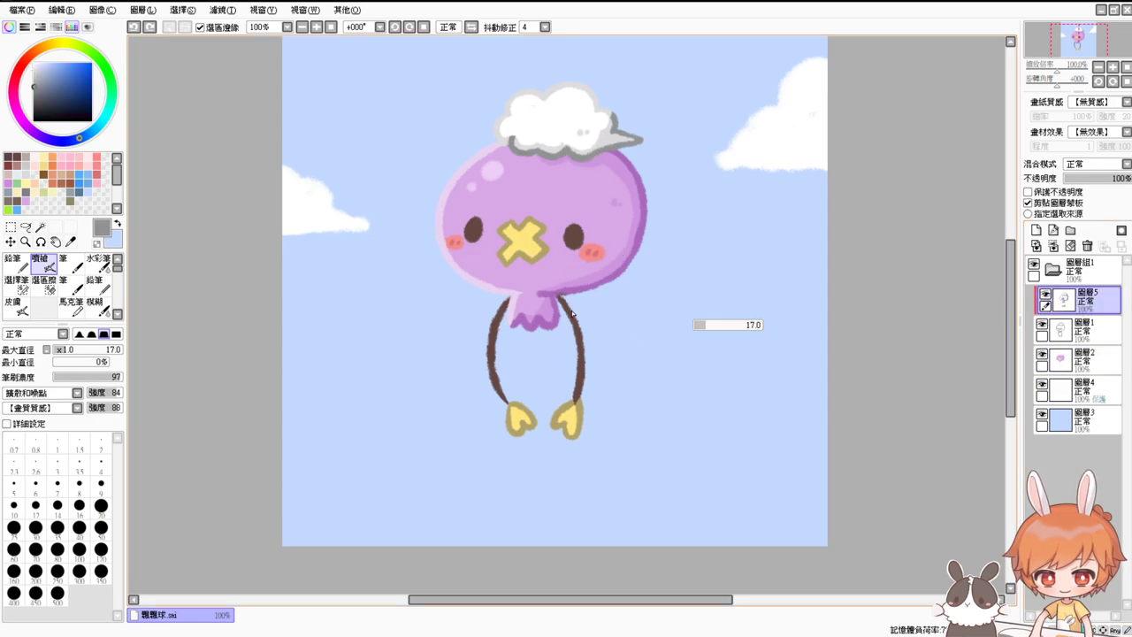
{"action": "mouse_move", "coordinate": [561, 299]}
{"action": "left_mouse_down"}
{"action": "mouse_move", "coordinate": [590, 367]}
{"action": "mouse_move", "coordinate": [567, 388]}
{"action": "left_mouse_up"}
{"action": "left_click", "coordinate": [575, 386], "text": "ctrl"}
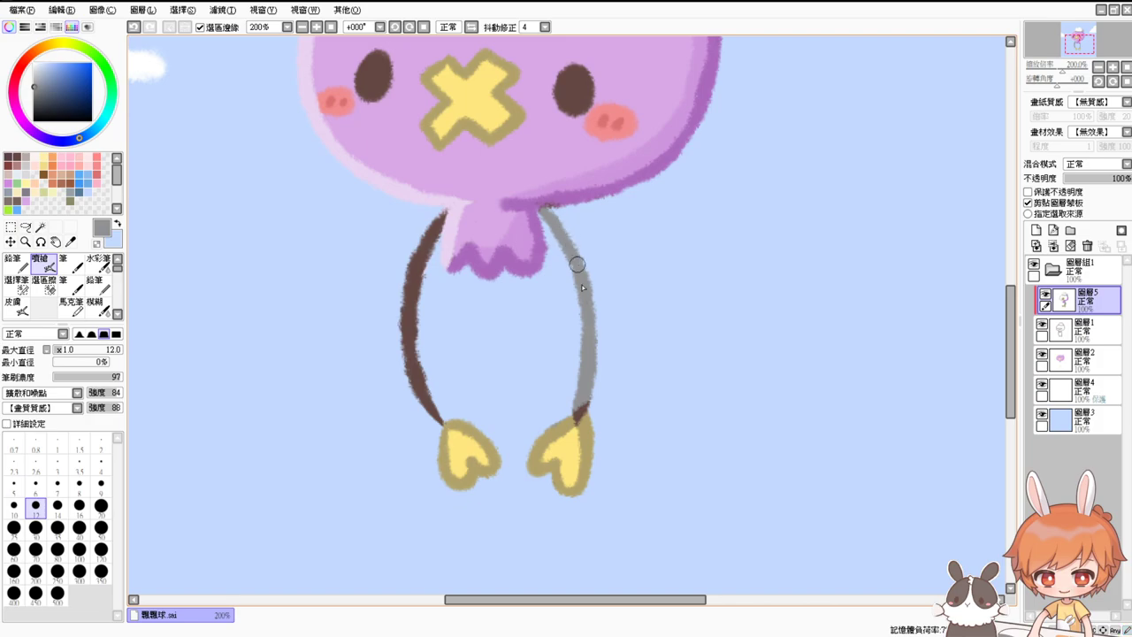
{"action": "left_click_drag", "start_coordinate": [586, 398], "coordinate": [576, 419]}
Touch up the head's lower outline where the right string joins it in the sampled dark purple
{"action": "left_click", "coordinate": [593, 425], "text": "alt"}
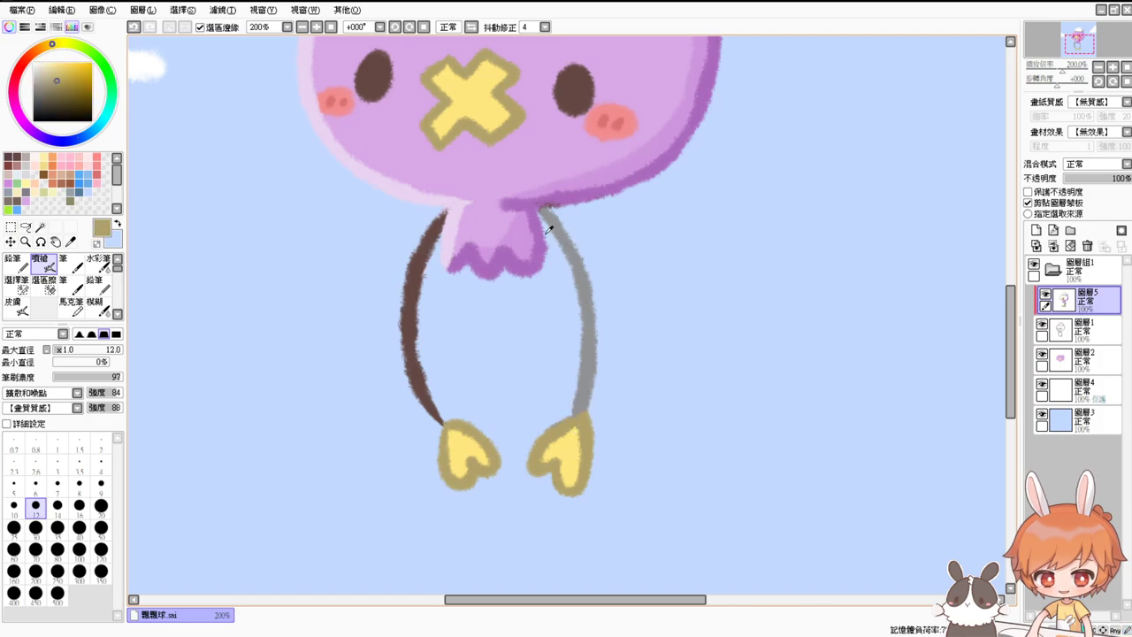
{"action": "left_click", "coordinate": [533, 204], "text": "alt"}
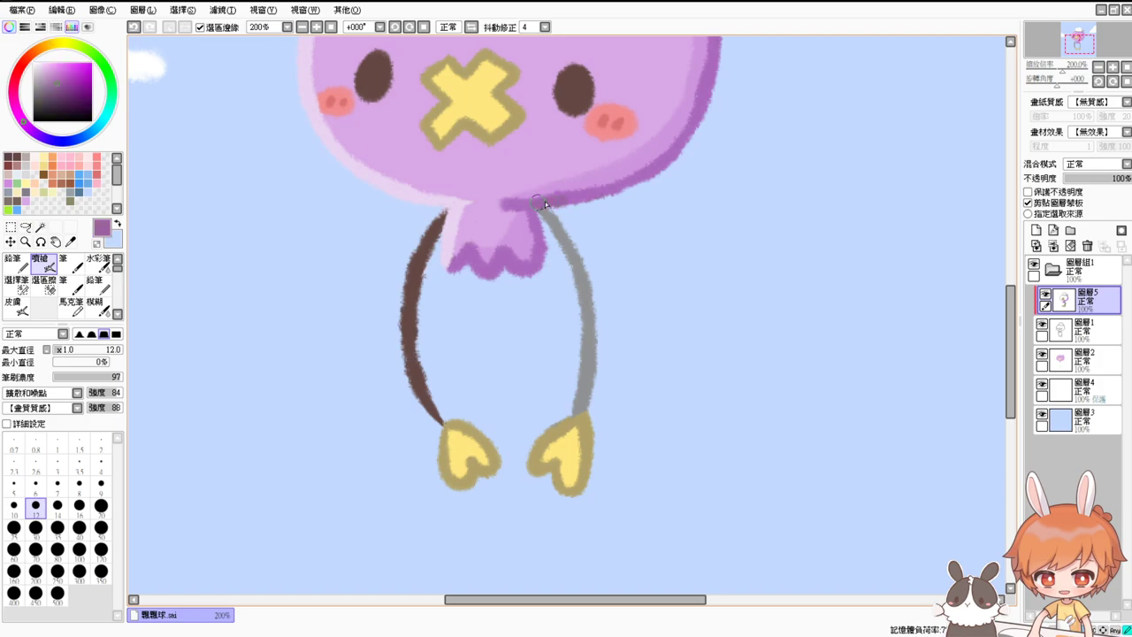
{"action": "left_click", "coordinate": [567, 196], "text": "alt"}
Recolour the left string in the medium grey sampled from the right string, down to the left foot
{"action": "left_click_drag", "start_coordinate": [519, 264], "coordinate": [550, 254]}
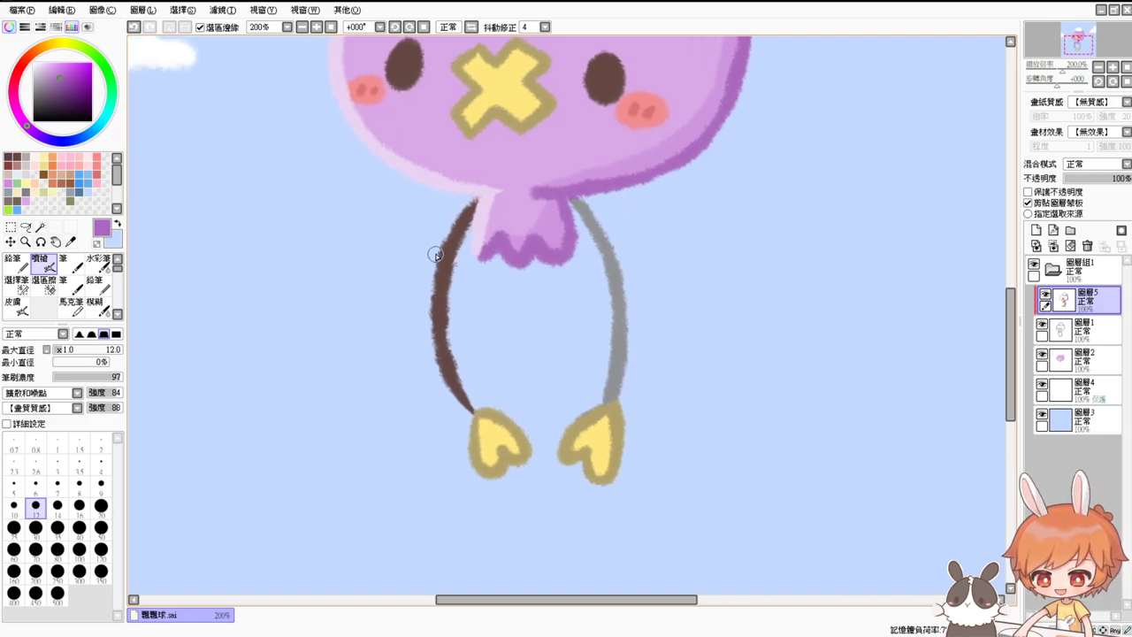
{"action": "left_click", "coordinate": [614, 255], "text": "alt"}
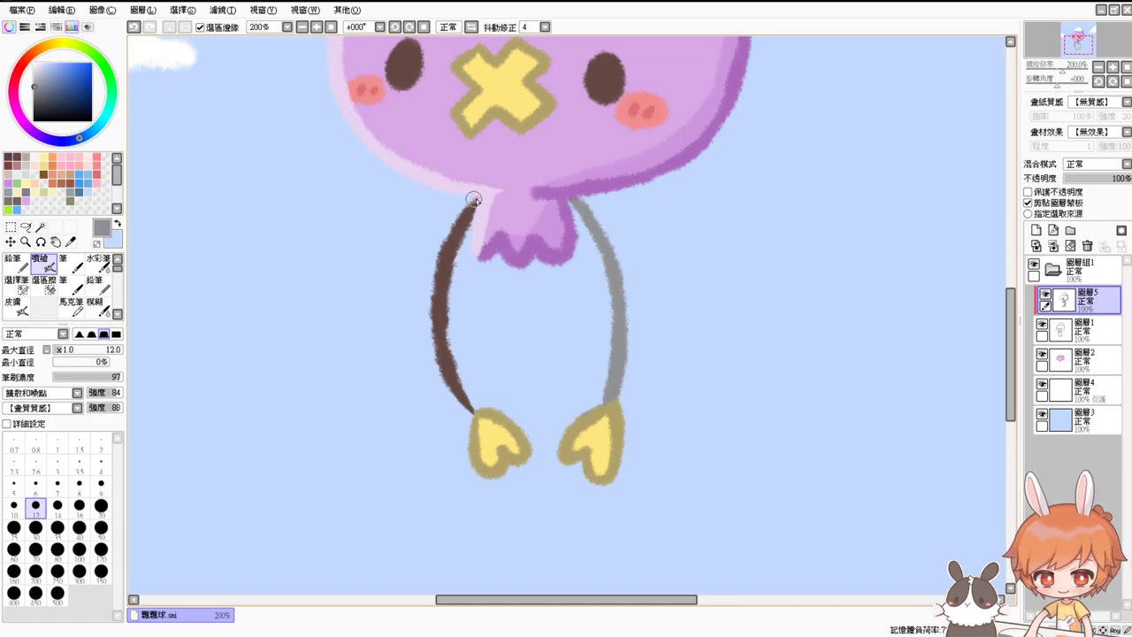
{"action": "mouse_move", "coordinate": [473, 201]}
{"action": "left_mouse_down"}
{"action": "mouse_move", "coordinate": [462, 239]}
{"action": "mouse_move", "coordinate": [470, 200]}
{"action": "mouse_move", "coordinate": [451, 234]}
{"action": "mouse_move", "coordinate": [435, 313]}
{"action": "mouse_move", "coordinate": [434, 300]}
{"action": "mouse_move", "coordinate": [438, 386]}
{"action": "mouse_move", "coordinate": [459, 367]}
{"action": "mouse_move", "coordinate": [465, 382]}
{"action": "mouse_move", "coordinate": [452, 412]}
{"action": "left_mouse_up"}
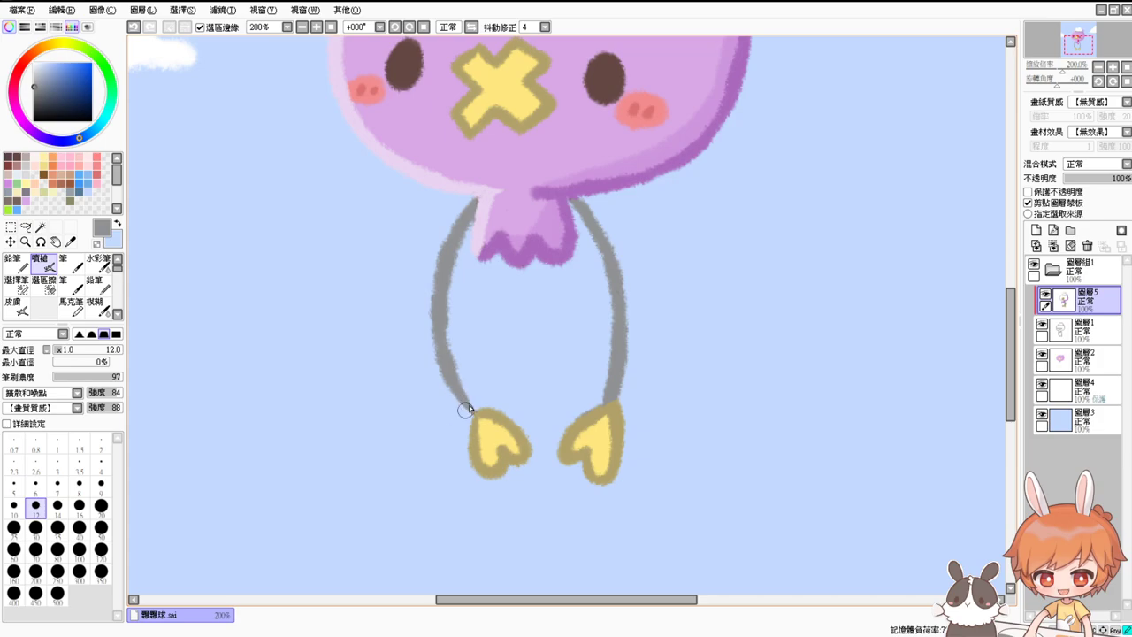
{"action": "left_click_drag", "start_coordinate": [416, 361], "coordinate": [431, 425]}
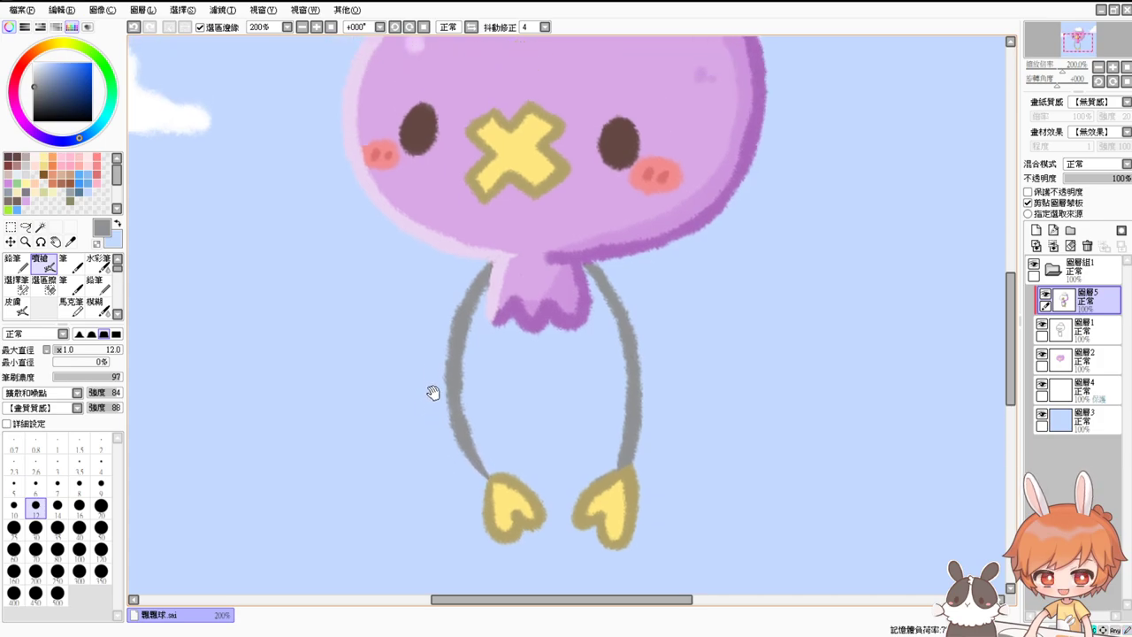
Refine the left end of the cloud puff's lower outline on layer 圖層5 with the puff's sampled light and medium greys
{"action": "left_click", "coordinate": [330, 27]}
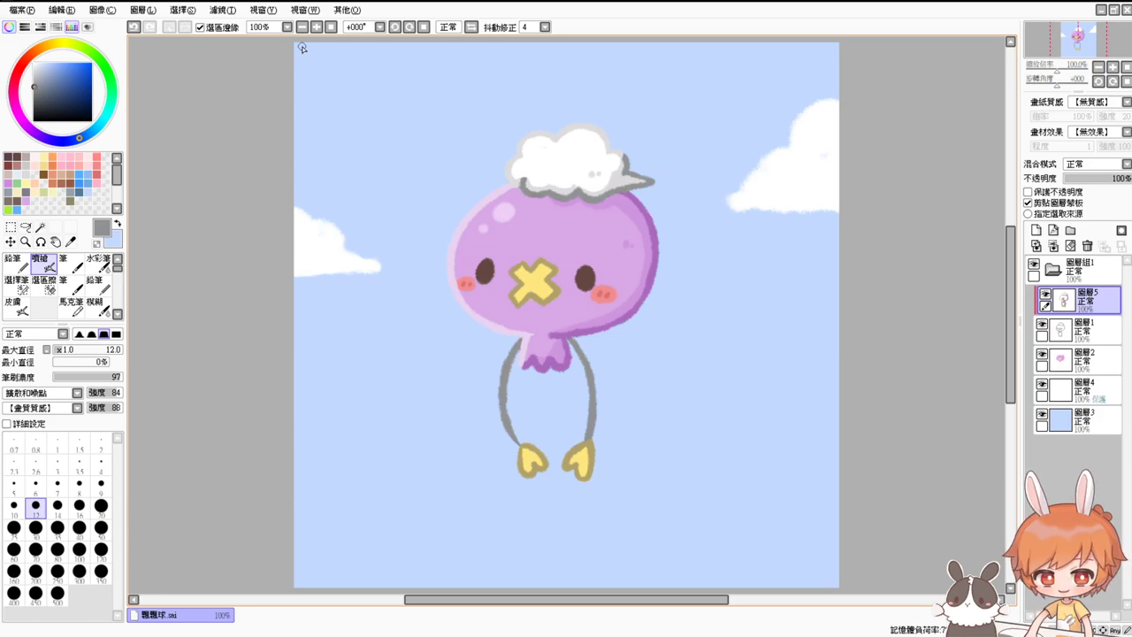
{"action": "scroll", "coordinate": [561, 127], "scroll_direction": "up", "scroll_amount": 1}
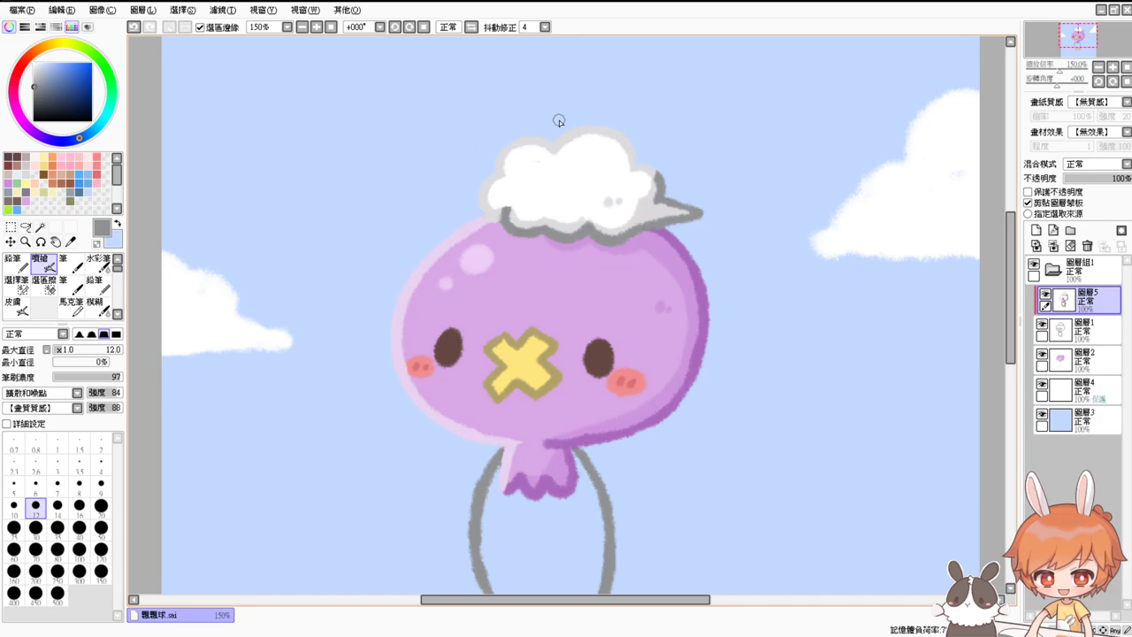
{"action": "left_click", "coordinate": [502, 210], "text": "alt"}
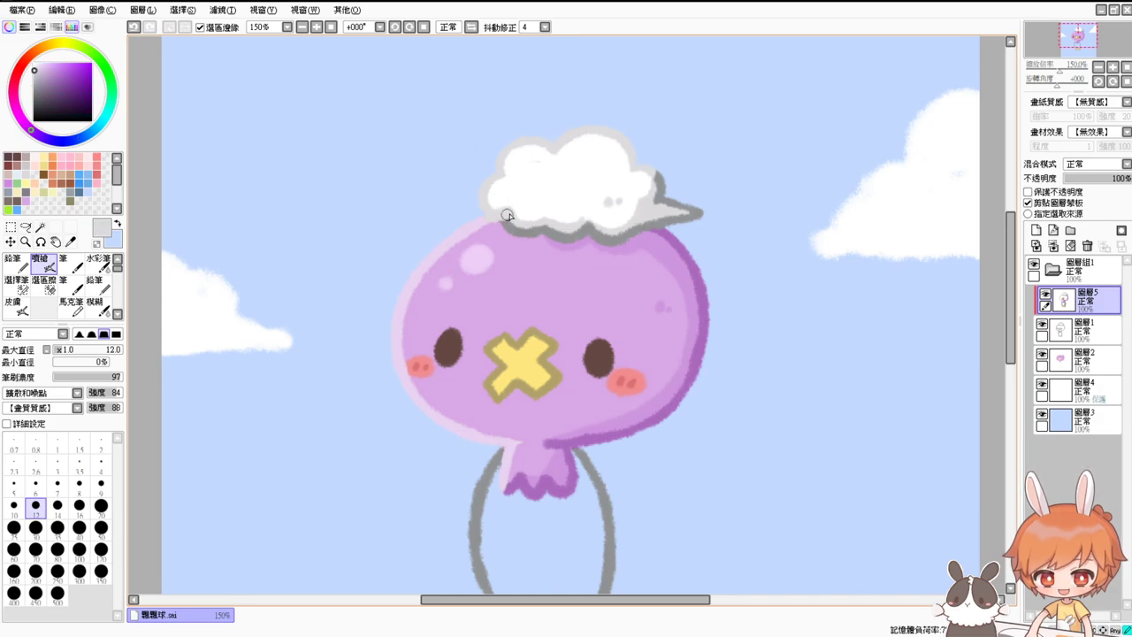
{"action": "left_click_drag", "start_coordinate": [435, 245], "coordinate": [465, 233]}
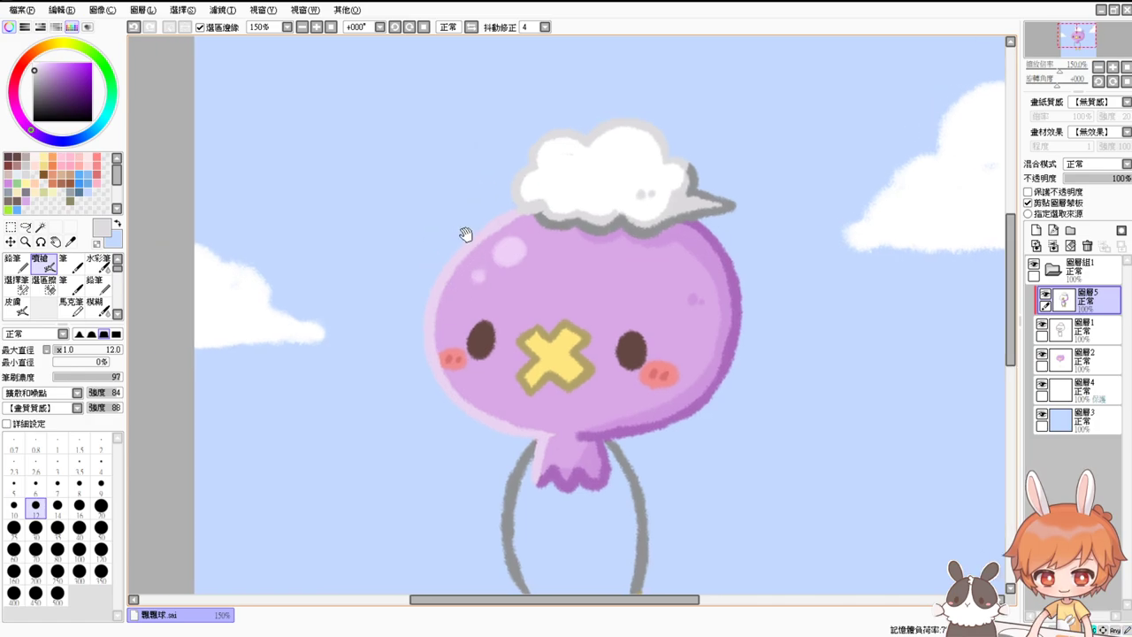
{"action": "left_click", "coordinate": [540, 215], "text": "alt"}
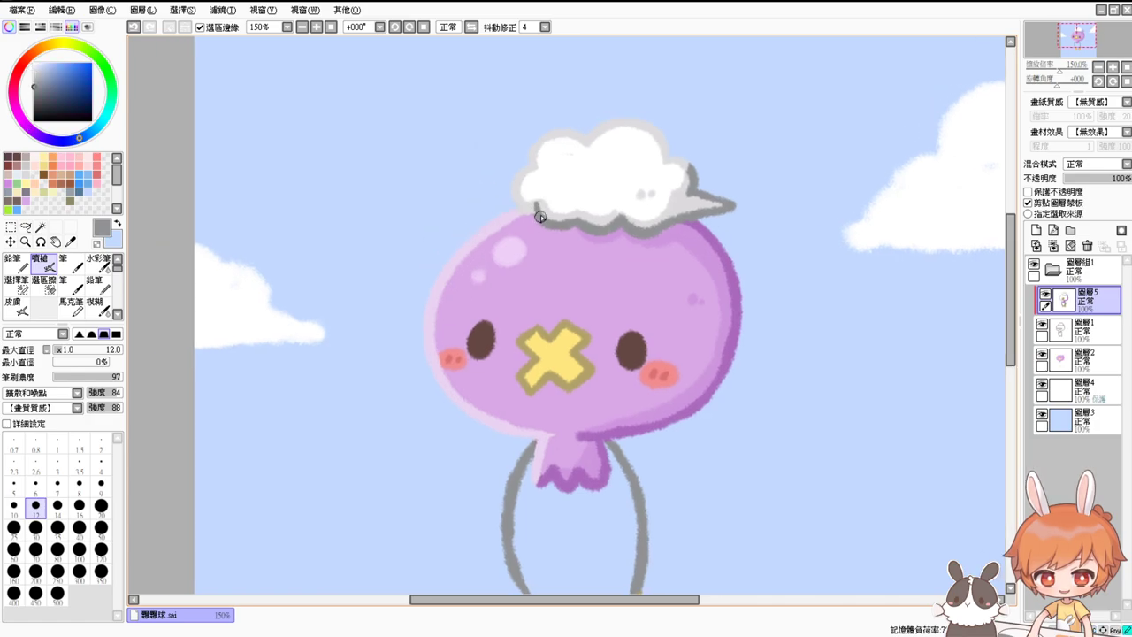
{"action": "left_click_drag", "start_coordinate": [541, 210], "coordinate": [536, 217]}
{"action": "mouse_move", "coordinate": [481, 263]}
{"action": "left_mouse_down"}
{"action": "mouse_move", "coordinate": [503, 222]}
{"action": "mouse_move", "coordinate": [502, 235]}
{"action": "left_mouse_up"}
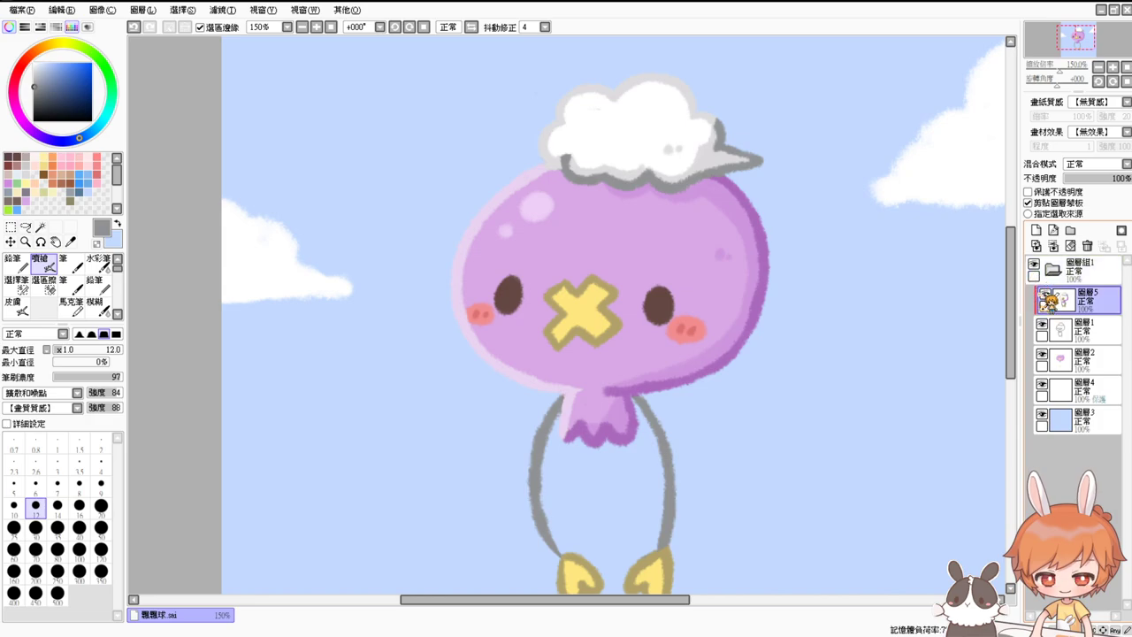
{"action": "left_click", "coordinate": [1066, 329]}
{"action": "key", "text": "e"}
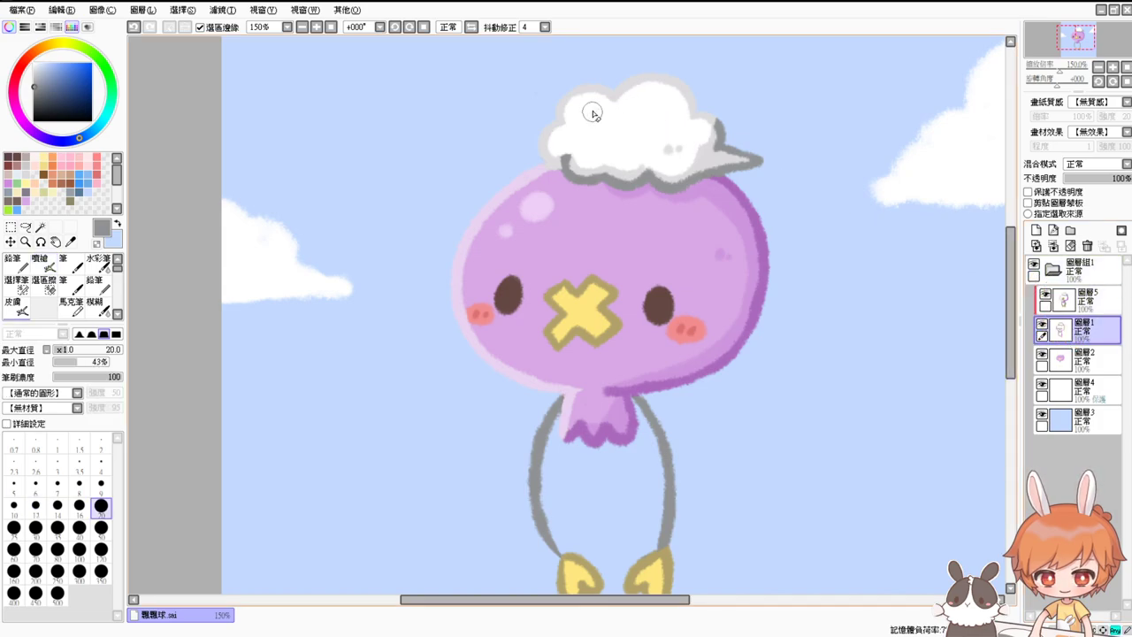
{"action": "key", "text": "e"}
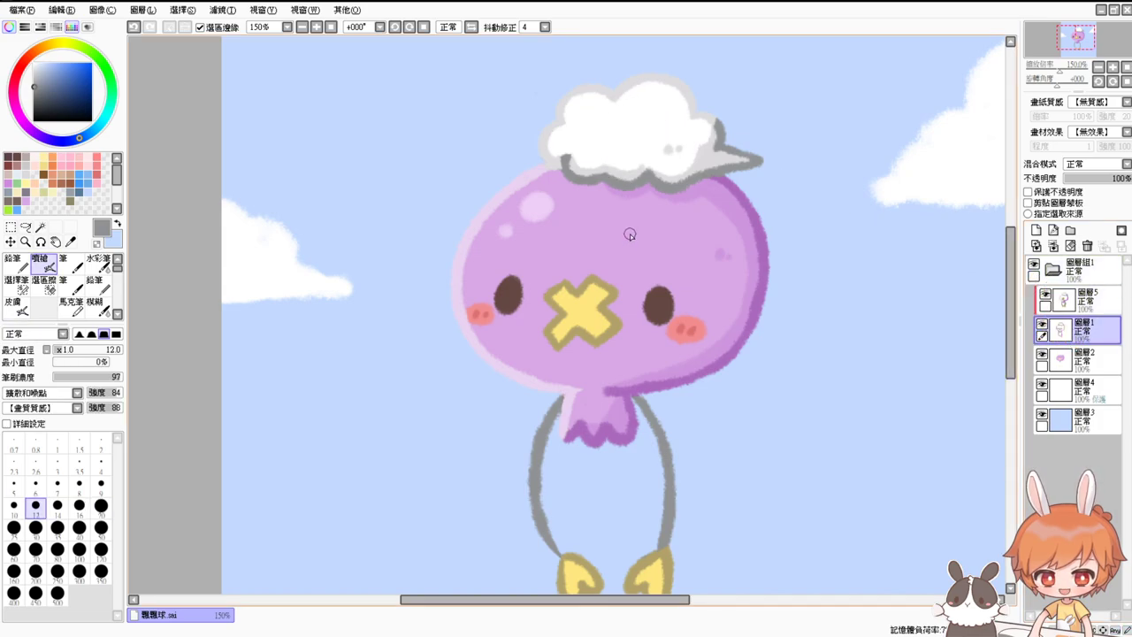
{"action": "key", "text": "e"}
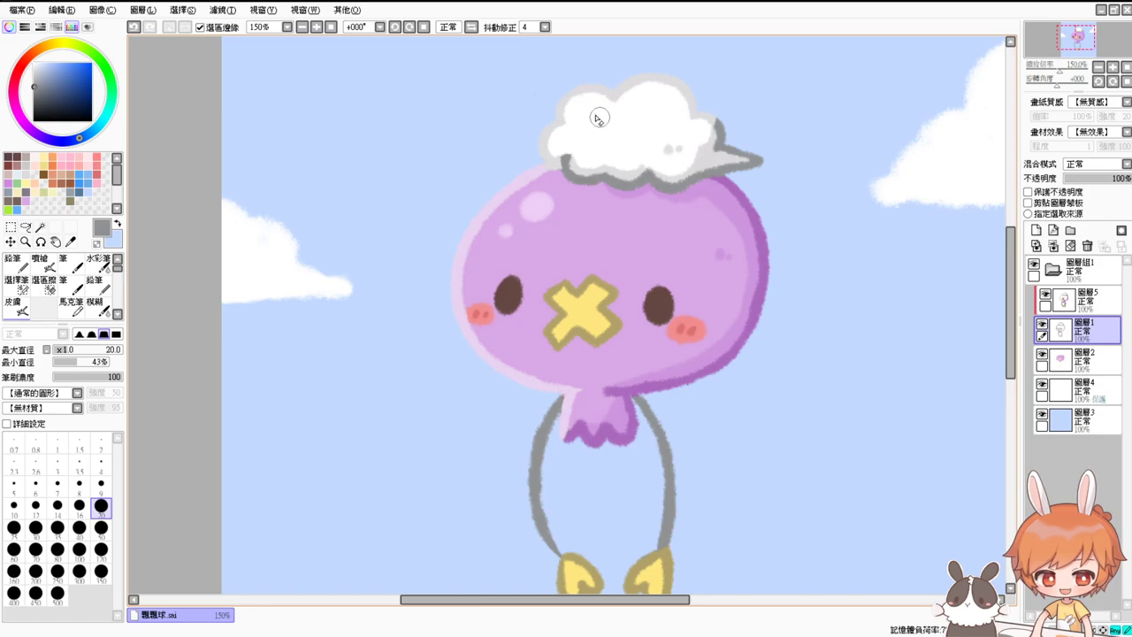
{"action": "key", "text": "e"}
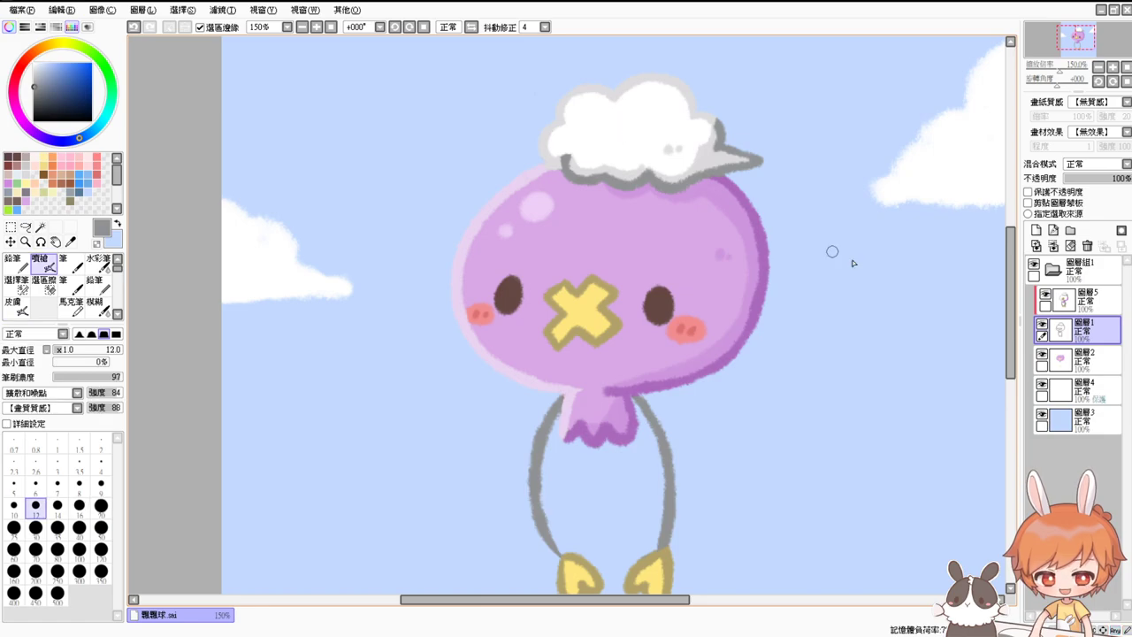
{"action": "left_click", "coordinate": [40, 227]}
{"action": "left_click", "coordinate": [665, 170]}
{"action": "key", "text": "ctrl+d"}
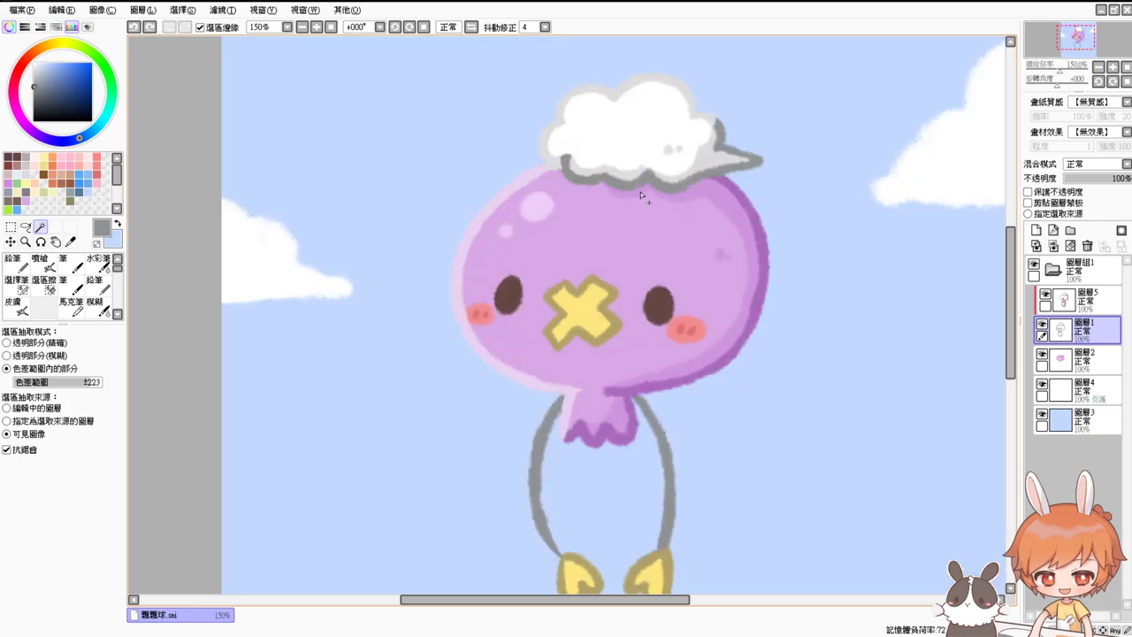
Paint a large highlight in the upper part of each eye on layer 圖層1 with the size 12 噴槍 brush in a much lighter eye brown
{"action": "left_click", "coordinate": [330, 27]}
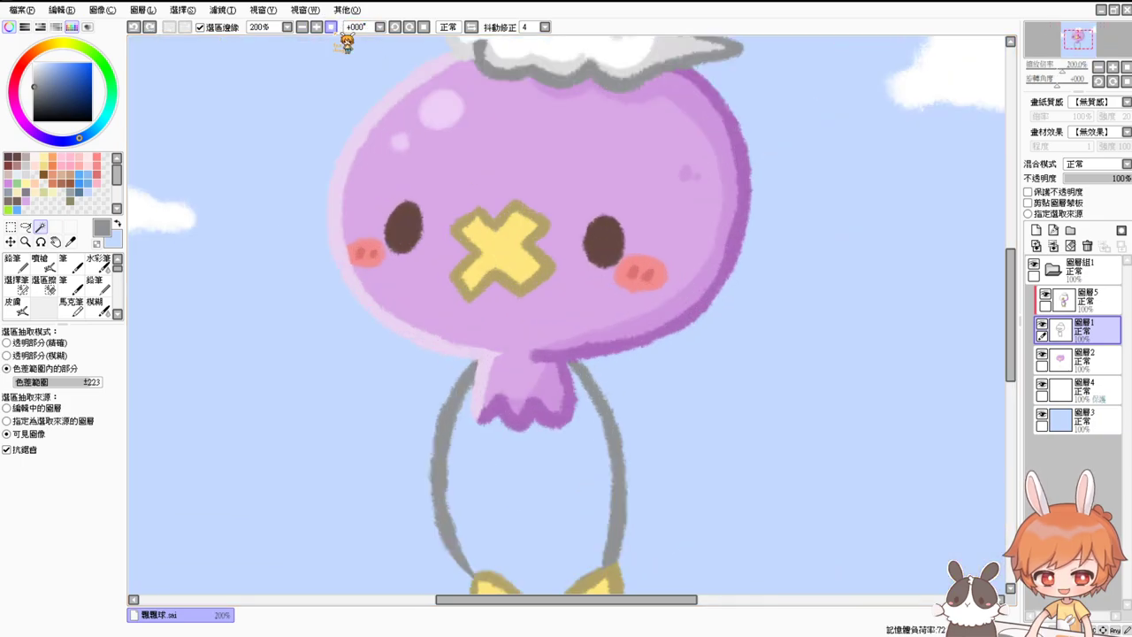
{"action": "left_click", "coordinate": [1079, 359]}
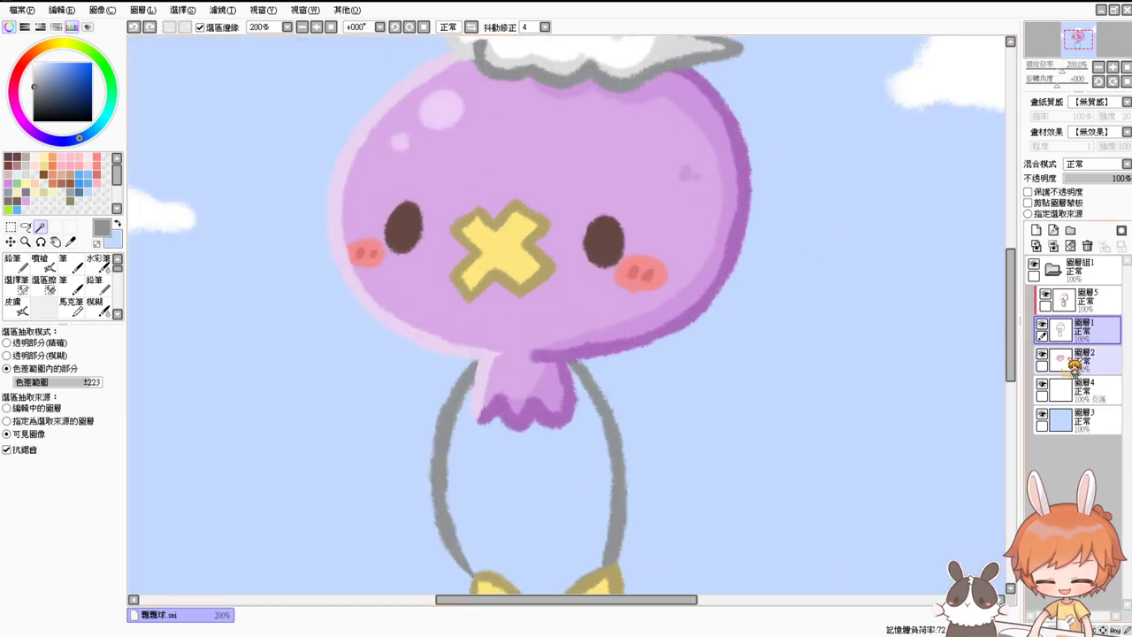
{"action": "left_click", "coordinate": [1080, 329]}
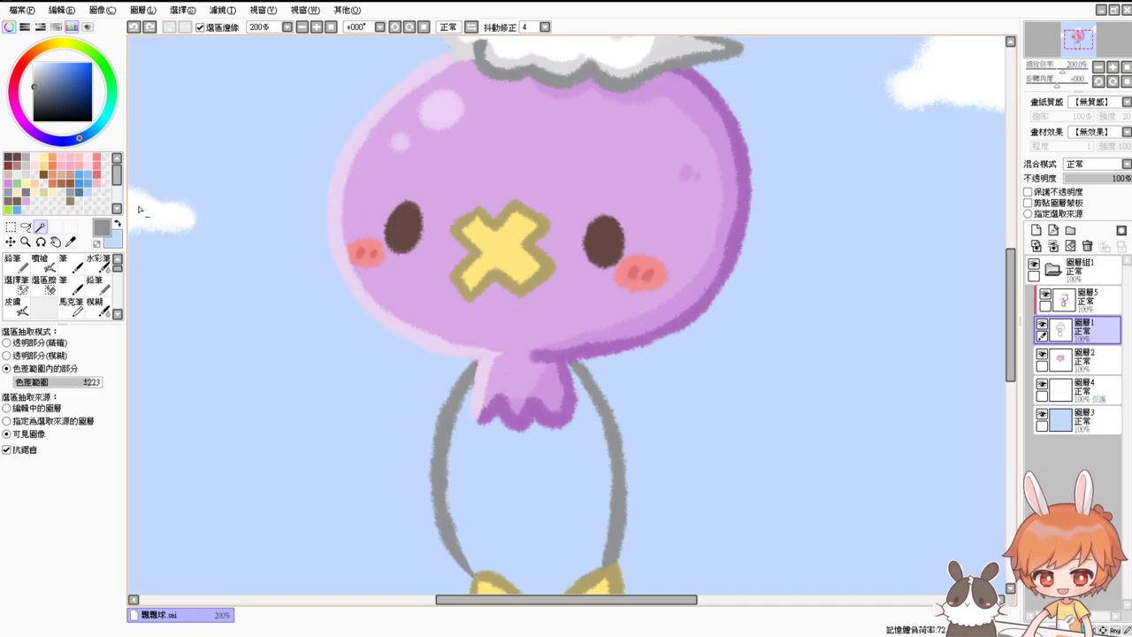
{"action": "left_click", "coordinate": [46, 266]}
{"action": "left_click", "coordinate": [410, 217], "text": "alt"}
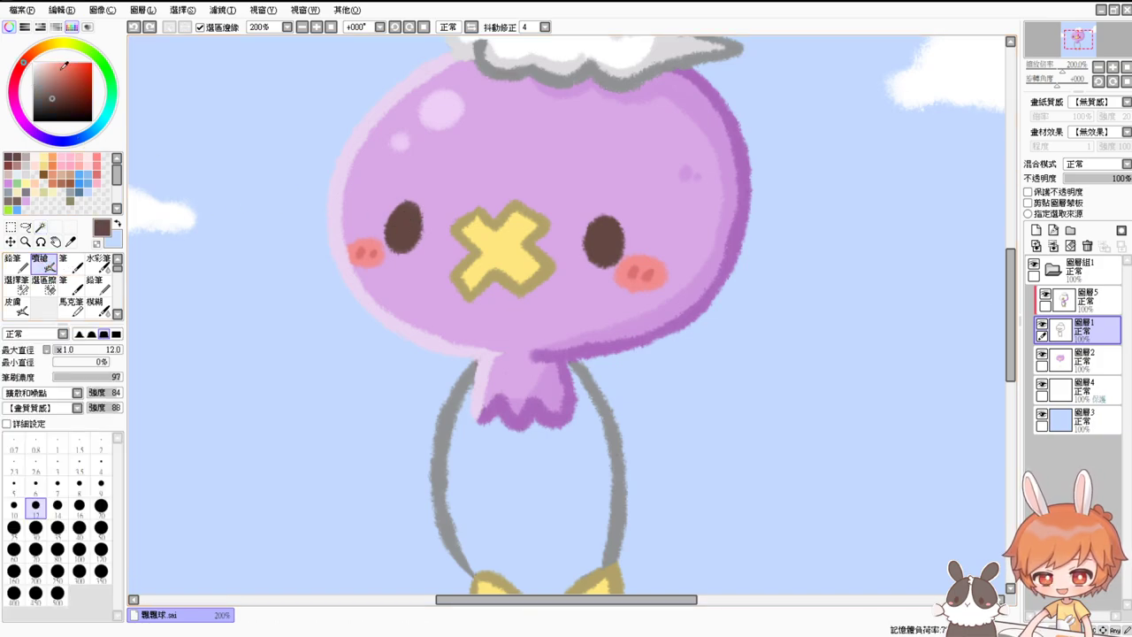
{"action": "left_click_drag", "start_coordinate": [52, 84], "coordinate": [47, 78]}
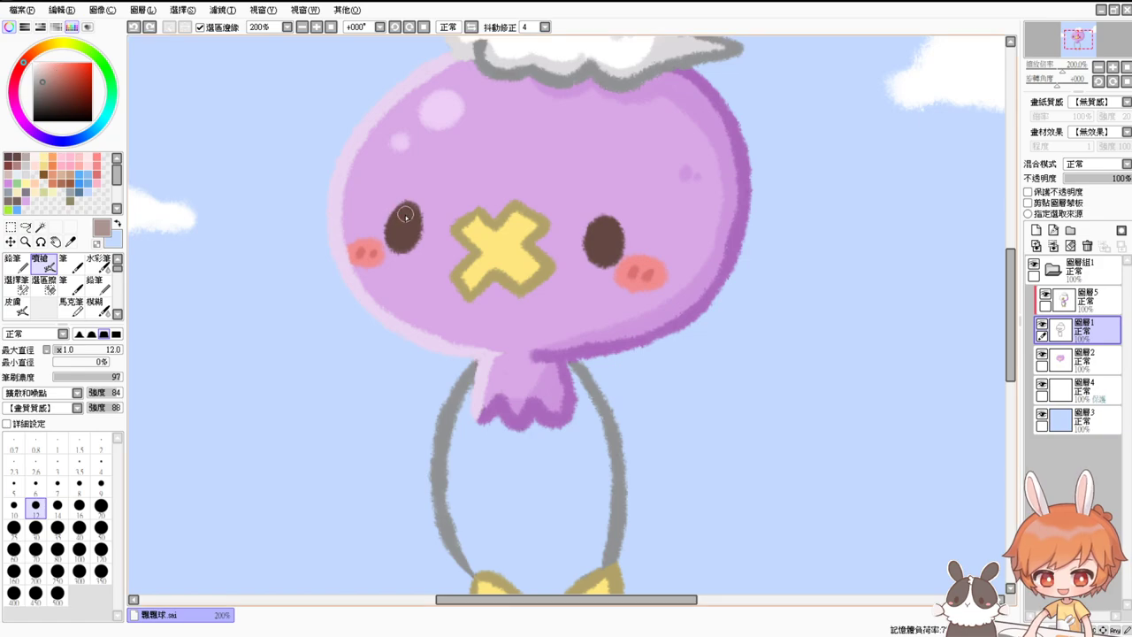
{"action": "left_click_drag", "start_coordinate": [405, 215], "coordinate": [402, 221]}
{"action": "key", "text": "ctrl+z"}
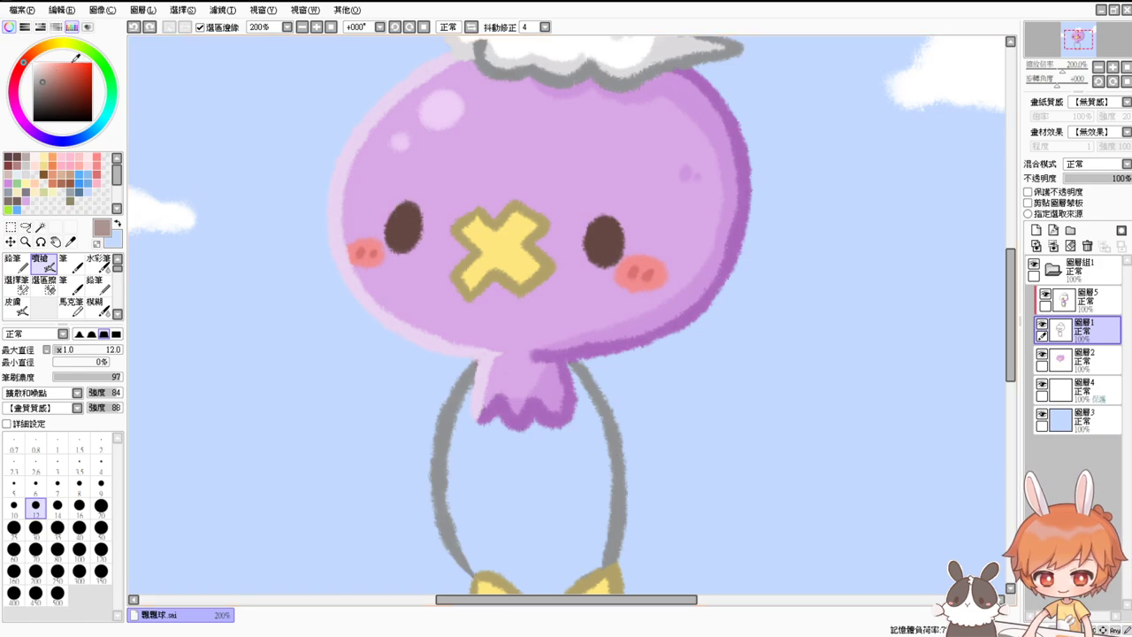
{"action": "left_click_drag", "start_coordinate": [42, 77], "coordinate": [40, 72]}
{"action": "left_click_drag", "start_coordinate": [404, 214], "coordinate": [407, 214]}
{"action": "left_click_drag", "start_coordinate": [600, 233], "coordinate": [604, 226]}
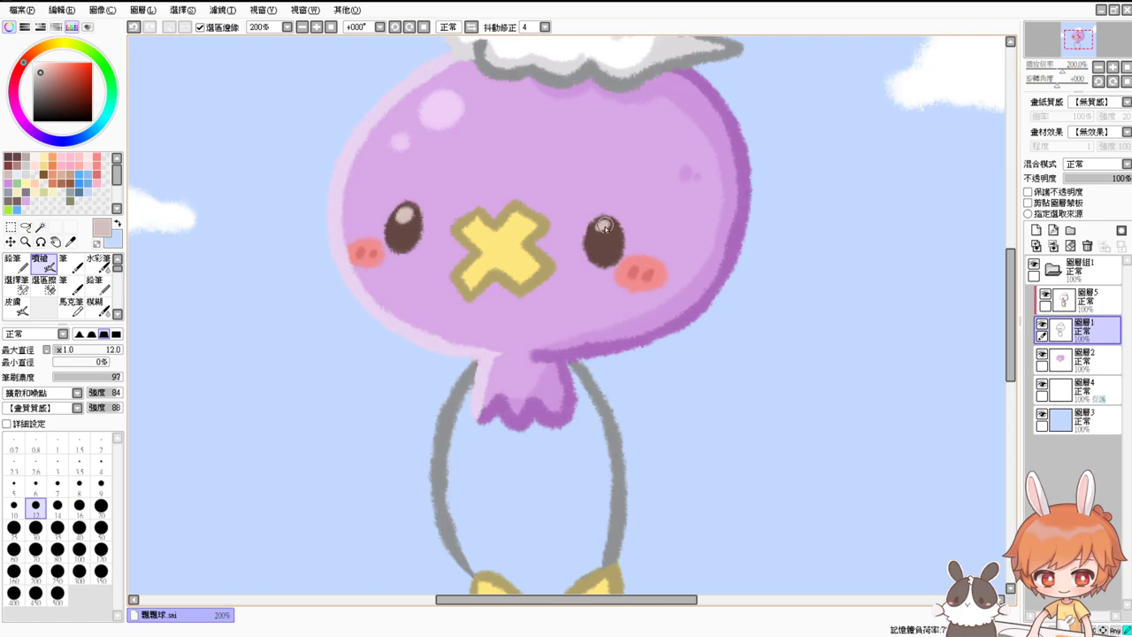
Add a smaller highlight dot to the lower part of each eye, using brush size 4 for the left eye
{"action": "left_click", "coordinate": [597, 243]}
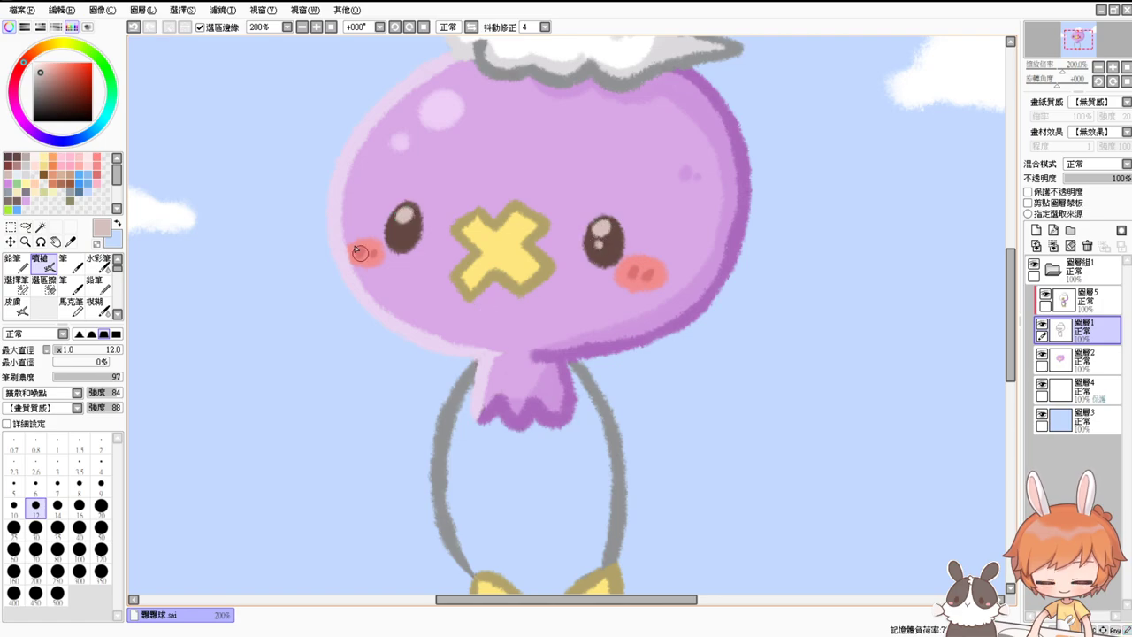
{"action": "left_click", "coordinate": [394, 230]}
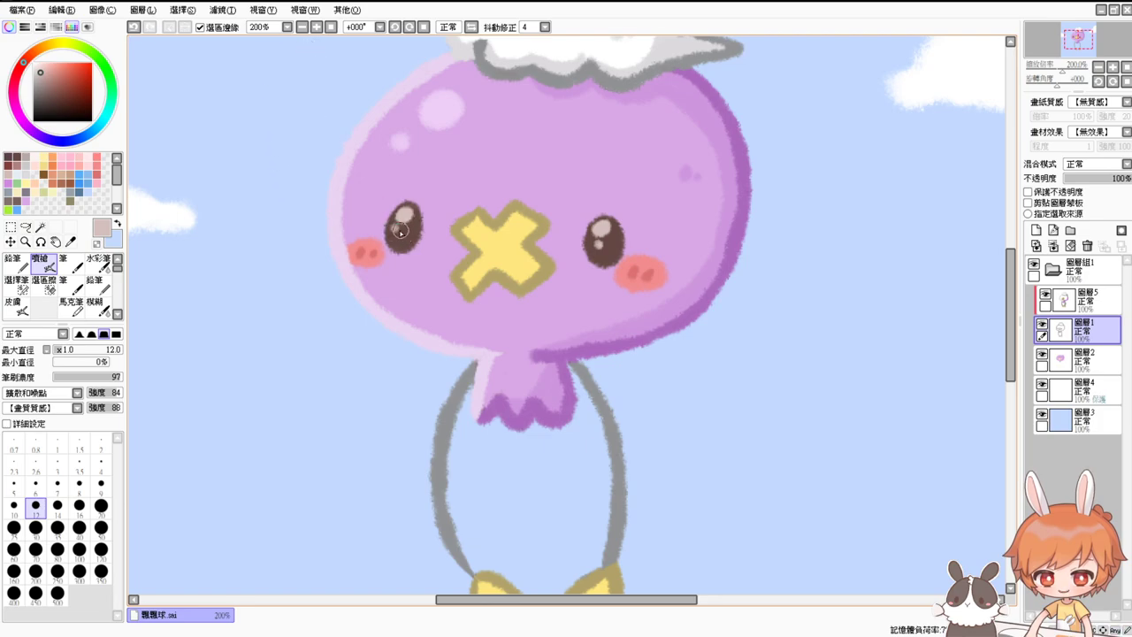
{"action": "key", "text": "ctrl+z"}
{"action": "left_click_drag", "start_coordinate": [401, 232], "coordinate": [395, 231]}
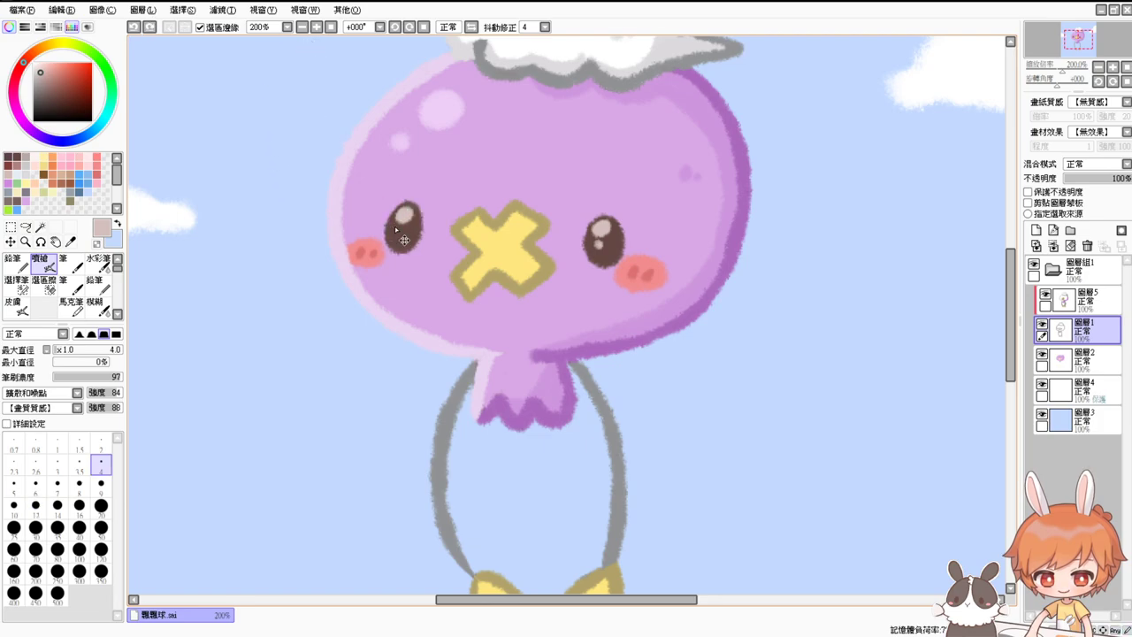
{"action": "left_click", "coordinate": [394, 230]}
{"action": "left_click", "coordinate": [332, 28]}
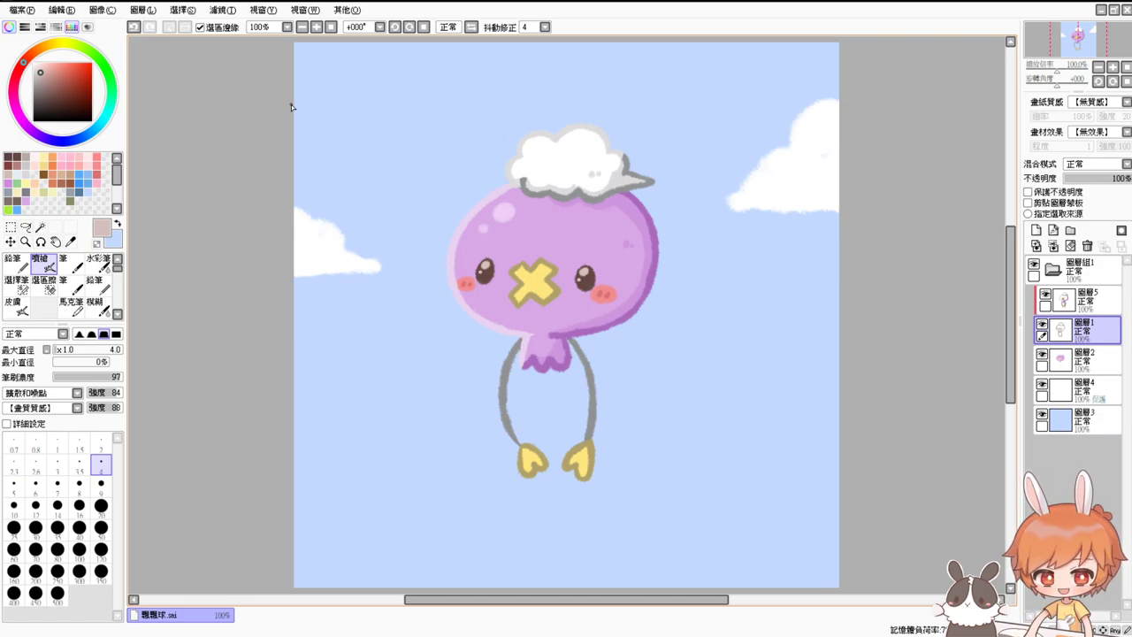
Apply the 水彩1 paper texture to the whole layer group 圖層組1
{"action": "left_click", "coordinate": [1075, 272]}
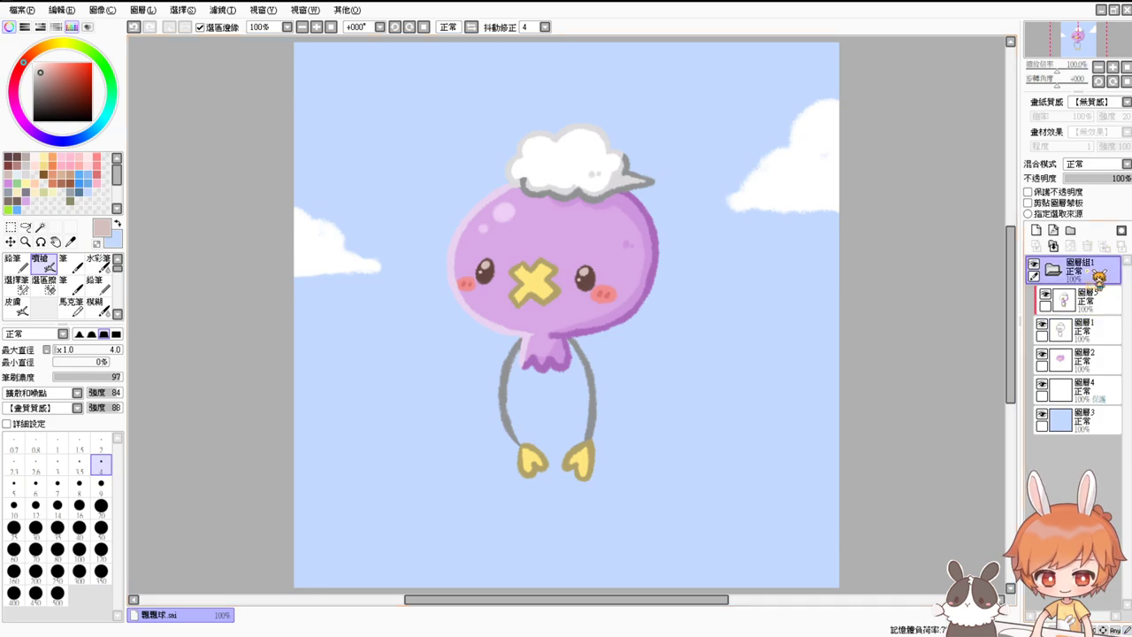
{"action": "left_click", "coordinate": [1058, 270]}
{"action": "left_click", "coordinate": [1058, 270]}
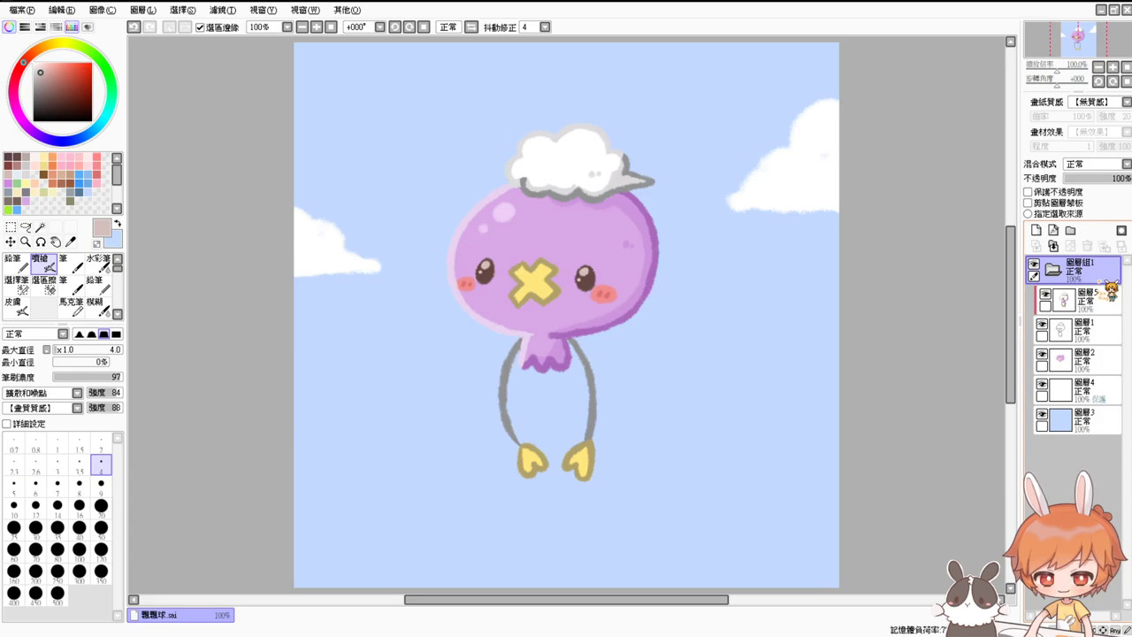
{"action": "left_click", "coordinate": [1099, 299]}
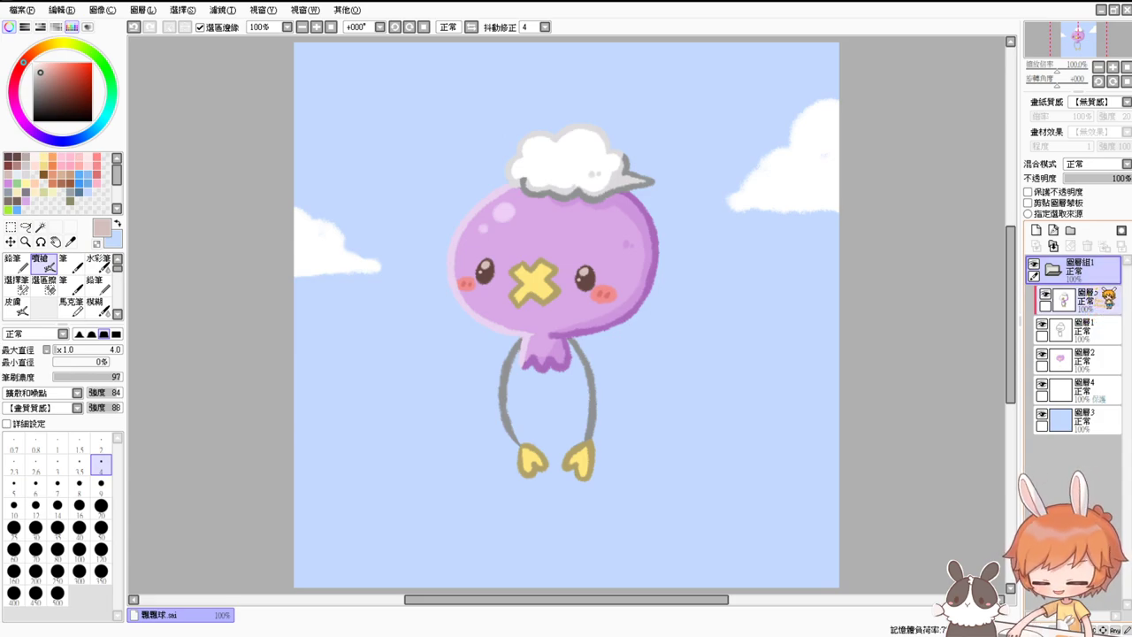
{"action": "left_click", "coordinate": [1100, 426]}
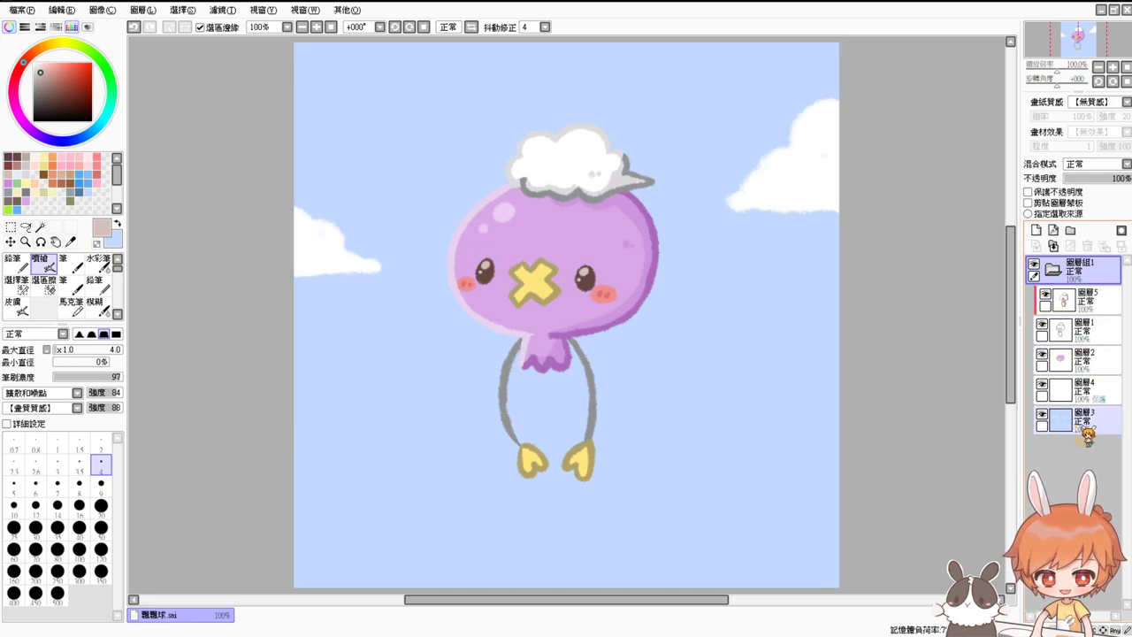
{"action": "left_click", "coordinate": [1061, 273]}
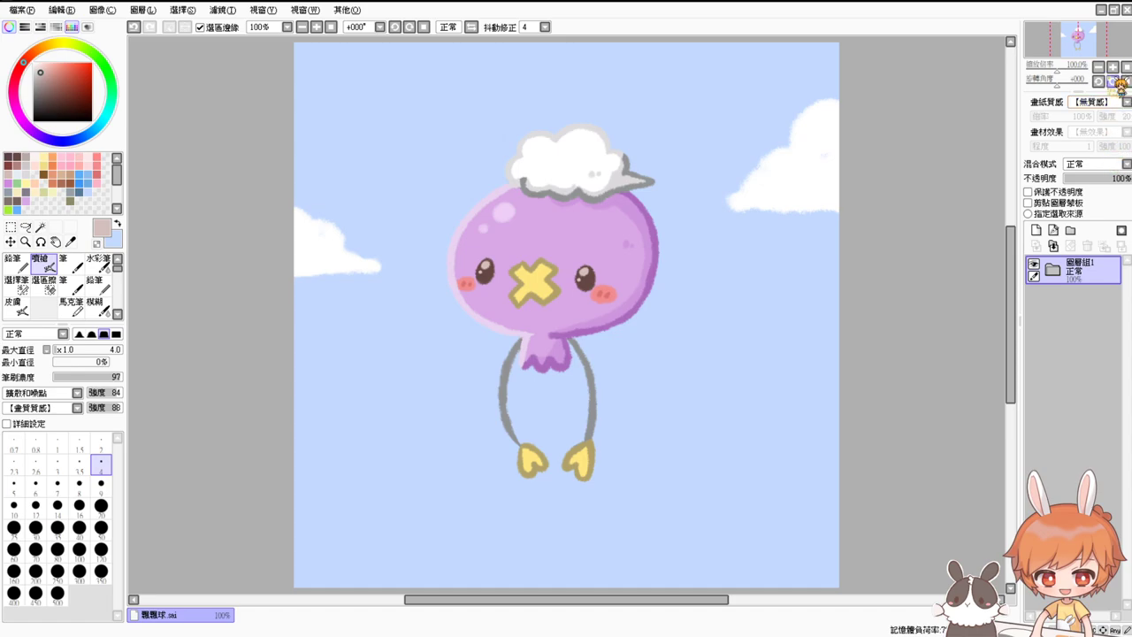
{"action": "left_click", "coordinate": [1121, 103]}
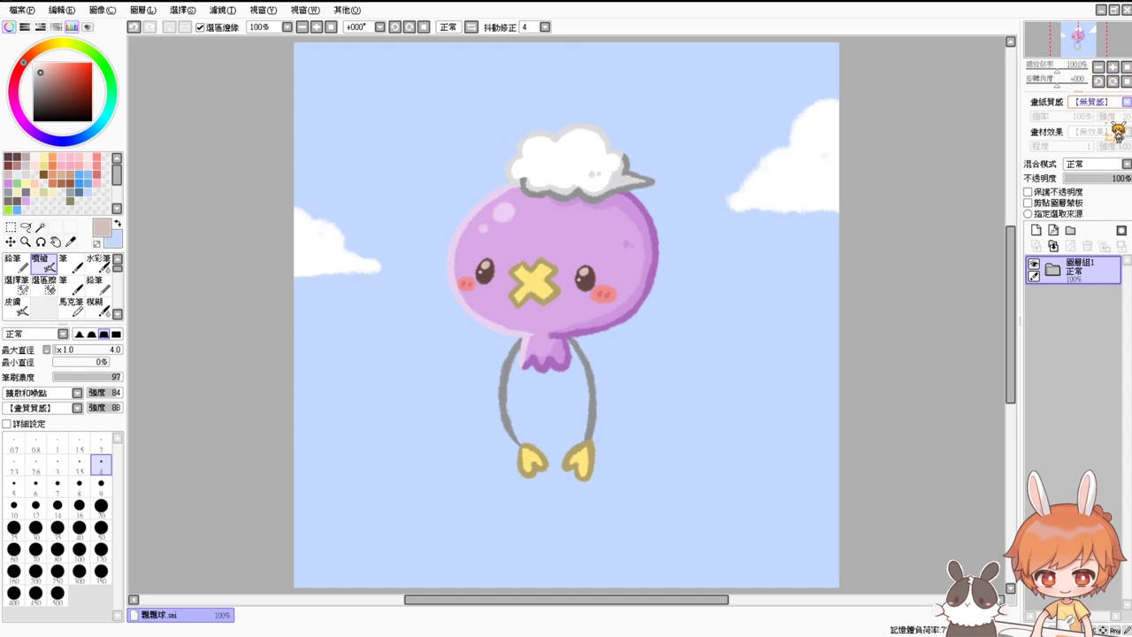
{"action": "left_click", "coordinate": [1110, 128]}
{"action": "left_click", "coordinate": [1110, 116]}
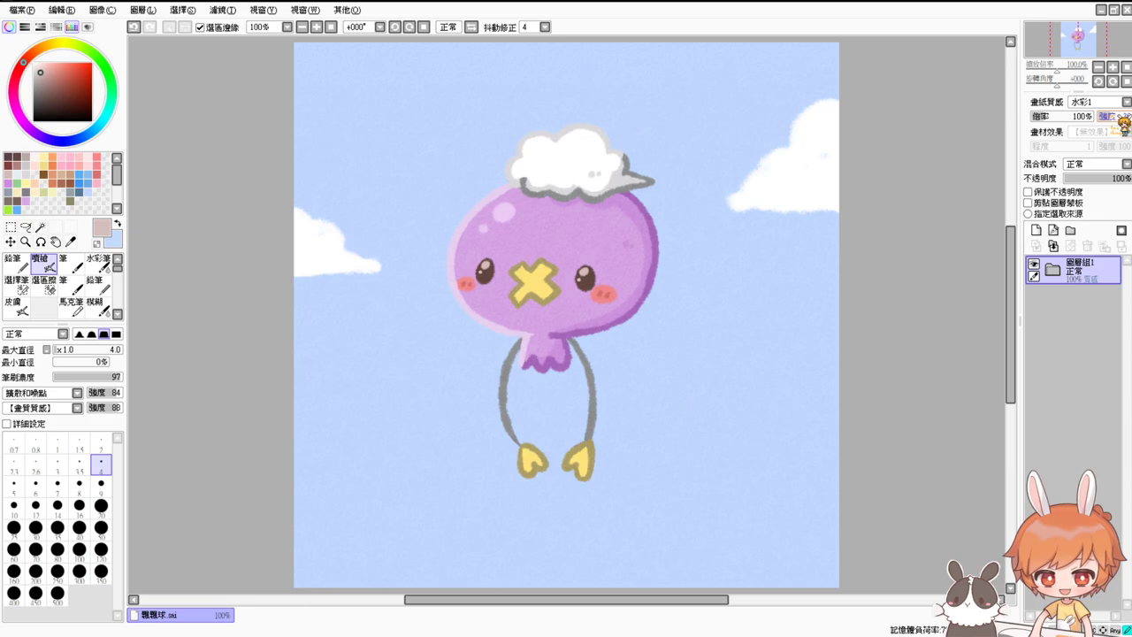
Turn off opacity protection for layer 圖層4 and sample the white of the right background cloud
{"action": "left_click", "coordinate": [1053, 269]}
{"action": "left_click", "coordinate": [1084, 389]}
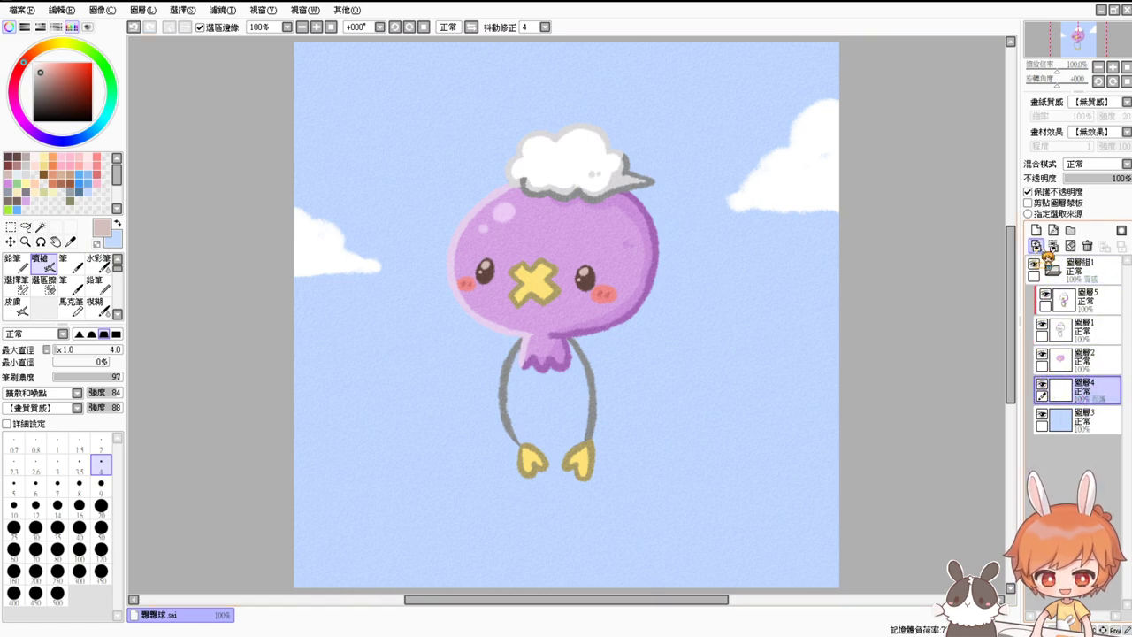
{"action": "left_click", "coordinate": [1029, 192]}
{"action": "left_click", "coordinate": [800, 173], "text": "alt"}
{"action": "left_click_drag", "start_coordinate": [688, 446], "coordinate": [723, 481]}
{"action": "mouse_move", "coordinate": [842, 514]}
{"action": "left_mouse_down"}
{"action": "mouse_move", "coordinate": [791, 521]}
{"action": "mouse_move", "coordinate": [825, 528]}
{"action": "mouse_move", "coordinate": [805, 491]}
{"action": "mouse_move", "coordinate": [813, 503]}
{"action": "mouse_move", "coordinate": [797, 525]}
{"action": "mouse_move", "coordinate": [749, 556]}
{"action": "mouse_move", "coordinate": [662, 574]}
{"action": "mouse_move", "coordinate": [835, 570]}
{"action": "mouse_move", "coordinate": [864, 545]}
{"action": "left_mouse_up"}
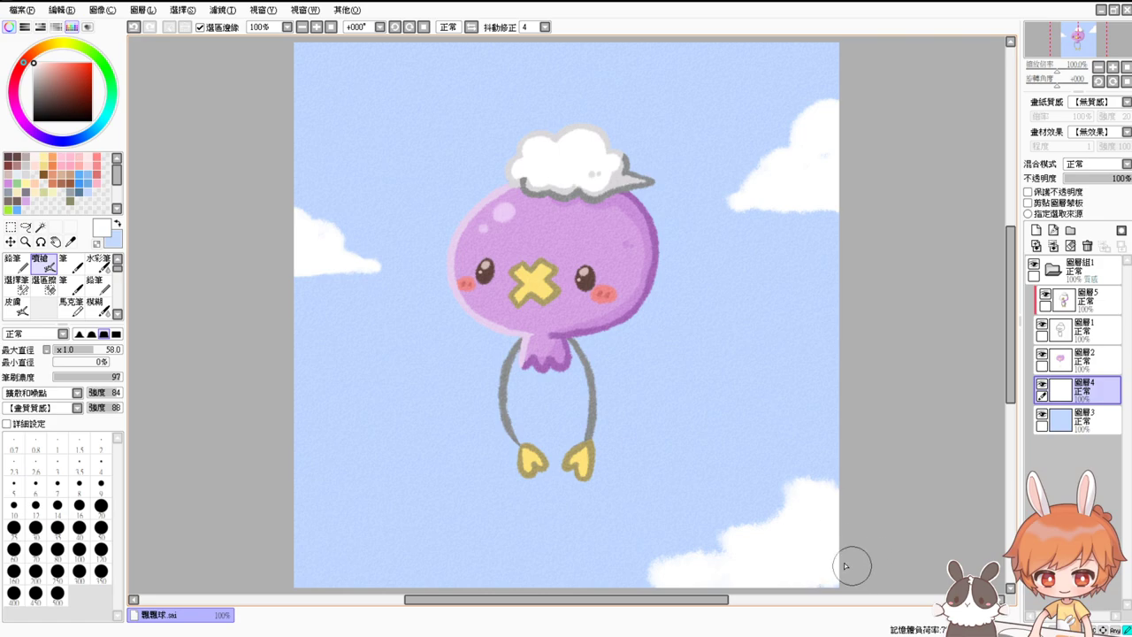
{"action": "key", "text": "ctrl+z"}
Paint a compact white cloud at the sky's lower right edge on layer 圖層4 with the size 58 噴槍 brush
{"action": "mouse_move", "coordinate": [803, 519]}
{"action": "left_mouse_down"}
{"action": "mouse_move", "coordinate": [815, 491]}
{"action": "mouse_move", "coordinate": [792, 505]}
{"action": "mouse_move", "coordinate": [806, 492]}
{"action": "mouse_move", "coordinate": [837, 490]}
{"action": "mouse_move", "coordinate": [804, 500]}
{"action": "mouse_move", "coordinate": [818, 482]}
{"action": "mouse_move", "coordinate": [742, 551]}
{"action": "mouse_move", "coordinate": [854, 546]}
{"action": "mouse_move", "coordinate": [739, 559]}
{"action": "mouse_move", "coordinate": [862, 566]}
{"action": "left_mouse_up"}
{"action": "key", "text": "ctrl+z"}
{"action": "key", "text": "ctrl+z"}
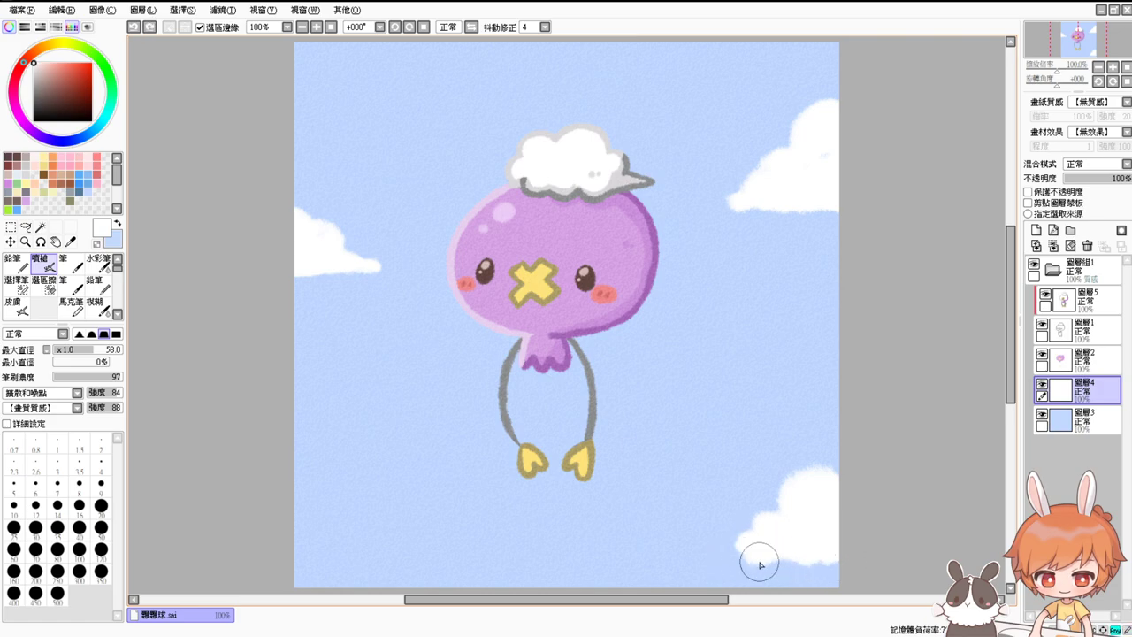
{"action": "left_click_drag", "start_coordinate": [736, 559], "coordinate": [884, 564]}
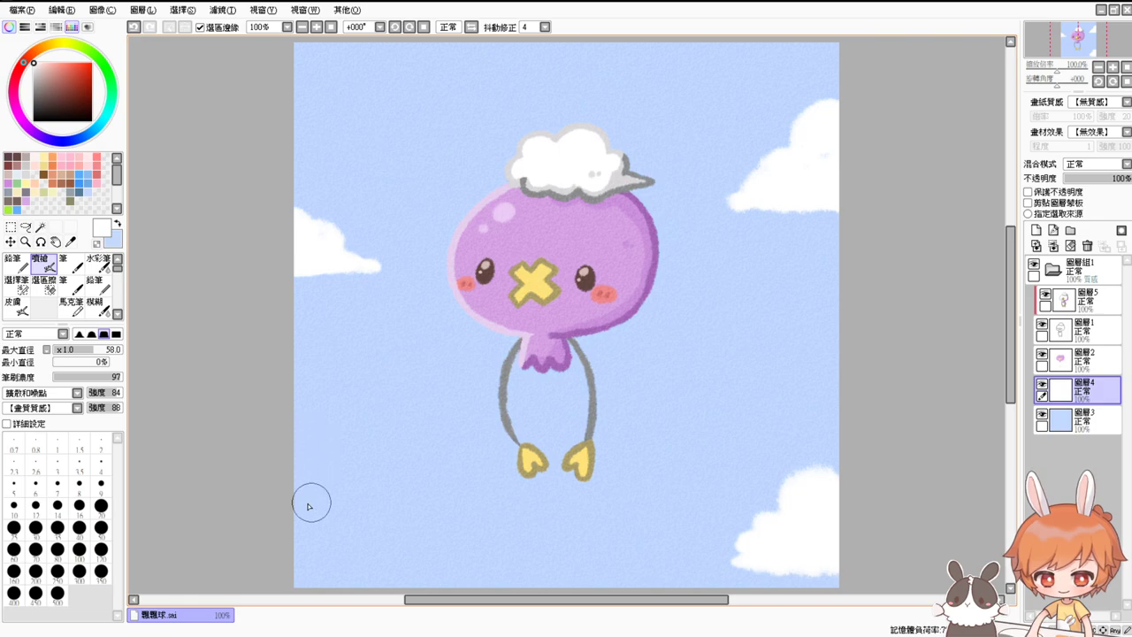
Paint a white cloud at the sky's lower left edge and a thin cloud sliver in its upper left corner
{"action": "mouse_move", "coordinate": [309, 498]}
{"action": "left_mouse_down"}
{"action": "mouse_move", "coordinate": [346, 511]}
{"action": "mouse_move", "coordinate": [342, 498]}
{"action": "mouse_move", "coordinate": [340, 510]}
{"action": "mouse_move", "coordinate": [291, 513]}
{"action": "mouse_move", "coordinate": [296, 540]}
{"action": "mouse_move", "coordinate": [402, 545]}
{"action": "mouse_move", "coordinate": [370, 582]}
{"action": "mouse_move", "coordinate": [330, 552]}
{"action": "left_mouse_up"}
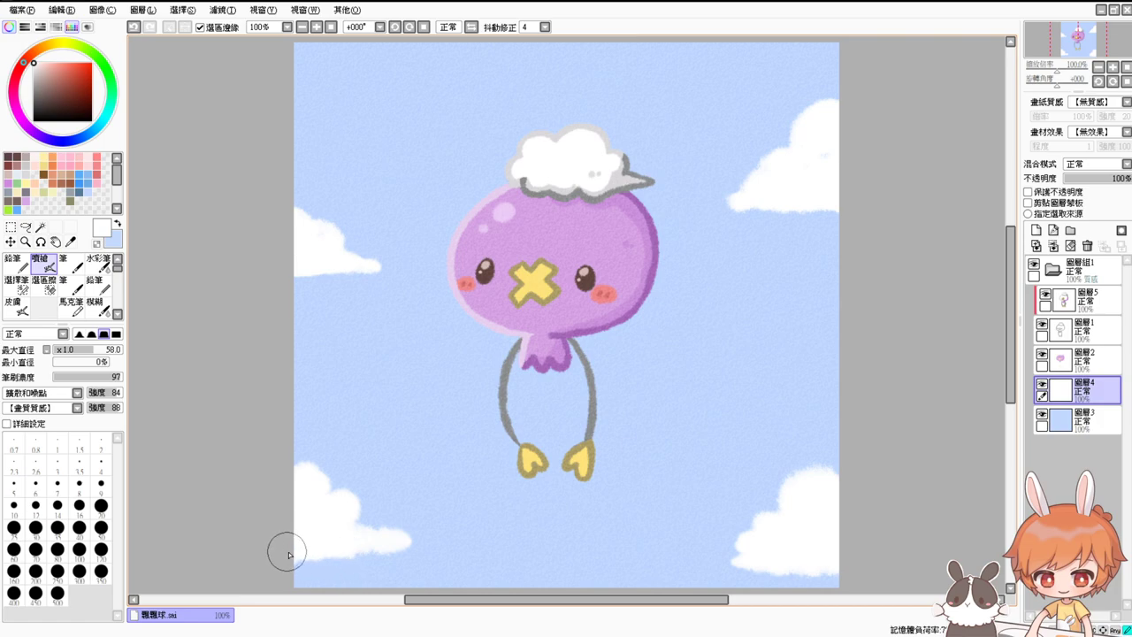
{"action": "left_click_drag", "start_coordinate": [299, 53], "coordinate": [371, 54]}
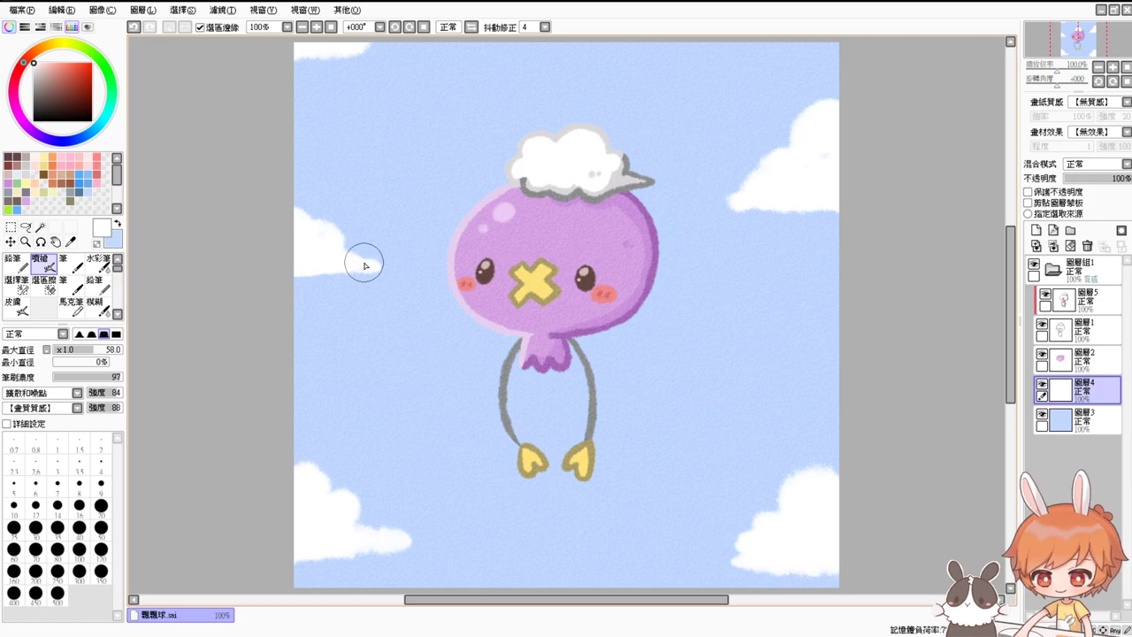
Undo the cloud sliver in the sky's upper left corner and paint a flat white cloud along the top edge above the character
{"action": "key", "text": "ctrl+z"}
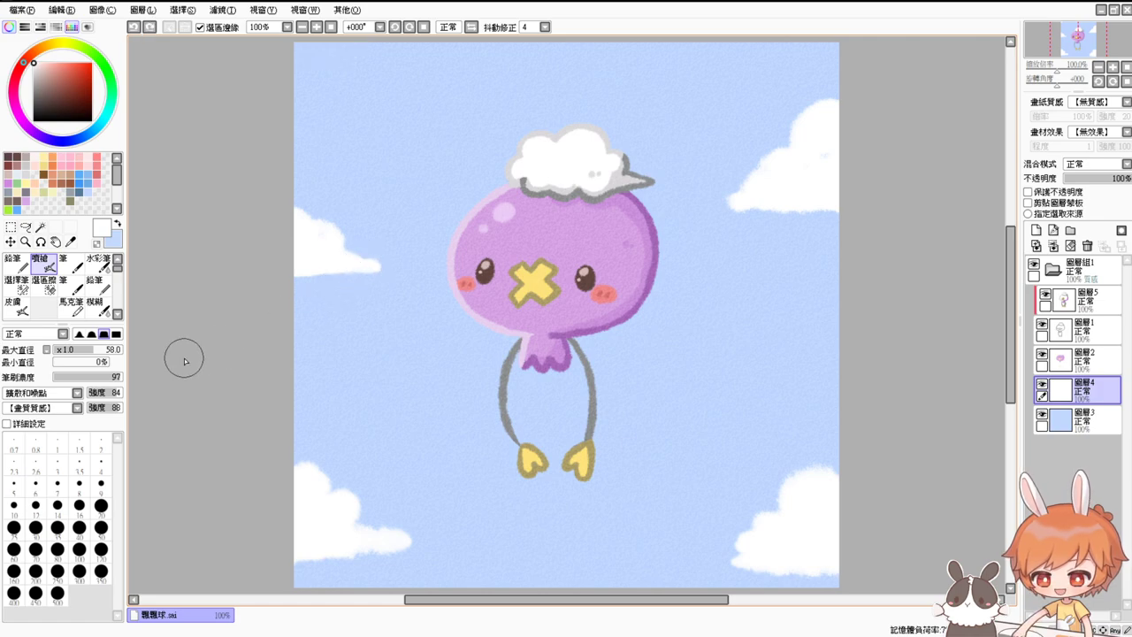
{"action": "left_click_drag", "start_coordinate": [450, 283], "coordinate": [449, 322]}
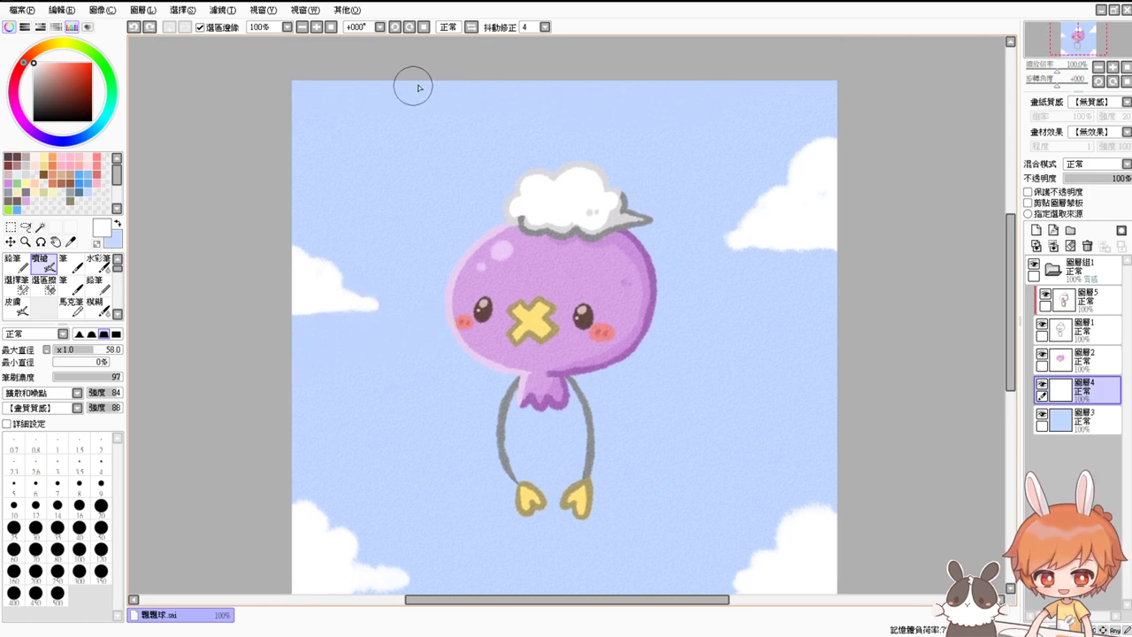
{"action": "mouse_move", "coordinate": [468, 76]}
{"action": "left_mouse_down"}
{"action": "mouse_move", "coordinate": [598, 88]}
{"action": "mouse_move", "coordinate": [483, 75]}
{"action": "mouse_move", "coordinate": [412, 88]}
{"action": "left_mouse_up"}
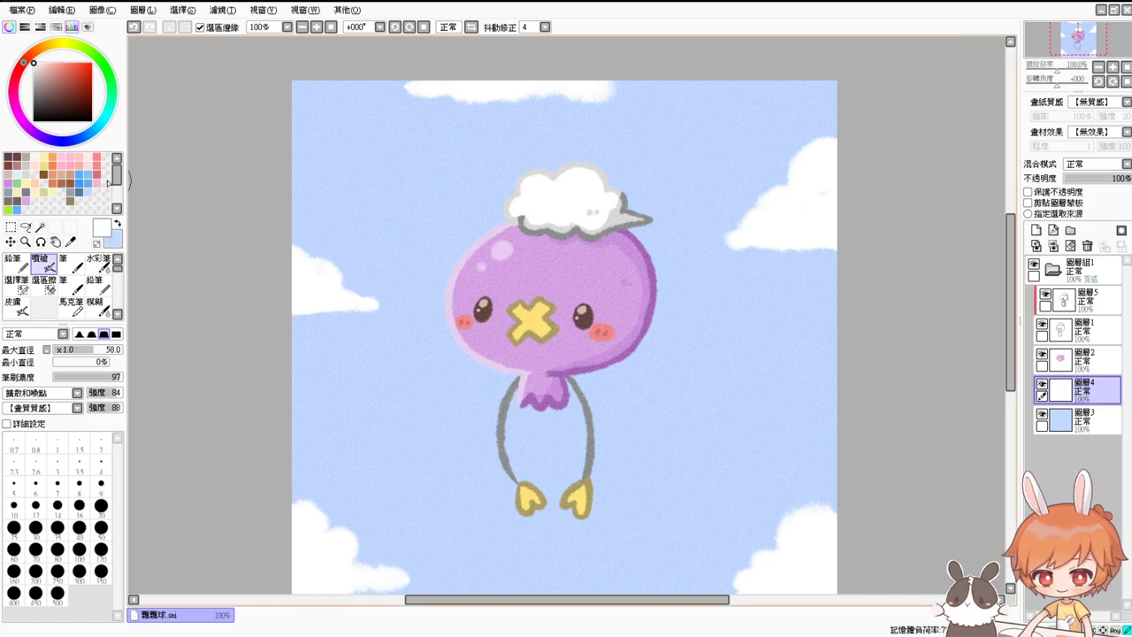
Pick the dark brown swatch and try a signature stroke with a size 8 brush beside the lower right cloud
{"action": "left_click", "coordinate": [17, 159]}
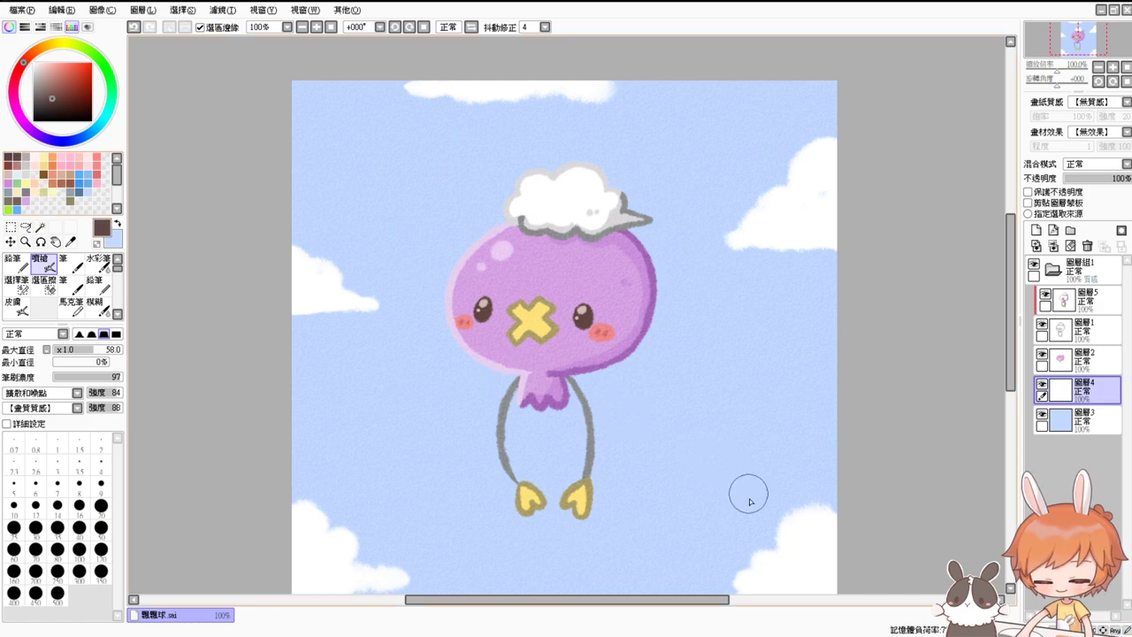
{"action": "mouse_move", "coordinate": [750, 498]}
{"action": "left_mouse_down"}
{"action": "mouse_move", "coordinate": [723, 354]}
{"action": "mouse_move", "coordinate": [631, 410]}
{"action": "left_mouse_up"}
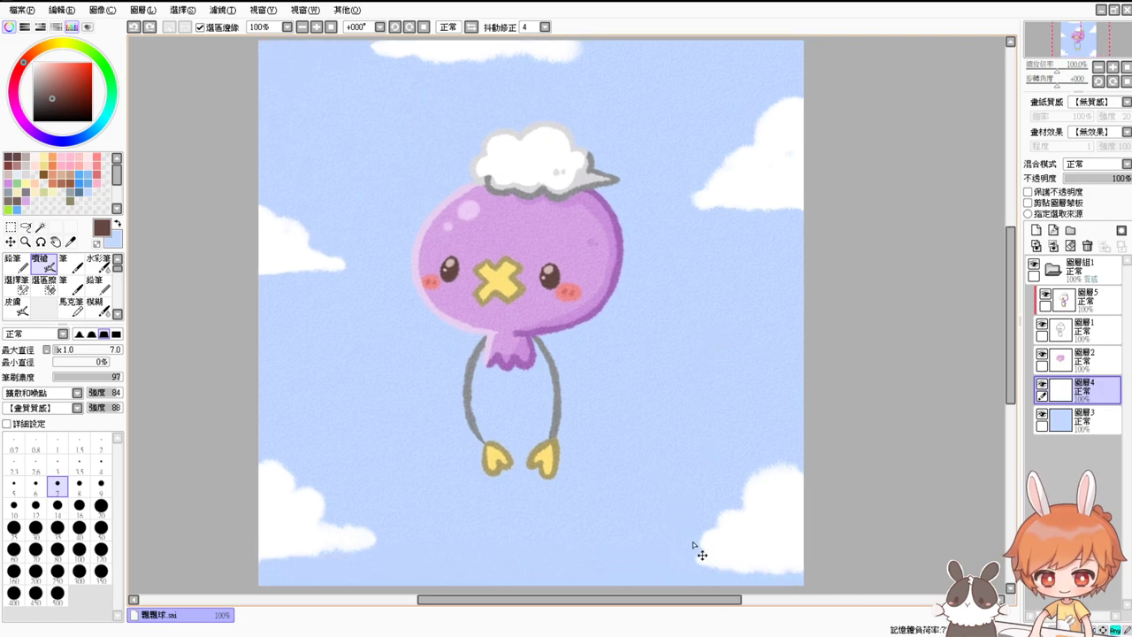
{"action": "key", "text": "bracketright"}
{"action": "left_click_drag", "start_coordinate": [671, 520], "coordinate": [657, 537]}
{"action": "key", "text": "ctrl+z"}
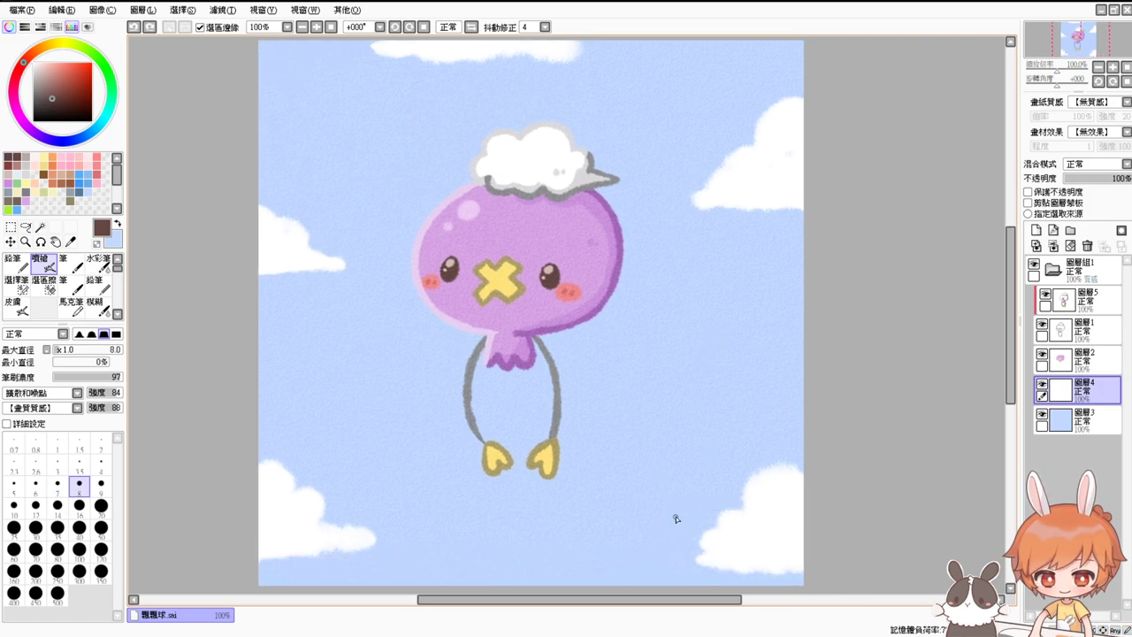
{"action": "key", "text": "ctrl+z"}
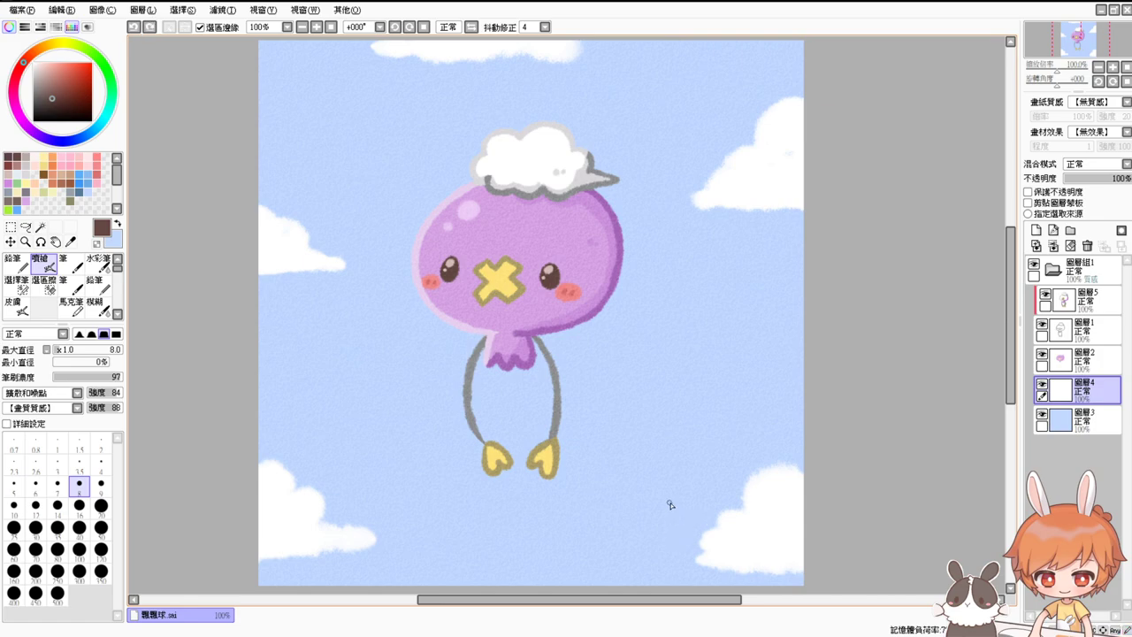
Add a new layer and place it above the layer group 圖層組1
{"action": "left_click", "coordinate": [1093, 298]}
{"action": "left_click", "coordinate": [1037, 231]}
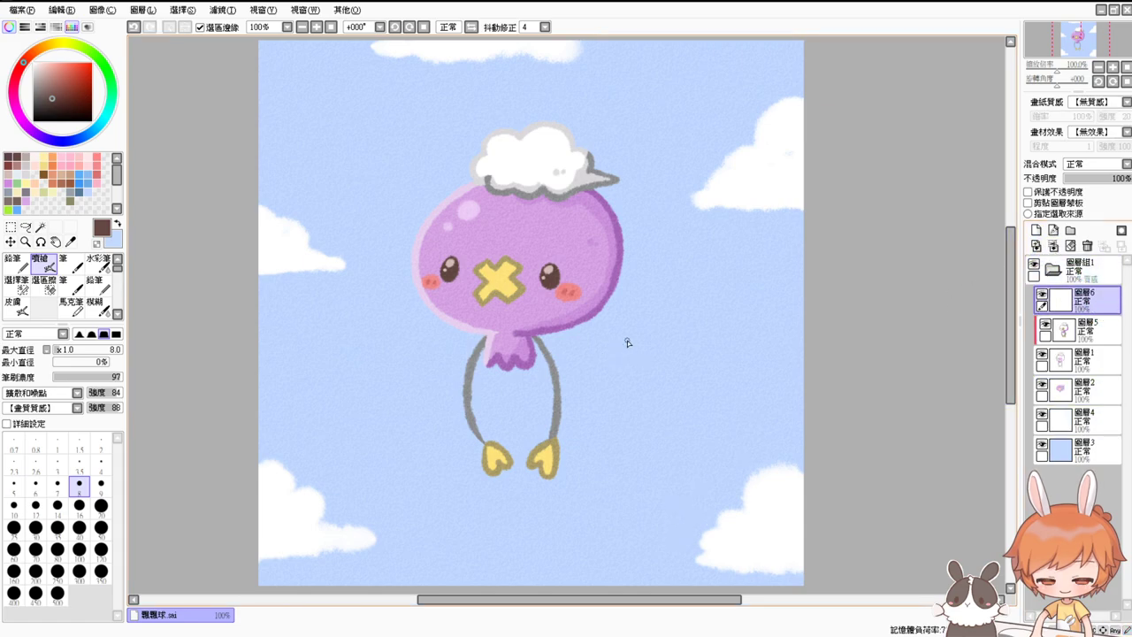
{"action": "mouse_move", "coordinate": [1113, 302]}
{"action": "left_mouse_down"}
{"action": "mouse_move", "coordinate": [1110, 266]}
{"action": "mouse_move", "coordinate": [1095, 300]}
{"action": "left_mouse_up"}
Write a small dark brown signature with a star at the lower right cloud using the size 7 brush
{"action": "left_click_drag", "start_coordinate": [587, 334], "coordinate": [589, 335]}
{"action": "key", "text": "["}
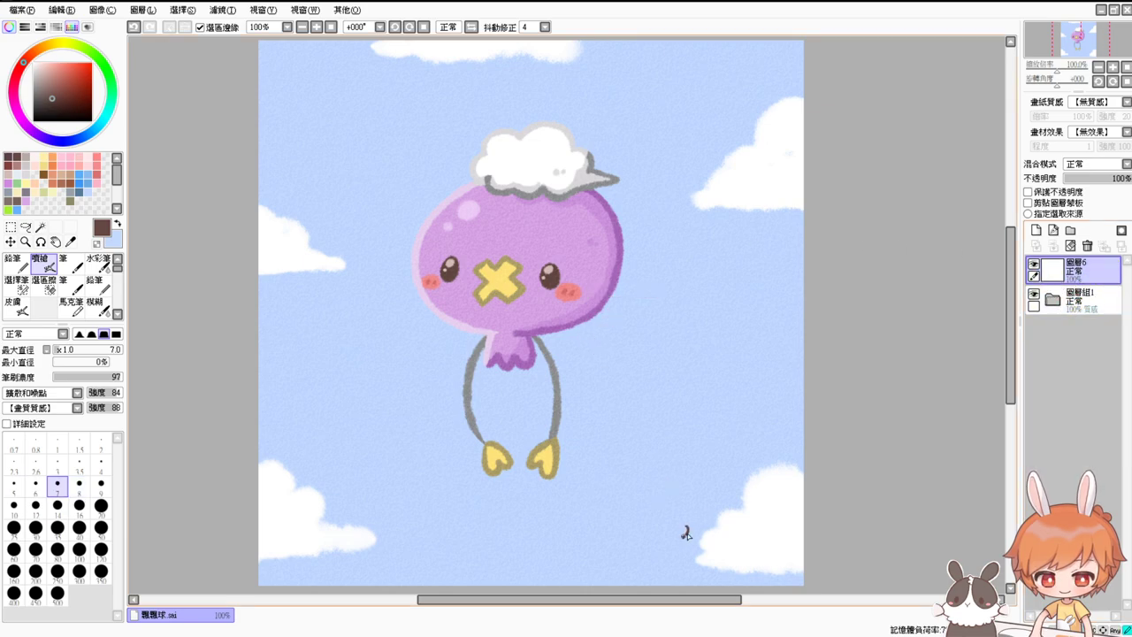
{"action": "key", "text": "ctrl+z"}
{"action": "left_click_drag", "start_coordinate": [692, 534], "coordinate": [688, 537]}
{"action": "left_click_drag", "start_coordinate": [695, 519], "coordinate": [706, 528]}
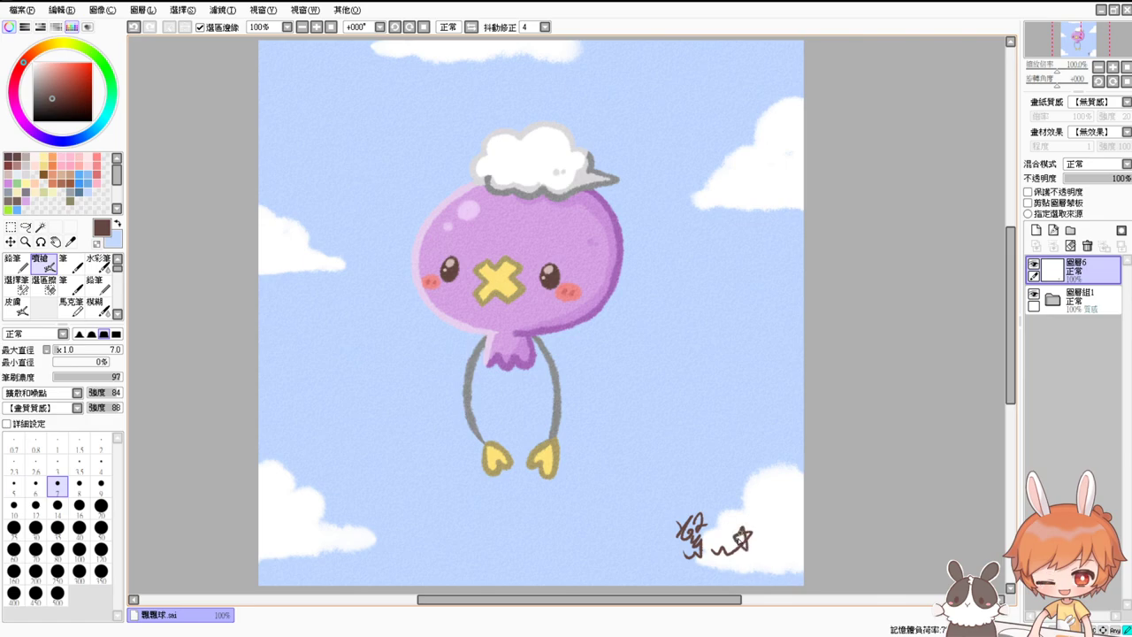
{"action": "left_click_drag", "start_coordinate": [720, 525], "coordinate": [711, 531]}
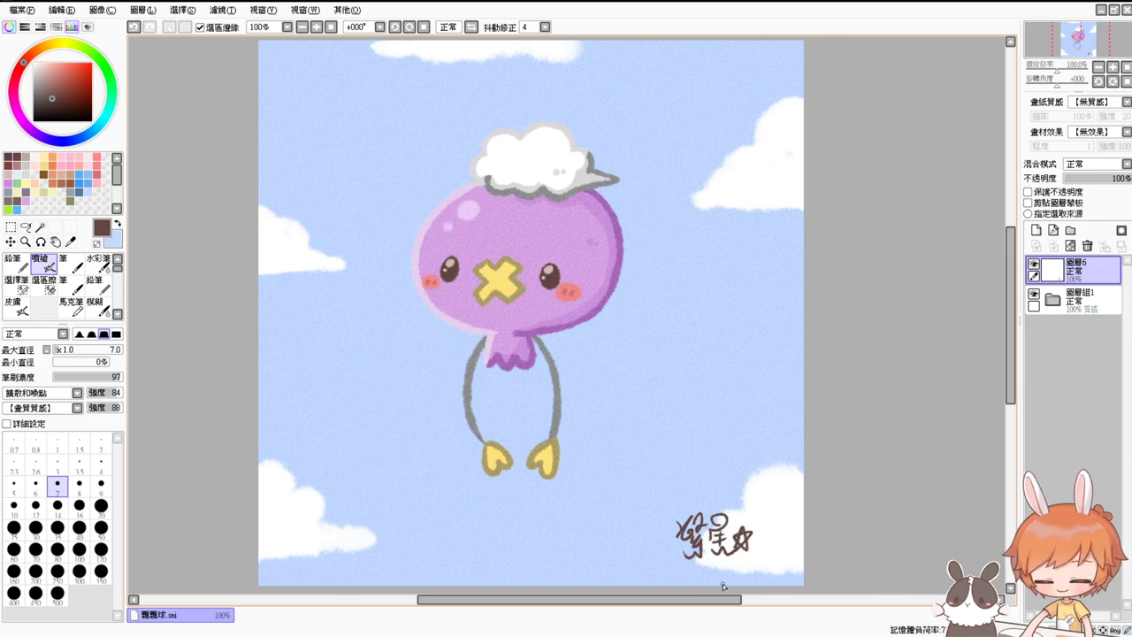
Shrink the signature and move it just below the balloon body, next to the character's right string
{"action": "key", "text": "ctrl+t"}
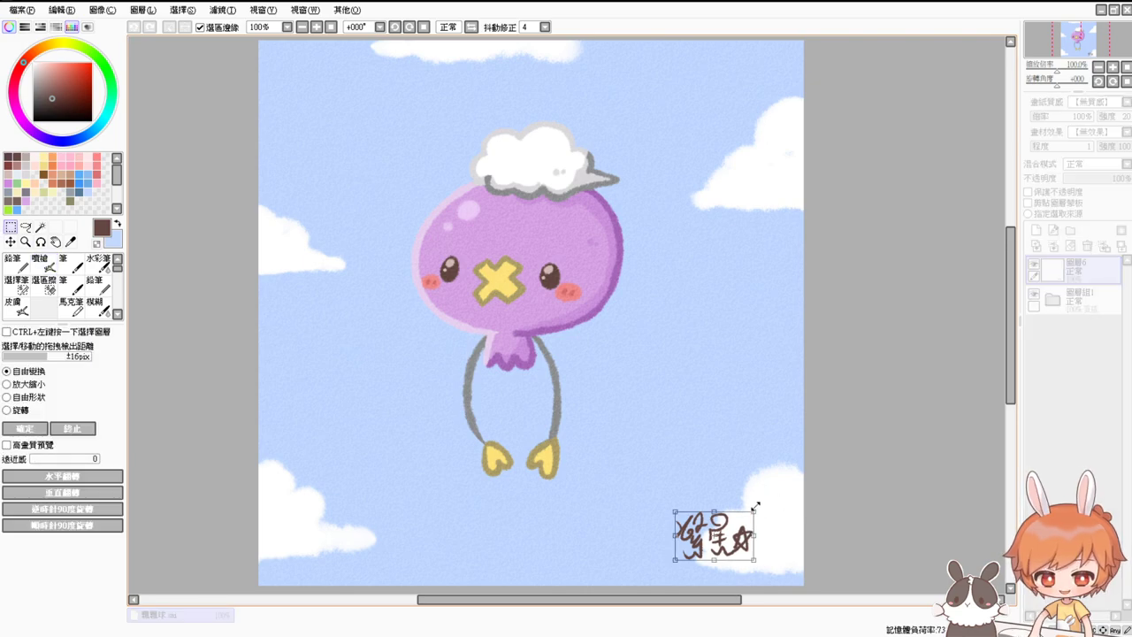
{"action": "mouse_move", "coordinate": [755, 508]}
{"action": "left_mouse_down"}
{"action": "mouse_move", "coordinate": [731, 529]}
{"action": "mouse_move", "coordinate": [537, 272]}
{"action": "mouse_move", "coordinate": [545, 176]}
{"action": "mouse_move", "coordinate": [616, 240]}
{"action": "mouse_move", "coordinate": [597, 341]}
{"action": "mouse_move", "coordinate": [526, 394]}
{"action": "mouse_move", "coordinate": [581, 357]}
{"action": "left_mouse_up"}
{"action": "key", "text": "Return"}
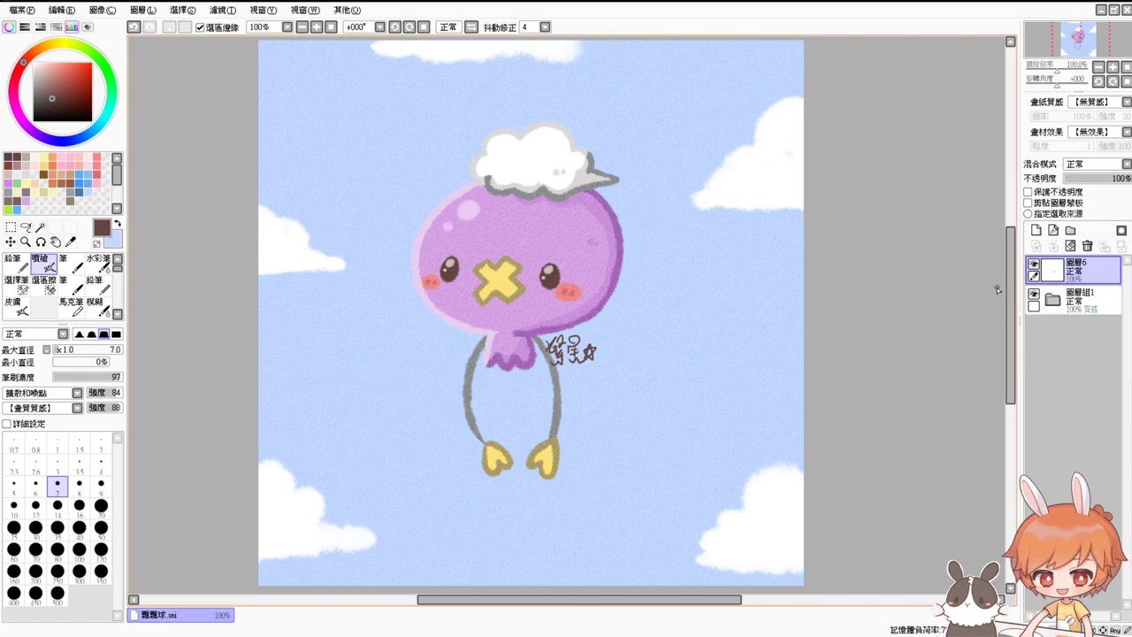
Save the signed drawing as the PNG image 飄飄球.png
{"action": "left_click", "coordinate": [53, 109]}
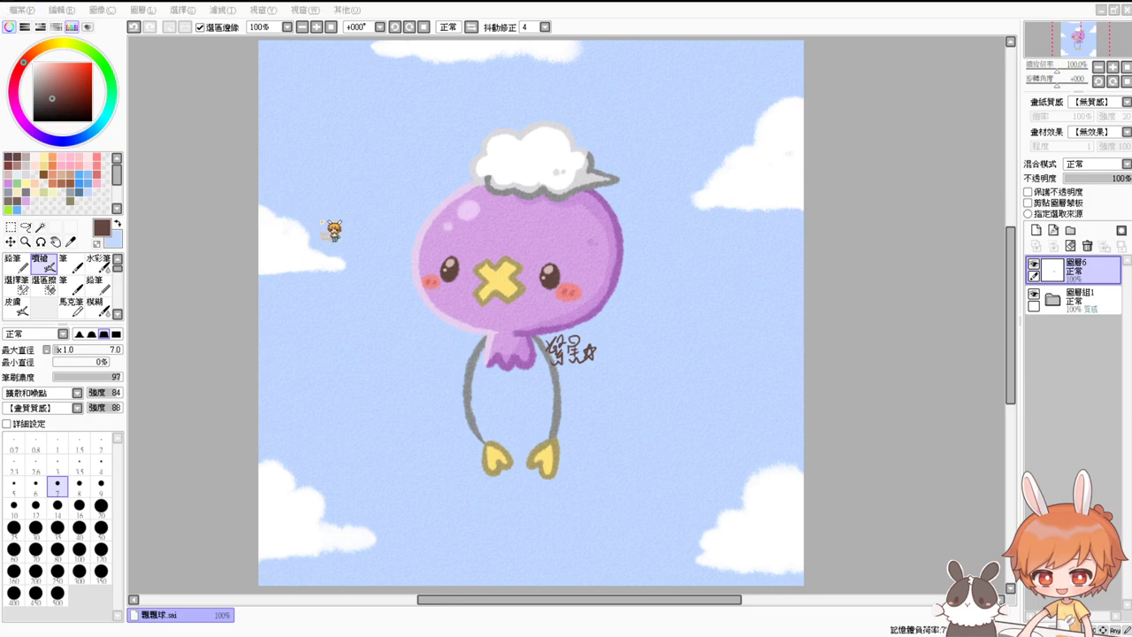
{"action": "left_click", "coordinate": [556, 358]}
{"action": "left_click", "coordinate": [26, 12]}
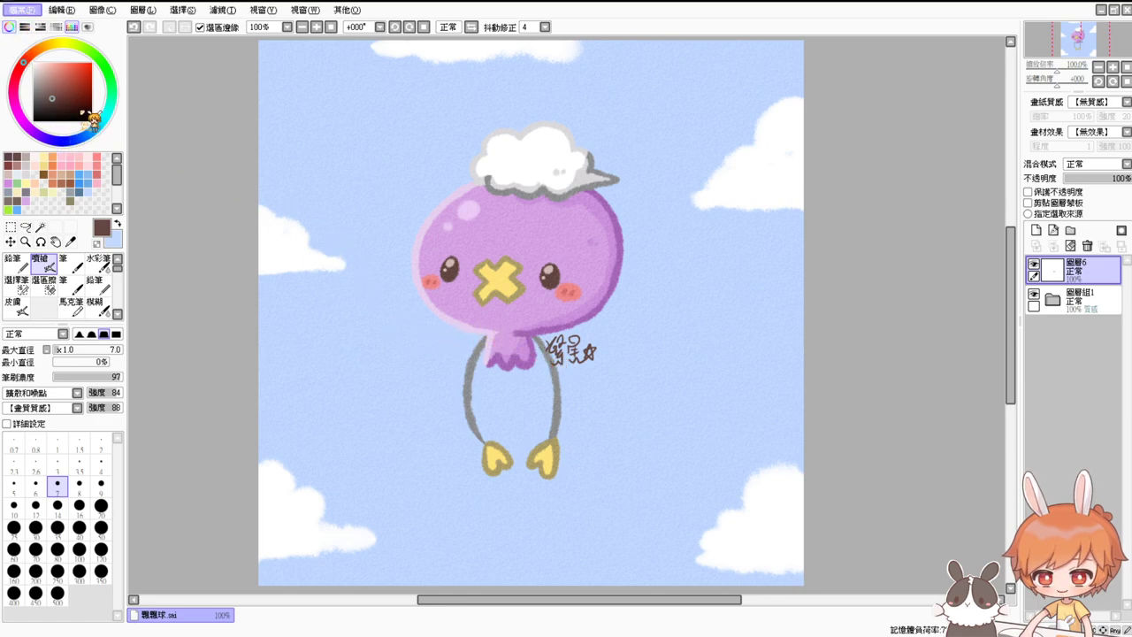
{"action": "left_click", "coordinate": [84, 115]}
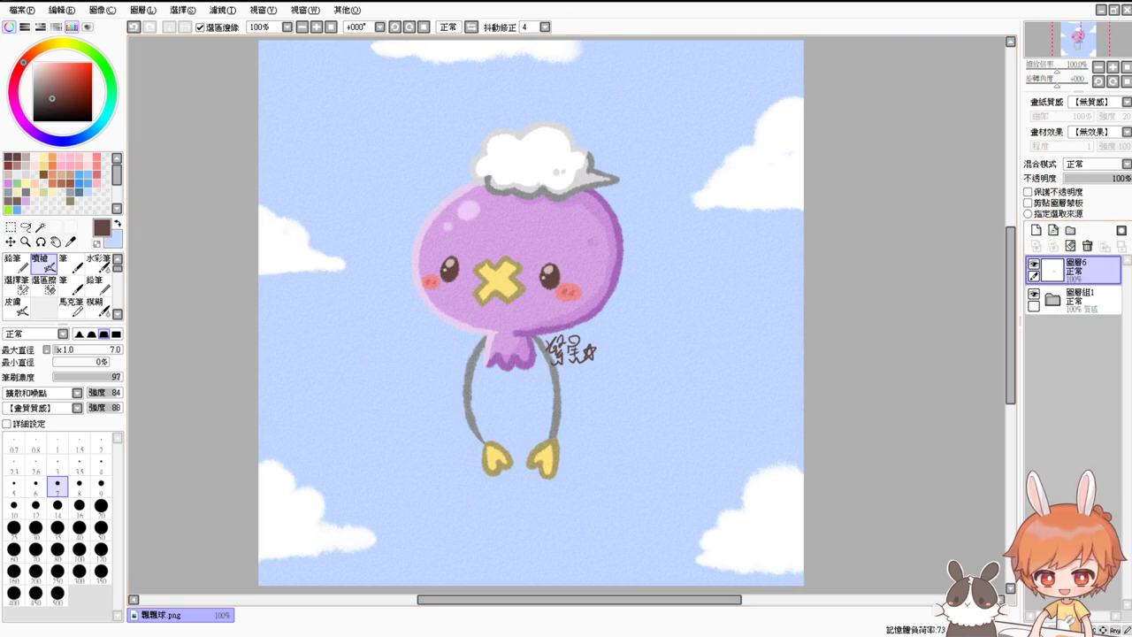
Close the finished drawing and set up a new blank square canvas with a size 17 brush
{"action": "left_click", "coordinate": [1128, 10]}
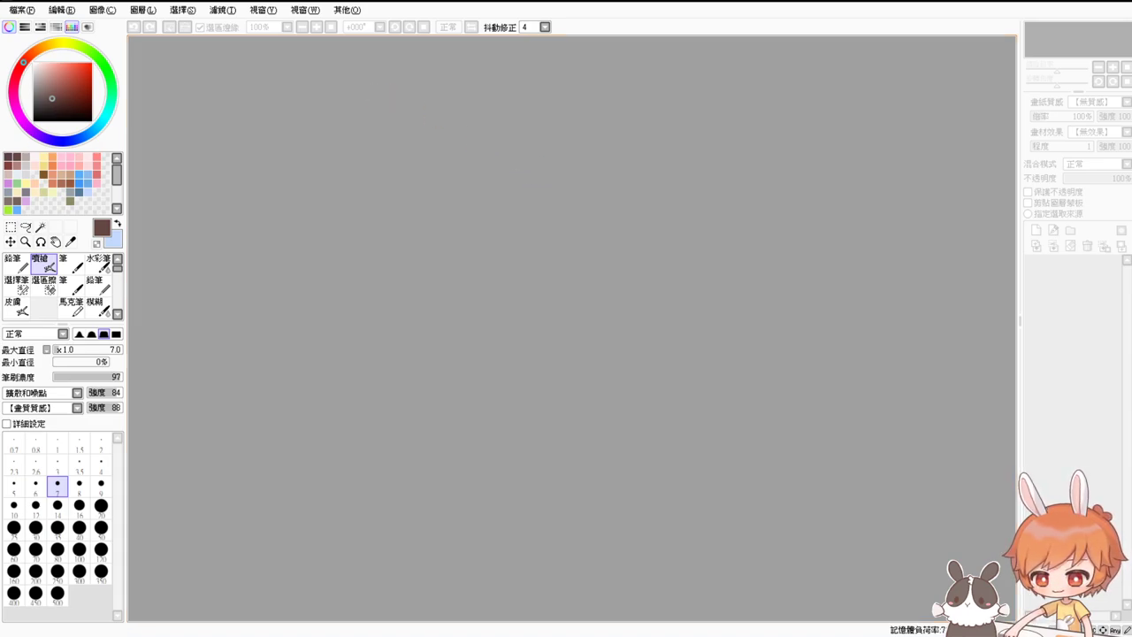
{"action": "key", "text": "ctrl+n"}
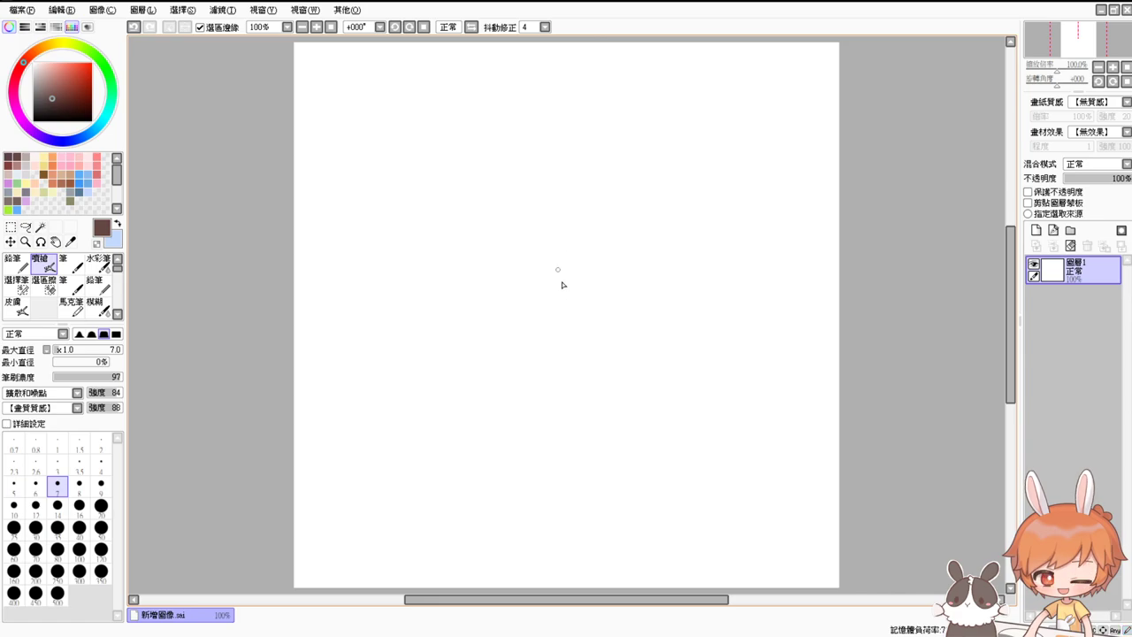
{"action": "left_click_drag", "start_coordinate": [562, 285], "coordinate": [581, 302]}
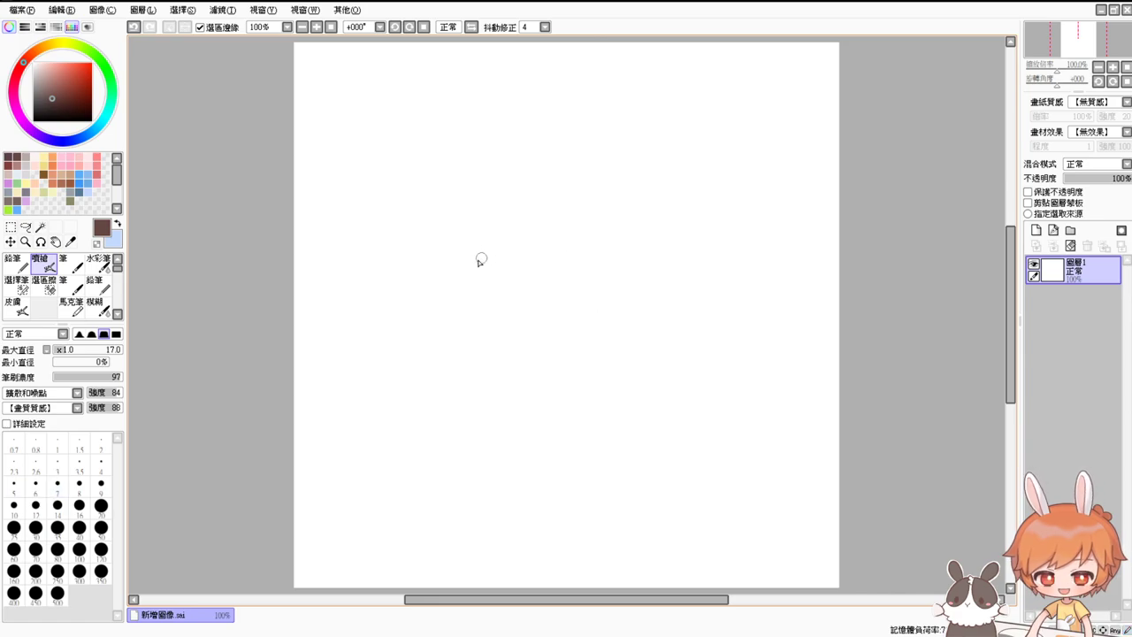
{"action": "mouse_move", "coordinate": [455, 272]}
{"action": "left_mouse_down"}
{"action": "mouse_move", "coordinate": [495, 220]}
{"action": "mouse_move", "coordinate": [566, 212]}
{"action": "left_mouse_up"}
{"action": "key", "text": "ctrl+z"}
{"action": "left_click_drag", "start_coordinate": [450, 177], "coordinate": [436, 324]}
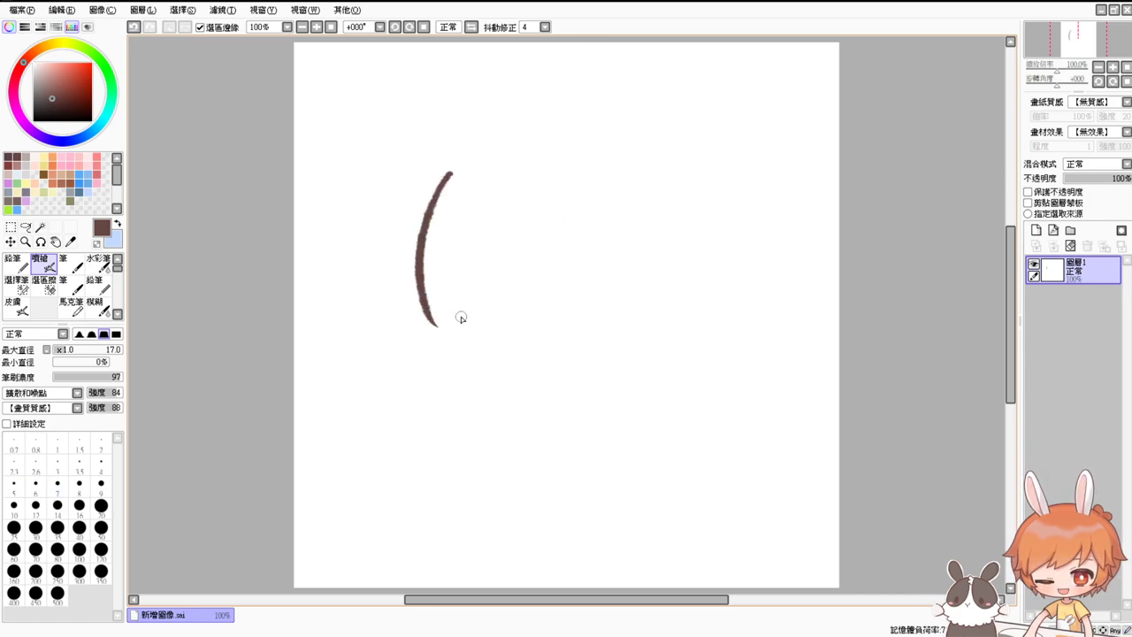
{"action": "mouse_move", "coordinate": [457, 167]}
{"action": "left_mouse_down"}
{"action": "mouse_move", "coordinate": [596, 234]}
{"action": "mouse_move", "coordinate": [645, 301]}
{"action": "mouse_move", "coordinate": [636, 332]}
{"action": "left_mouse_up"}
{"action": "left_click_drag", "start_coordinate": [437, 329], "coordinate": [625, 333]}
{"action": "mouse_move", "coordinate": [484, 146]}
{"action": "left_mouse_down"}
{"action": "mouse_move", "coordinate": [497, 91]}
{"action": "mouse_move", "coordinate": [660, 98]}
{"action": "mouse_move", "coordinate": [499, 140]}
{"action": "left_mouse_up"}
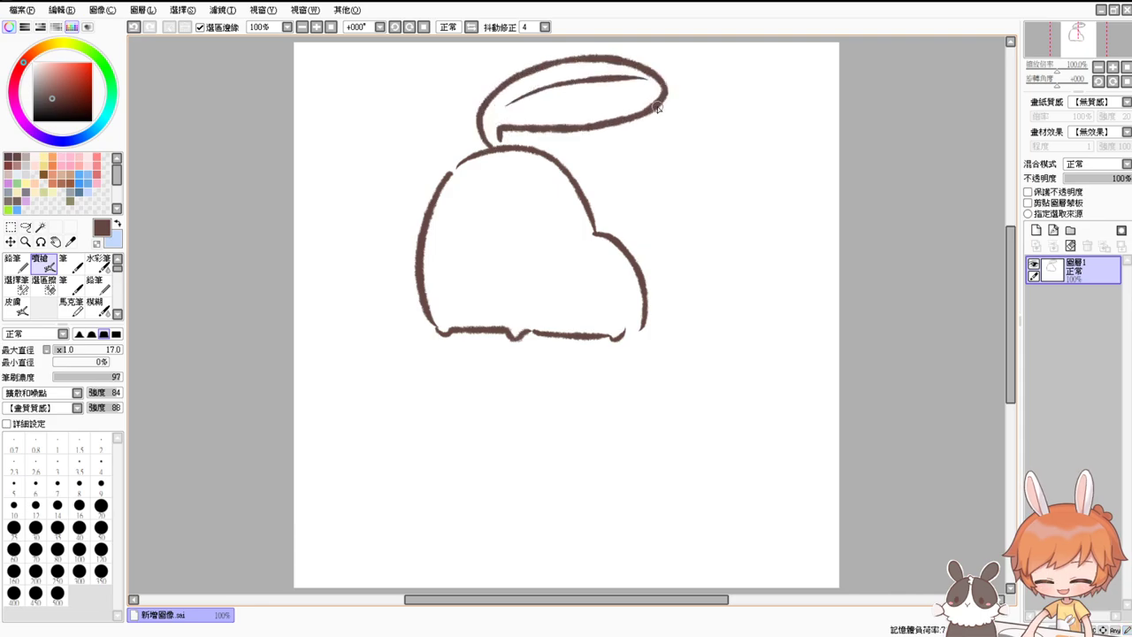
{"action": "key", "text": "ctrl+z"}
{"action": "key", "text": "ctrl+z"}
{"action": "key", "text": "ctrl+z"}
{"action": "key", "text": "ctrl+z"}
{"action": "key", "text": "ctrl+z"}
{"action": "key", "text": "ctrl+z"}
{"action": "key", "text": "ctrl+z"}
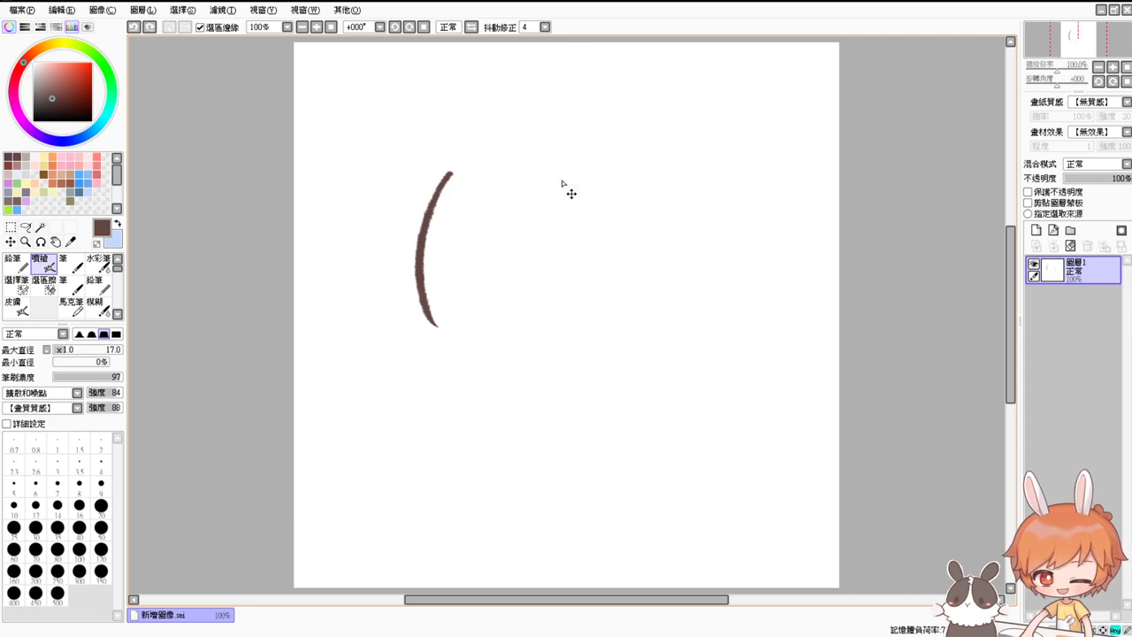
{"action": "mouse_move", "coordinate": [442, 253]}
{"action": "left_mouse_down"}
{"action": "mouse_move", "coordinate": [451, 277]}
{"action": "mouse_move", "coordinate": [444, 243]}
{"action": "mouse_move", "coordinate": [552, 221]}
{"action": "mouse_move", "coordinate": [550, 269]}
{"action": "left_mouse_up"}
{"action": "key", "text": "ctrl+z"}
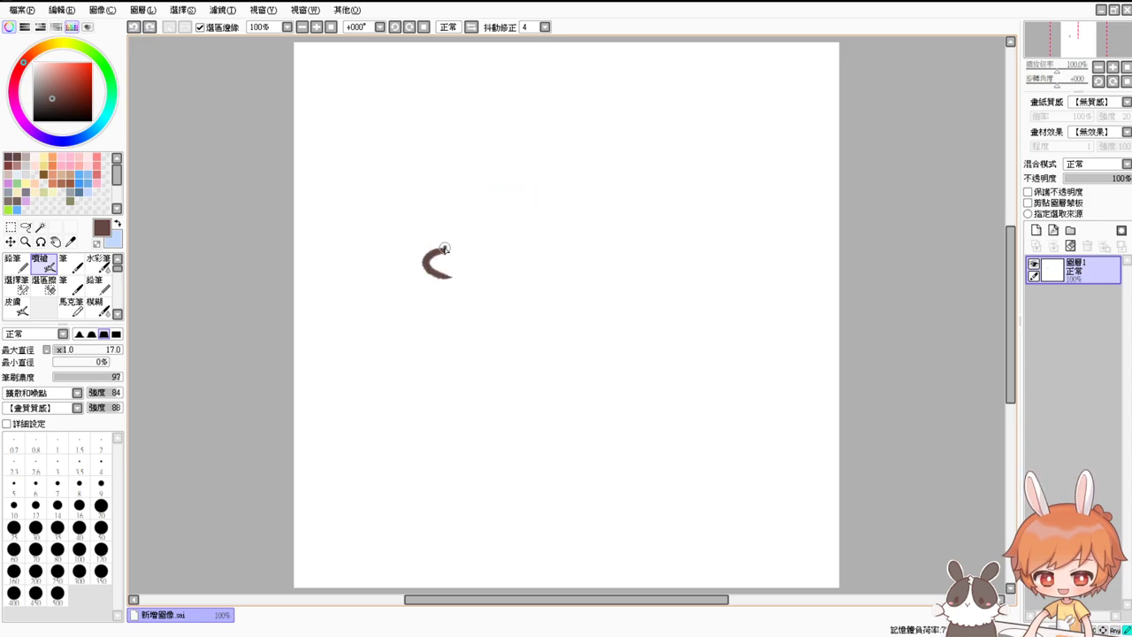
Sketch a small creature's outline in dark brown: round head with pointed snout, small rounded body, arm and feet
{"action": "left_click_drag", "start_coordinate": [444, 249], "coordinate": [550, 269]}
{"action": "mouse_move", "coordinate": [447, 277]}
{"action": "left_mouse_down"}
{"action": "mouse_move", "coordinate": [476, 295]}
{"action": "mouse_move", "coordinate": [513, 294]}
{"action": "mouse_move", "coordinate": [448, 277]}
{"action": "mouse_move", "coordinate": [518, 284]}
{"action": "mouse_move", "coordinate": [512, 304]}
{"action": "mouse_move", "coordinate": [531, 320]}
{"action": "left_mouse_up"}
{"action": "key", "text": "ctrl+z"}
{"action": "mouse_move", "coordinate": [567, 264]}
{"action": "left_mouse_down"}
{"action": "mouse_move", "coordinate": [543, 329]}
{"action": "mouse_move", "coordinate": [537, 309]}
{"action": "mouse_move", "coordinate": [531, 329]}
{"action": "mouse_move", "coordinate": [541, 325]}
{"action": "left_mouse_up"}
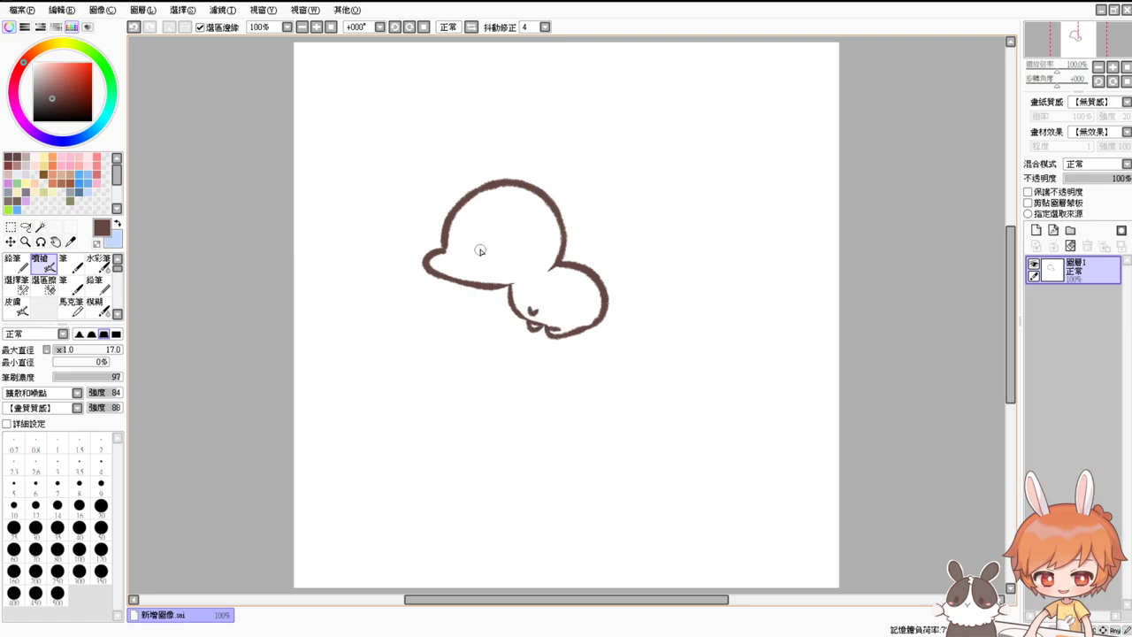
Draw the creature's closed eye and shade a dark band along its head and a dark patch on its back
{"action": "mouse_move", "coordinate": [474, 252]}
{"action": "left_mouse_down"}
{"action": "mouse_move", "coordinate": [508, 248]}
{"action": "mouse_move", "coordinate": [517, 192]}
{"action": "mouse_move", "coordinate": [568, 244]}
{"action": "left_mouse_up"}
{"action": "left_click_drag", "start_coordinate": [516, 194], "coordinate": [566, 234]}
{"action": "mouse_move", "coordinate": [451, 223]}
{"action": "left_mouse_down"}
{"action": "mouse_move", "coordinate": [467, 198]}
{"action": "mouse_move", "coordinate": [511, 187]}
{"action": "mouse_move", "coordinate": [550, 209]}
{"action": "mouse_move", "coordinate": [577, 295]}
{"action": "mouse_move", "coordinate": [566, 271]}
{"action": "mouse_move", "coordinate": [600, 283]}
{"action": "left_mouse_up"}
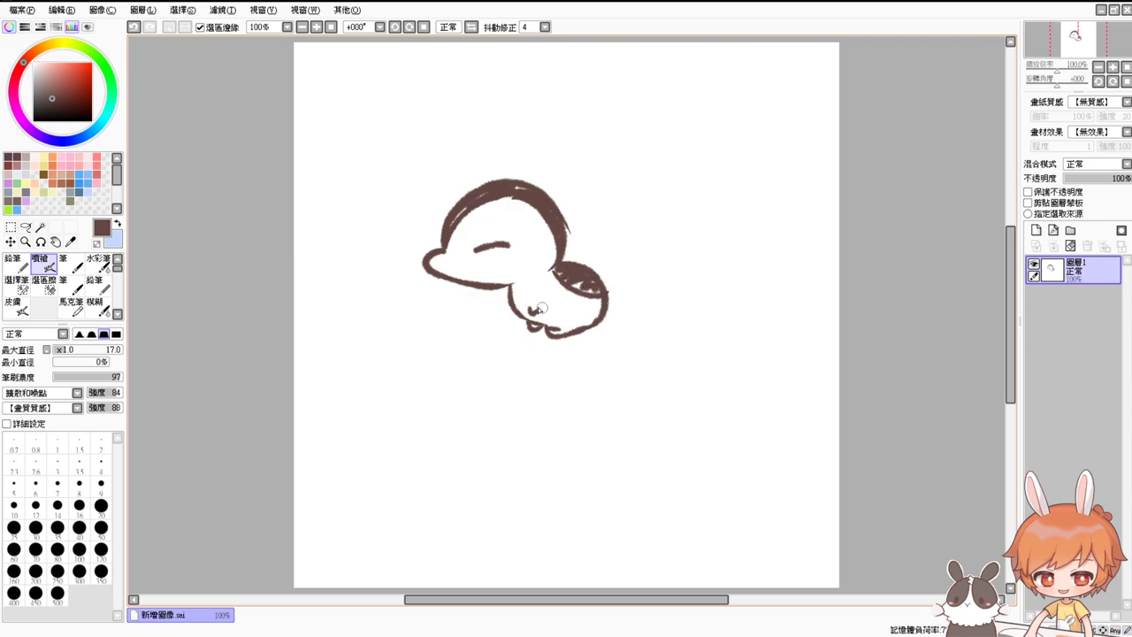
Draw spiky flames with an inner flame on the creature's back and an oval cheek with two short marks
{"action": "mouse_move", "coordinate": [568, 235]}
{"action": "left_mouse_down"}
{"action": "mouse_move", "coordinate": [603, 208]}
{"action": "mouse_move", "coordinate": [663, 232]}
{"action": "mouse_move", "coordinate": [642, 268]}
{"action": "mouse_move", "coordinate": [657, 287]}
{"action": "mouse_move", "coordinate": [609, 304]}
{"action": "left_mouse_up"}
{"action": "mouse_move", "coordinate": [579, 269]}
{"action": "left_mouse_down"}
{"action": "mouse_move", "coordinate": [596, 241]}
{"action": "mouse_move", "coordinate": [614, 283]}
{"action": "left_mouse_up"}
{"action": "left_click_drag", "start_coordinate": [516, 258], "coordinate": [514, 267]}
{"action": "left_click_drag", "start_coordinate": [522, 259], "coordinate": [517, 269]}
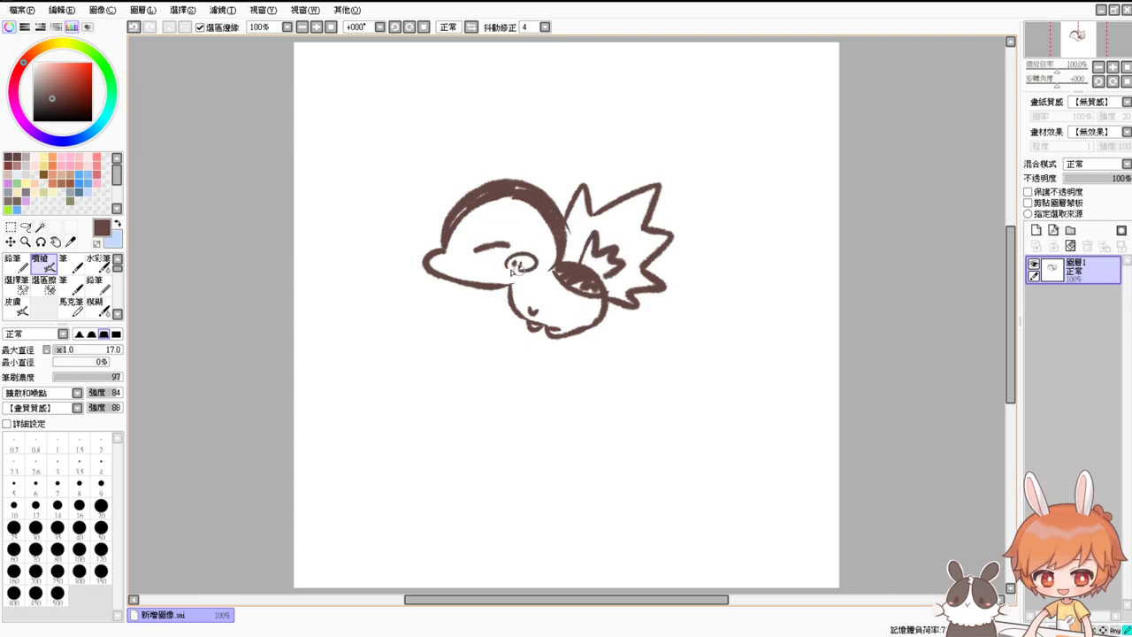
Move the flame creature sketch to the canvas's upper right area and redraw its snout tip shorter and rounder
{"action": "mouse_move", "coordinate": [776, 369]}
{"action": "left_mouse_down"}
{"action": "mouse_move", "coordinate": [905, 273]}
{"action": "mouse_move", "coordinate": [902, 289]}
{"action": "left_mouse_up"}
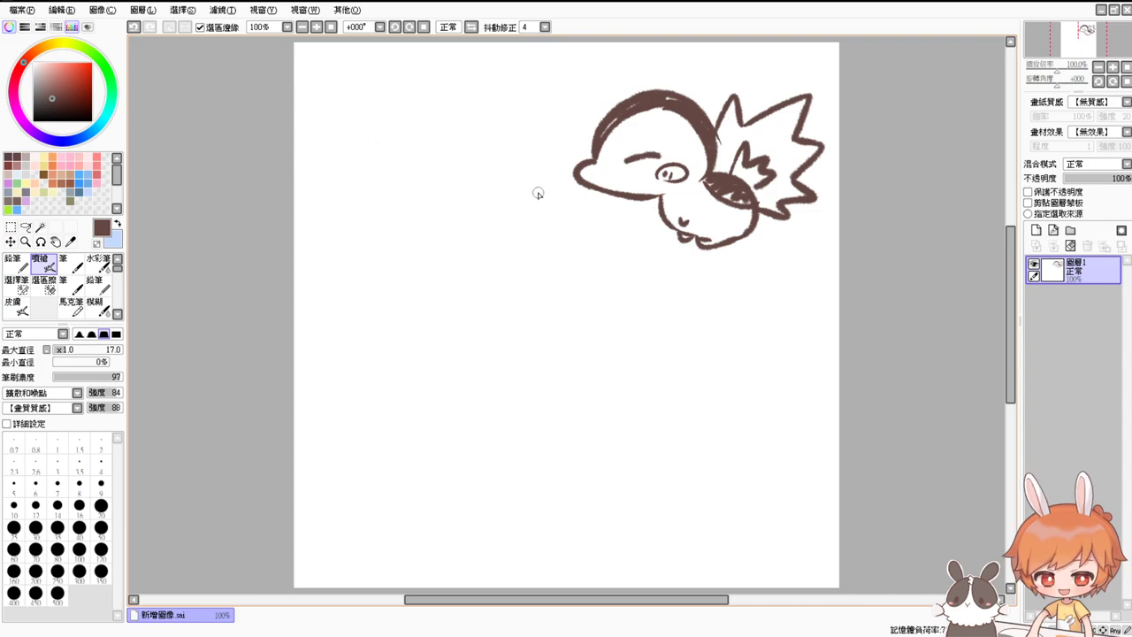
{"action": "mouse_move", "coordinate": [584, 165]}
{"action": "left_mouse_down"}
{"action": "mouse_move", "coordinate": [593, 183]}
{"action": "mouse_move", "coordinate": [609, 167]}
{"action": "mouse_move", "coordinate": [592, 155]}
{"action": "mouse_move", "coordinate": [592, 181]}
{"action": "mouse_move", "coordinate": [628, 195]}
{"action": "left_mouse_up"}
{"action": "key", "text": "ctrl+z"}
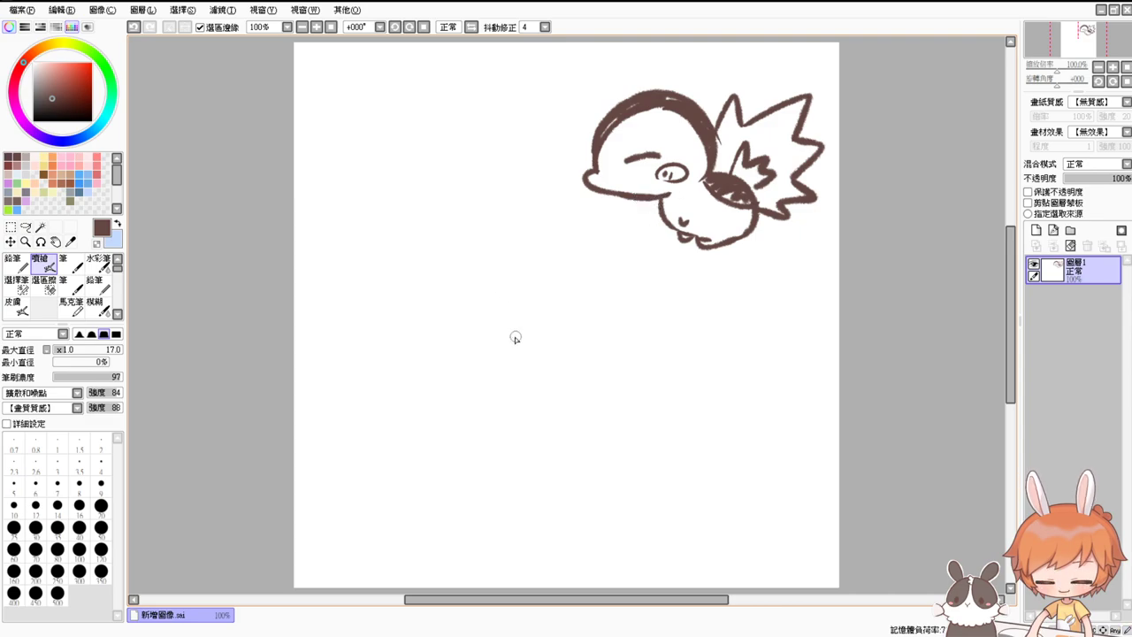
Sketch a second creature below the first, with curved body sides, two pointed ears and a spiky tuft between them
{"action": "left_click_drag", "start_coordinate": [576, 334], "coordinate": [582, 436]}
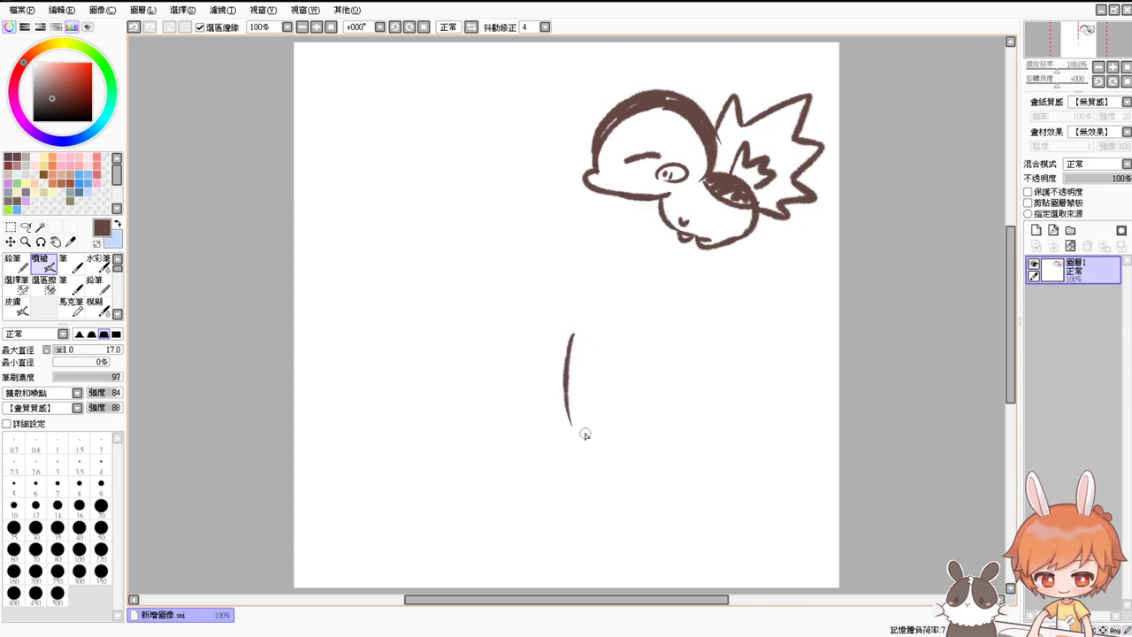
{"action": "key", "text": "ctrl+z"}
{"action": "left_click_drag", "start_coordinate": [584, 346], "coordinate": [584, 463]}
{"action": "left_click_drag", "start_coordinate": [709, 350], "coordinate": [741, 424]}
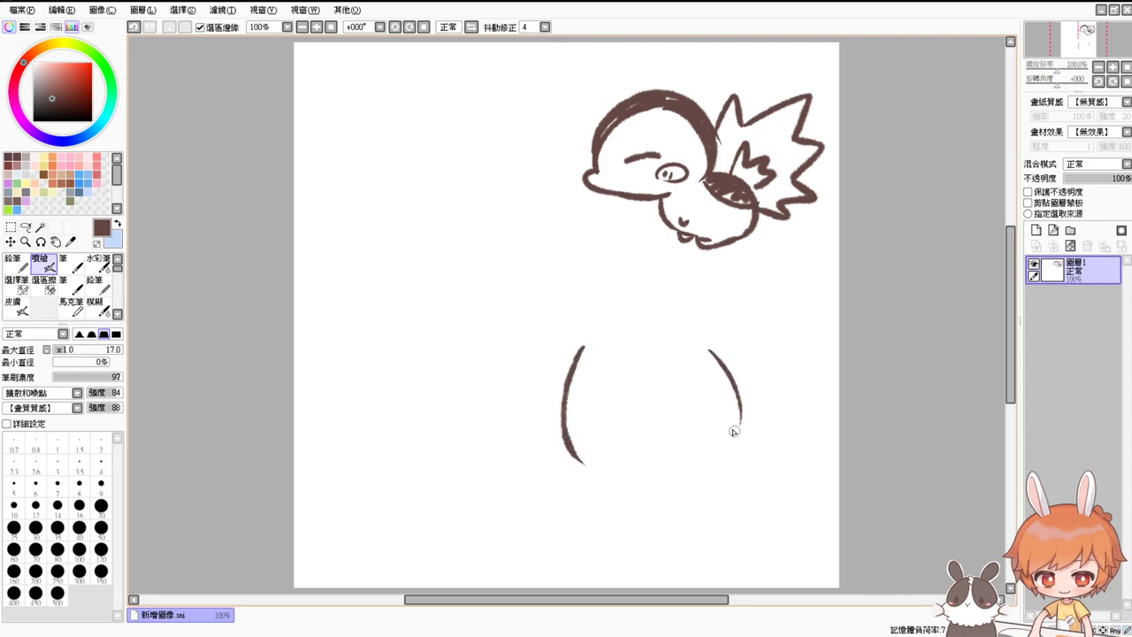
{"action": "left_click_drag", "start_coordinate": [581, 348], "coordinate": [609, 288]}
{"action": "left_click_drag", "start_coordinate": [609, 288], "coordinate": [614, 331]}
{"action": "key", "text": "ctrl+z"}
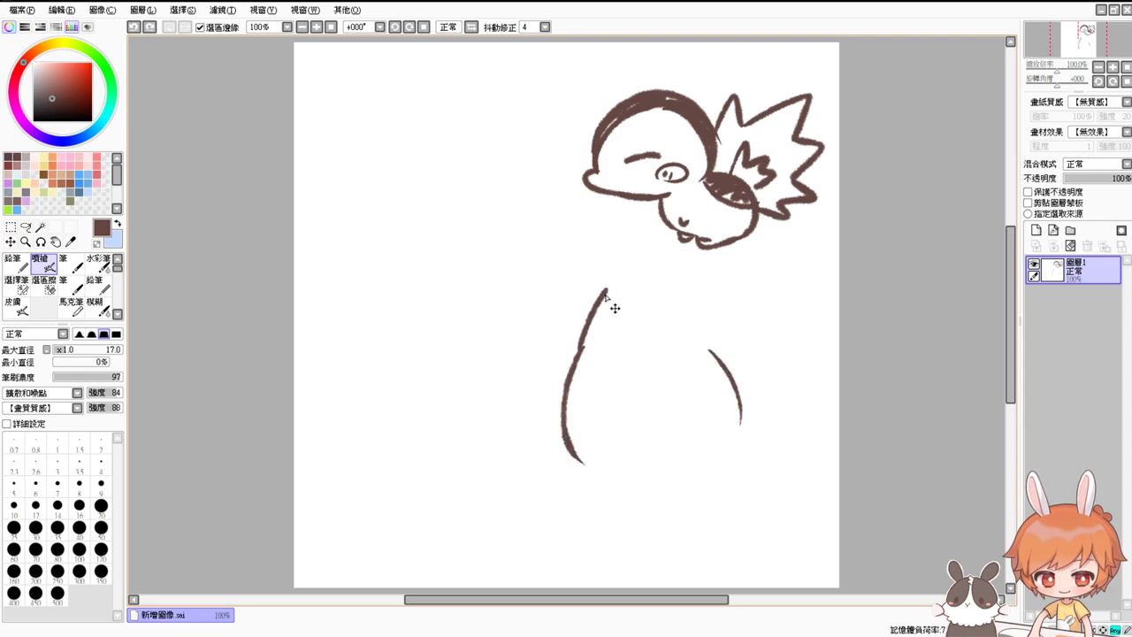
{"action": "mouse_move", "coordinate": [608, 288]}
{"action": "left_mouse_down"}
{"action": "mouse_move", "coordinate": [668, 334]}
{"action": "mouse_move", "coordinate": [734, 303]}
{"action": "mouse_move", "coordinate": [728, 354]}
{"action": "left_mouse_up"}
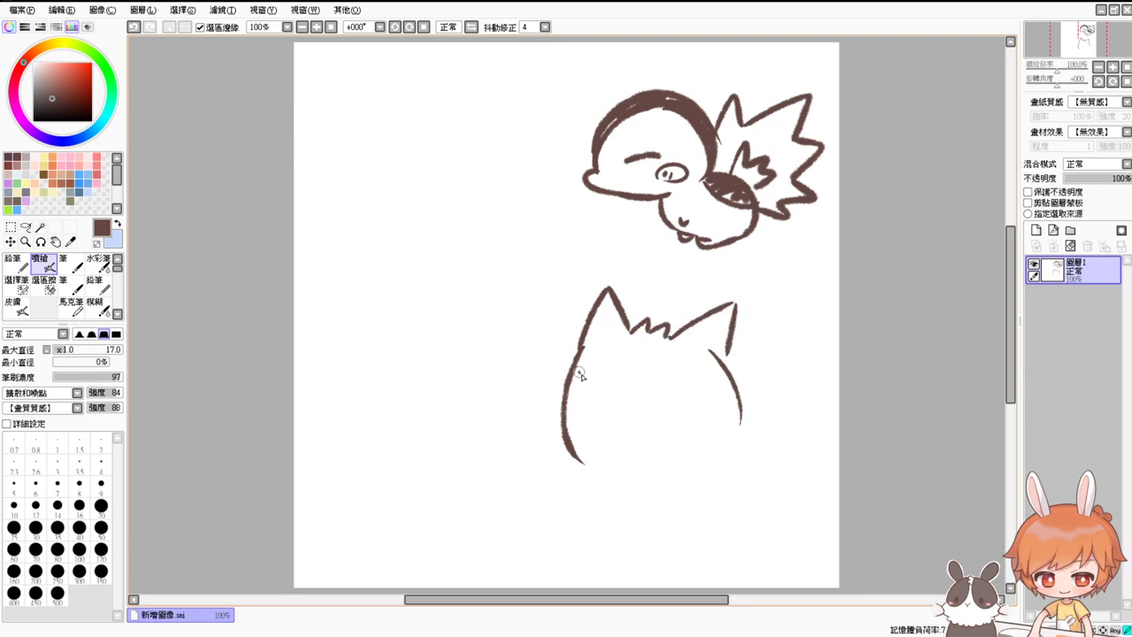
Draw two slanted, glaring eyes with small pupils on the second creature's face
{"action": "mouse_move", "coordinate": [580, 371]}
{"action": "left_mouse_down"}
{"action": "mouse_move", "coordinate": [600, 395]}
{"action": "mouse_move", "coordinate": [578, 415]}
{"action": "mouse_move", "coordinate": [612, 411]}
{"action": "left_mouse_up"}
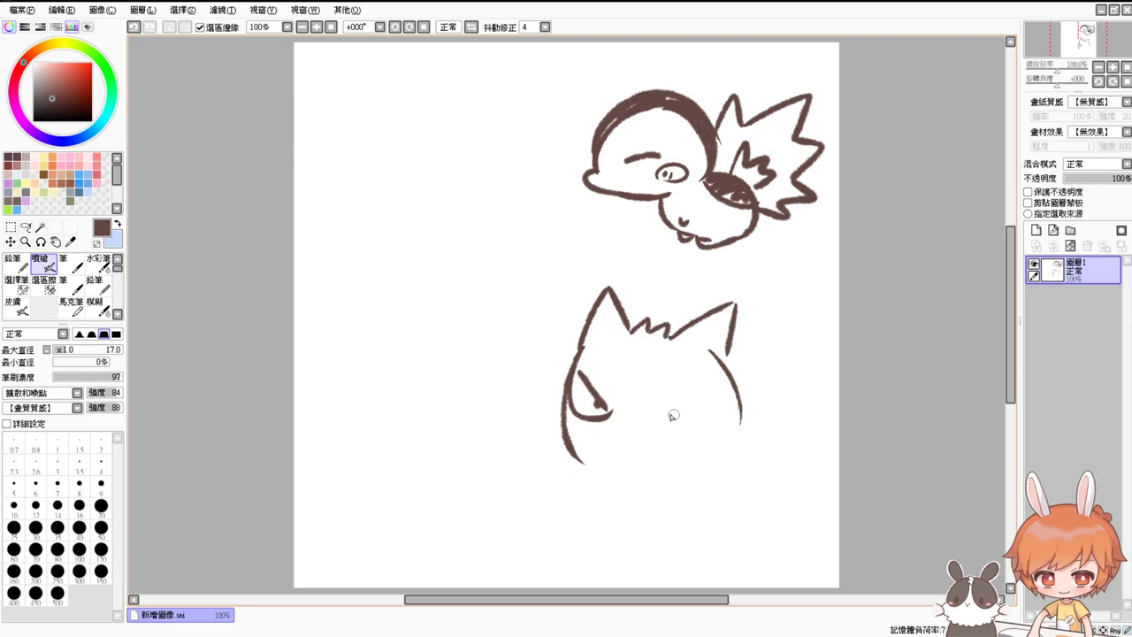
{"action": "mouse_move", "coordinate": [706, 379]}
{"action": "left_mouse_down"}
{"action": "mouse_move", "coordinate": [671, 426]}
{"action": "mouse_move", "coordinate": [705, 422]}
{"action": "left_mouse_up"}
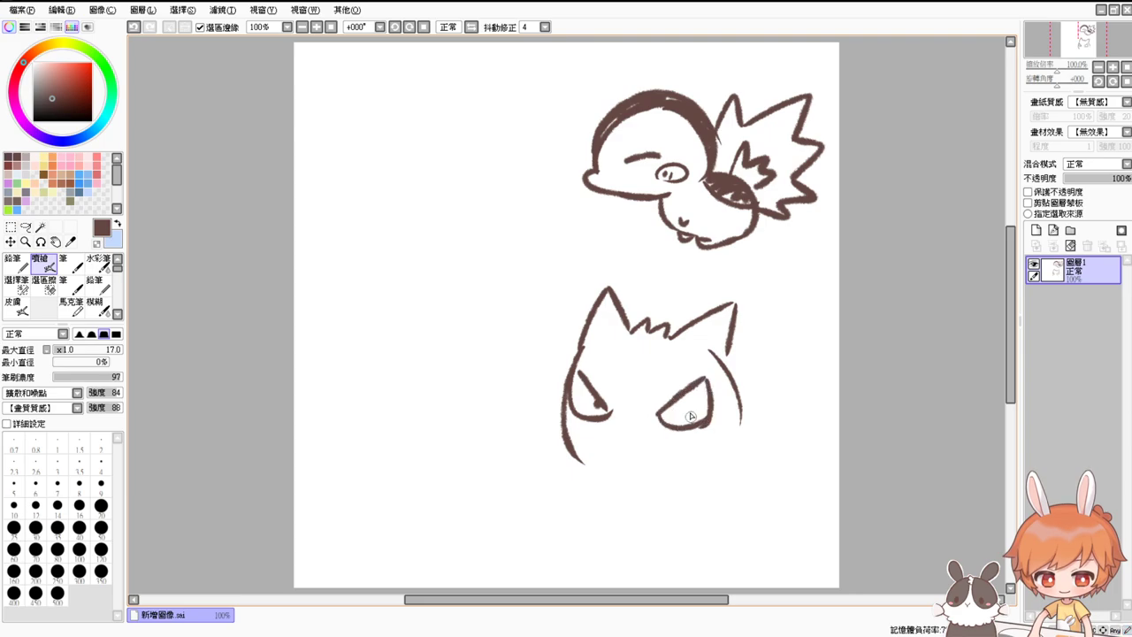
{"action": "key", "text": "ctrl+z"}
{"action": "mouse_move", "coordinate": [705, 379]}
{"action": "left_mouse_down"}
{"action": "mouse_move", "coordinate": [705, 423]}
{"action": "mouse_move", "coordinate": [692, 399]}
{"action": "left_mouse_up"}
{"action": "left_click", "coordinate": [694, 395]}
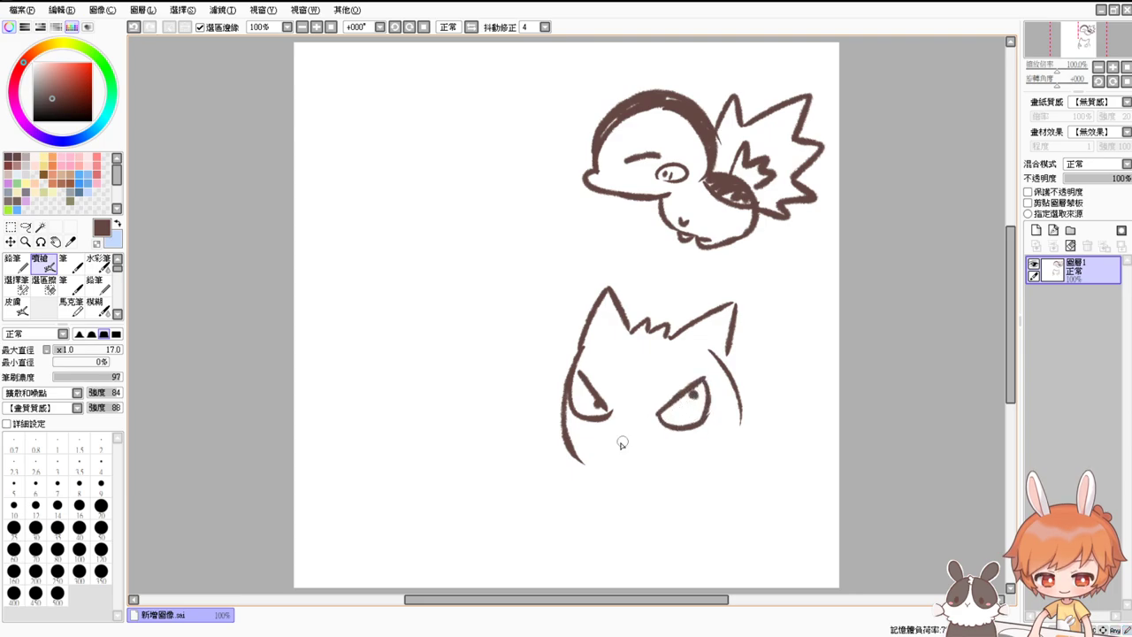
{"action": "mouse_move", "coordinate": [602, 434]}
{"action": "left_mouse_down"}
{"action": "mouse_move", "coordinate": [656, 435]}
{"action": "mouse_move", "coordinate": [610, 462]}
{"action": "mouse_move", "coordinate": [656, 435]}
{"action": "left_mouse_up"}
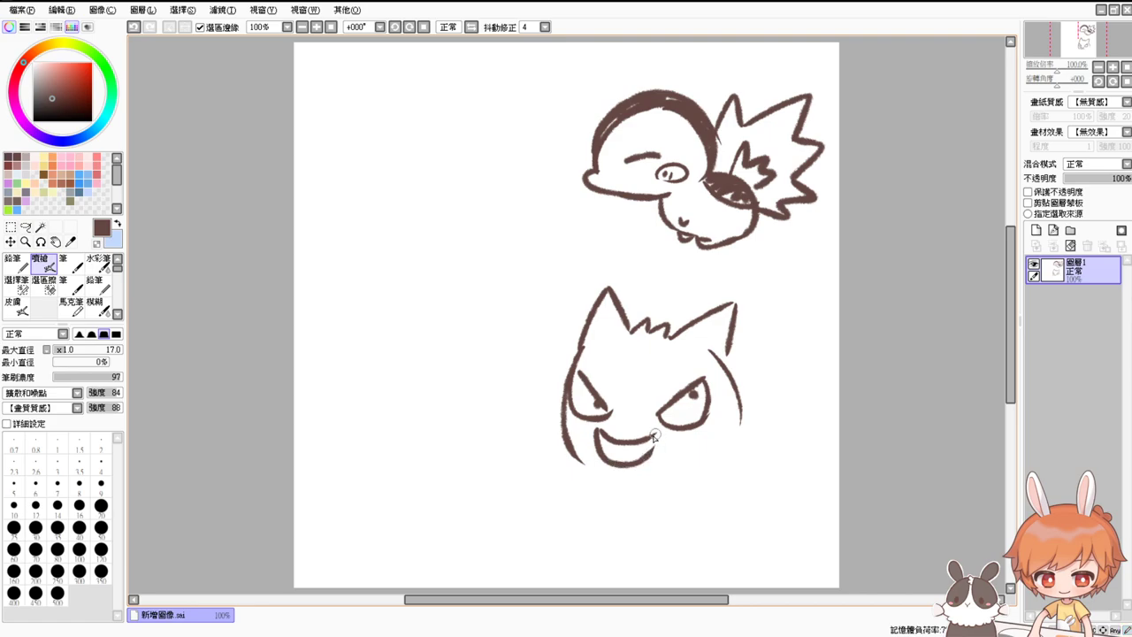
{"action": "key", "text": "ctrl+z"}
{"action": "key", "text": "ctrl+z"}
{"action": "mouse_move", "coordinate": [587, 432]}
{"action": "left_mouse_down"}
{"action": "mouse_move", "coordinate": [669, 440]}
{"action": "mouse_move", "coordinate": [605, 468]}
{"action": "mouse_move", "coordinate": [667, 441]}
{"action": "left_mouse_up"}
{"action": "key", "text": "ctrl+z"}
Draw a wide, curved grin with a row of teeth below the second creature's eyes
{"action": "mouse_move", "coordinate": [588, 432]}
{"action": "left_mouse_down"}
{"action": "mouse_move", "coordinate": [612, 460]}
{"action": "mouse_move", "coordinate": [666, 443]}
{"action": "left_mouse_up"}
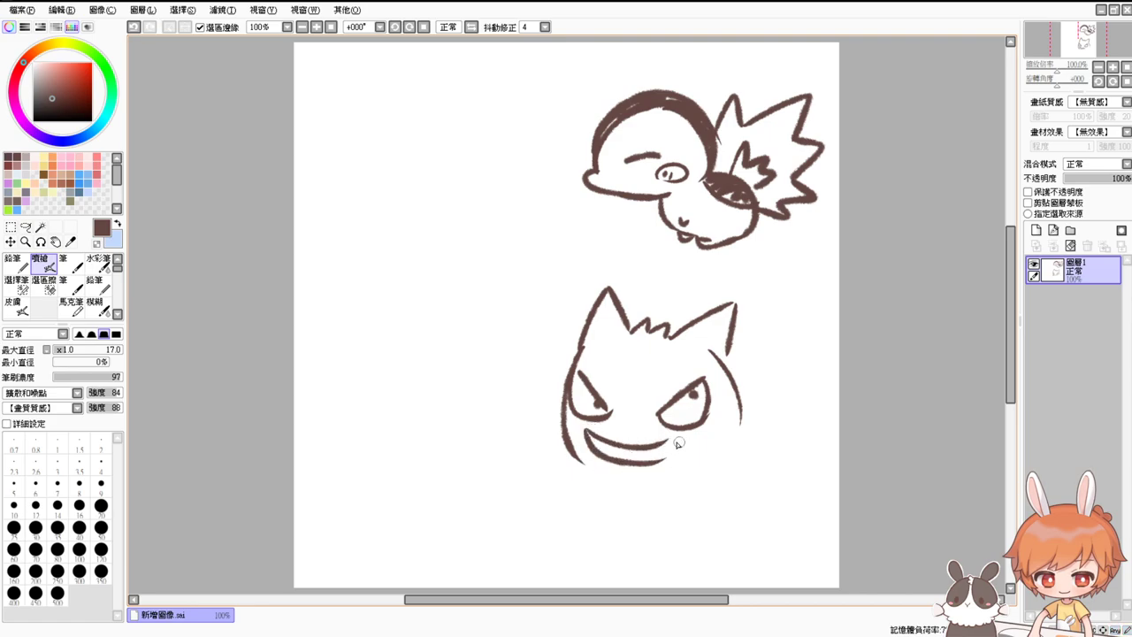
{"action": "key", "text": "ctrl+z"}
{"action": "mouse_move", "coordinate": [588, 430]}
{"action": "left_mouse_down"}
{"action": "mouse_move", "coordinate": [629, 465]}
{"action": "mouse_move", "coordinate": [678, 437]}
{"action": "mouse_move", "coordinate": [670, 470]}
{"action": "mouse_move", "coordinate": [610, 465]}
{"action": "left_mouse_up"}
{"action": "mouse_move", "coordinate": [628, 447]}
{"action": "left_mouse_down"}
{"action": "mouse_move", "coordinate": [629, 467]}
{"action": "mouse_move", "coordinate": [648, 467]}
{"action": "left_mouse_up"}
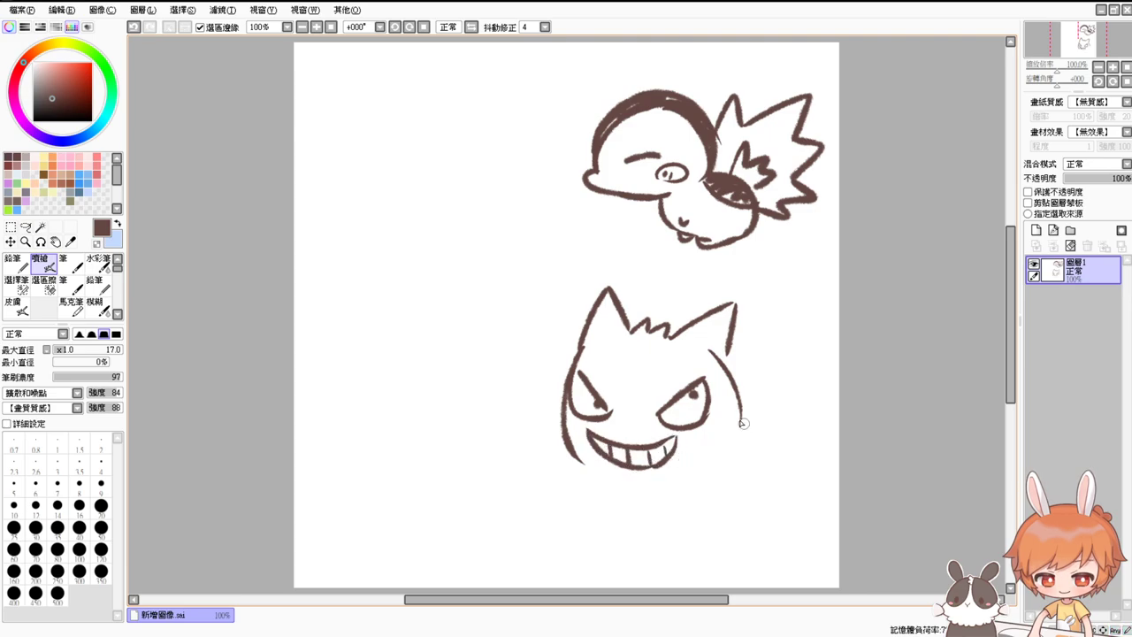
Draw short clawed arms on both sides of the grinning creature and redraw its pupils lower in the eyes
{"action": "mouse_move", "coordinate": [740, 410]}
{"action": "left_mouse_down"}
{"action": "mouse_move", "coordinate": [760, 434]}
{"action": "mouse_move", "coordinate": [757, 459]}
{"action": "mouse_move", "coordinate": [773, 444]}
{"action": "mouse_move", "coordinate": [759, 457]}
{"action": "left_mouse_up"}
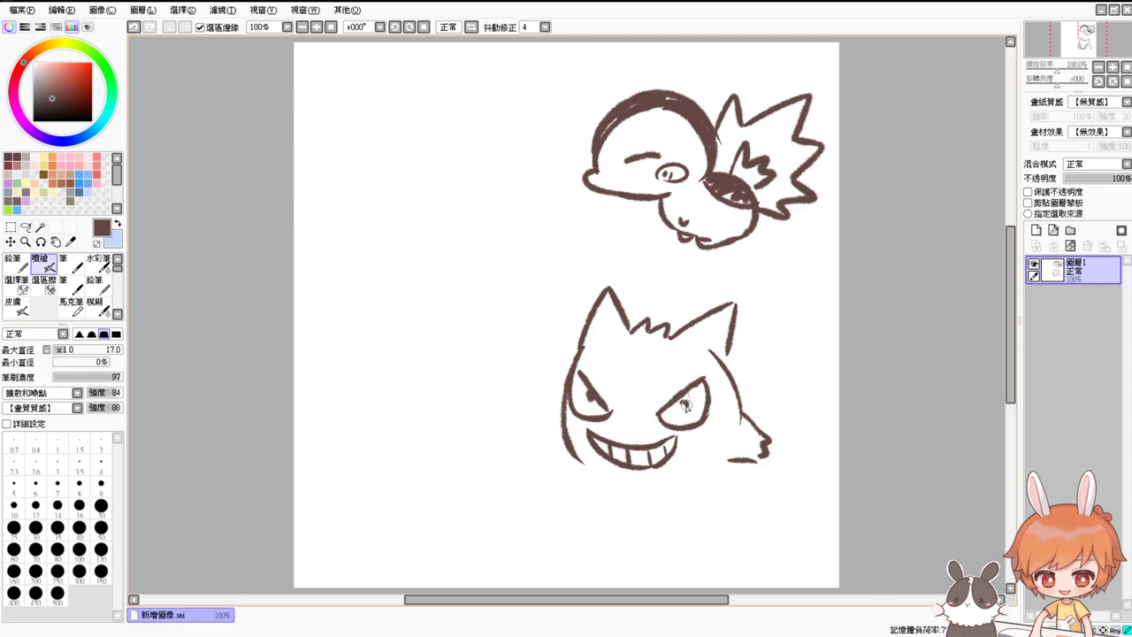
{"action": "left_click_drag", "start_coordinate": [686, 398], "coordinate": [685, 408]}
{"action": "mouse_move", "coordinate": [565, 389]}
{"action": "left_mouse_down"}
{"action": "mouse_move", "coordinate": [551, 425]}
{"action": "mouse_move", "coordinate": [567, 435]}
{"action": "left_mouse_up"}
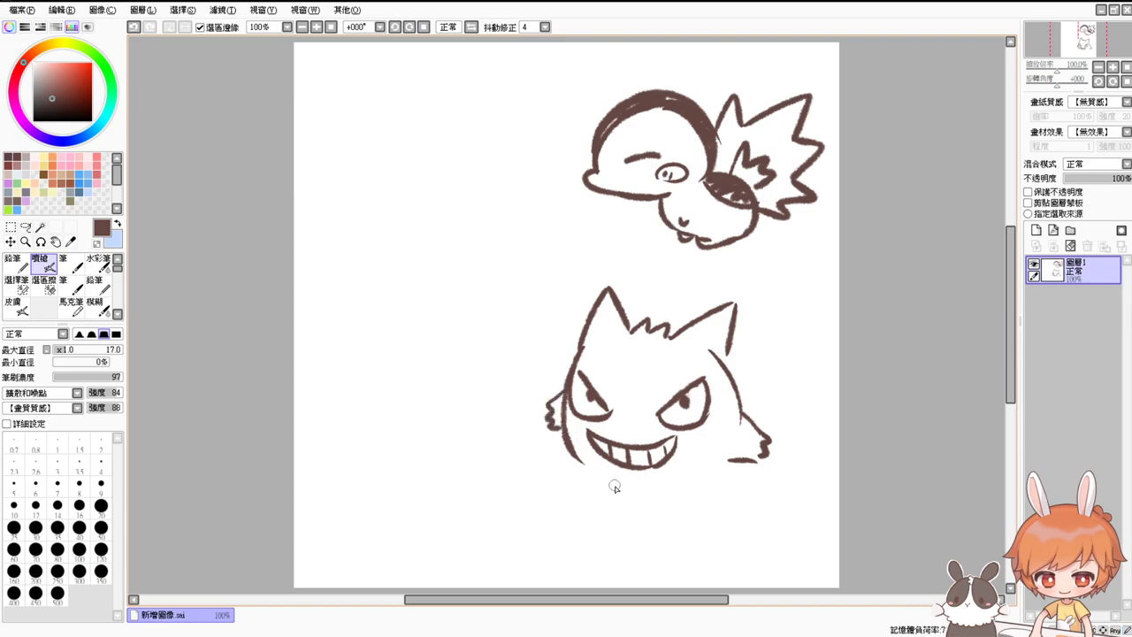
Close the grinning creature's underside with a belly curve and two short legs with toed feet
{"action": "left_click_drag", "start_coordinate": [612, 489], "coordinate": [681, 492]}
{"action": "key", "text": "ctrl+z"}
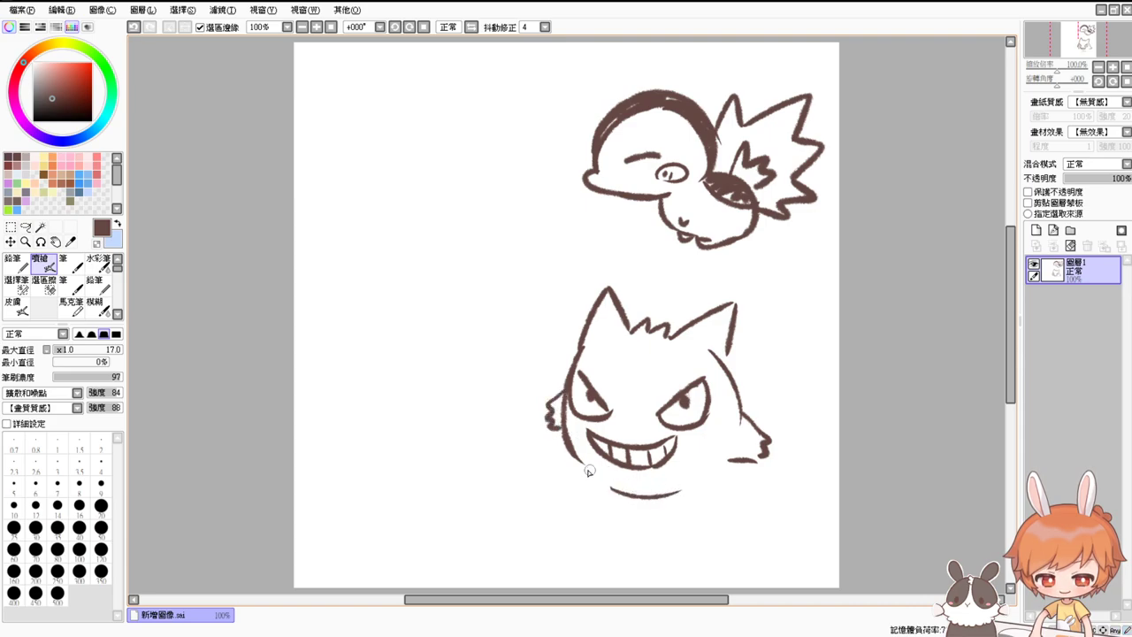
{"action": "mouse_move", "coordinate": [577, 457]}
{"action": "left_mouse_down"}
{"action": "mouse_move", "coordinate": [587, 500]}
{"action": "mouse_move", "coordinate": [695, 506]}
{"action": "left_mouse_up"}
{"action": "mouse_move", "coordinate": [732, 460]}
{"action": "left_mouse_down"}
{"action": "mouse_move", "coordinate": [710, 494]}
{"action": "mouse_move", "coordinate": [612, 490]}
{"action": "left_mouse_up"}
{"action": "key", "text": "ctrl+z"}
{"action": "left_click_drag", "start_coordinate": [683, 501], "coordinate": [717, 509]}
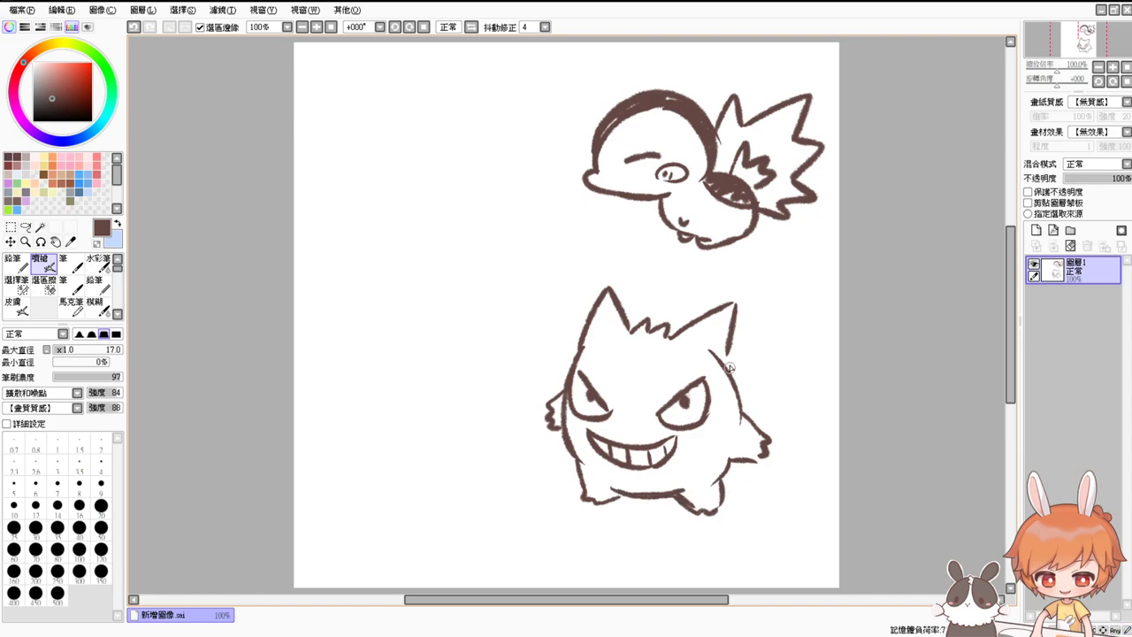
Add jagged fur along the grinning creature's back and short marks on its cheeks
{"action": "mouse_move", "coordinate": [727, 368]}
{"action": "left_mouse_down"}
{"action": "mouse_move", "coordinate": [740, 357]}
{"action": "mouse_move", "coordinate": [750, 416]}
{"action": "left_mouse_up"}
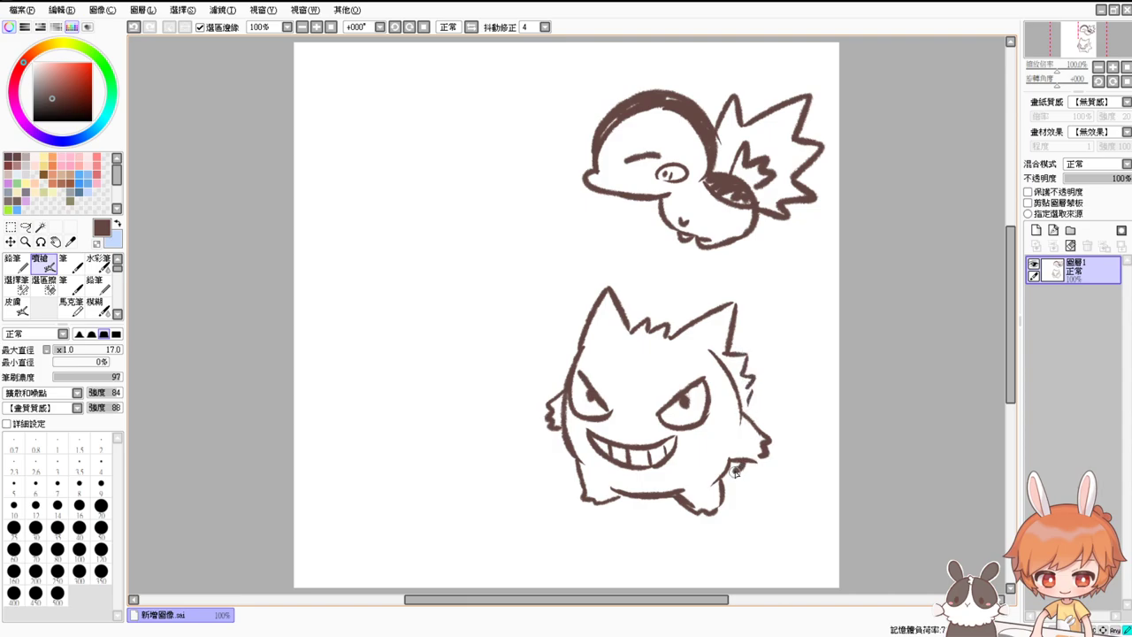
{"action": "left_click", "coordinate": [706, 435]}
{"action": "left_click", "coordinate": [712, 433]}
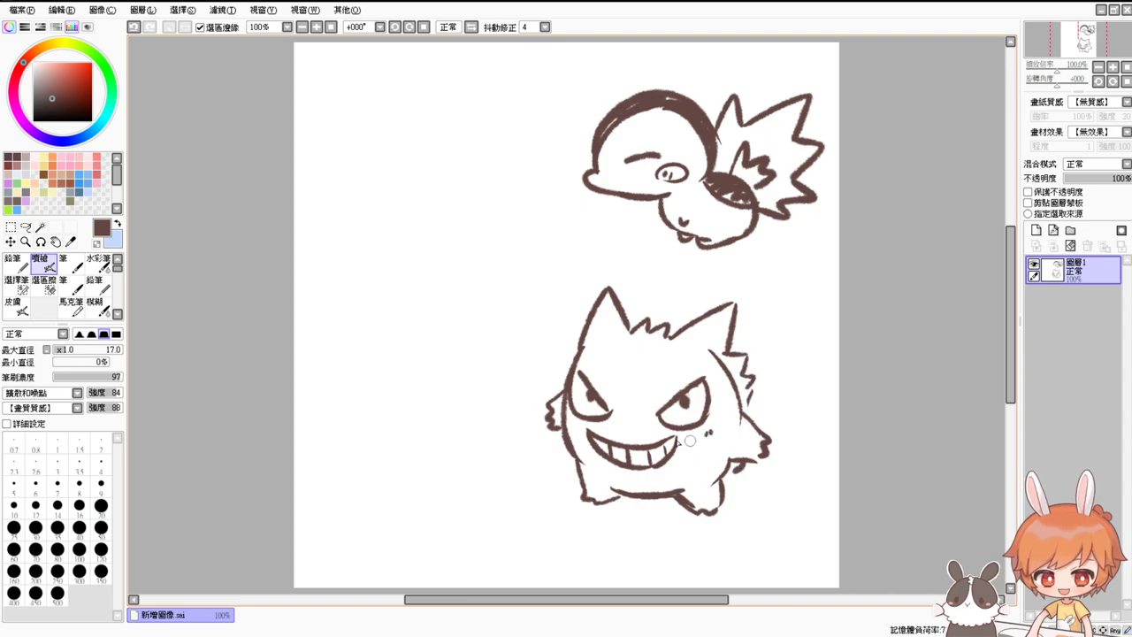
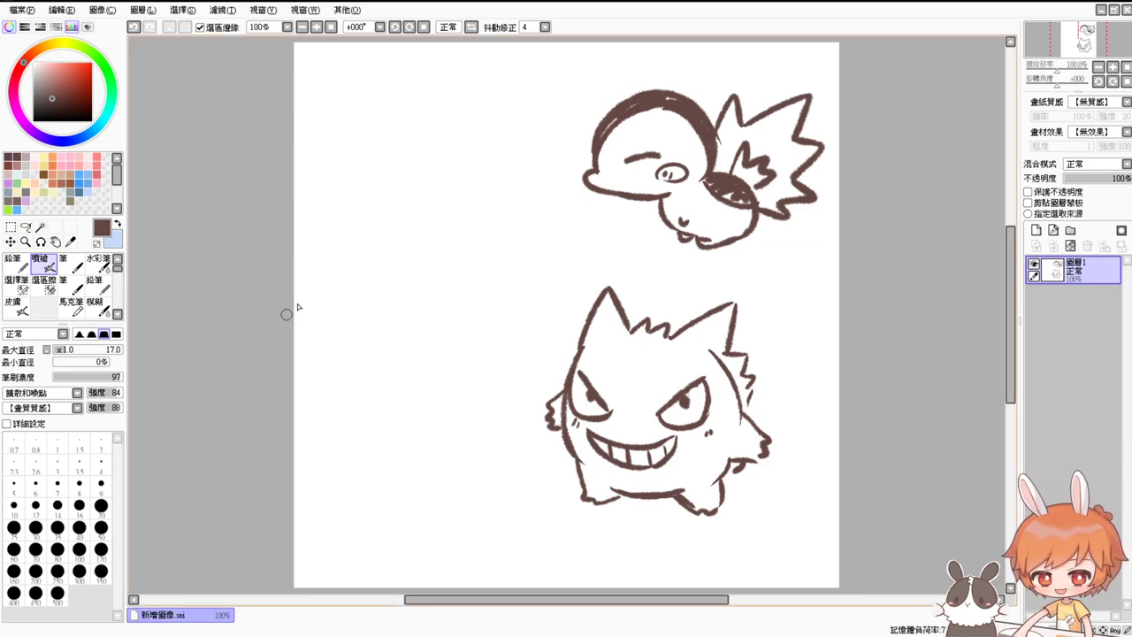
Sketch a third creature's rounded head at the canvas's upper left, with a large ring, side bumps and small ovals beneath
{"action": "mouse_move", "coordinate": [417, 191]}
{"action": "left_mouse_down"}
{"action": "mouse_move", "coordinate": [423, 264]}
{"action": "mouse_move", "coordinate": [424, 185]}
{"action": "mouse_move", "coordinate": [448, 250]}
{"action": "mouse_move", "coordinate": [424, 211]}
{"action": "mouse_move", "coordinate": [410, 228]}
{"action": "mouse_move", "coordinate": [481, 245]}
{"action": "mouse_move", "coordinate": [442, 260]}
{"action": "left_mouse_up"}
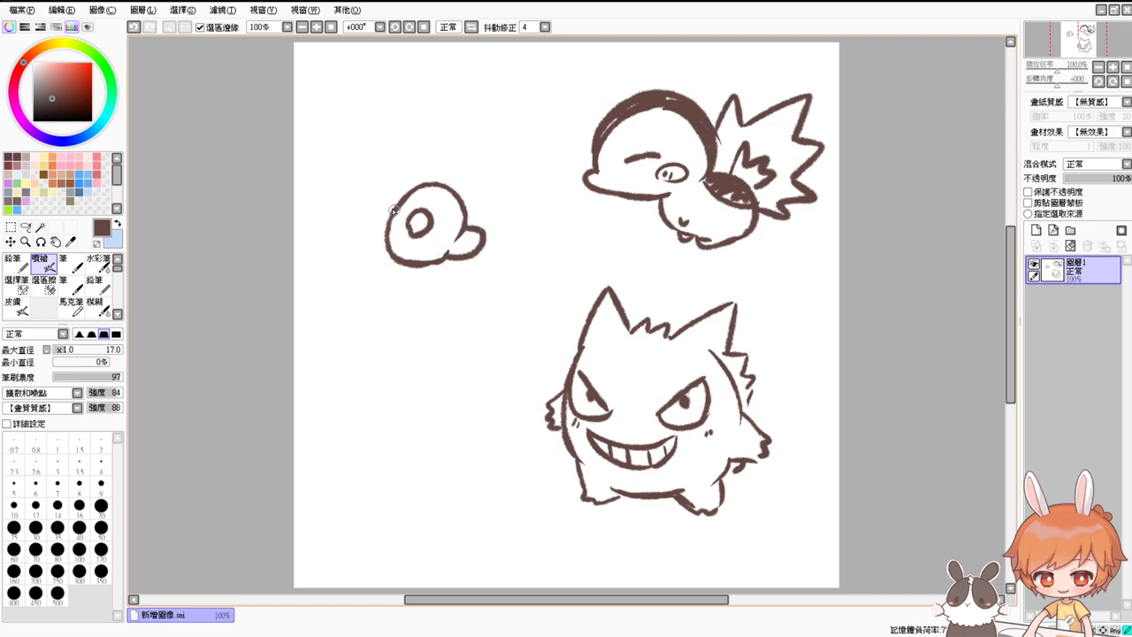
{"action": "mouse_move", "coordinate": [394, 211]}
{"action": "left_mouse_down"}
{"action": "mouse_move", "coordinate": [380, 282]}
{"action": "mouse_move", "coordinate": [434, 289]}
{"action": "mouse_move", "coordinate": [446, 275]}
{"action": "left_mouse_up"}
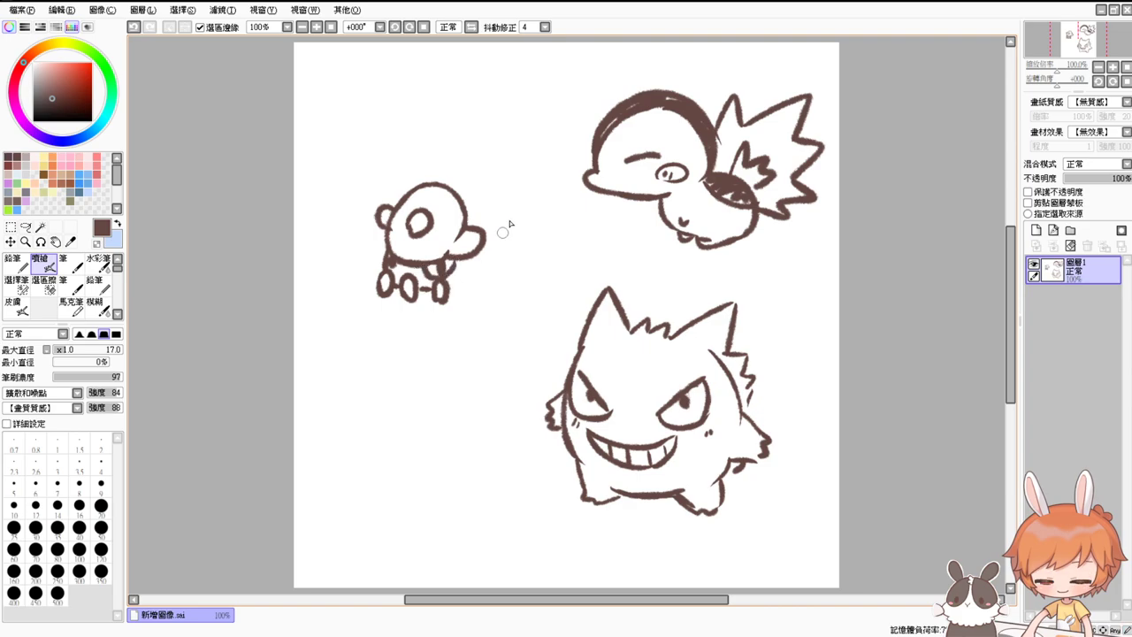
Draw the third creature's humped back, belly curve and the upper lines of its legs
{"action": "mouse_move", "coordinate": [449, 197]}
{"action": "left_mouse_down"}
{"action": "mouse_move", "coordinate": [505, 178]}
{"action": "mouse_move", "coordinate": [527, 206]}
{"action": "mouse_move", "coordinate": [522, 257]}
{"action": "left_mouse_up"}
{"action": "mouse_move", "coordinate": [385, 294]}
{"action": "left_mouse_down"}
{"action": "mouse_move", "coordinate": [491, 308]}
{"action": "mouse_move", "coordinate": [468, 296]}
{"action": "mouse_move", "coordinate": [480, 294]}
{"action": "mouse_move", "coordinate": [471, 321]}
{"action": "mouse_move", "coordinate": [505, 313]}
{"action": "mouse_move", "coordinate": [515, 274]}
{"action": "mouse_move", "coordinate": [537, 270]}
{"action": "left_mouse_up"}
{"action": "key", "text": "ctrl+z"}
{"action": "key", "text": "ctrl+z"}
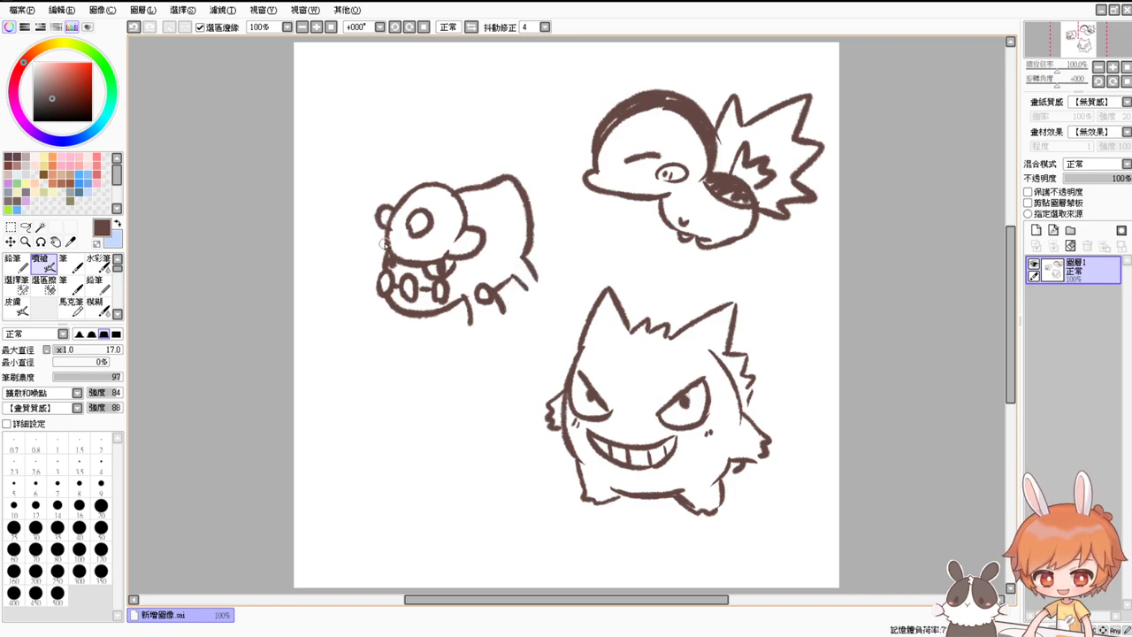
{"action": "left_click_drag", "start_coordinate": [386, 241], "coordinate": [391, 263]}
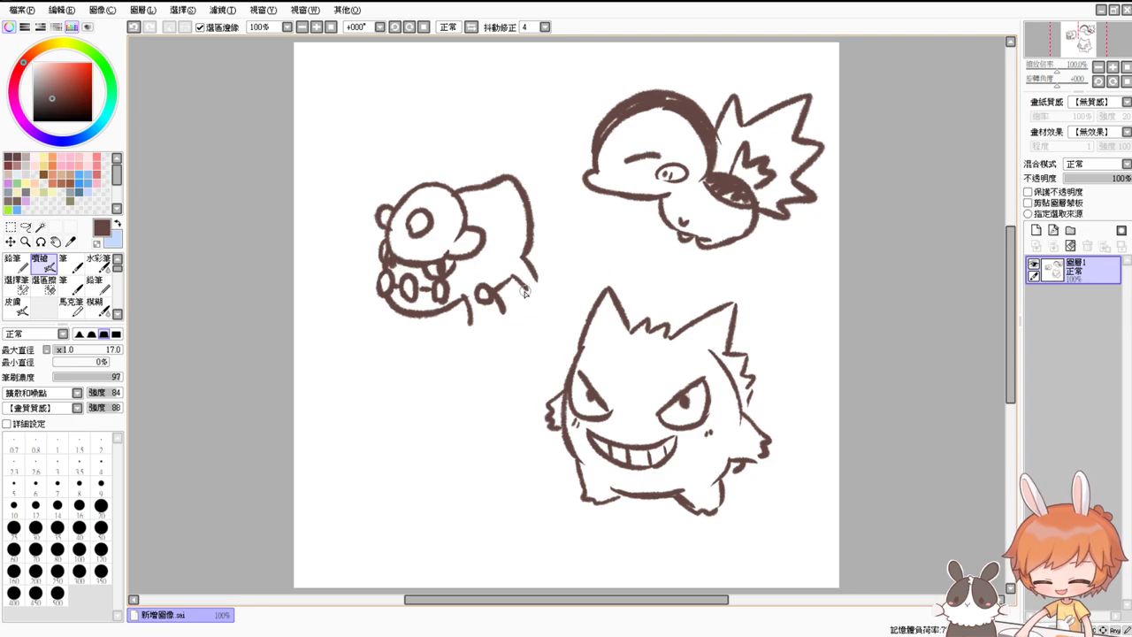
Draw the third creature's legs with banded ankles and clawed feet
{"action": "mouse_move", "coordinate": [522, 299]}
{"action": "left_mouse_down"}
{"action": "mouse_move", "coordinate": [551, 283]}
{"action": "mouse_move", "coordinate": [524, 306]}
{"action": "left_mouse_up"}
{"action": "mouse_move", "coordinate": [525, 284]}
{"action": "left_mouse_down"}
{"action": "mouse_move", "coordinate": [552, 285]}
{"action": "mouse_move", "coordinate": [470, 326]}
{"action": "mouse_move", "coordinate": [476, 338]}
{"action": "mouse_move", "coordinate": [500, 323]}
{"action": "mouse_move", "coordinate": [451, 351]}
{"action": "mouse_move", "coordinate": [506, 348]}
{"action": "left_mouse_up"}
{"action": "mouse_move", "coordinate": [501, 308]}
{"action": "left_mouse_down"}
{"action": "mouse_move", "coordinate": [527, 306]}
{"action": "mouse_move", "coordinate": [517, 321]}
{"action": "mouse_move", "coordinate": [547, 327]}
{"action": "mouse_move", "coordinate": [557, 299]}
{"action": "mouse_move", "coordinate": [559, 326]}
{"action": "left_mouse_up"}
{"action": "left_click_drag", "start_coordinate": [515, 315], "coordinate": [530, 322]}
{"action": "mouse_move", "coordinate": [384, 300]}
{"action": "left_mouse_down"}
{"action": "mouse_move", "coordinate": [393, 319]}
{"action": "mouse_move", "coordinate": [377, 318]}
{"action": "mouse_move", "coordinate": [395, 333]}
{"action": "mouse_move", "coordinate": [359, 336]}
{"action": "mouse_move", "coordinate": [395, 335]}
{"action": "left_mouse_up"}
{"action": "key", "text": "ctrl+z"}
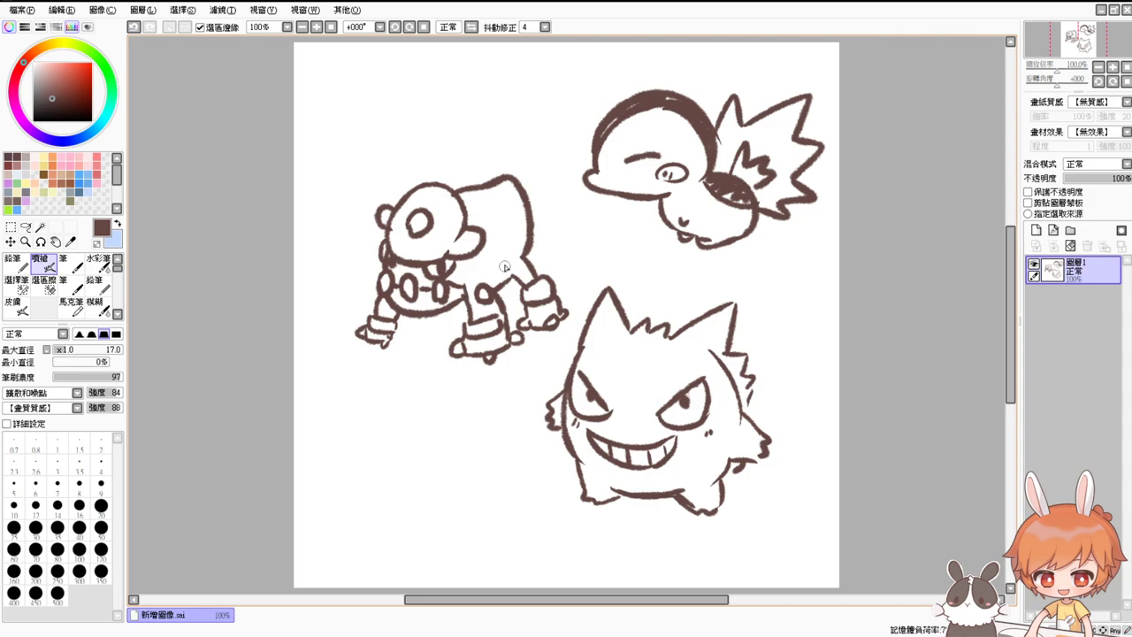
Add a line between the third creature's legs, detail around the ovals under its head and two small circles on its back
{"action": "left_click_drag", "start_coordinate": [483, 282], "coordinate": [513, 263]}
{"action": "mouse_move", "coordinate": [403, 298]}
{"action": "left_mouse_down"}
{"action": "mouse_move", "coordinate": [425, 310]}
{"action": "mouse_move", "coordinate": [443, 303]}
{"action": "left_mouse_up"}
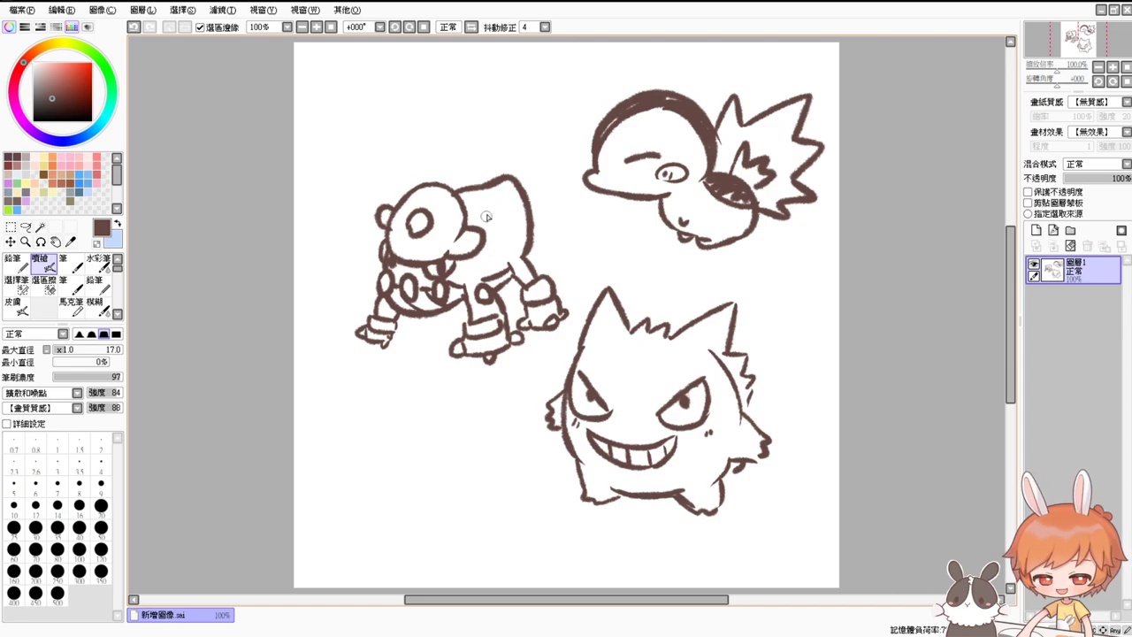
{"action": "left_click_drag", "start_coordinate": [490, 207], "coordinate": [508, 211]}
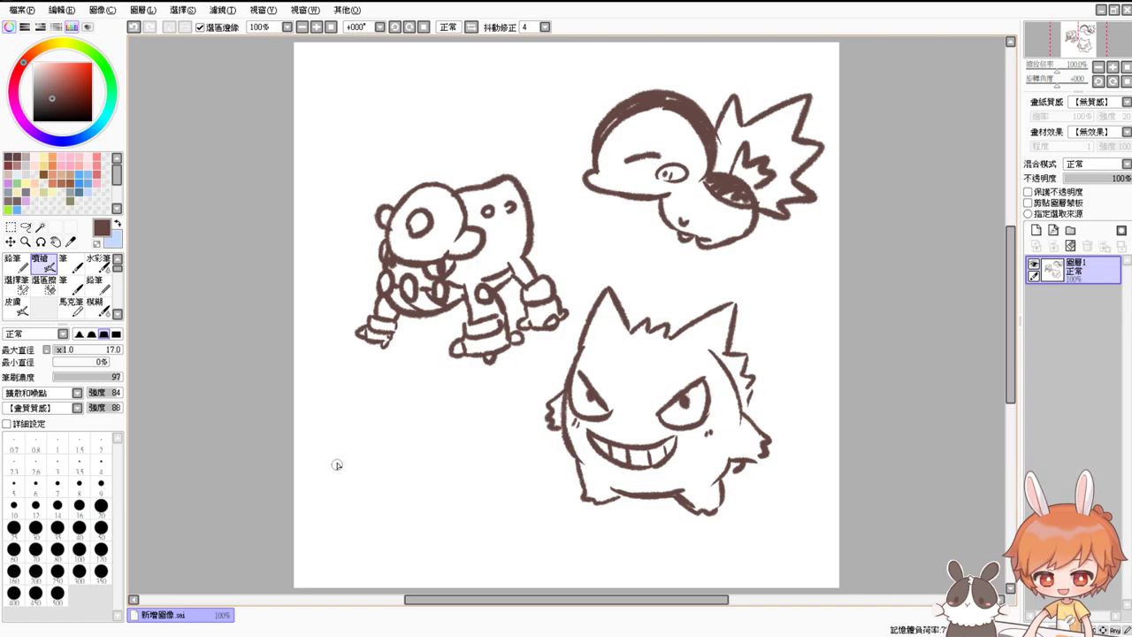
Start a fish at the canvas's lower left with a nested-outline open mouth, a head curve, a wavy body line and a whisker
{"action": "key", "text": "ctrl+z"}
{"action": "left_click_drag", "start_coordinate": [337, 464], "coordinate": [358, 498]}
{"action": "mouse_move", "coordinate": [338, 459]}
{"action": "left_mouse_down"}
{"action": "mouse_move", "coordinate": [355, 450]}
{"action": "mouse_move", "coordinate": [386, 486]}
{"action": "mouse_move", "coordinate": [361, 488]}
{"action": "left_mouse_up"}
{"action": "left_click_drag", "start_coordinate": [349, 462], "coordinate": [375, 483]}
{"action": "mouse_move", "coordinate": [366, 490]}
{"action": "left_mouse_down"}
{"action": "mouse_move", "coordinate": [339, 458]}
{"action": "mouse_move", "coordinate": [363, 427]}
{"action": "left_mouse_up"}
{"action": "mouse_move", "coordinate": [366, 493]}
{"action": "left_mouse_down"}
{"action": "mouse_move", "coordinate": [381, 507]}
{"action": "mouse_move", "coordinate": [449, 491]}
{"action": "left_mouse_up"}
{"action": "key", "text": "ctrl+z"}
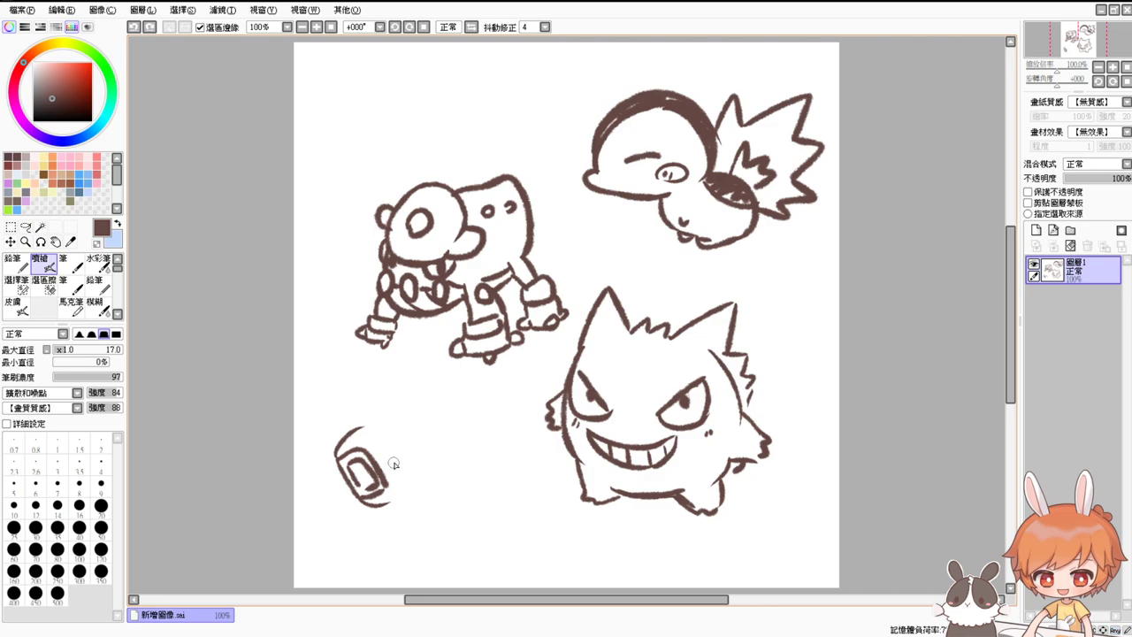
{"action": "left_click_drag", "start_coordinate": [394, 463], "coordinate": [454, 492]}
{"action": "left_click_drag", "start_coordinate": [347, 481], "coordinate": [343, 528]}
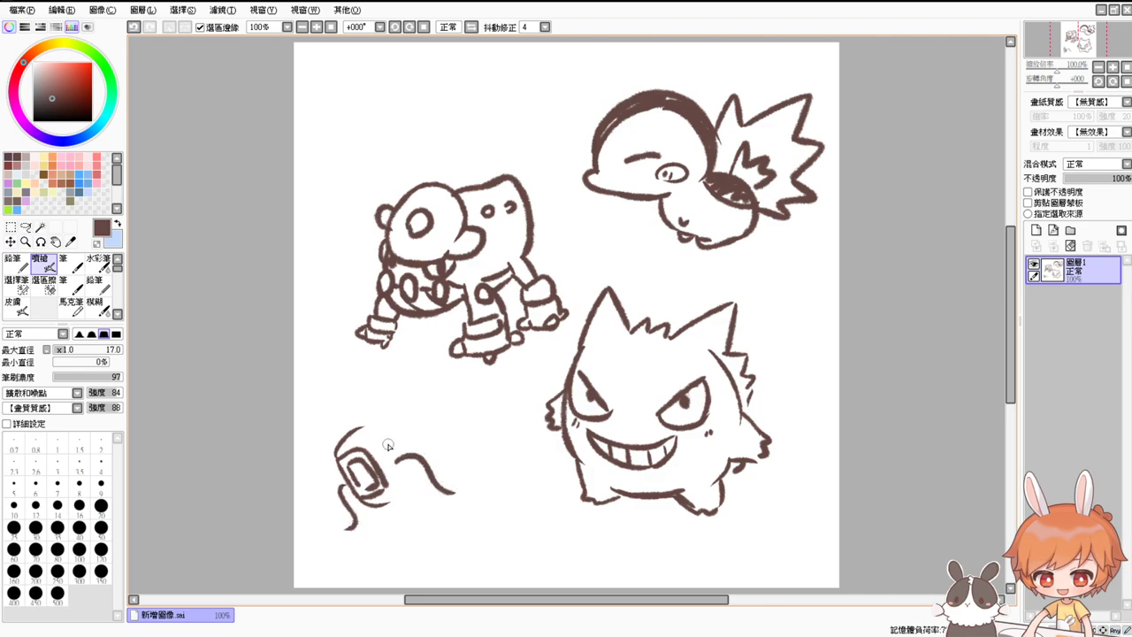
Complete the fish with a crossed round eye, a pointed crown fin, tail and belly fins, and a second whisker
{"action": "left_click_drag", "start_coordinate": [387, 445], "coordinate": [396, 440]}
{"action": "mouse_move", "coordinate": [397, 428]}
{"action": "left_mouse_down"}
{"action": "mouse_move", "coordinate": [358, 433]}
{"action": "mouse_move", "coordinate": [363, 376]}
{"action": "mouse_move", "coordinate": [376, 397]}
{"action": "mouse_move", "coordinate": [397, 382]}
{"action": "mouse_move", "coordinate": [379, 420]}
{"action": "mouse_move", "coordinate": [404, 408]}
{"action": "left_mouse_up"}
{"action": "left_click_drag", "start_coordinate": [369, 425], "coordinate": [453, 400]}
{"action": "mouse_move", "coordinate": [432, 452]}
{"action": "left_mouse_down"}
{"action": "mouse_move", "coordinate": [450, 405]}
{"action": "mouse_move", "coordinate": [446, 468]}
{"action": "left_mouse_up"}
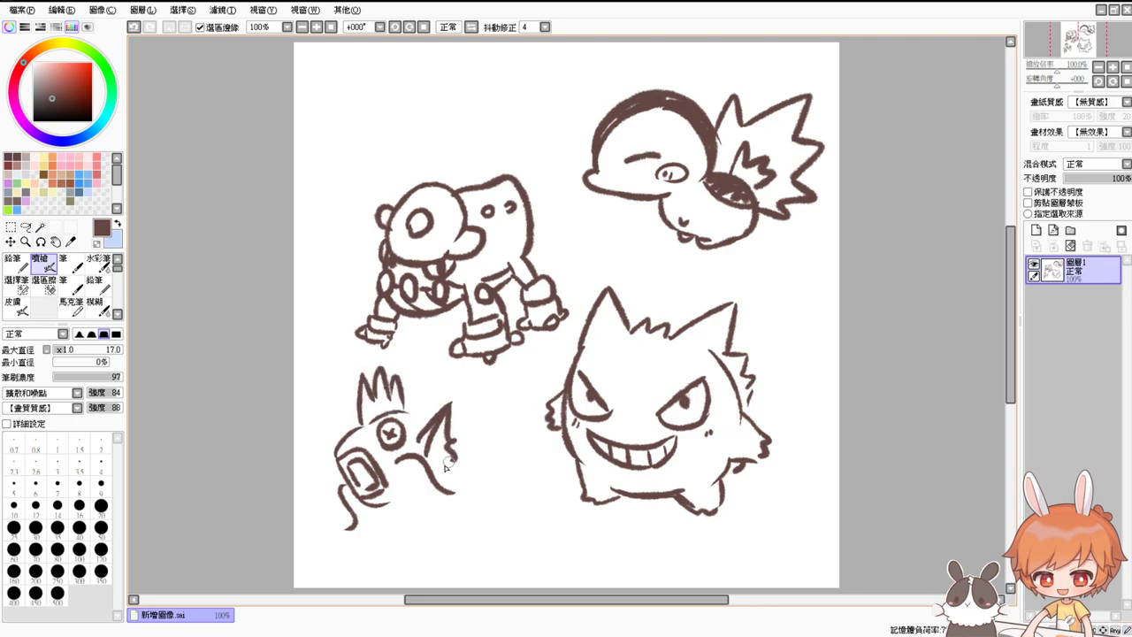
{"action": "mouse_move", "coordinate": [392, 501]}
{"action": "left_mouse_down"}
{"action": "mouse_move", "coordinate": [442, 482]}
{"action": "mouse_move", "coordinate": [434, 516]}
{"action": "mouse_move", "coordinate": [433, 492]}
{"action": "left_mouse_up"}
{"action": "mouse_move", "coordinate": [414, 412]}
{"action": "left_mouse_down"}
{"action": "mouse_move", "coordinate": [450, 385]}
{"action": "mouse_move", "coordinate": [448, 407]}
{"action": "mouse_move", "coordinate": [456, 377]}
{"action": "mouse_move", "coordinate": [472, 447]}
{"action": "left_mouse_up"}
{"action": "mouse_move", "coordinate": [322, 466]}
{"action": "left_mouse_down"}
{"action": "mouse_move", "coordinate": [357, 487]}
{"action": "mouse_move", "coordinate": [456, 448]}
{"action": "mouse_move", "coordinate": [435, 474]}
{"action": "mouse_move", "coordinate": [405, 465]}
{"action": "mouse_move", "coordinate": [425, 487]}
{"action": "left_mouse_up"}
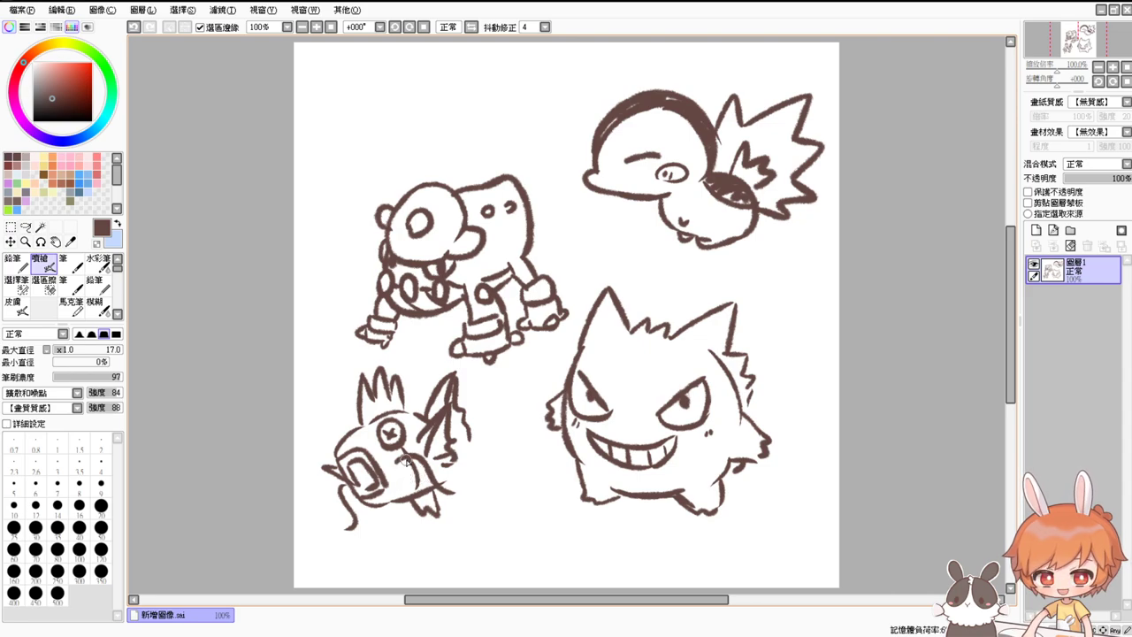
Add a new layer and hide the layer holding the four creature sketches
{"action": "left_click", "coordinate": [1036, 230]}
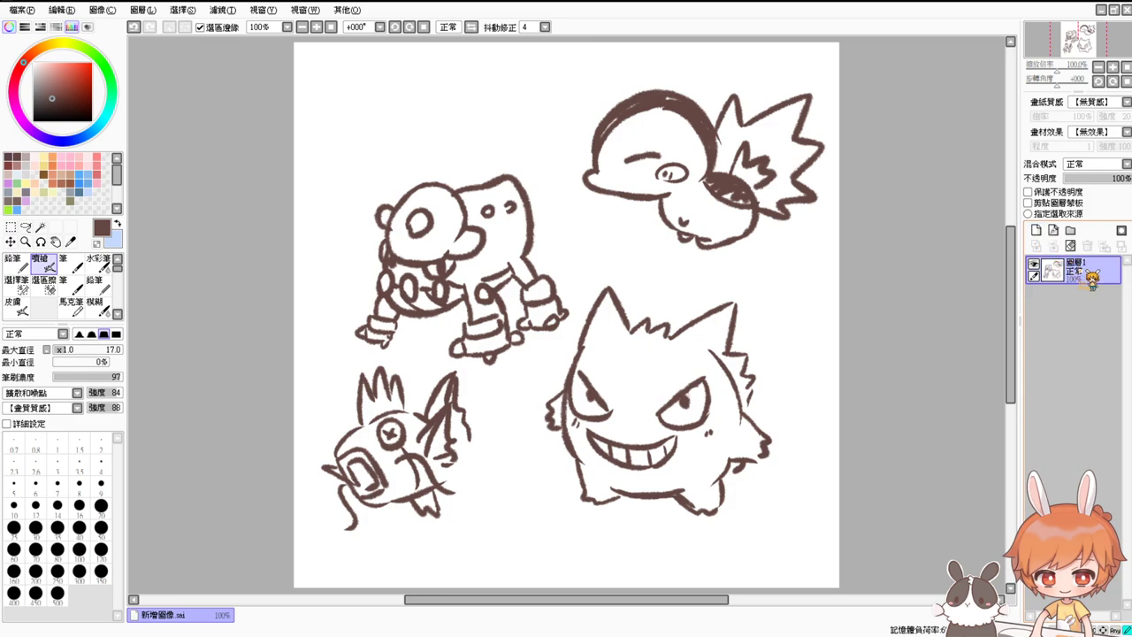
{"action": "left_click", "coordinate": [1034, 294]}
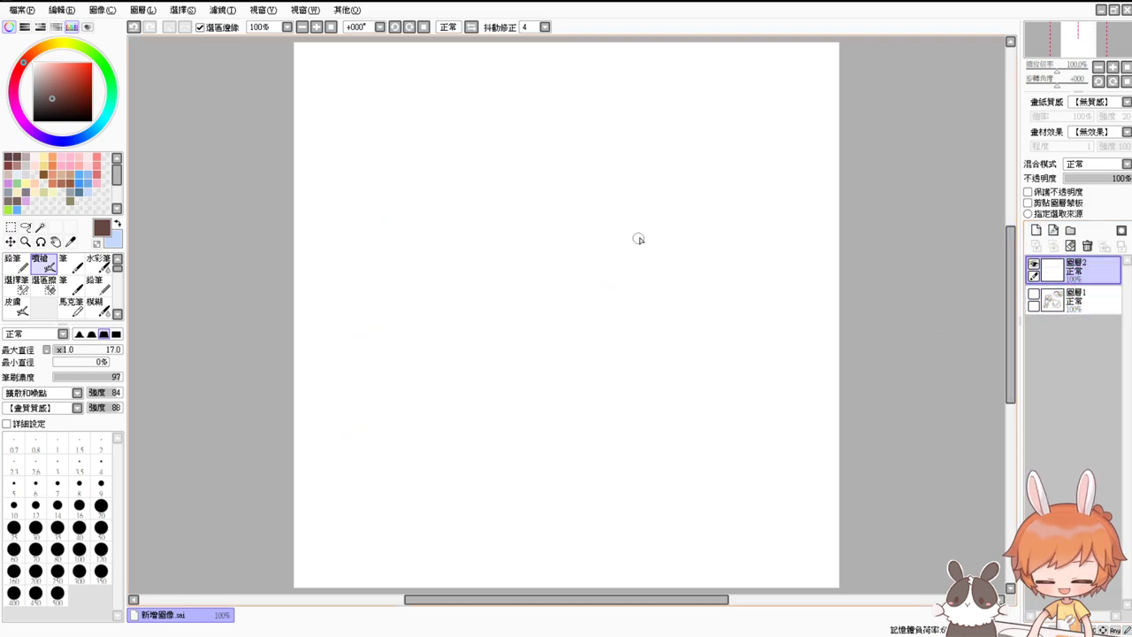
{"action": "mouse_move", "coordinate": [637, 188]}
{"action": "left_mouse_down"}
{"action": "mouse_move", "coordinate": [609, 209]}
{"action": "mouse_move", "coordinate": [664, 285]}
{"action": "left_mouse_up"}
{"action": "key", "text": "ctrl+z"}
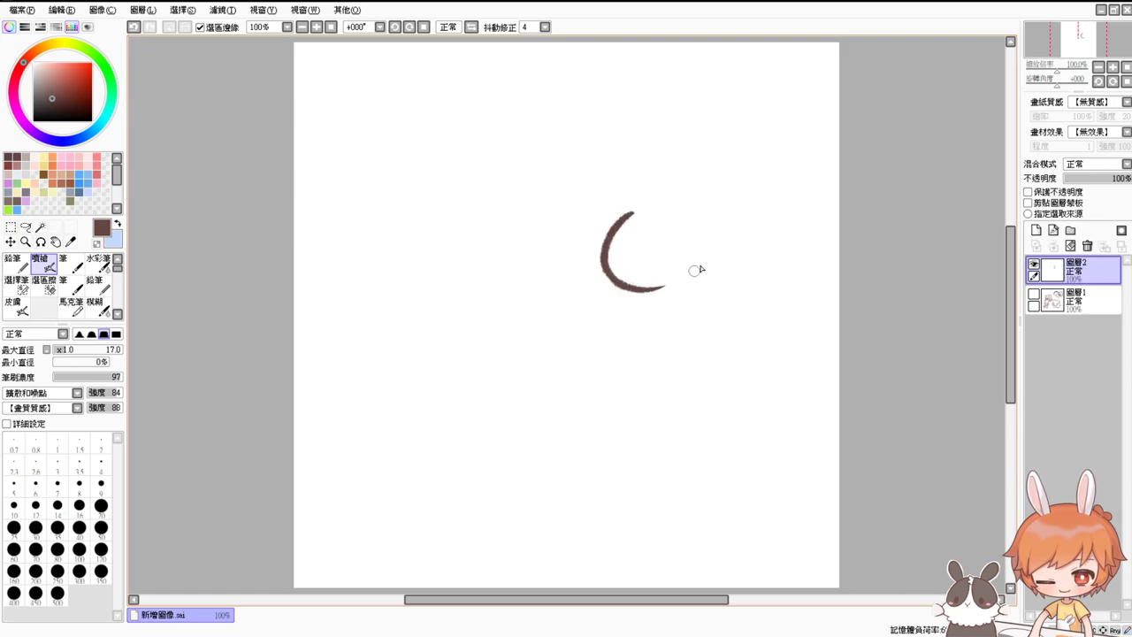
{"action": "key", "text": "ctrl+z"}
{"action": "left_click_drag", "start_coordinate": [630, 202], "coordinate": [622, 254]}
{"action": "key", "text": "ctrl+z"}
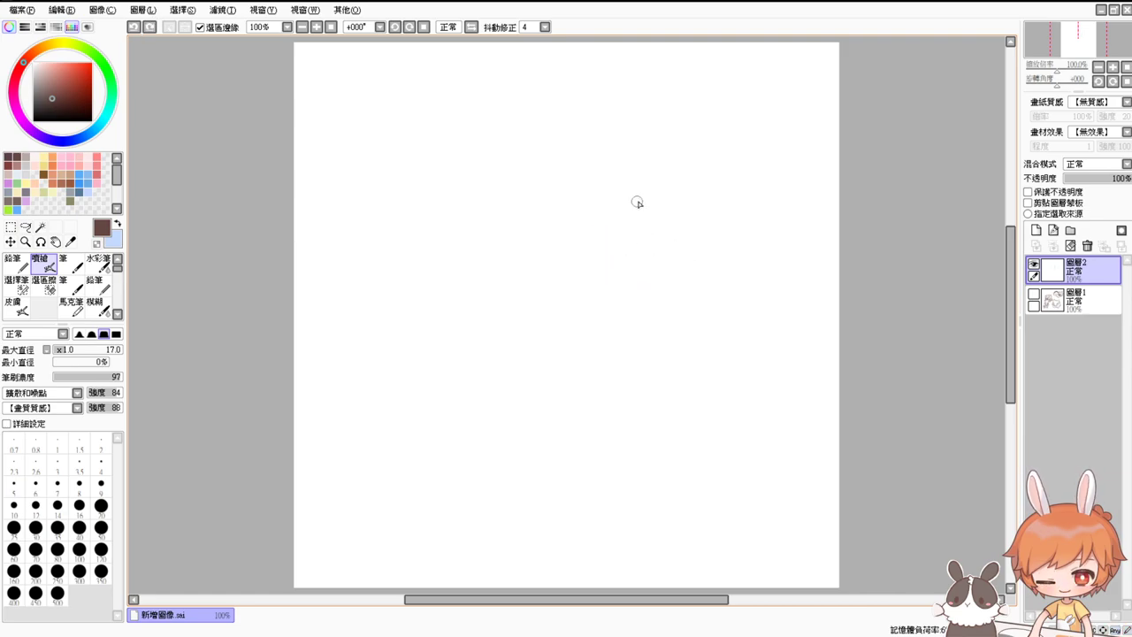
Sketch a small round face in the upper part of the new layer, with two oval eyes and heart-shaped brow tufts
{"action": "left_click_drag", "start_coordinate": [638, 201], "coordinate": [662, 272]}
{"action": "mouse_move", "coordinate": [625, 232]}
{"action": "left_mouse_down"}
{"action": "mouse_move", "coordinate": [664, 248]}
{"action": "mouse_move", "coordinate": [672, 209]}
{"action": "mouse_move", "coordinate": [687, 214]}
{"action": "mouse_move", "coordinate": [653, 234]}
{"action": "left_mouse_up"}
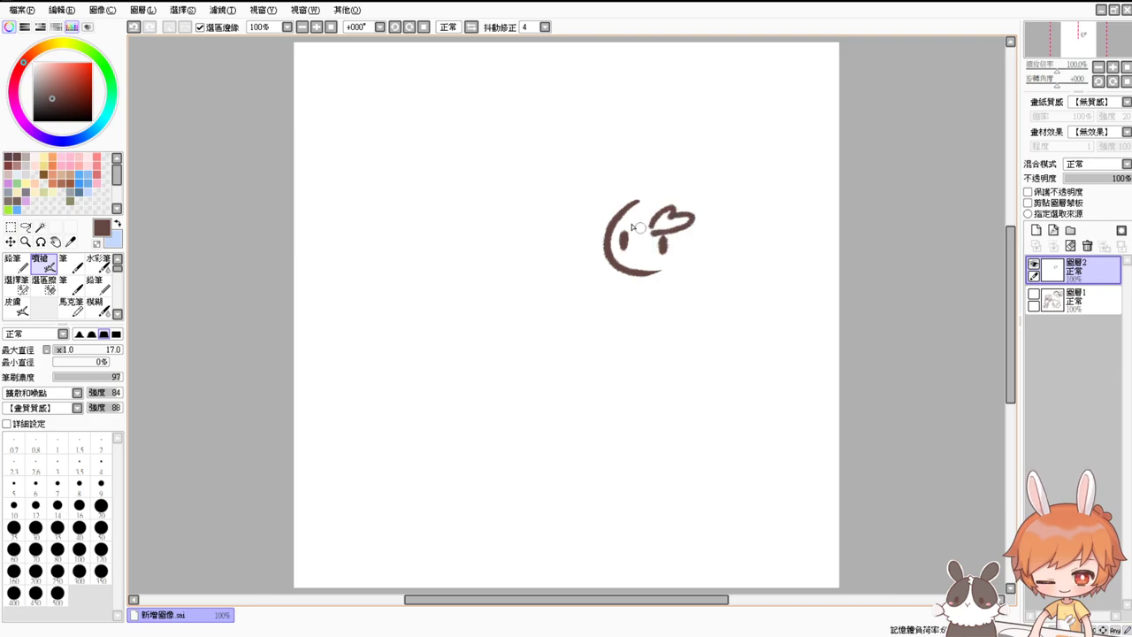
{"action": "mouse_move", "coordinate": [605, 205]}
{"action": "left_mouse_down"}
{"action": "mouse_move", "coordinate": [638, 198]}
{"action": "mouse_move", "coordinate": [606, 216]}
{"action": "mouse_move", "coordinate": [624, 231]}
{"action": "mouse_move", "coordinate": [621, 215]}
{"action": "mouse_move", "coordinate": [601, 209]}
{"action": "mouse_move", "coordinate": [631, 229]}
{"action": "left_mouse_up"}
{"action": "key", "text": "ctrl+z"}
{"action": "key", "text": "ctrl+z"}
{"action": "key", "text": "e"}
{"action": "key", "text": "b"}
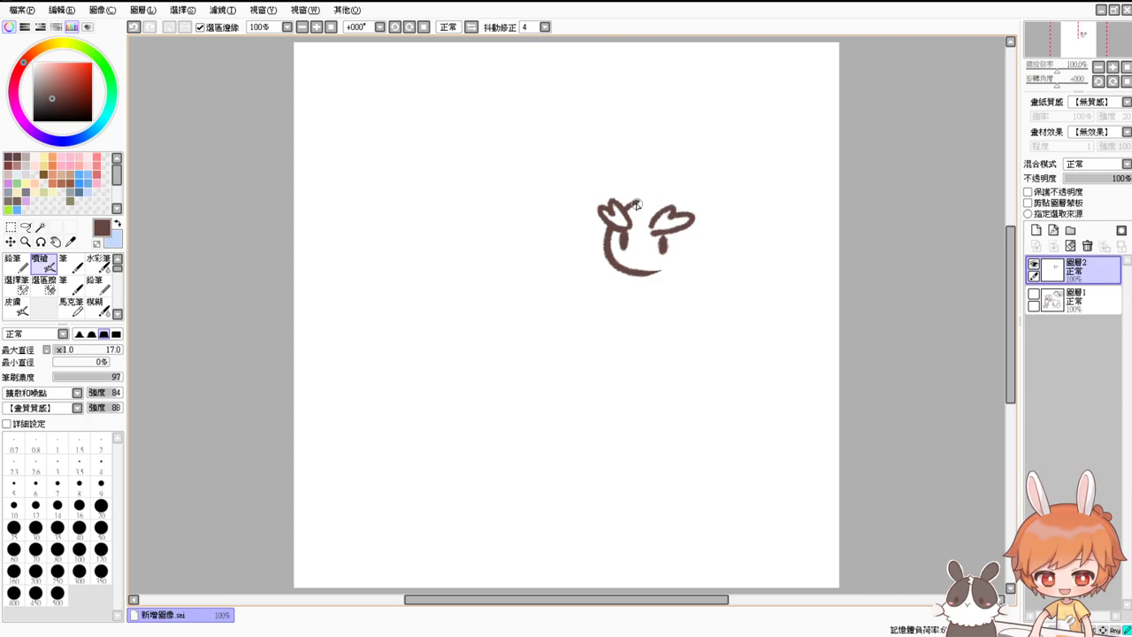
Draw the long slanted upper edge of the right ear and the pointed top of the head
{"action": "mouse_move", "coordinate": [637, 205]}
{"action": "left_mouse_down"}
{"action": "mouse_move", "coordinate": [661, 177]}
{"action": "mouse_move", "coordinate": [723, 227]}
{"action": "left_mouse_up"}
{"action": "key", "text": "ctrl+z"}
{"action": "left_click", "coordinate": [668, 174]}
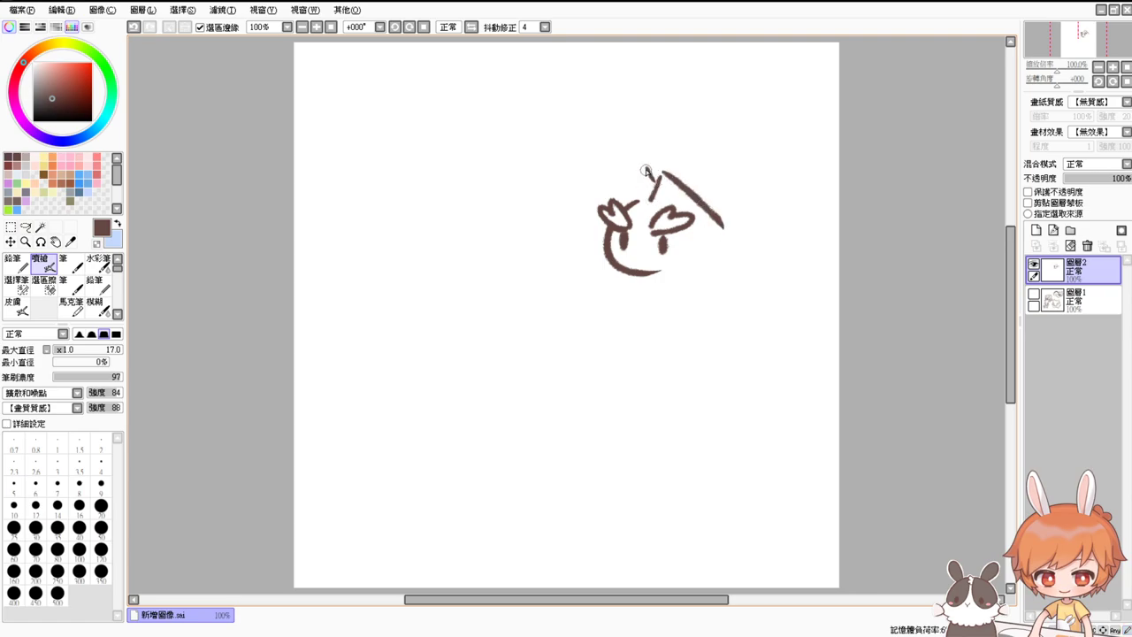
{"action": "left_click_drag", "start_coordinate": [646, 171], "coordinate": [582, 228]}
{"action": "key", "text": "ctrl+z"}
{"action": "left_click_drag", "start_coordinate": [647, 168], "coordinate": [622, 194]}
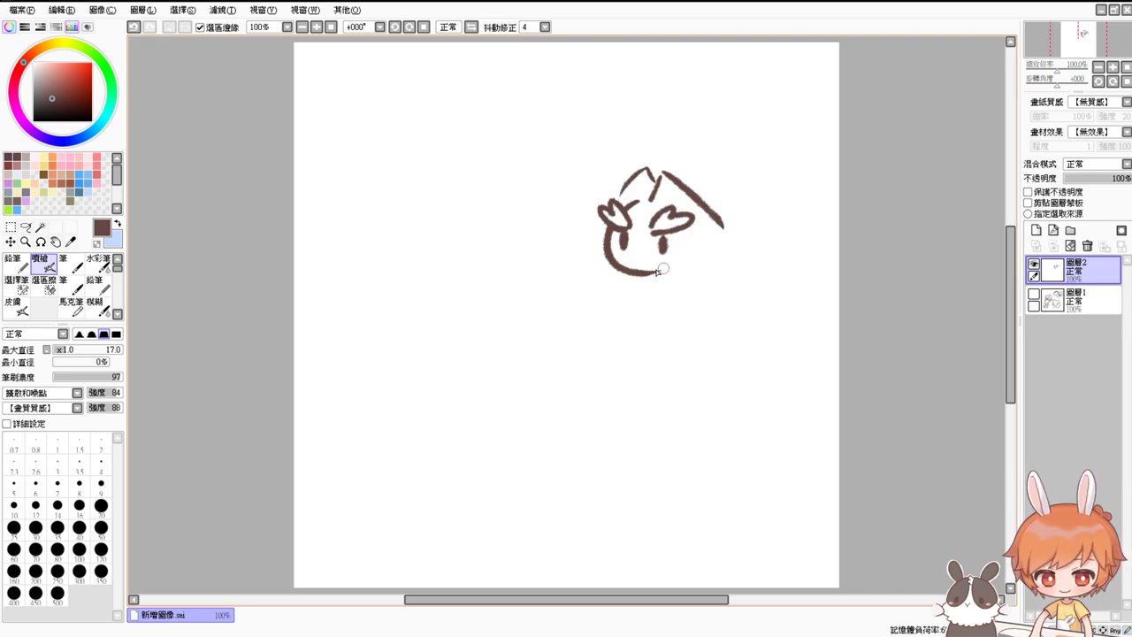
Draw the right ear's drooping sides and wavy lower edge, and undo the puffy cuff drawn beneath it
{"action": "mouse_move", "coordinate": [681, 233]}
{"action": "left_mouse_down"}
{"action": "mouse_move", "coordinate": [661, 270]}
{"action": "mouse_move", "coordinate": [699, 291]}
{"action": "left_mouse_up"}
{"action": "mouse_move", "coordinate": [721, 227]}
{"action": "left_mouse_down"}
{"action": "mouse_move", "coordinate": [717, 296]}
{"action": "mouse_move", "coordinate": [749, 281]}
{"action": "mouse_move", "coordinate": [721, 317]}
{"action": "mouse_move", "coordinate": [747, 309]}
{"action": "left_mouse_up"}
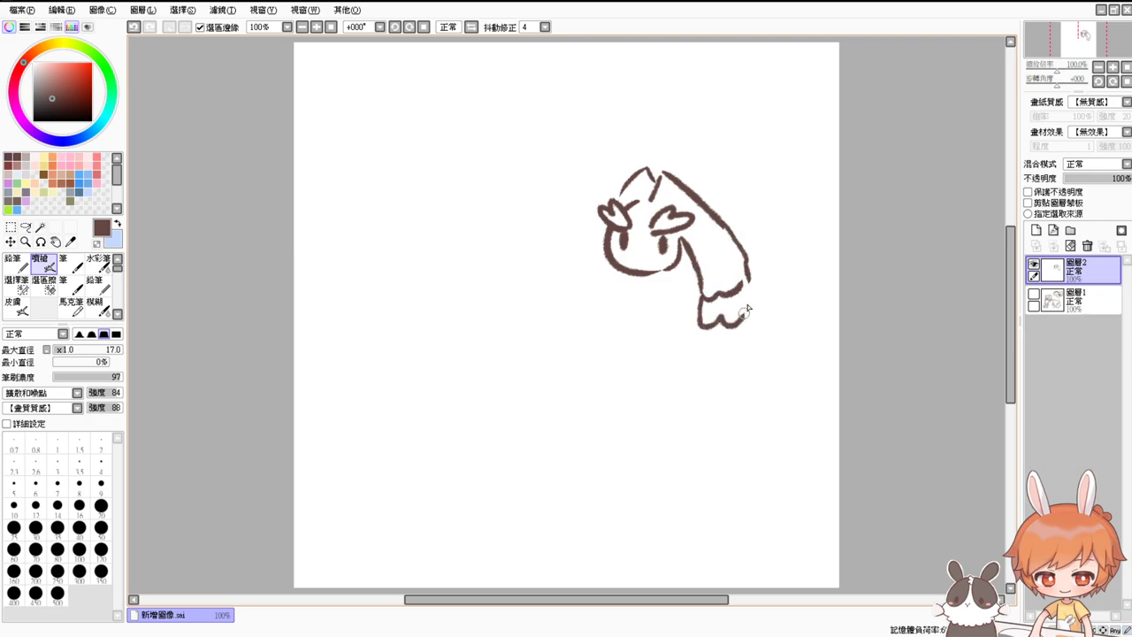
{"action": "left_click_drag", "start_coordinate": [750, 271], "coordinate": [743, 321]}
{"action": "key", "text": "ctrl+z"}
{"action": "key", "text": "ctrl+z"}
{"action": "key", "text": "ctrl+z"}
{"action": "key", "text": "ctrl+z"}
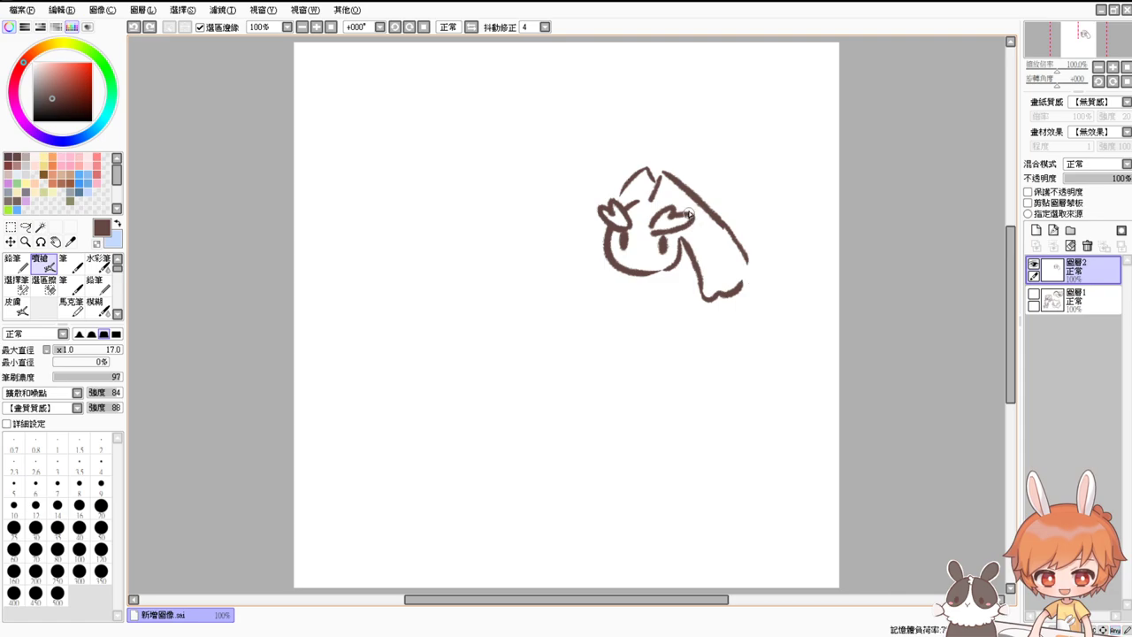
Draw a fluffy ruff under the rabbit creature's chin and a Y-shaped nose and mouth on its face
{"action": "mouse_move", "coordinate": [621, 279]}
{"action": "left_mouse_down"}
{"action": "mouse_move", "coordinate": [653, 273]}
{"action": "mouse_move", "coordinate": [641, 283]}
{"action": "mouse_move", "coordinate": [669, 297]}
{"action": "left_mouse_up"}
{"action": "left_click_drag", "start_coordinate": [630, 227], "coordinate": [644, 253]}
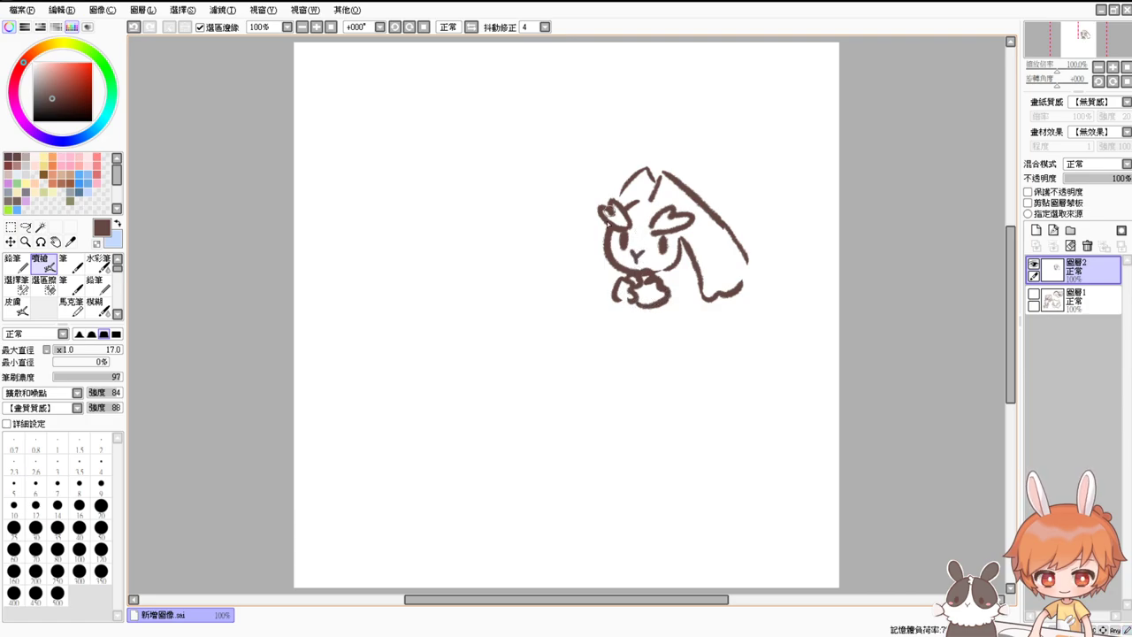
Draw the rabbit creature's left drooping ear and give both ears puffy, scalloped cuffs
{"action": "mouse_move", "coordinate": [602, 219]}
{"action": "left_mouse_down"}
{"action": "mouse_move", "coordinate": [588, 278]}
{"action": "mouse_move", "coordinate": [611, 282]}
{"action": "mouse_move", "coordinate": [568, 311]}
{"action": "mouse_move", "coordinate": [610, 311]}
{"action": "left_mouse_up"}
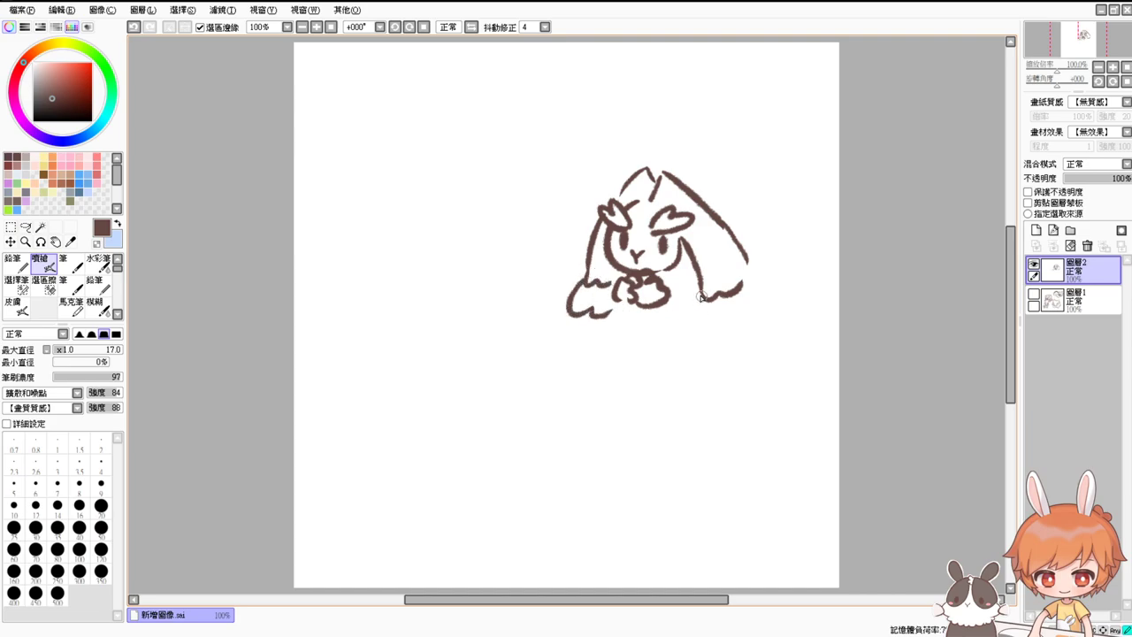
{"action": "left_click_drag", "start_coordinate": [701, 297], "coordinate": [733, 317]}
{"action": "mouse_move", "coordinate": [747, 271]}
{"action": "left_mouse_down"}
{"action": "mouse_move", "coordinate": [753, 308]}
{"action": "mouse_move", "coordinate": [740, 312]}
{"action": "left_mouse_up"}
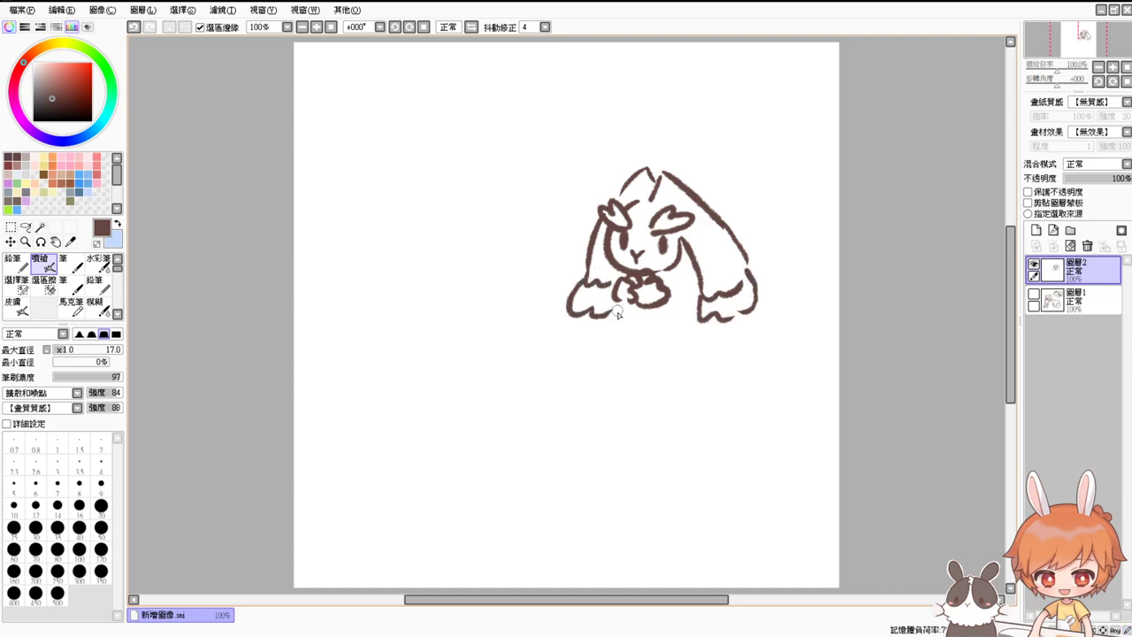
Draw the rabbit creature's small body with two short legs and feet below the ruff
{"action": "mouse_move", "coordinate": [616, 306]}
{"action": "left_mouse_down"}
{"action": "mouse_move", "coordinate": [627, 327]}
{"action": "mouse_move", "coordinate": [653, 309]}
{"action": "mouse_move", "coordinate": [626, 312]}
{"action": "mouse_move", "coordinate": [667, 319]}
{"action": "mouse_move", "coordinate": [646, 331]}
{"action": "mouse_move", "coordinate": [681, 324]}
{"action": "mouse_move", "coordinate": [673, 340]}
{"action": "mouse_move", "coordinate": [653, 332]}
{"action": "mouse_move", "coordinate": [657, 359]}
{"action": "mouse_move", "coordinate": [640, 344]}
{"action": "left_mouse_up"}
{"action": "key", "text": "ctrl+z"}
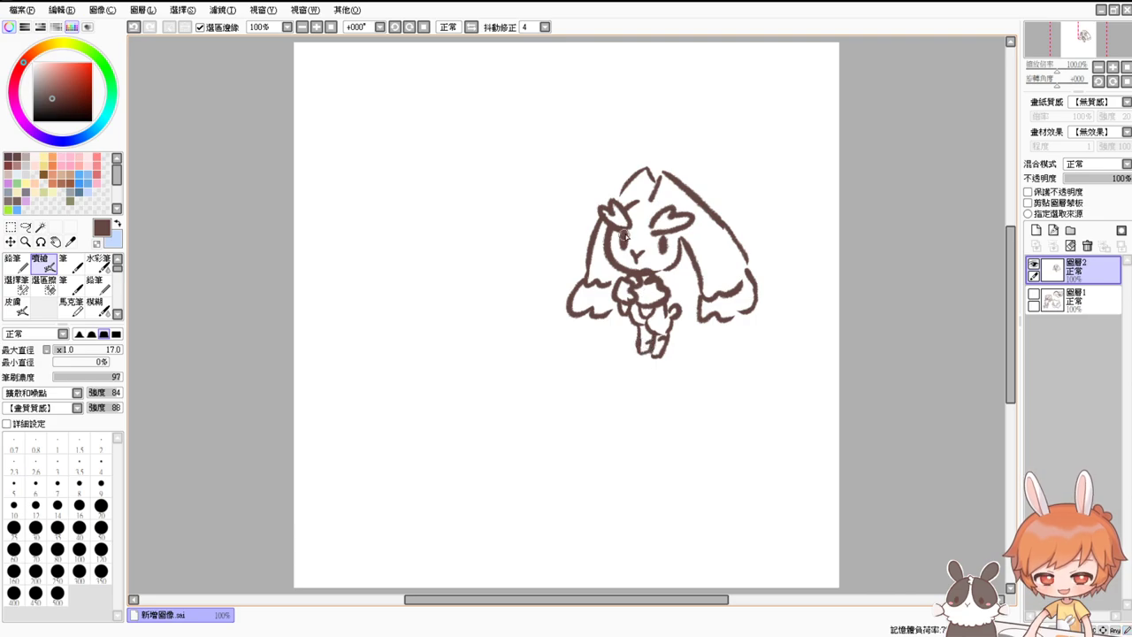
Add detail strokes to the rabbit creature's eyes and forehead, and refine the small paw beside its ruff
{"action": "mouse_move", "coordinate": [625, 239]}
{"action": "left_mouse_down"}
{"action": "mouse_move", "coordinate": [615, 239]}
{"action": "mouse_move", "coordinate": [676, 239]}
{"action": "left_mouse_up"}
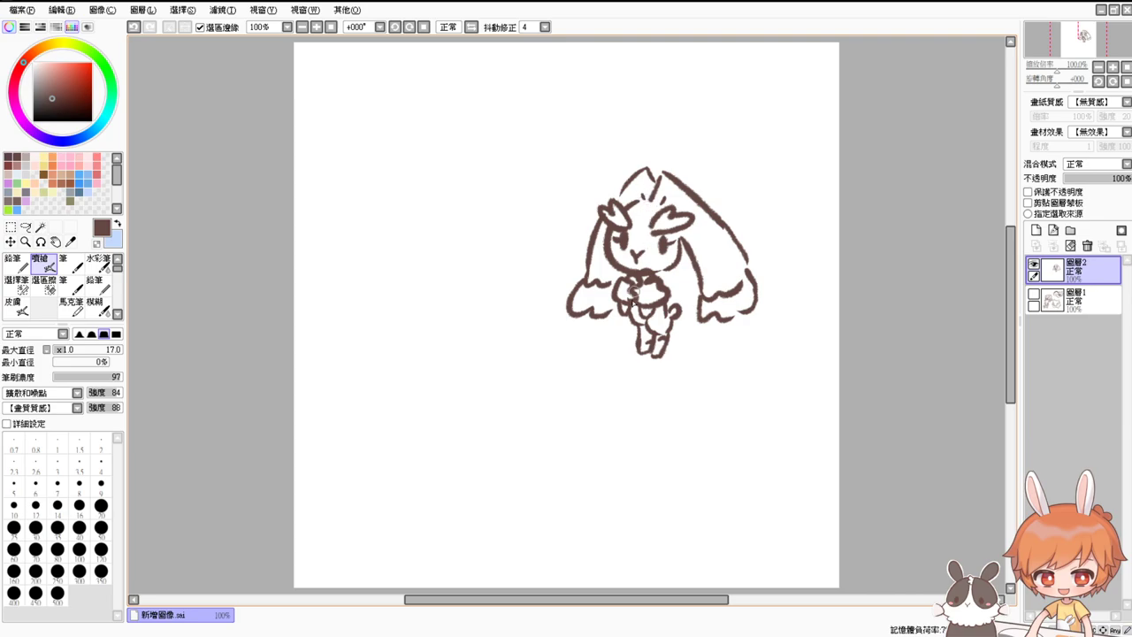
{"action": "left_click_drag", "start_coordinate": [634, 288], "coordinate": [623, 312]}
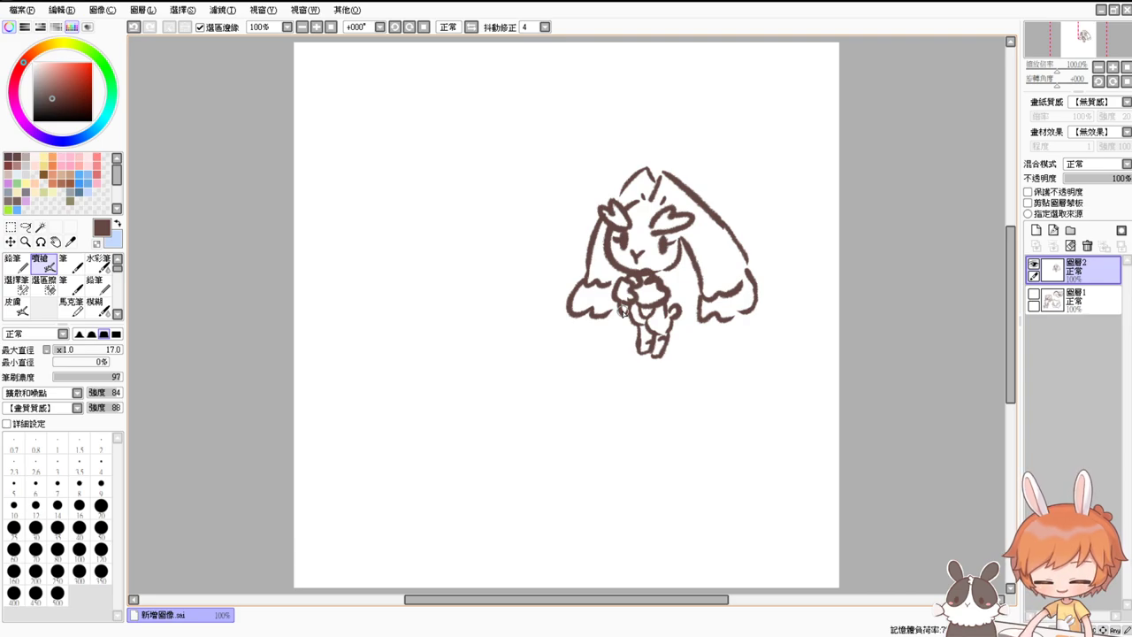
Sketch a new character's rounded cheek and glasses in the canvas's upper-left area, and undo the first strokes above them
{"action": "mouse_move", "coordinate": [376, 186]}
{"action": "left_mouse_down"}
{"action": "mouse_move", "coordinate": [370, 278]}
{"action": "mouse_move", "coordinate": [390, 281]}
{"action": "left_mouse_up"}
{"action": "mouse_move", "coordinate": [377, 217]}
{"action": "left_mouse_down"}
{"action": "mouse_move", "coordinate": [375, 200]}
{"action": "mouse_move", "coordinate": [376, 237]}
{"action": "left_mouse_up"}
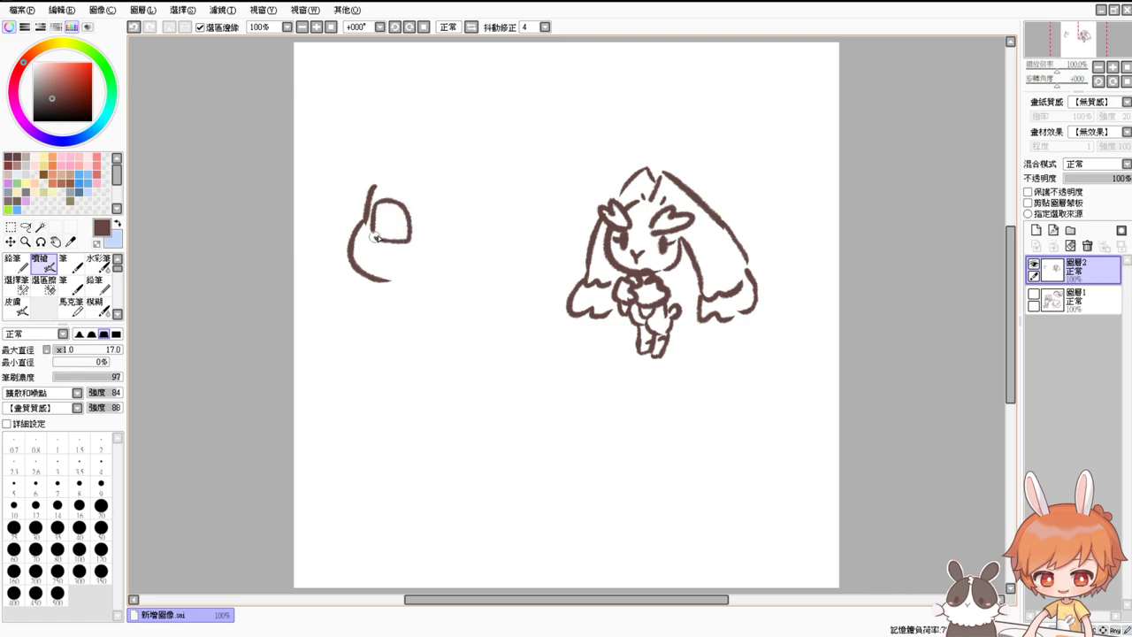
{"action": "left_click_drag", "start_coordinate": [426, 209], "coordinate": [426, 250]}
{"action": "mouse_move", "coordinate": [431, 196]}
{"action": "left_mouse_down"}
{"action": "mouse_move", "coordinate": [443, 194]}
{"action": "mouse_move", "coordinate": [437, 250]}
{"action": "left_mouse_up"}
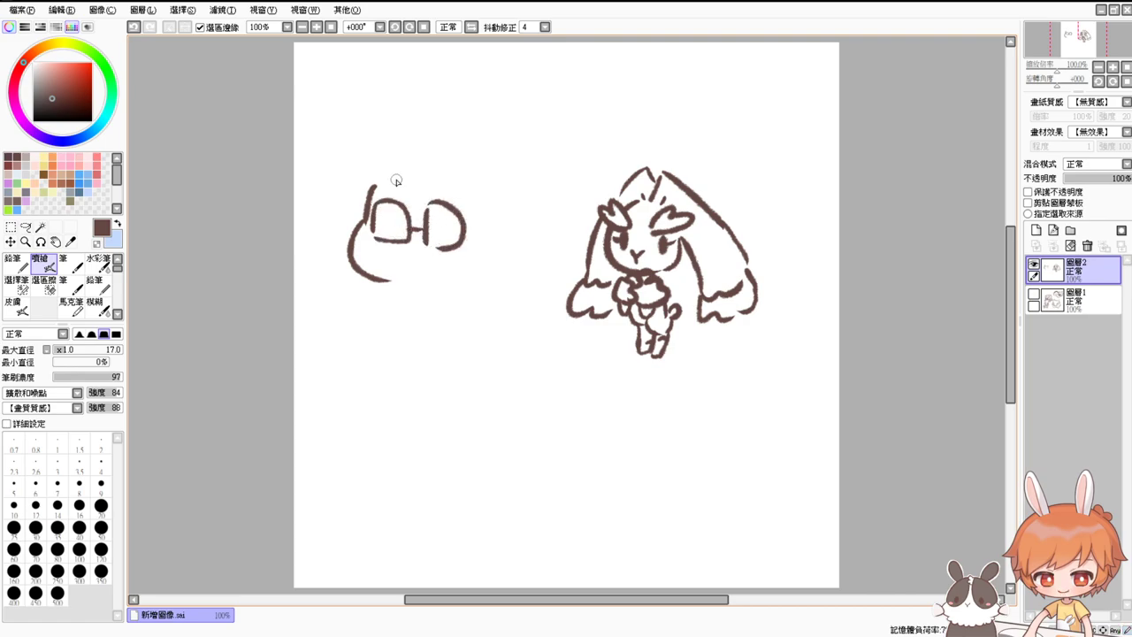
{"action": "mouse_move", "coordinate": [396, 181]}
{"action": "left_mouse_down"}
{"action": "mouse_move", "coordinate": [376, 191]}
{"action": "mouse_move", "coordinate": [449, 200]}
{"action": "left_mouse_up"}
{"action": "key", "text": "ctrl+z"}
{"action": "key", "text": "ctrl+z"}
Add a swept-back tuft of hair with a tied tip, an ear and a fanged mouth to the bespectacled character
{"action": "mouse_move", "coordinate": [392, 178]}
{"action": "left_mouse_down"}
{"action": "mouse_move", "coordinate": [425, 141]}
{"action": "mouse_move", "coordinate": [465, 144]}
{"action": "left_mouse_up"}
{"action": "mouse_move", "coordinate": [393, 177]}
{"action": "left_mouse_down"}
{"action": "mouse_move", "coordinate": [447, 185]}
{"action": "mouse_move", "coordinate": [468, 161]}
{"action": "mouse_move", "coordinate": [438, 150]}
{"action": "left_mouse_up"}
{"action": "mouse_move", "coordinate": [424, 183]}
{"action": "left_mouse_down"}
{"action": "mouse_move", "coordinate": [447, 166]}
{"action": "mouse_move", "coordinate": [374, 188]}
{"action": "left_mouse_up"}
{"action": "left_click_drag", "start_coordinate": [396, 161], "coordinate": [378, 181]}
{"action": "mouse_move", "coordinate": [451, 184]}
{"action": "left_mouse_down"}
{"action": "mouse_move", "coordinate": [479, 226]}
{"action": "mouse_move", "coordinate": [482, 263]}
{"action": "left_mouse_up"}
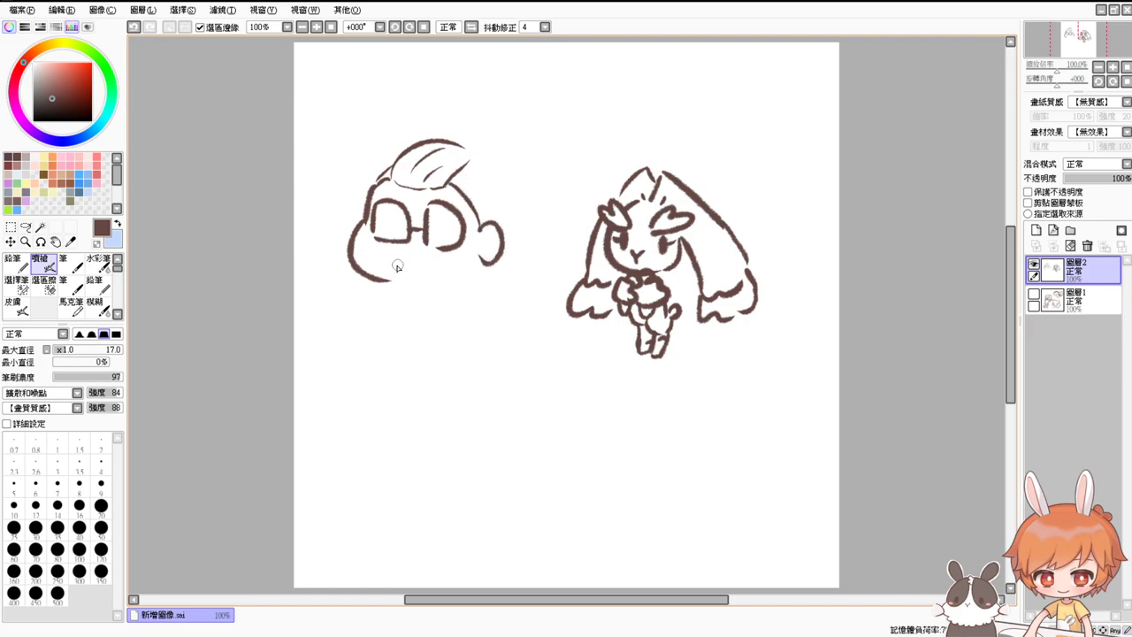
{"action": "left_click_drag", "start_coordinate": [392, 268], "coordinate": [444, 264]}
{"action": "left_click_drag", "start_coordinate": [471, 146], "coordinate": [493, 157]}
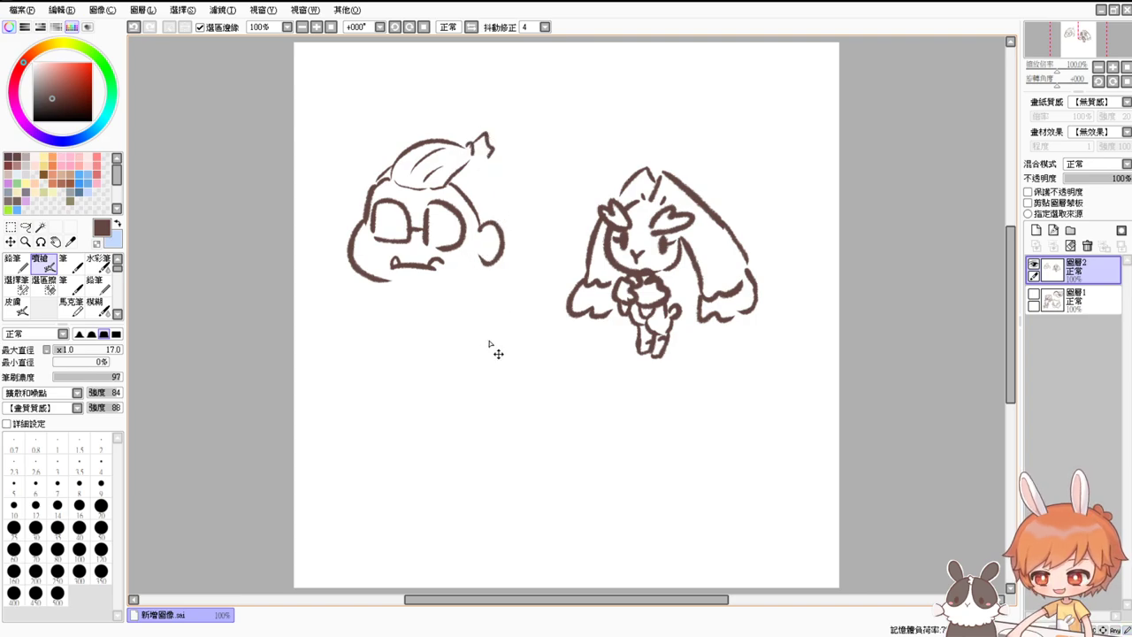
Undo the entire bespectacled character sketch, keeping only the rabbit creature
{"action": "key", "text": "ctrl+z"}
{"action": "key", "text": "ctrl+z"}
{"action": "key", "text": "ctrl+z"}
{"action": "key", "text": "ctrl+z"}
{"action": "key", "text": "ctrl+z"}
{"action": "key", "text": "ctrl+z"}
{"action": "key", "text": "ctrl+z"}
{"action": "key", "text": "ctrl+z"}
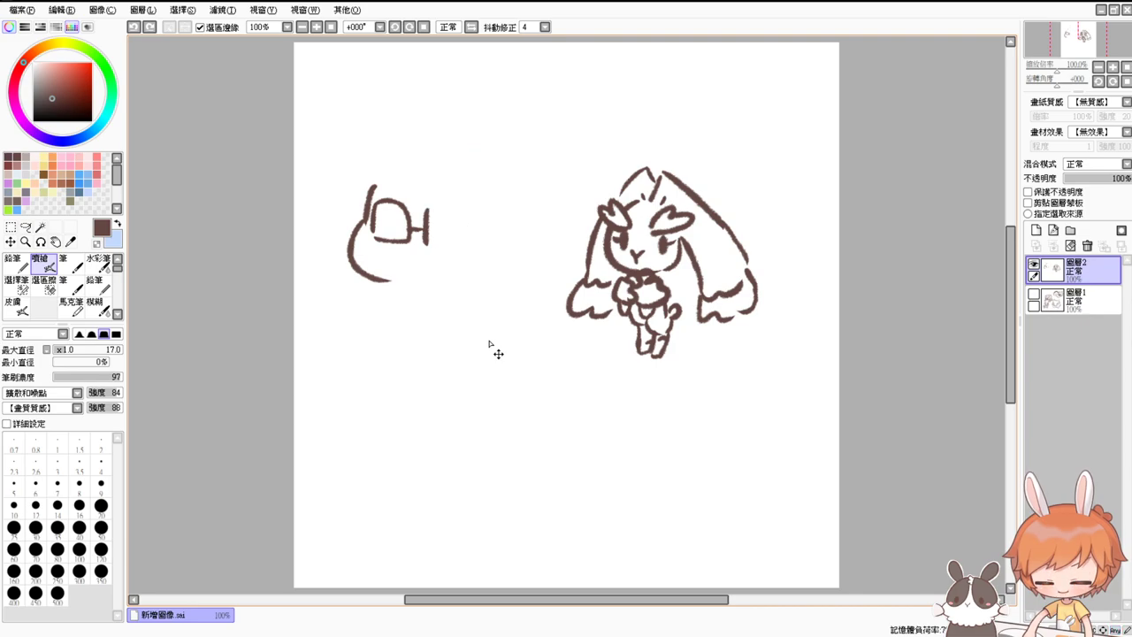
{"action": "key", "text": "ctrl+z"}
{"action": "key", "text": "ctrl+z"}
{"action": "key", "text": "ctrl+z"}
{"action": "key", "text": "ctrl+z"}
{"action": "key", "text": "ctrl+z"}
{"action": "key", "text": "ctrl+z"}
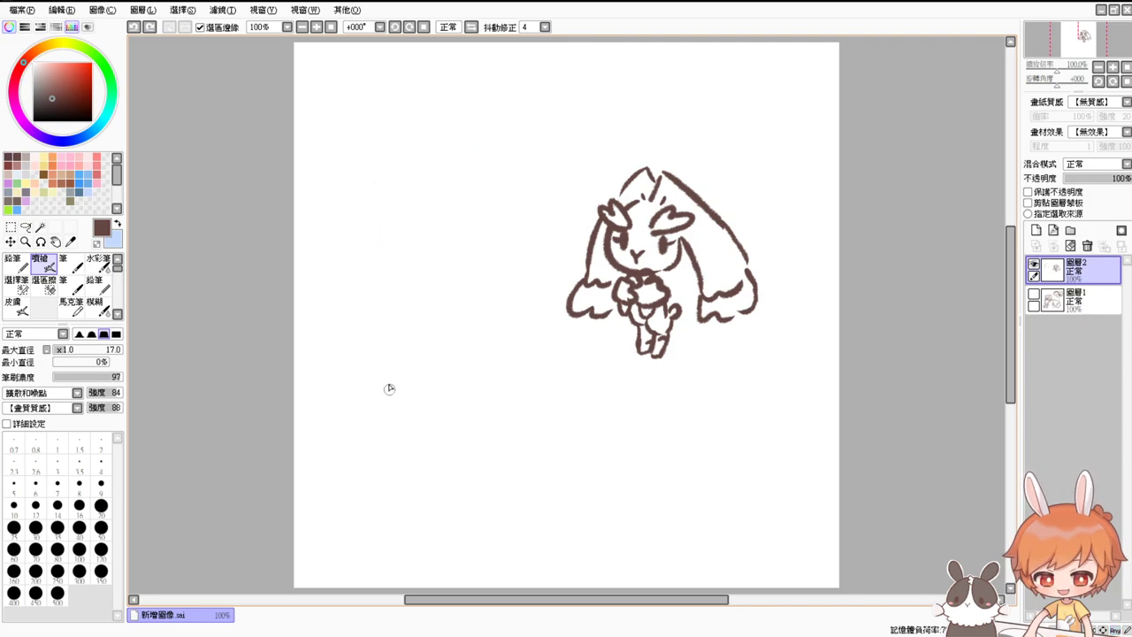
{"action": "left_click_drag", "start_coordinate": [382, 384], "coordinate": [391, 453]}
{"action": "key", "text": "ctrl+z"}
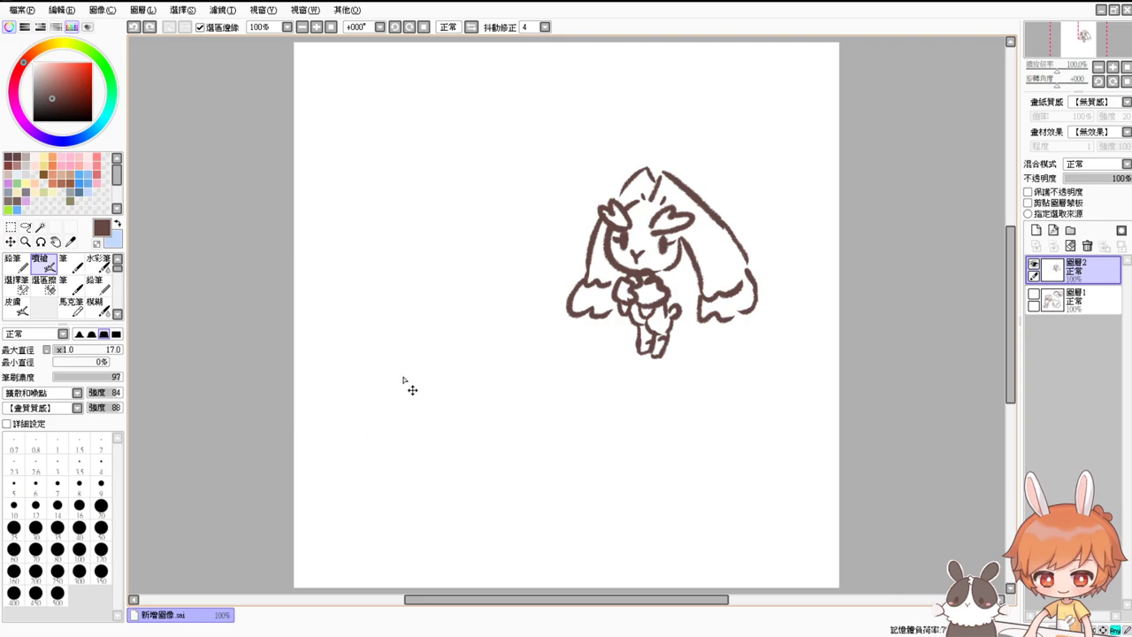
{"action": "mouse_move", "coordinate": [409, 363]}
{"action": "left_mouse_down"}
{"action": "mouse_move", "coordinate": [392, 399]}
{"action": "mouse_move", "coordinate": [393, 440]}
{"action": "left_mouse_up"}
{"action": "key", "text": "ctrl+z"}
{"action": "left_click_drag", "start_coordinate": [409, 302], "coordinate": [394, 357]}
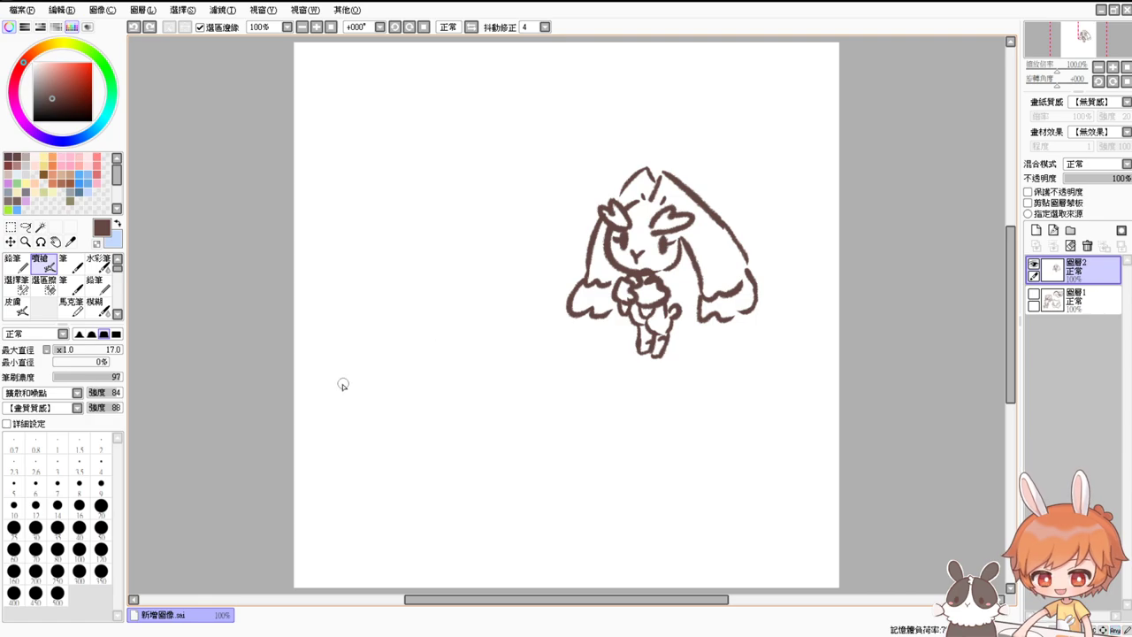
Draw a thick tabletop in perspective in the canvas's lower-left area, with a small diamond shape on its surface
{"action": "mouse_move", "coordinate": [324, 400]}
{"action": "left_mouse_down"}
{"action": "mouse_move", "coordinate": [410, 370]}
{"action": "mouse_move", "coordinate": [476, 399]}
{"action": "left_mouse_up"}
{"action": "mouse_move", "coordinate": [327, 412]}
{"action": "left_mouse_down"}
{"action": "mouse_move", "coordinate": [423, 443]}
{"action": "mouse_move", "coordinate": [493, 410]}
{"action": "left_mouse_up"}
{"action": "mouse_move", "coordinate": [385, 399]}
{"action": "left_mouse_down"}
{"action": "mouse_move", "coordinate": [407, 384]}
{"action": "mouse_move", "coordinate": [437, 405]}
{"action": "mouse_move", "coordinate": [410, 411]}
{"action": "mouse_move", "coordinate": [385, 398]}
{"action": "mouse_move", "coordinate": [414, 385]}
{"action": "mouse_move", "coordinate": [407, 414]}
{"action": "left_mouse_up"}
{"action": "key", "text": "ctrl+z"}
{"action": "key", "text": "ctrl+z"}
{"action": "mouse_move", "coordinate": [321, 404]}
{"action": "left_mouse_down"}
{"action": "mouse_move", "coordinate": [327, 431]}
{"action": "mouse_move", "coordinate": [416, 457]}
{"action": "left_mouse_up"}
{"action": "mouse_move", "coordinate": [417, 460]}
{"action": "left_mouse_down"}
{"action": "mouse_move", "coordinate": [485, 436]}
{"action": "mouse_move", "coordinate": [488, 417]}
{"action": "left_mouse_up"}
Draw a chubby creature's head behind the table, with two pointed ears, a peaked face marking, closed eyes and a mouth
{"action": "mouse_move", "coordinate": [432, 289]}
{"action": "left_mouse_down"}
{"action": "mouse_move", "coordinate": [423, 321]}
{"action": "mouse_move", "coordinate": [434, 334]}
{"action": "mouse_move", "coordinate": [438, 279]}
{"action": "mouse_move", "coordinate": [515, 294]}
{"action": "mouse_move", "coordinate": [532, 343]}
{"action": "left_mouse_up"}
{"action": "key", "text": "ctrl+z"}
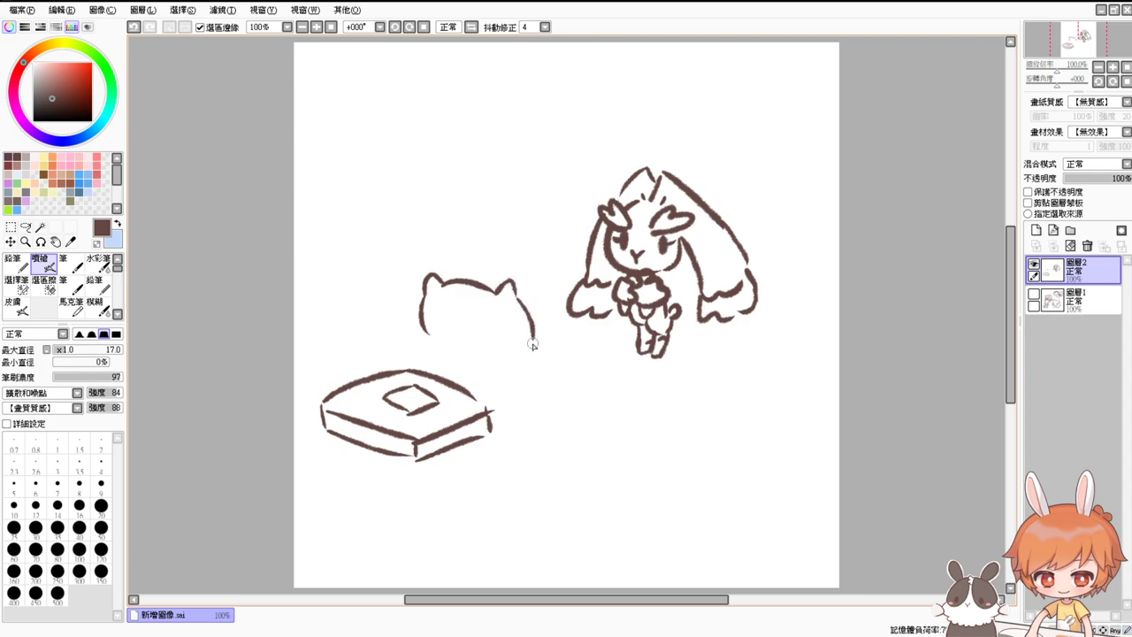
{"action": "left_click_drag", "start_coordinate": [422, 312], "coordinate": [422, 342]}
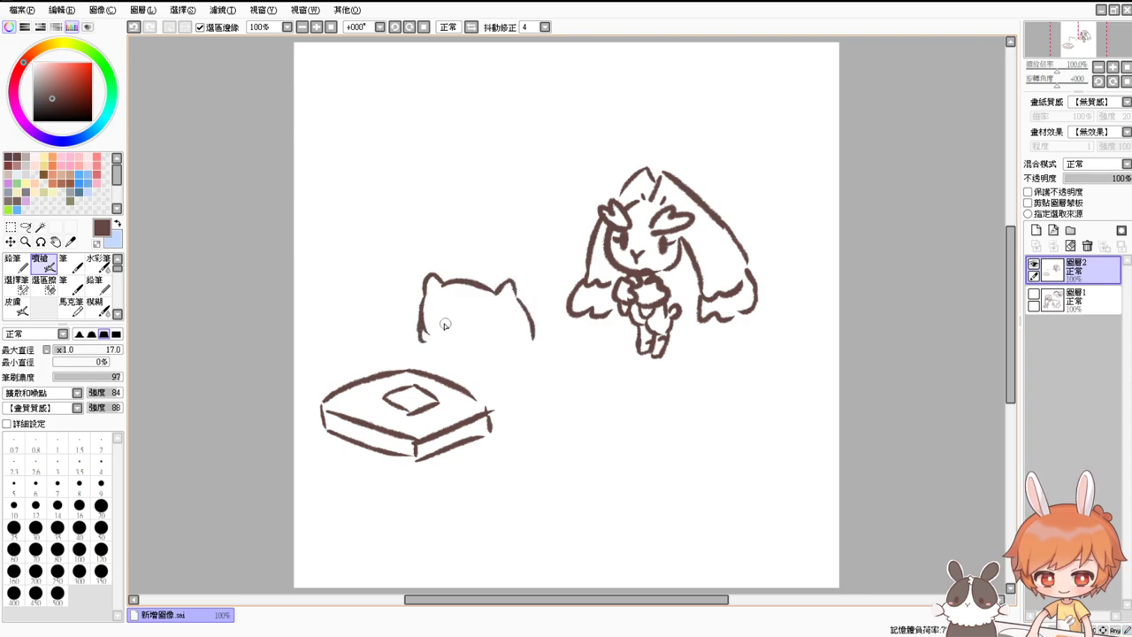
{"action": "mouse_move", "coordinate": [445, 297]}
{"action": "left_mouse_down"}
{"action": "mouse_move", "coordinate": [456, 309]}
{"action": "mouse_move", "coordinate": [486, 300]}
{"action": "mouse_move", "coordinate": [422, 335]}
{"action": "left_mouse_up"}
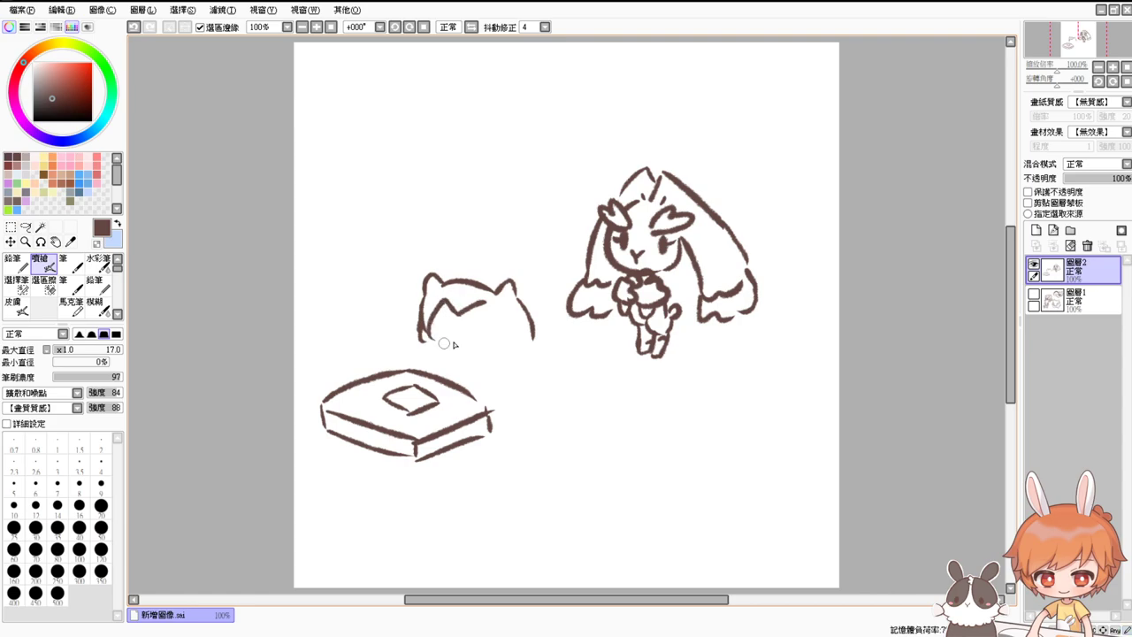
{"action": "left_click_drag", "start_coordinate": [486, 304], "coordinate": [511, 343]}
{"action": "mouse_move", "coordinate": [437, 325]}
{"action": "left_mouse_down"}
{"action": "mouse_move", "coordinate": [485, 330]}
{"action": "mouse_move", "coordinate": [447, 345]}
{"action": "mouse_move", "coordinate": [472, 348]}
{"action": "mouse_move", "coordinate": [433, 343]}
{"action": "mouse_move", "coordinate": [428, 374]}
{"action": "left_mouse_up"}
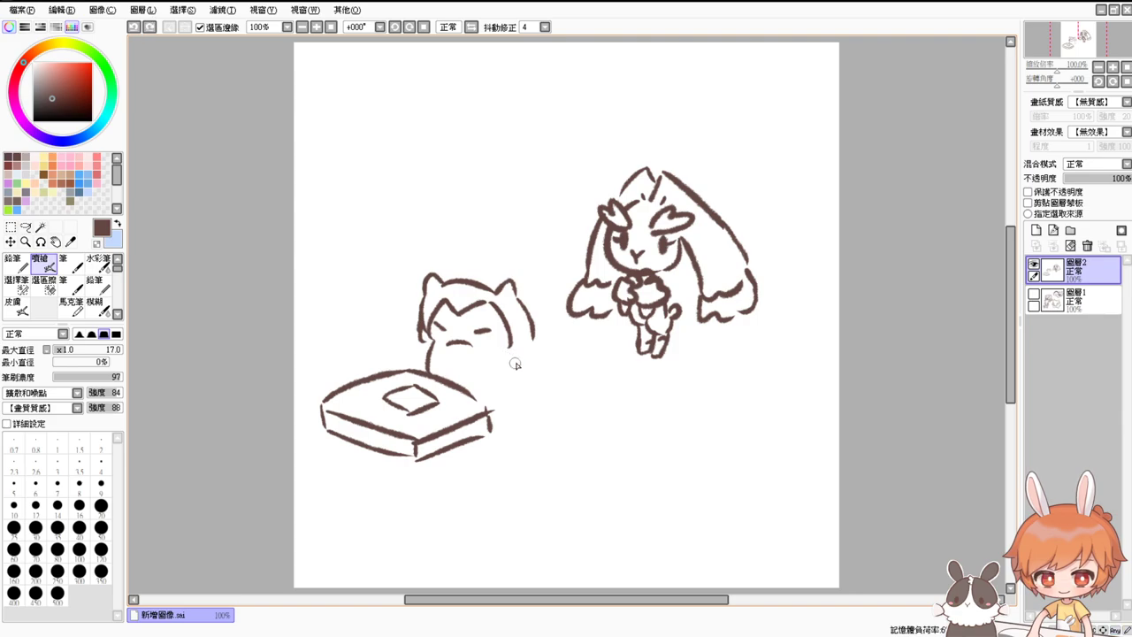
Draw the curved right side of the chubby creature's body and its drooping arm, redoing strokes as needed
{"action": "left_click_drag", "start_coordinate": [515, 361], "coordinate": [485, 394]}
{"action": "key", "text": "ctrl+z"}
{"action": "mouse_move", "coordinate": [505, 353]}
{"action": "left_mouse_down"}
{"action": "mouse_move", "coordinate": [517, 407]}
{"action": "mouse_move", "coordinate": [545, 391]}
{"action": "left_mouse_up"}
{"action": "key", "text": "ctrl+z"}
{"action": "left_click_drag", "start_coordinate": [531, 349], "coordinate": [544, 398]}
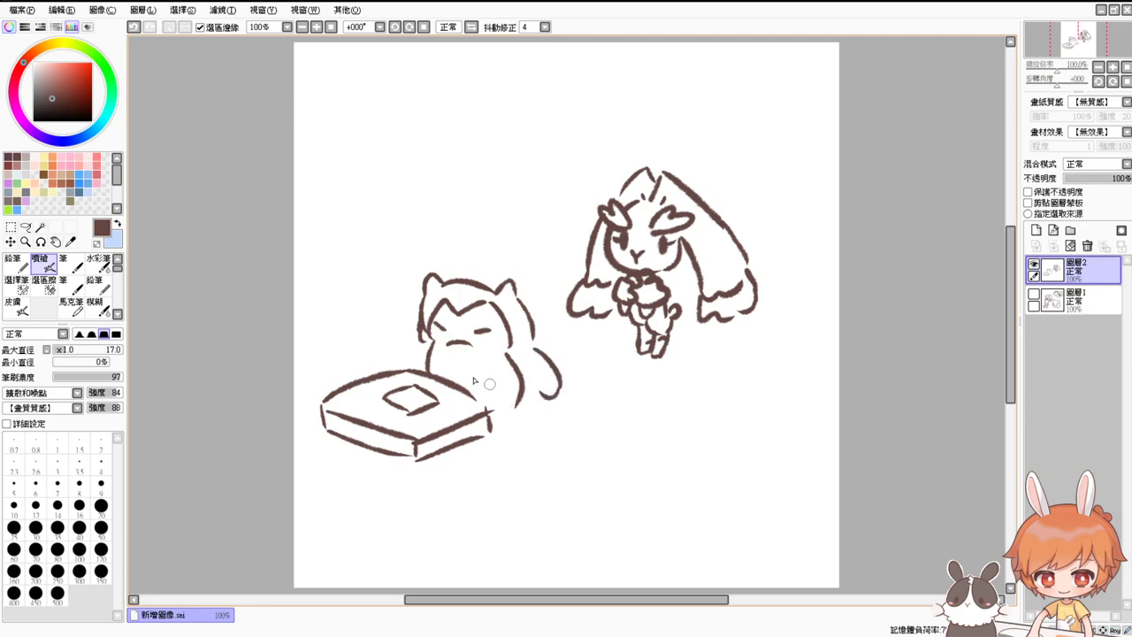
Clear the overlapping lines near the chubby creature's mouth and draw its raised paw there
{"action": "key", "text": "e"}
{"action": "mouse_move", "coordinate": [432, 348]}
{"action": "left_mouse_down"}
{"action": "mouse_move", "coordinate": [424, 368]}
{"action": "mouse_move", "coordinate": [437, 377]}
{"action": "mouse_move", "coordinate": [436, 338]}
{"action": "mouse_move", "coordinate": [442, 366]}
{"action": "left_mouse_up"}
{"action": "key", "text": "b"}
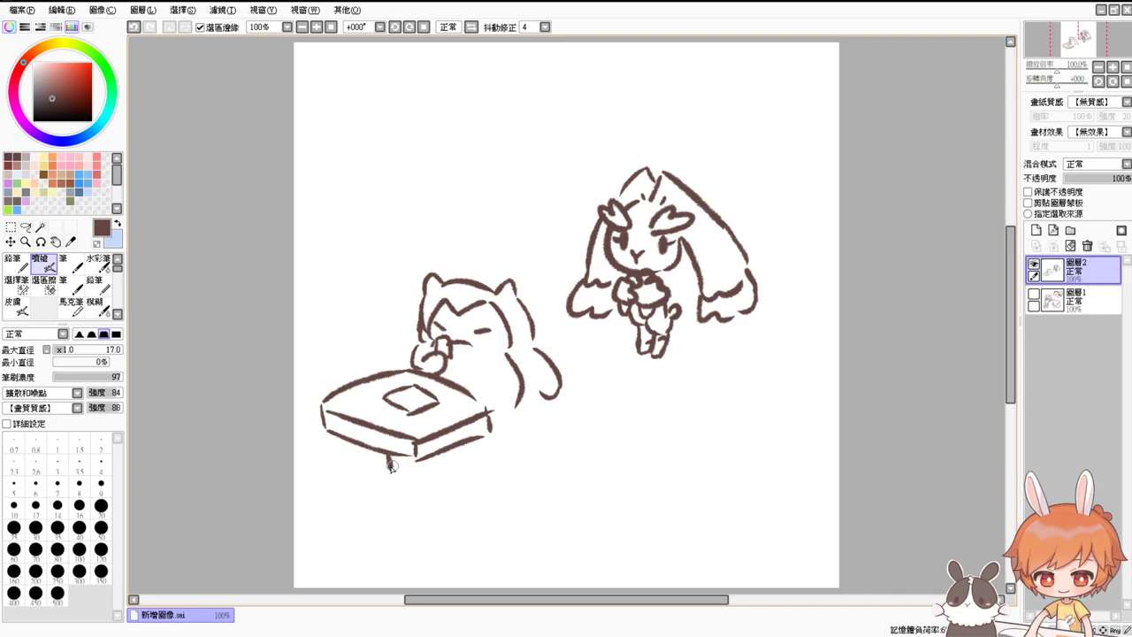
Draw the table's flared pedestal leg, and the chubby creature's lower body and clawed foot at the table's right corner
{"action": "mouse_move", "coordinate": [390, 466]}
{"action": "left_mouse_down"}
{"action": "mouse_move", "coordinate": [400, 479]}
{"action": "mouse_move", "coordinate": [428, 476]}
{"action": "mouse_move", "coordinate": [403, 483]}
{"action": "left_mouse_up"}
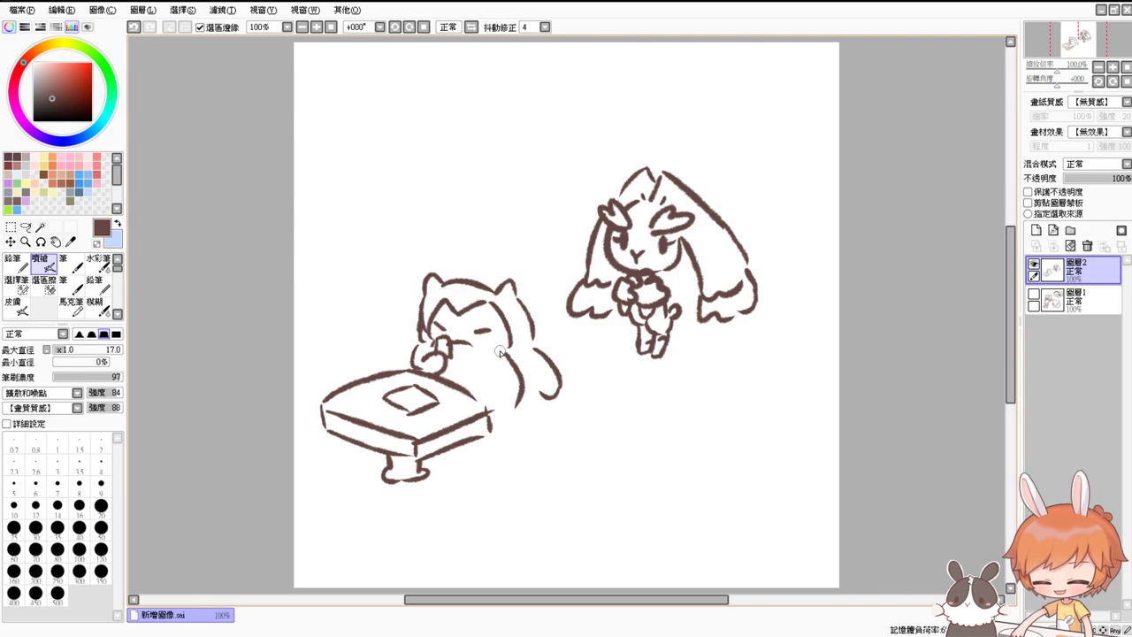
{"action": "mouse_move", "coordinate": [495, 426]}
{"action": "left_mouse_down"}
{"action": "mouse_move", "coordinate": [508, 441]}
{"action": "mouse_move", "coordinate": [472, 445]}
{"action": "mouse_move", "coordinate": [504, 408]}
{"action": "mouse_move", "coordinate": [486, 433]}
{"action": "mouse_move", "coordinate": [522, 407]}
{"action": "mouse_move", "coordinate": [536, 422]}
{"action": "mouse_move", "coordinate": [498, 447]}
{"action": "left_mouse_up"}
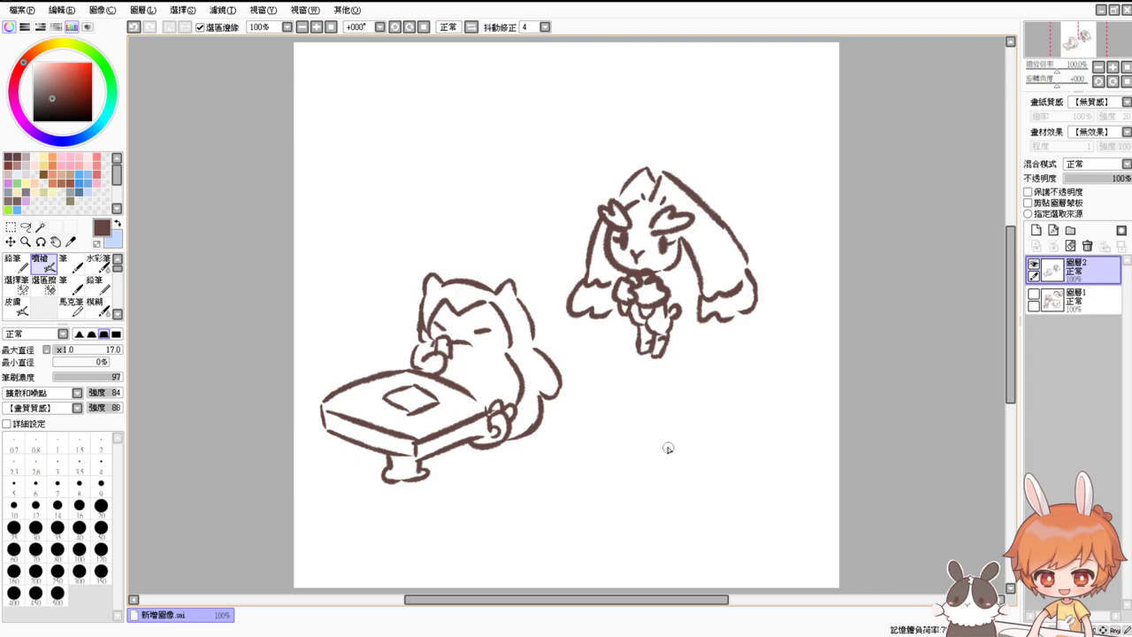
Draw a large round body outline for a bird creature in the canvas's lower-right area, replacing the first attempt
{"action": "mouse_move", "coordinate": [661, 420]}
{"action": "left_mouse_down"}
{"action": "mouse_move", "coordinate": [631, 441]}
{"action": "mouse_move", "coordinate": [683, 538]}
{"action": "left_mouse_up"}
{"action": "key", "text": "ctrl+z"}
{"action": "left_click_drag", "start_coordinate": [661, 409], "coordinate": [762, 514]}
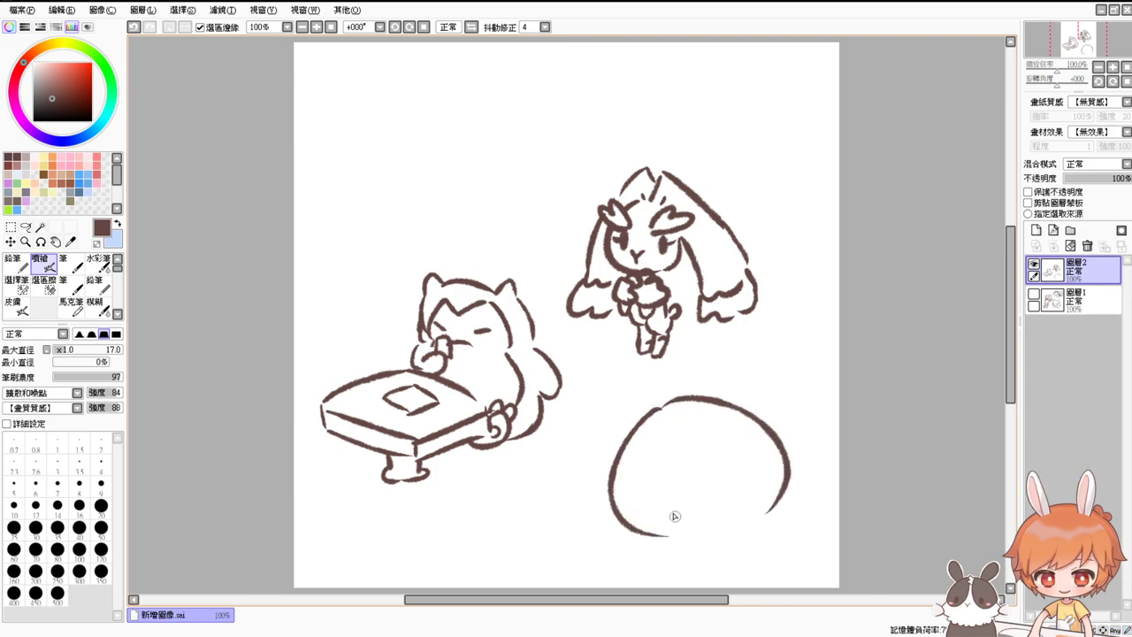
Draw the bird creature's rounded face outline, closed eyes, oval beak and leaf-shaped bow tie
{"action": "mouse_move", "coordinate": [684, 487]}
{"action": "left_mouse_down"}
{"action": "mouse_move", "coordinate": [660, 501]}
{"action": "mouse_move", "coordinate": [689, 506]}
{"action": "mouse_move", "coordinate": [708, 482]}
{"action": "mouse_move", "coordinate": [727, 506]}
{"action": "left_mouse_up"}
{"action": "left_click_drag", "start_coordinate": [704, 496], "coordinate": [725, 488]}
{"action": "mouse_move", "coordinate": [644, 458]}
{"action": "left_mouse_down"}
{"action": "mouse_move", "coordinate": [694, 462]}
{"action": "mouse_move", "coordinate": [731, 443]}
{"action": "mouse_move", "coordinate": [667, 498]}
{"action": "mouse_move", "coordinate": [653, 494]}
{"action": "left_mouse_up"}
{"action": "mouse_move", "coordinate": [682, 434]}
{"action": "left_mouse_down"}
{"action": "mouse_move", "coordinate": [699, 416]}
{"action": "mouse_move", "coordinate": [731, 487]}
{"action": "left_mouse_up"}
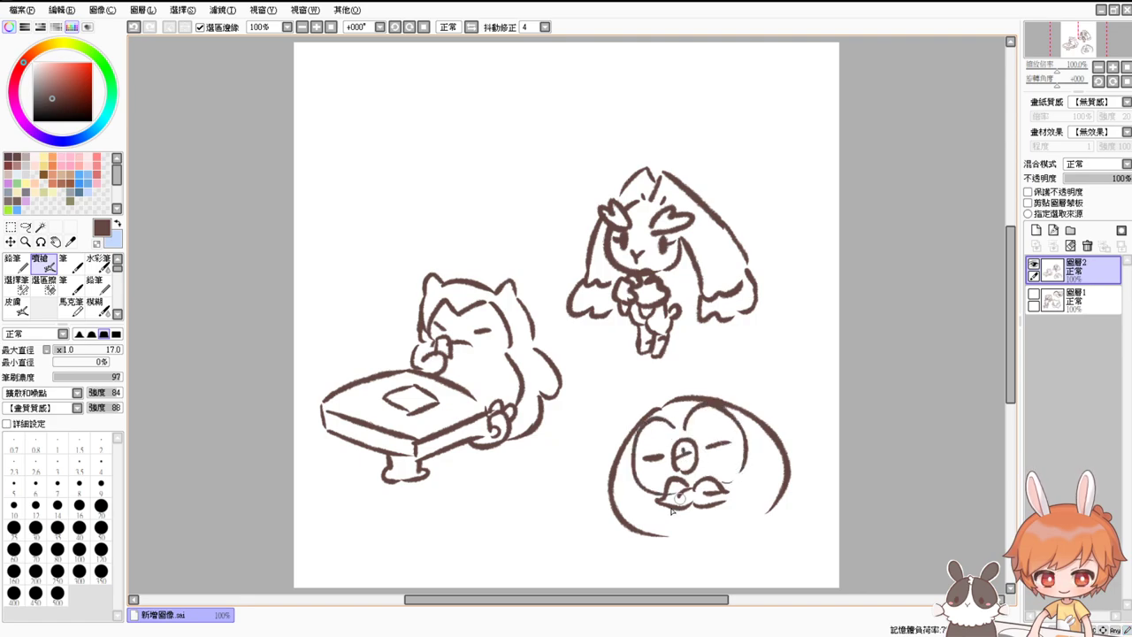
Draw the bird creature's jagged wing edges, lower belly line and two small leaf-like feet
{"action": "mouse_move", "coordinate": [649, 528]}
{"action": "left_mouse_down"}
{"action": "mouse_move", "coordinate": [678, 511]}
{"action": "mouse_move", "coordinate": [779, 509]}
{"action": "left_mouse_up"}
{"action": "mouse_move", "coordinate": [672, 531]}
{"action": "left_mouse_down"}
{"action": "mouse_move", "coordinate": [676, 553]}
{"action": "mouse_move", "coordinate": [727, 531]}
{"action": "left_mouse_up"}
{"action": "mouse_move", "coordinate": [733, 536]}
{"action": "left_mouse_down"}
{"action": "mouse_move", "coordinate": [729, 524]}
{"action": "mouse_move", "coordinate": [740, 549]}
{"action": "left_mouse_up"}
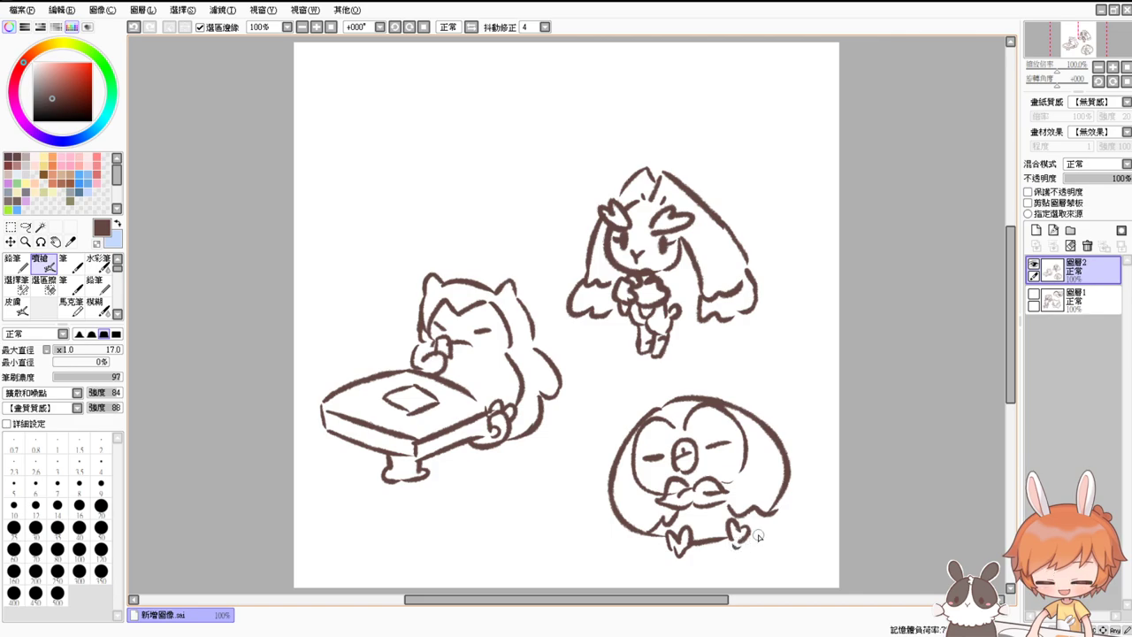